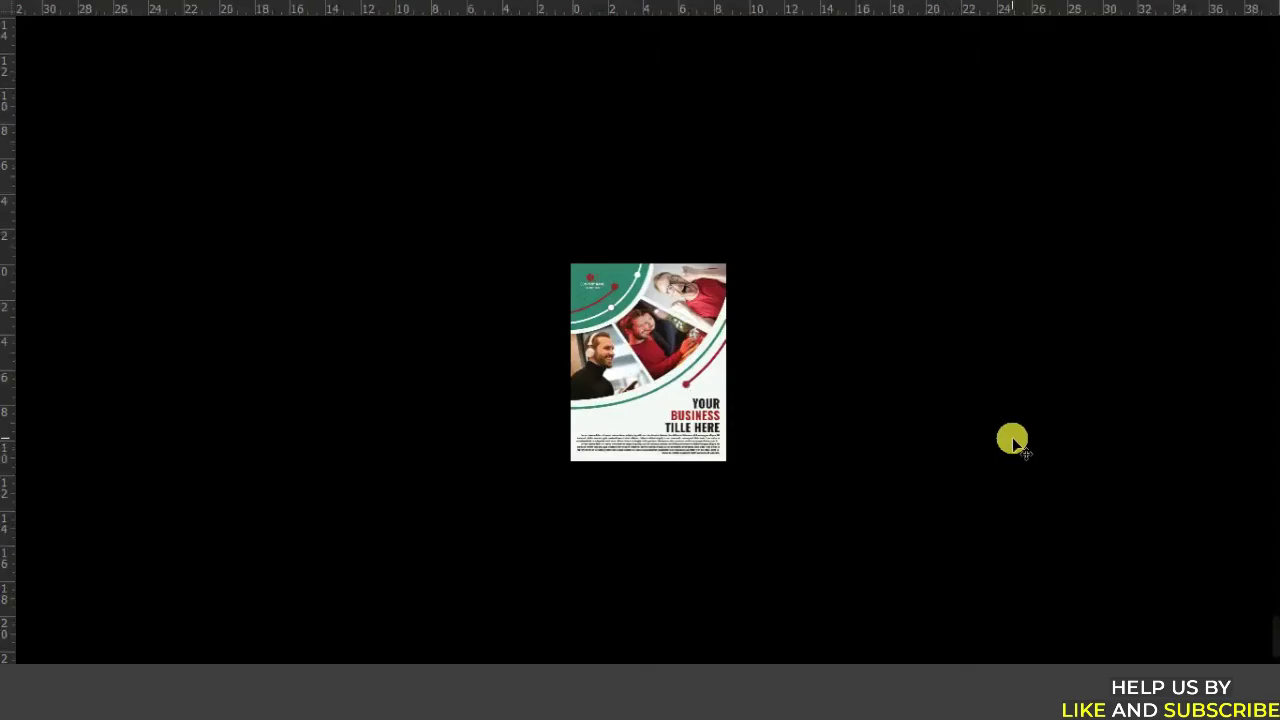
# Zoom in and out on the finished business flyer preview to inspect it.
pyautogui.hotkey('ctrl', '+')
pyautogui.hotkey('ctrl', '+')
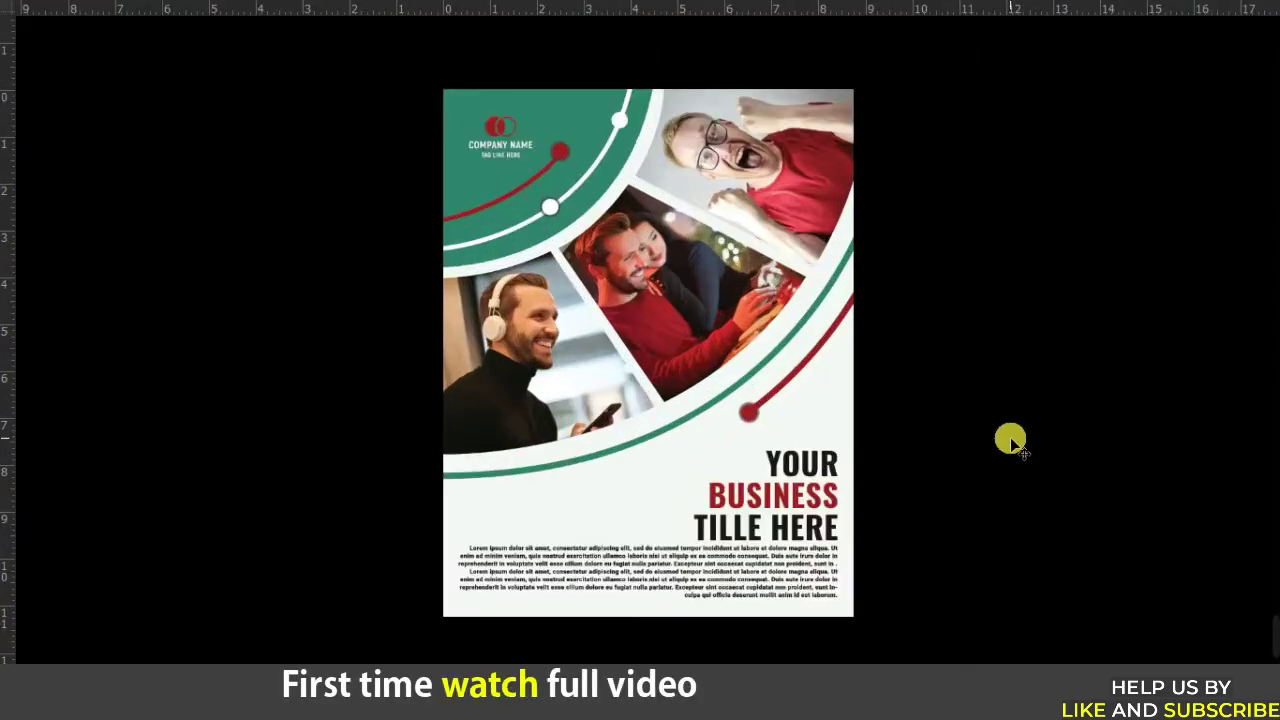
pyautogui.hotkey('ctrl', '-')
pyautogui.hotkey('ctrl', '+')
pyautogui.hotkey('ctrl', '+')
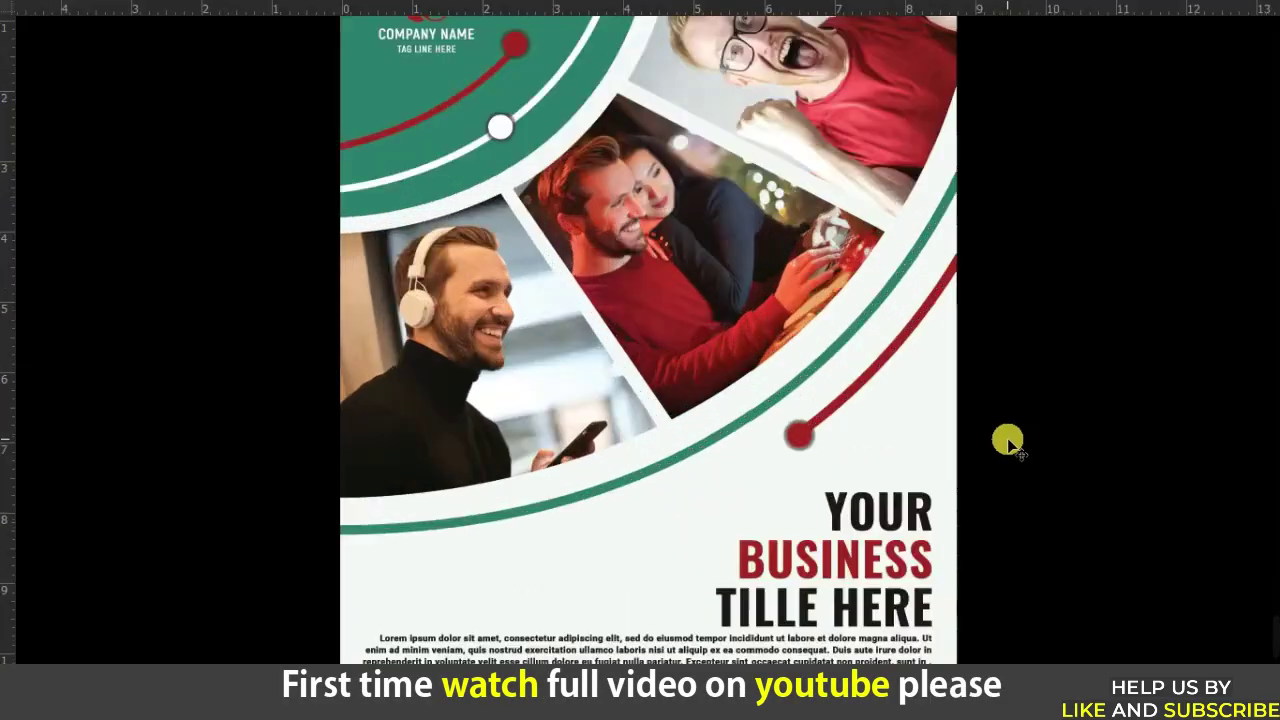
pyautogui.hotkey('ctrl', '-')
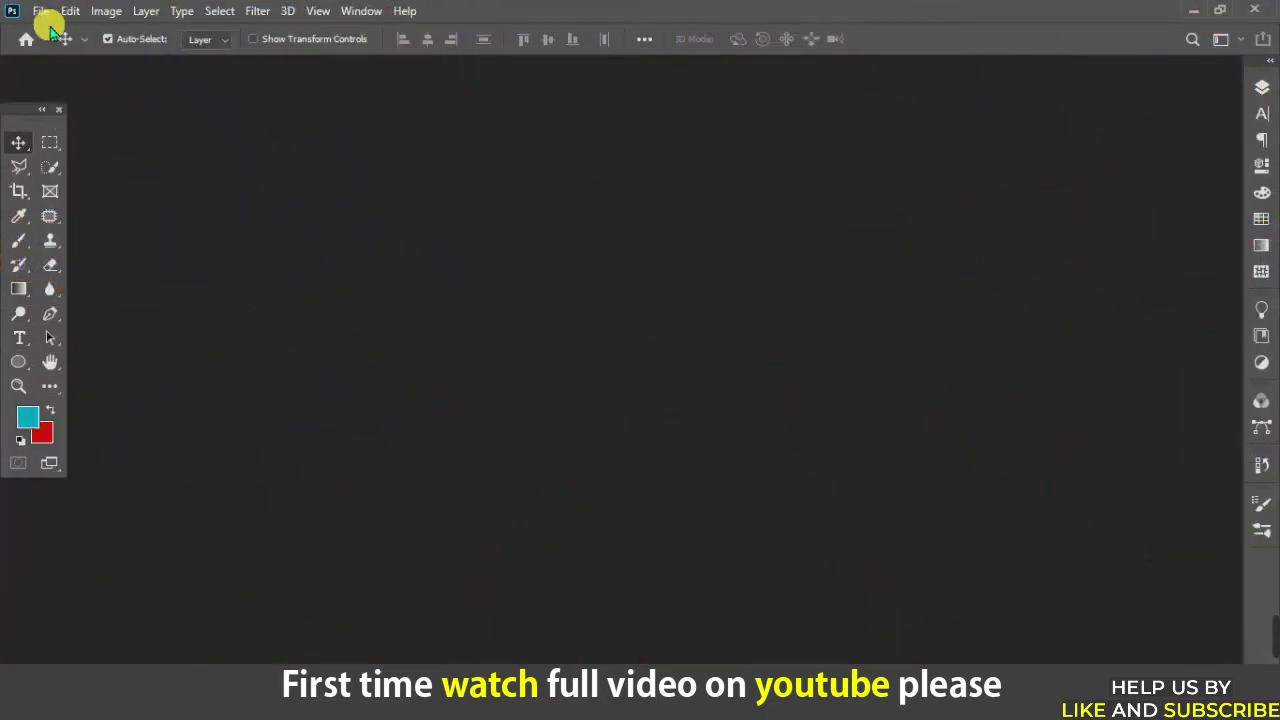
# Start a new document named 'Flyer design'.
pyautogui.click(41, 11)
pyautogui.click(58, 30)
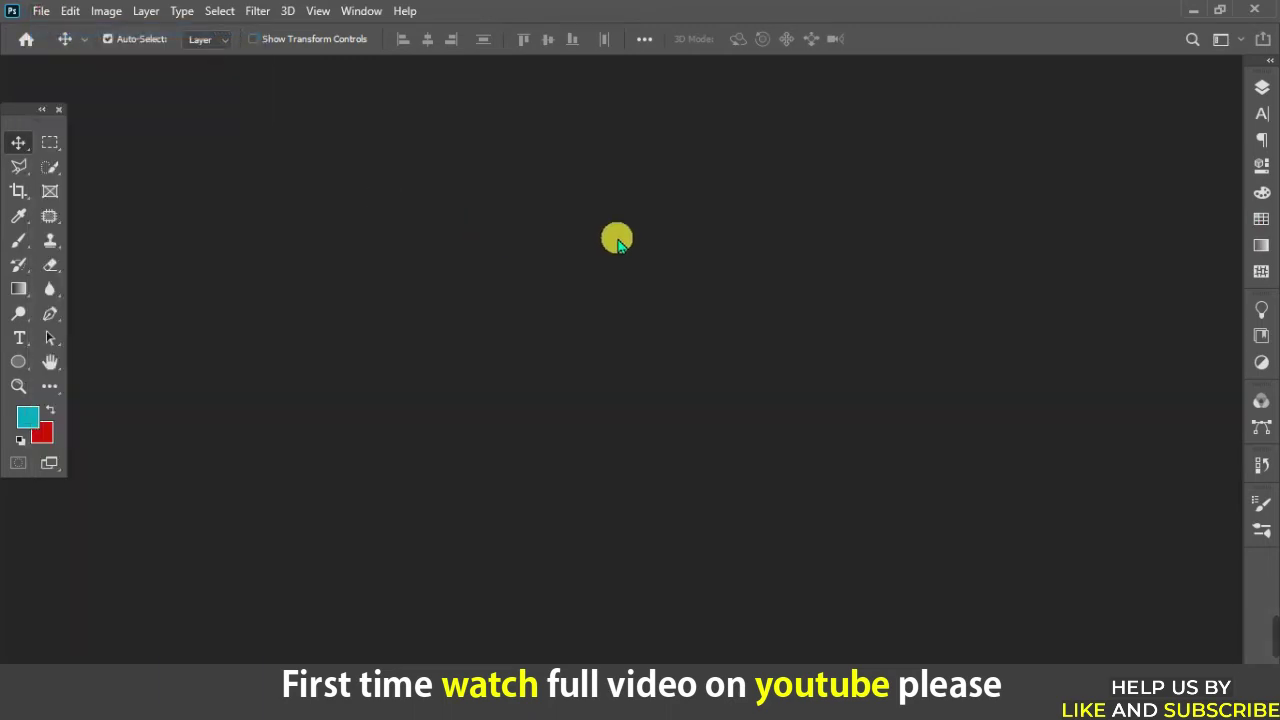
pyautogui.click(760, 244)
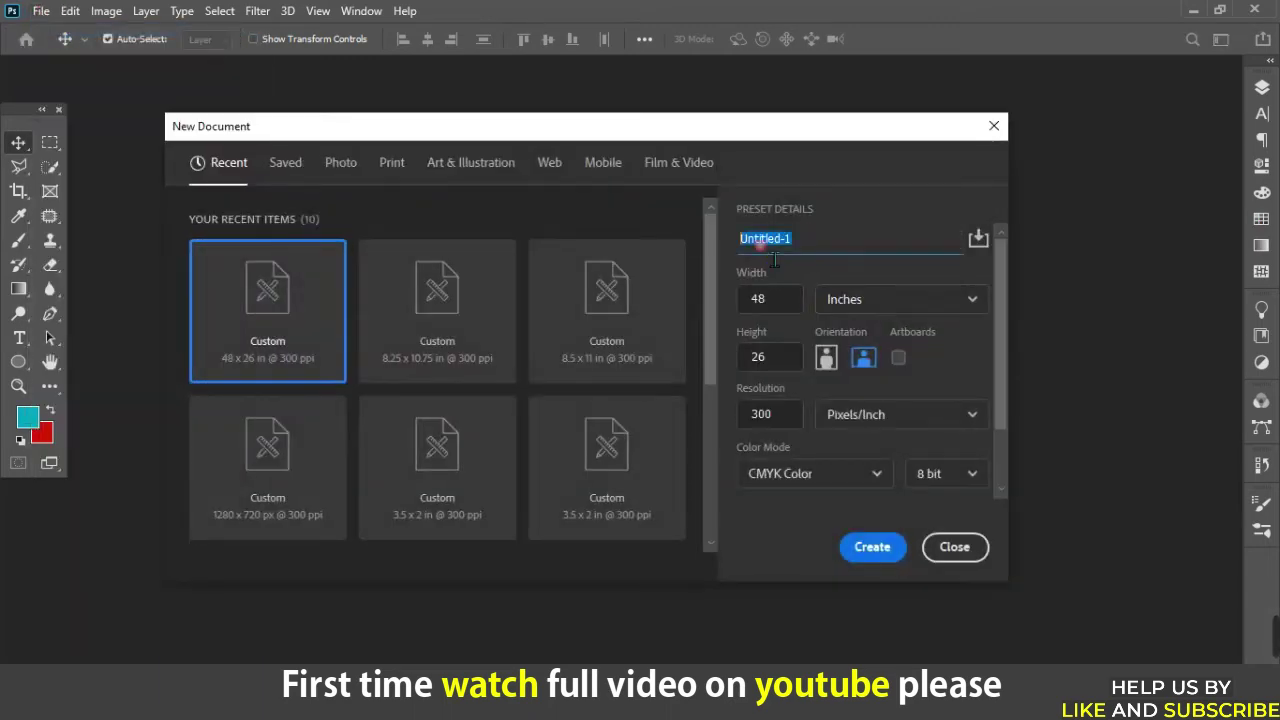
pyautogui.write('ye')
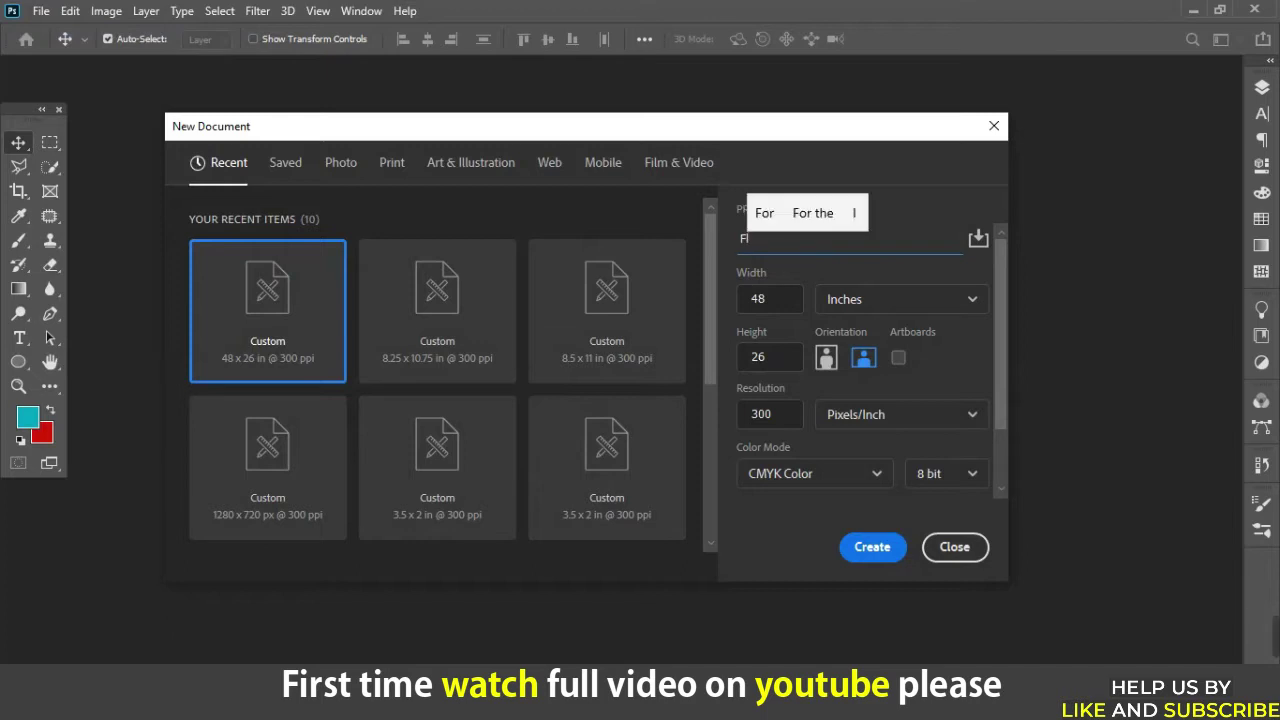
pyautogui.write('r design')
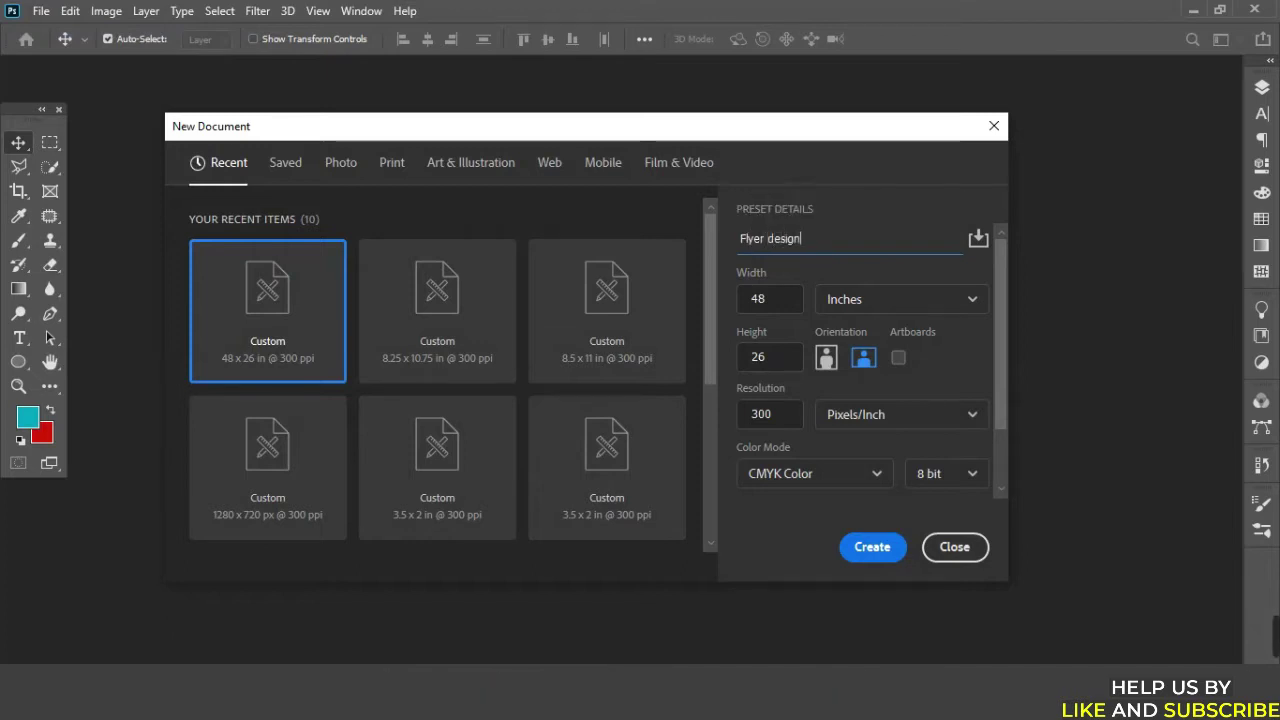
# Set the size to 8.25 × 10.75 inches in CMYK Color and create the document.
pyautogui.click(768, 298)
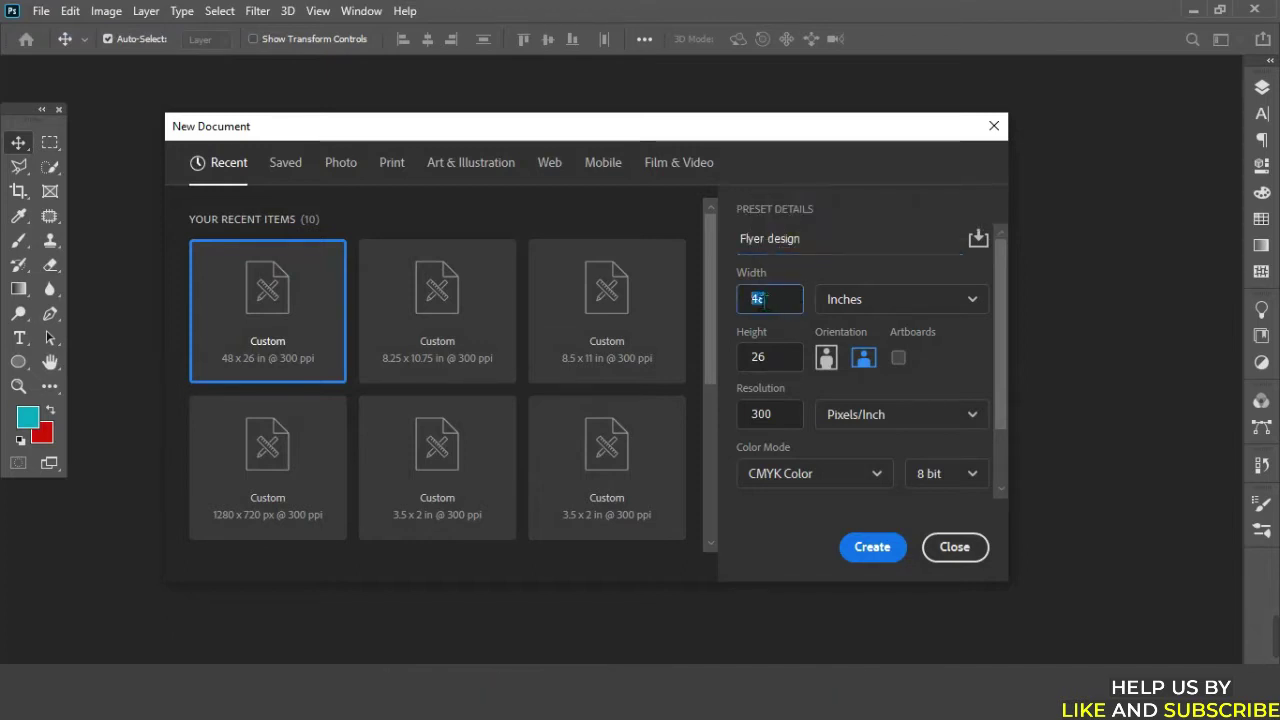
pyautogui.click(884, 300)
pyautogui.click(860, 367)
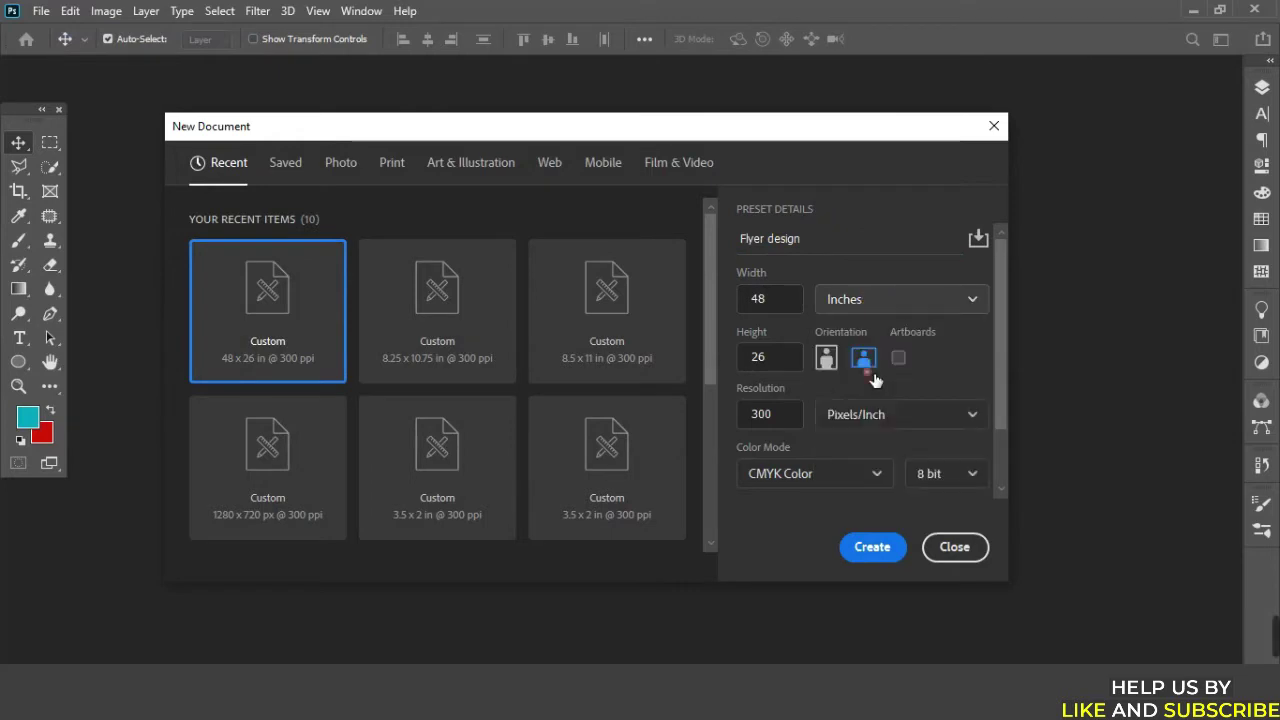
pyautogui.click(778, 301)
pyautogui.write('8.')
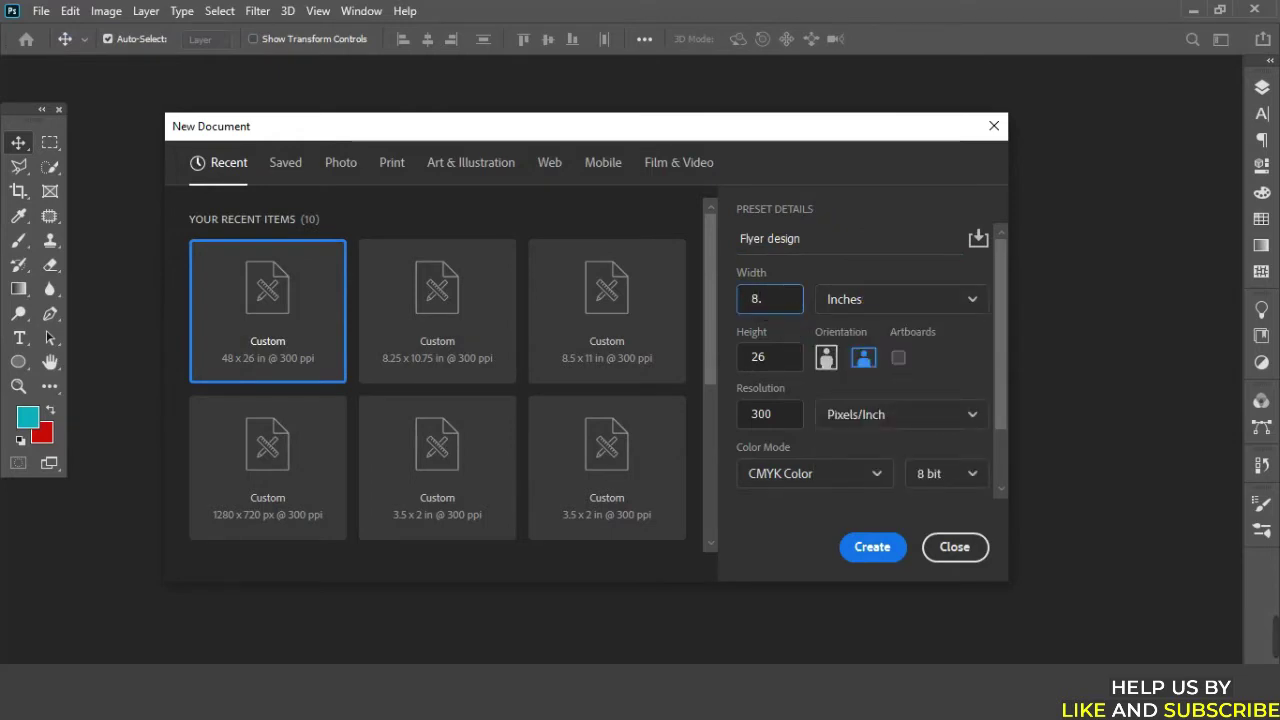
pyautogui.write('25')
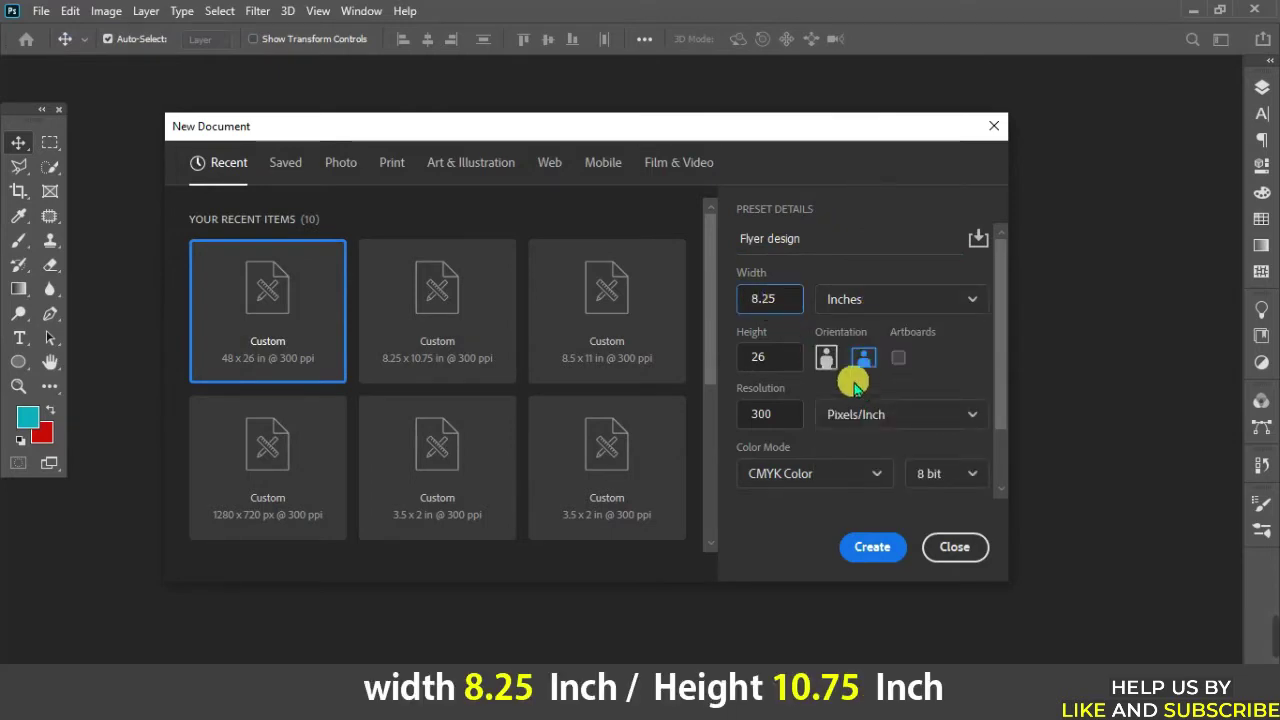
pyautogui.moveTo(780, 357); pyautogui.dragTo(735, 368)
pyautogui.write('10.75')
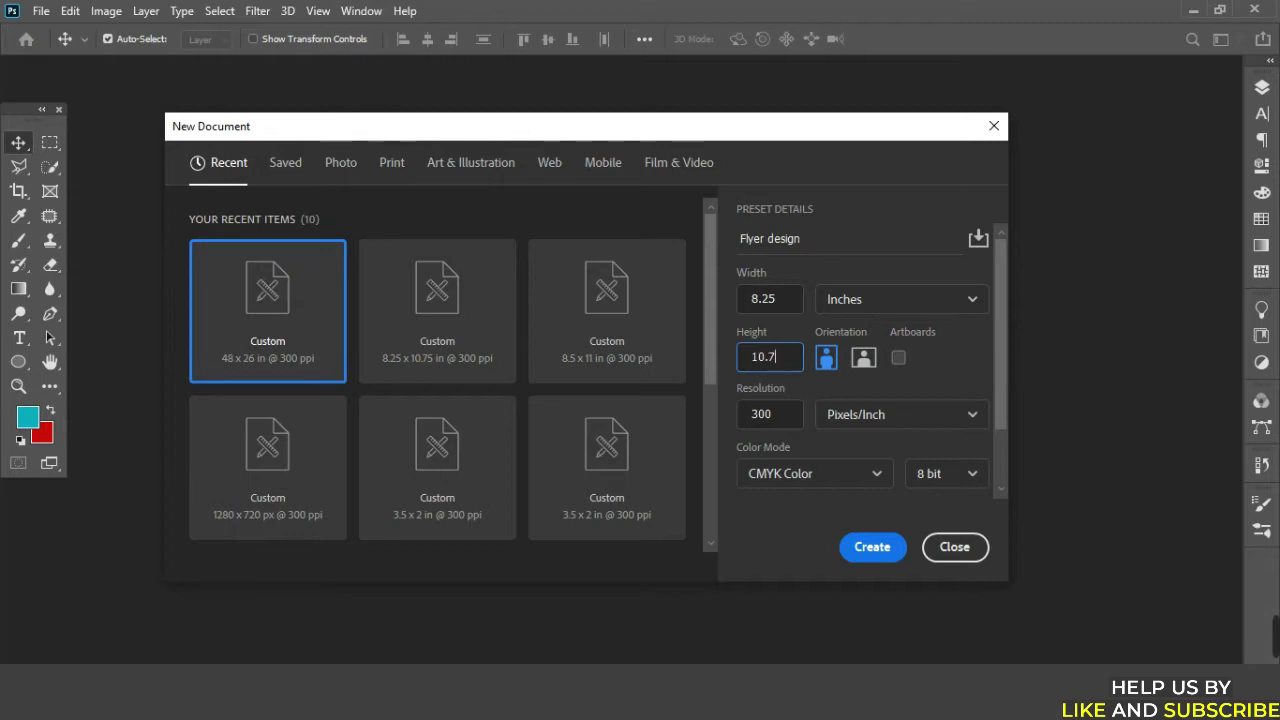
pyautogui.click(785, 418)
pyautogui.click(826, 484)
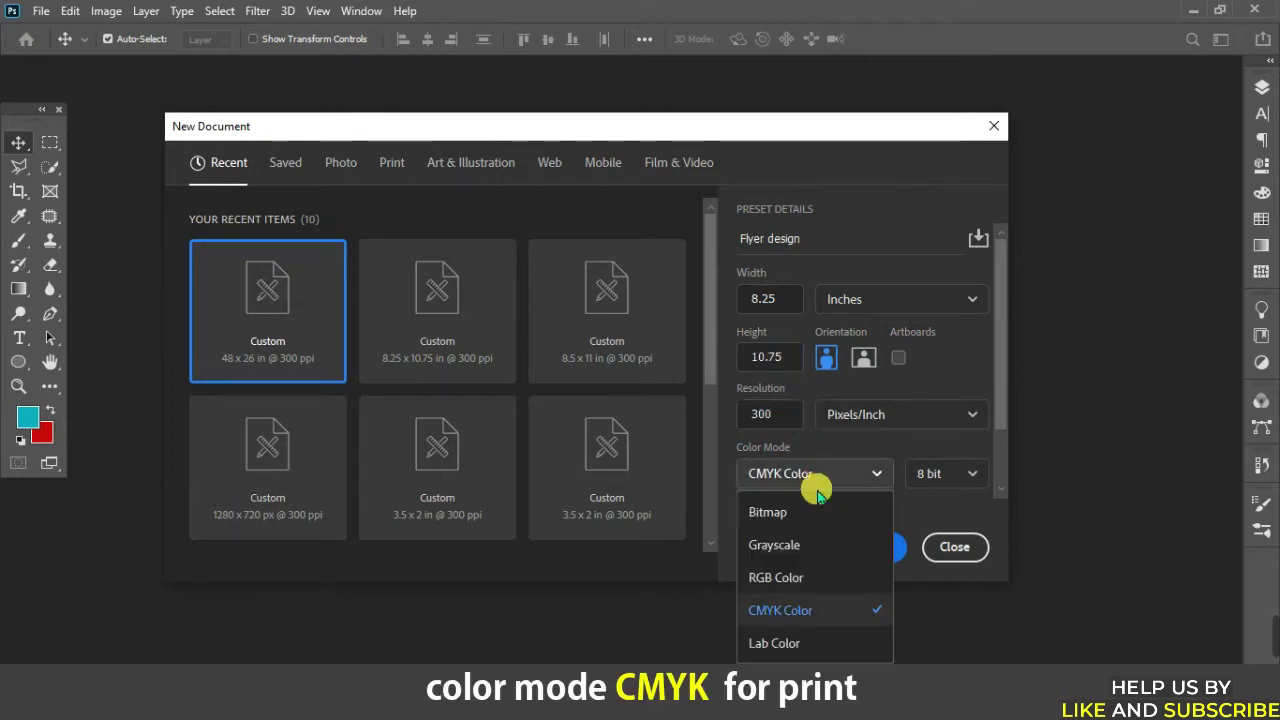
pyautogui.click(806, 610)
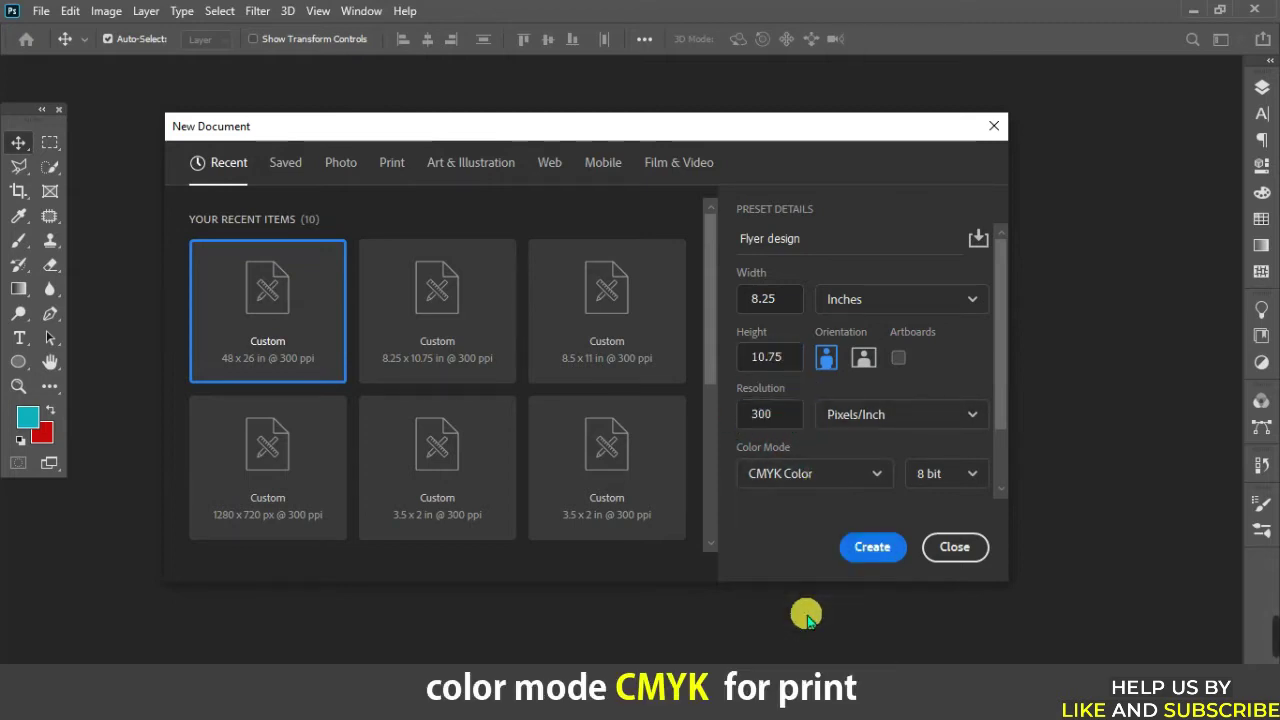
pyautogui.click(872, 547)
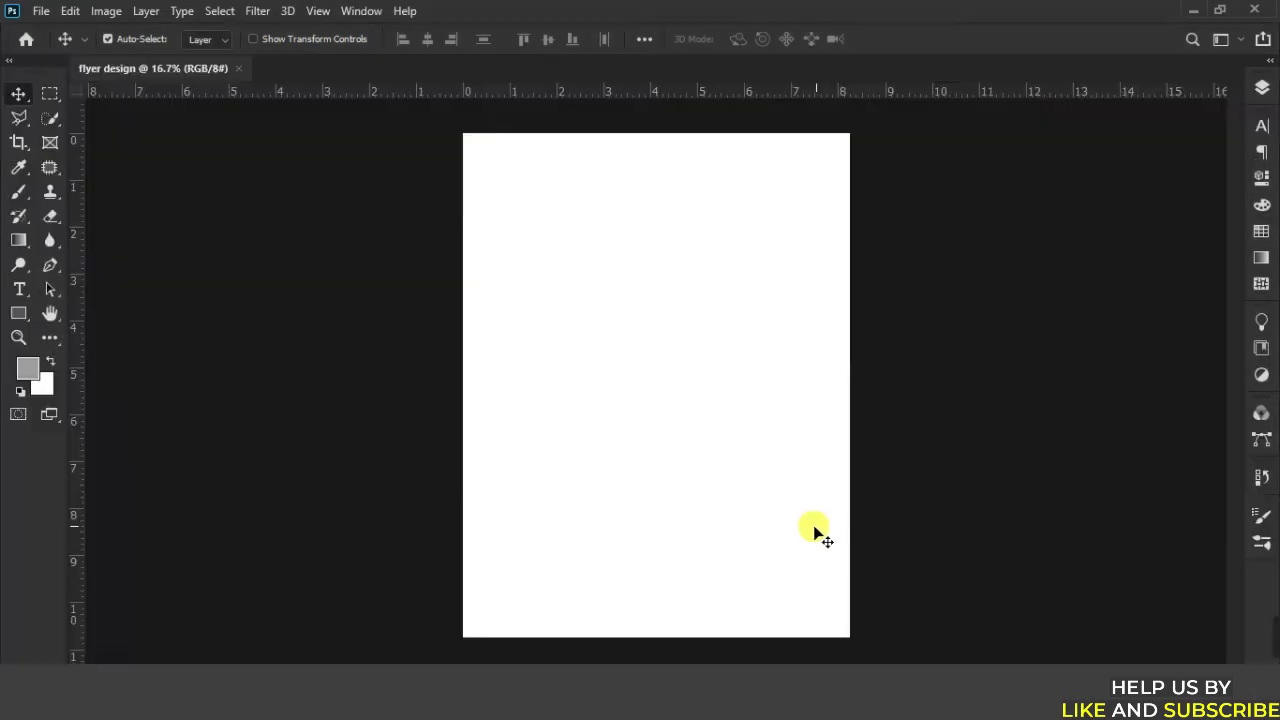
# Drag ruler guides onto the top, bottom, left and right page edges.
pyautogui.moveTo(623, 91)
pyautogui.mouseDown()
pyautogui.moveTo(635, 132)
pyautogui.moveTo(600, 497)
pyautogui.moveTo(609, 636)
pyautogui.mouseUp()
pyautogui.moveTo(75, 495)
pyautogui.mouseDown()
pyautogui.moveTo(357, 494)
pyautogui.moveTo(465, 524)
pyautogui.mouseUp()
pyautogui.moveTo(94, 488); pyautogui.dragTo(850, 495)
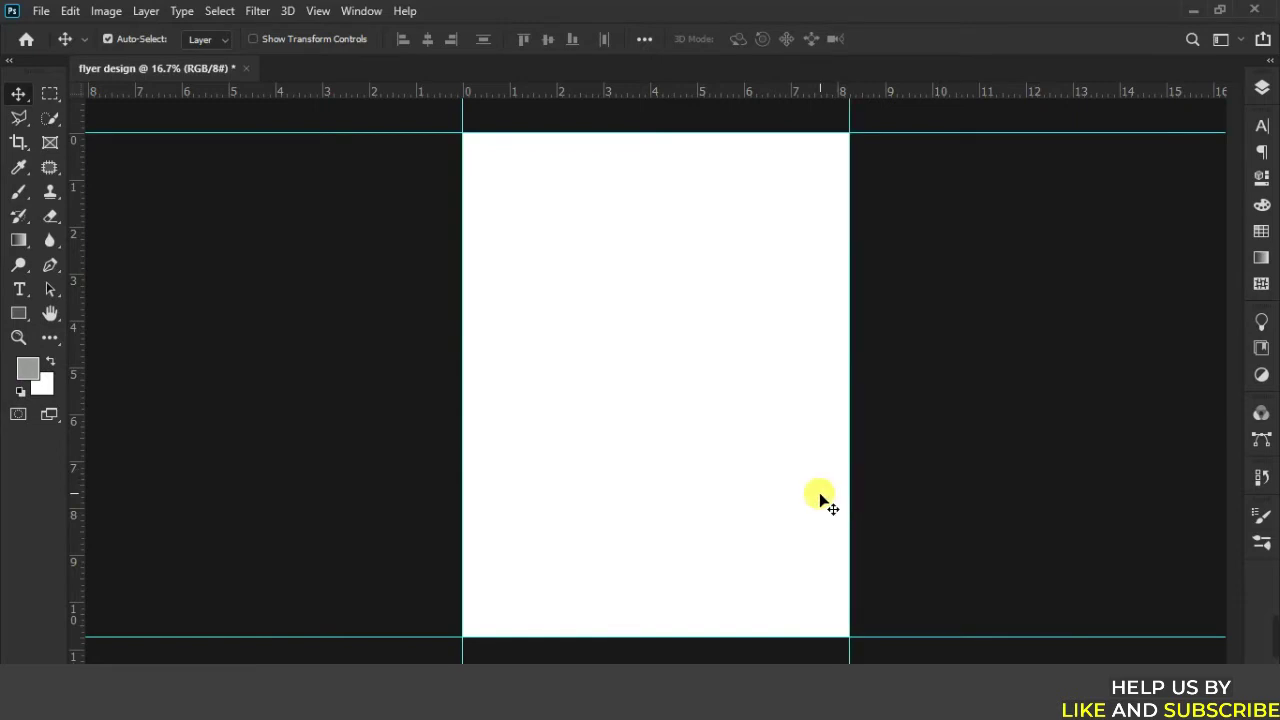
pyautogui.press('F4')
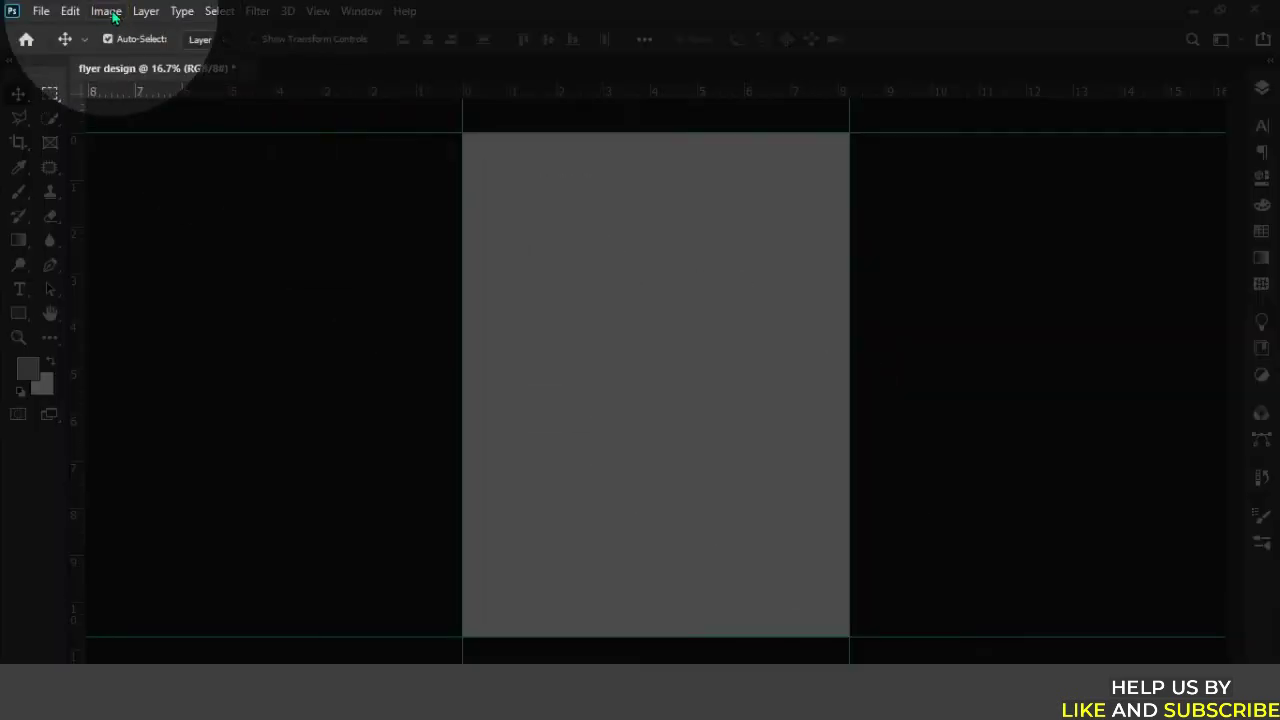
# Enlarge the canvas by a relative 0.25 inch each way to 8.5 × 11 inches.
pyautogui.click(106, 11)
pyautogui.press('F4')
pyautogui.press('F4')
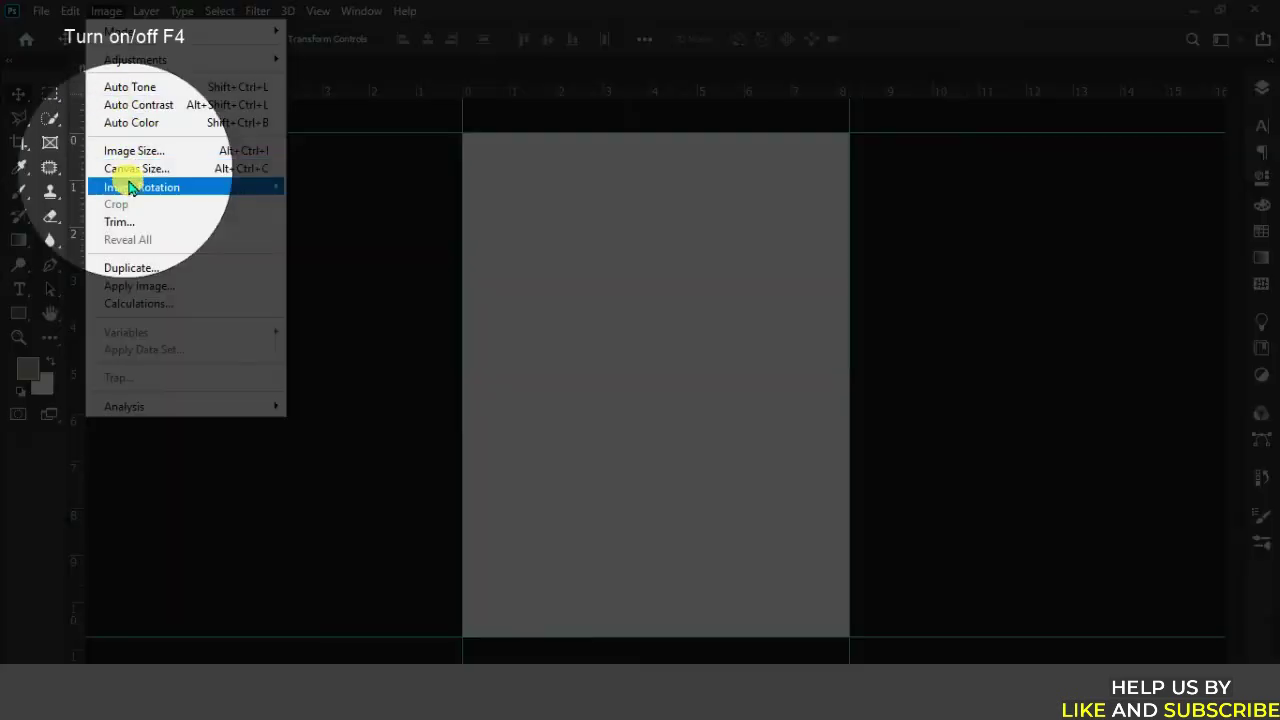
pyautogui.click(150, 168)
pyautogui.press('F4')
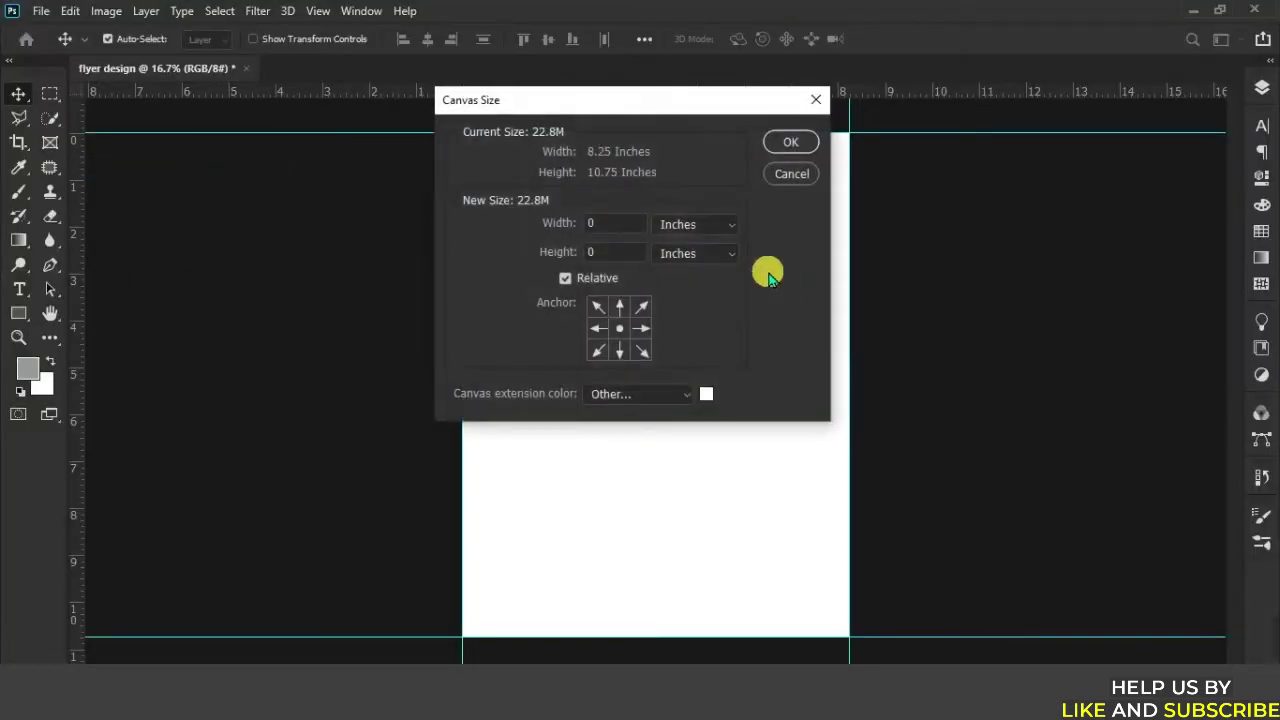
pyautogui.click(714, 232)
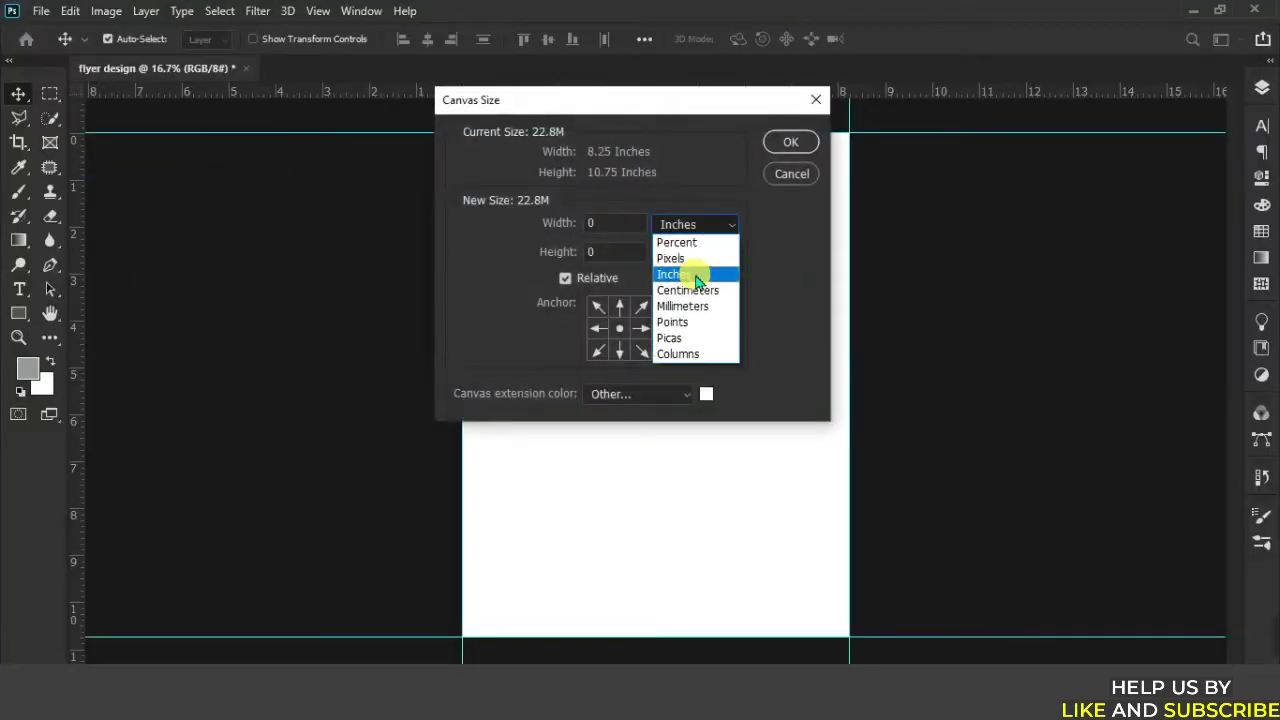
pyautogui.click(697, 275)
pyautogui.click(572, 274)
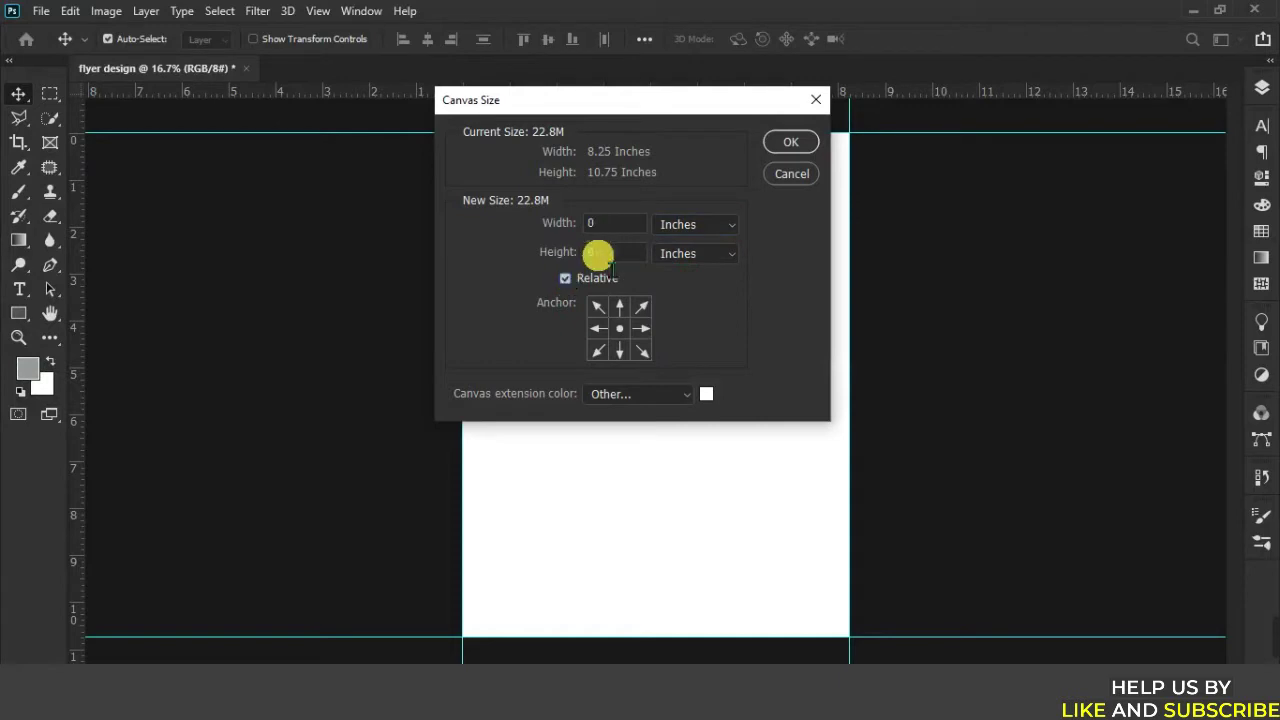
pyautogui.click(618, 223)
pyautogui.write('.25')
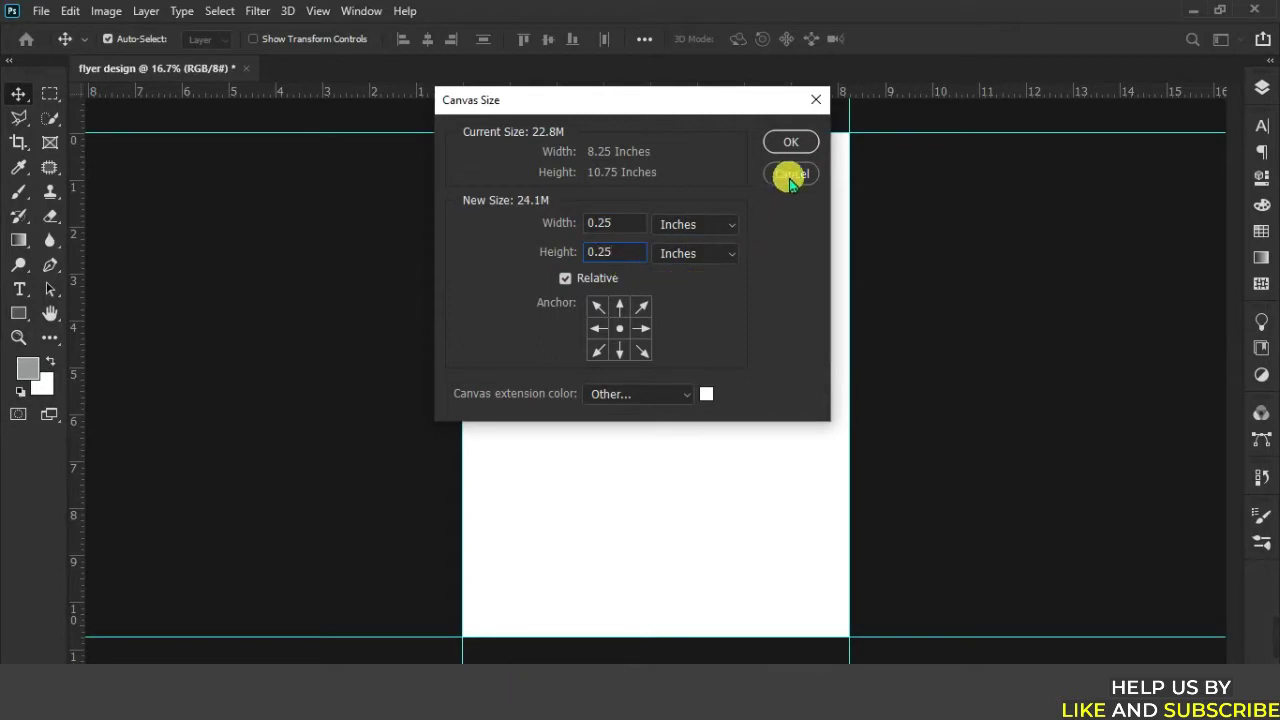
pyautogui.click(790, 142)
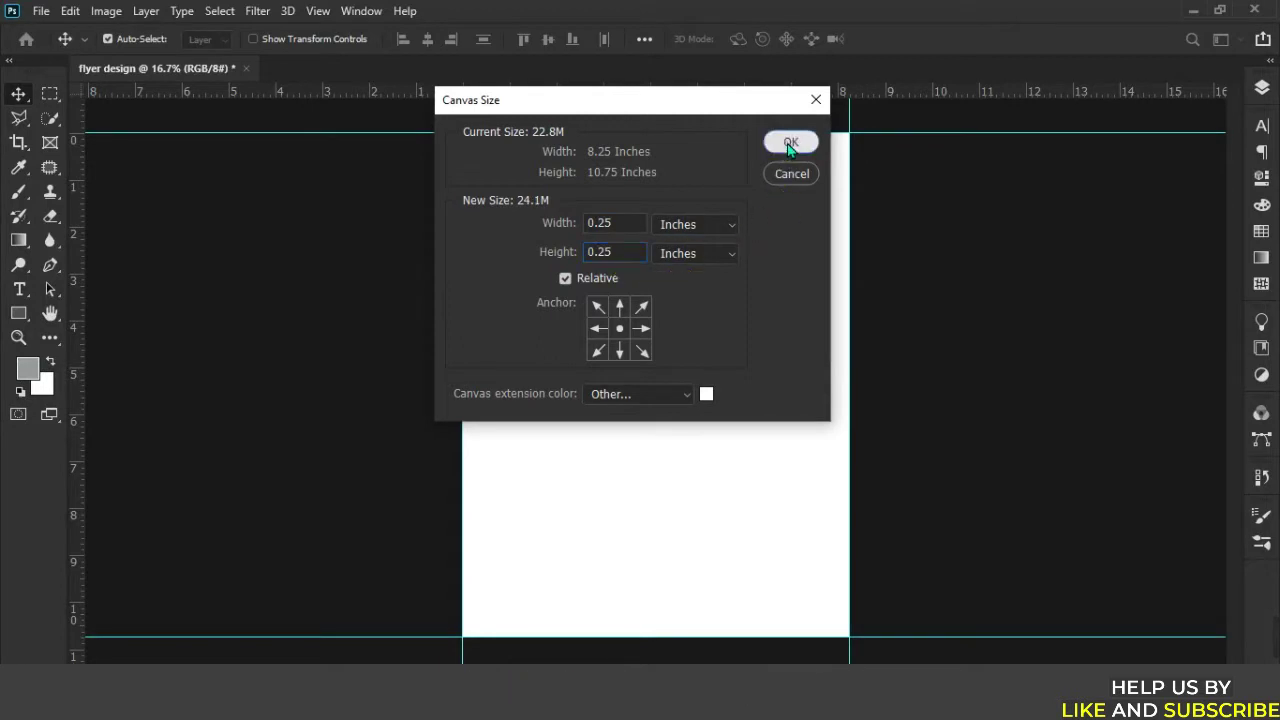
# Place guides on the new top, bottom, left and right page edges.
pyautogui.moveTo(651, 91); pyautogui.dragTo(650, 136)
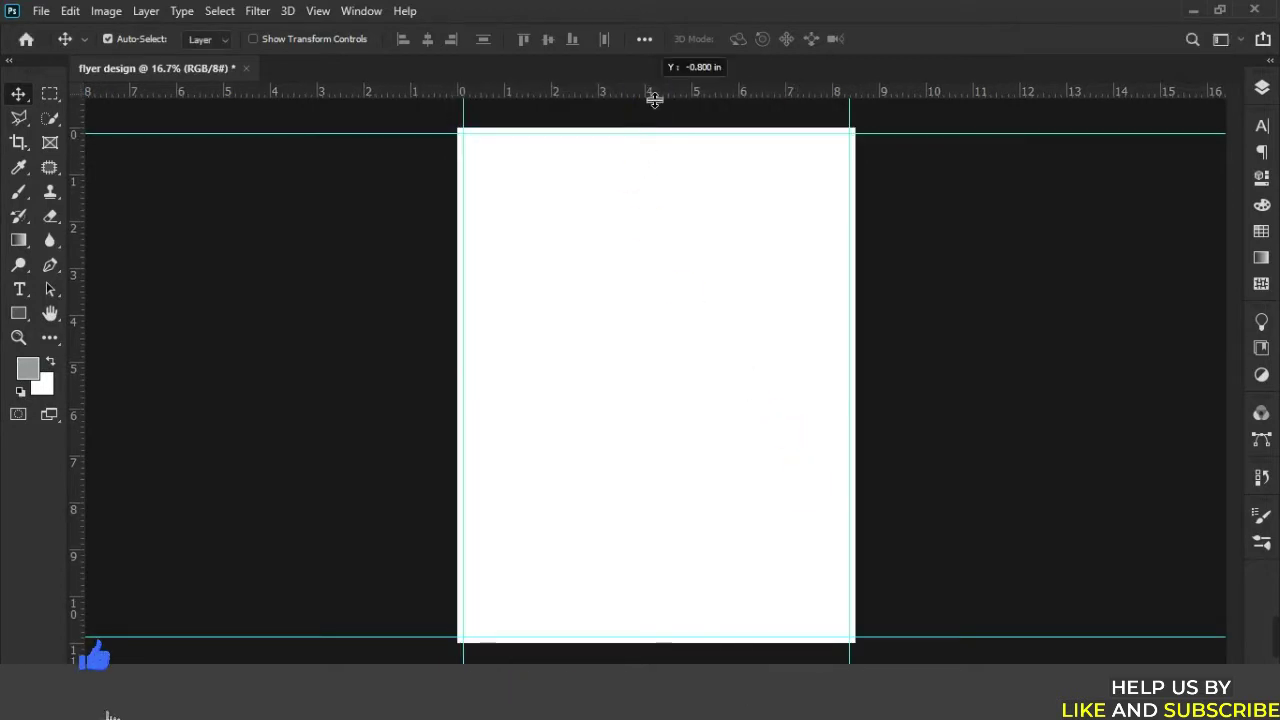
pyautogui.moveTo(614, 91); pyautogui.dragTo(713, 656)
pyautogui.moveTo(83, 475); pyautogui.dragTo(459, 519)
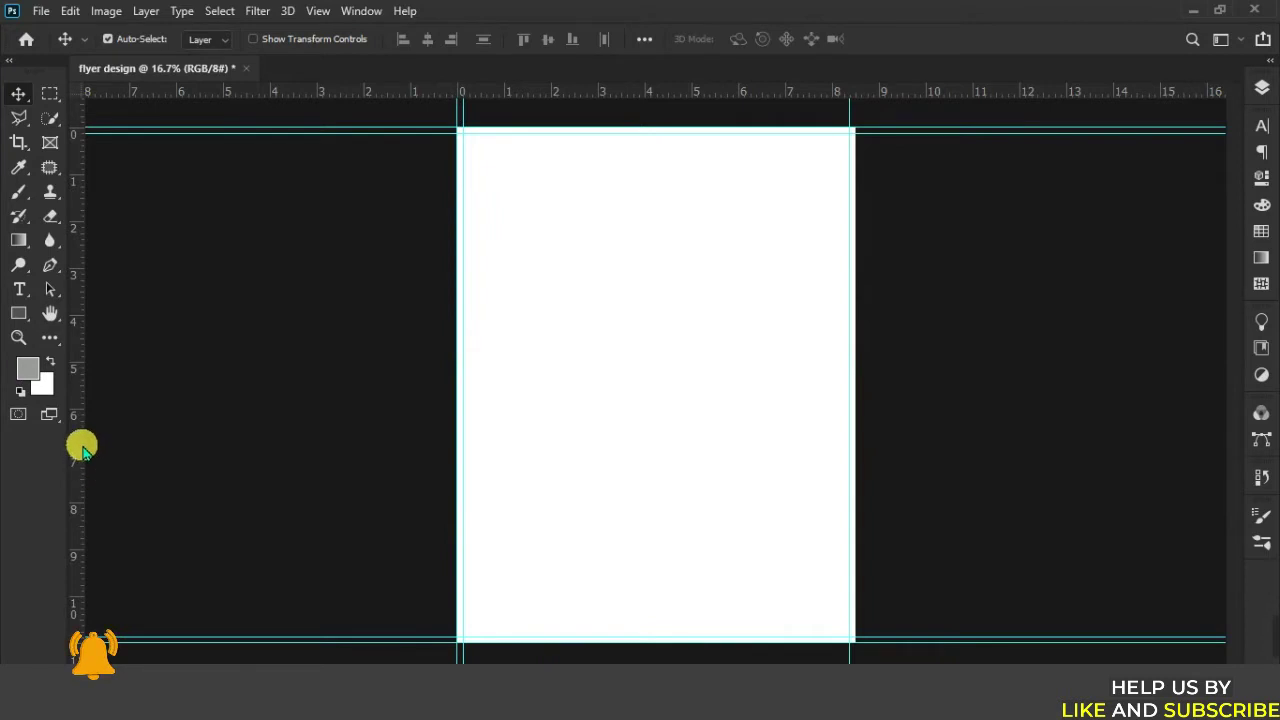
pyautogui.moveTo(77, 440); pyautogui.dragTo(860, 456)
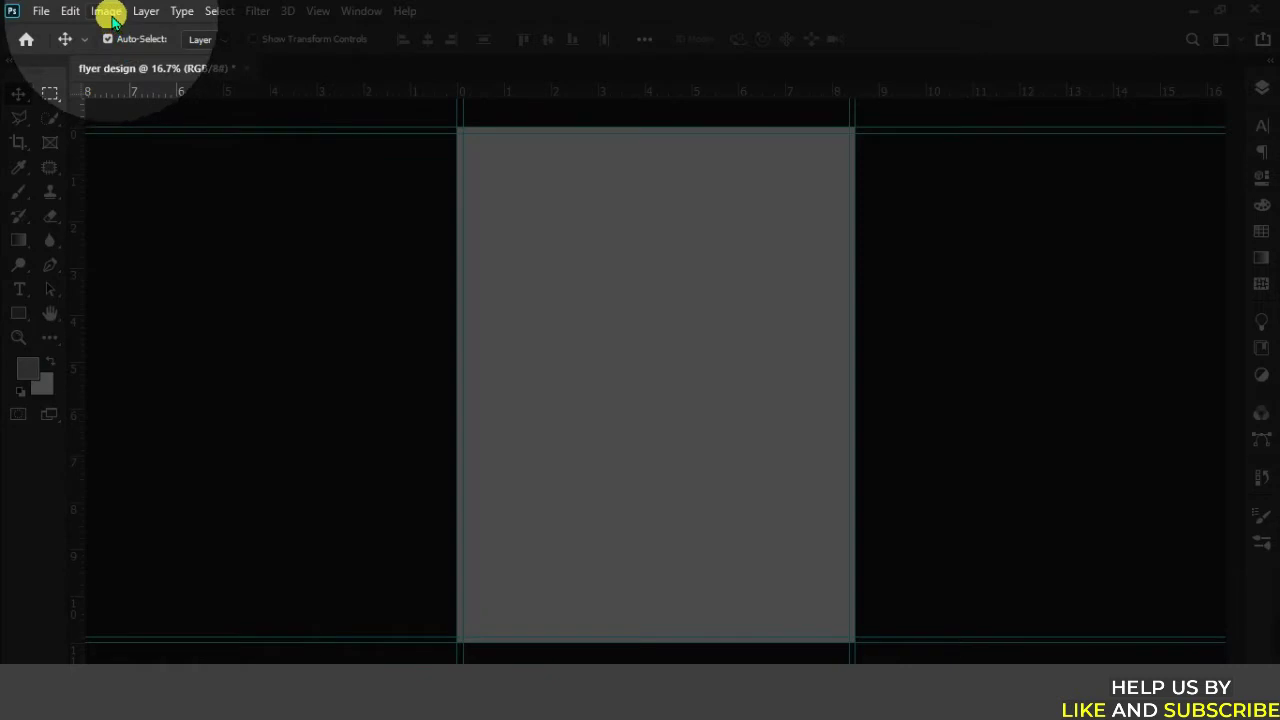
# Add another 0.25 inch bleed each way, to about 8.75 × 11.25 inches, and show Layers.
pyautogui.click(108, 12)
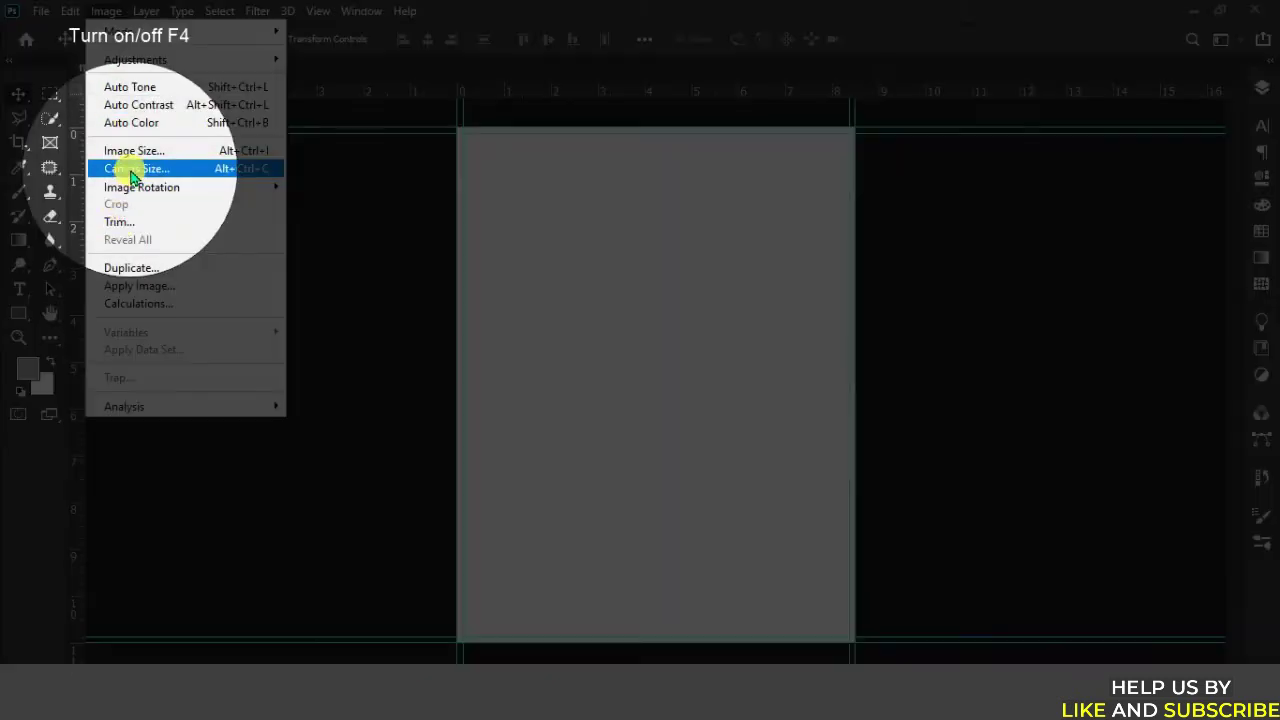
pyautogui.click(133, 172)
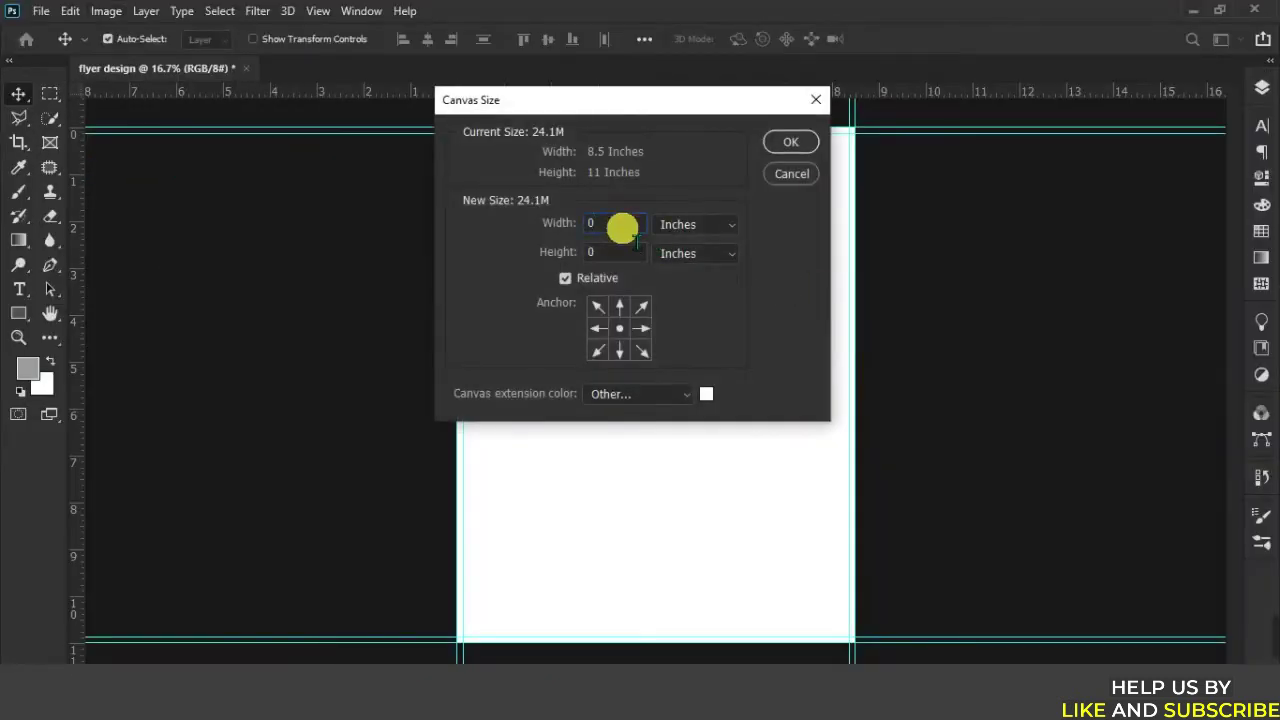
pyautogui.write('.25')
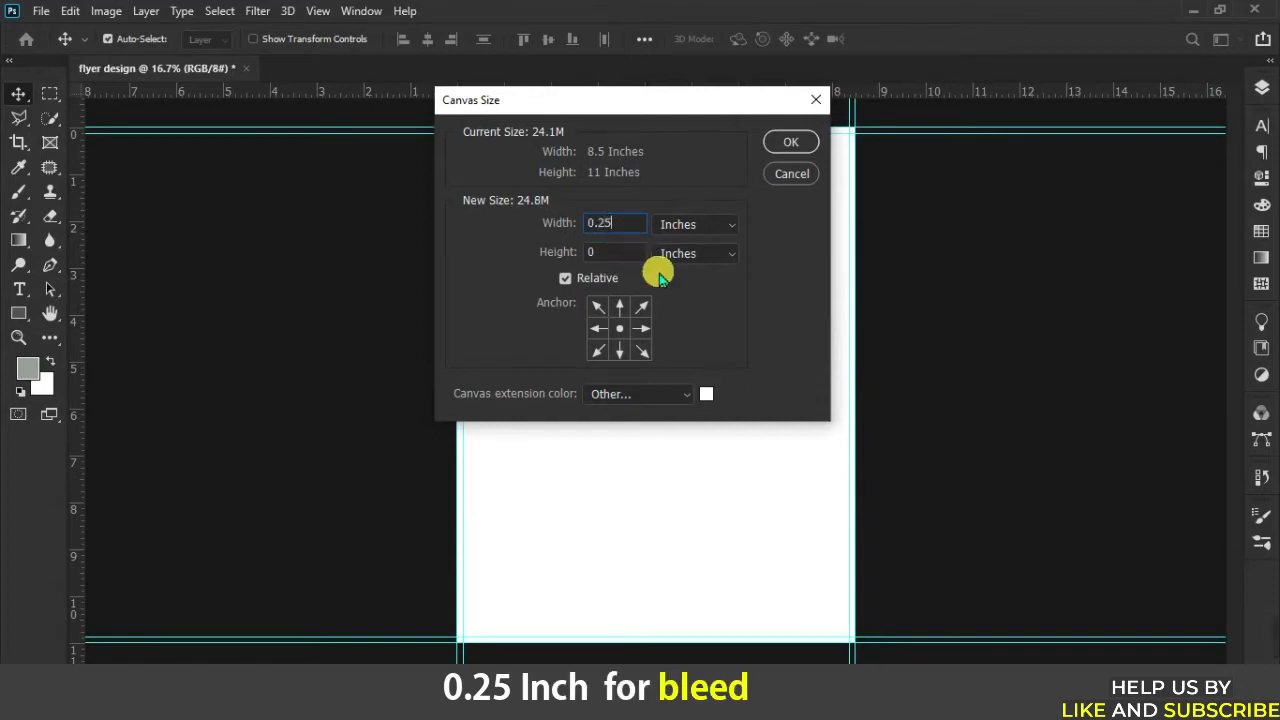
pyautogui.click(635, 252)
pyautogui.write('.2')
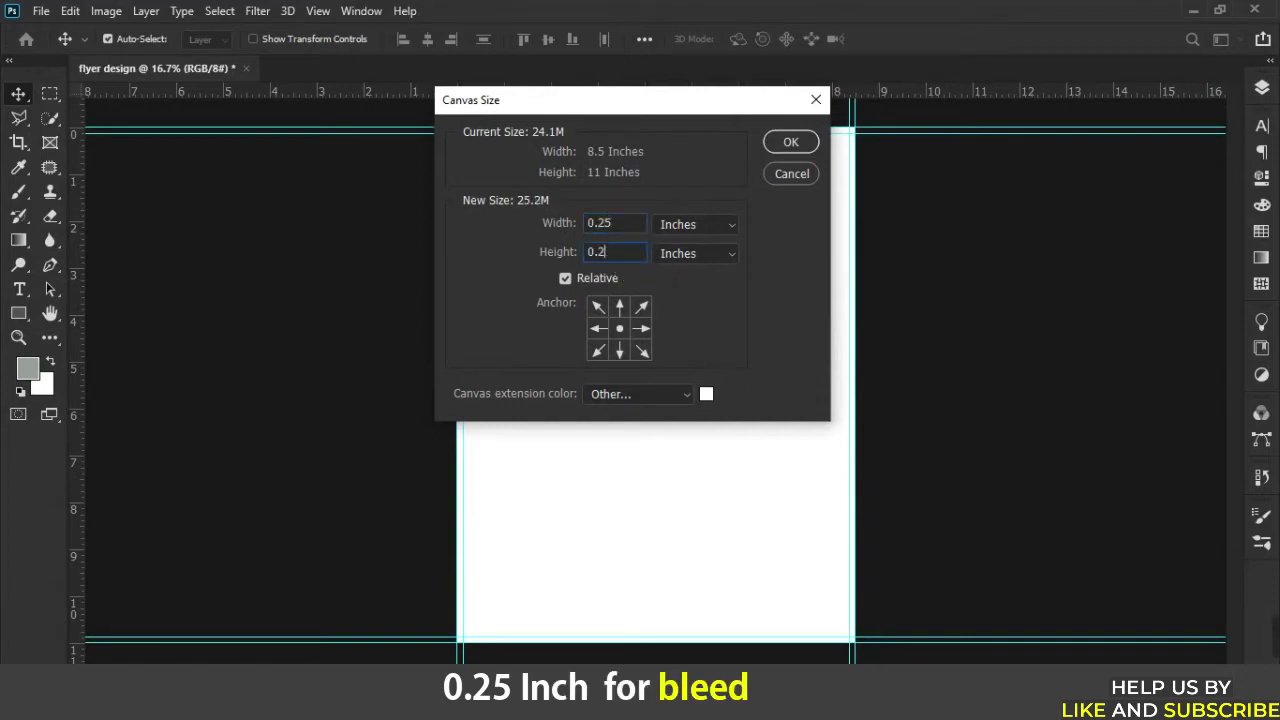
pyautogui.write('5')
pyautogui.click(789, 143)
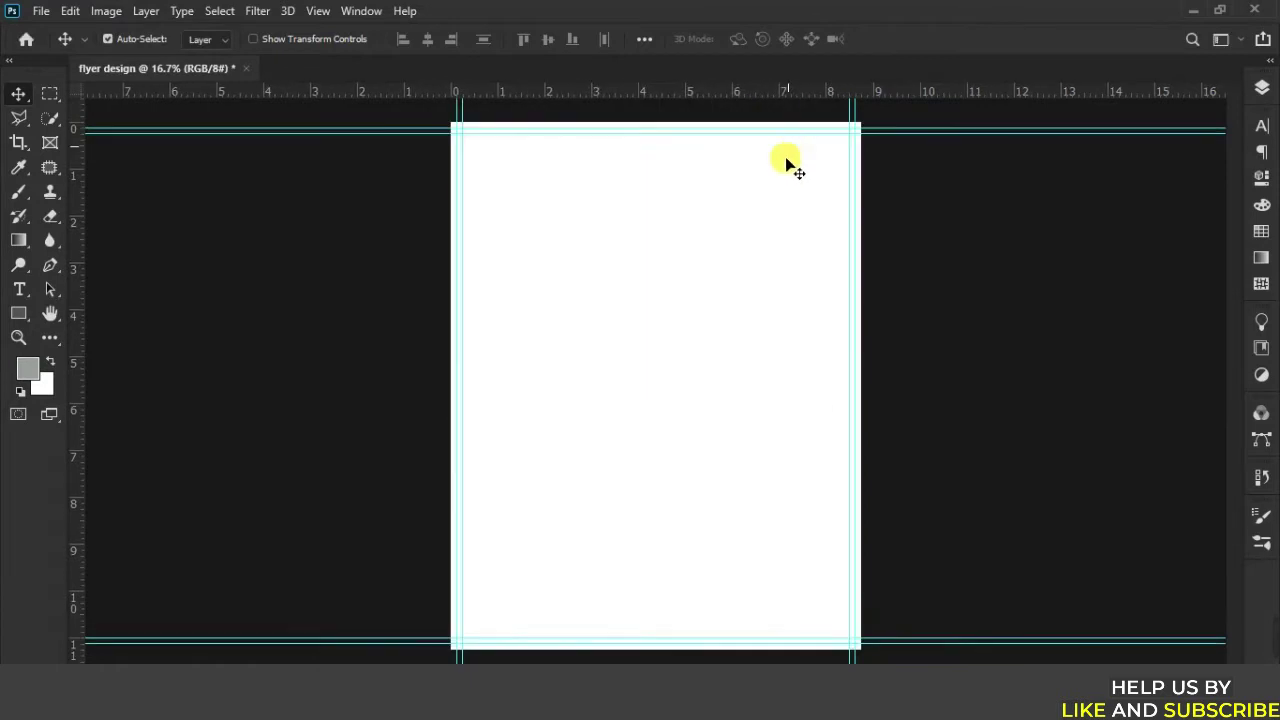
pyautogui.click(1262, 87)
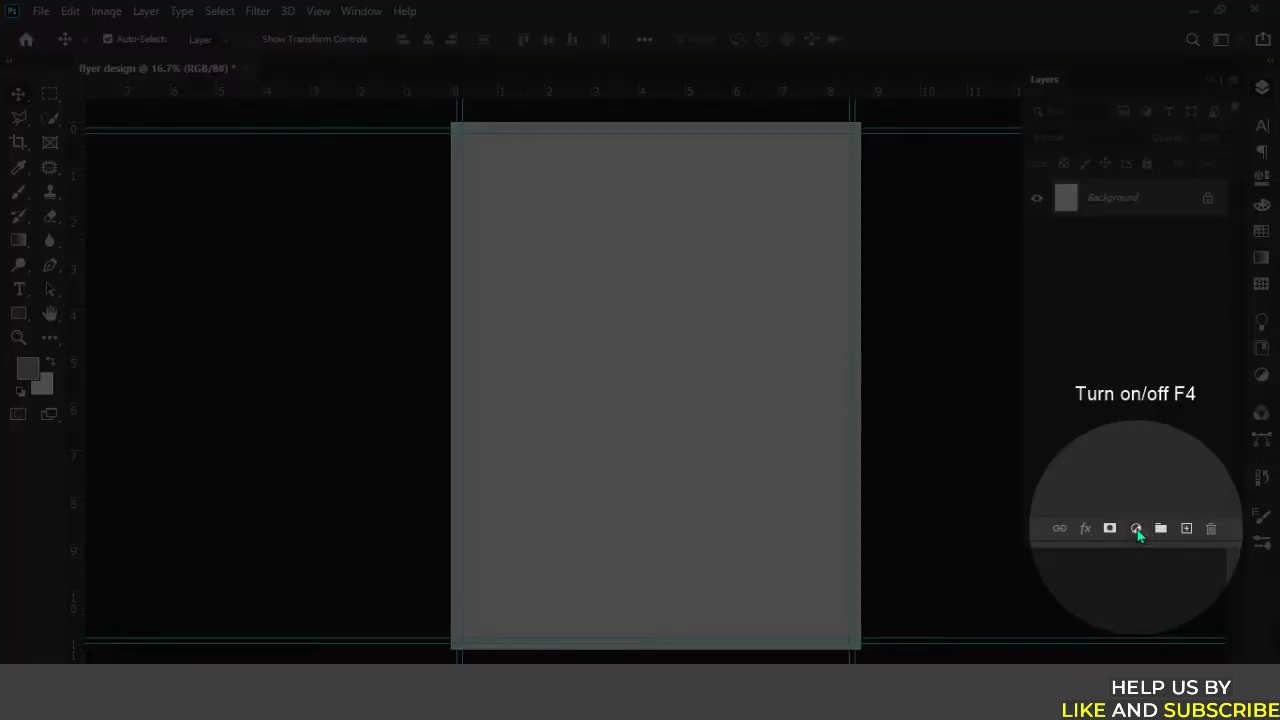
# Add an f0f3f2 Solid Color fill layer and delete the original Background layer.
pyautogui.click(1136, 529)
pyautogui.click(1157, 200)
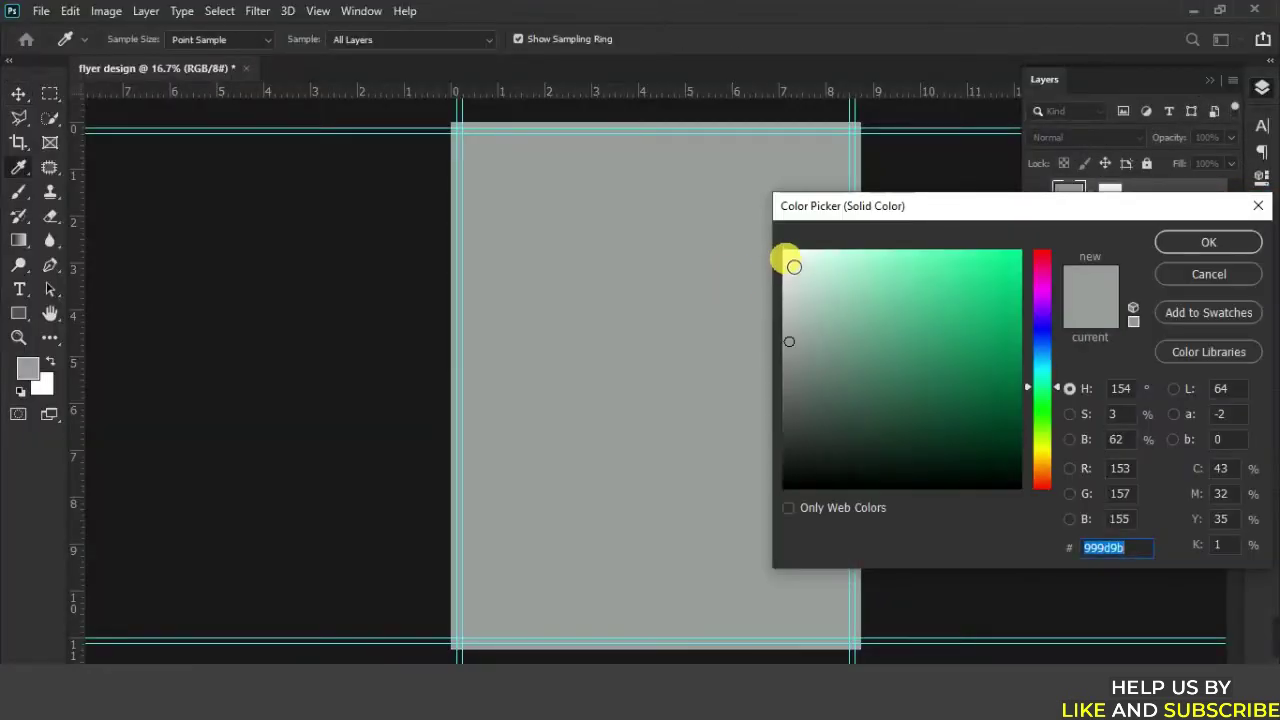
pyautogui.click(786, 258)
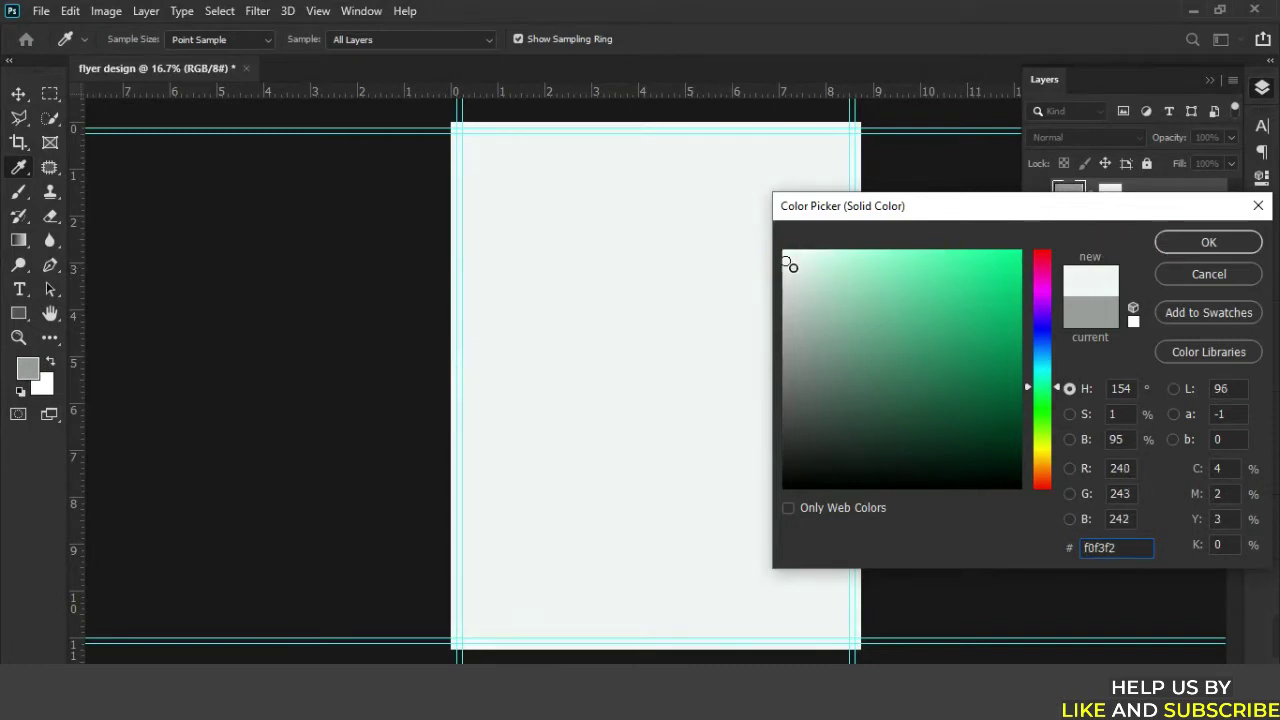
pyautogui.click(1170, 243)
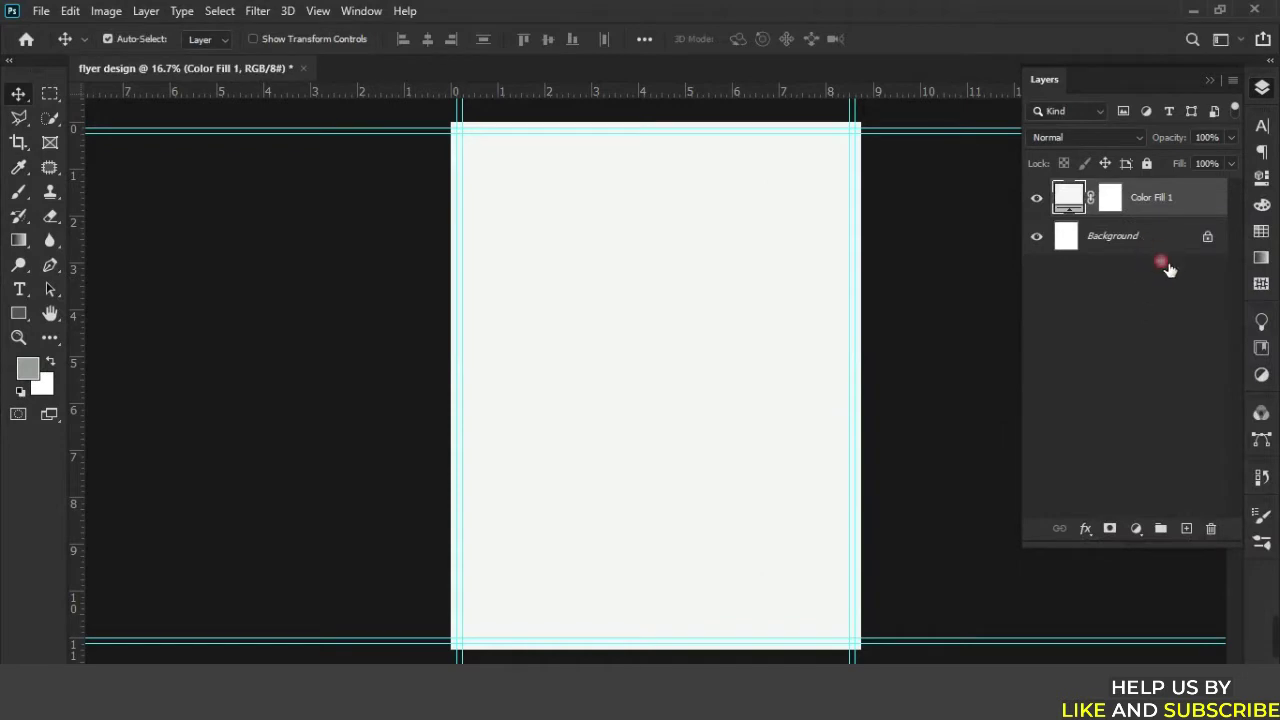
pyautogui.click(1212, 529)
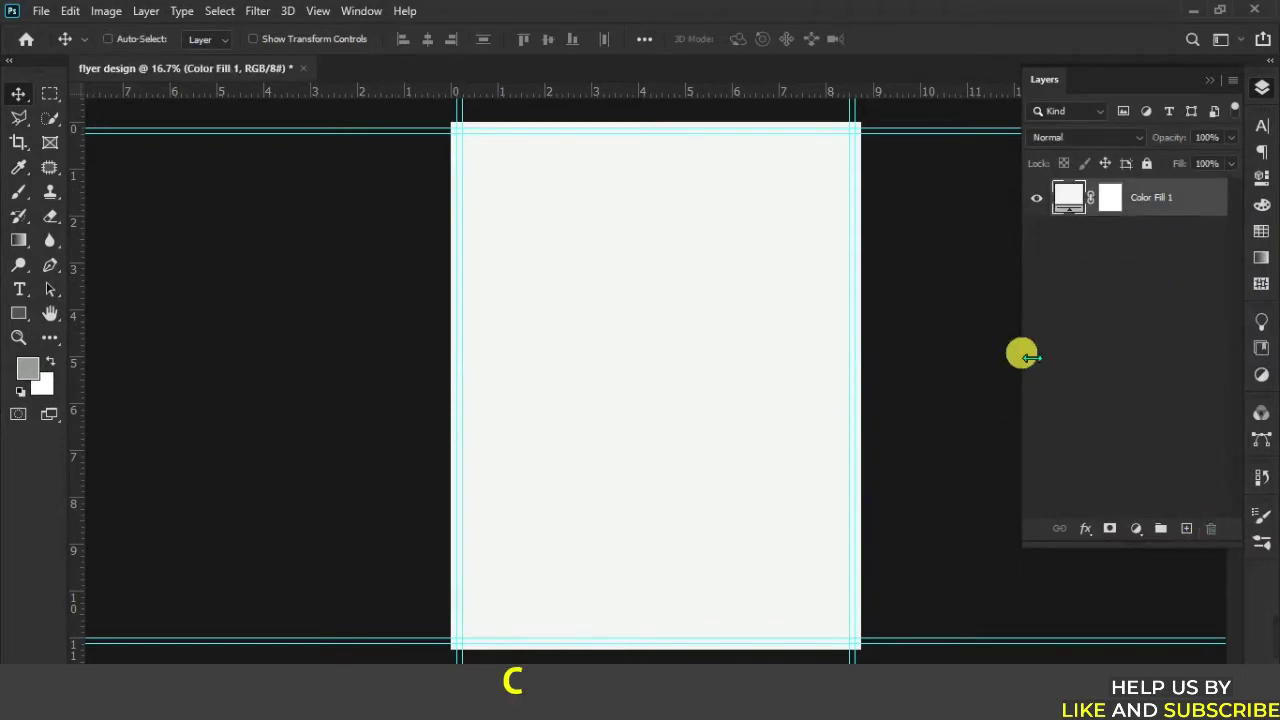
# Group Color Fill 1 into a collapsed group named 'background'.
pyautogui.hotkey('ctrl', 'g')
pyautogui.write('bakc')
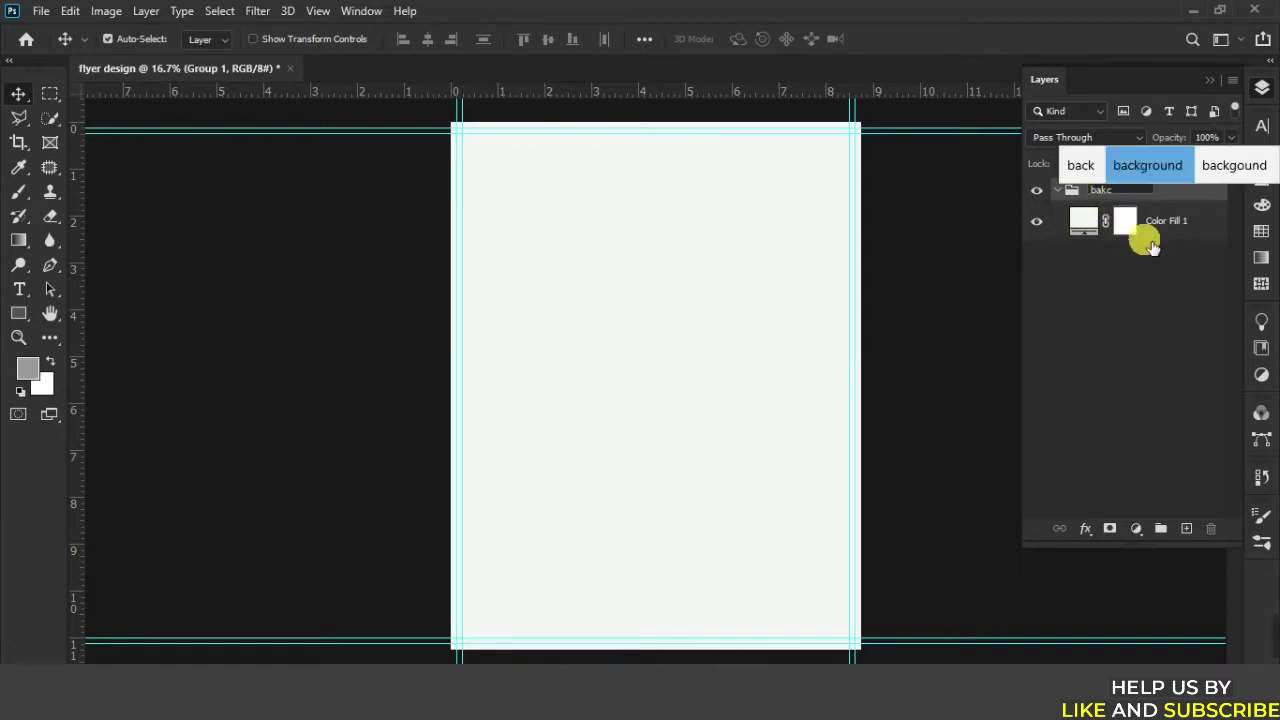
pyautogui.press('Return')
pyautogui.click(1108, 328)
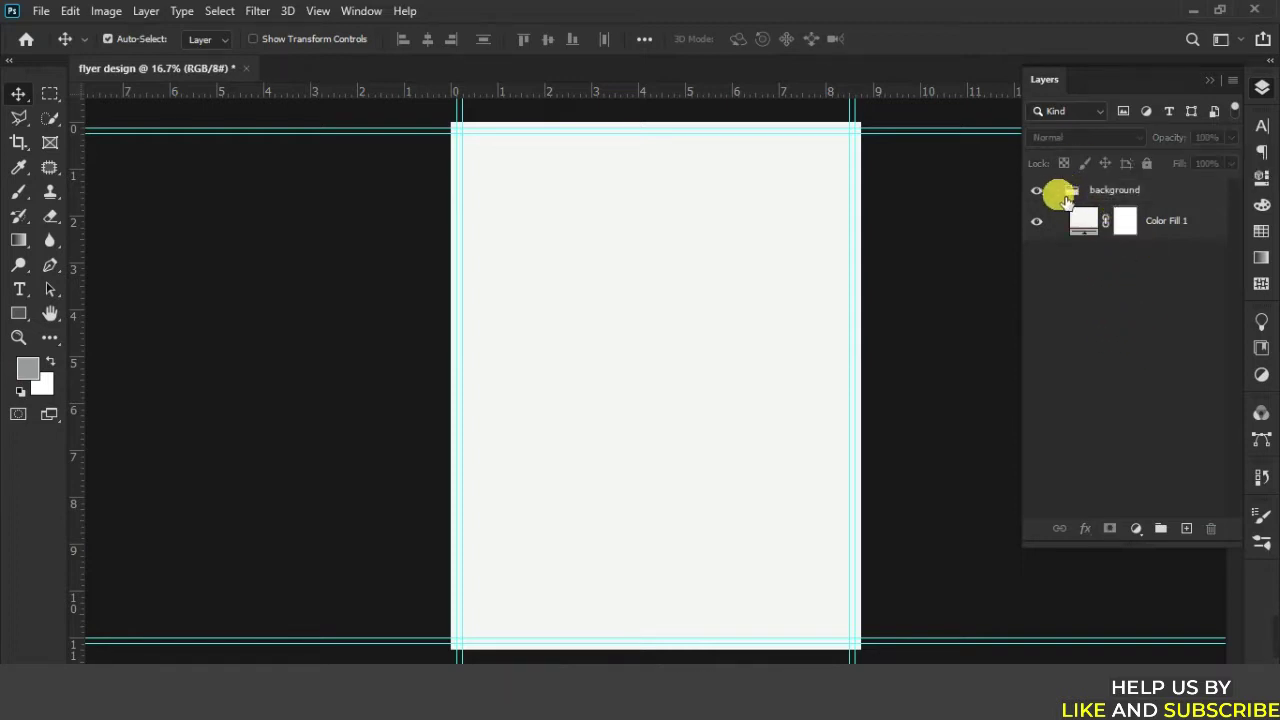
pyautogui.click(1060, 190)
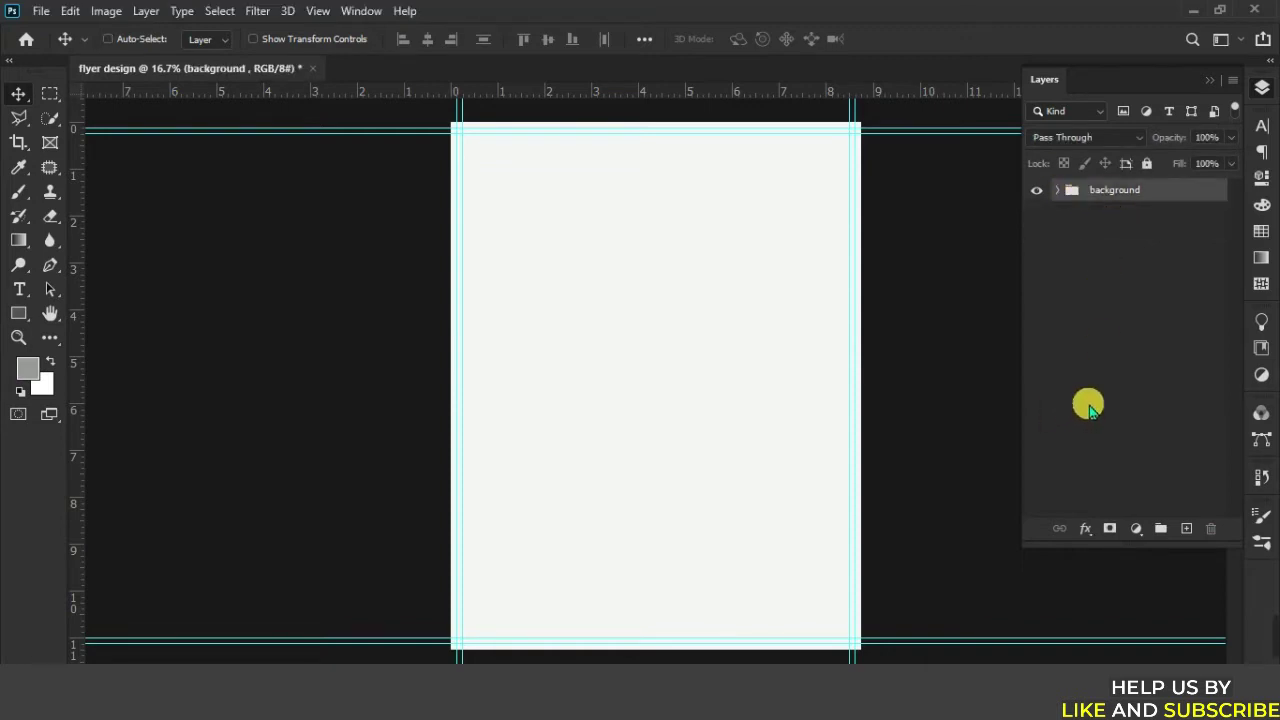
# Hide the guides and zoom out to view the whole page.
pyautogui.hotkey('ctrl', 'h')
pyautogui.hotkey('ctrl', 'h')
pyautogui.hotkey('ctrl', 'h')
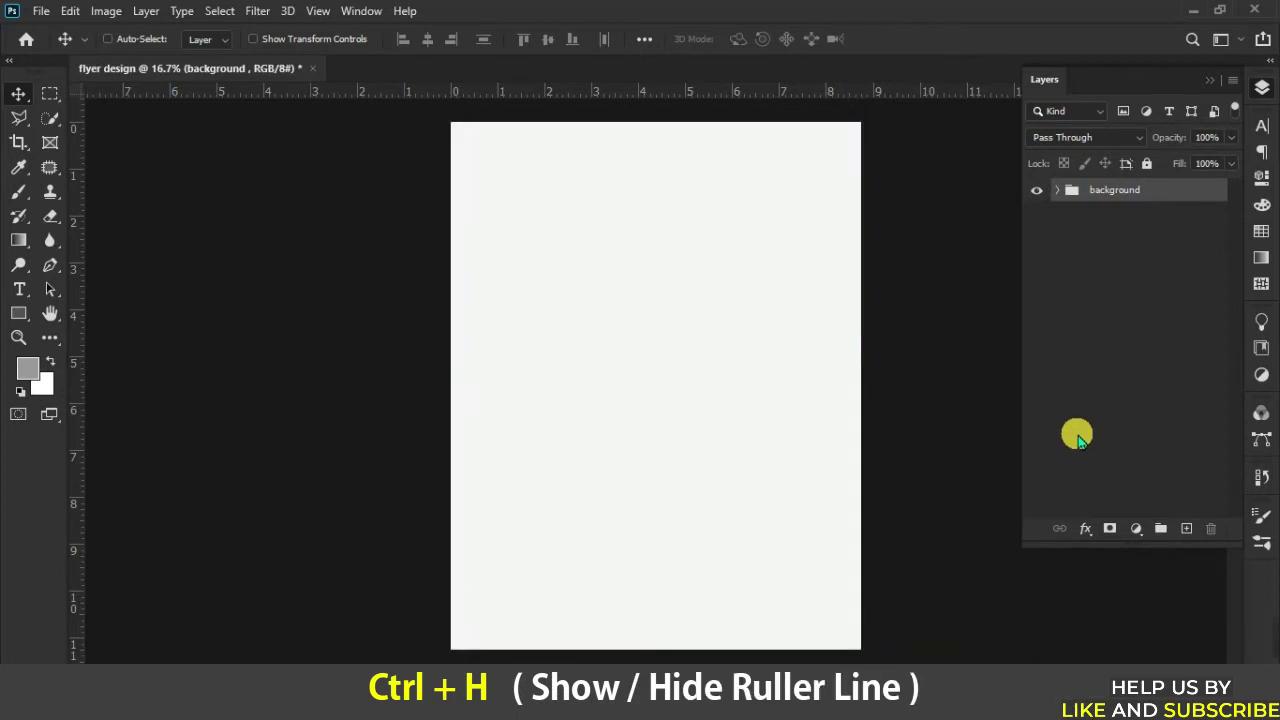
pyautogui.hotkey('ctrl', 'h')
pyautogui.hotkey('ctrl', 'h')
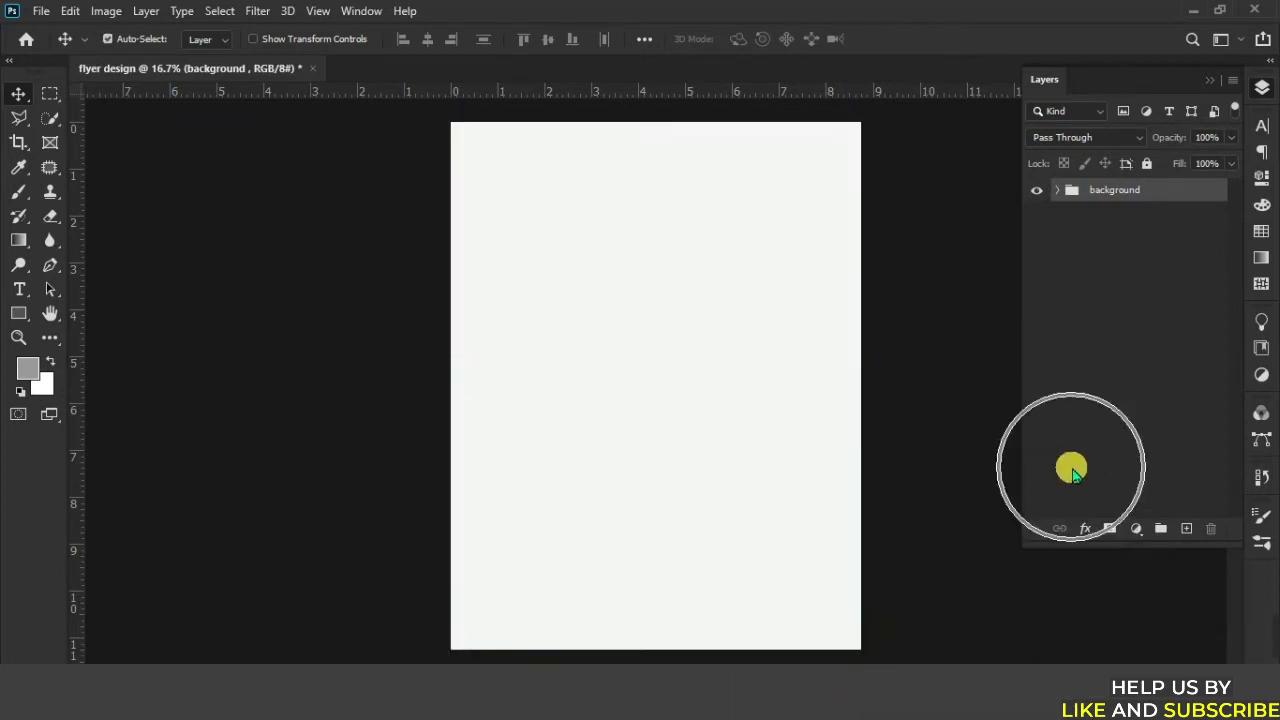
pyautogui.hotkey('ctrl', '-')
pyautogui.hotkey('ctrl', '-')
pyautogui.hotkey('ctrl', '-')
pyautogui.hotkey('ctrl', '-')
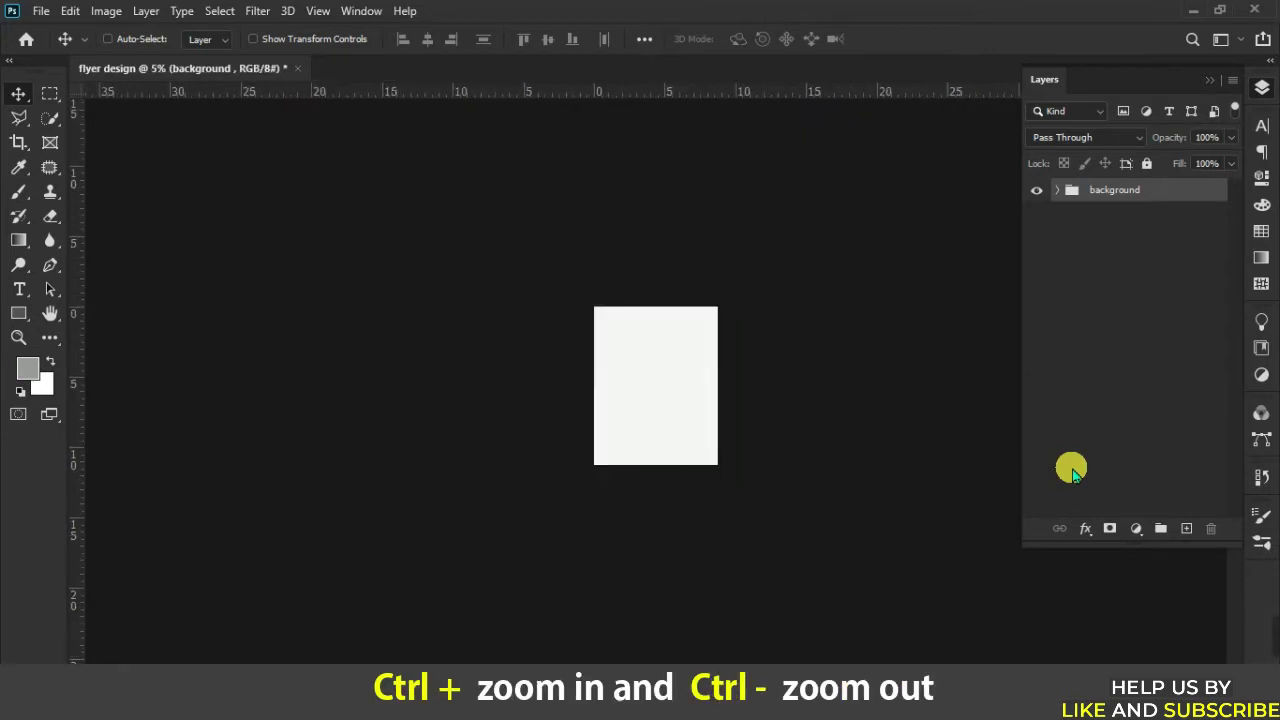
pyautogui.hotkey('ctrl', '+')
pyautogui.hotkey('ctrl', '+')
pyautogui.hotkey('ctrl', '+')
pyautogui.hotkey('ctrl', '+')
pyautogui.hotkey('ctrl', '-')
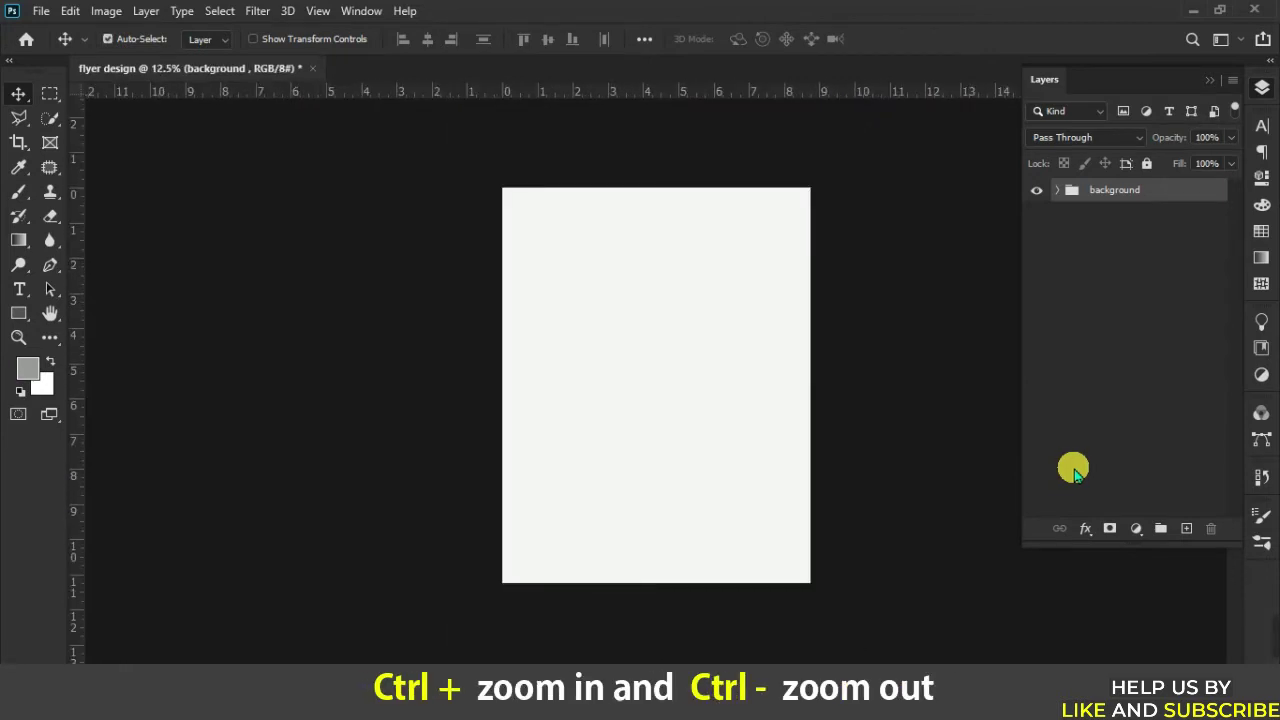
# Add a new layer and draw a yellow-filled rectangle over the page.
pyautogui.click(1188, 528)
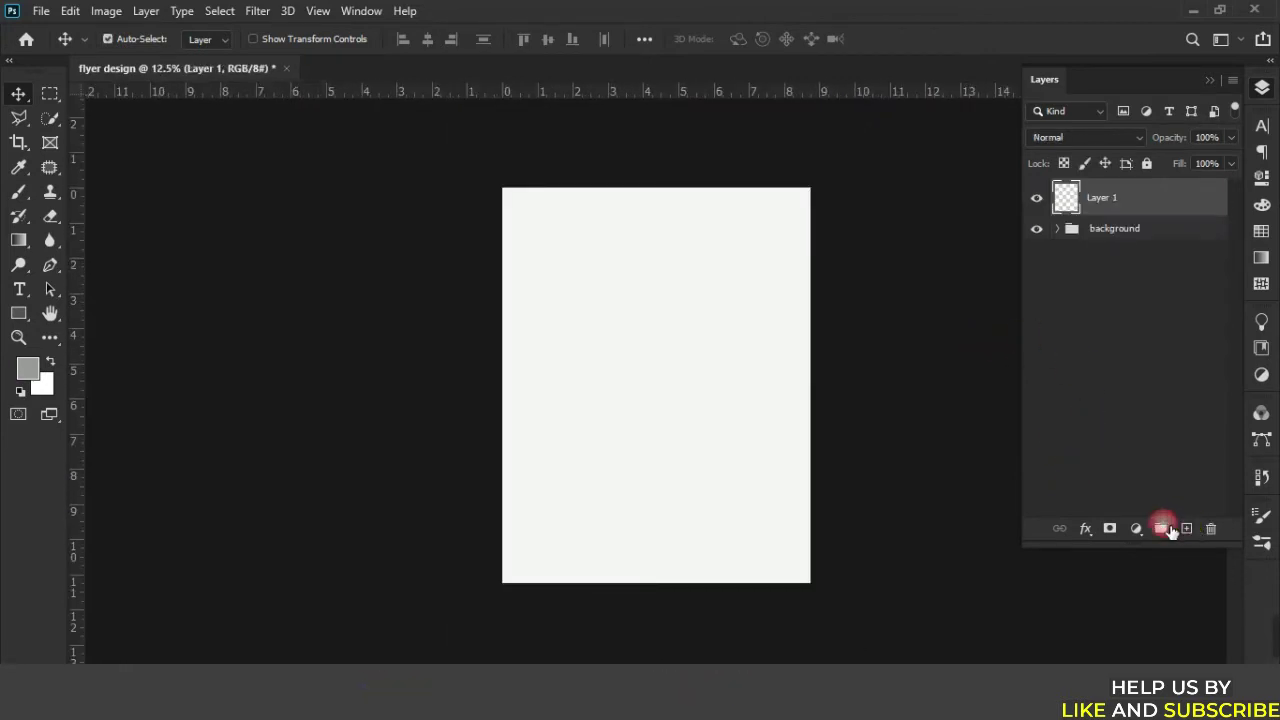
pyautogui.click(14, 318)
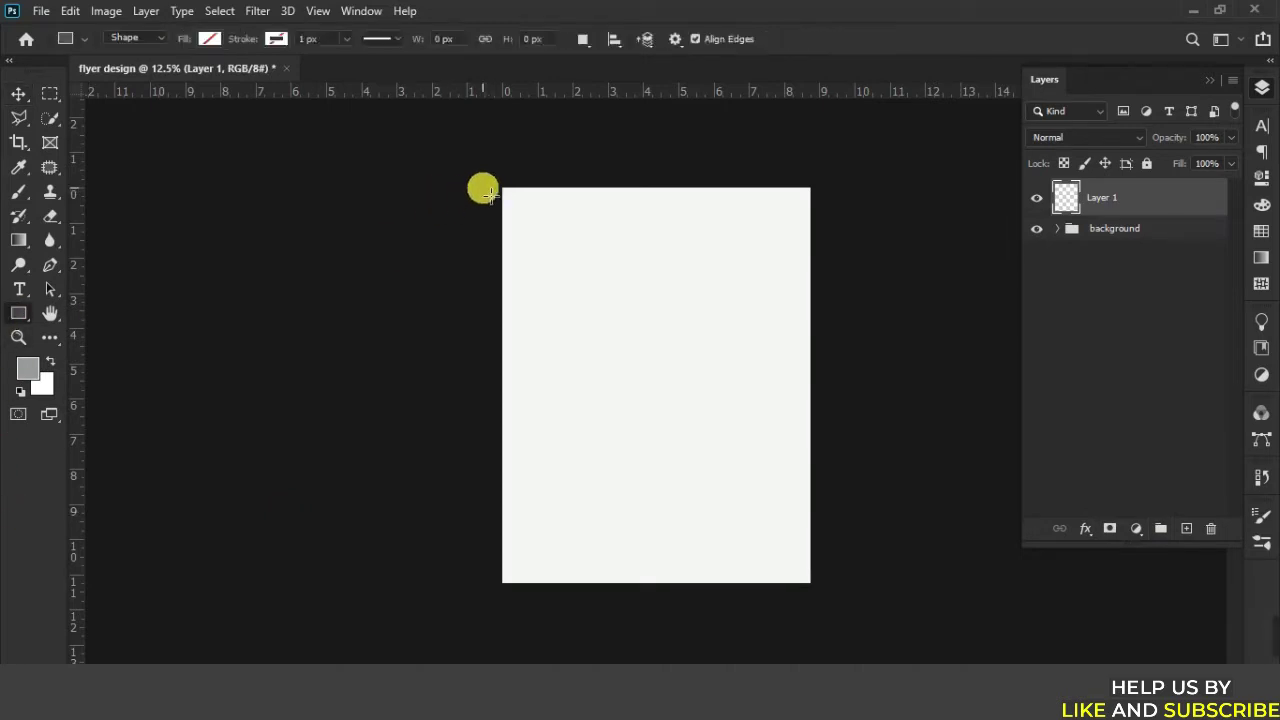
pyautogui.moveTo(509, 190); pyautogui.dragTo(816, 586)
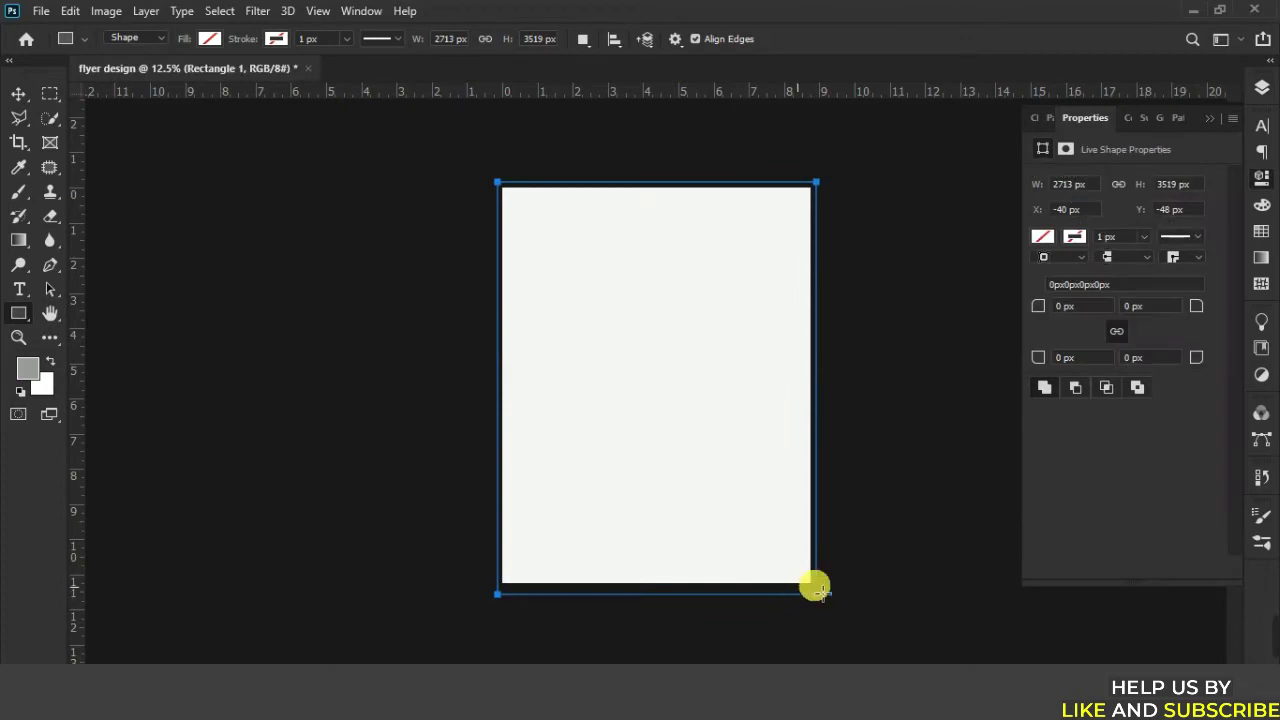
pyautogui.click(1040, 240)
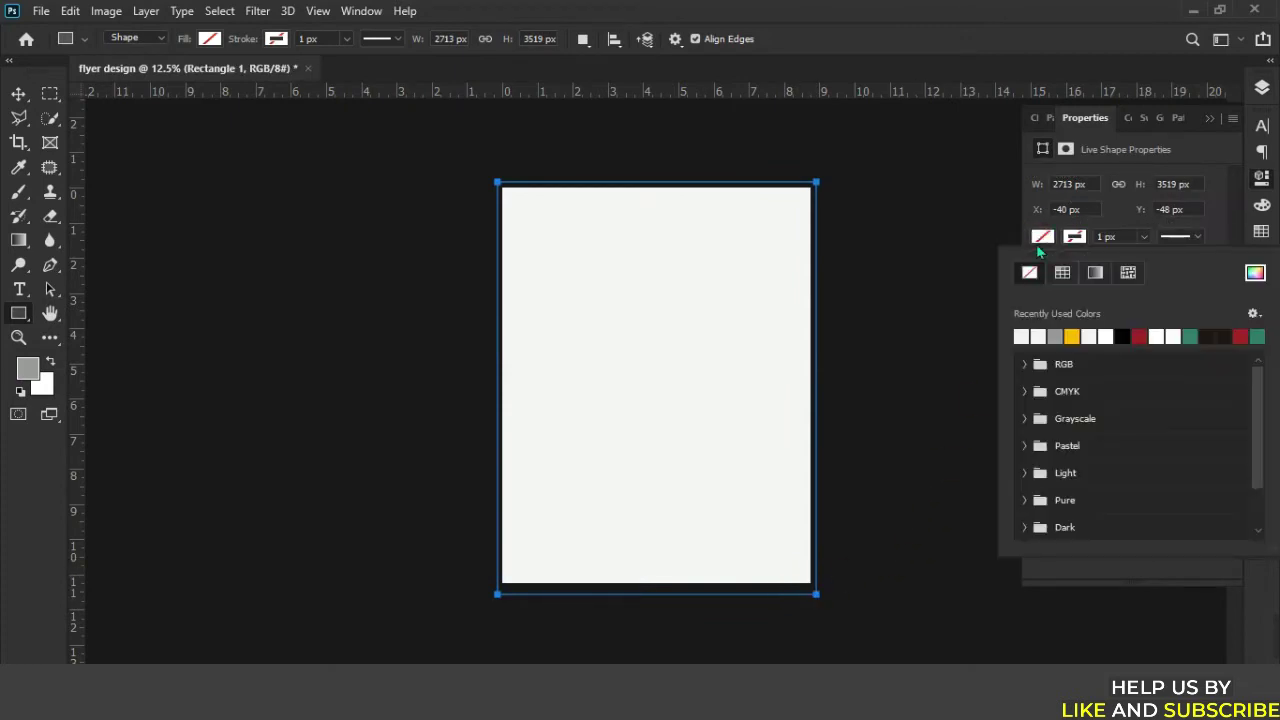
pyautogui.click(1088, 337)
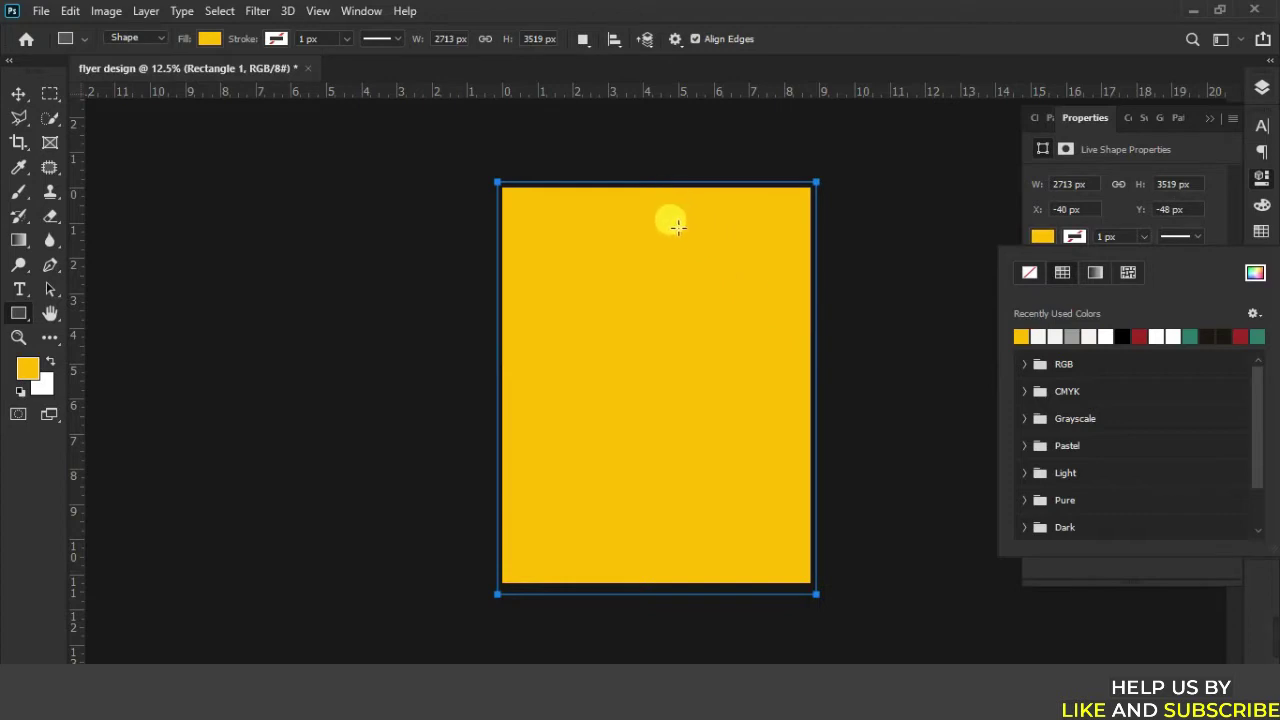
pyautogui.click(17, 94)
# Transform the yellow rectangle to fit the page at 2625 × 3375 px, position 0, 0.
pyautogui.click(634, 210)
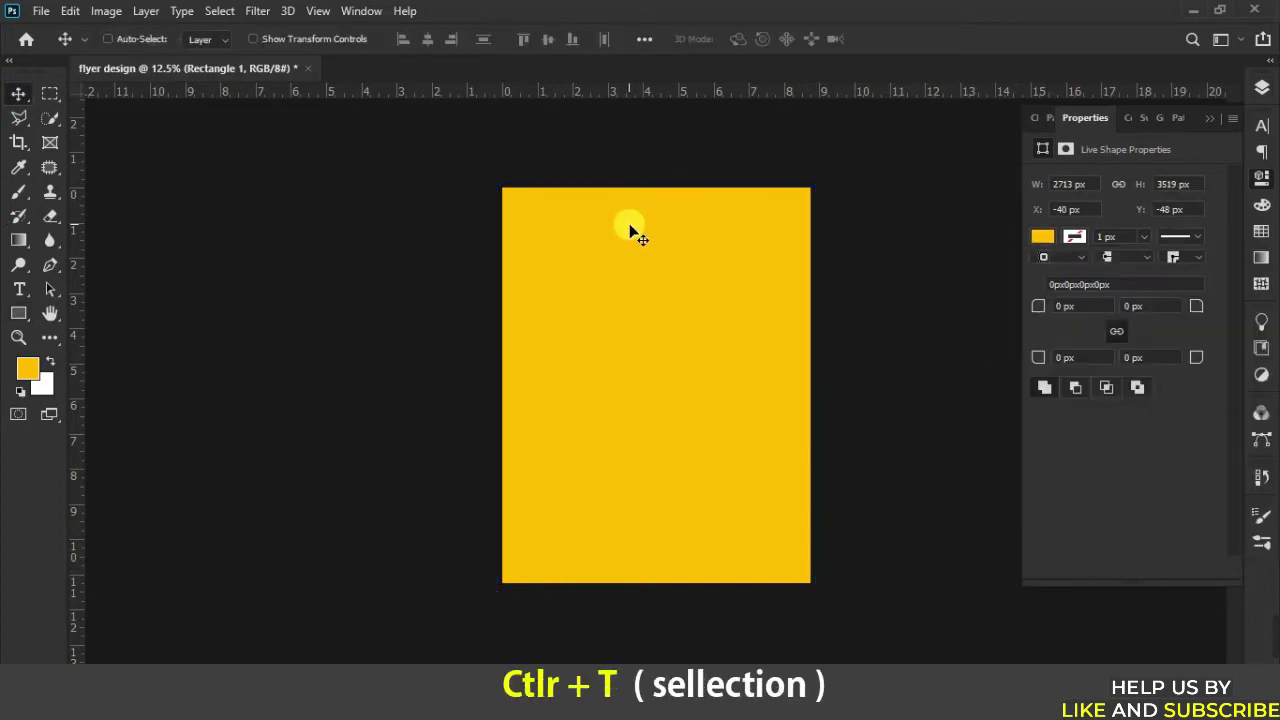
pyautogui.hotkey('ctrl', 't')
pyautogui.moveTo(665, 197); pyautogui.dragTo(663, 194)
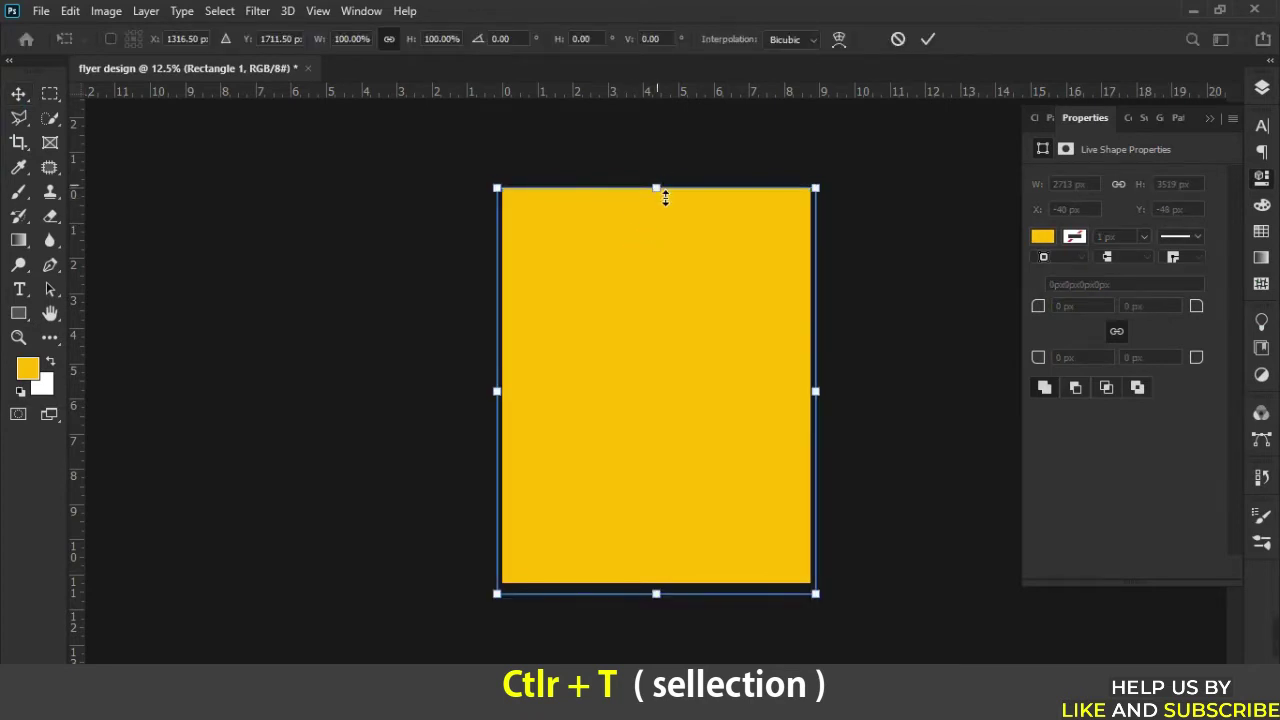
pyautogui.moveTo(826, 397); pyautogui.dragTo(825, 409)
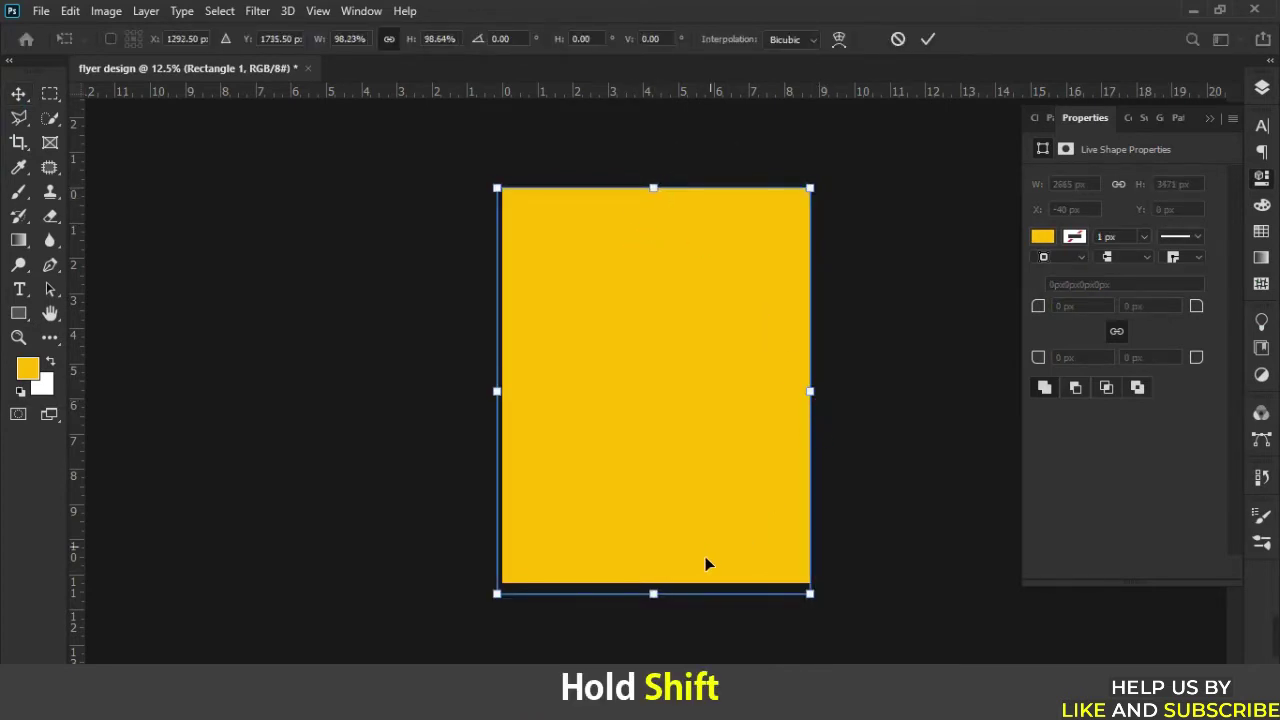
pyautogui.moveTo(664, 606); pyautogui.dragTo(658, 592)
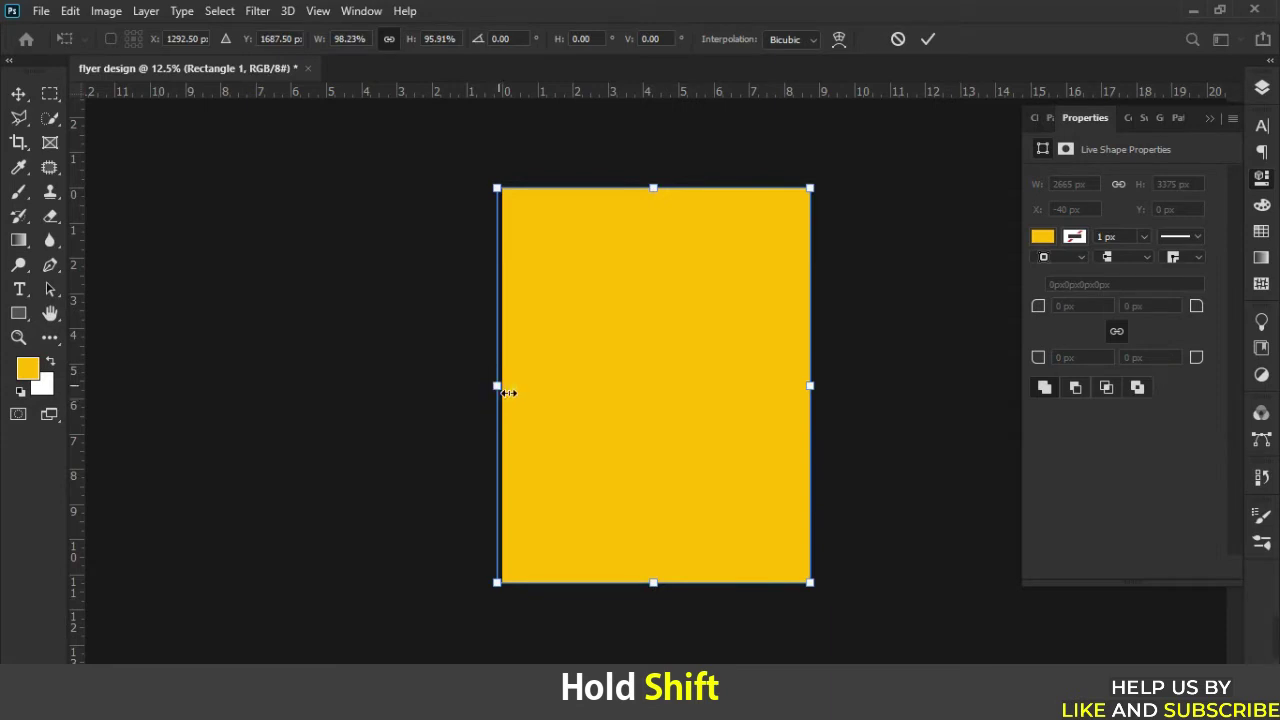
pyautogui.moveTo(509, 393); pyautogui.dragTo(514, 393)
pyautogui.click(927, 40)
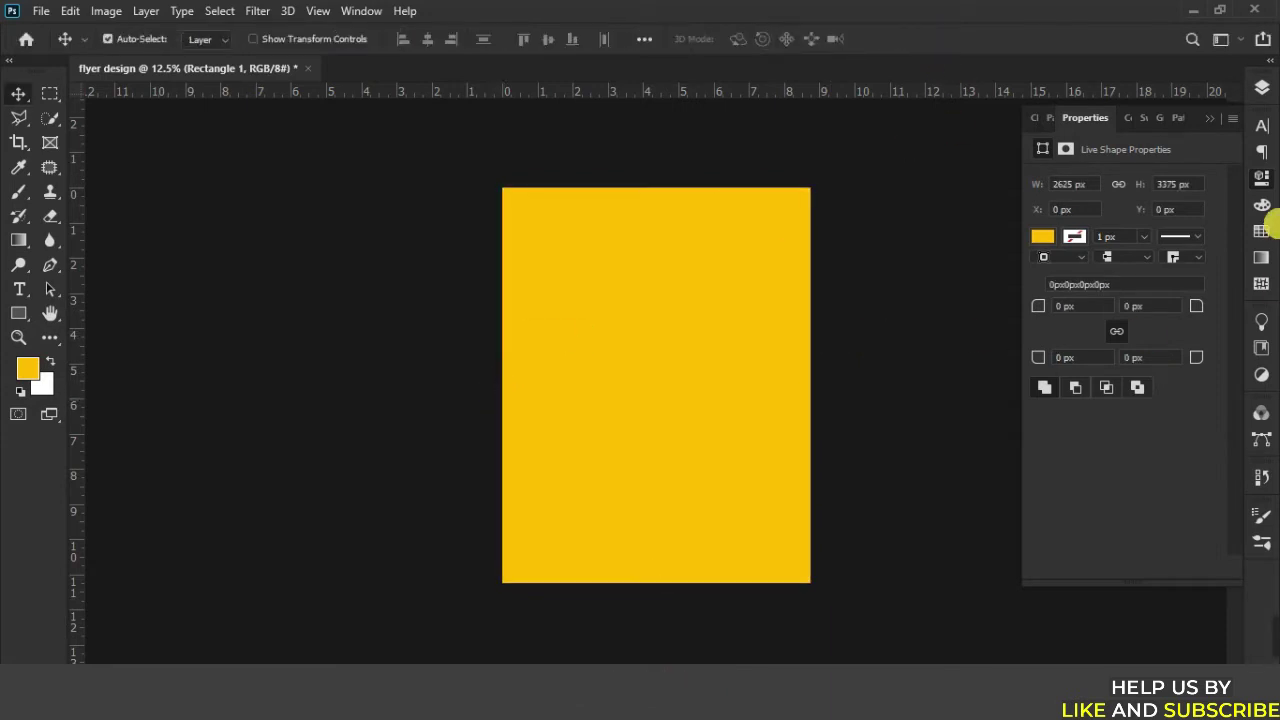
# Bring back the Layers panel and show the guides again.
pyautogui.click(1263, 92)
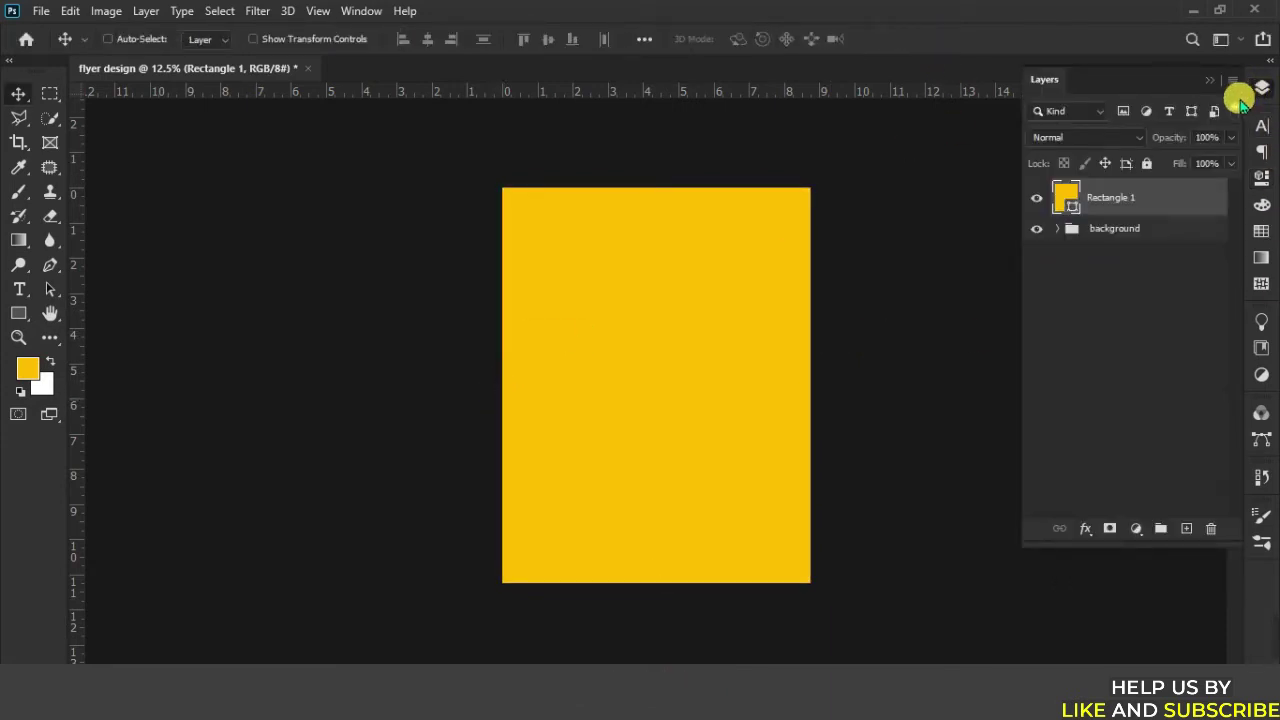
pyautogui.hotkey('ctrl', ';')
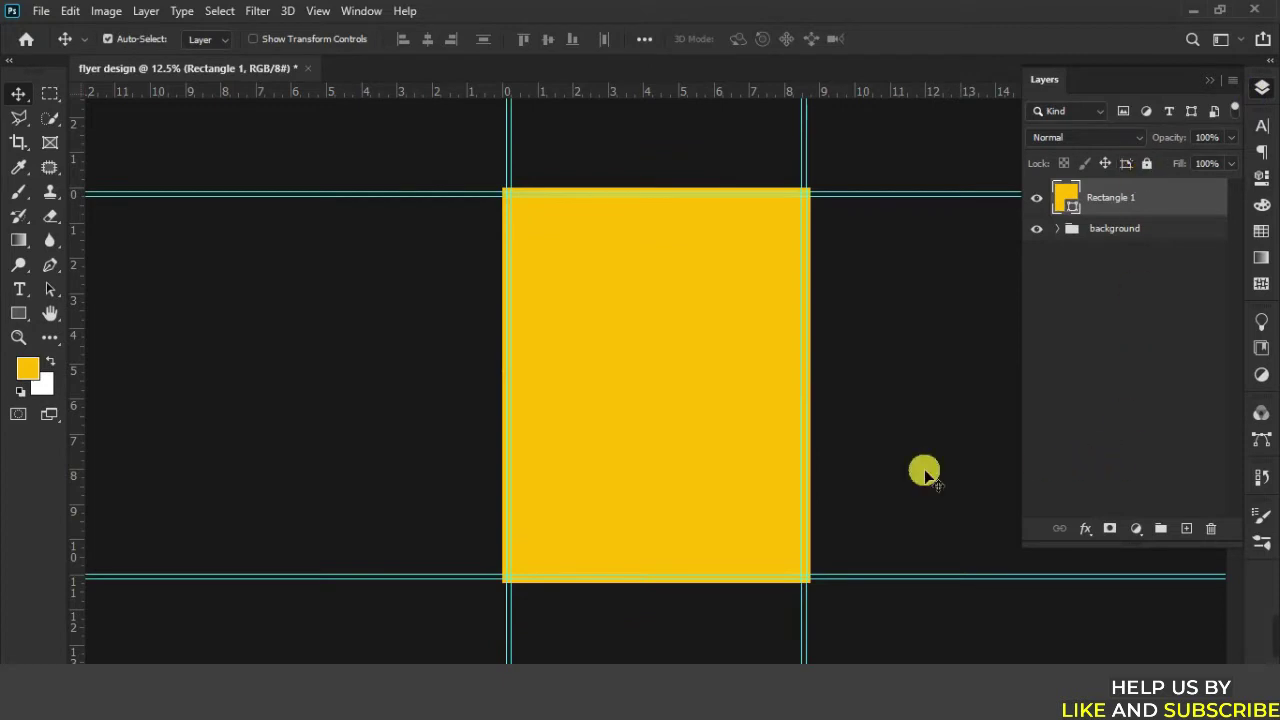
pyautogui.press('F4')
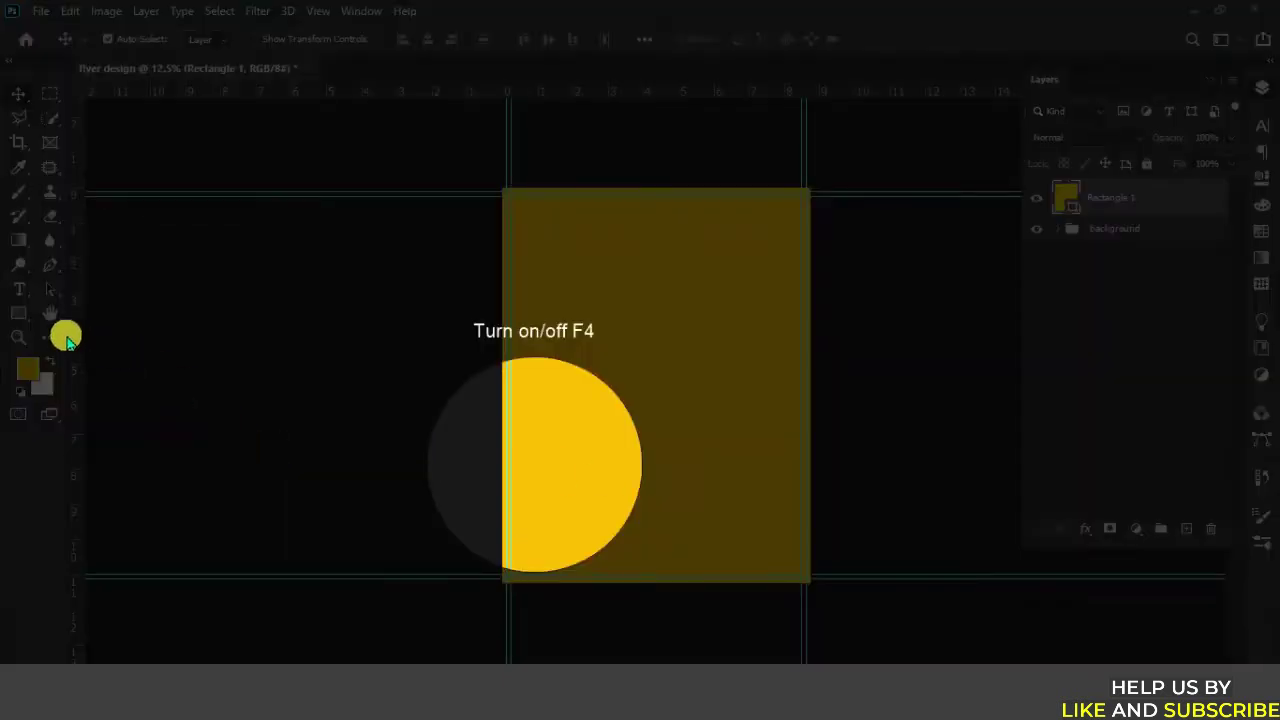
# Using Exclude Overlapping Shapes, cut a 2550 × 3300 px inner area at 37, 37 from the rectangle.
pyautogui.click(26, 320)
pyautogui.press('F4')
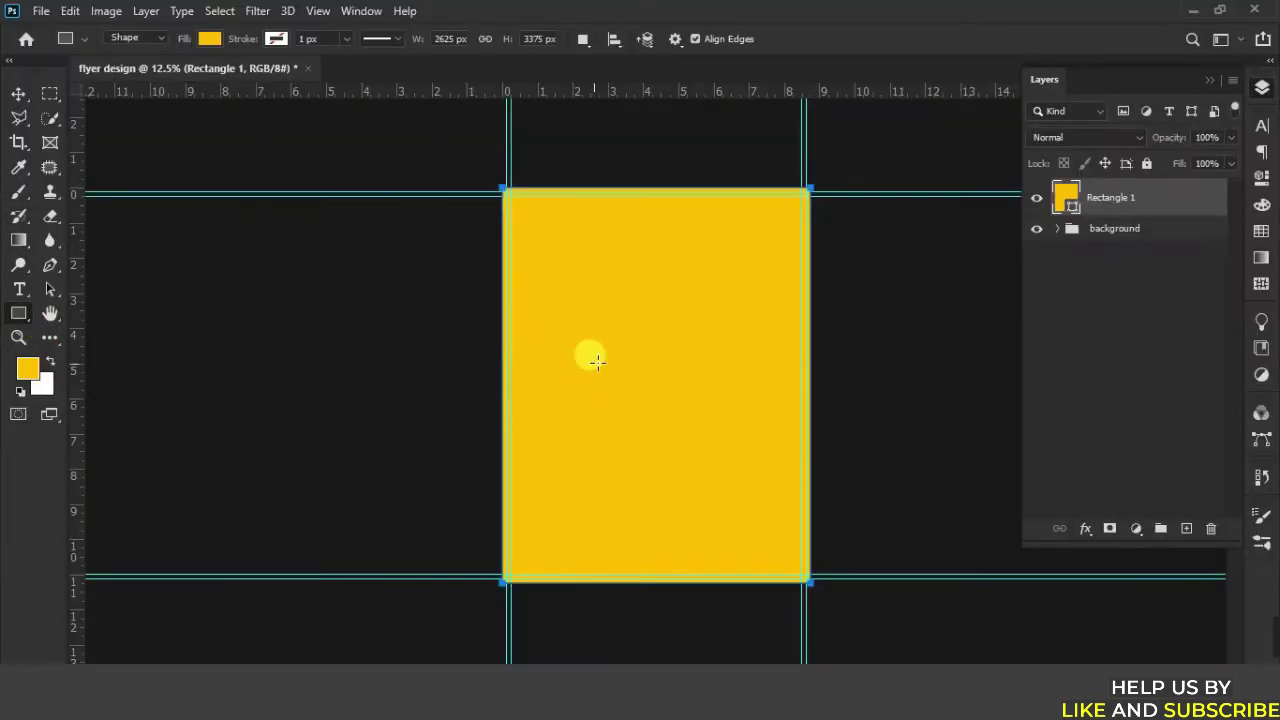
pyautogui.press('F4')
pyautogui.click(583, 40)
pyautogui.press('F4')
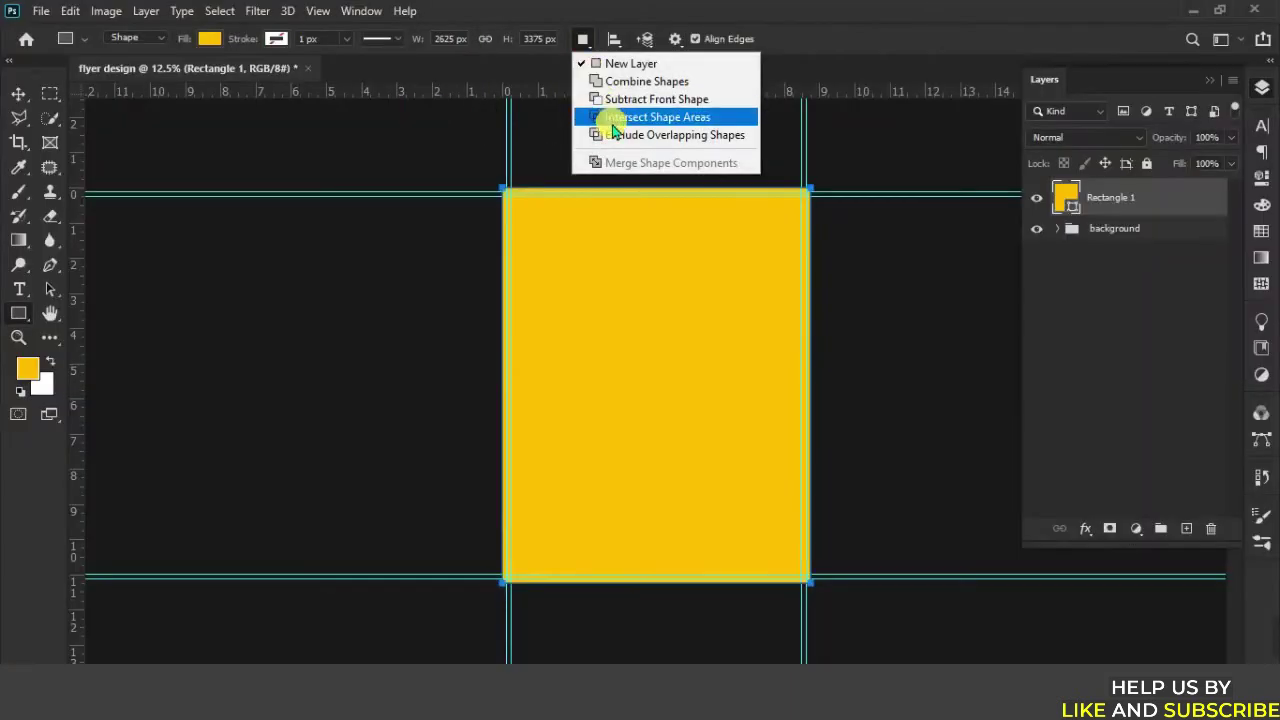
pyautogui.press('F4')
pyautogui.click(622, 135)
pyautogui.press('F4')
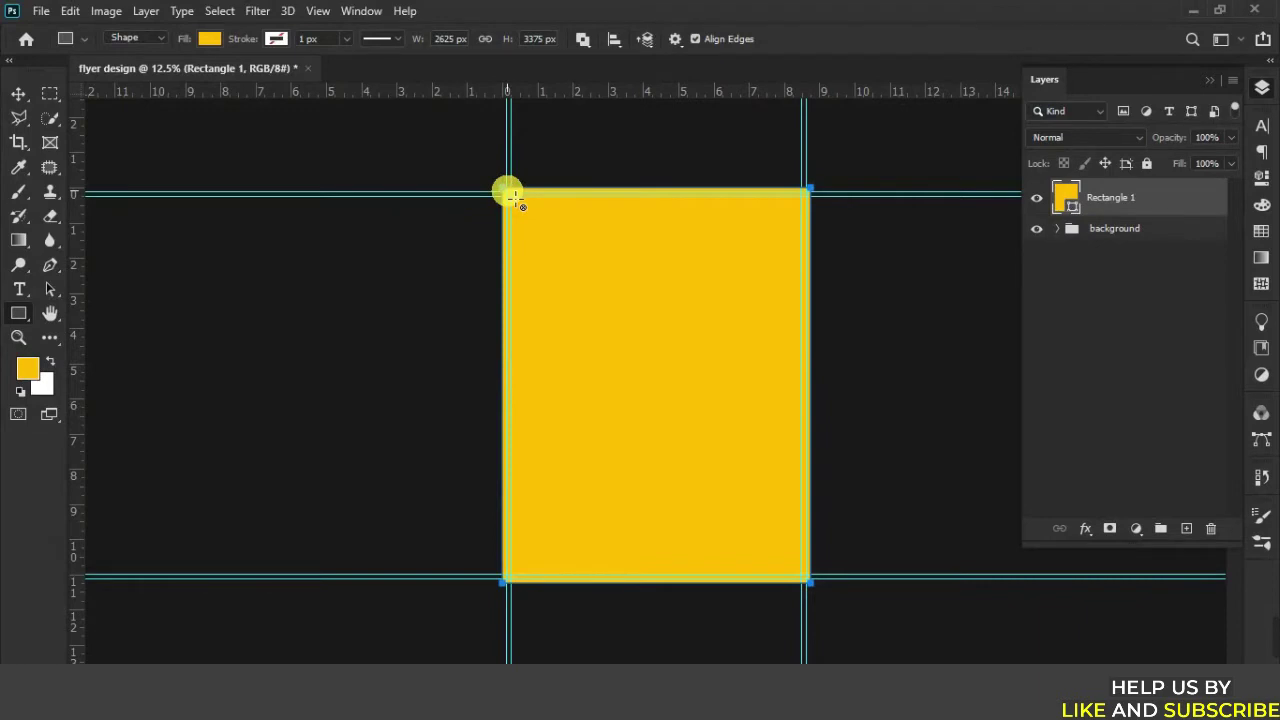
pyautogui.moveTo(510, 197); pyautogui.dragTo(812, 586)
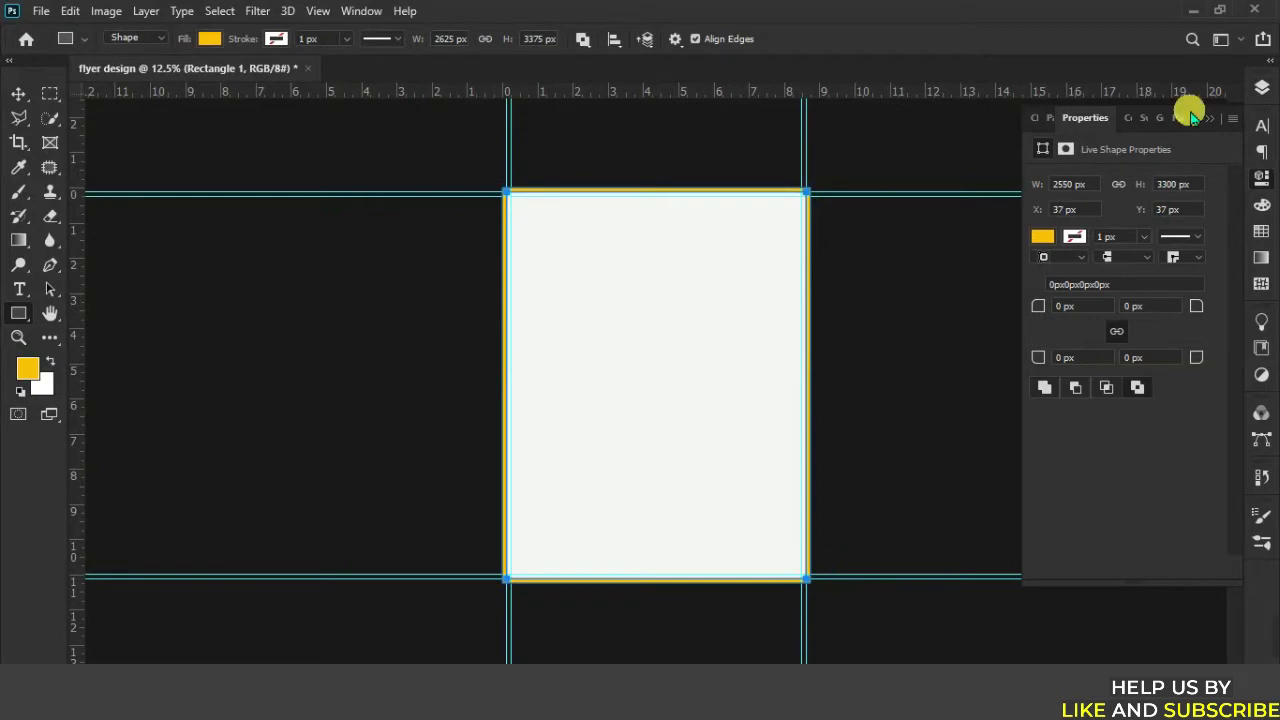
# Put the yellow border rectangle into a group named 'bleed'.
pyautogui.click(1262, 88)
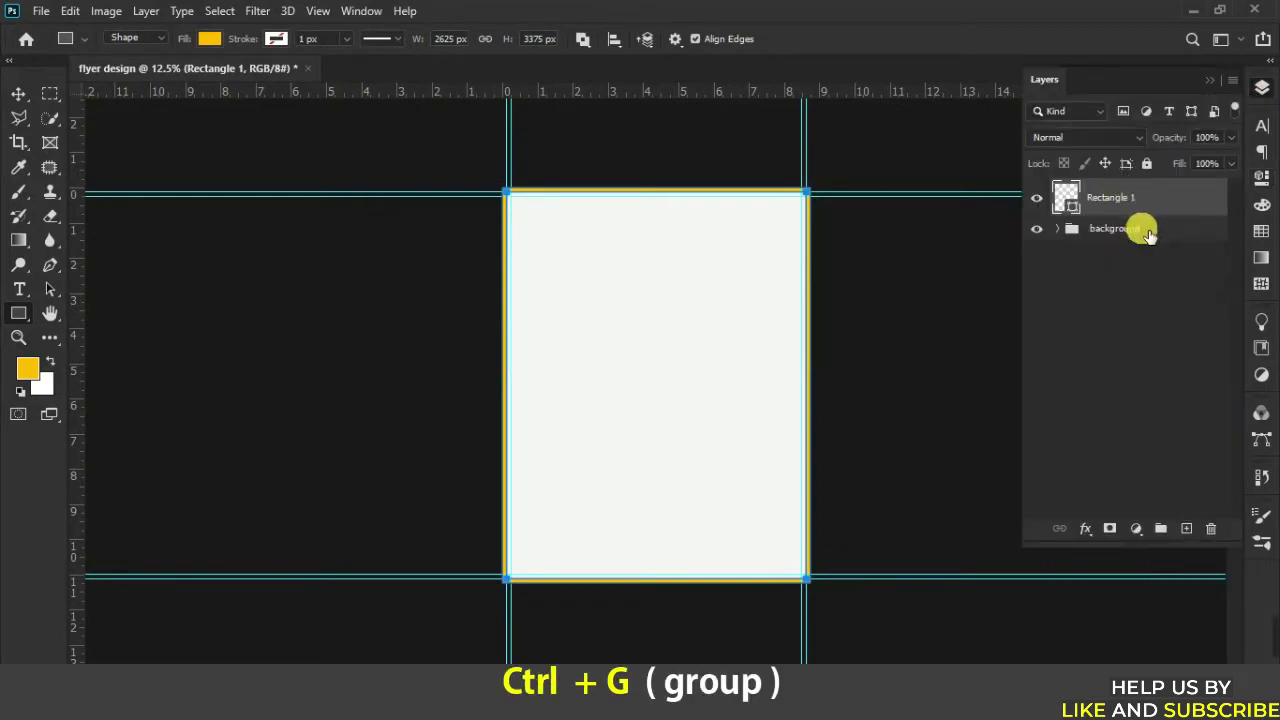
pyautogui.hotkey('ctrl', 'g')
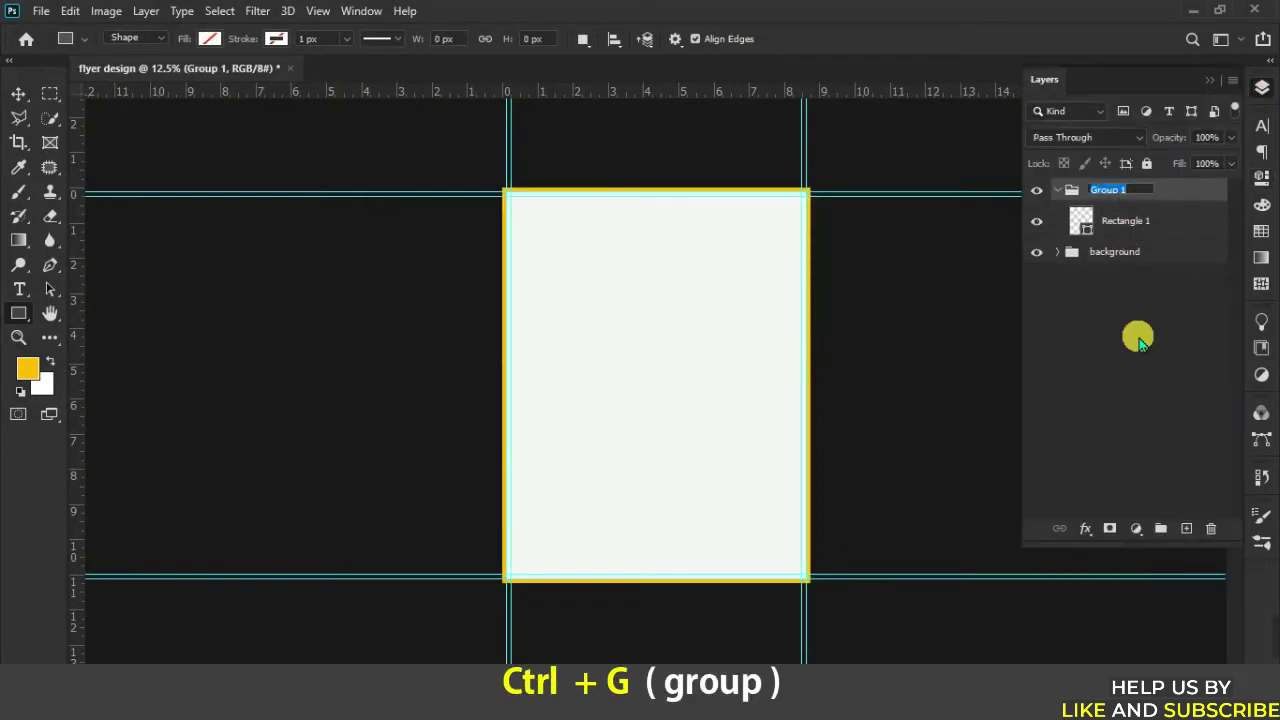
pyautogui.write('bleed')
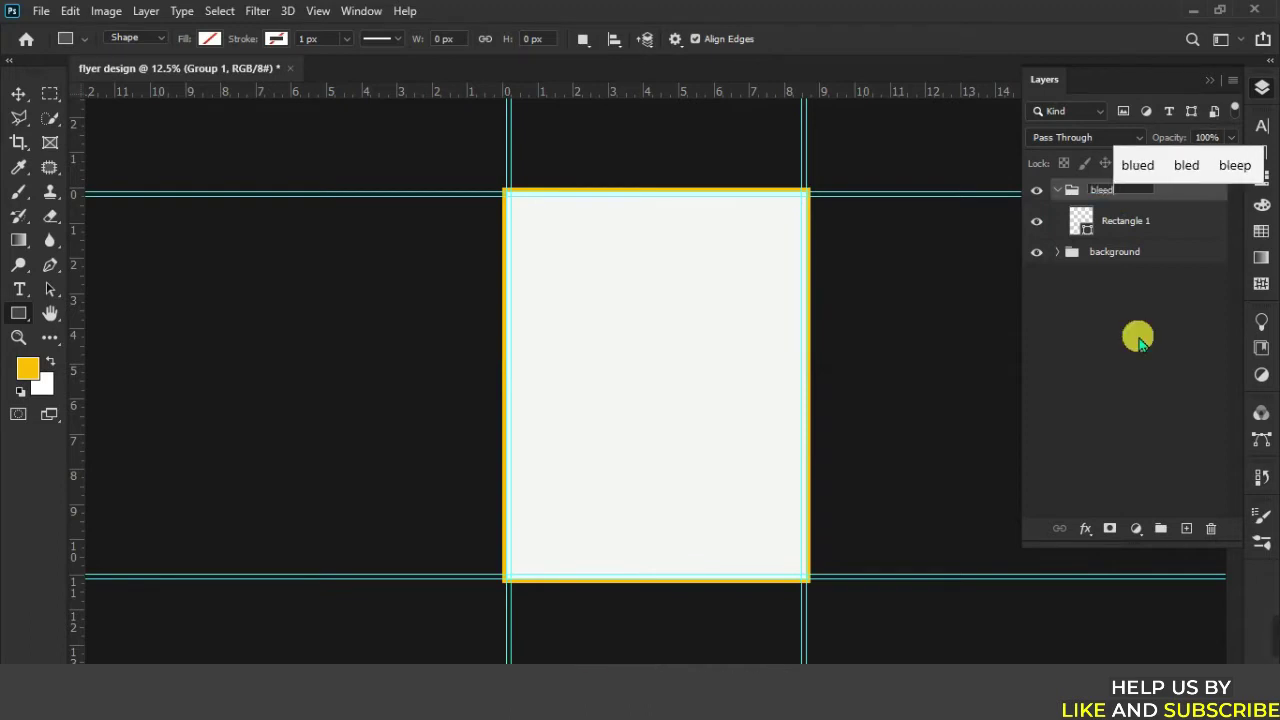
pyautogui.click(1128, 266)
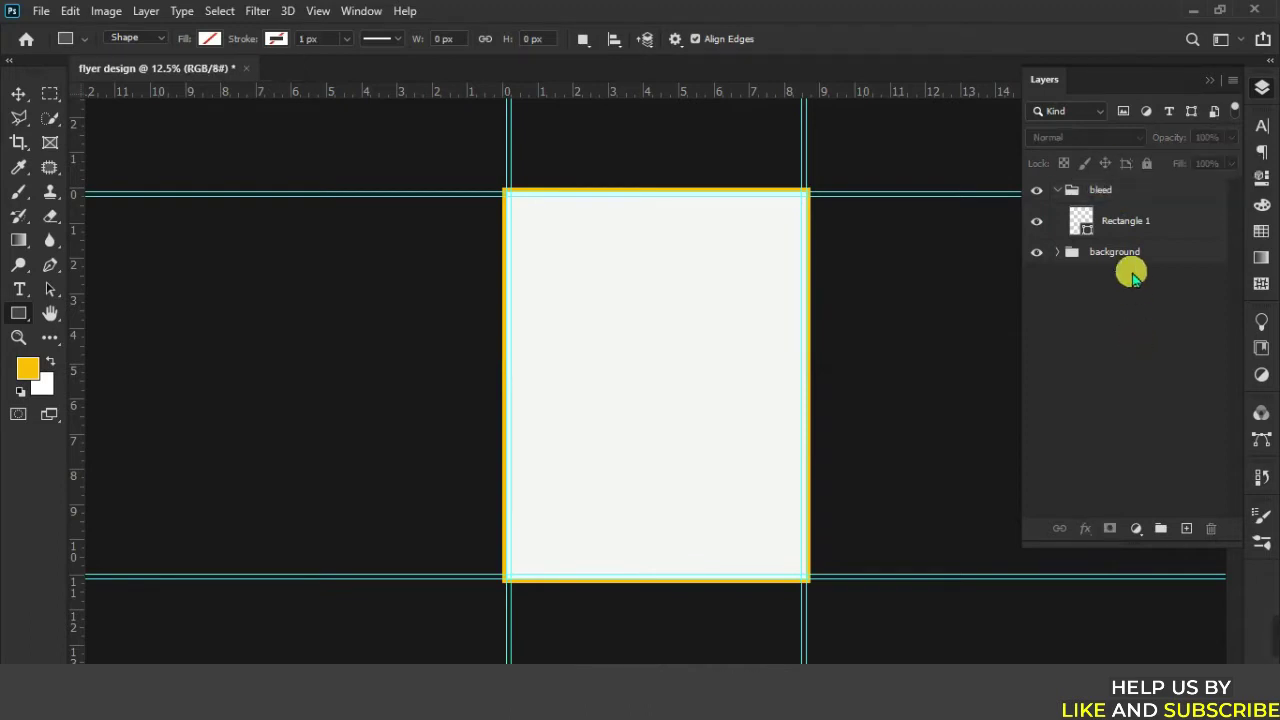
# Collapse and hide the bleed group, select background, and hide the guides.
pyautogui.click(1037, 190)
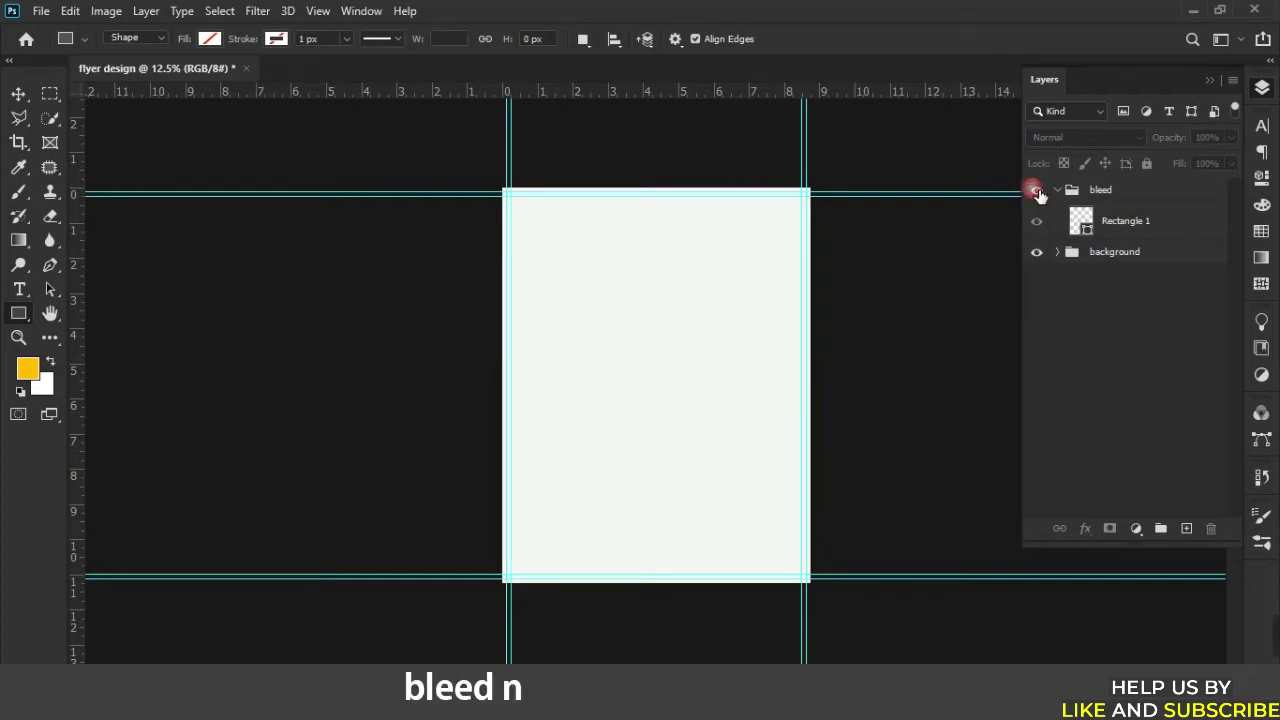
pyautogui.click(1037, 190)
pyautogui.click(1058, 190)
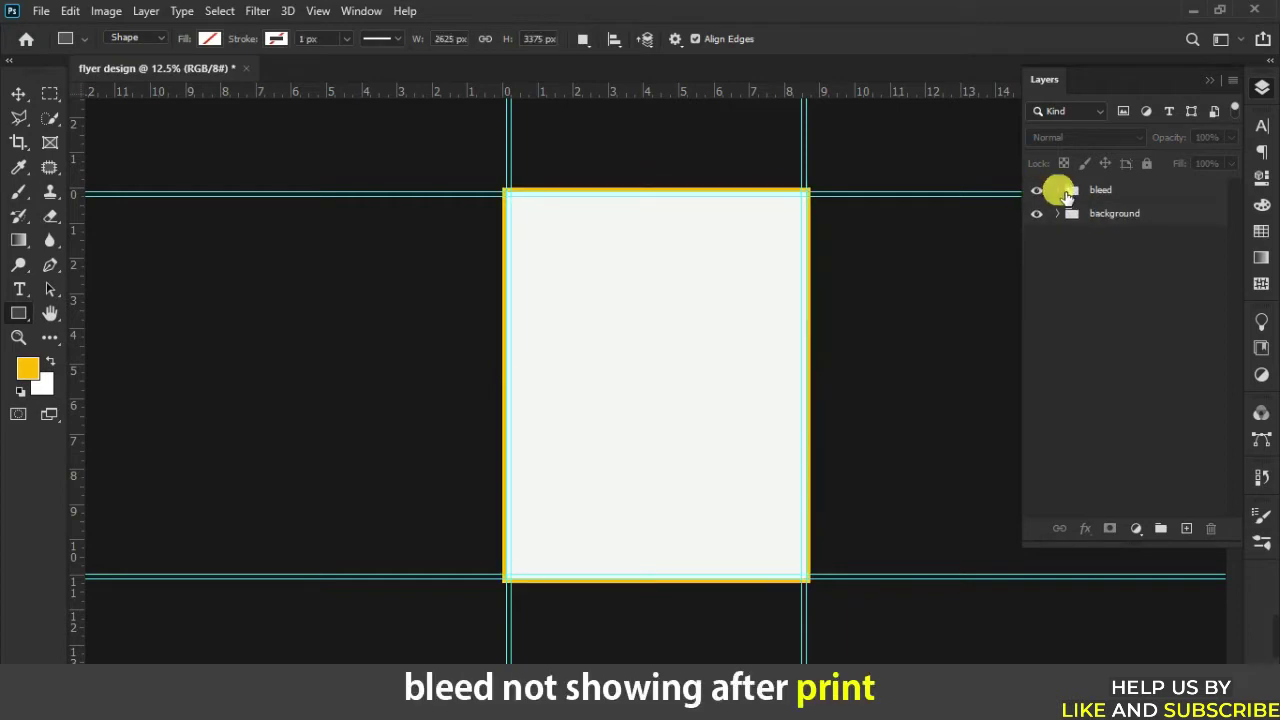
pyautogui.click(1110, 216)
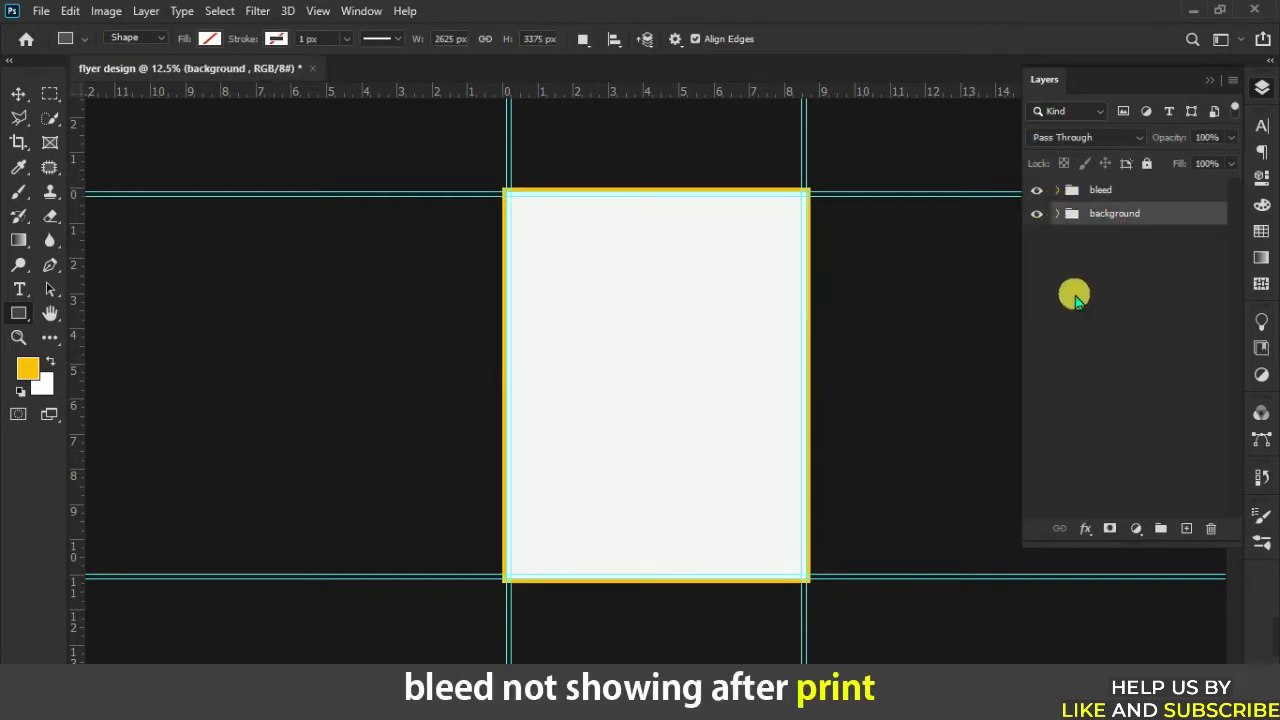
pyautogui.click(1038, 191)
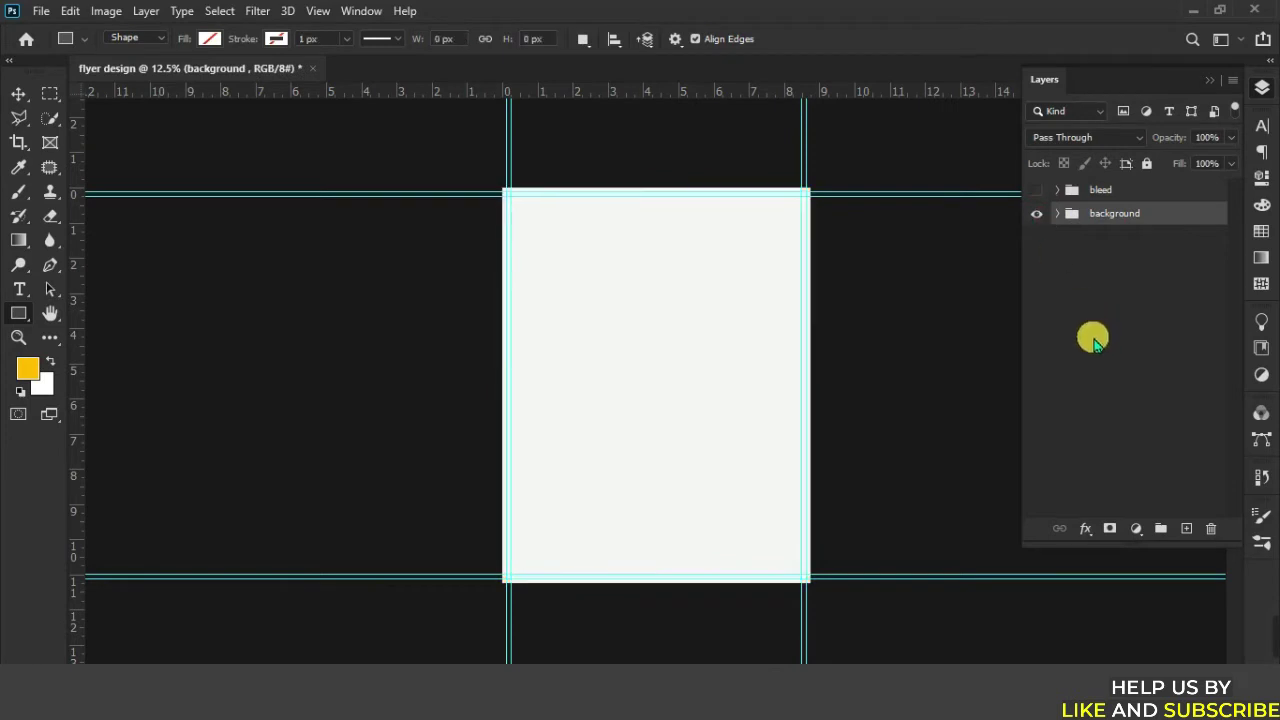
pyautogui.hotkey('ctrl', ';')
# Add a new empty layer, zoom out, and set the Pen tool to Shape mode.
pyautogui.click(1188, 532)
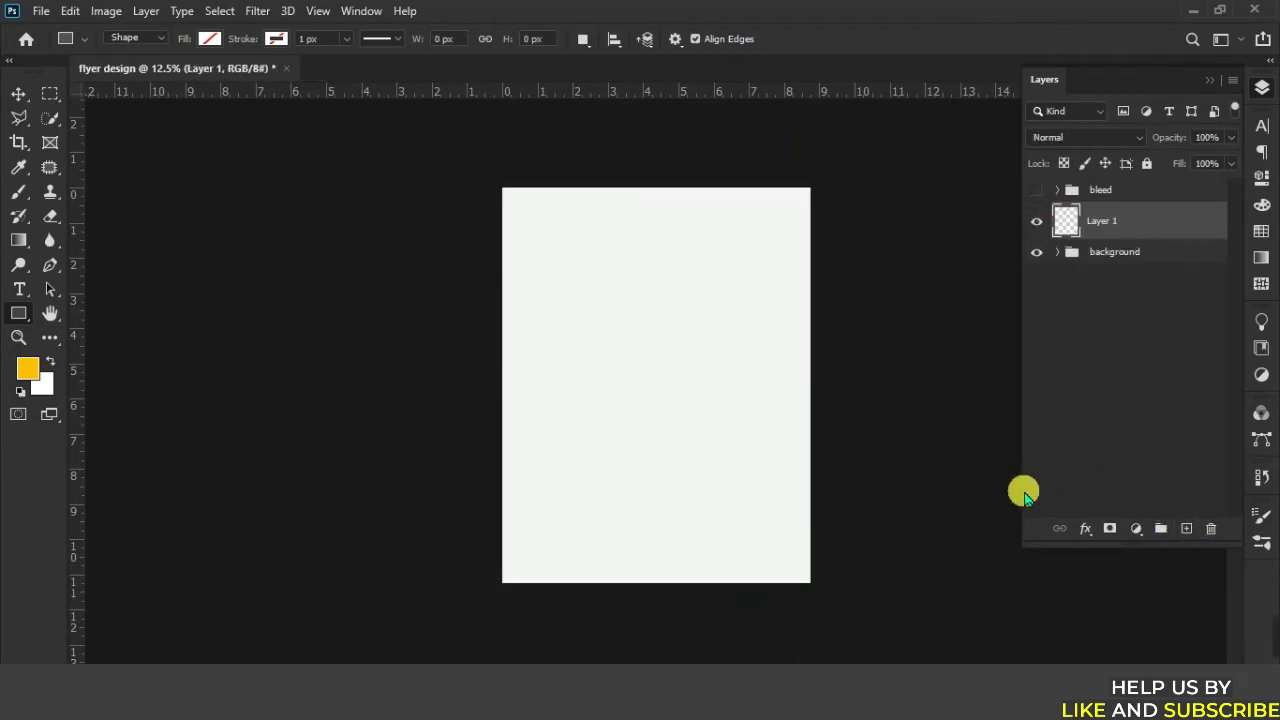
pyautogui.hotkey('ctrl', '-')
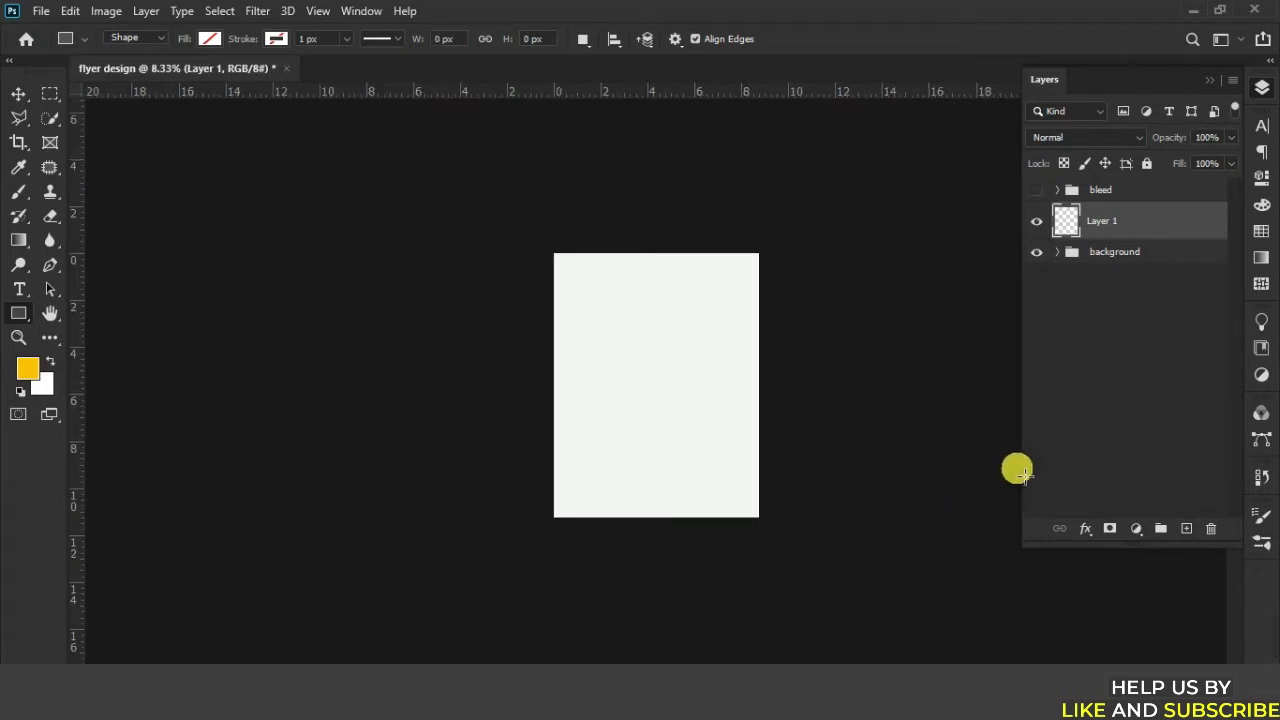
pyautogui.click(50, 266)
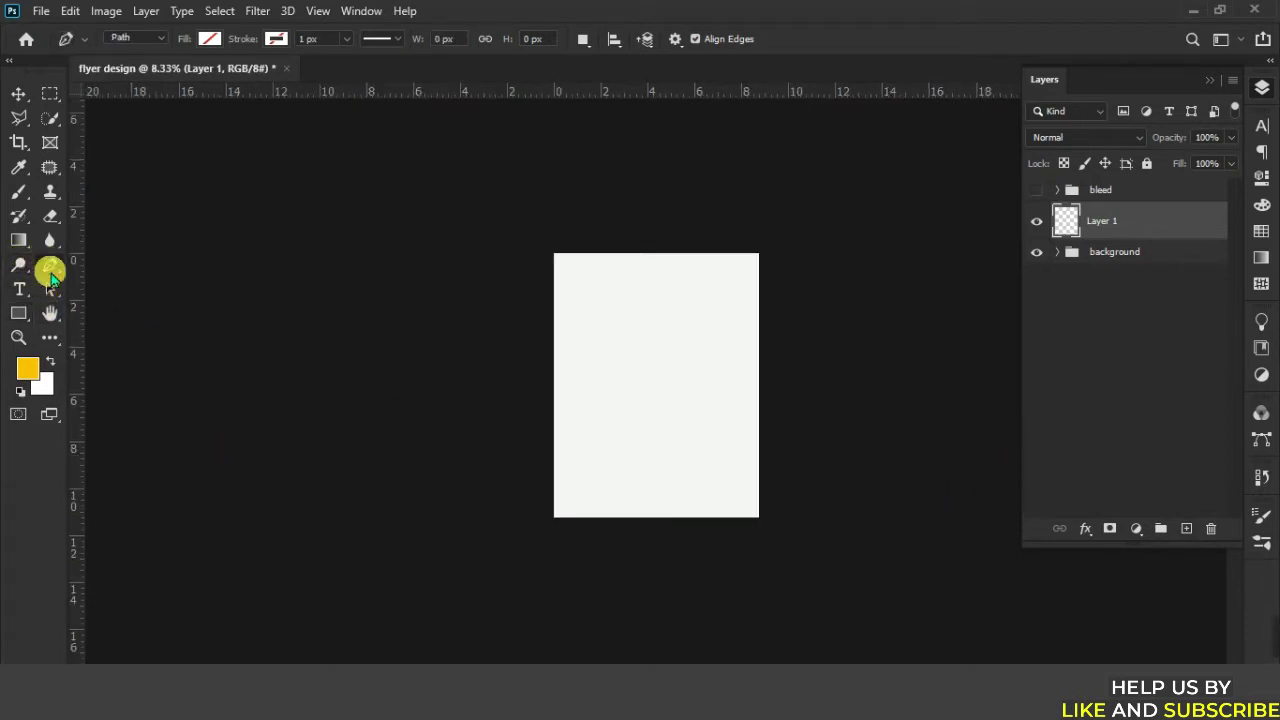
pyautogui.click(138, 40)
pyautogui.click(137, 63)
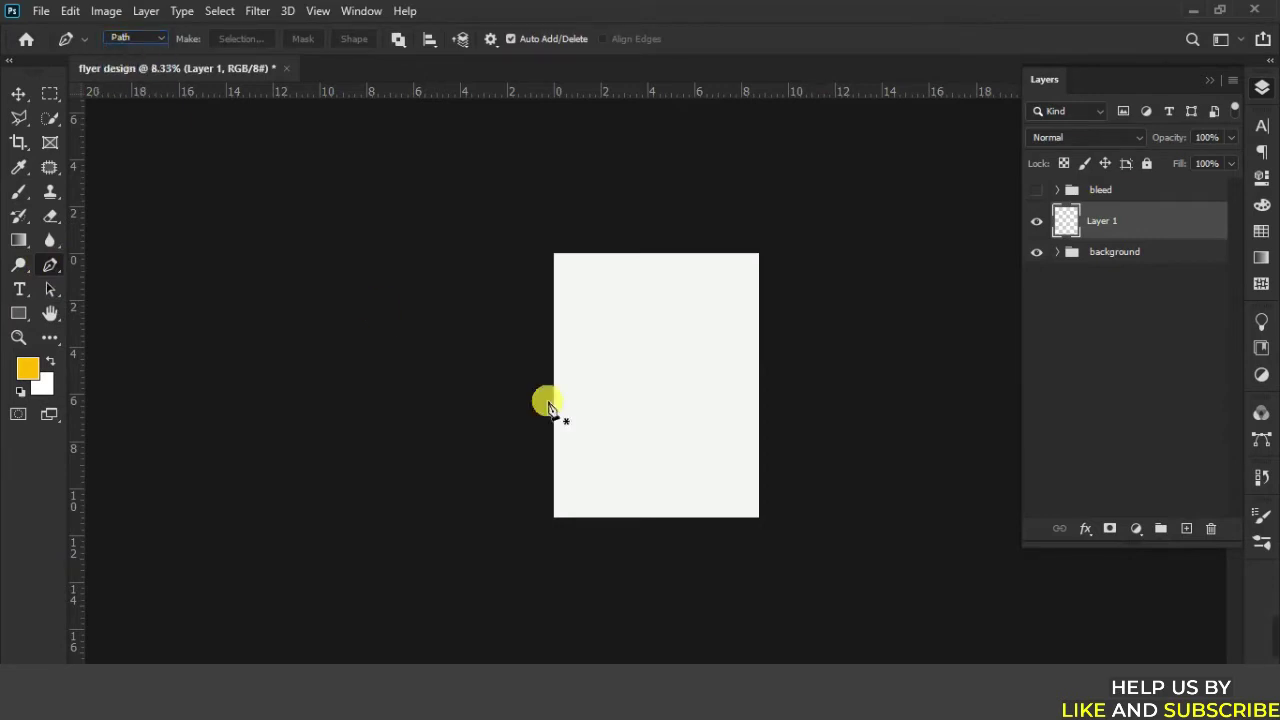
pyautogui.click(138, 38)
pyautogui.click(143, 63)
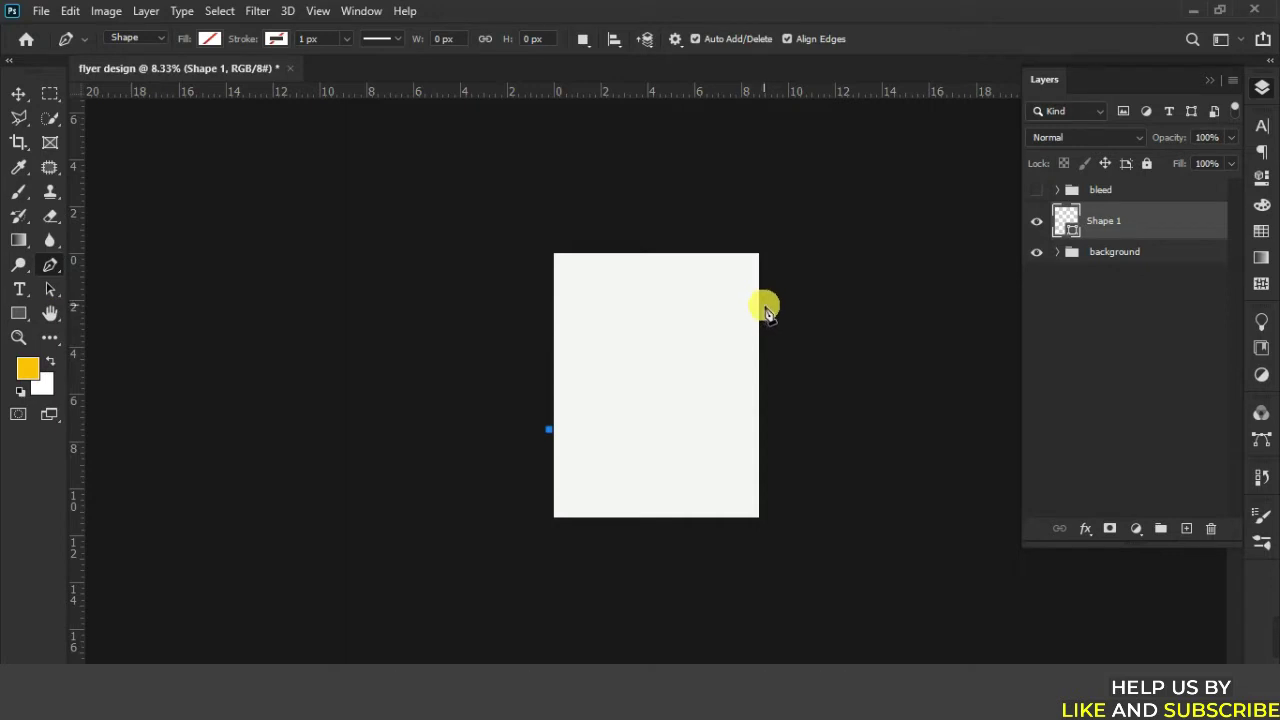
# Draw the curved band outline from the top-right corner down to the page's left edge.
pyautogui.moveTo(763, 305)
pyautogui.mouseDown()
pyautogui.moveTo(866, 204)
pyautogui.moveTo(837, 163)
pyautogui.moveTo(806, 180)
pyautogui.moveTo(809, 163)
pyautogui.mouseUp()
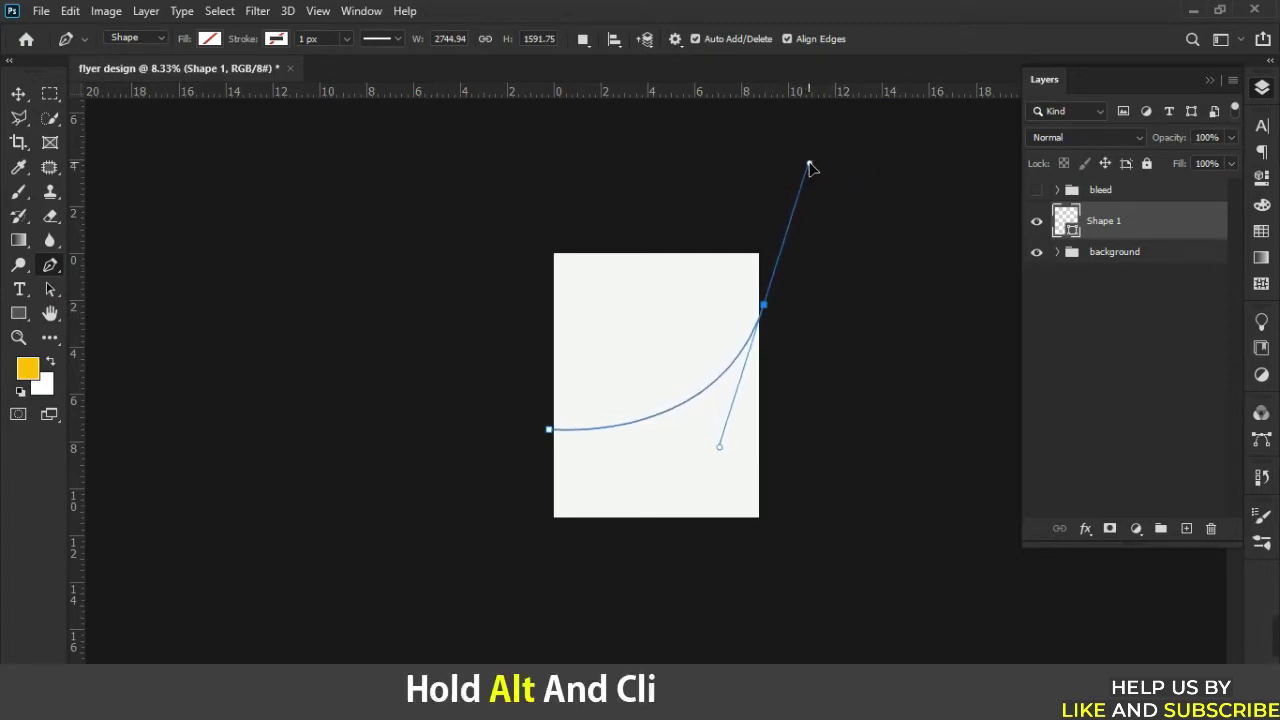
pyautogui.keyDown('alt'); pyautogui.click(763, 305); pyautogui.keyUp('alt')
pyautogui.click(761, 250)
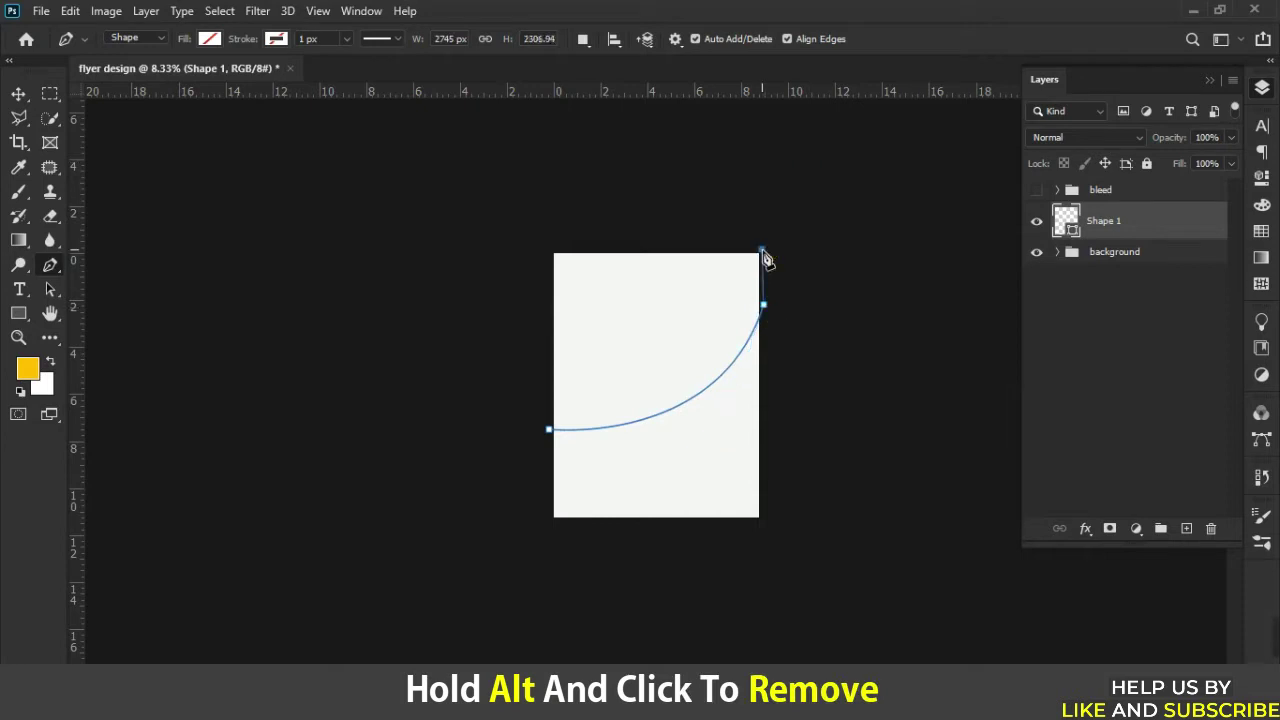
pyautogui.hotkey('ctrl', '+')
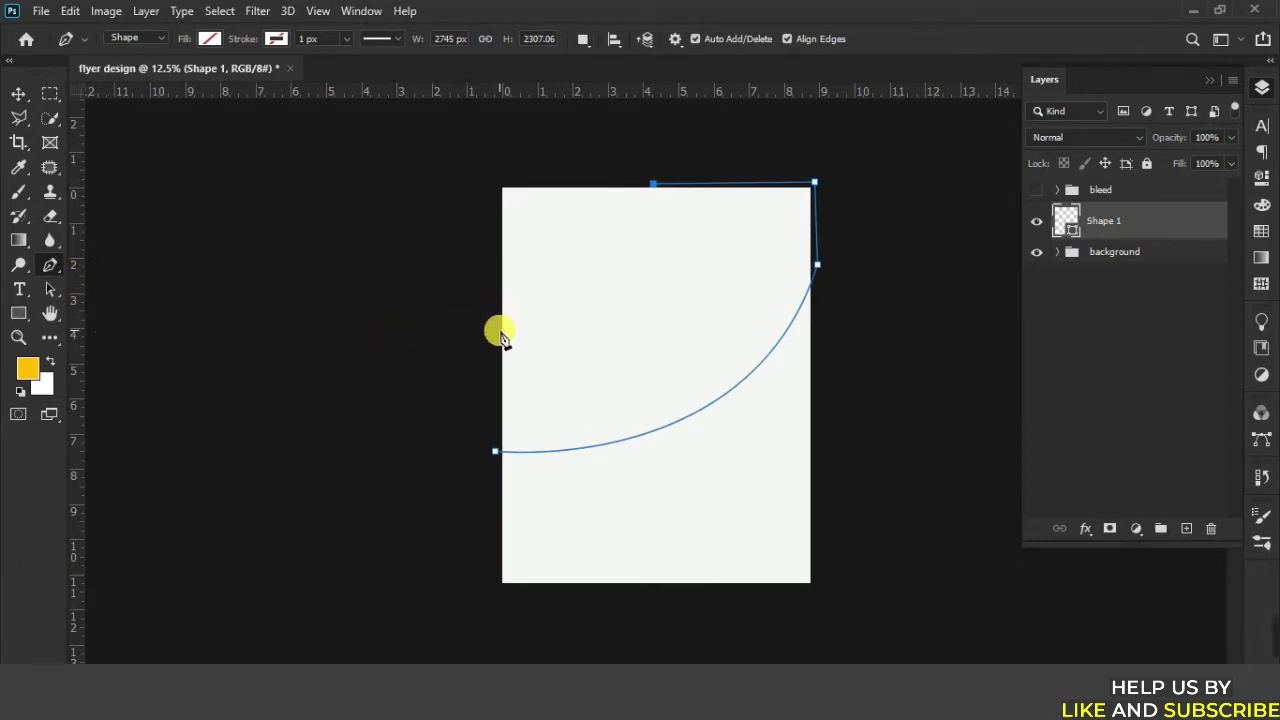
pyautogui.moveTo(496, 327)
pyautogui.mouseDown()
pyautogui.moveTo(352, 375)
pyautogui.moveTo(343, 349)
pyautogui.mouseUp()
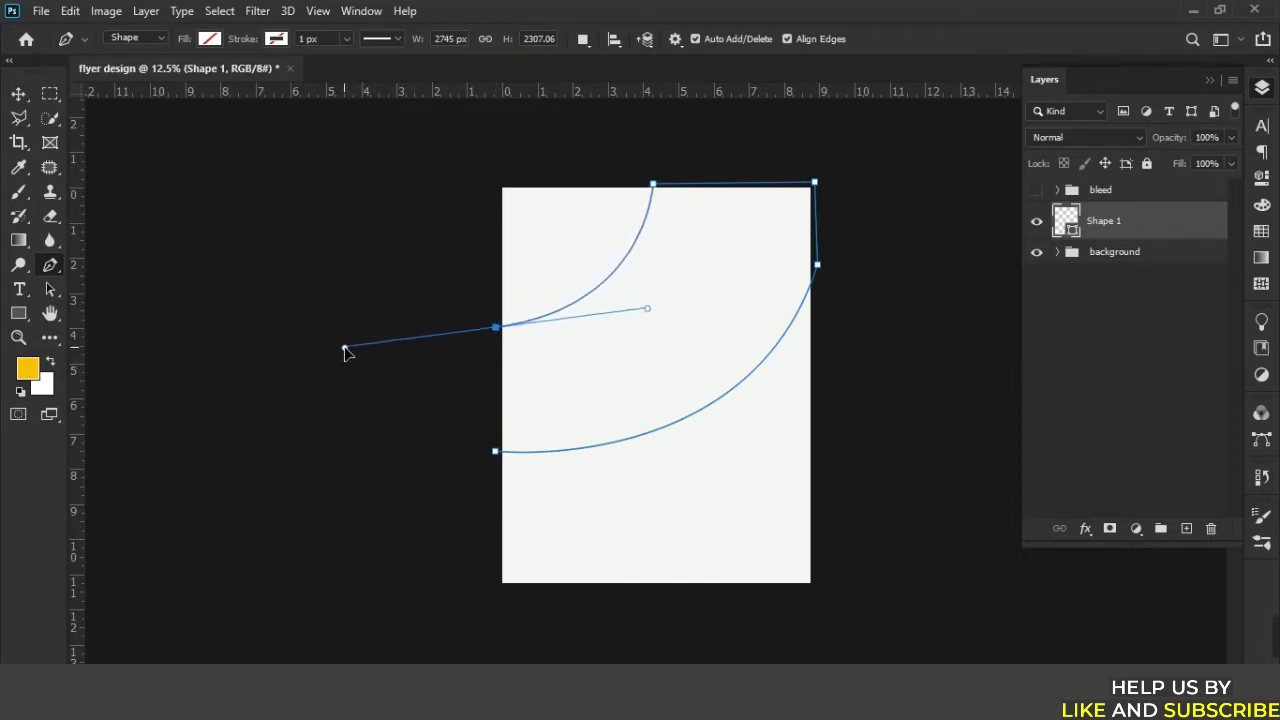
pyautogui.keyDown('alt'); pyautogui.click(495, 330); pyautogui.keyUp('alt')
# Close the band outline at its start point and fill it with solid grey.
pyautogui.click(496, 452)
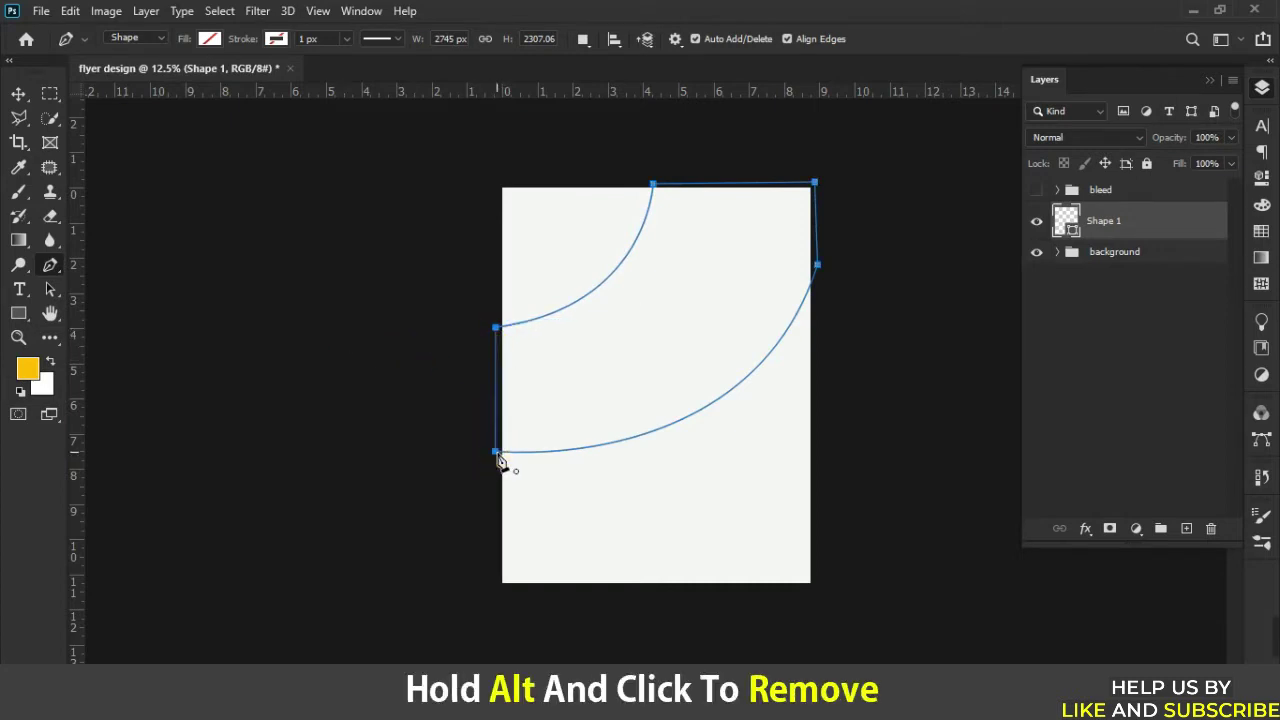
pyautogui.click(209, 38)
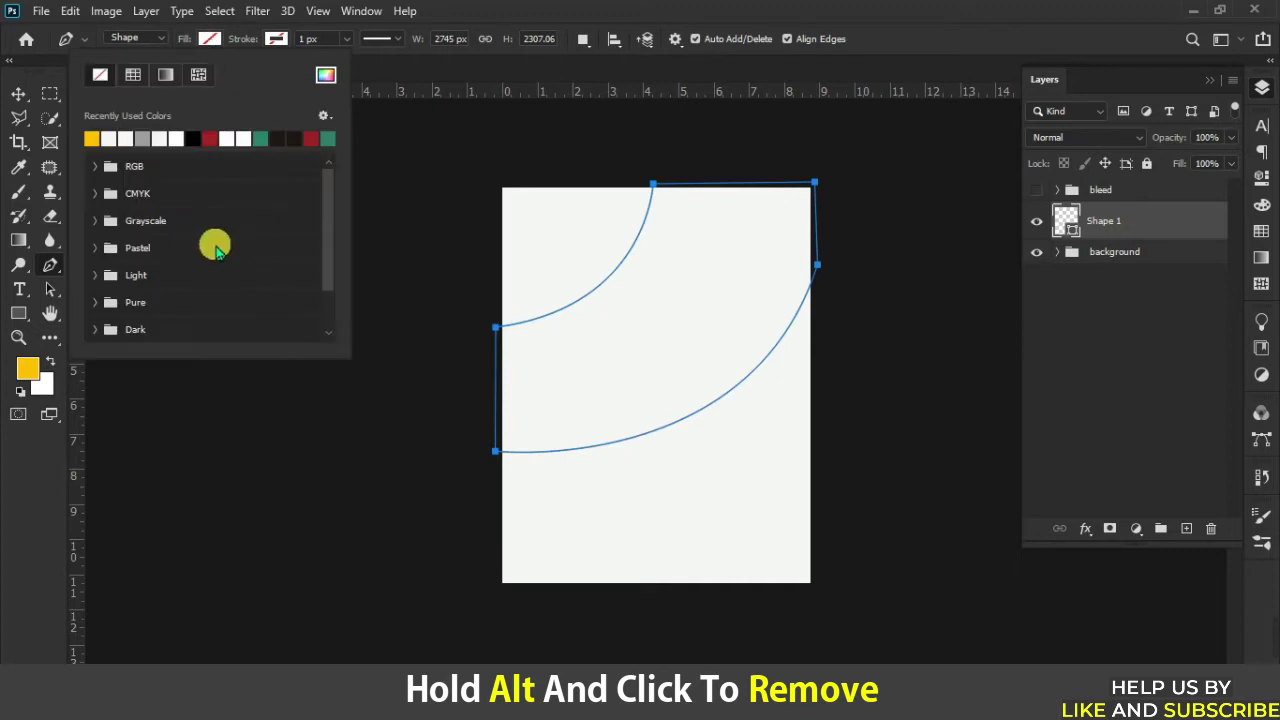
pyautogui.click(142, 138)
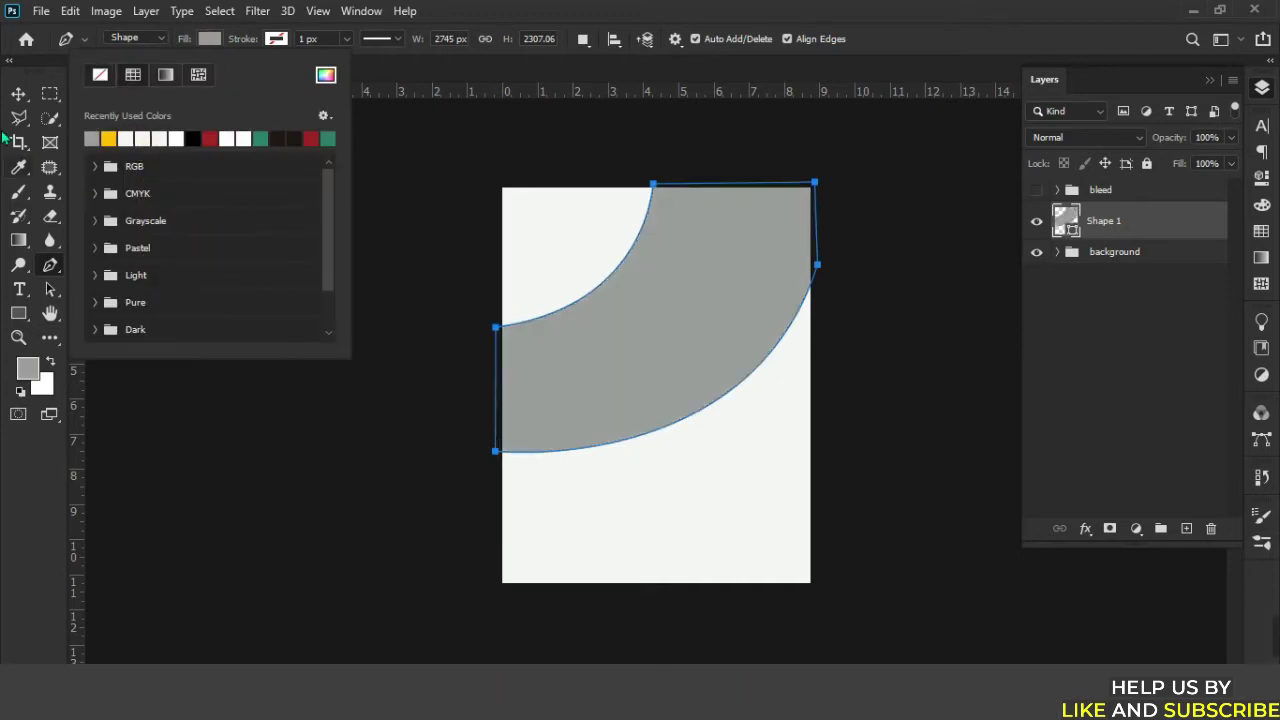
pyautogui.click(14, 92)
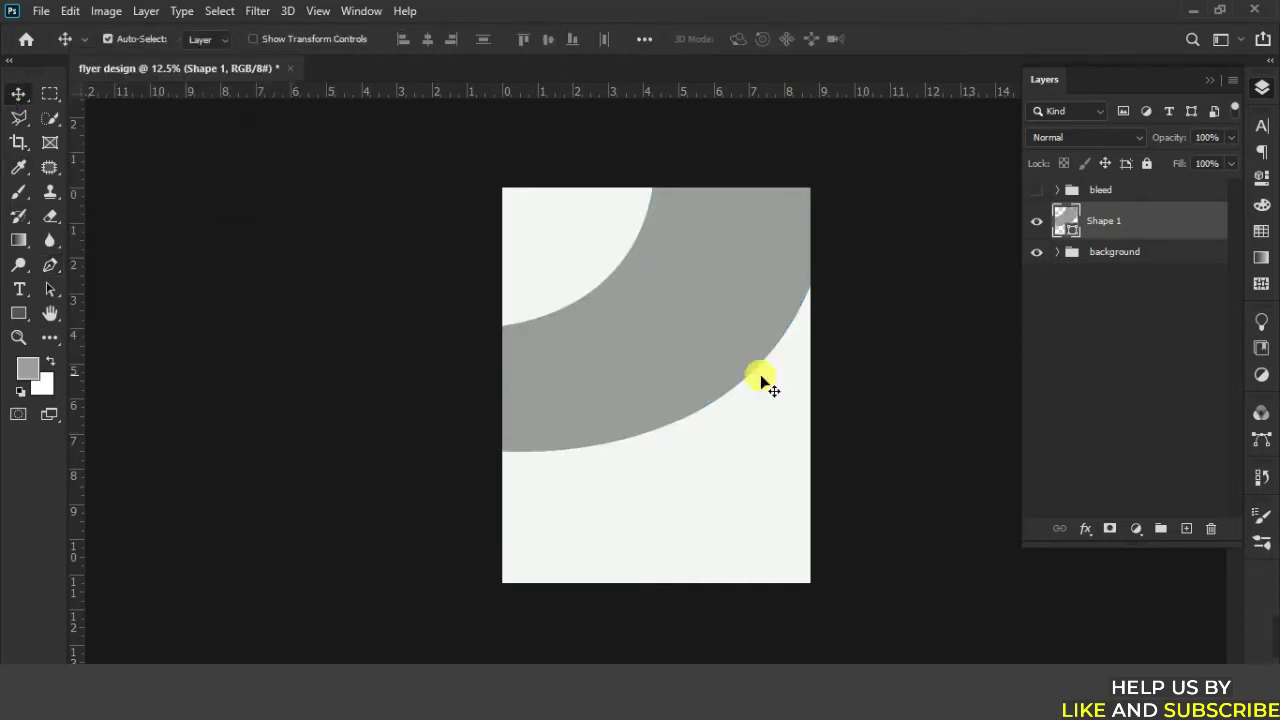
pyautogui.rightClick(1112, 231)
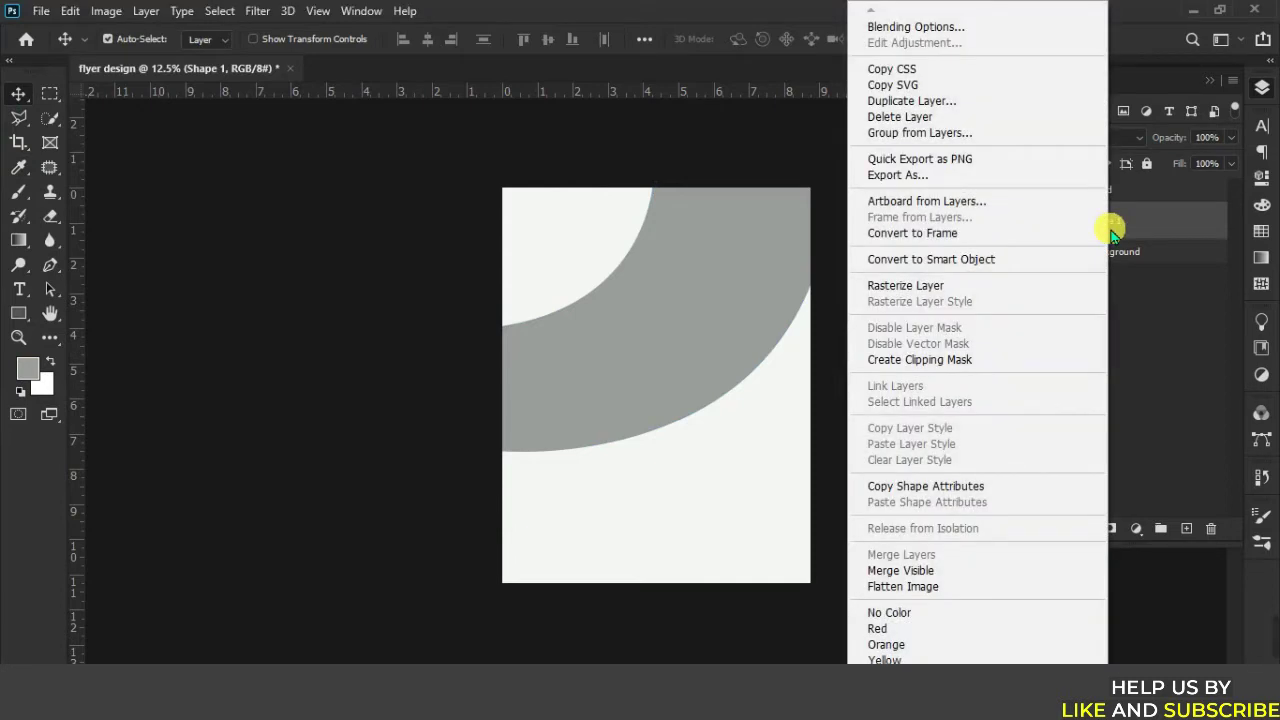
pyautogui.click(1120, 232)
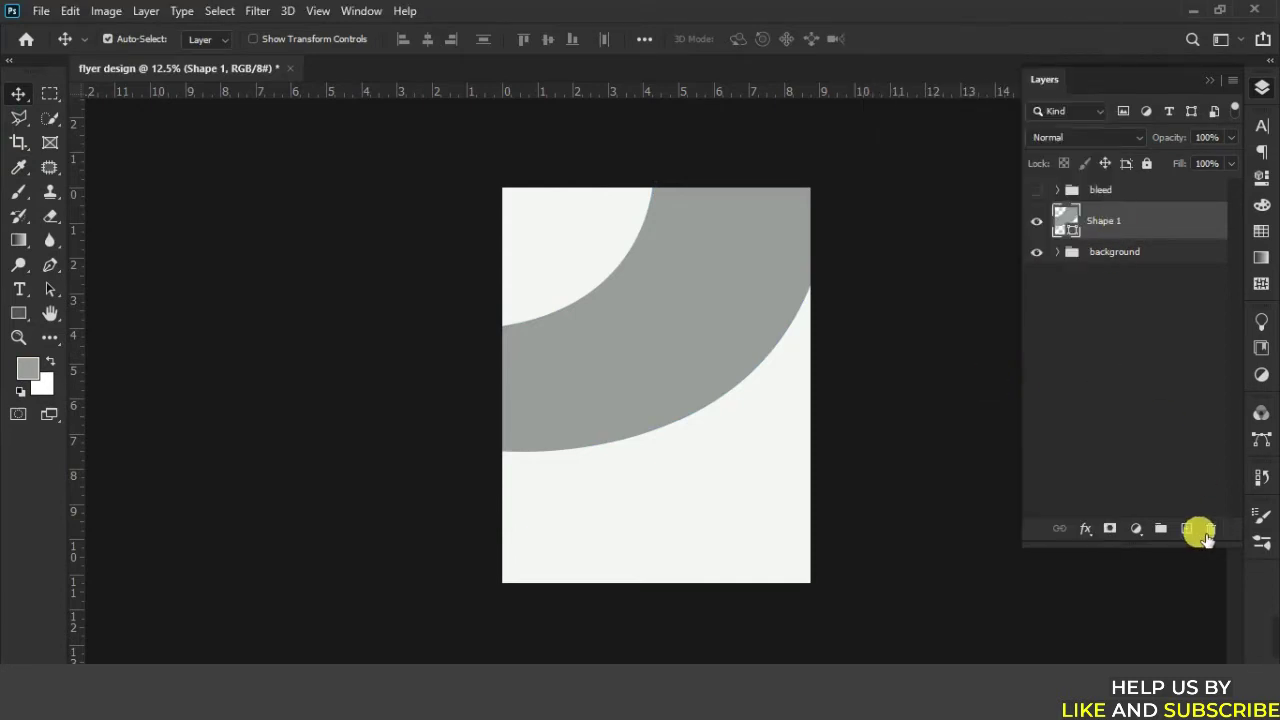
# Draw a tall thin rectangle across the grey band, filled off-white #f3f5f4.
pyautogui.click(1187, 528)
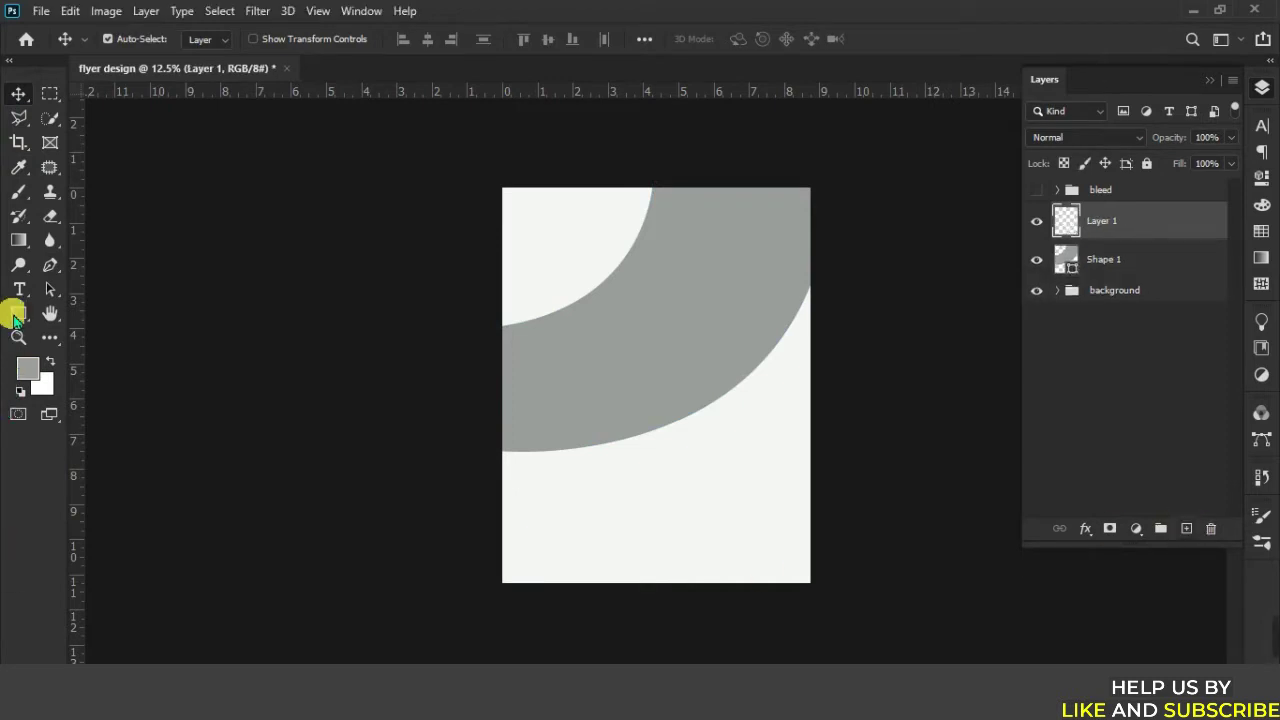
pyautogui.click(15, 316)
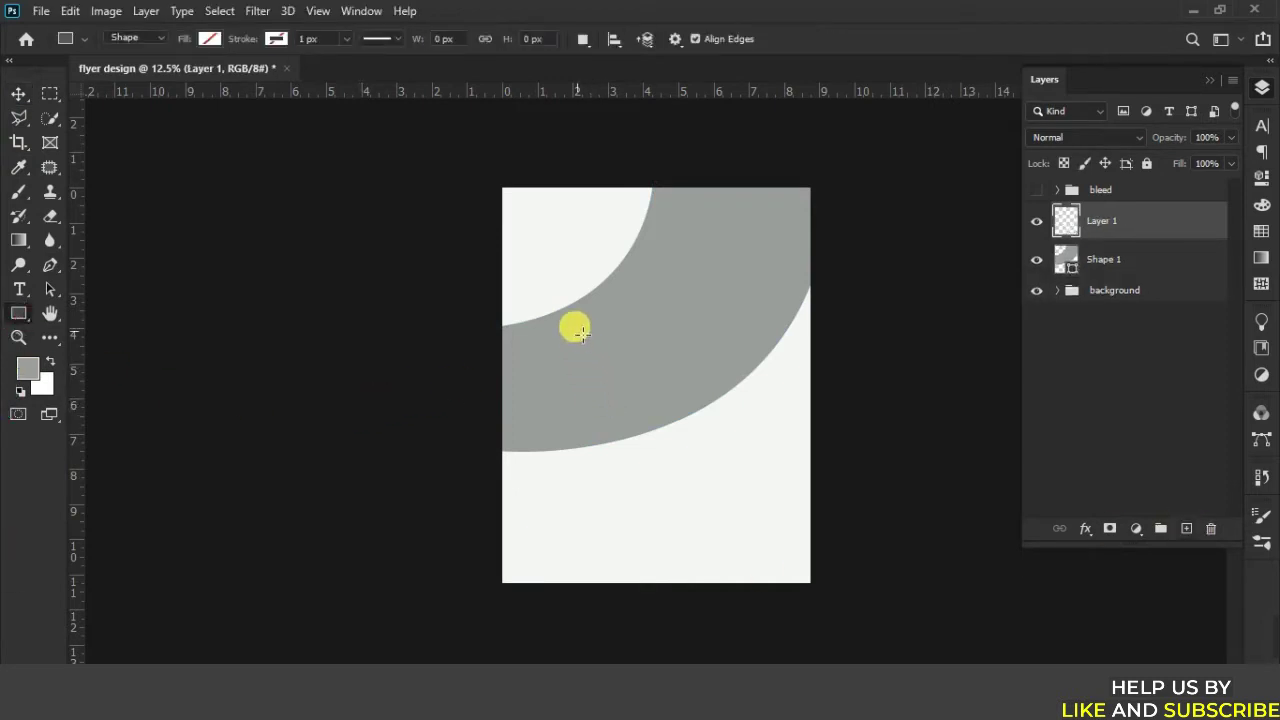
pyautogui.moveTo(554, 293); pyautogui.dragTo(570, 500)
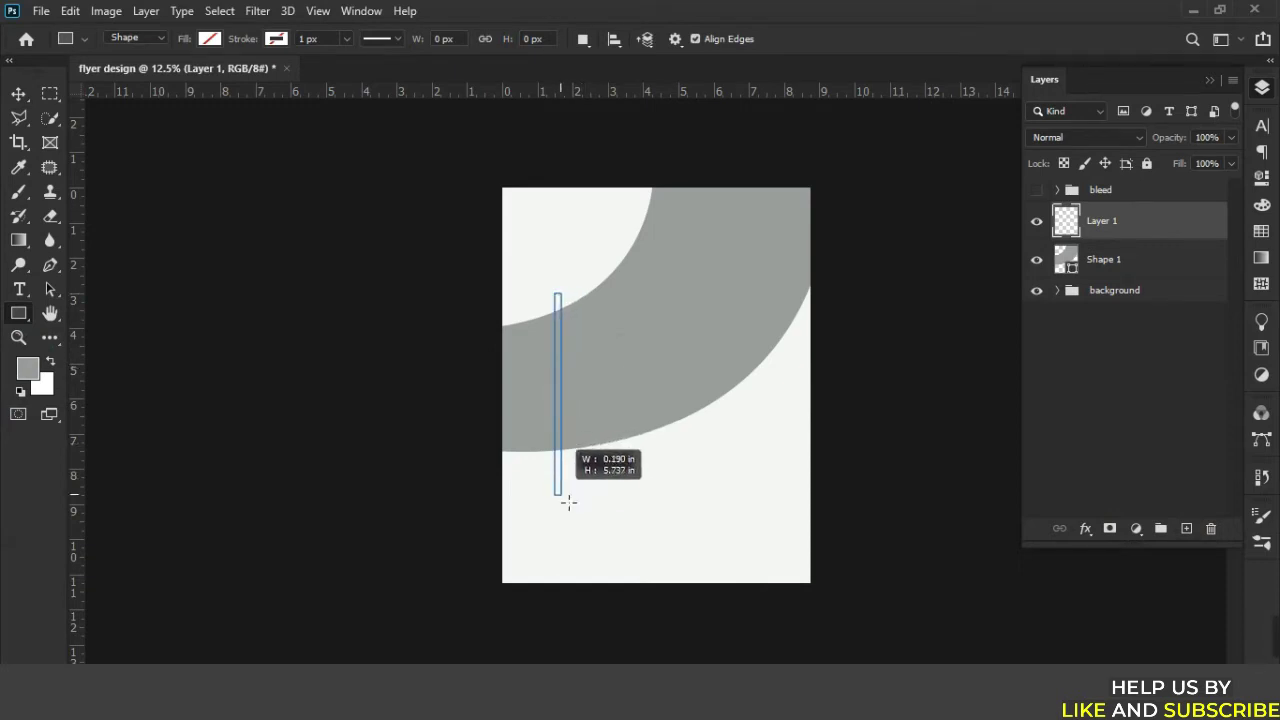
pyautogui.moveTo(570, 500); pyautogui.dragTo(566, 494)
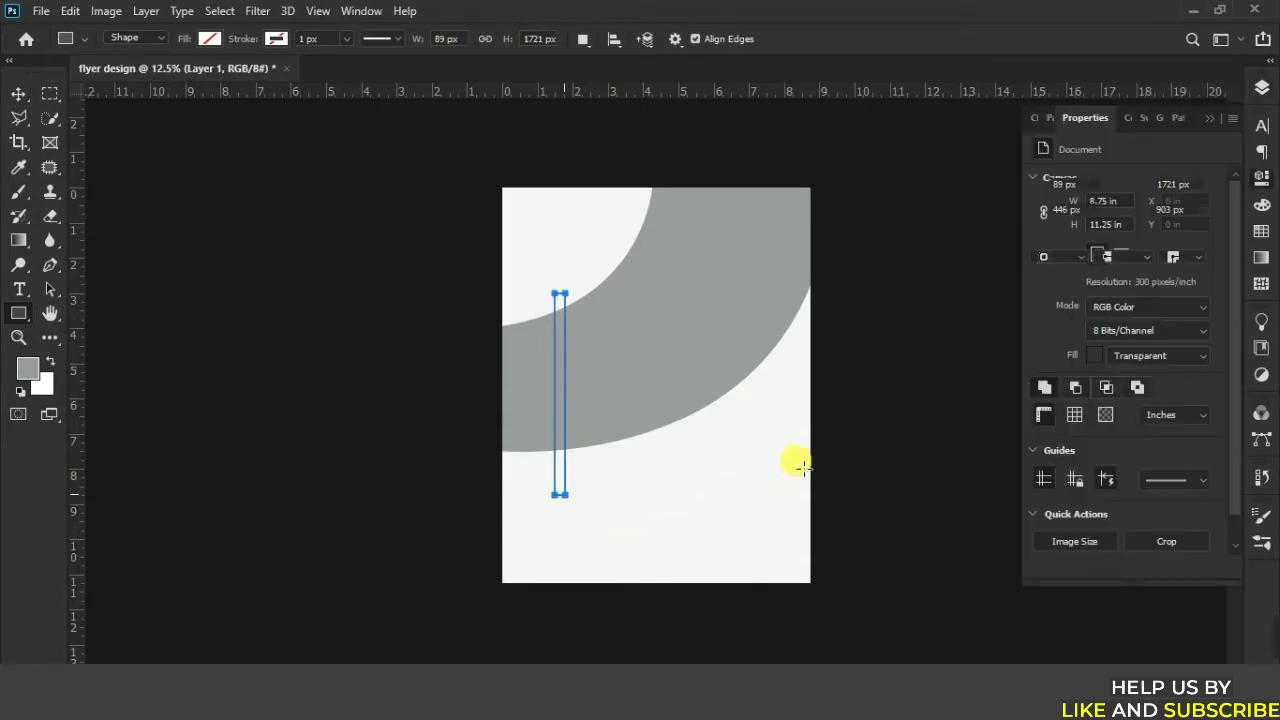
pyautogui.click(1043, 237)
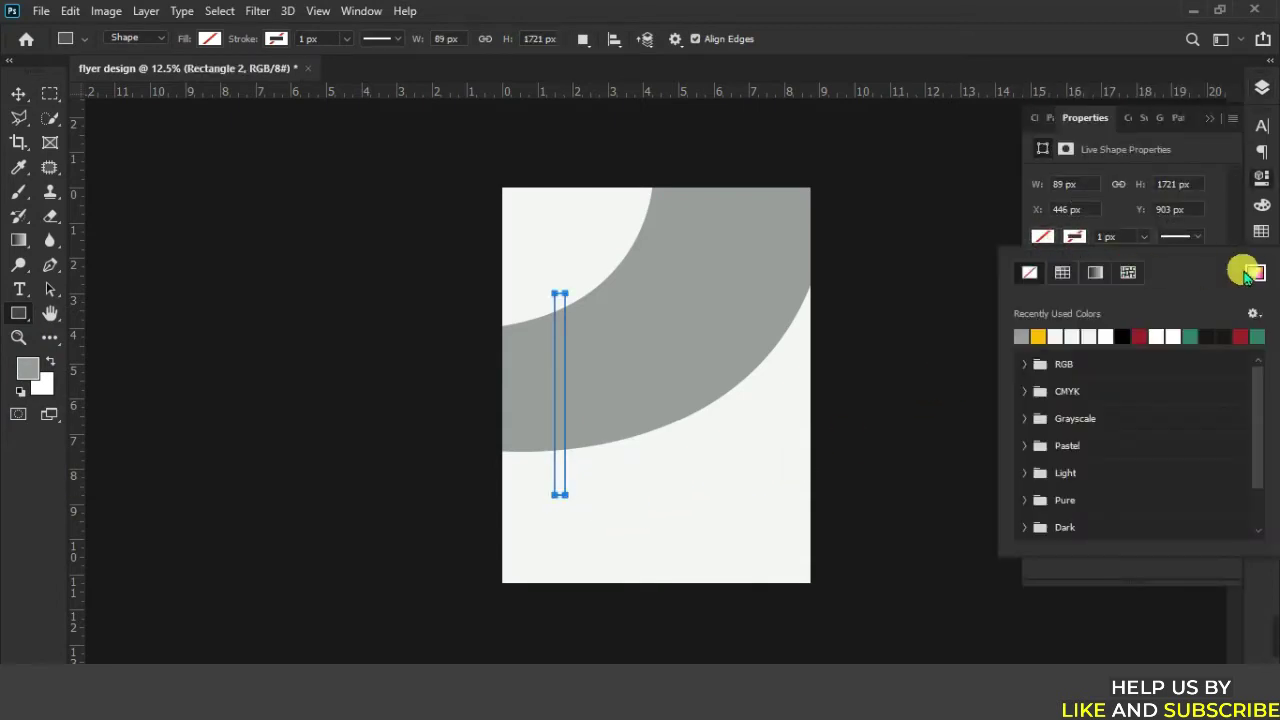
pyautogui.click(1255, 272)
pyautogui.click(702, 482)
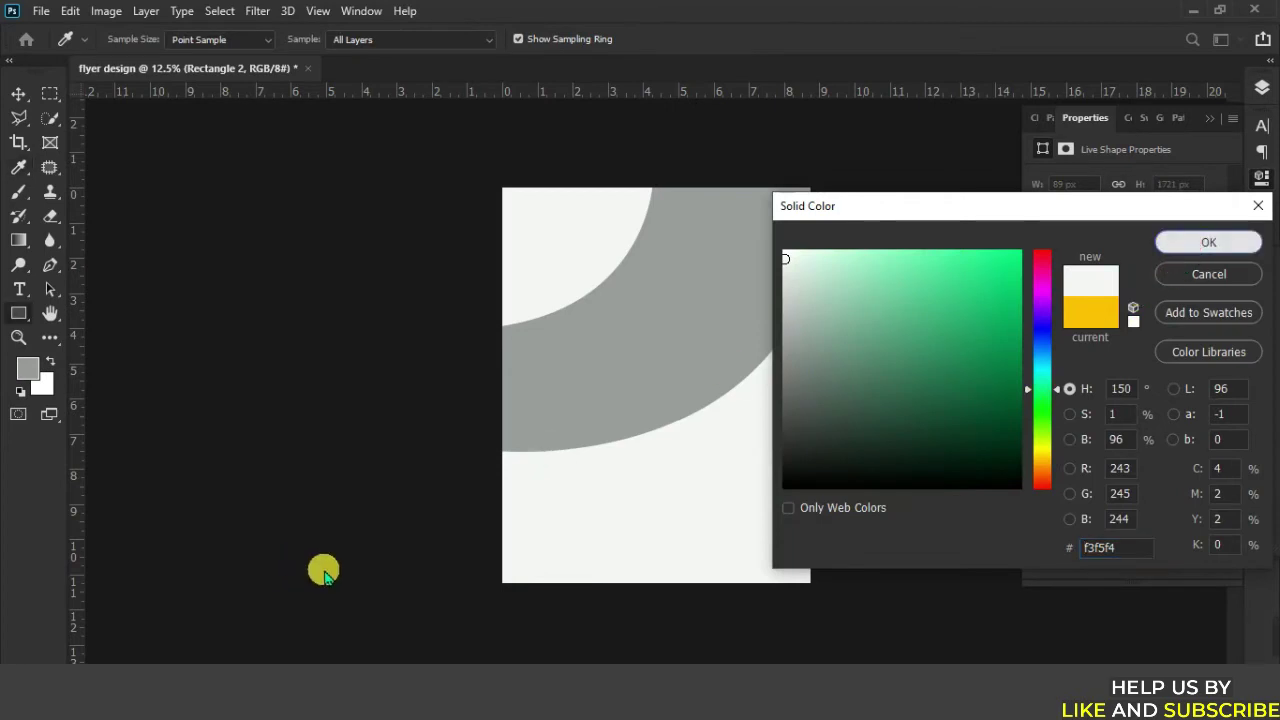
pyautogui.press('Return')
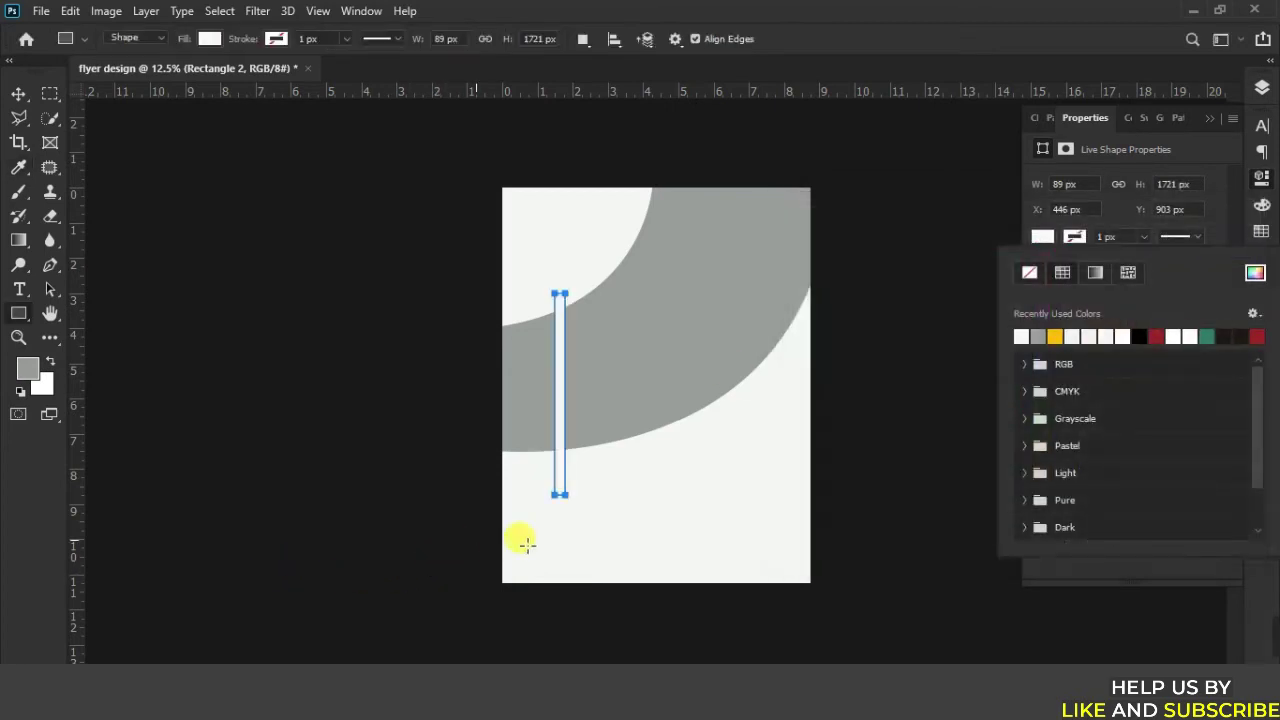
pyautogui.click(613, 539)
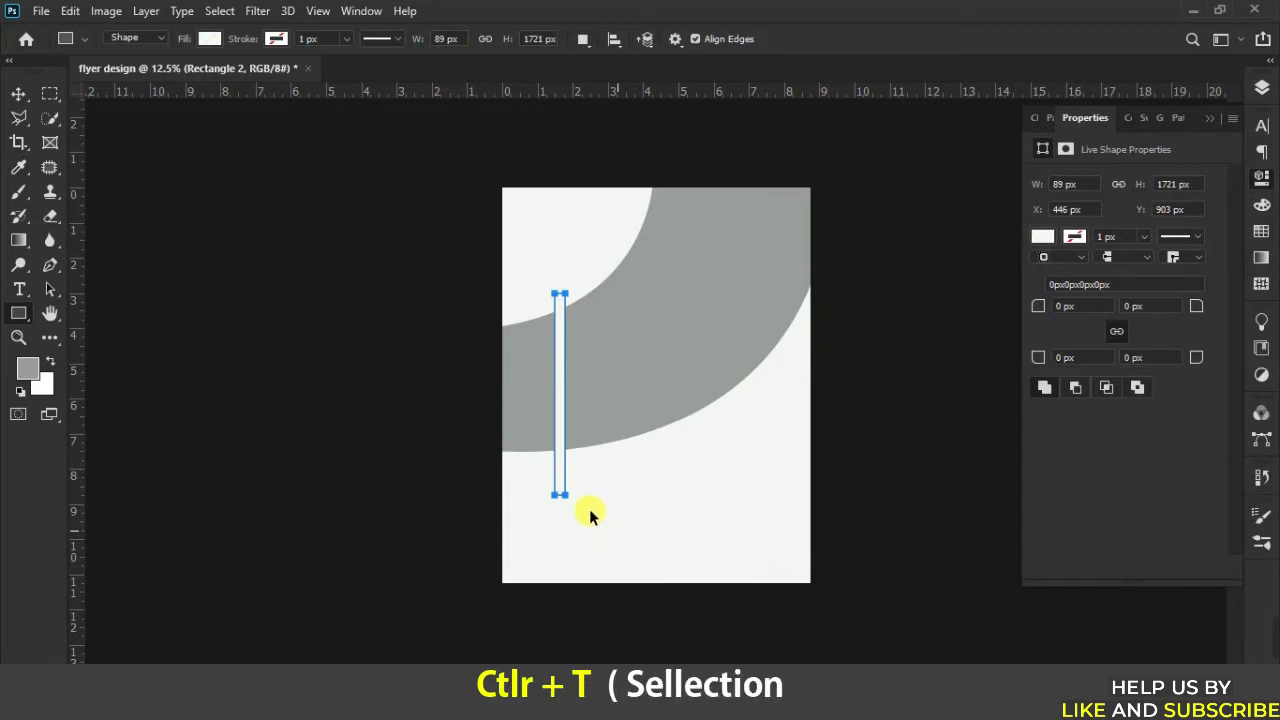
# Rotate the bar about -32° onto the arc, commit it and accept converting it to a path.
pyautogui.hotkey('ctrl', 't')
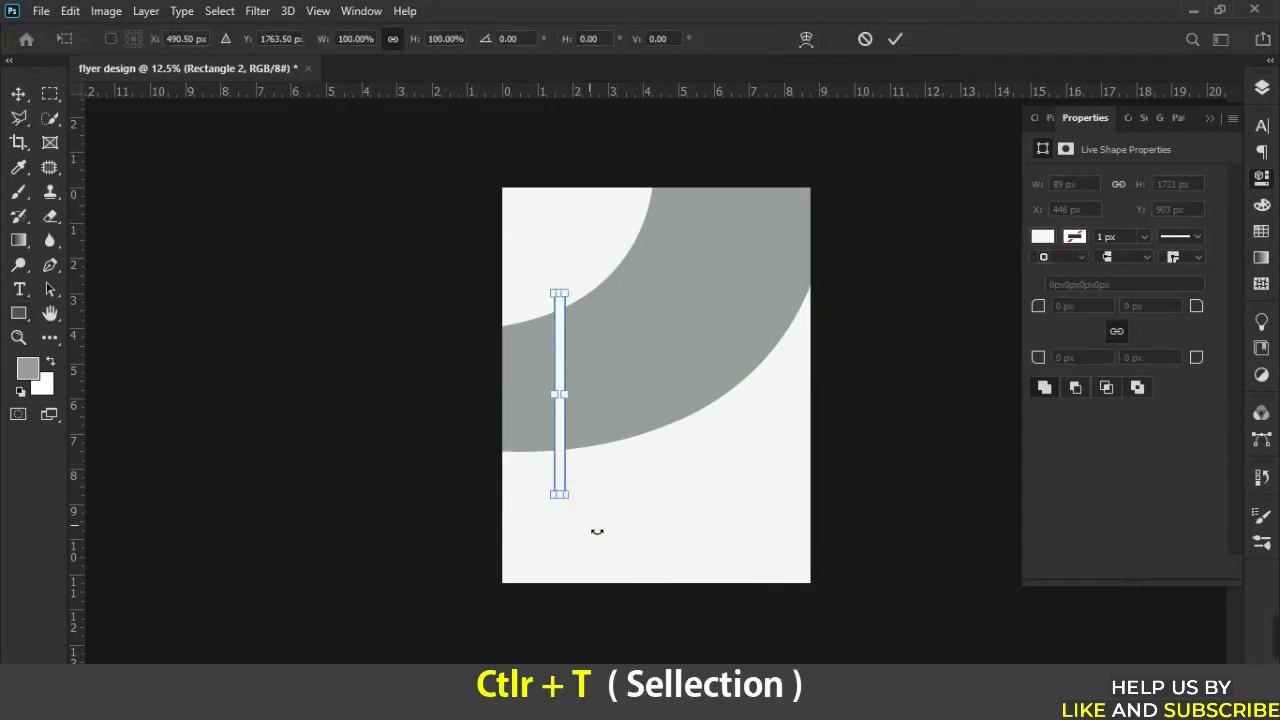
pyautogui.moveTo(597, 531); pyautogui.dragTo(620, 503)
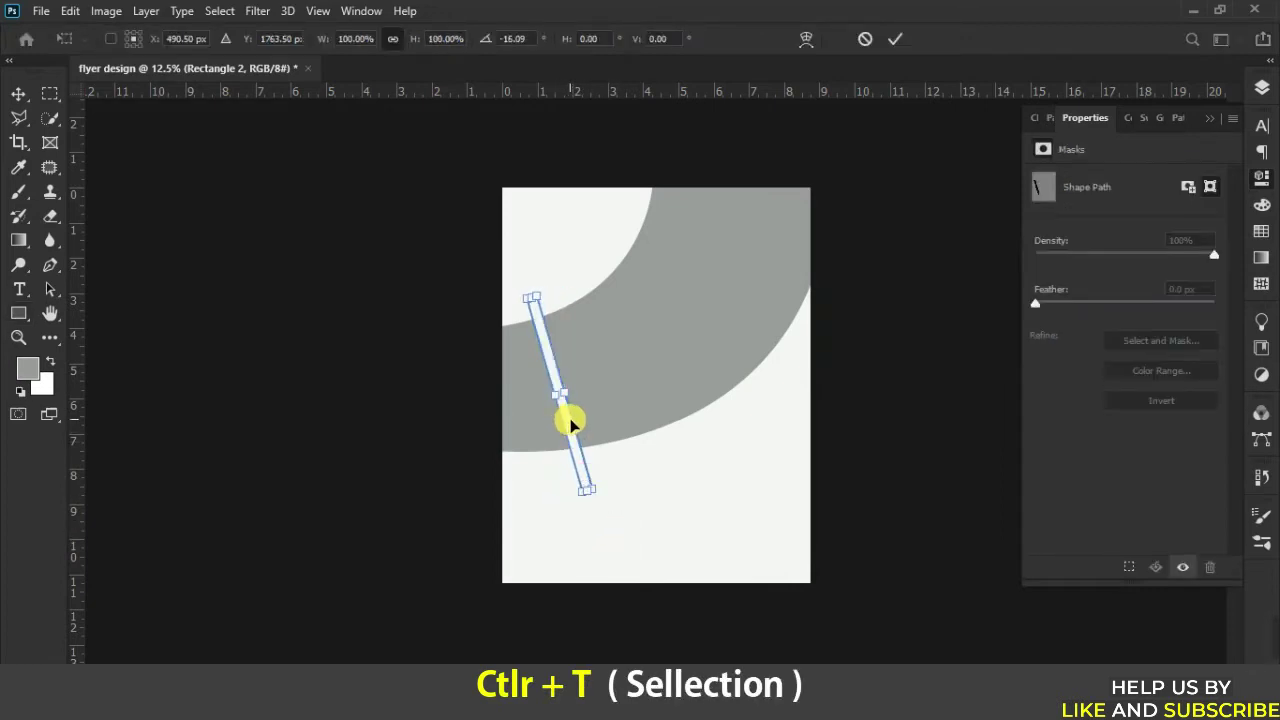
pyautogui.moveTo(570, 425); pyautogui.dragTo(634, 404)
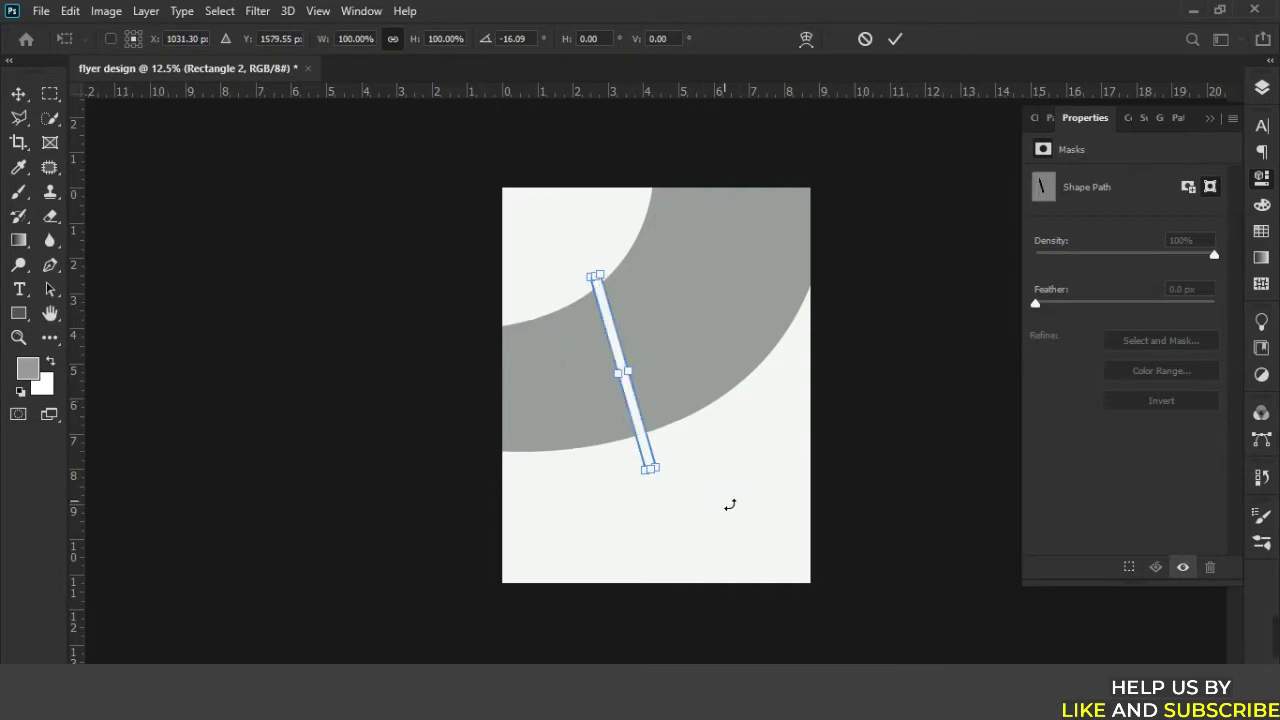
pyautogui.moveTo(728, 507); pyautogui.dragTo(737, 488)
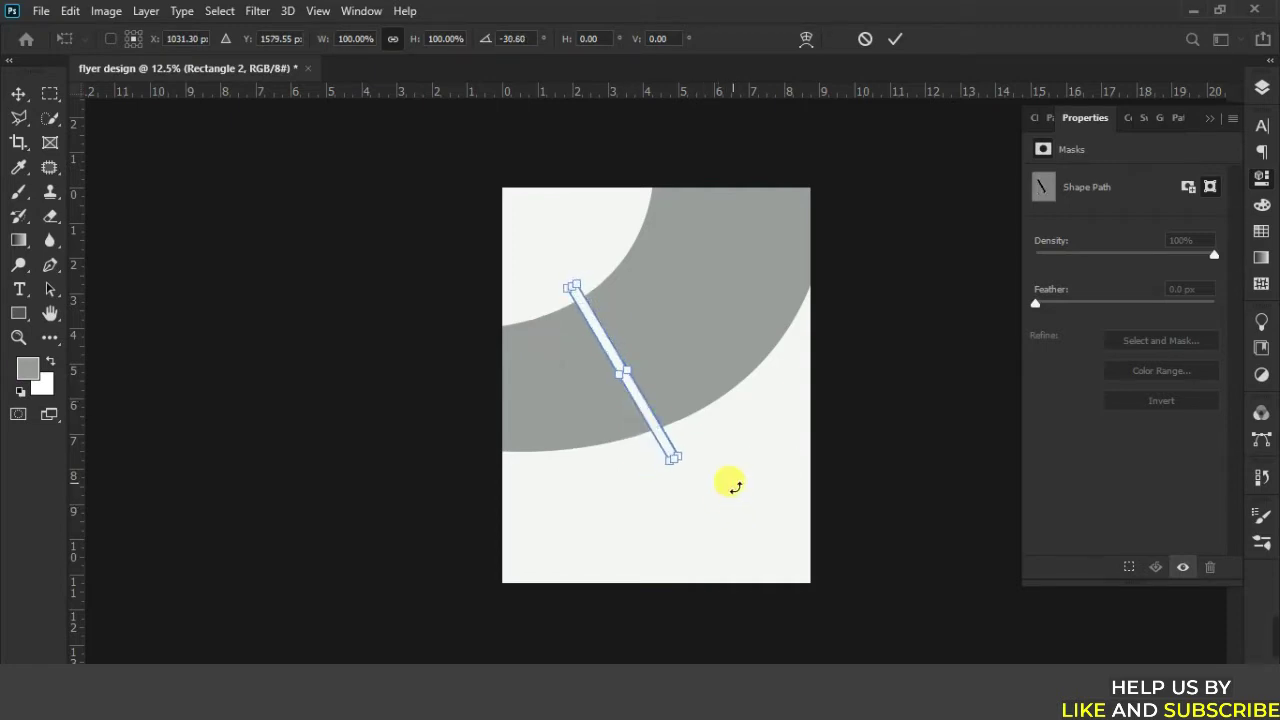
pyautogui.moveTo(728, 484); pyautogui.dragTo(731, 480)
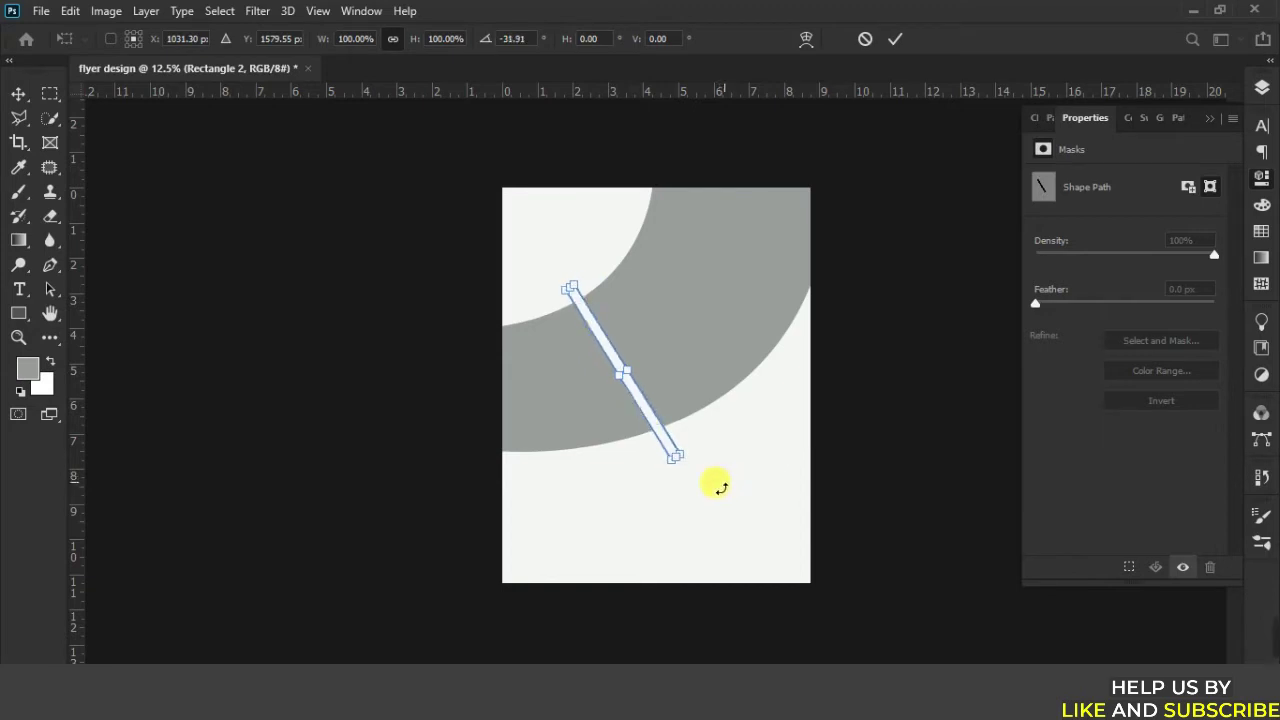
pyautogui.hotkey('ctrl', '+')
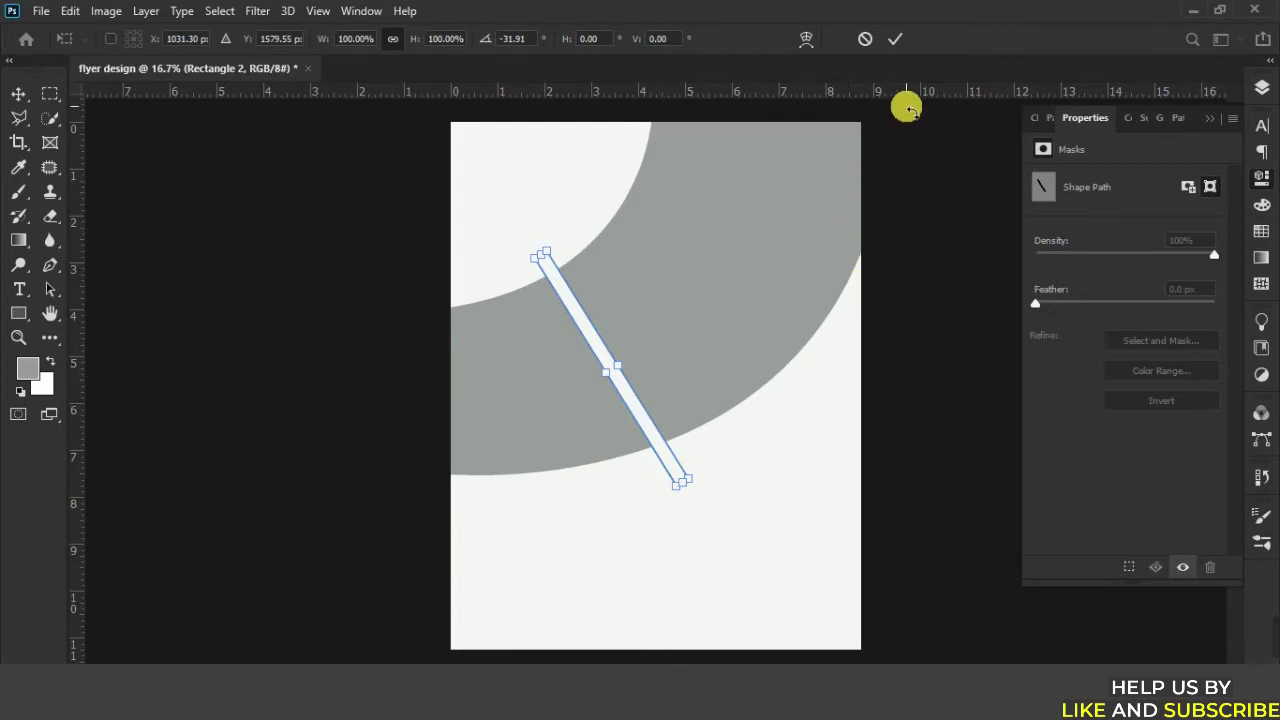
pyautogui.press('u')
pyautogui.press('Return')
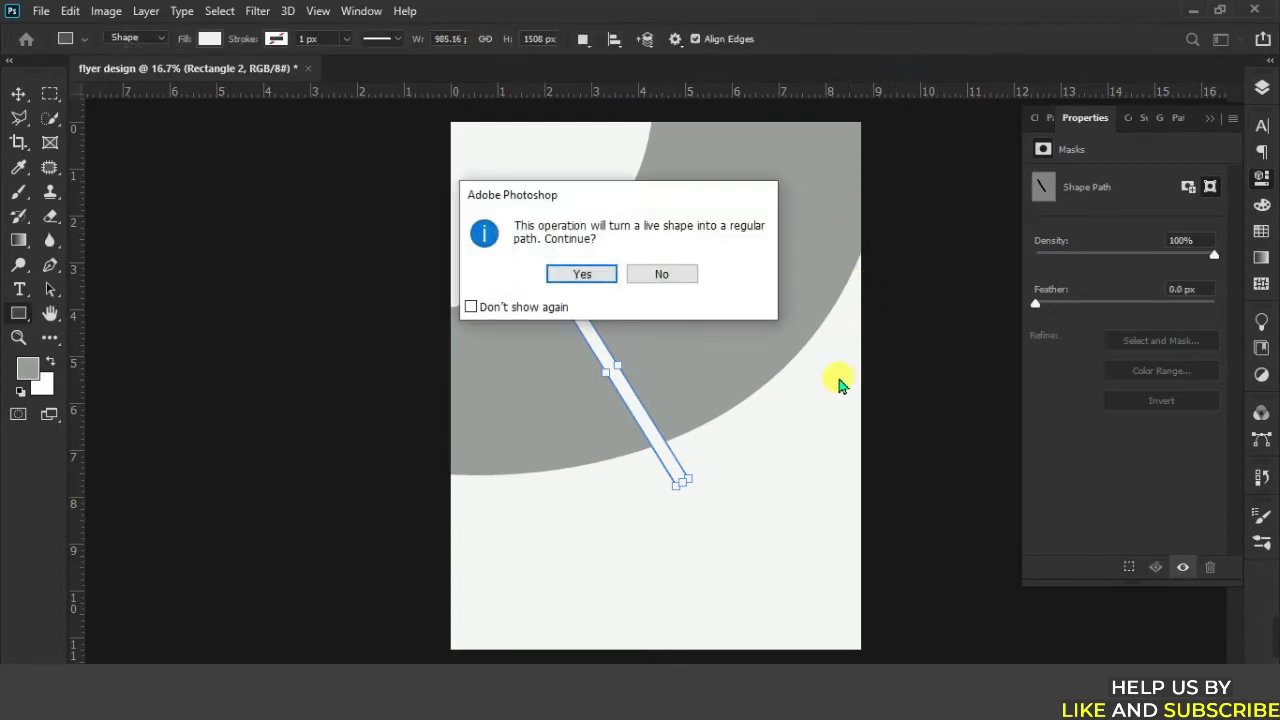
pyautogui.click(583, 275)
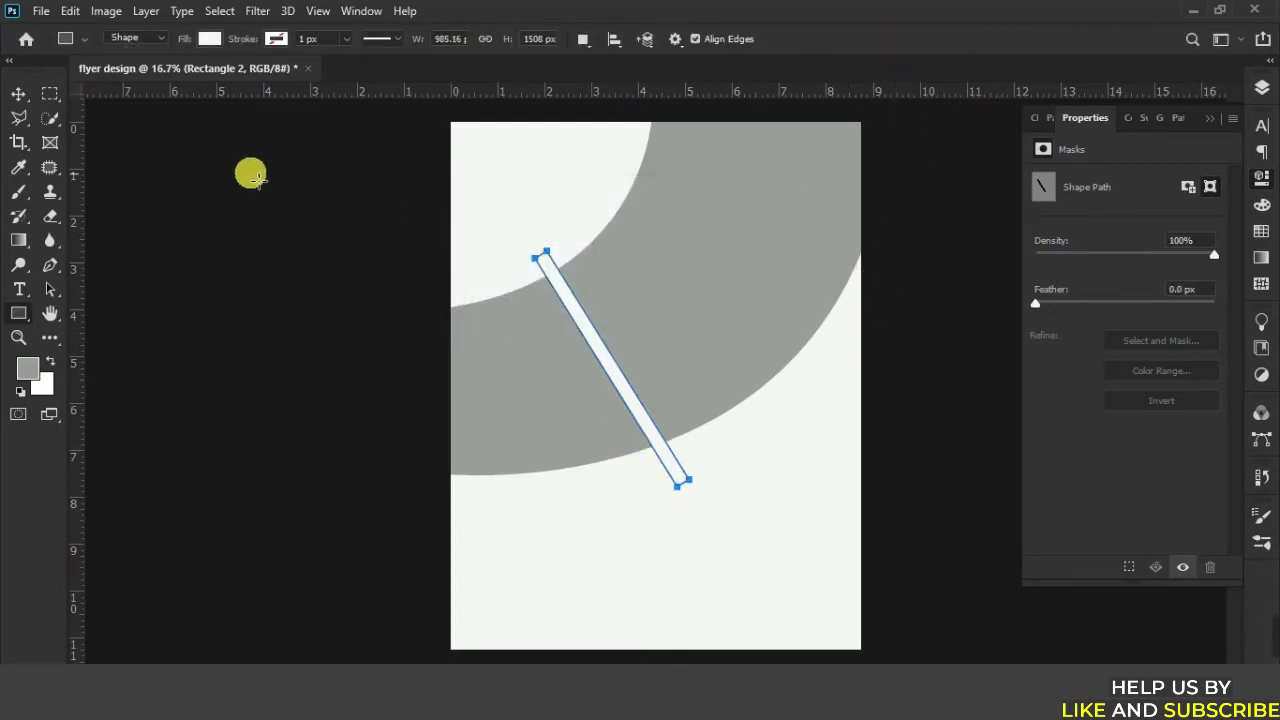
pyautogui.click(18, 93)
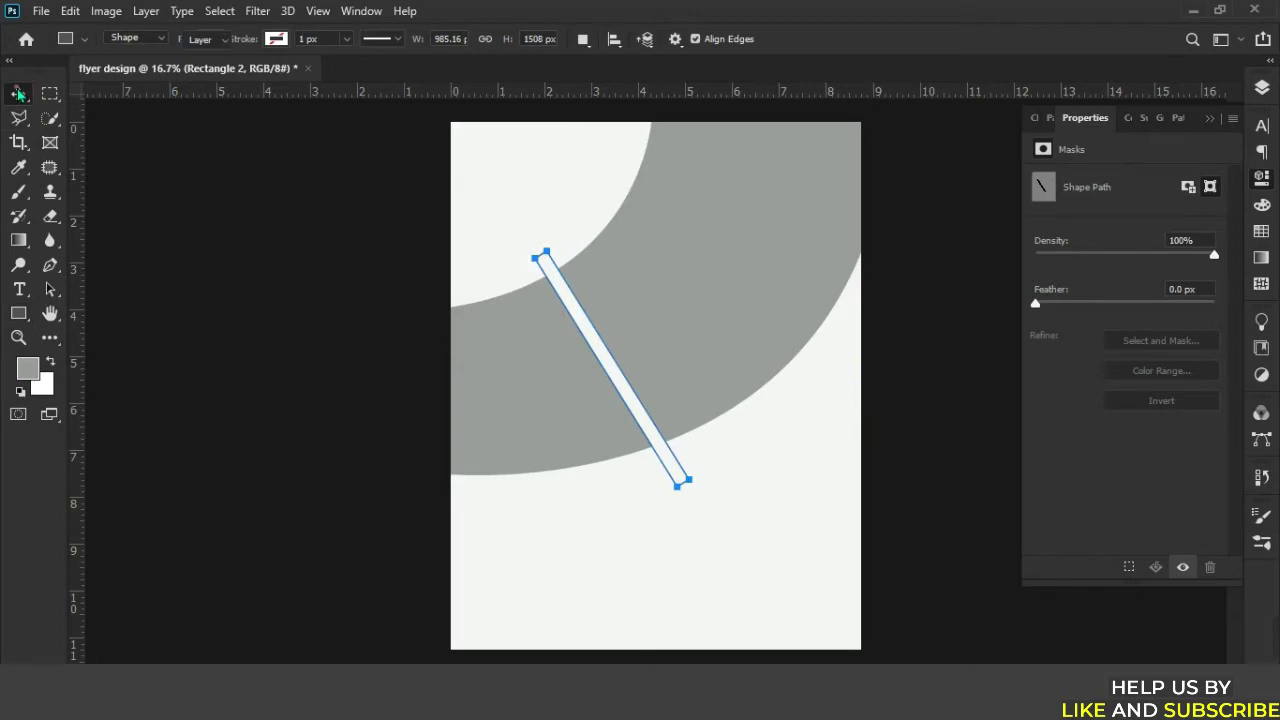
# Alt-drag a duplicate of the off-white bar up and to the right.
pyautogui.click(640, 420)
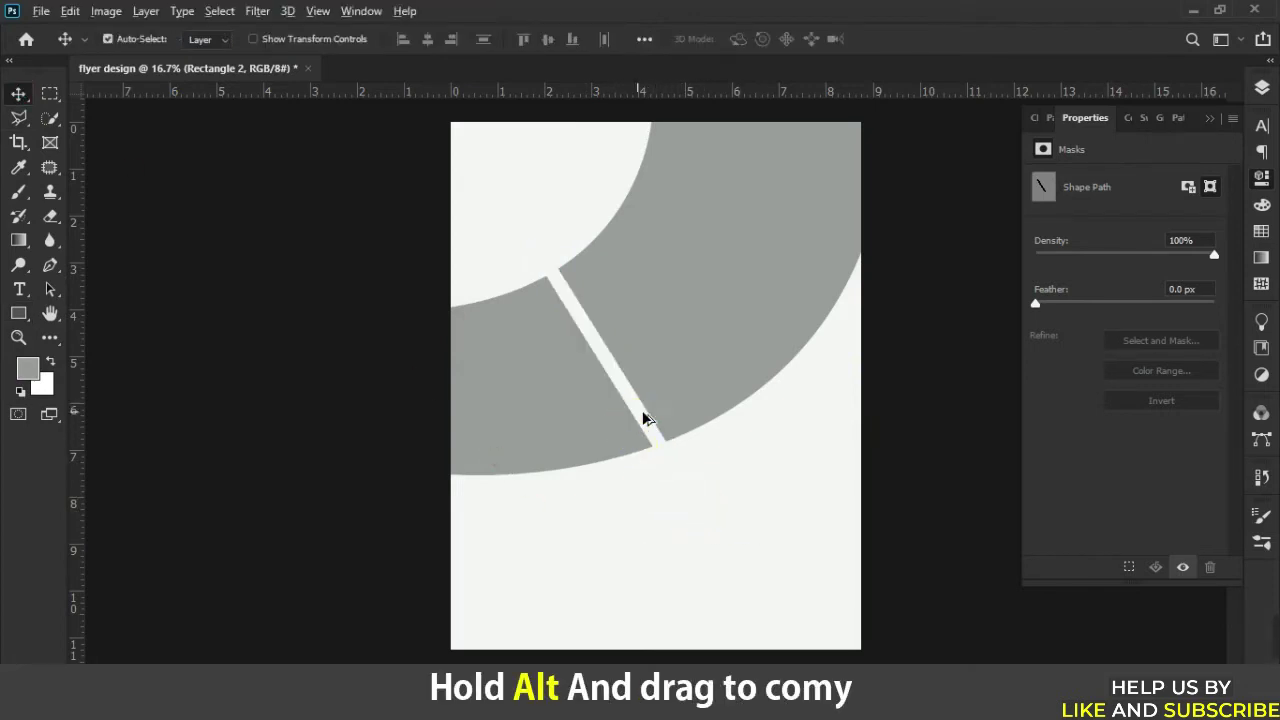
pyautogui.moveTo(643, 418); pyautogui.dragTo(675, 383)
pyautogui.moveTo(704, 316); pyautogui.dragTo(713, 306)
pyautogui.click(800, 512)
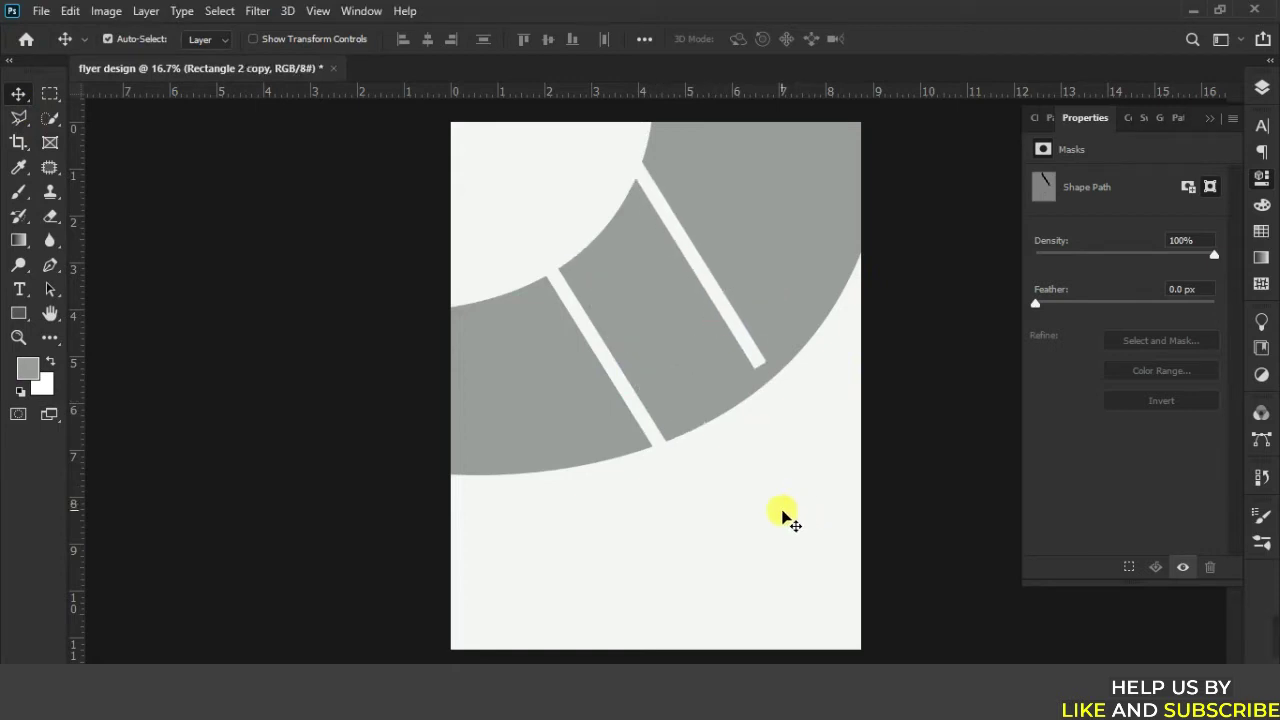
# Scale the duplicate bar to 121.74% and rotate it to about -22° across the arc.
pyautogui.hotkey('ctrl', 't')
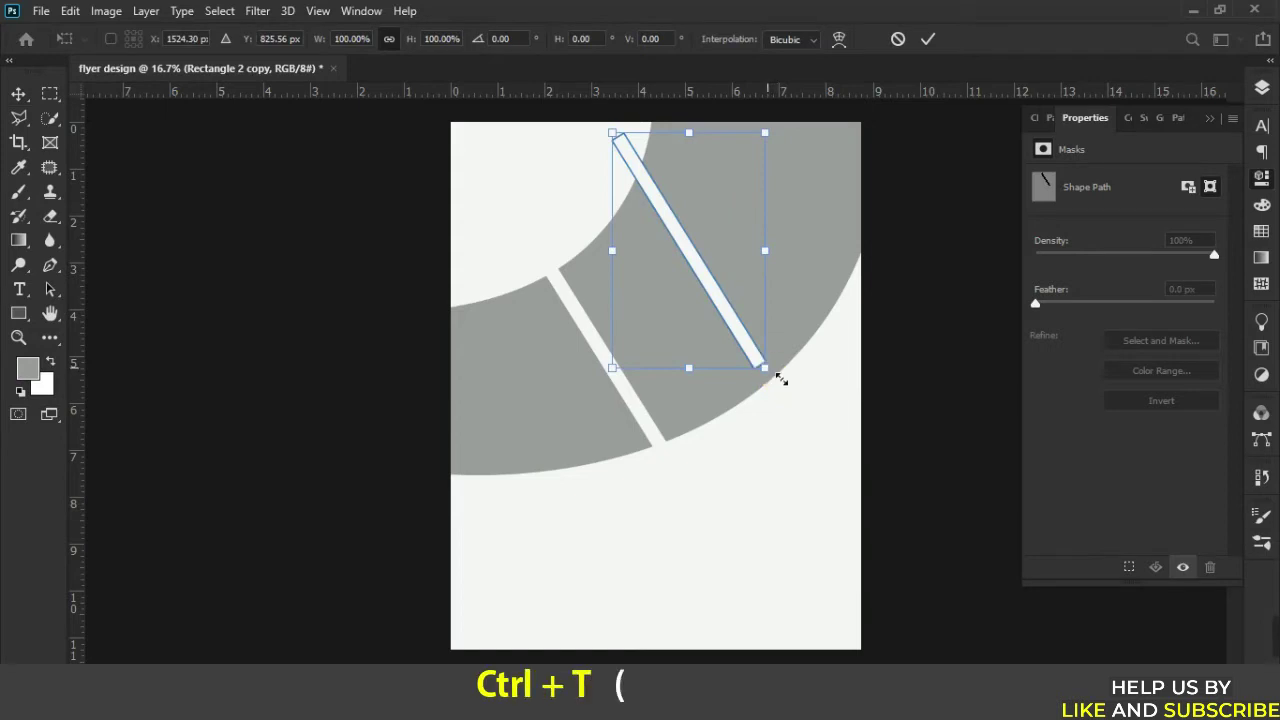
pyautogui.moveTo(778, 372)
pyautogui.mouseDown()
pyautogui.moveTo(814, 420)
pyautogui.moveTo(857, 433)
pyautogui.moveTo(854, 414)
pyautogui.mouseUp()
pyautogui.moveTo(777, 363); pyautogui.dragTo(806, 358)
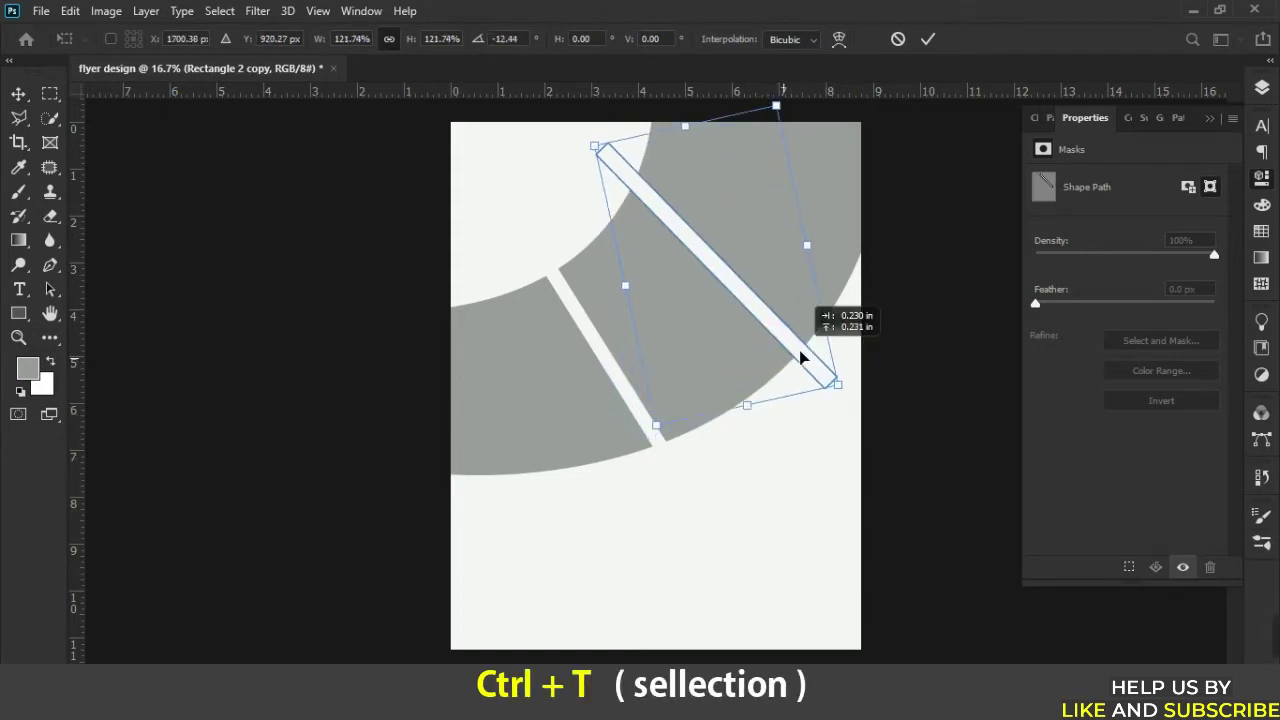
pyautogui.moveTo(858, 412); pyautogui.dragTo(872, 399)
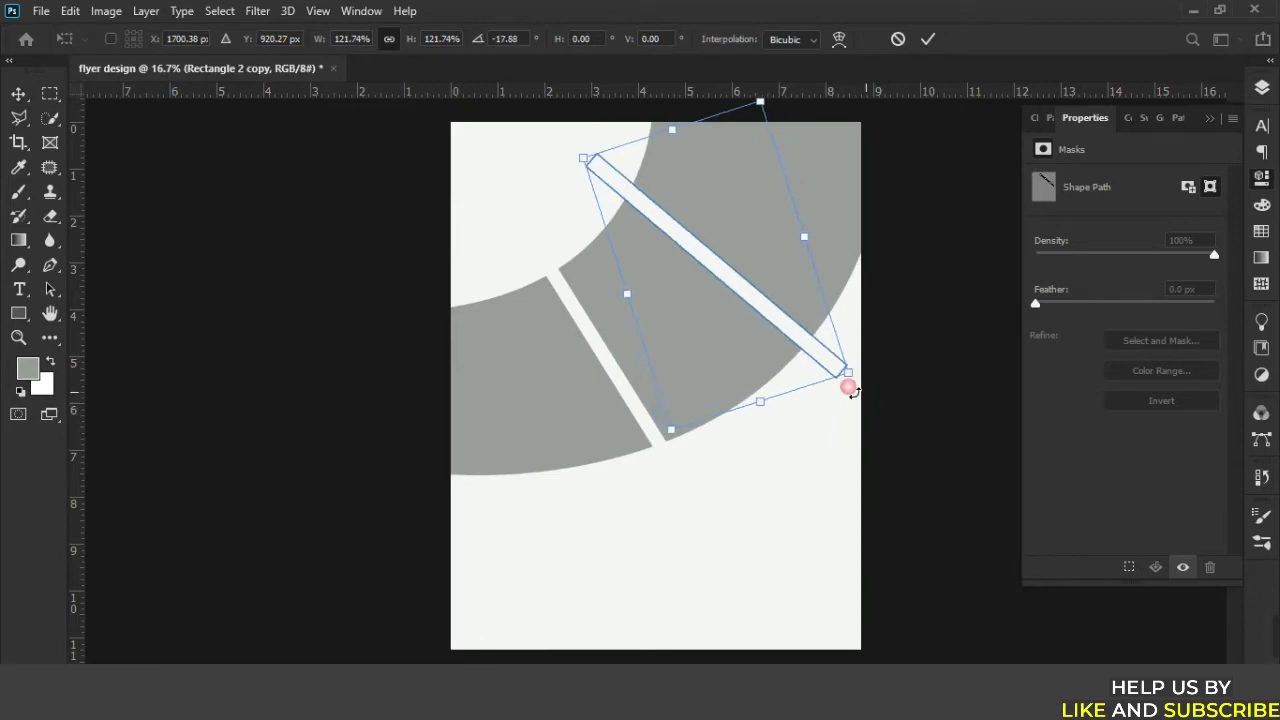
pyautogui.moveTo(803, 345); pyautogui.dragTo(813, 333)
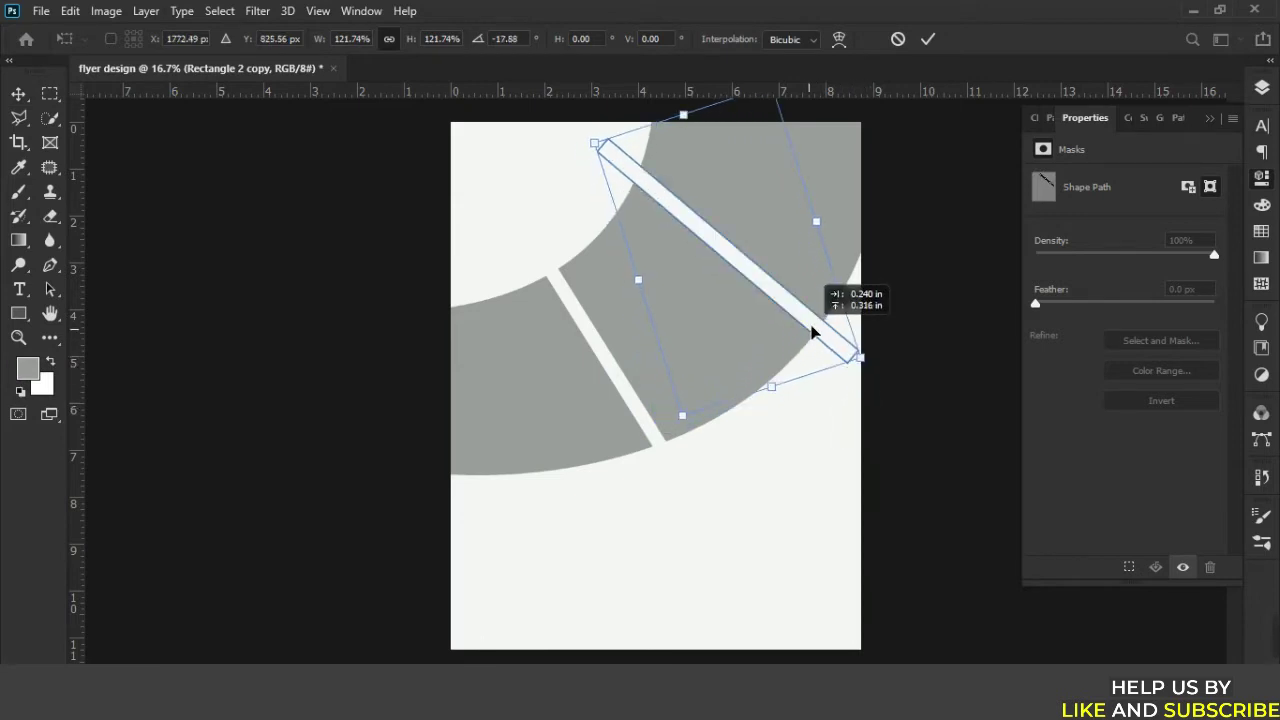
pyautogui.moveTo(877, 366); pyautogui.dragTo(894, 362)
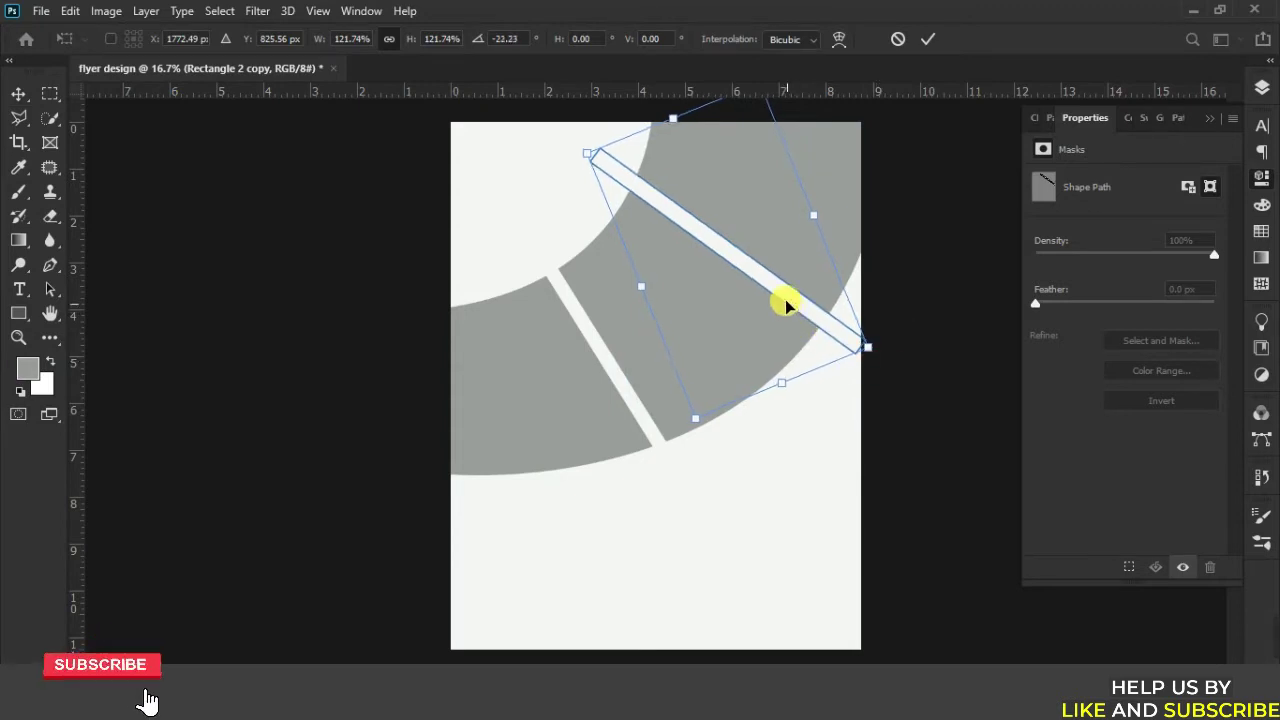
pyautogui.moveTo(790, 300); pyautogui.dragTo(794, 296)
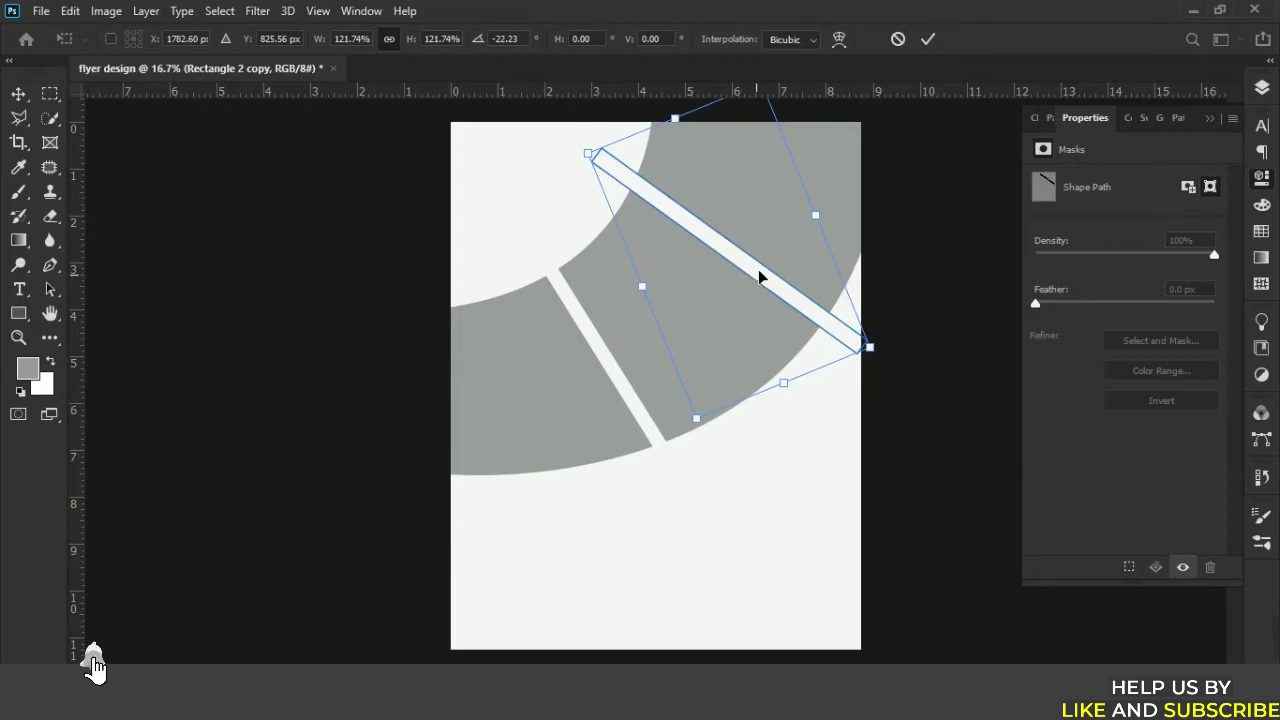
pyautogui.moveTo(759, 277); pyautogui.dragTo(765, 272)
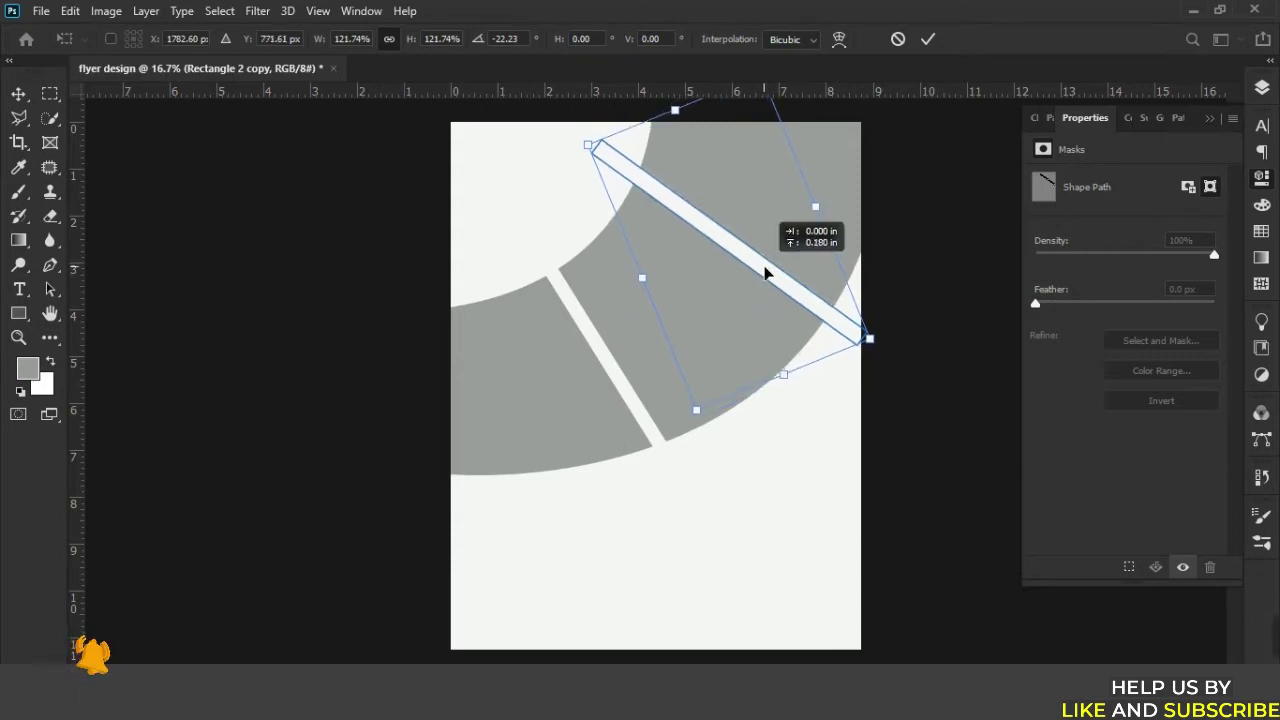
pyautogui.moveTo(765, 275); pyautogui.dragTo(764, 272)
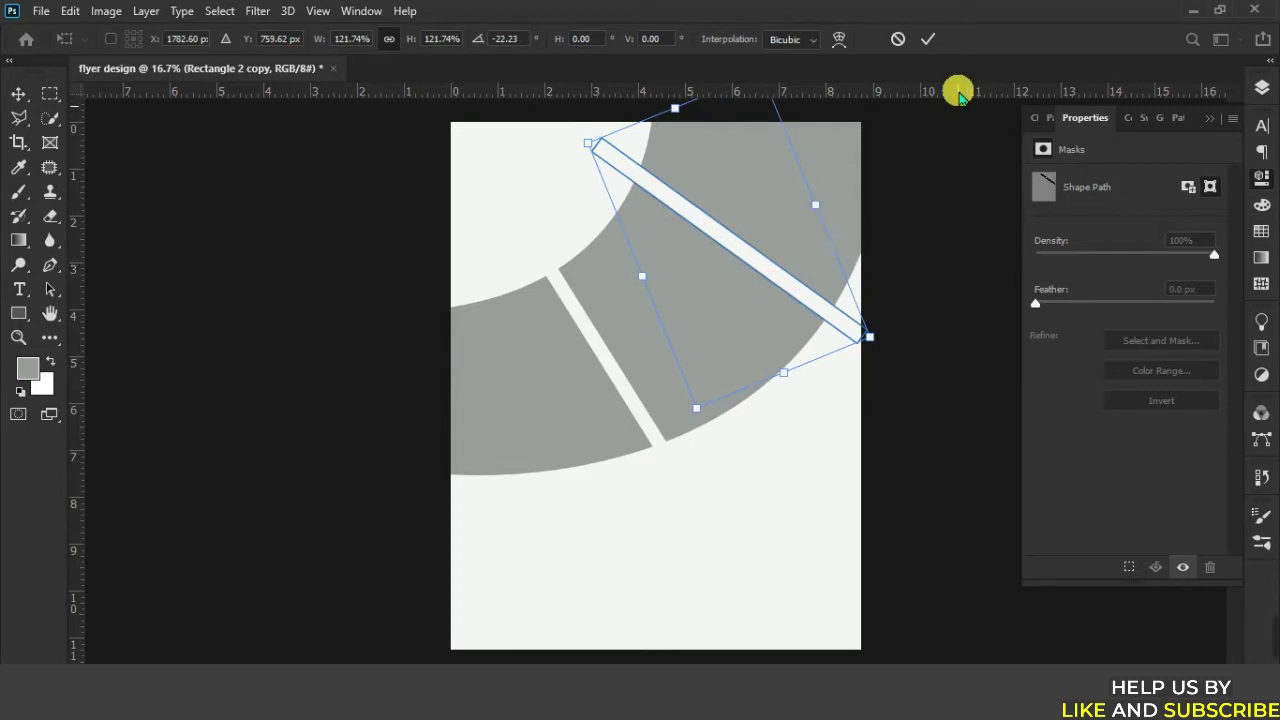
pyautogui.click(928, 39)
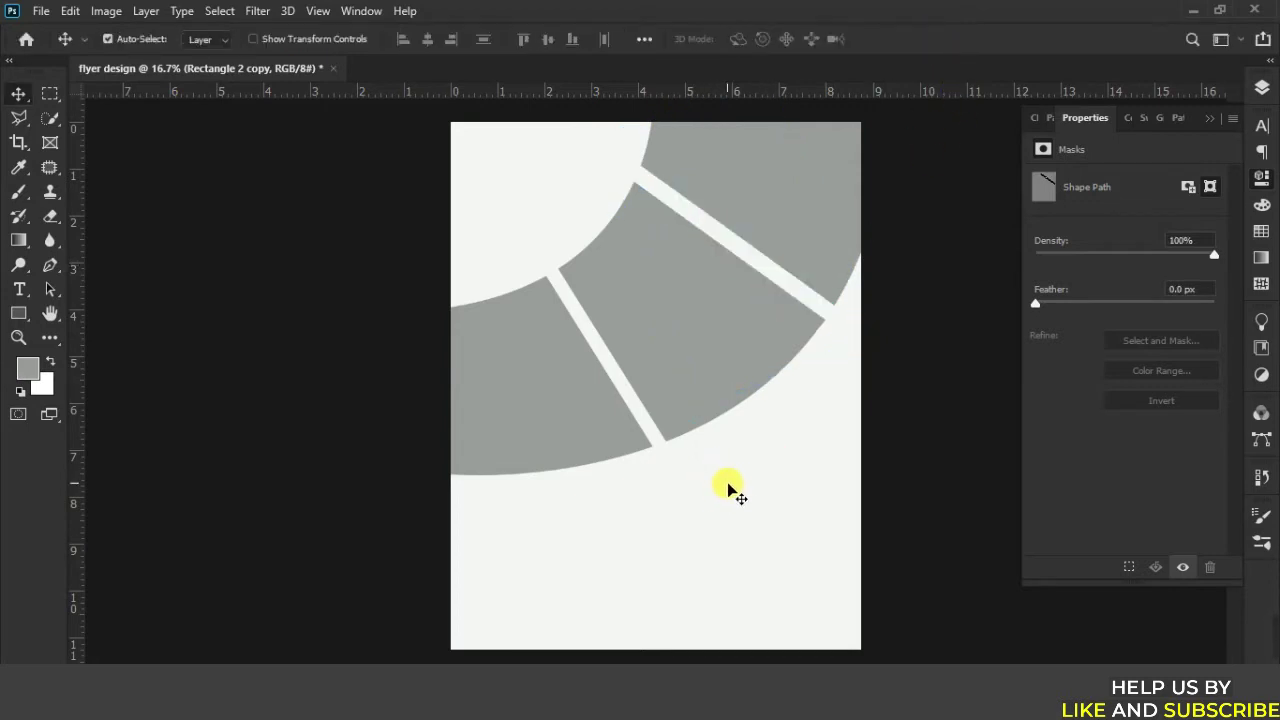
# Toggle visibility of Rectangle 2 copy, Rectangle 2 and Shape 1 to check them.
pyautogui.hotkey('ctrl', '-')
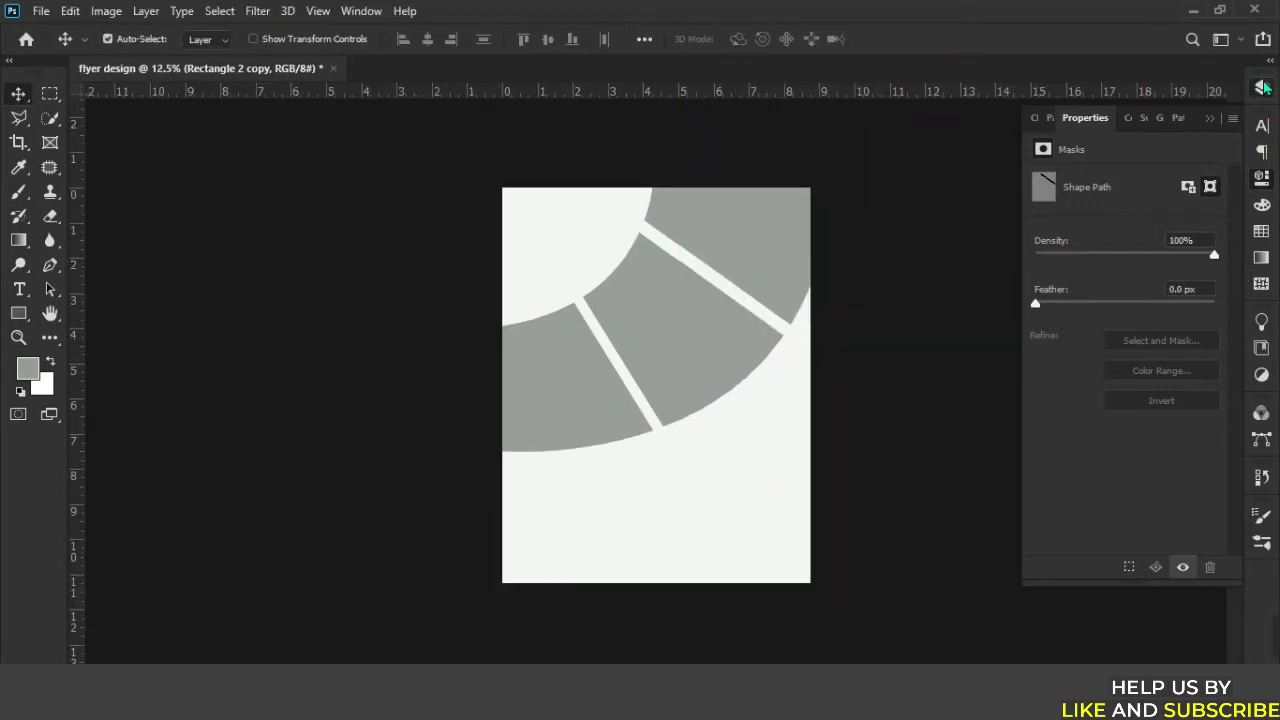
pyautogui.click(1262, 88)
pyautogui.click(1036, 221)
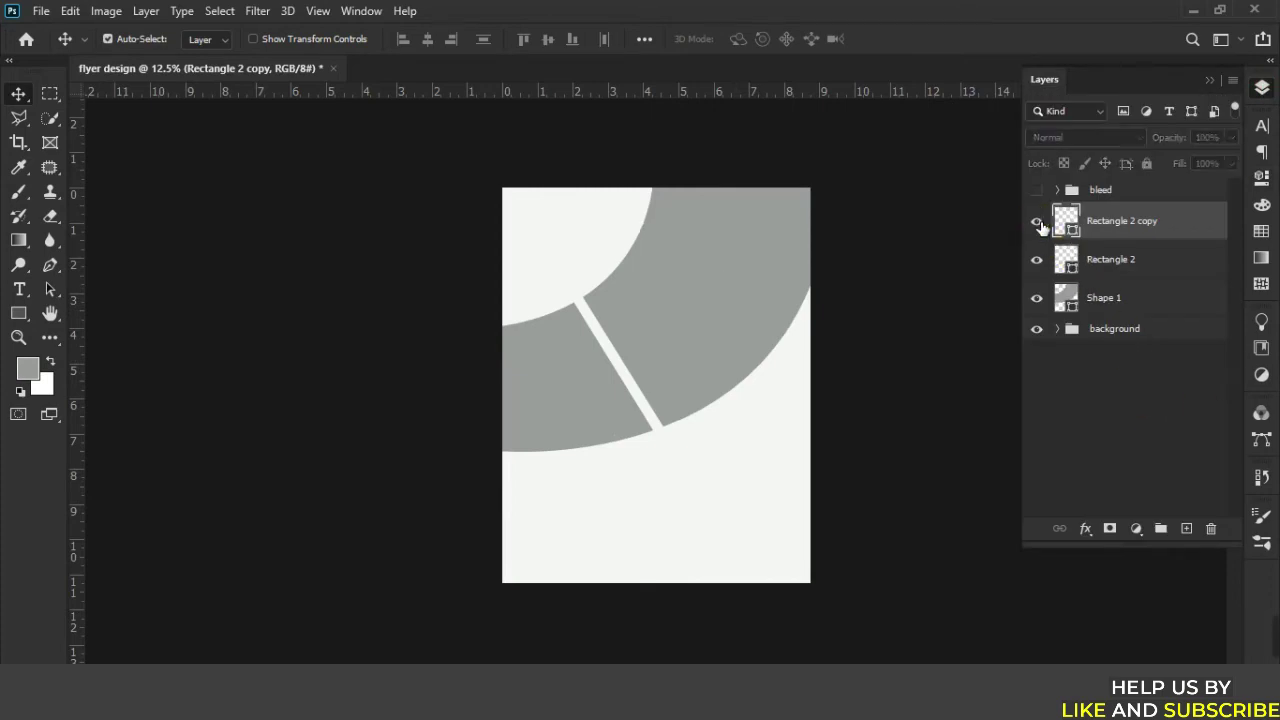
pyautogui.click(1040, 262)
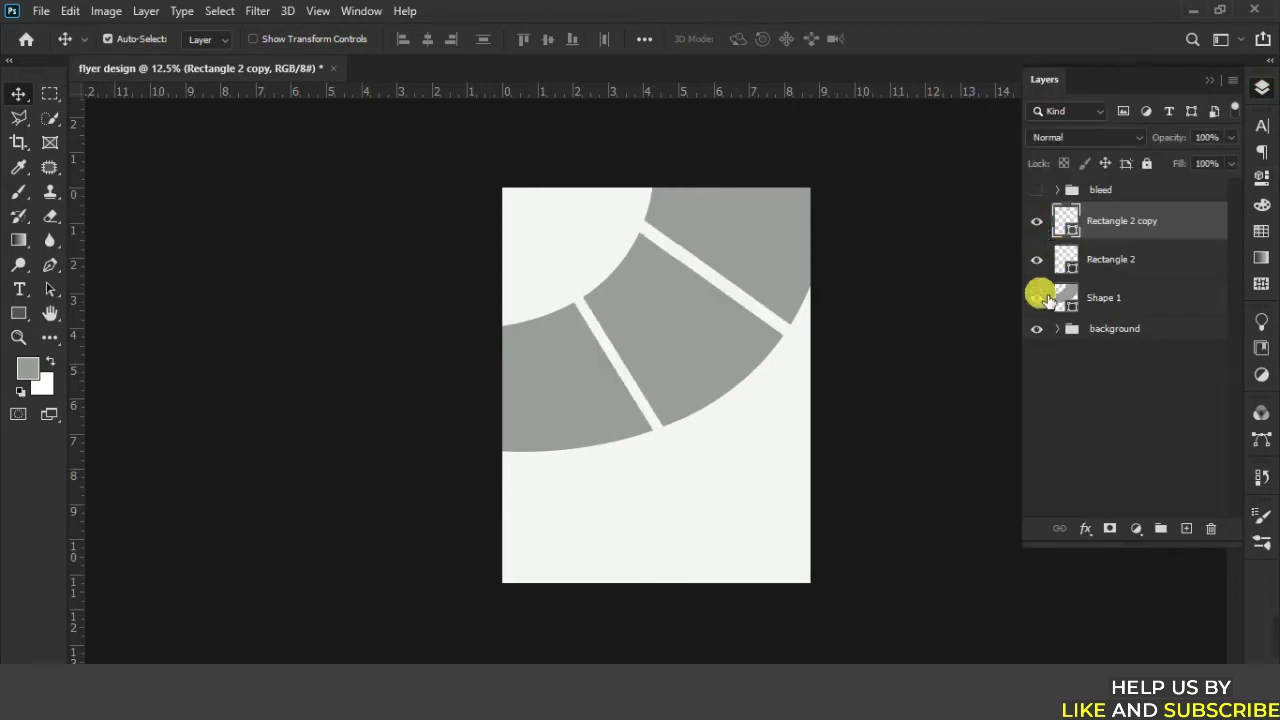
pyautogui.click(1038, 300)
pyautogui.click(1037, 299)
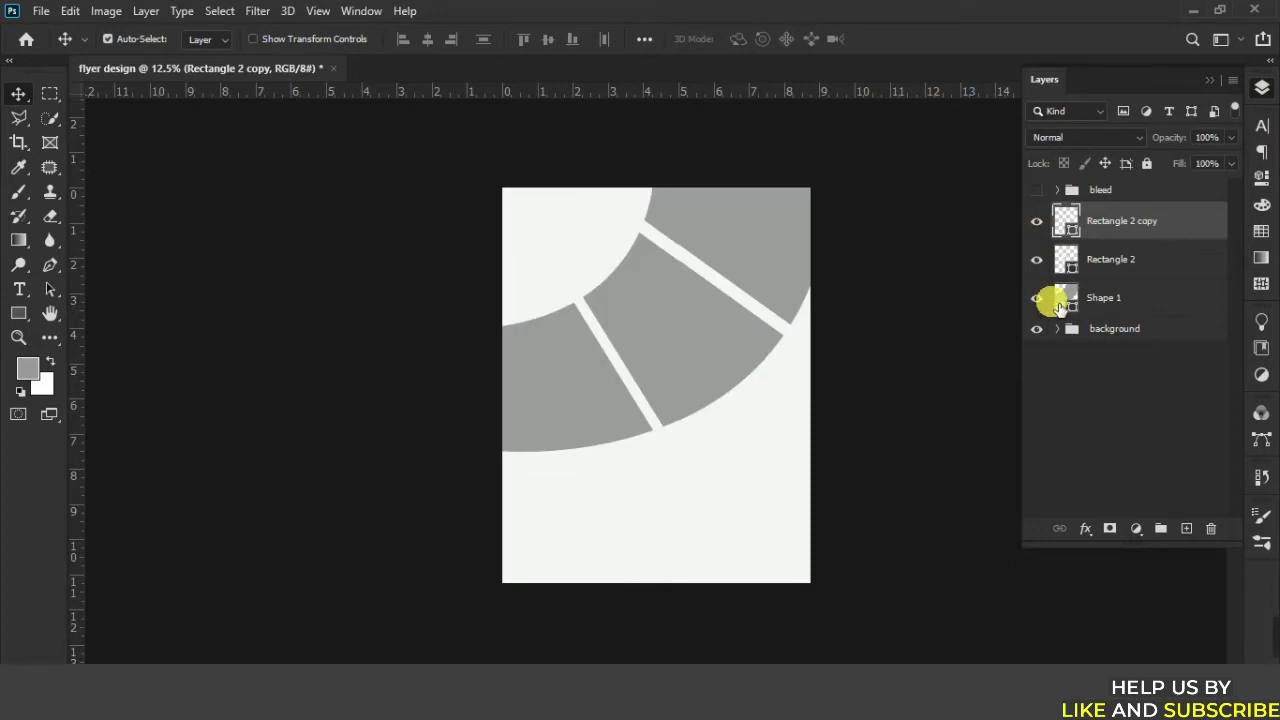
# Convert the Shape 1 grey arc layer into a smart object.
pyautogui.click(1122, 300)
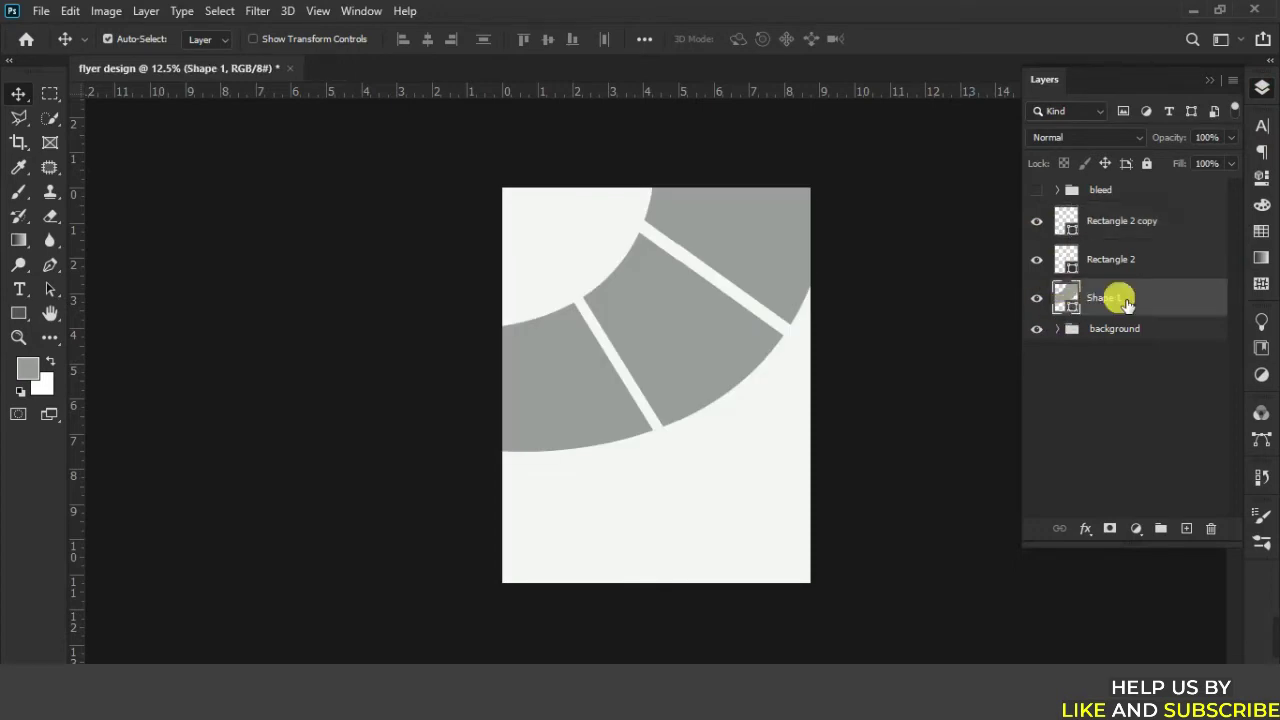
pyautogui.rightClick(1128, 300)
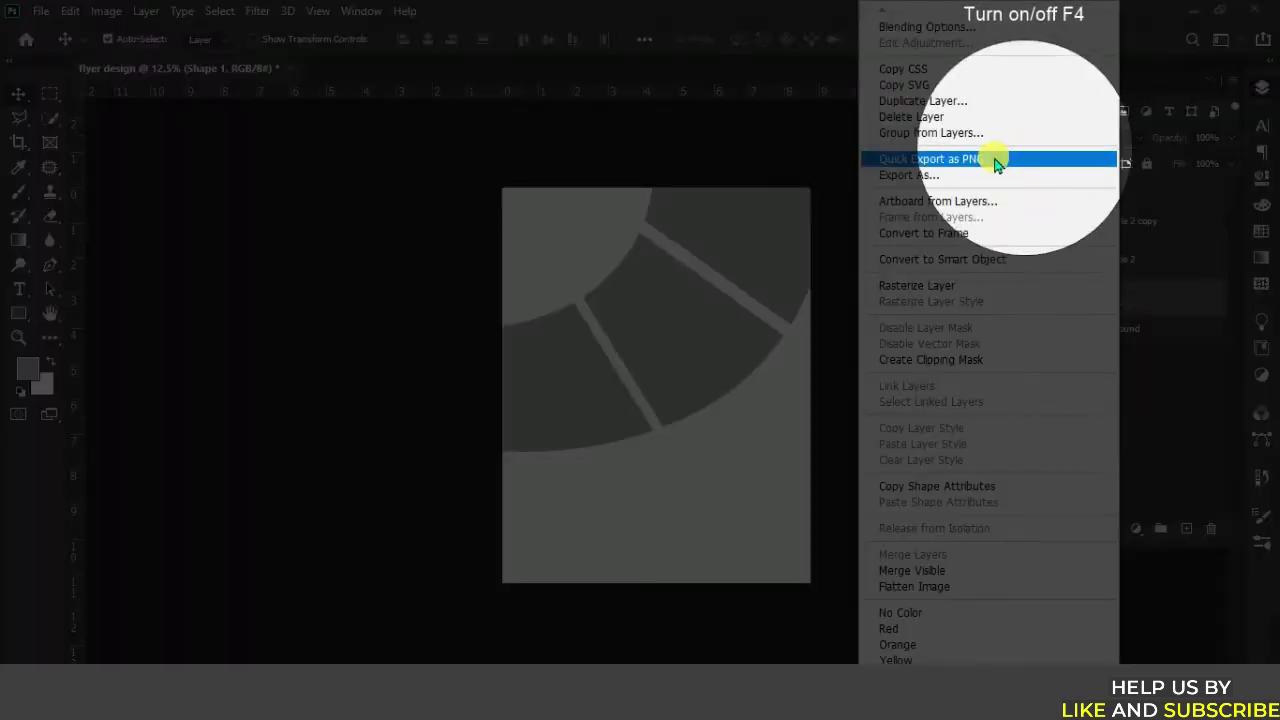
pyautogui.click(913, 262)
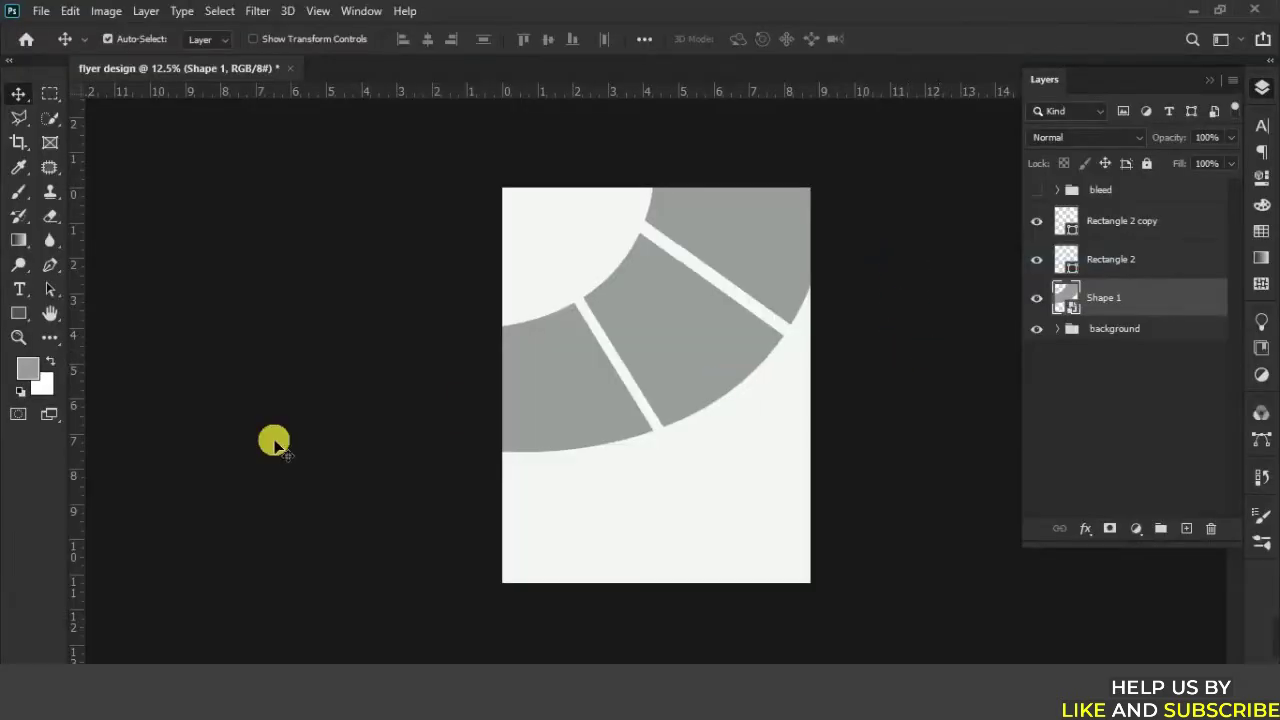
pyautogui.click(50, 265)
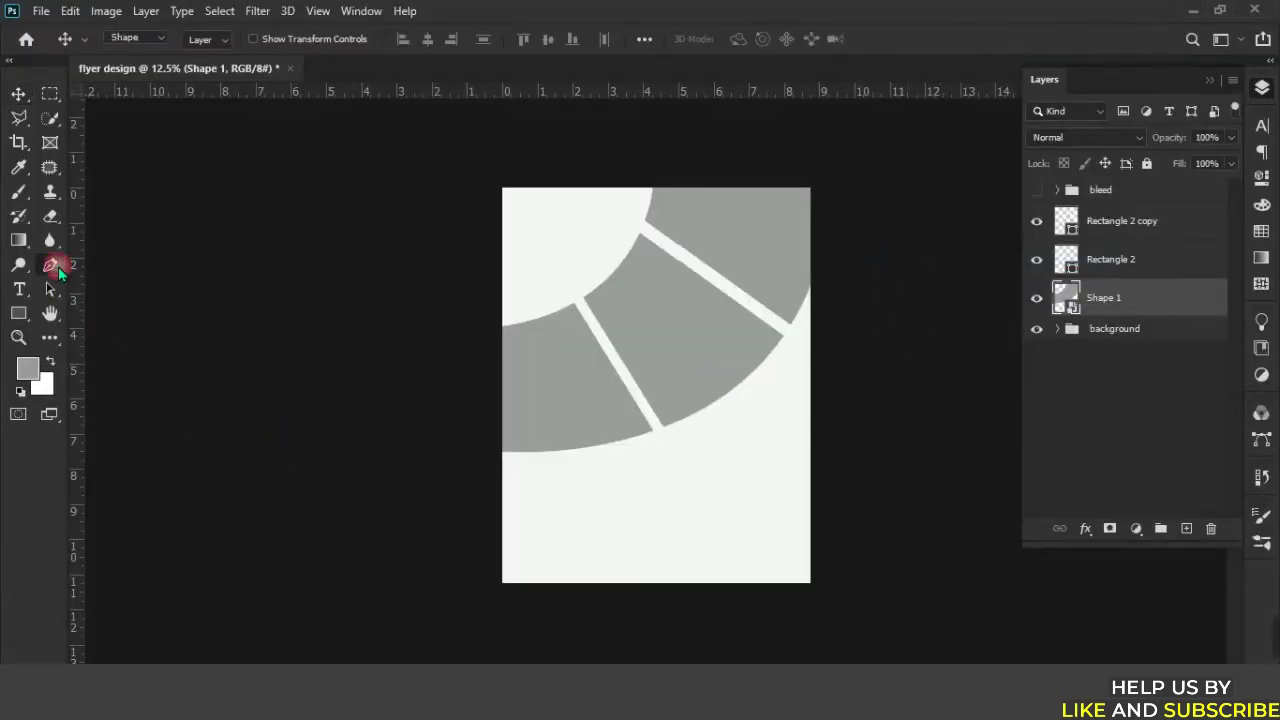
# Trace the lower grey wedge with a Path-mode pen and copy it to a new layer.
pyautogui.click(135, 38)
pyautogui.click(135, 78)
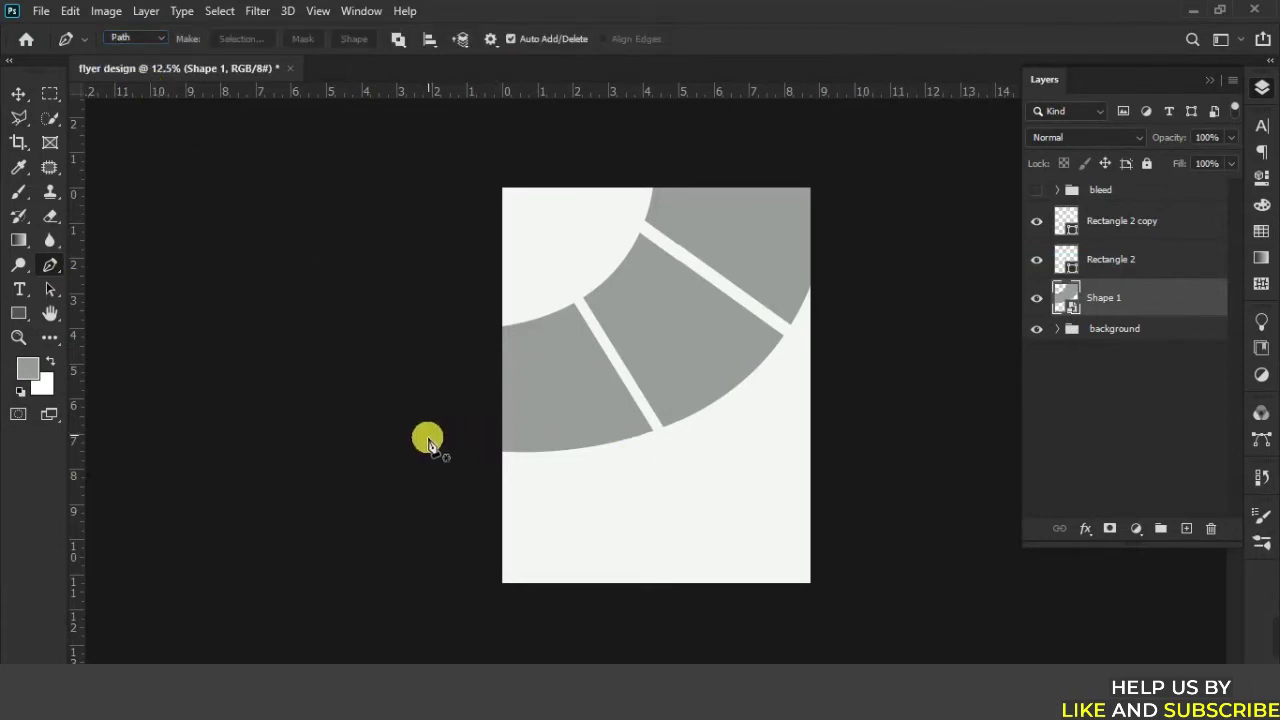
pyautogui.hotkey('ctrl', '+')
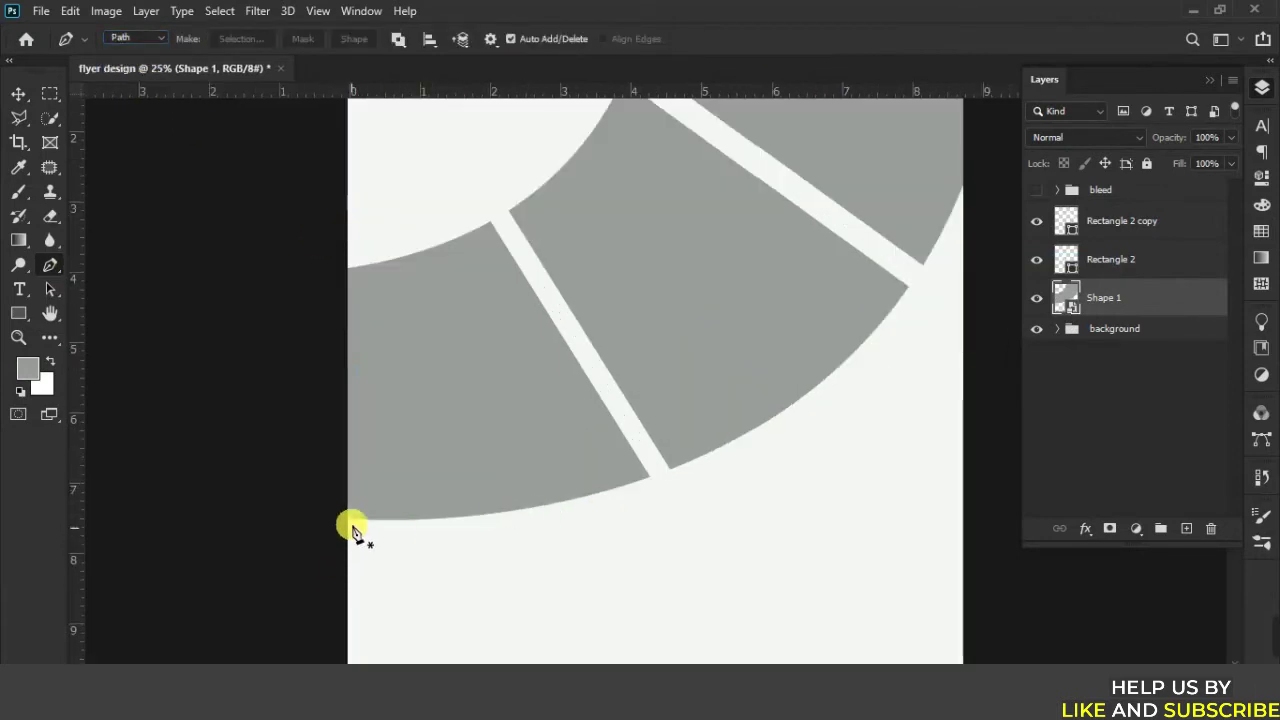
pyautogui.click(346, 520)
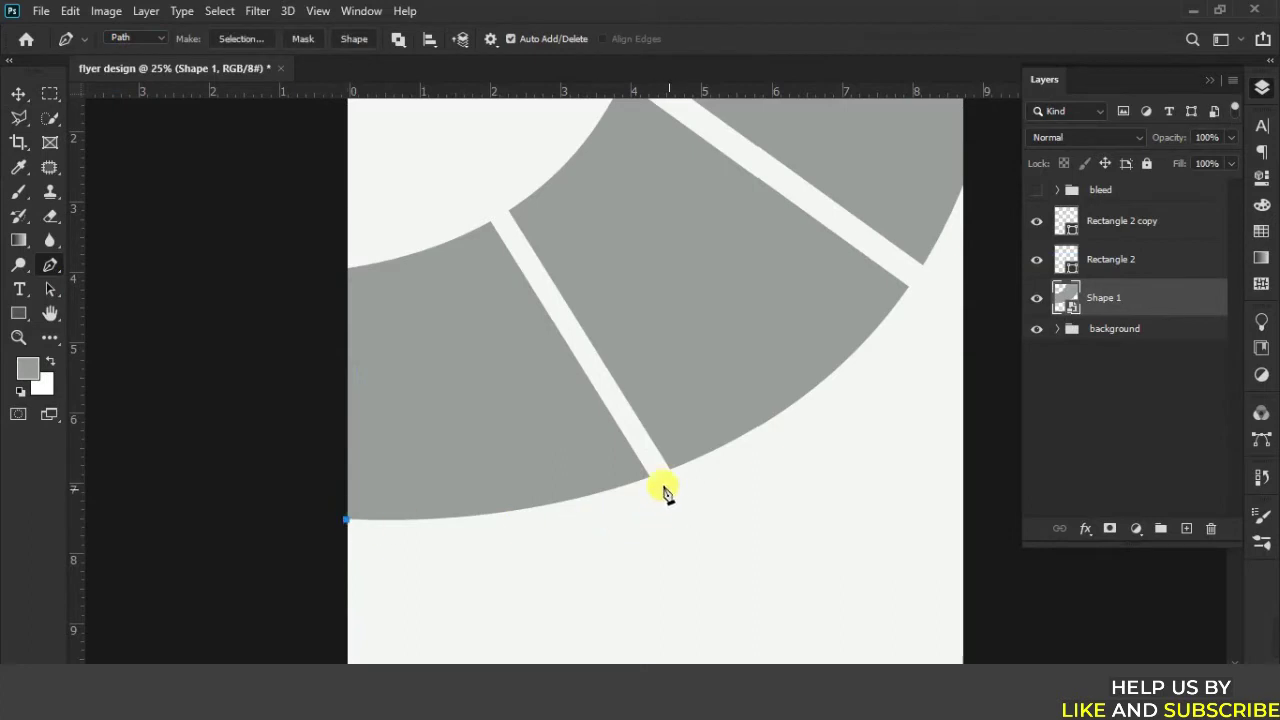
pyautogui.moveTo(650, 478)
pyautogui.mouseDown()
pyautogui.moveTo(840, 390)
pyautogui.moveTo(828, 420)
pyautogui.moveTo(855, 420)
pyautogui.moveTo(839, 425)
pyautogui.mouseUp()
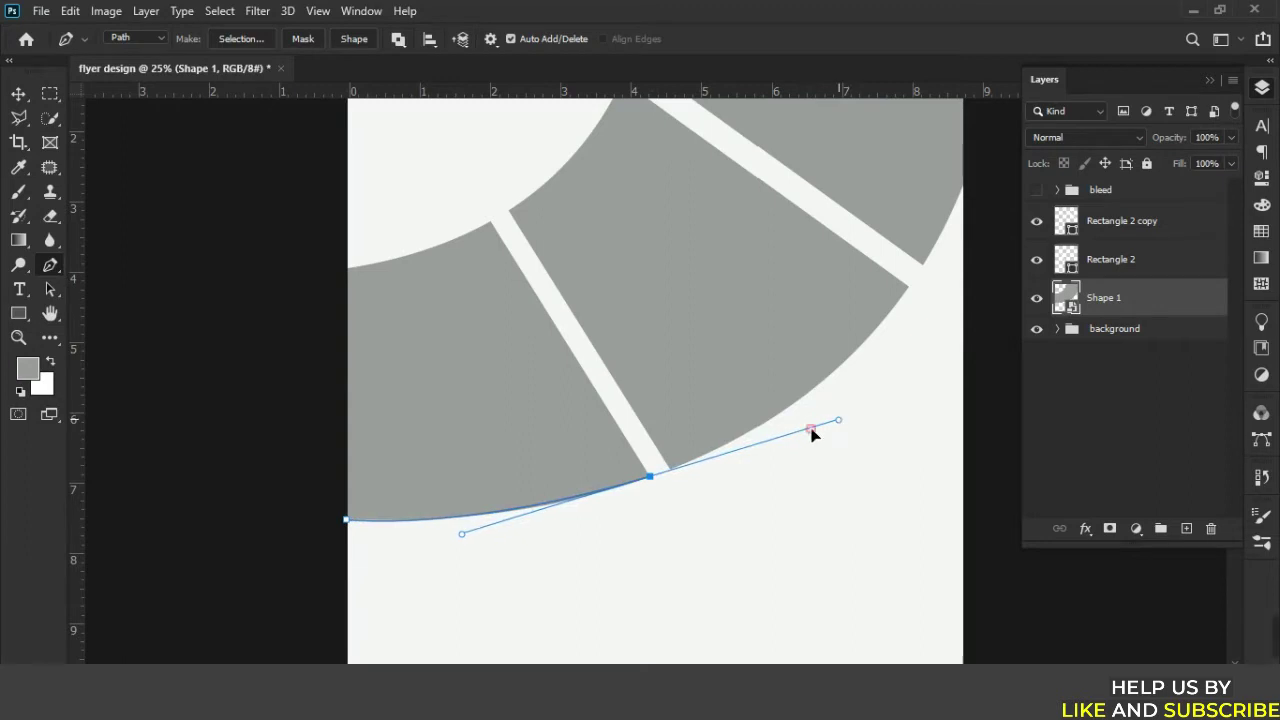
pyautogui.keyDown('alt'); pyautogui.click(649, 479); pyautogui.keyUp('alt')
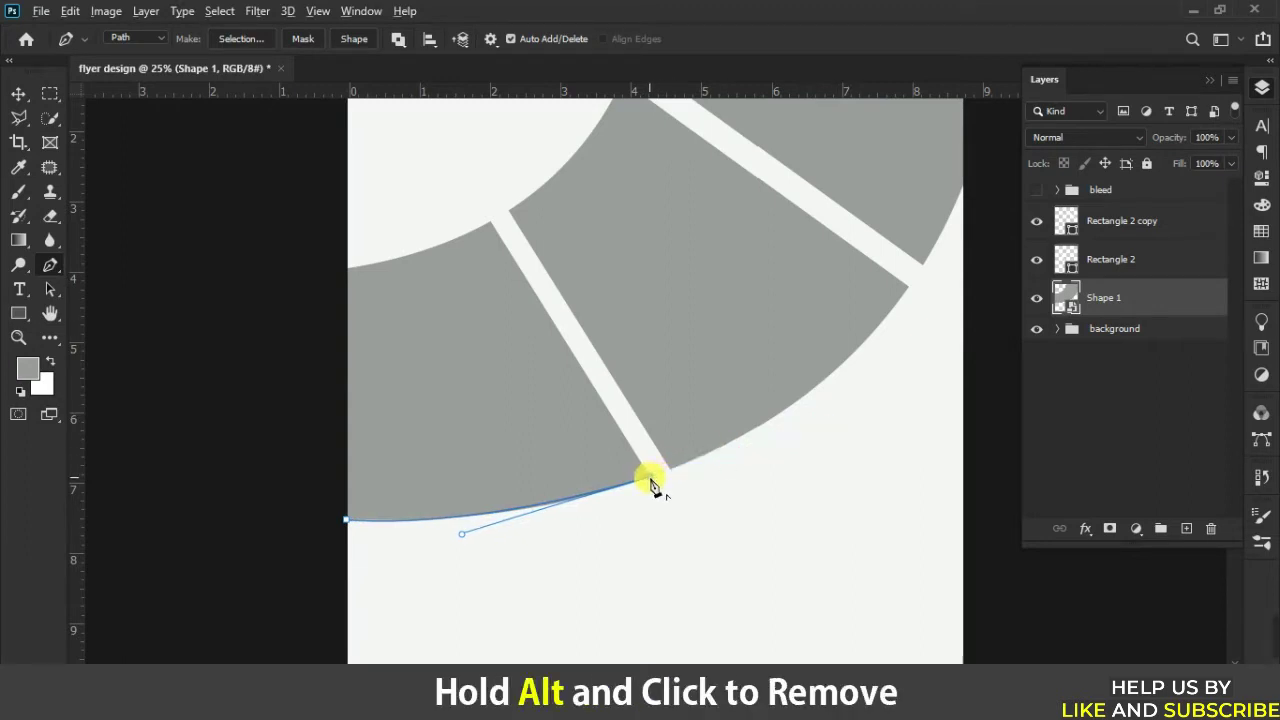
pyautogui.click(490, 221)
pyautogui.click(346, 268)
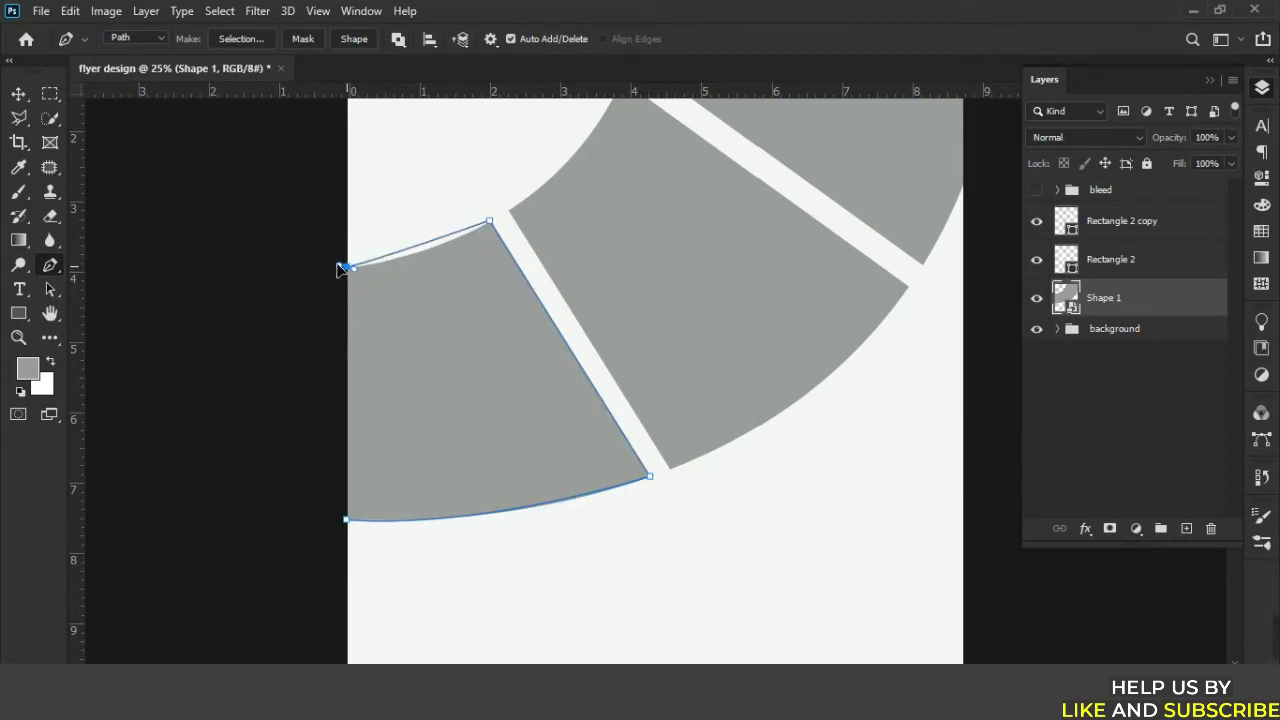
pyautogui.moveTo(341, 268); pyautogui.dragTo(320, 262)
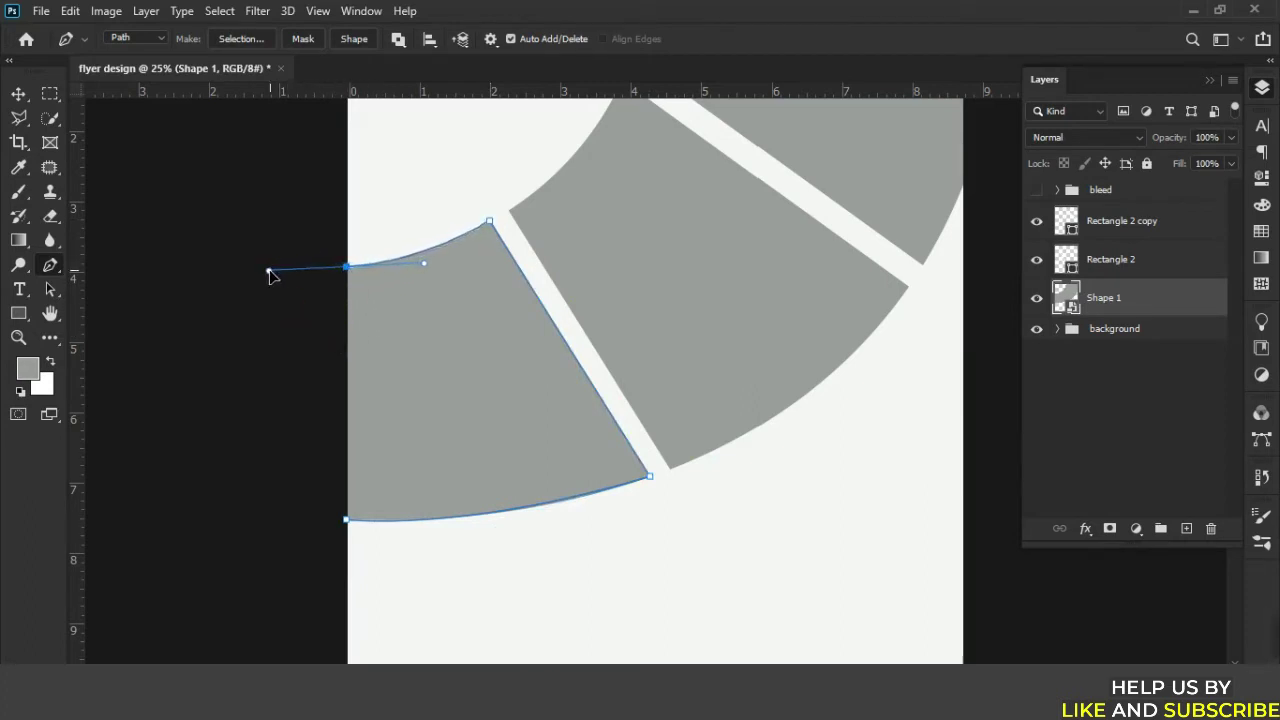
pyautogui.keyDown('alt'); pyautogui.click(346, 268); pyautogui.keyUp('alt')
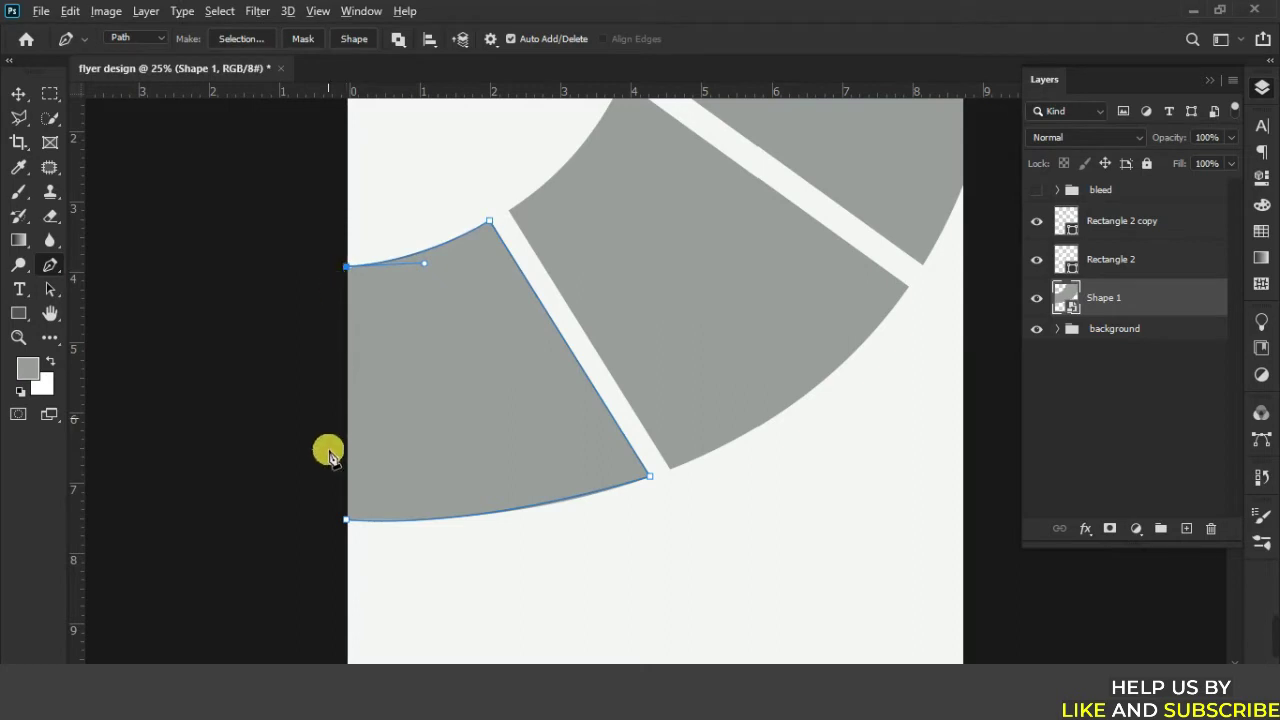
pyautogui.click(346, 520)
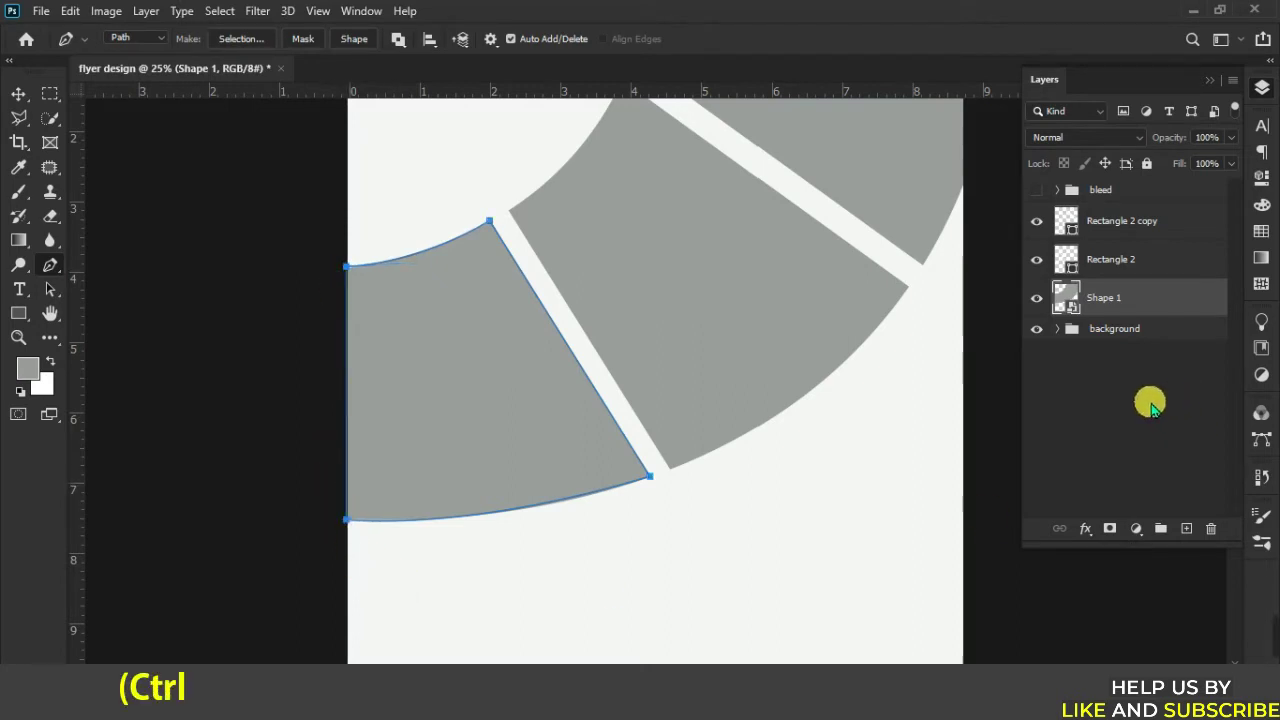
pyautogui.hotkey('ctrl', 'Return')
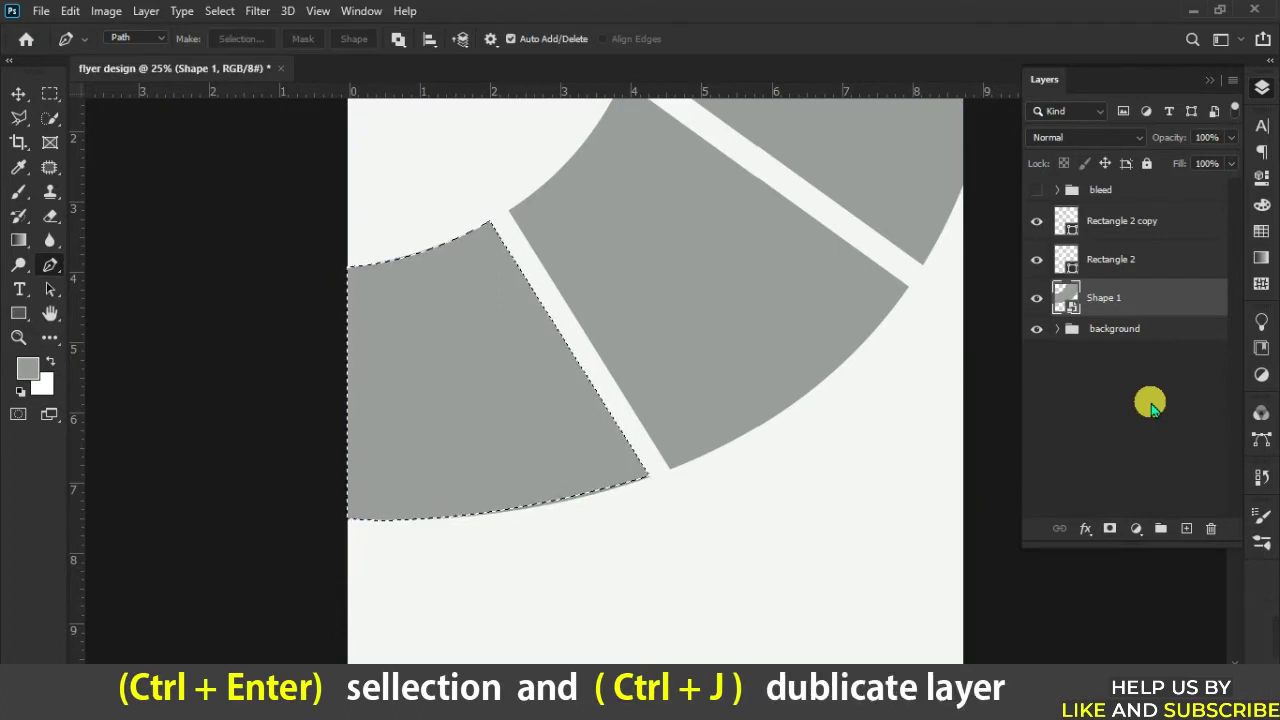
pyautogui.hotkey('ctrl', 'j')
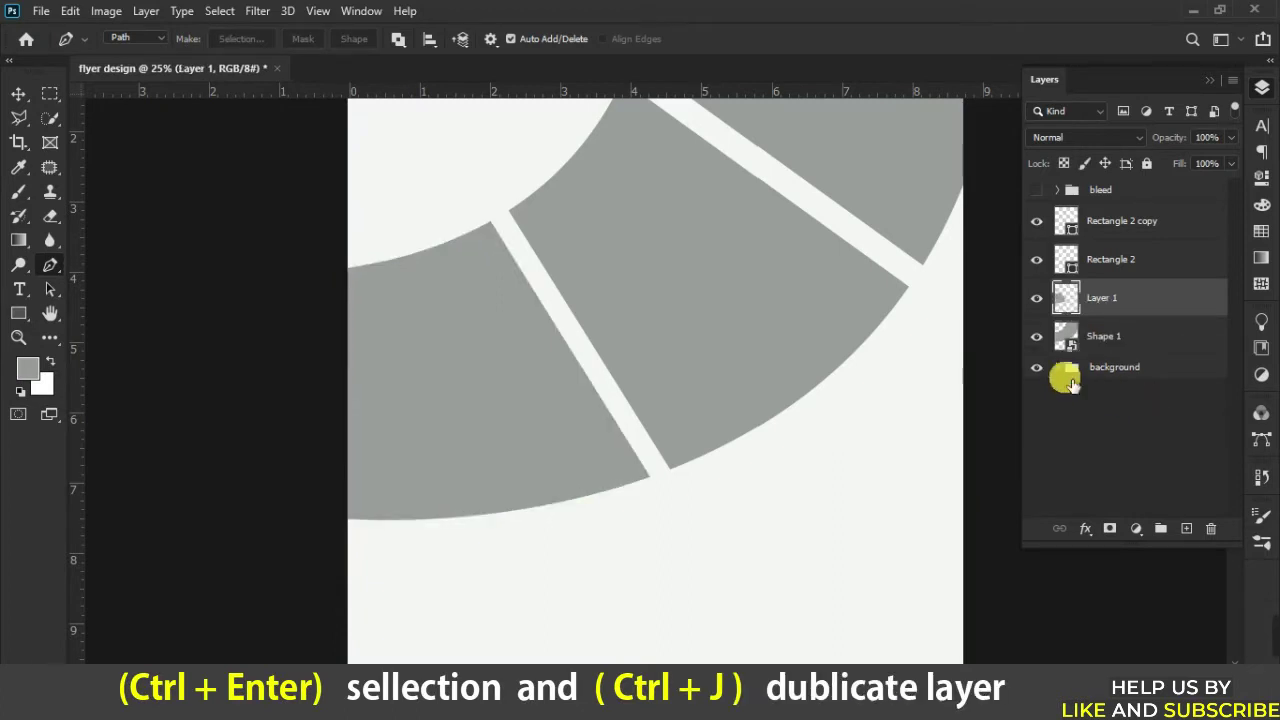
# Trace the middle grey wedge and copy it onto its own new layer.
pyautogui.click(1040, 340)
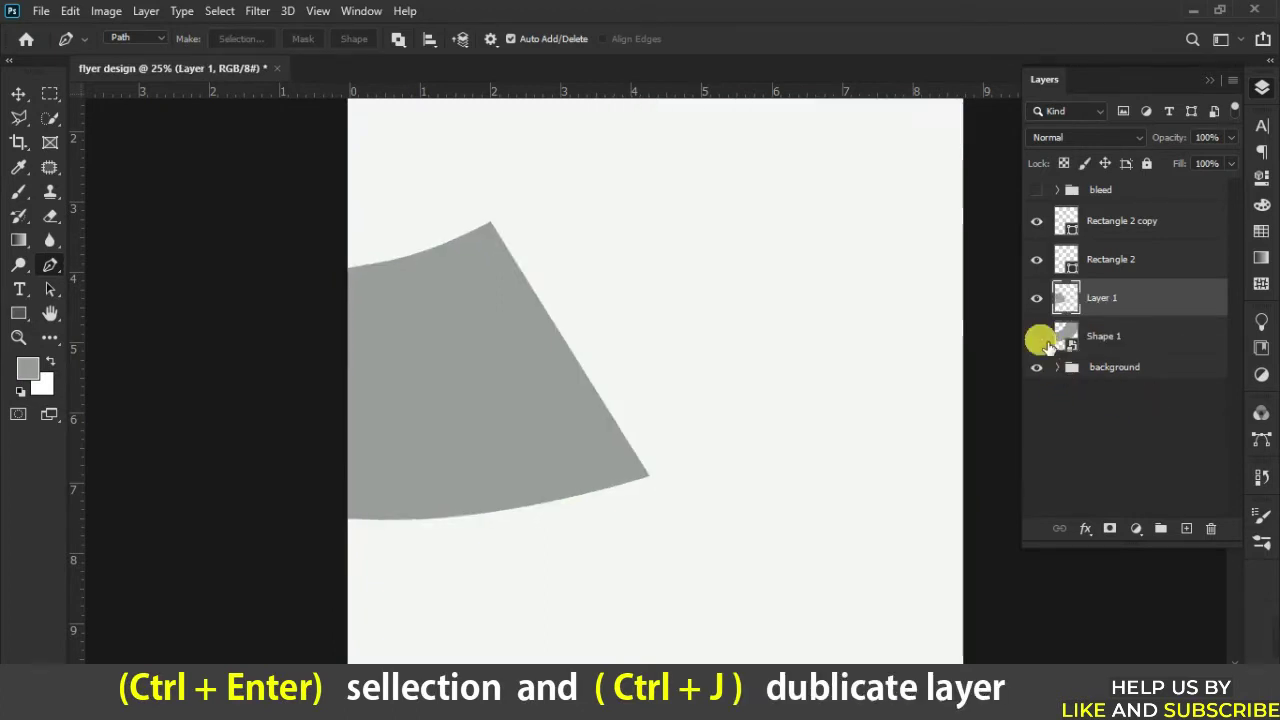
pyautogui.click(1040, 338)
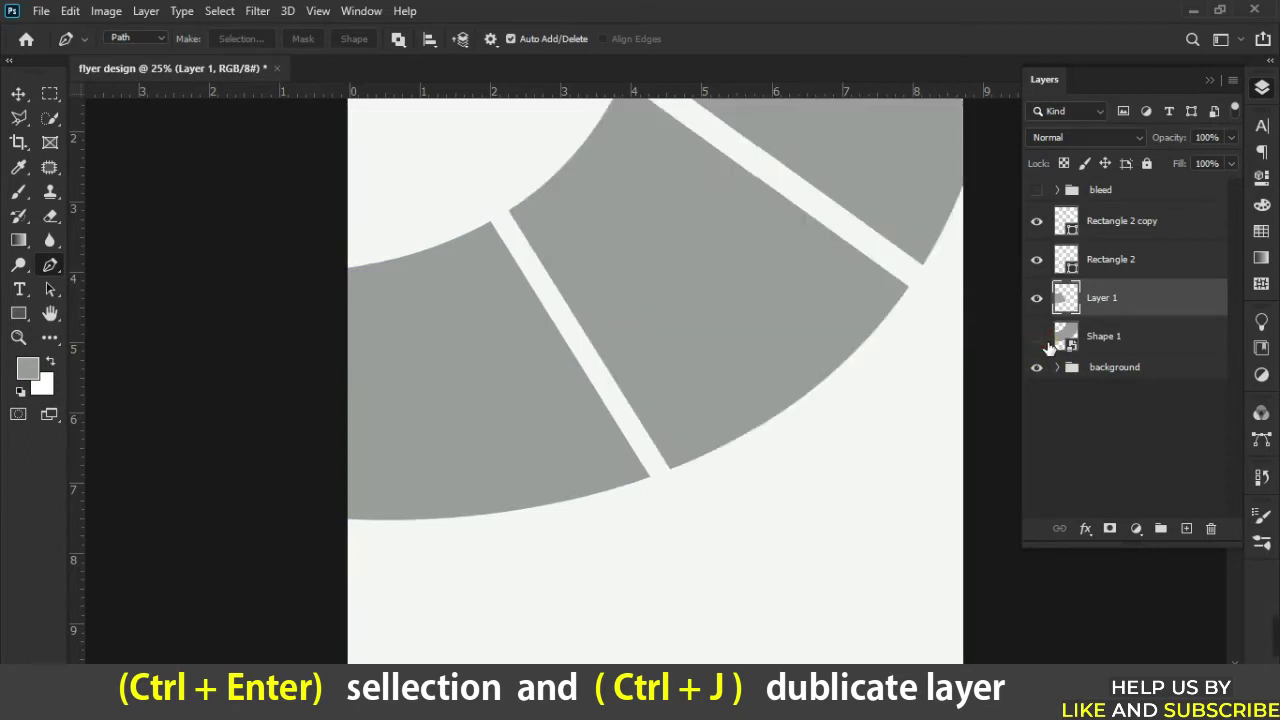
pyautogui.click(1038, 337)
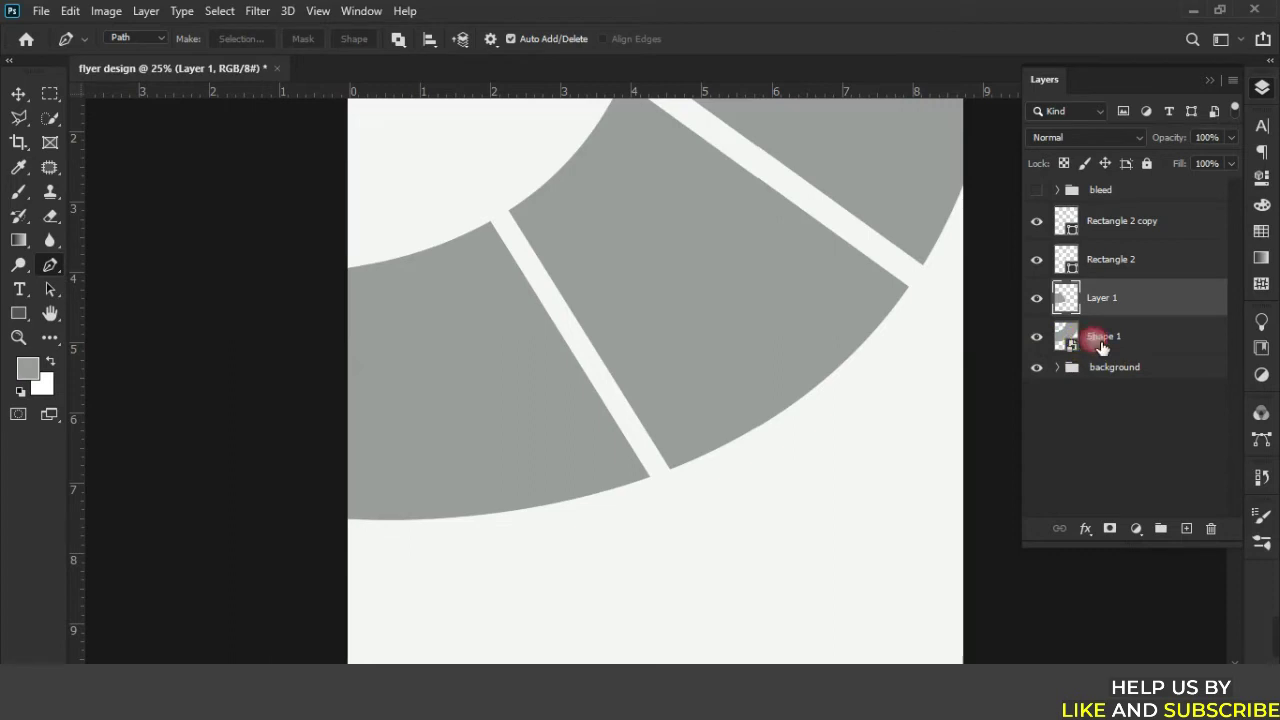
pyautogui.click(1100, 340)
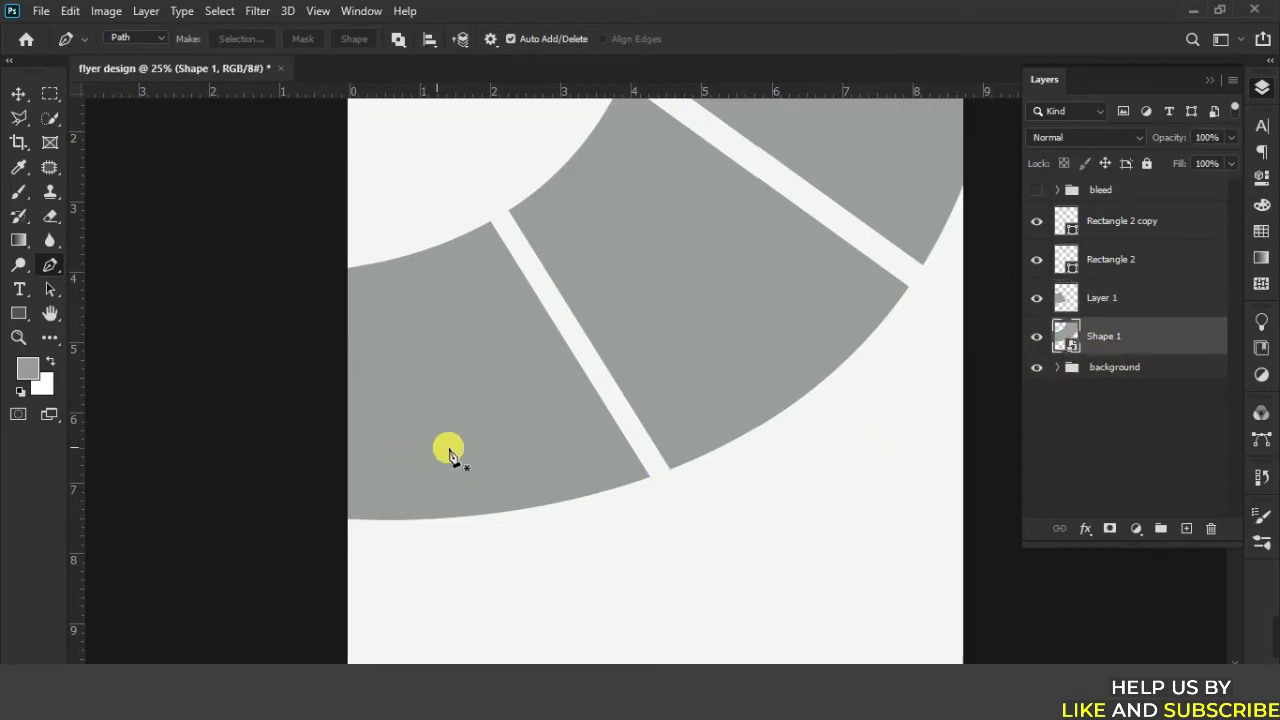
pyautogui.moveTo(605, 383); pyautogui.dragTo(472, 512)
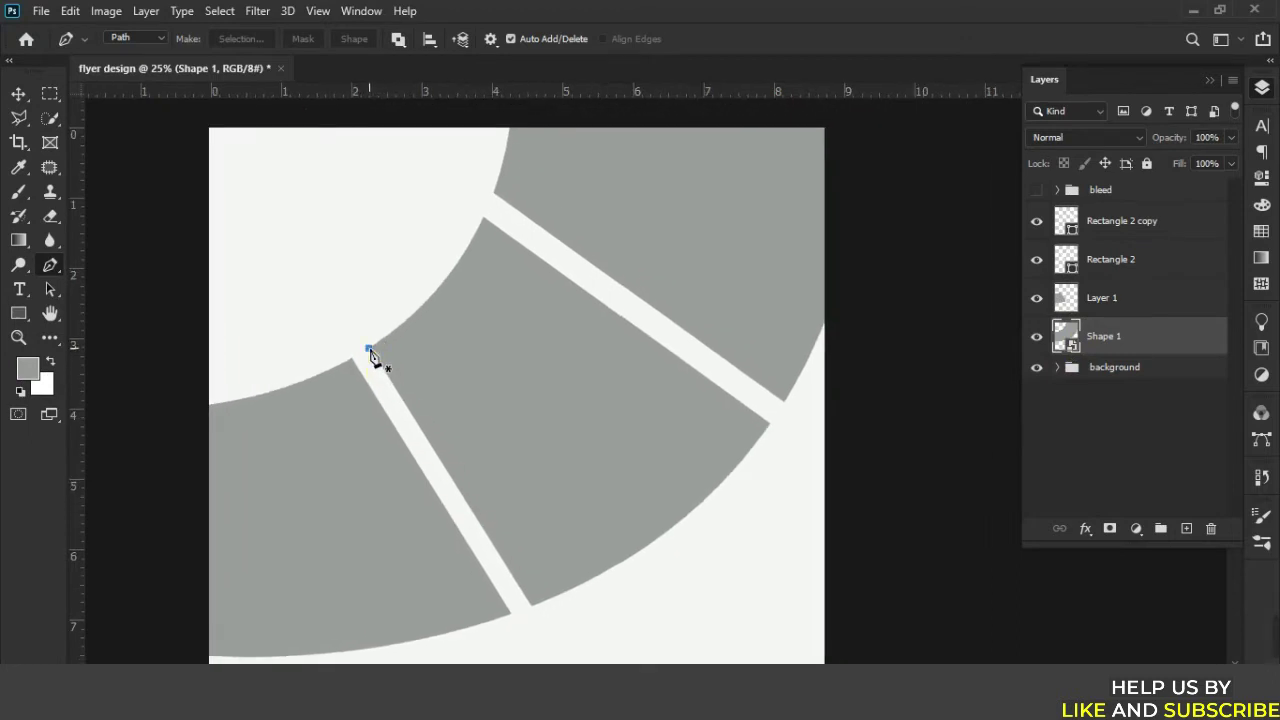
pyautogui.click(530, 605)
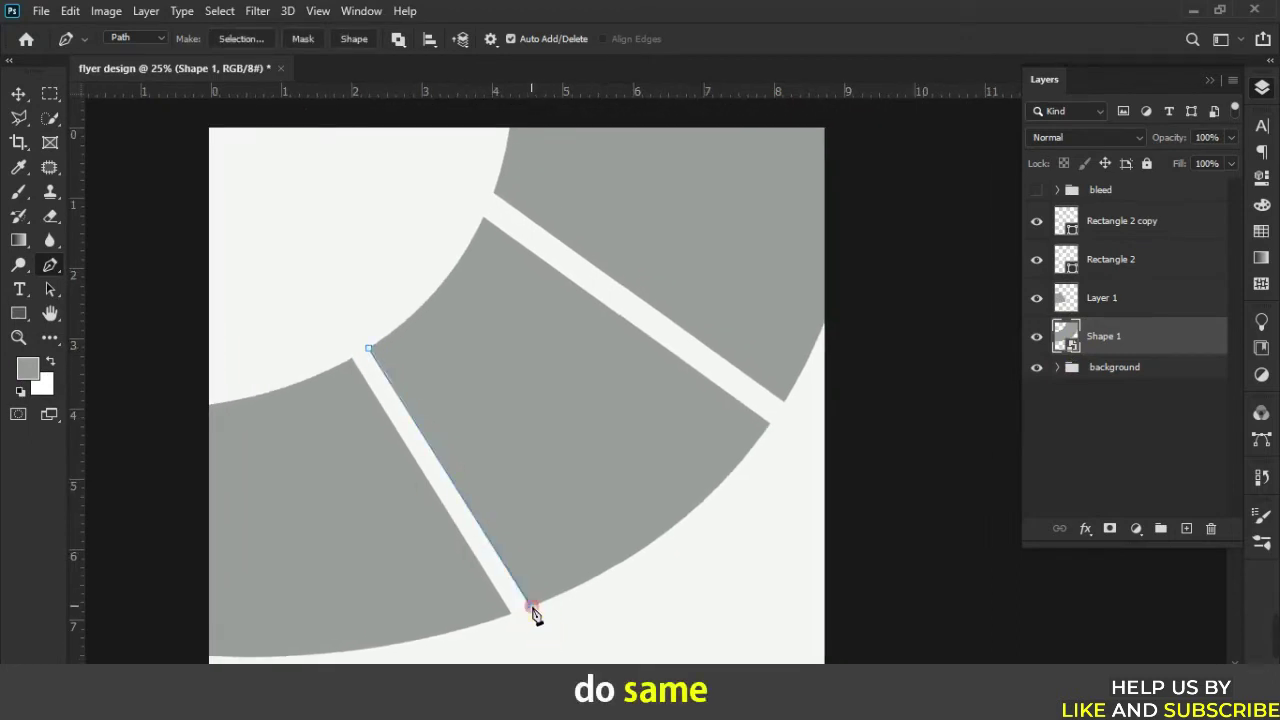
pyautogui.moveTo(768, 423); pyautogui.dragTo(871, 277)
pyautogui.click(484, 218)
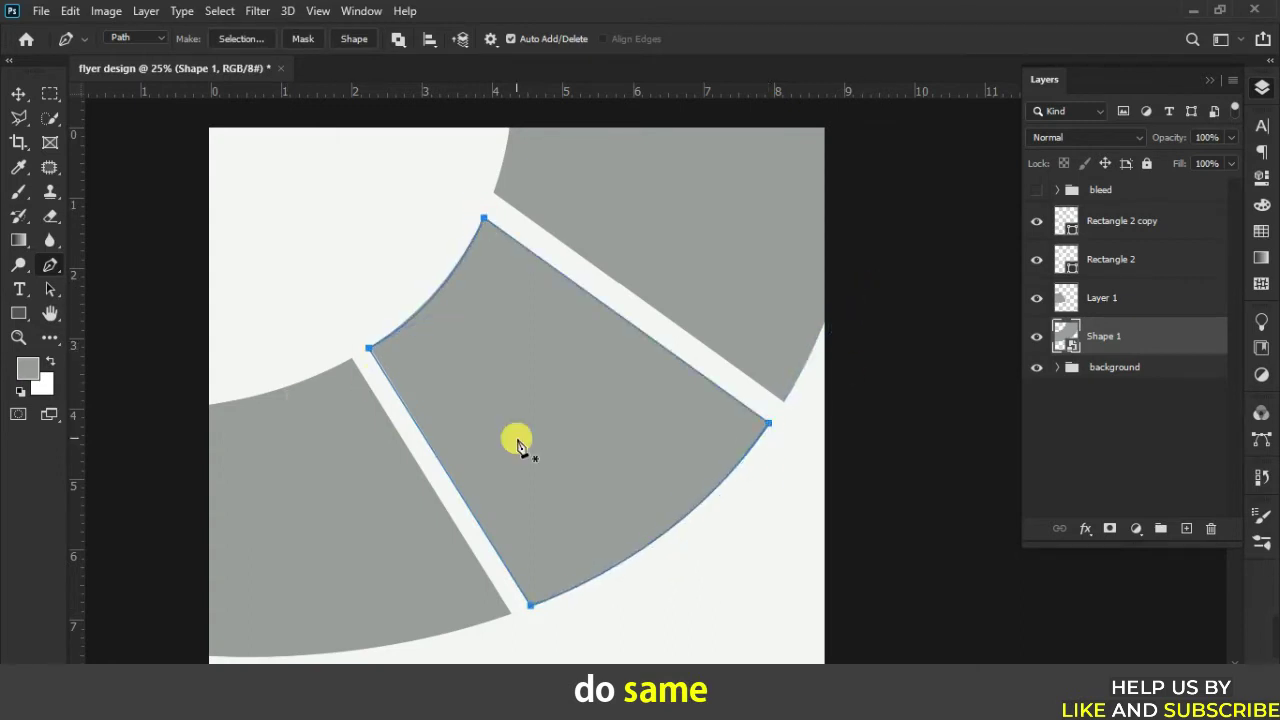
pyautogui.hotkey('ctrl', 'Return')
pyautogui.hotkey('ctrl', 'j')
# Trace the top grey wedge and copy it onto its own new layer.
pyautogui.click(1100, 374)
pyautogui.moveTo(494, 195); pyautogui.dragTo(417, 371)
pyautogui.click(415, 369)
pyautogui.click(706, 579)
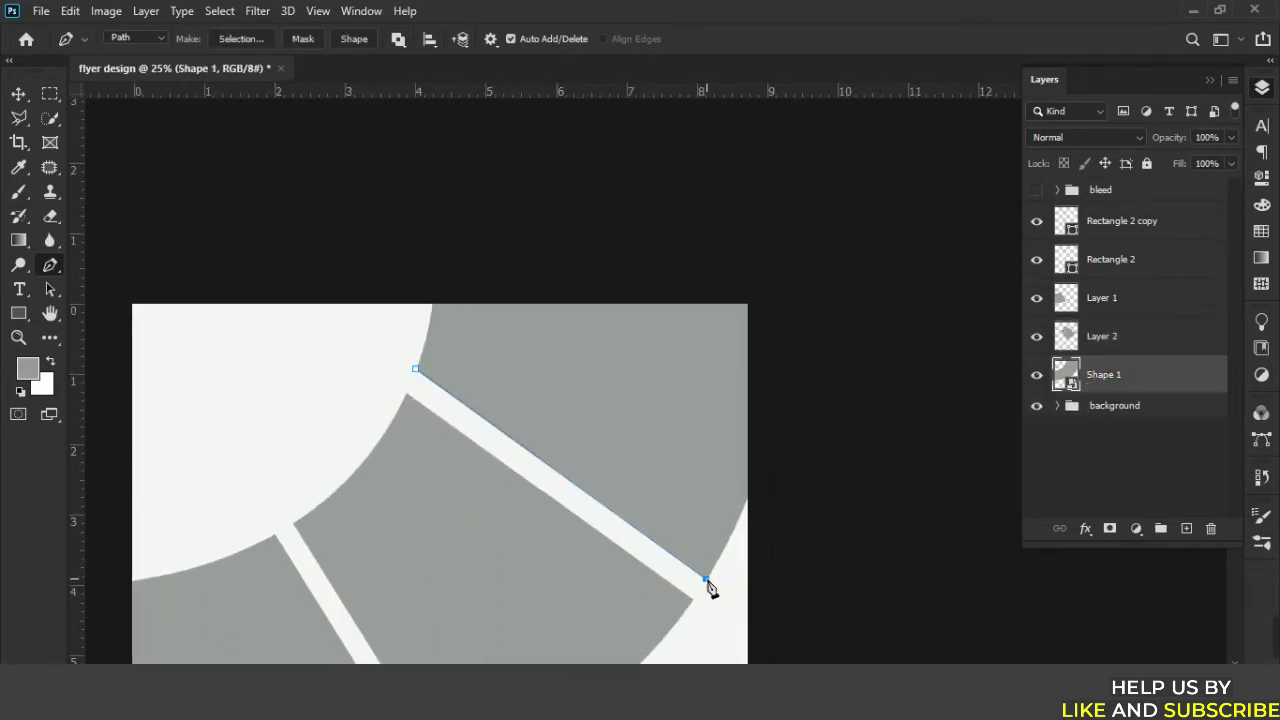
pyautogui.click(431, 304)
pyautogui.click(415, 369)
pyautogui.hotkey('ctrl', 'Return')
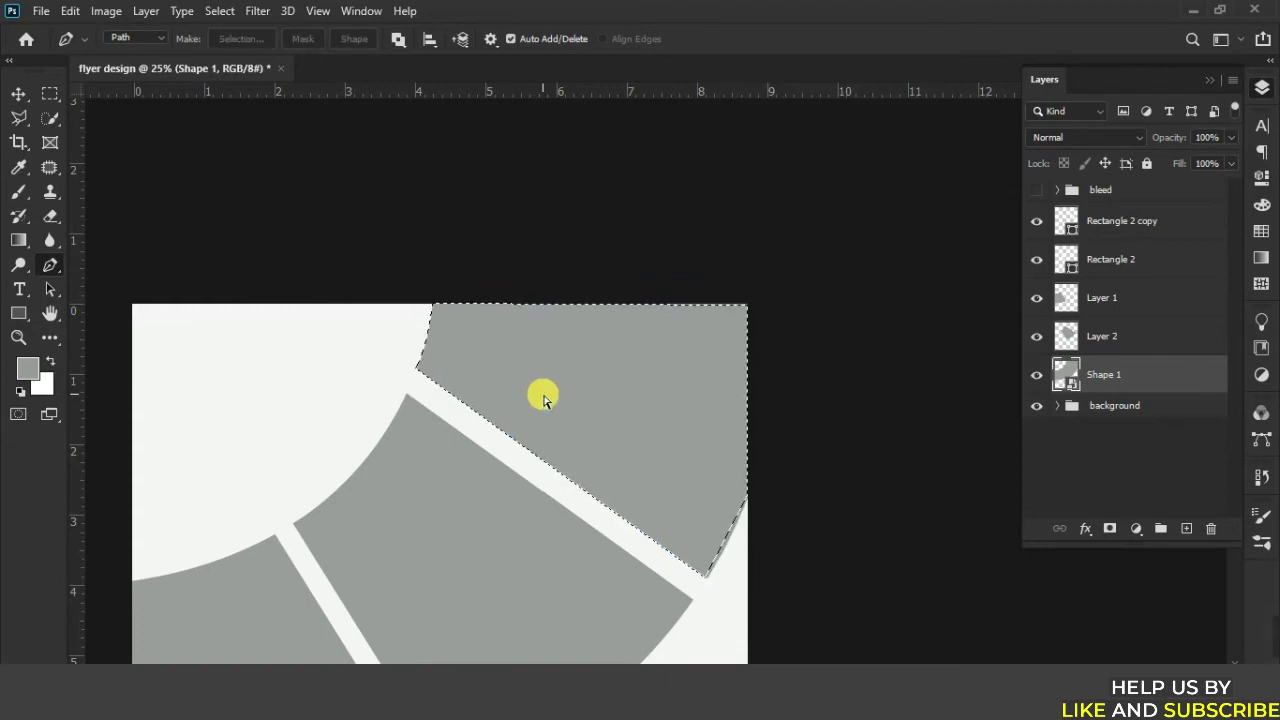
pyautogui.hotkey('ctrl', 'j')
pyautogui.scroll(-2, 635, 466)
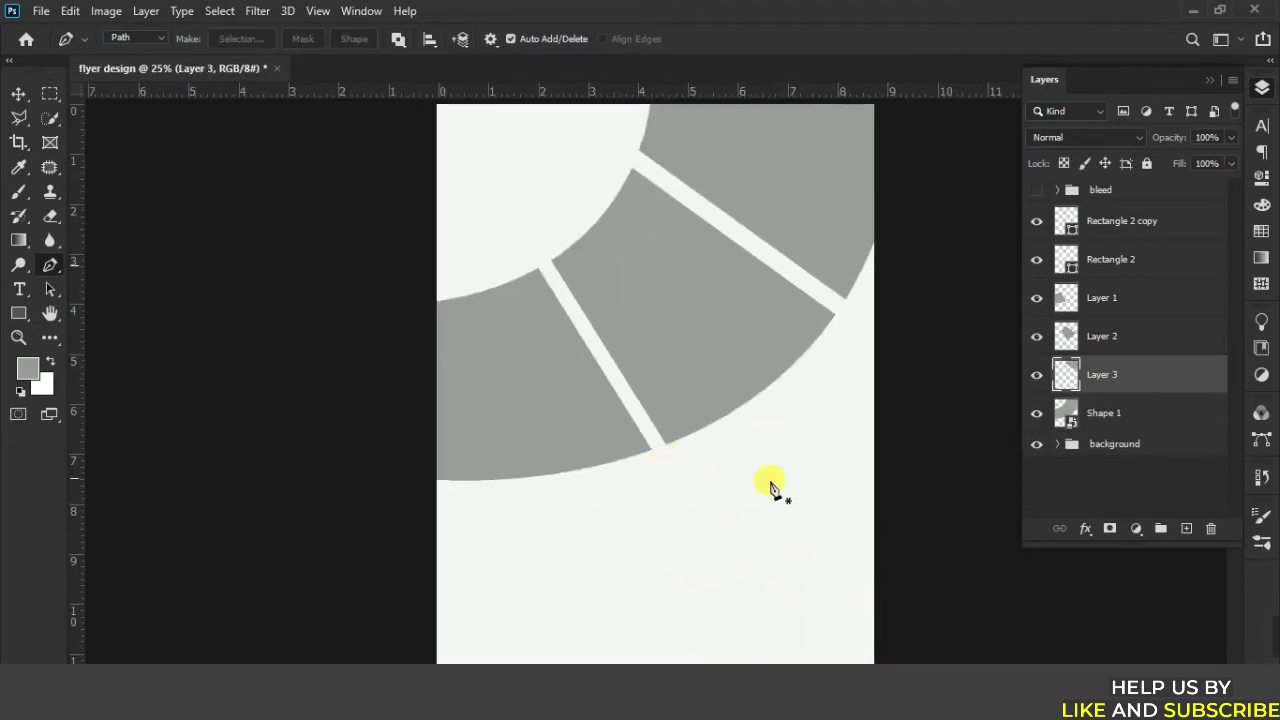
pyautogui.click(1120, 423)
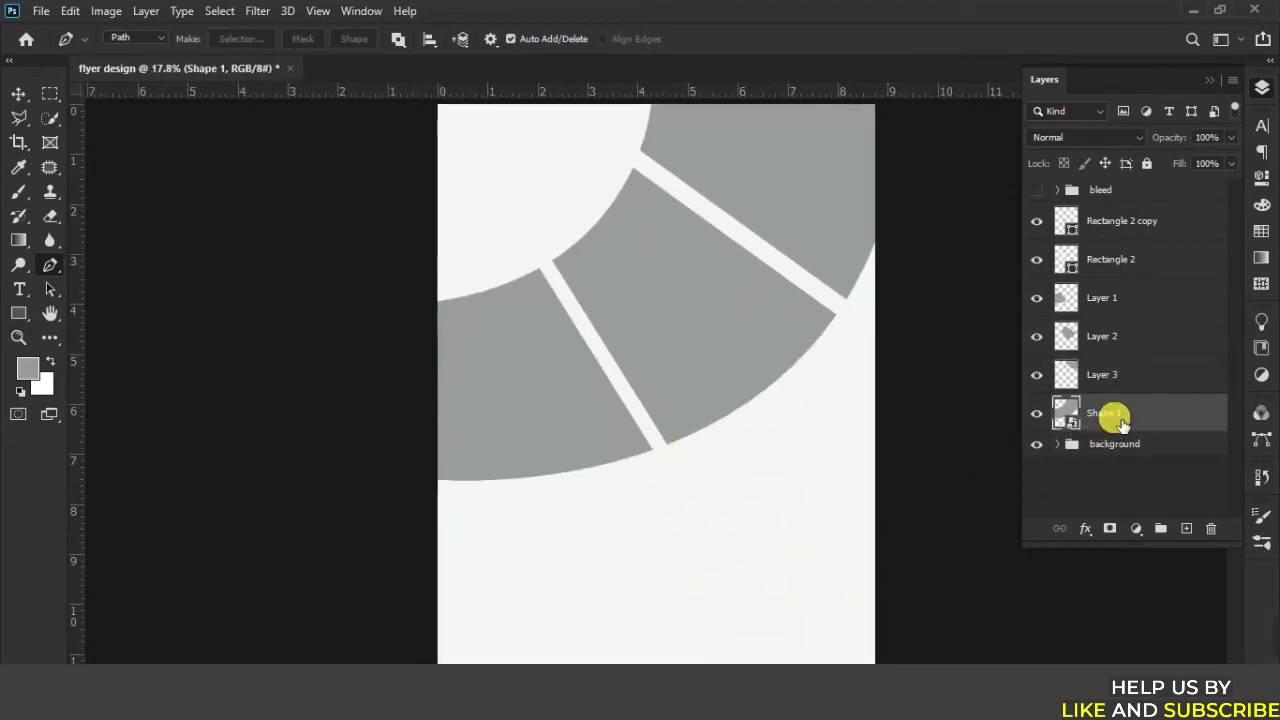
pyautogui.click(1210, 528)
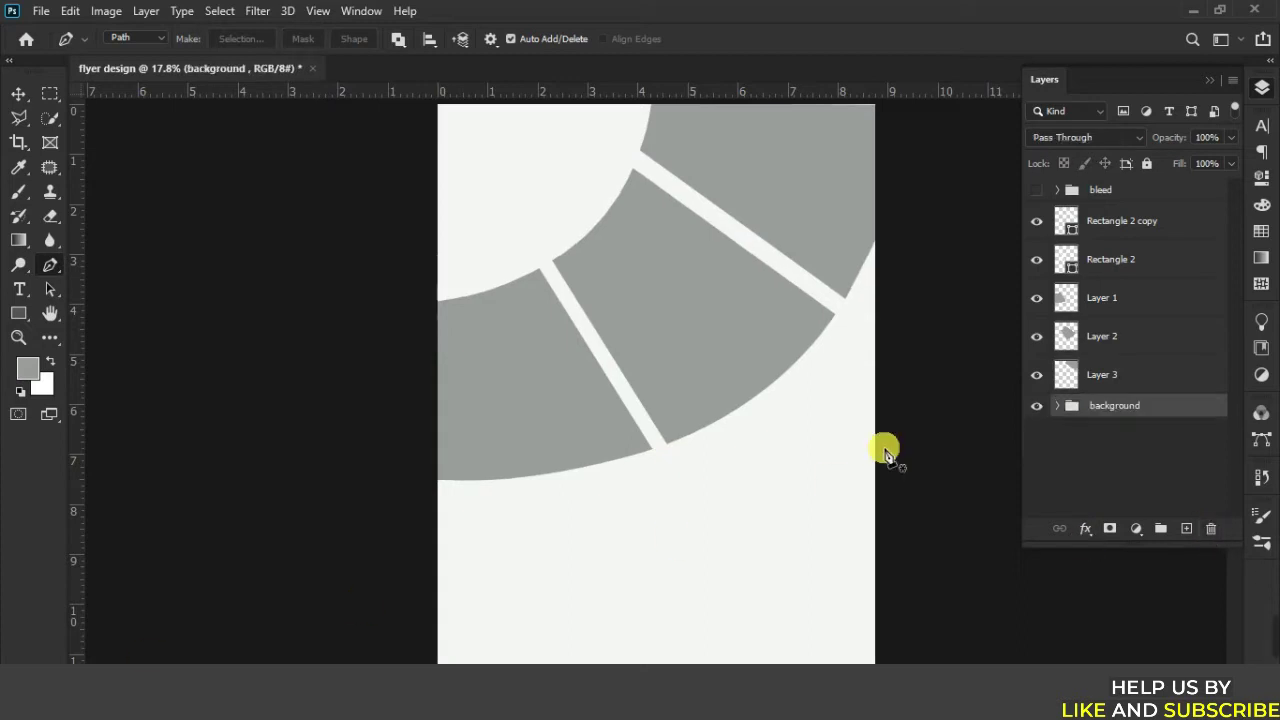
pyautogui.click(1106, 222)
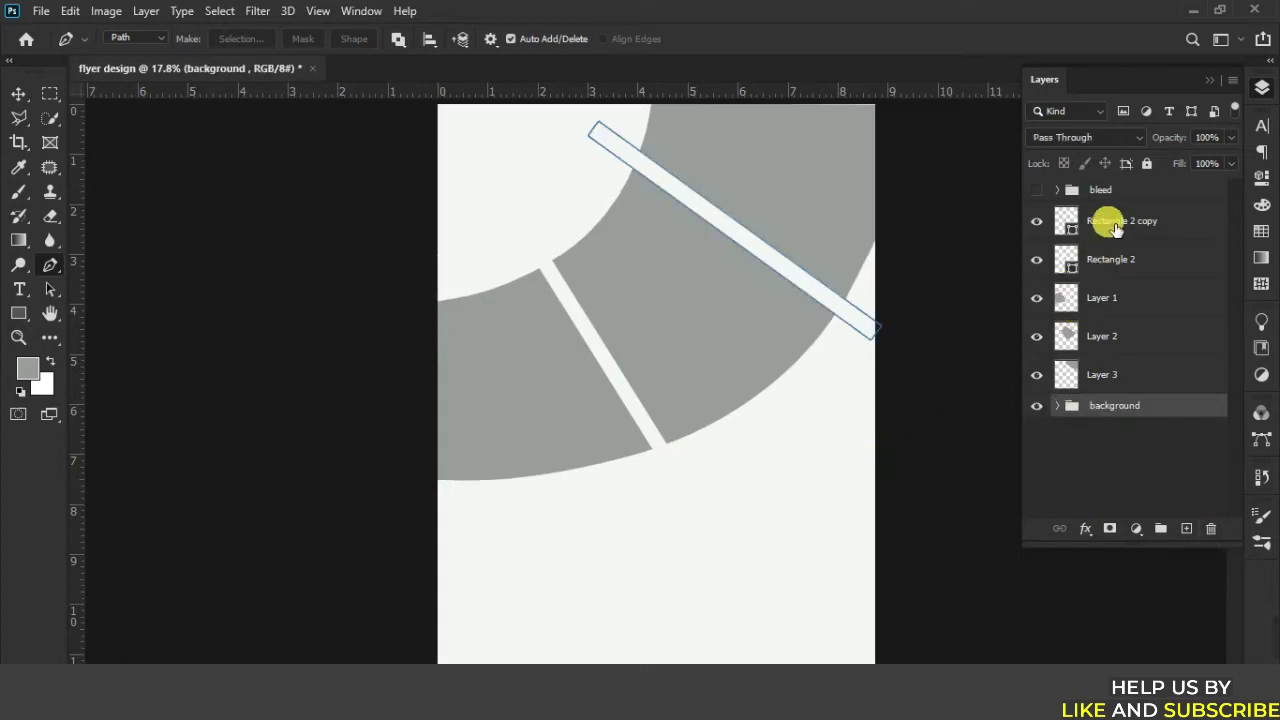
pyautogui.click(1212, 530)
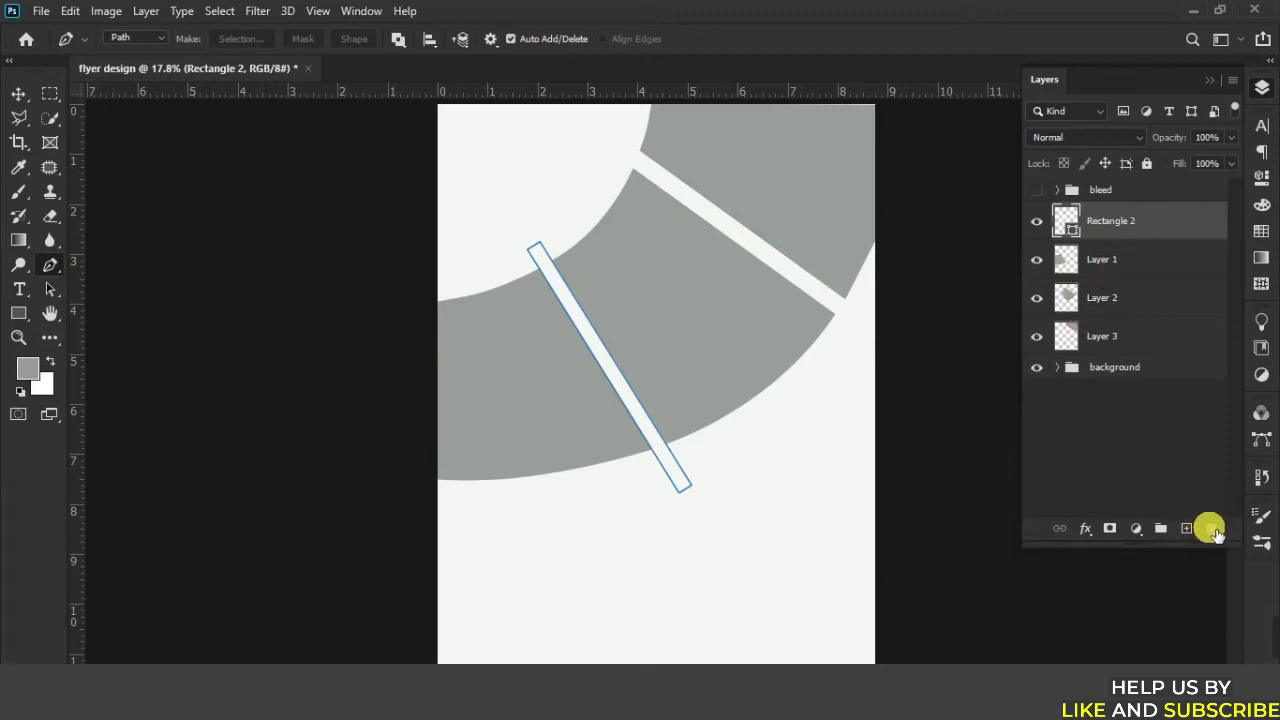
pyautogui.click(1211, 530)
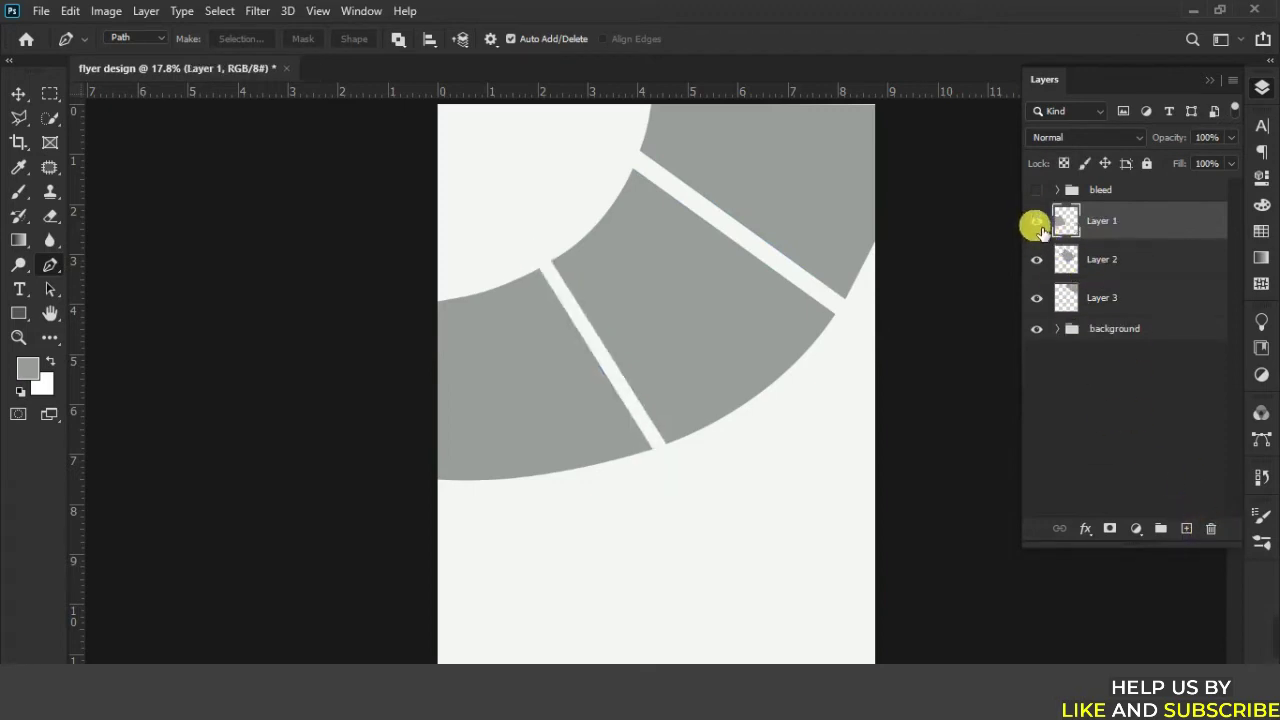
pyautogui.click(1037, 222)
pyautogui.click(1038, 260)
pyautogui.click(1037, 298)
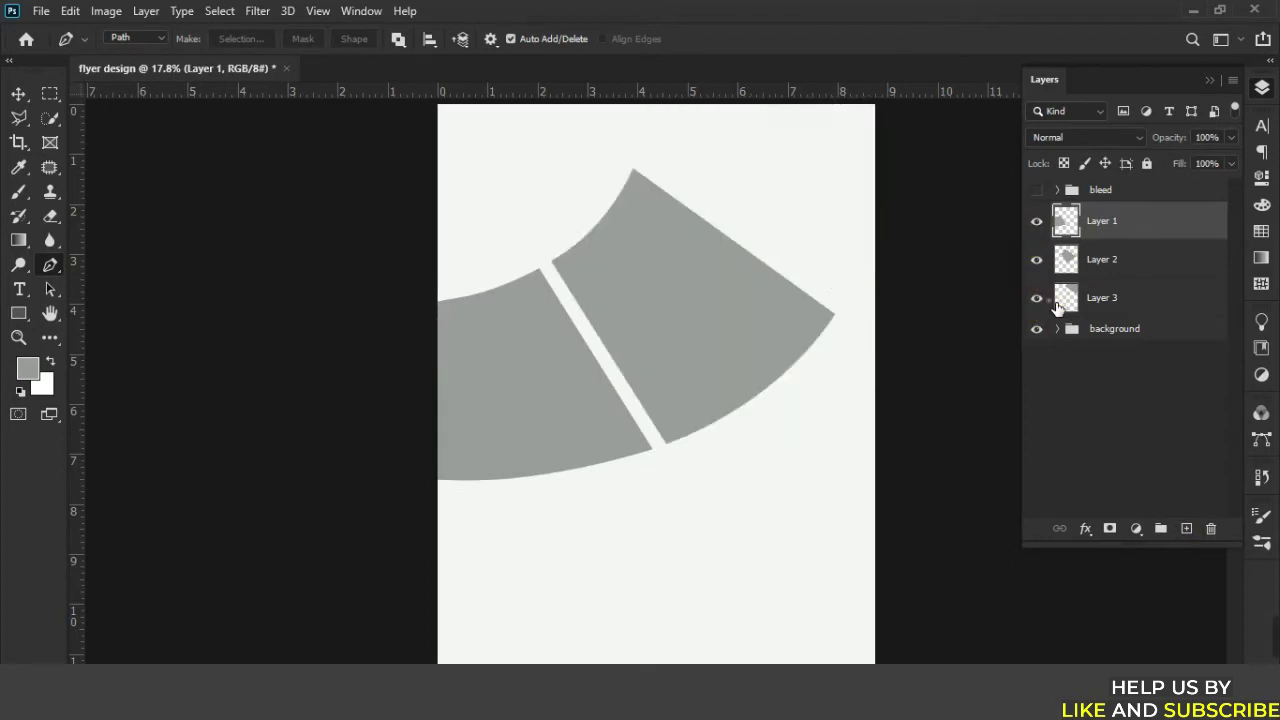
pyautogui.click(834, 197)
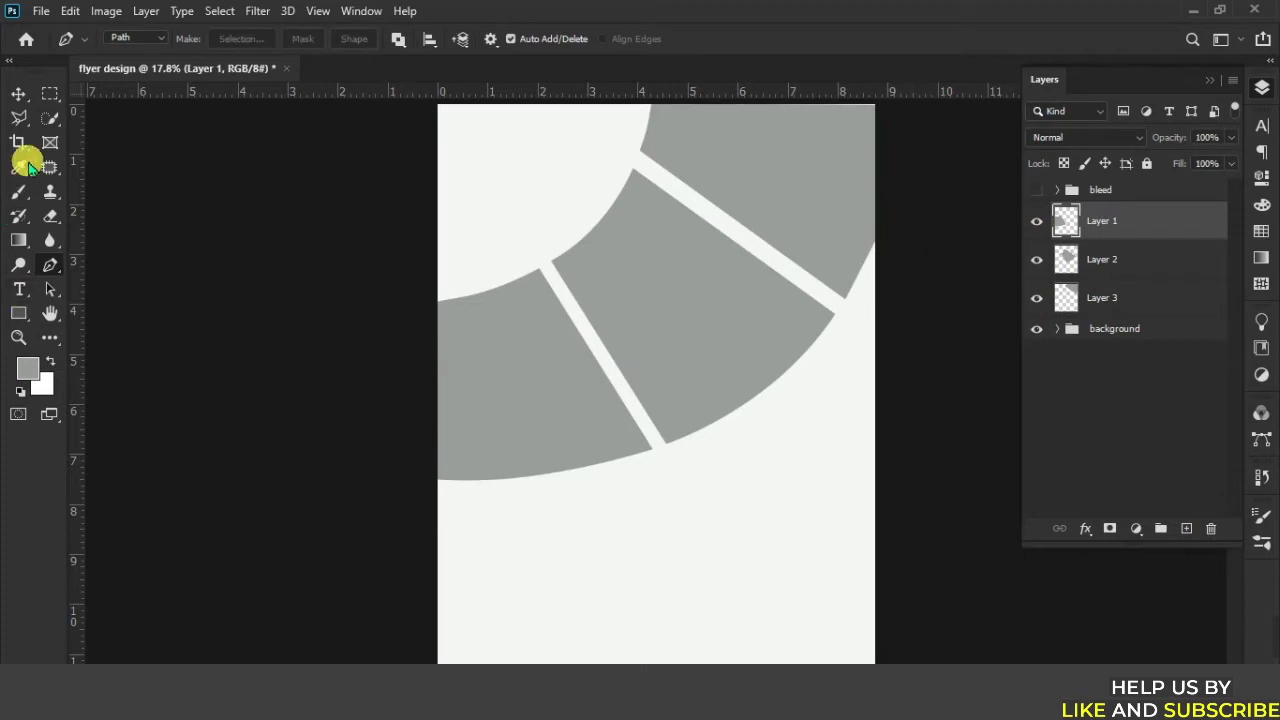
pyautogui.click(18, 93)
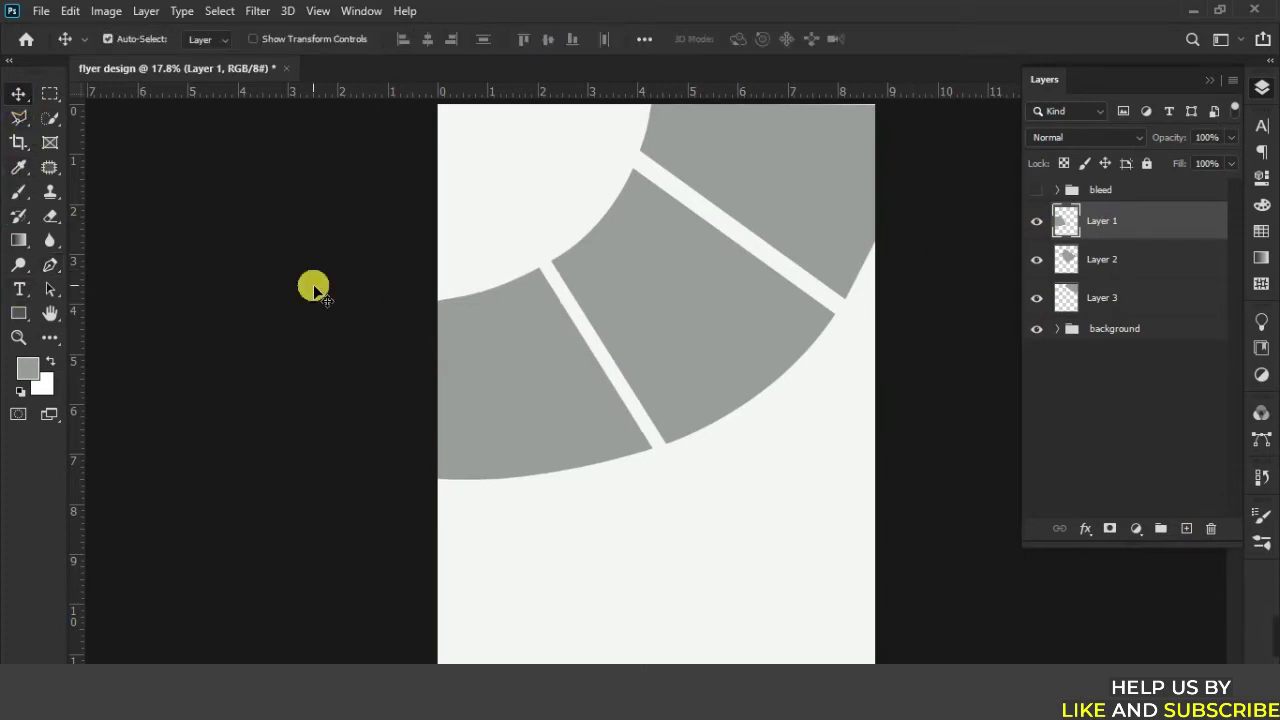
pyautogui.hotkey('shift', 'Up')
# Undo the last nudge and shift the top segment on Layer 3 up slightly.
pyautogui.hotkey('ctrl', 'z')
pyautogui.click(752, 185)
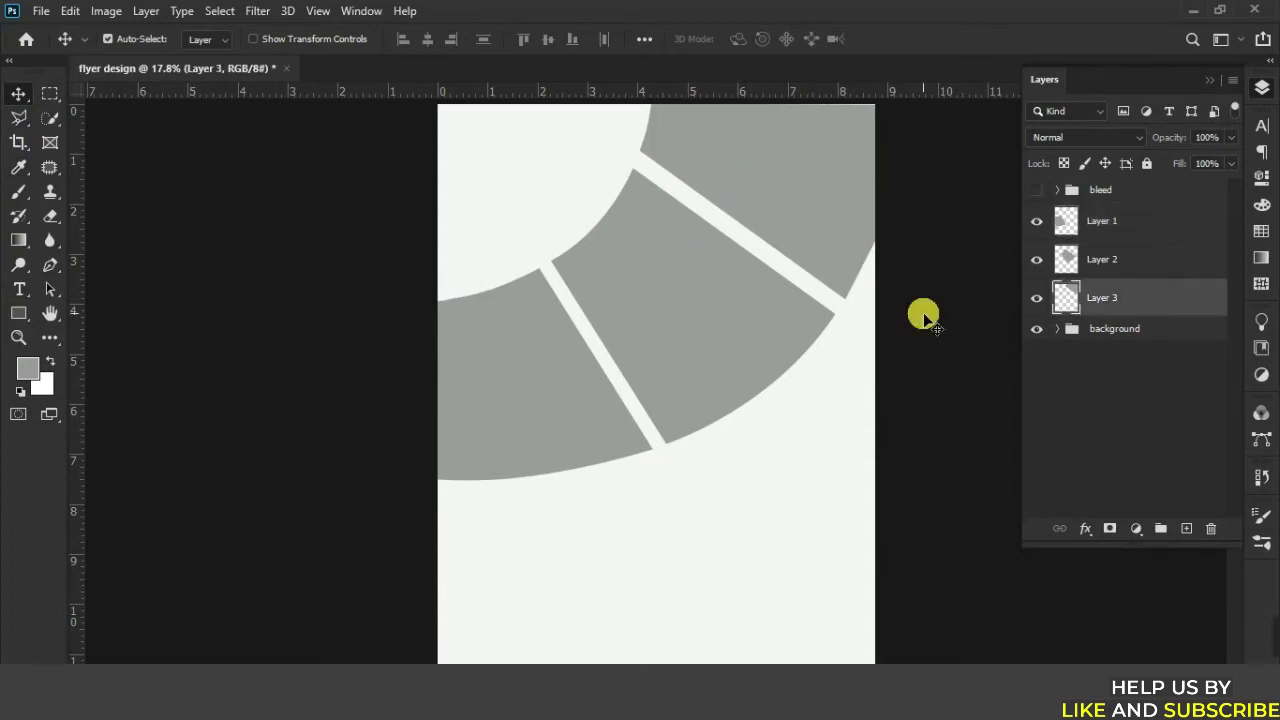
pyautogui.hotkey('shift', 'Up')
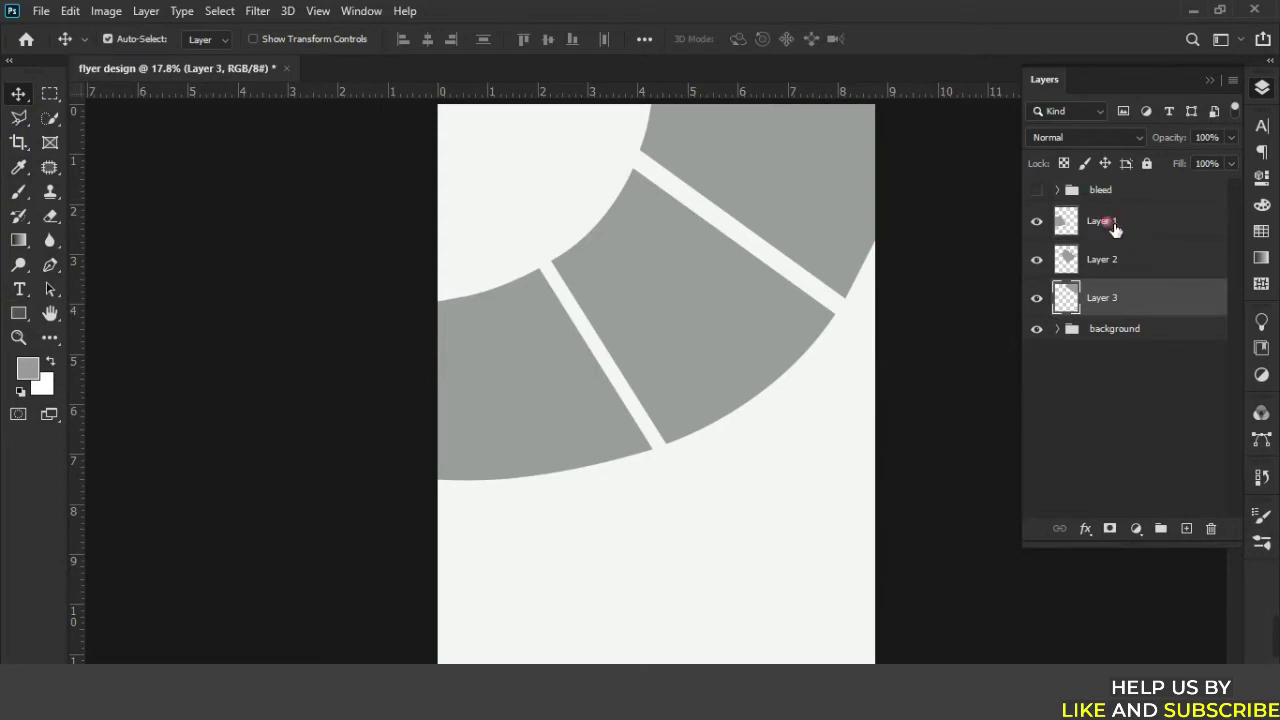
# Rename Layer 1, Layer 2 and Layer 3 to Image o1, Image 02 and Image 03.
pyautogui.doubleClick(1105, 221)
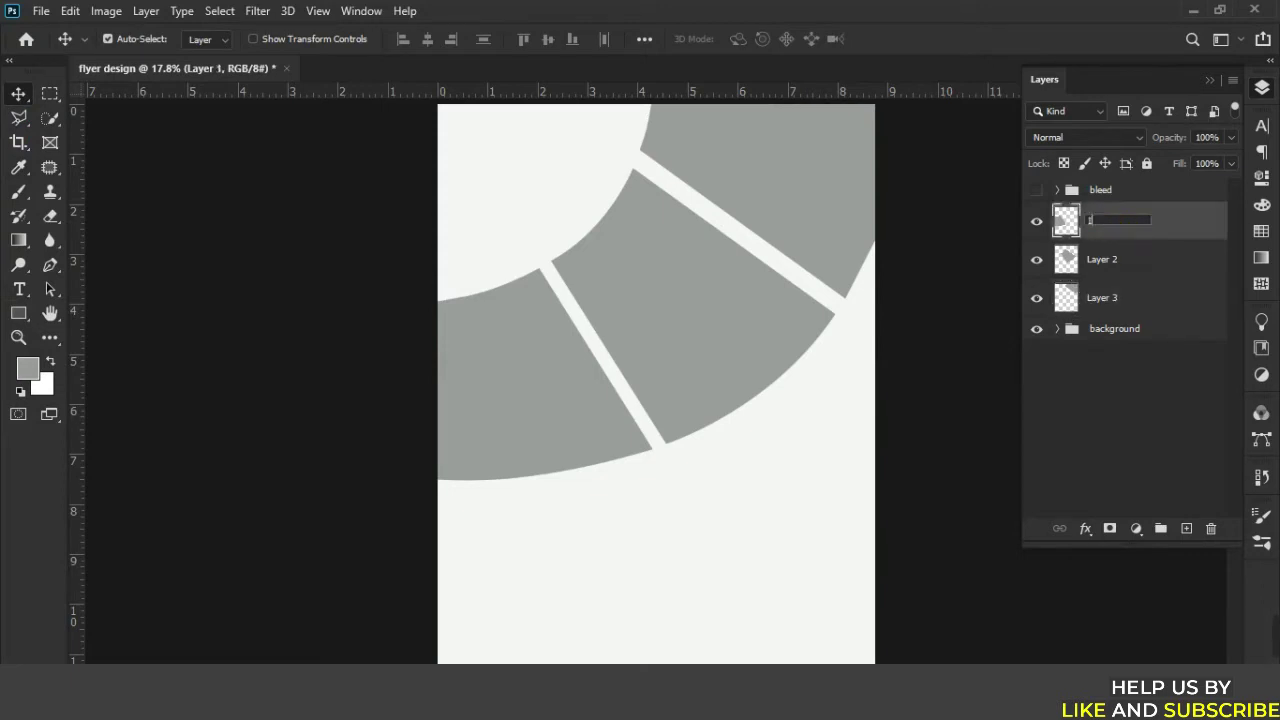
pyautogui.write('Image of')
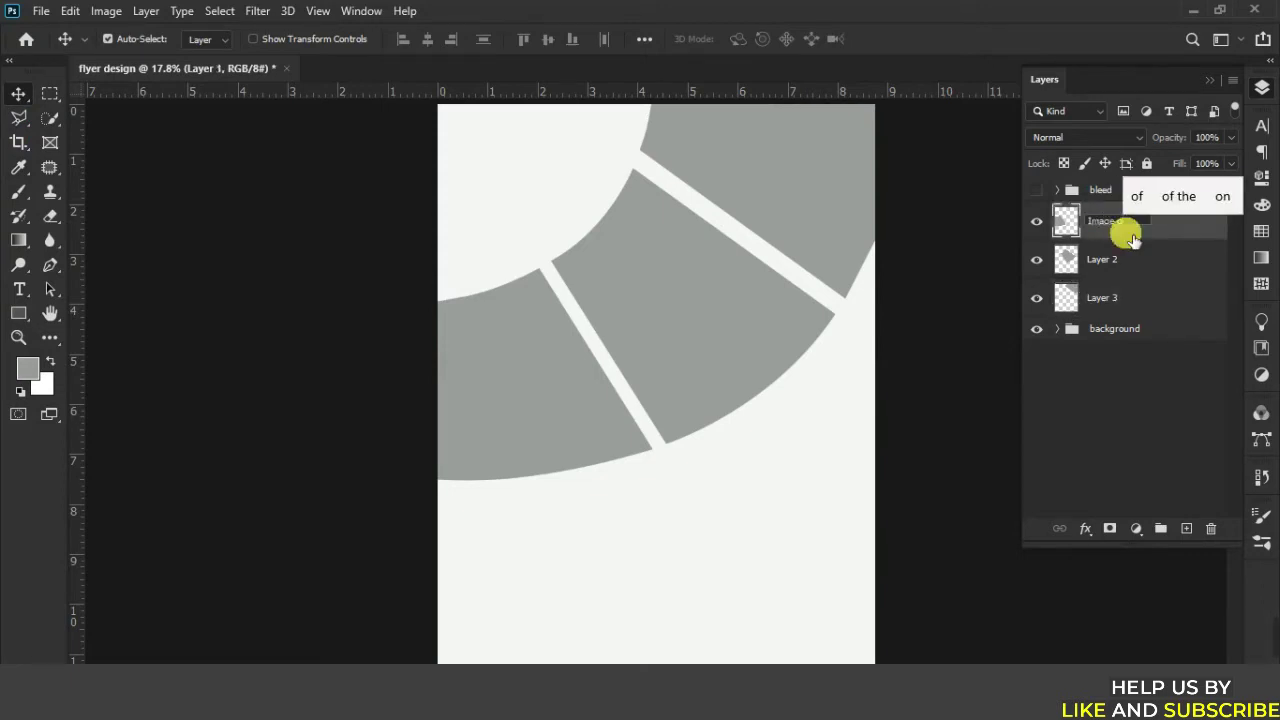
pyautogui.press('Return')
pyautogui.click(1113, 268)
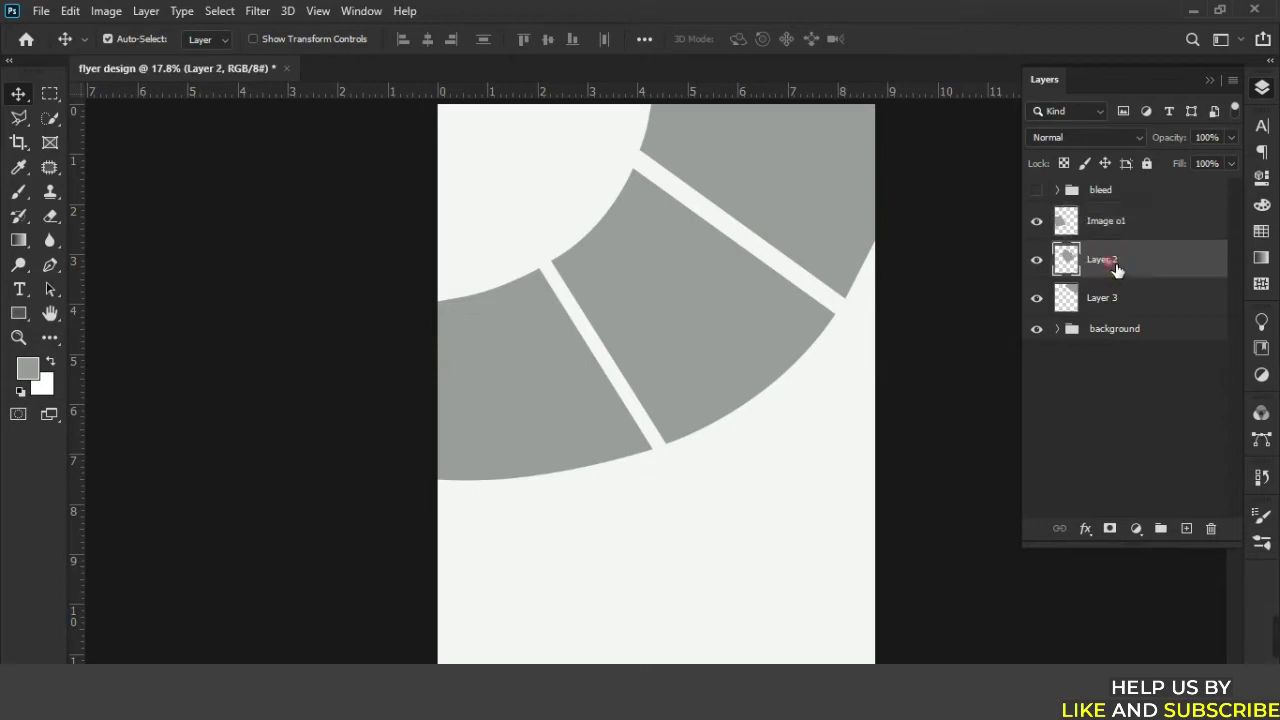
pyautogui.write('Image')
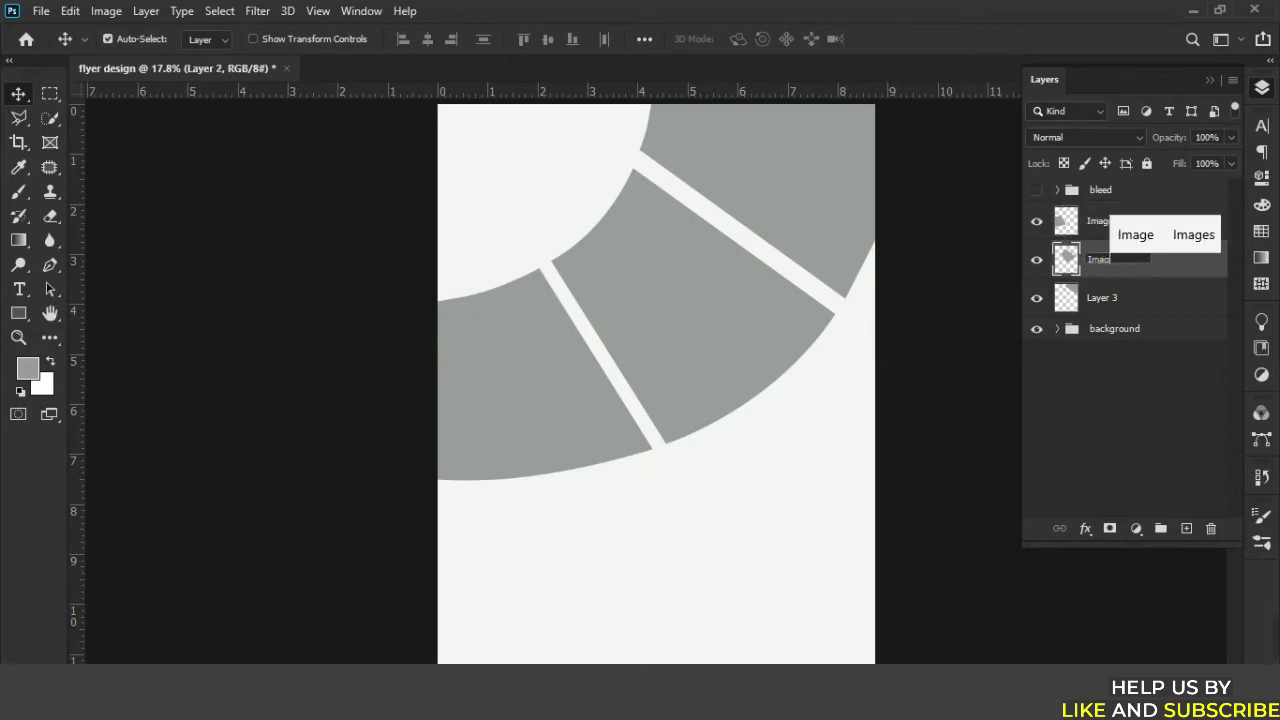
pyautogui.write(' 0')
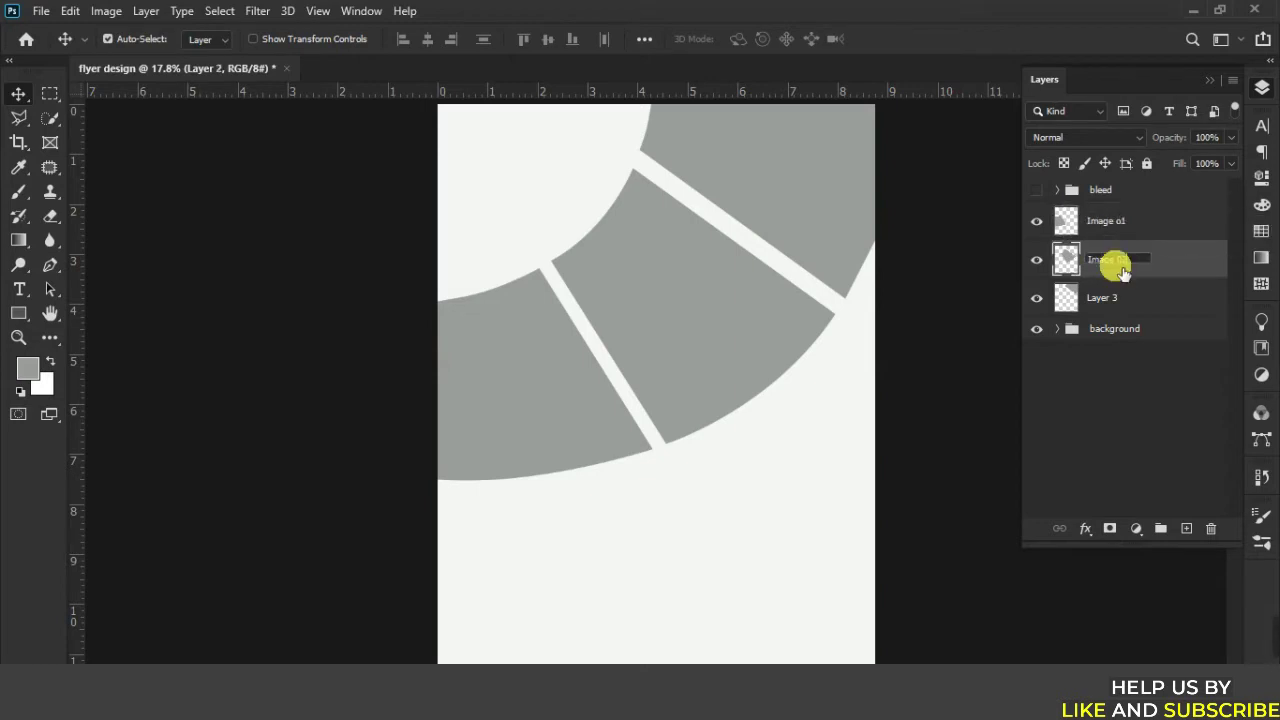
pyautogui.write('2')
pyautogui.click(1114, 290)
pyautogui.doubleClick(1104, 297)
pyautogui.write('Im')
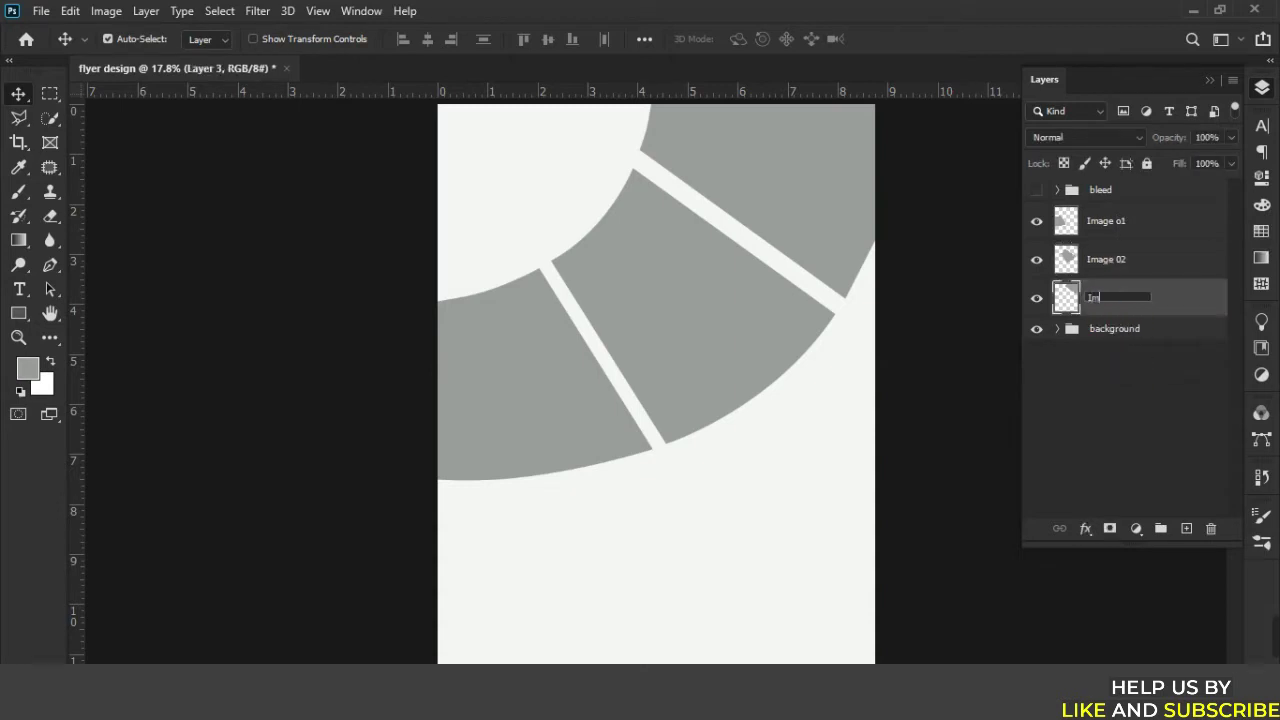
pyautogui.write('age 03')
# Group Image o1, Image 02 and Image 03, undoing an accidental move below the background.
pyautogui.click(1123, 432)
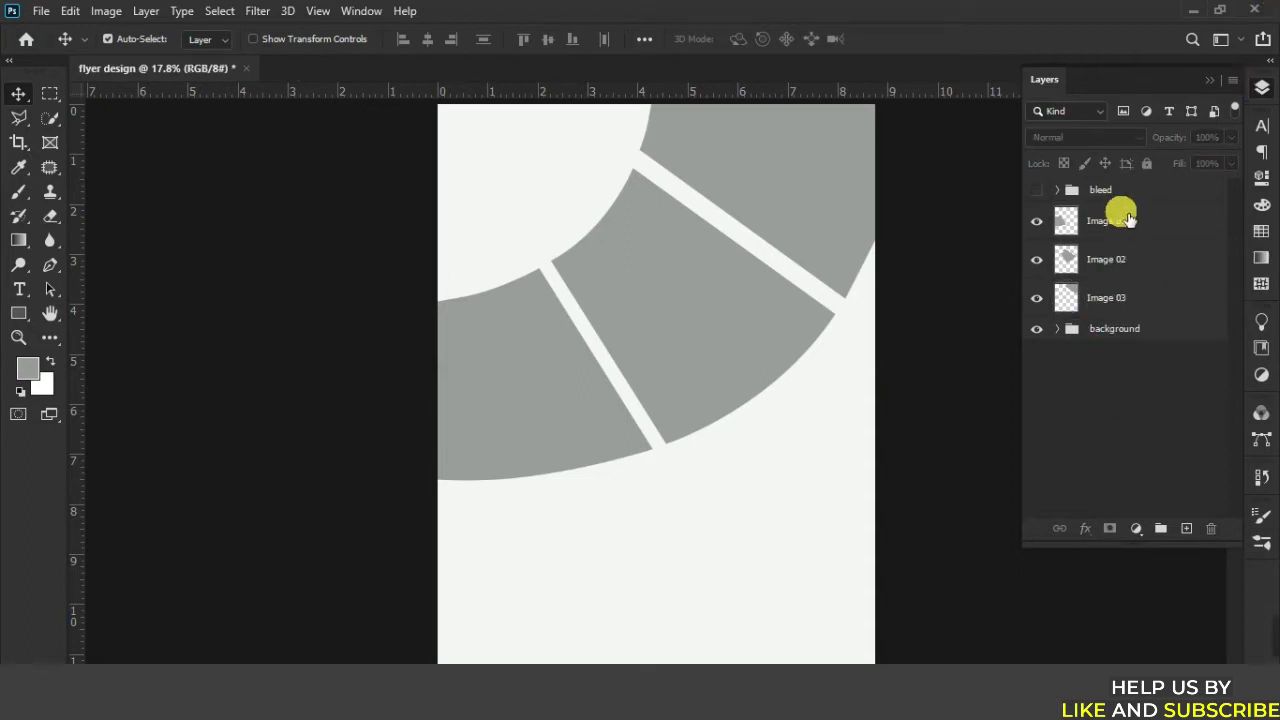
pyautogui.click(1125, 220)
pyautogui.keyDown('shift'); pyautogui.click(1125, 297); pyautogui.keyUp('shift')
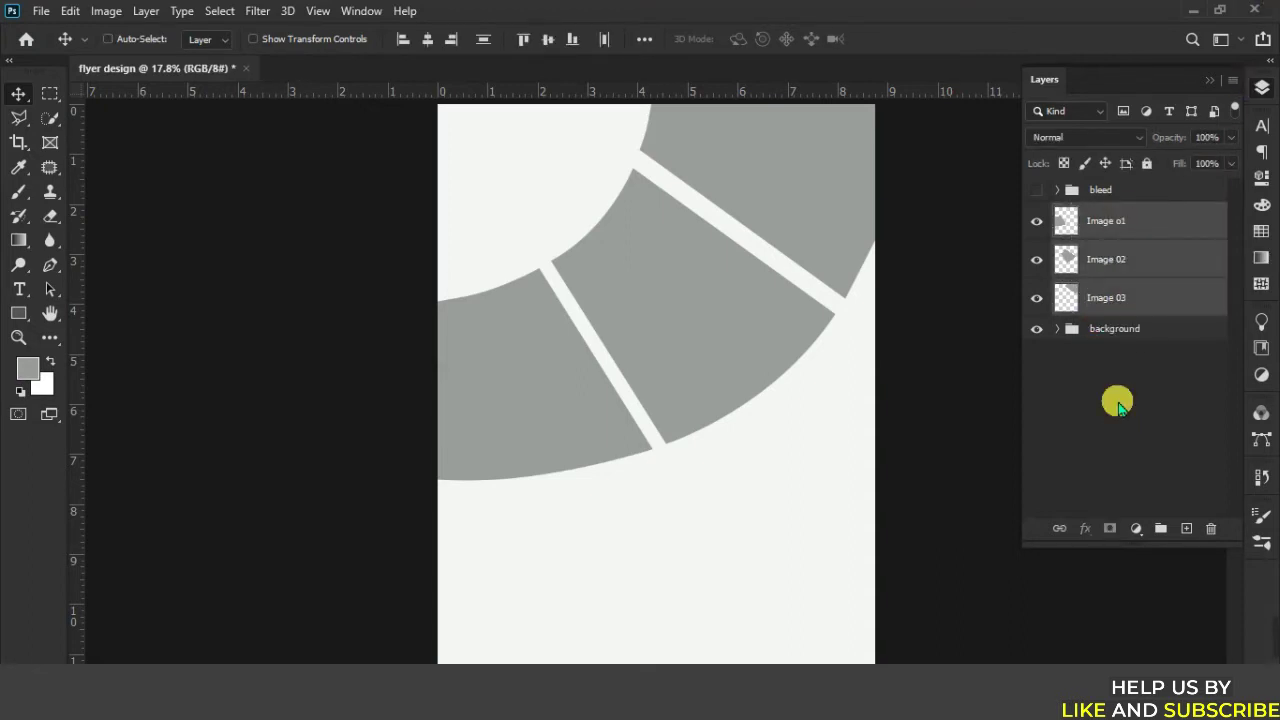
pyautogui.hotkey('ctrl', 'g')
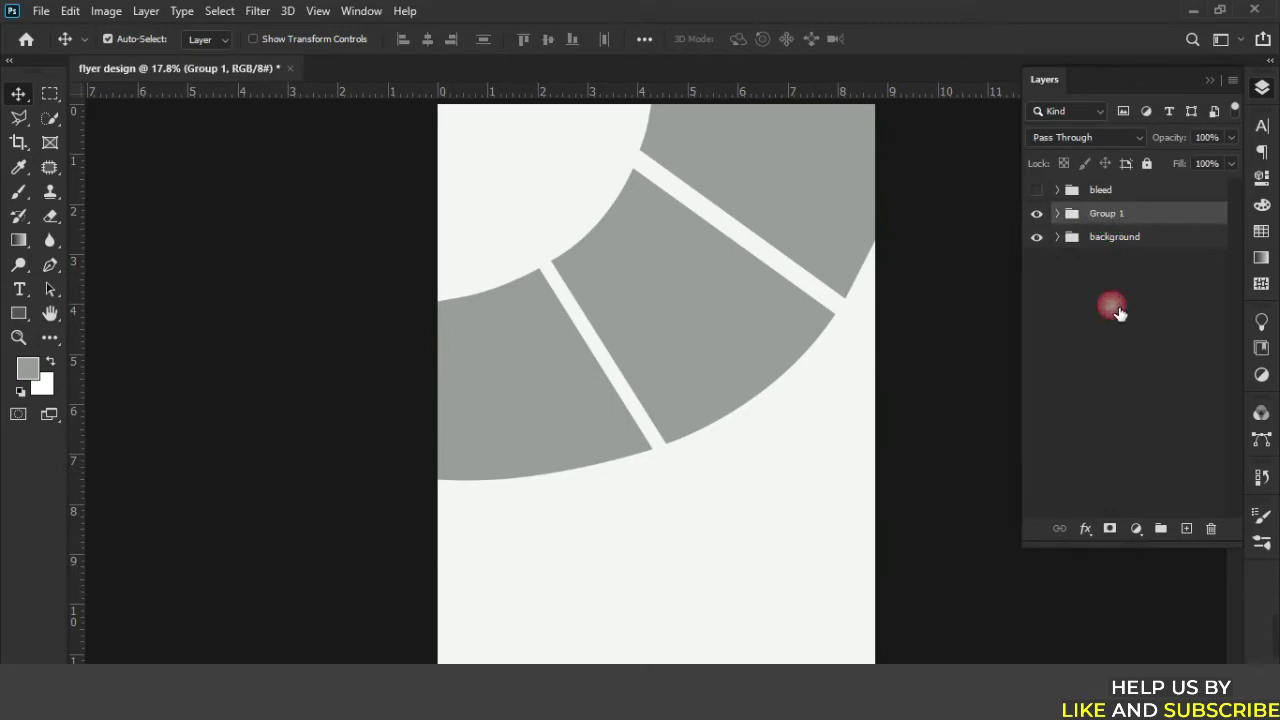
pyautogui.moveTo(1118, 312); pyautogui.dragTo(1100, 271)
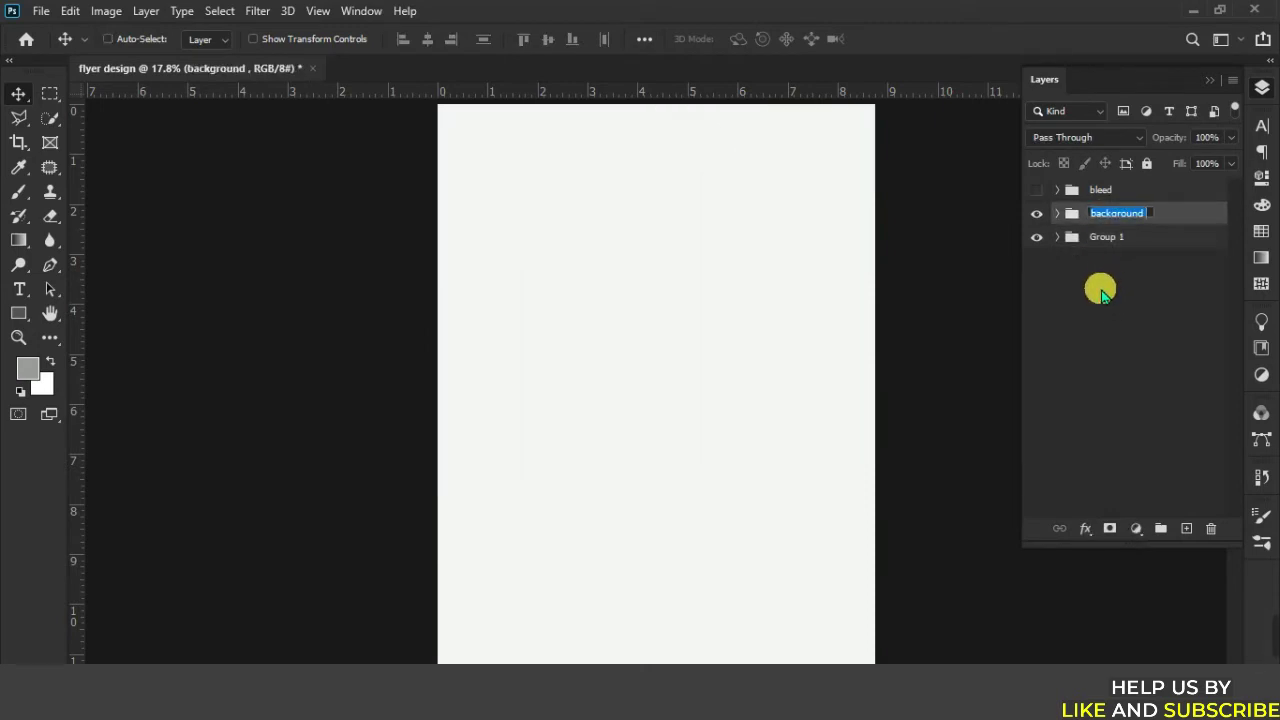
pyautogui.click(1108, 287)
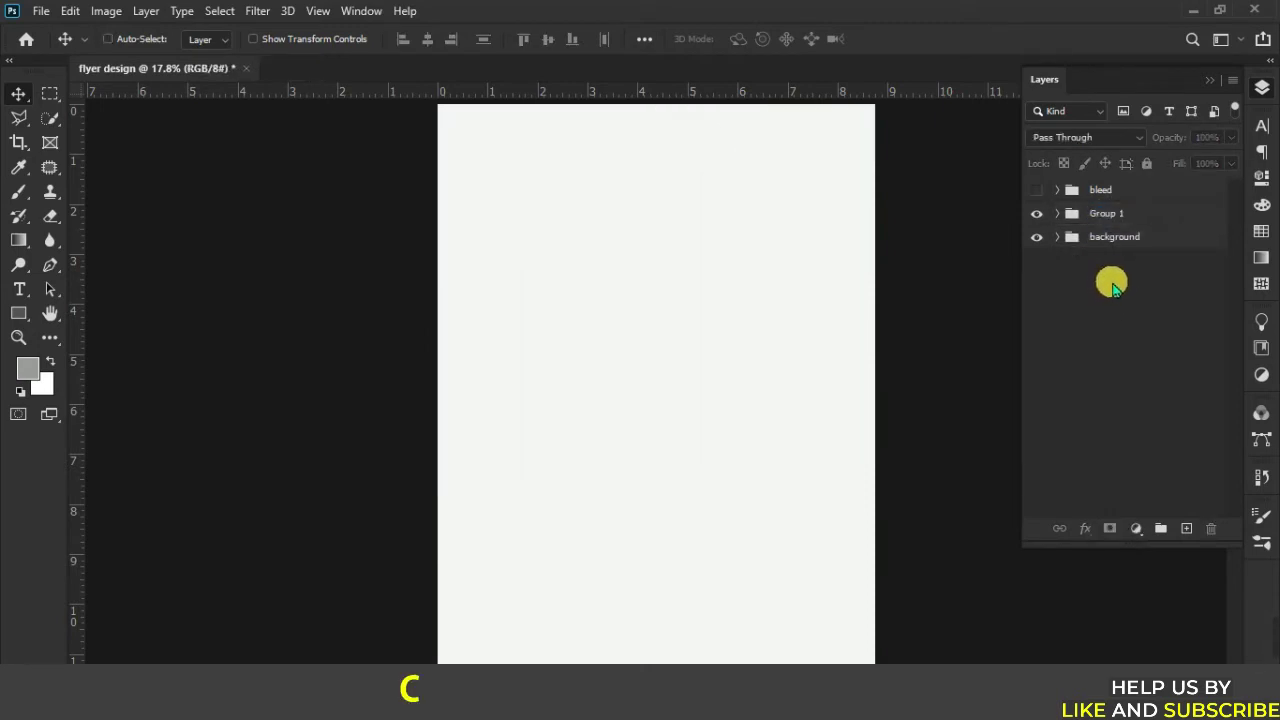
pyautogui.hotkey('ctrl', 'z')
# Rename Group 1 to 'Image place here'.
pyautogui.doubleClick(1112, 215)
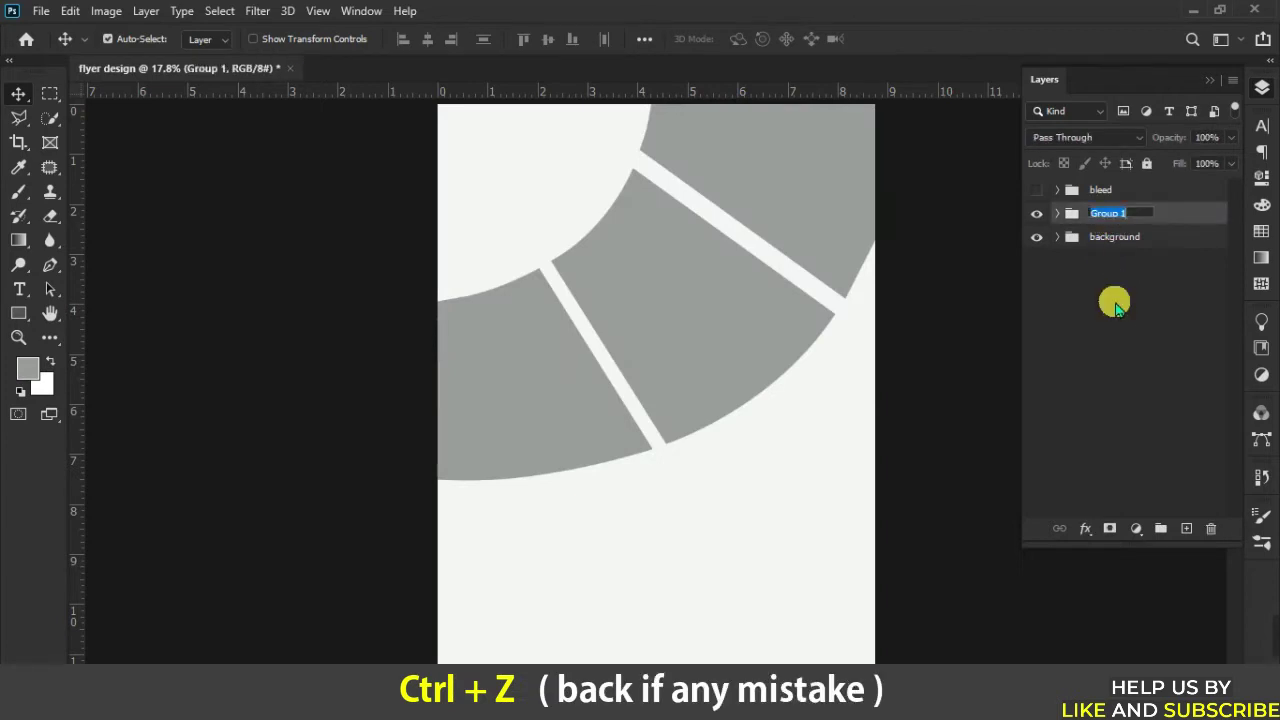
pyautogui.write('Imas')
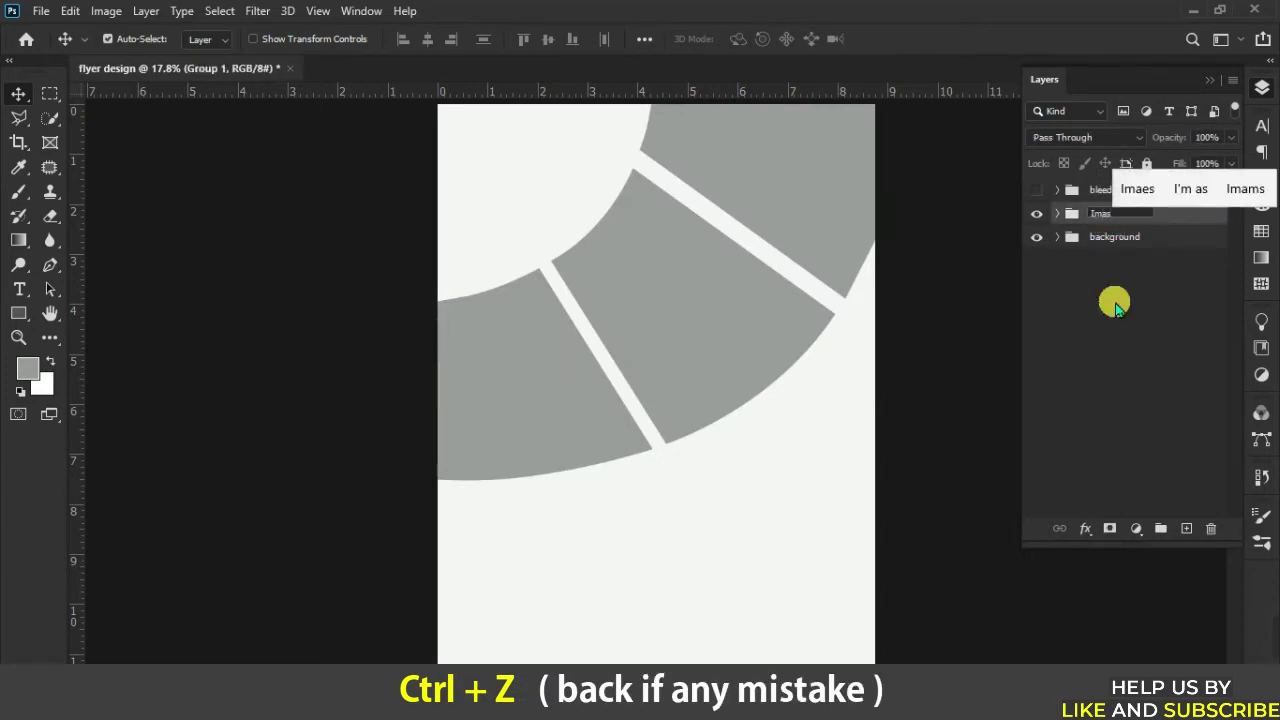
pyautogui.press('BackSpace')
pyautogui.write('ge')
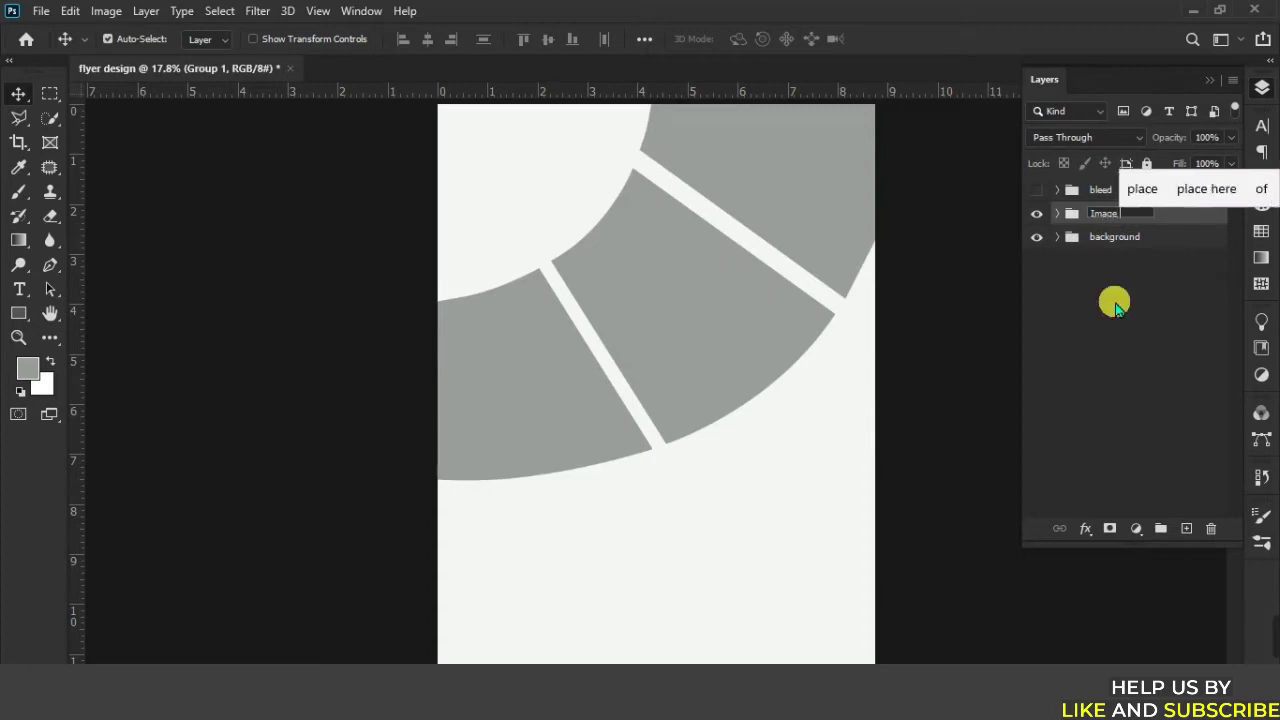
pyautogui.write(' place here')
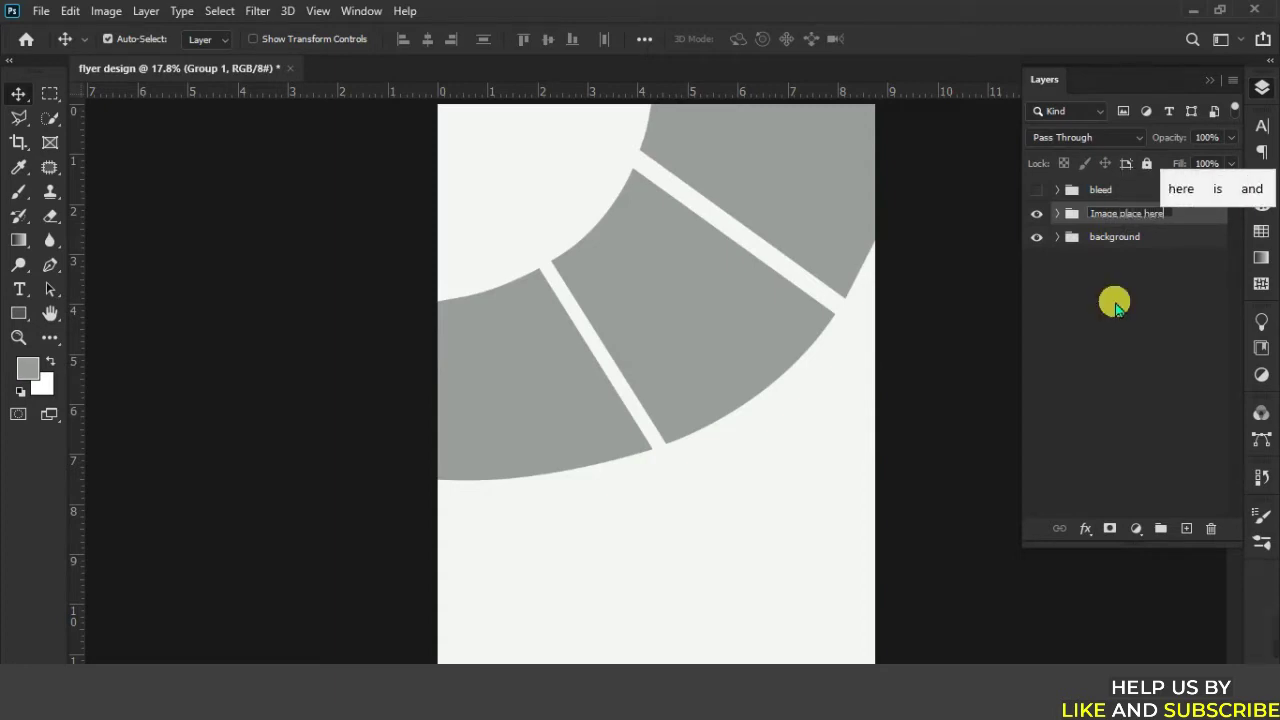
pyautogui.click(1117, 302)
pyautogui.click(1085, 212)
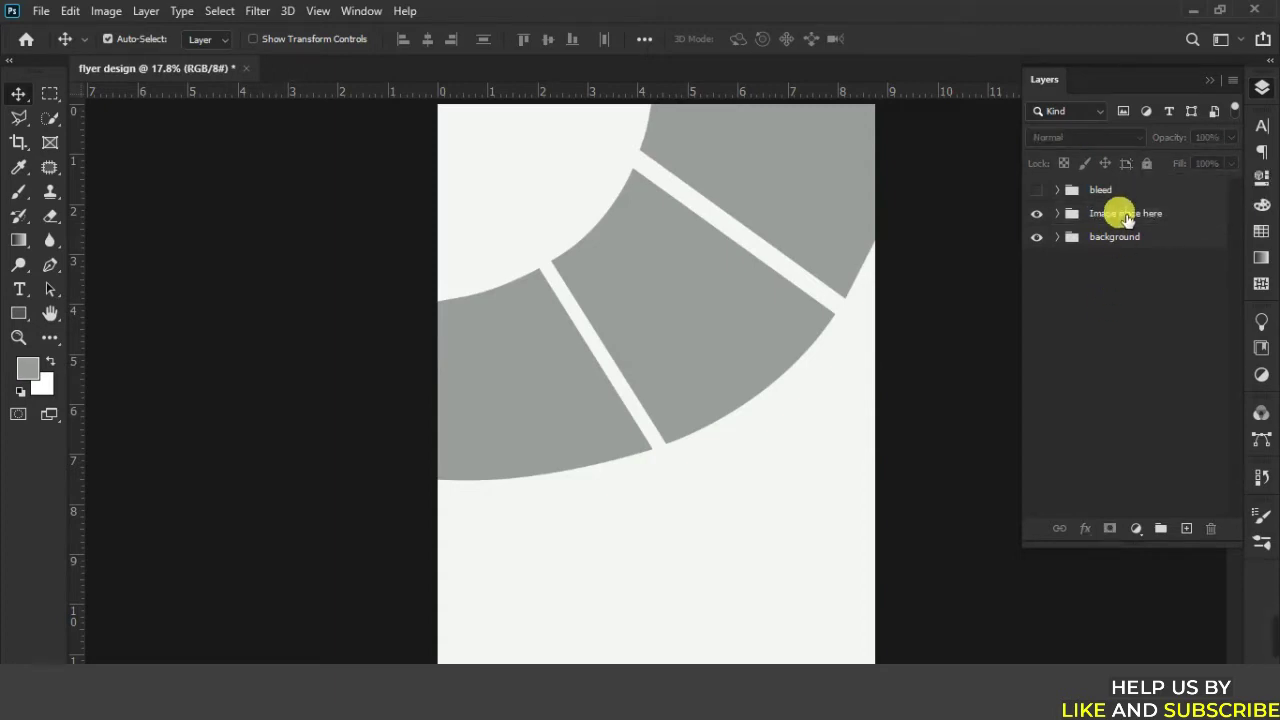
# Expand the Image place here group and drag pexels-andrea-piacquadio-901236.jpg toward the canvas.
pyautogui.click(497, 372)
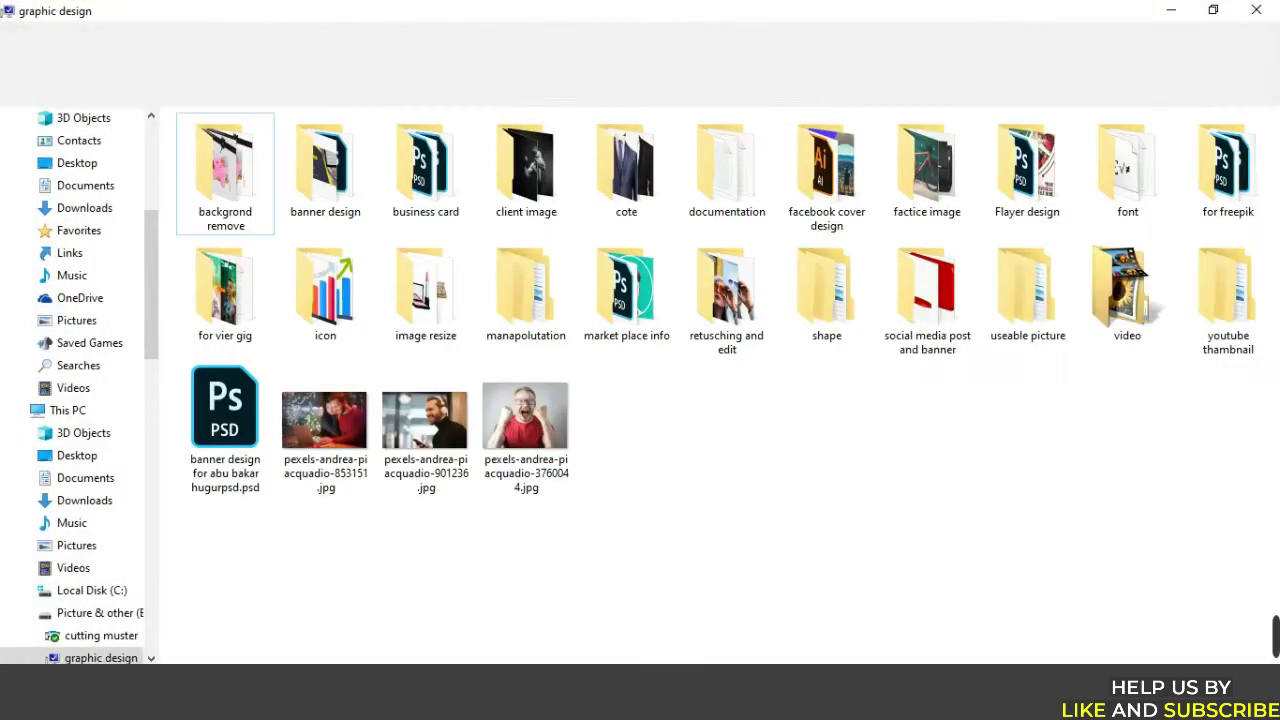
pyautogui.moveTo(425, 470)
pyautogui.mouseDown()
pyautogui.moveTo(355, 700)
pyautogui.moveTo(509, 388)
pyautogui.mouseUp()
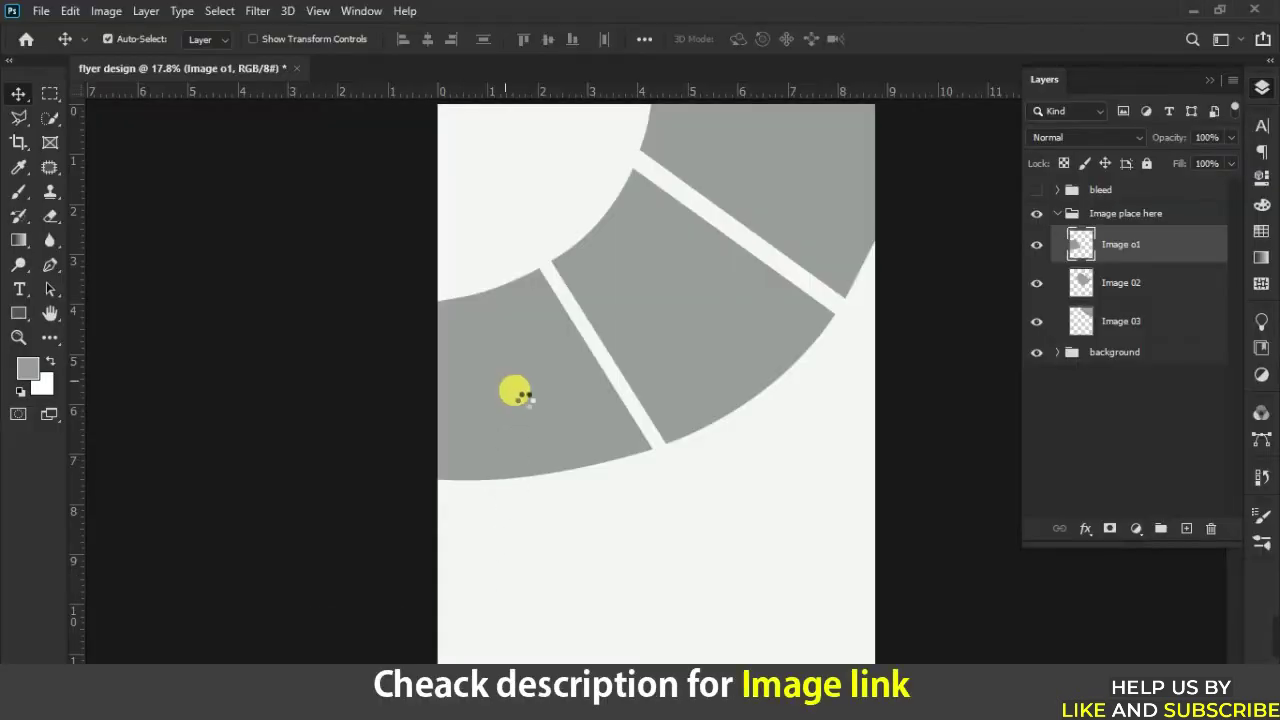
# Place the smiling man with headphones photo, flipped horizontally, scaled and rotated over the arc.
pyautogui.moveTo(513, 390); pyautogui.dragTo(510, 387)
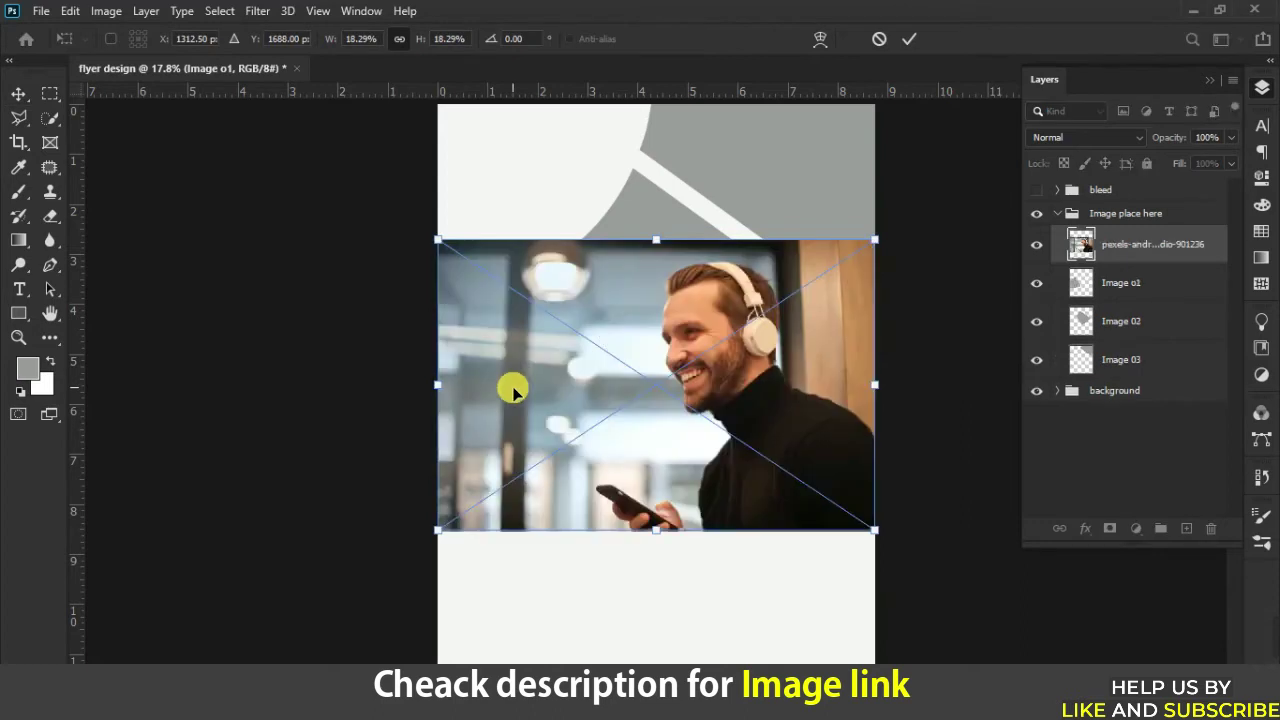
pyautogui.rightClick(590, 333)
pyautogui.click(620, 616)
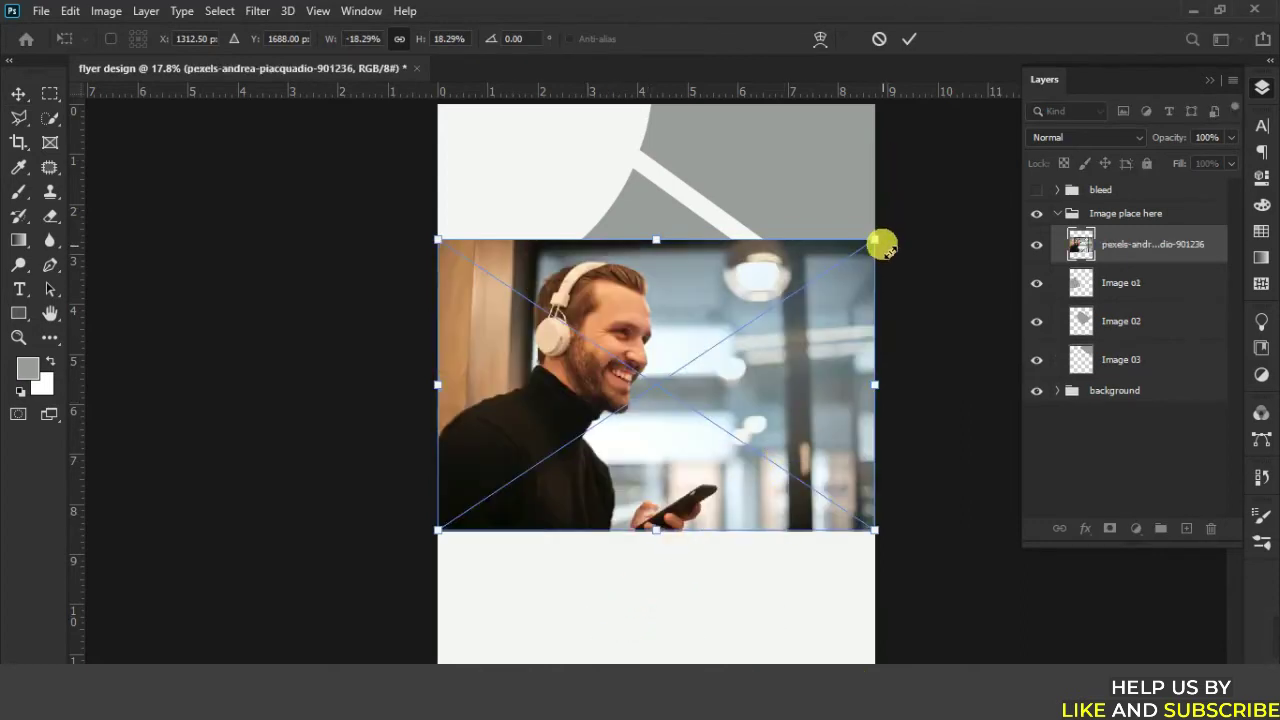
pyautogui.moveTo(855, 272); pyautogui.dragTo(772, 308)
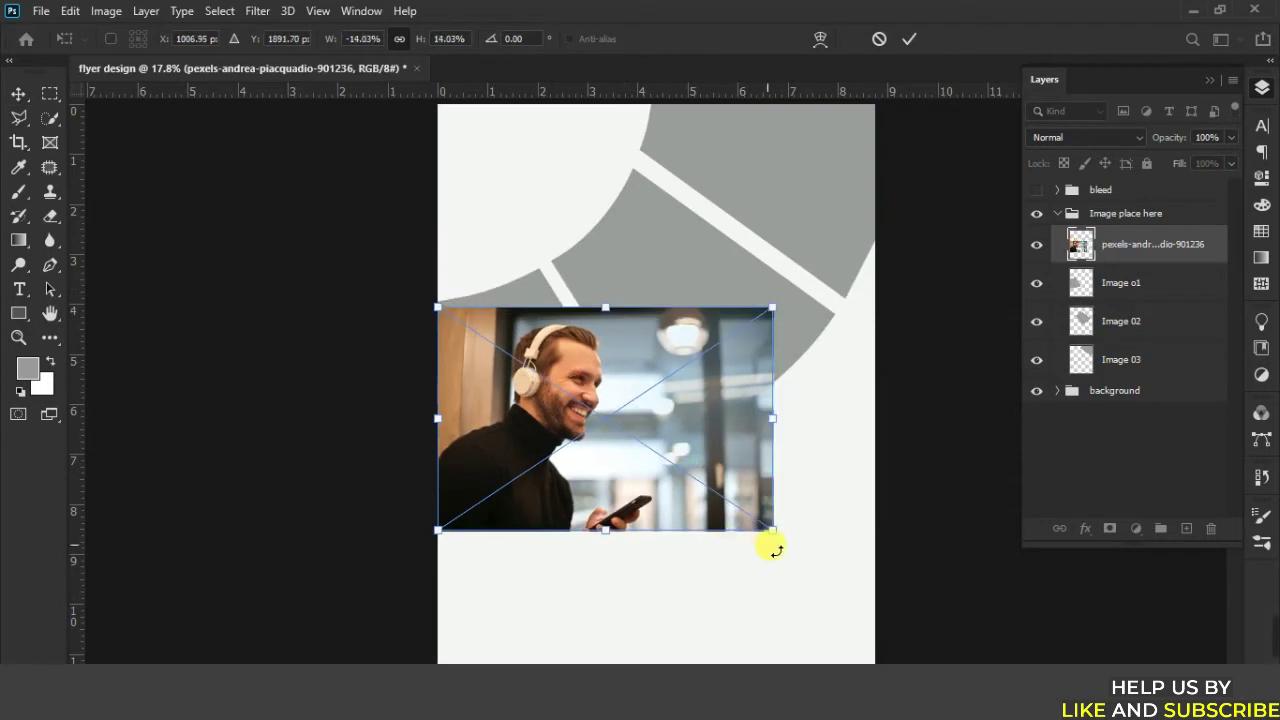
pyautogui.moveTo(800, 551); pyautogui.dragTo(828, 455)
pyautogui.moveTo(545, 449); pyautogui.dragTo(522, 383)
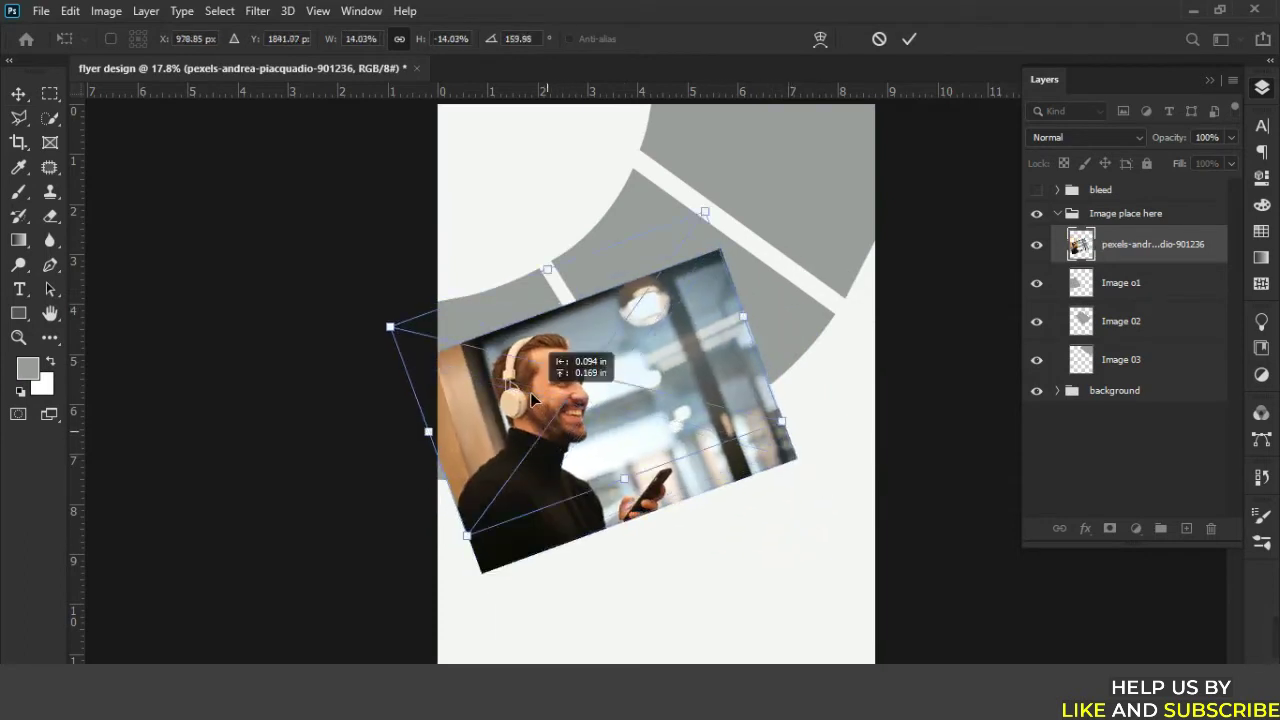
pyautogui.moveTo(823, 416); pyautogui.dragTo(813, 447)
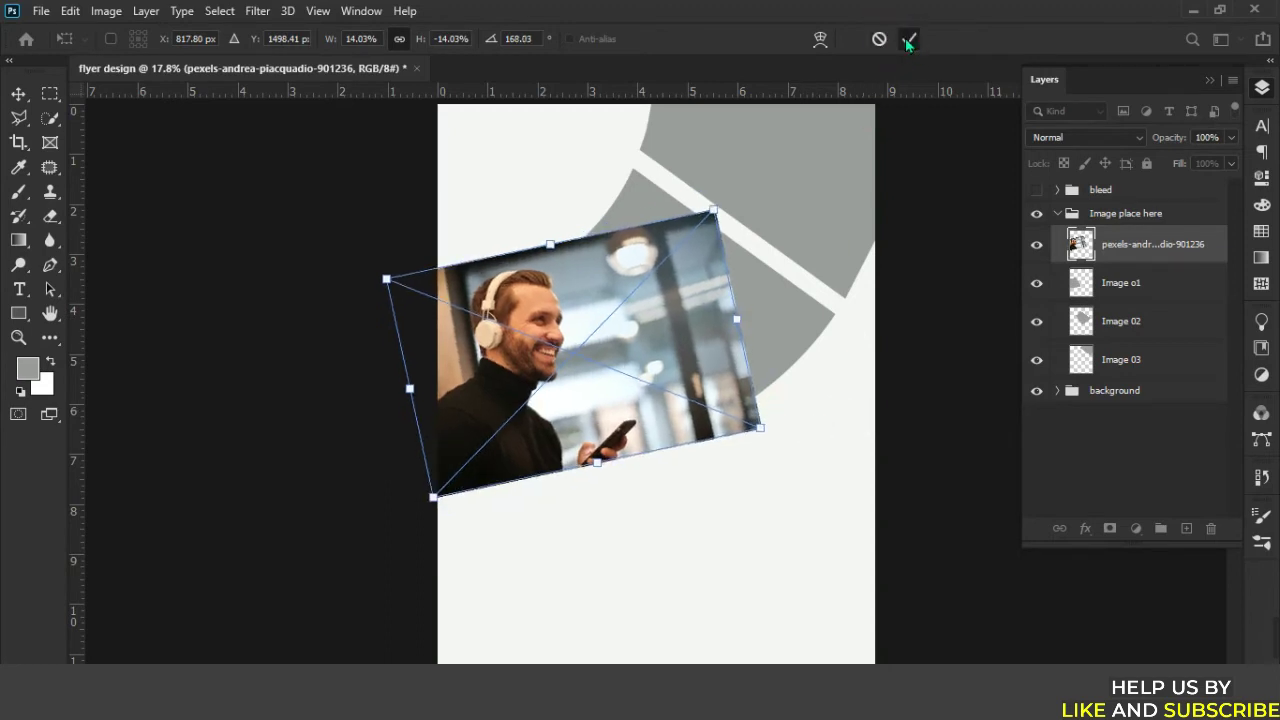
pyautogui.click(907, 40)
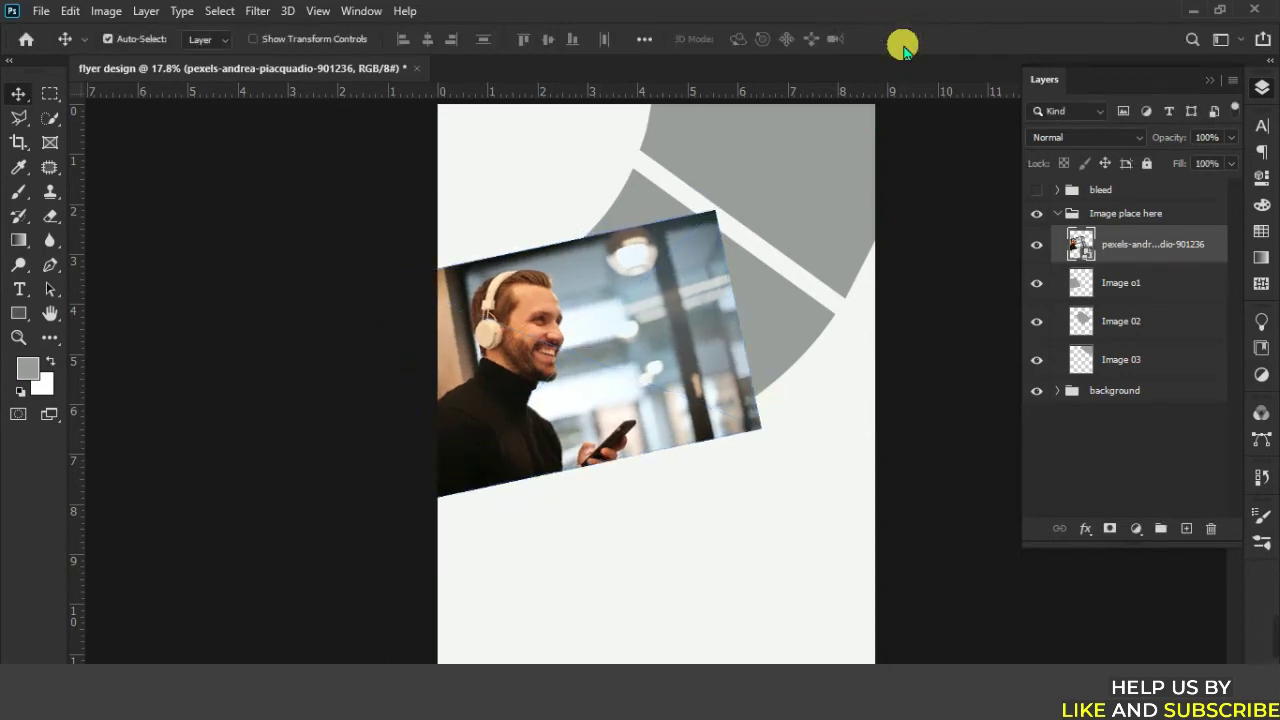
# Clip the photo into the Image o1 wedge and resize, rotate and move it to fit.
pyautogui.rightClick(1143, 249)
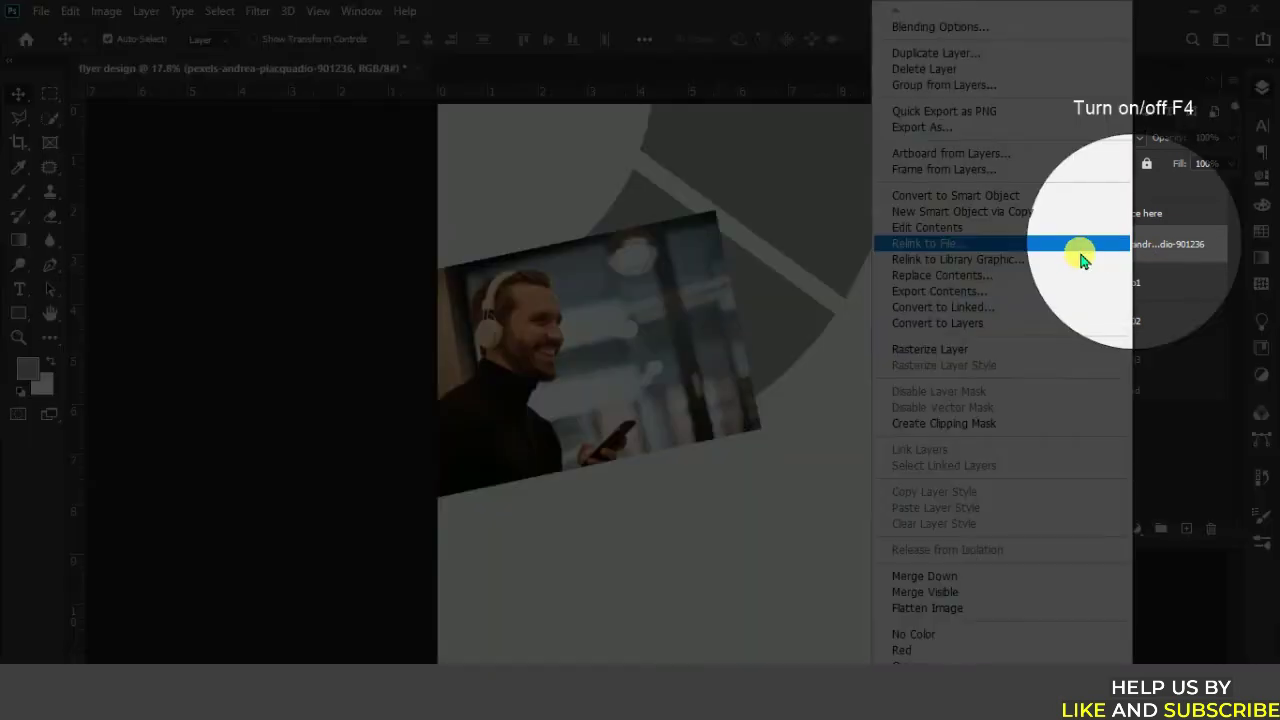
pyautogui.click(943, 424)
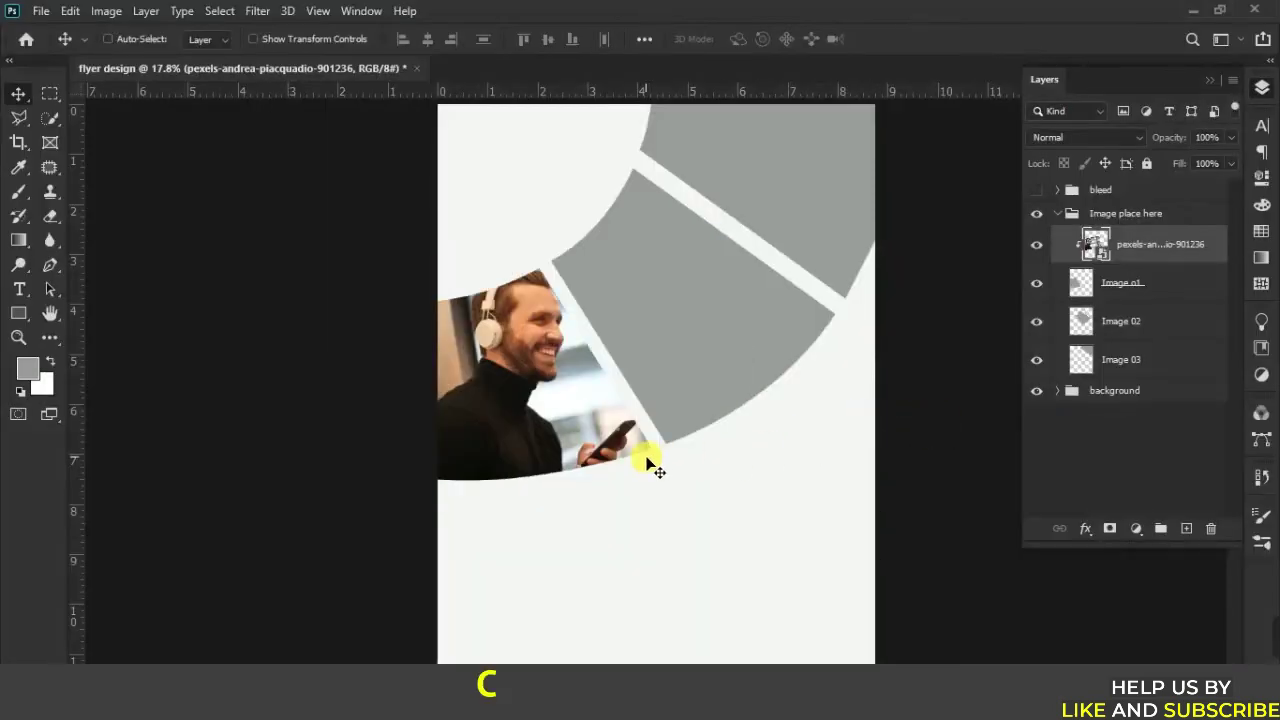
pyautogui.hotkey('ctrl', 't')
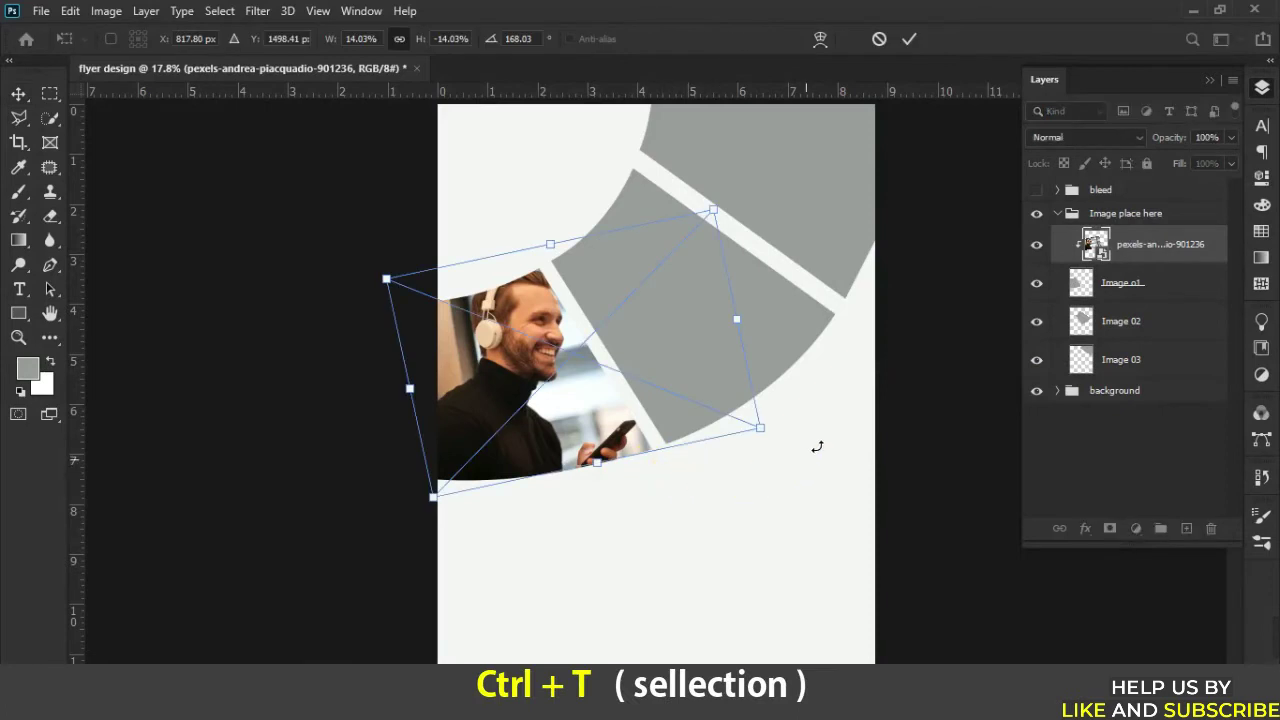
pyautogui.moveTo(817, 446); pyautogui.dragTo(771, 426)
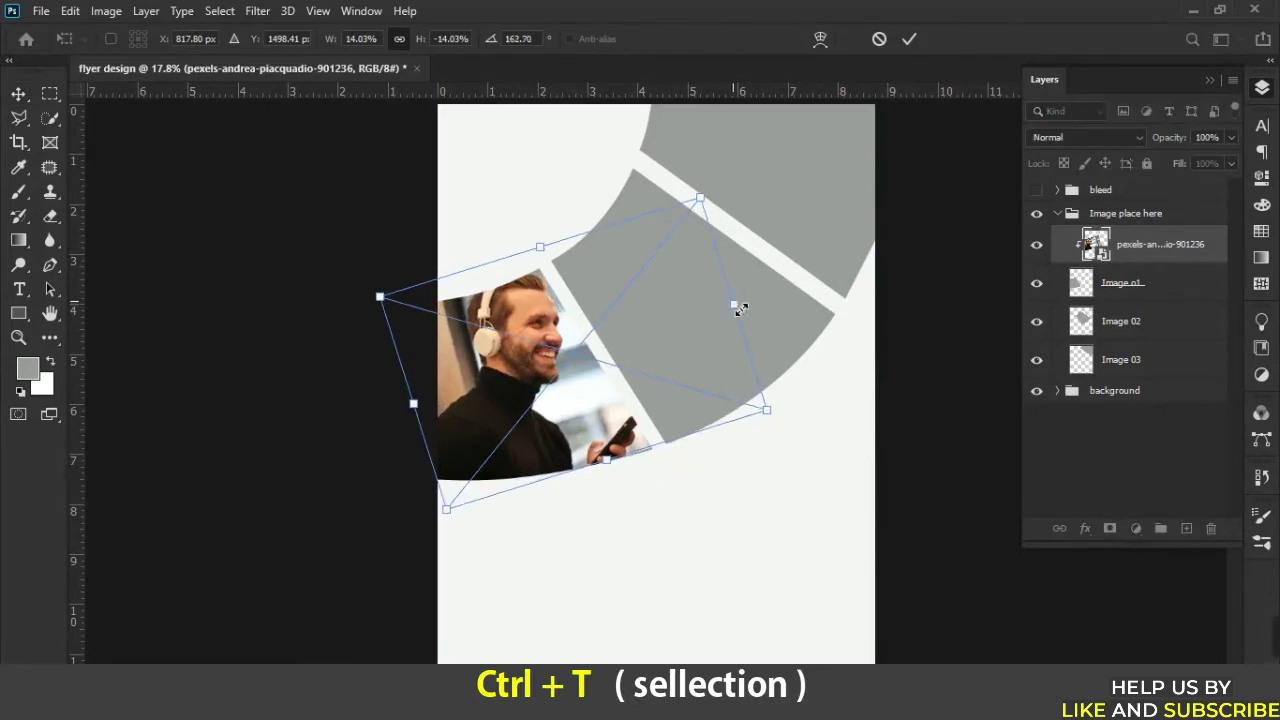
pyautogui.moveTo(740, 309); pyautogui.dragTo(706, 320)
pyautogui.moveTo(586, 451); pyautogui.dragTo(590, 470)
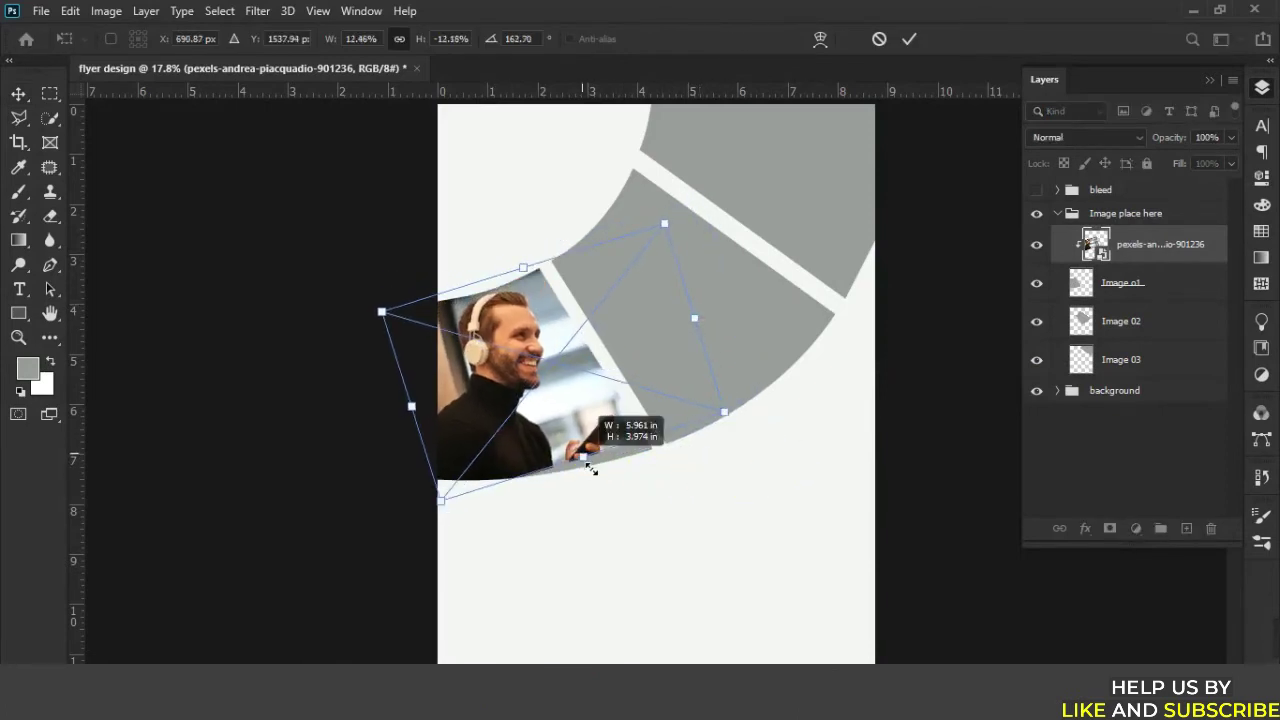
pyautogui.moveTo(786, 446); pyautogui.dragTo(734, 451)
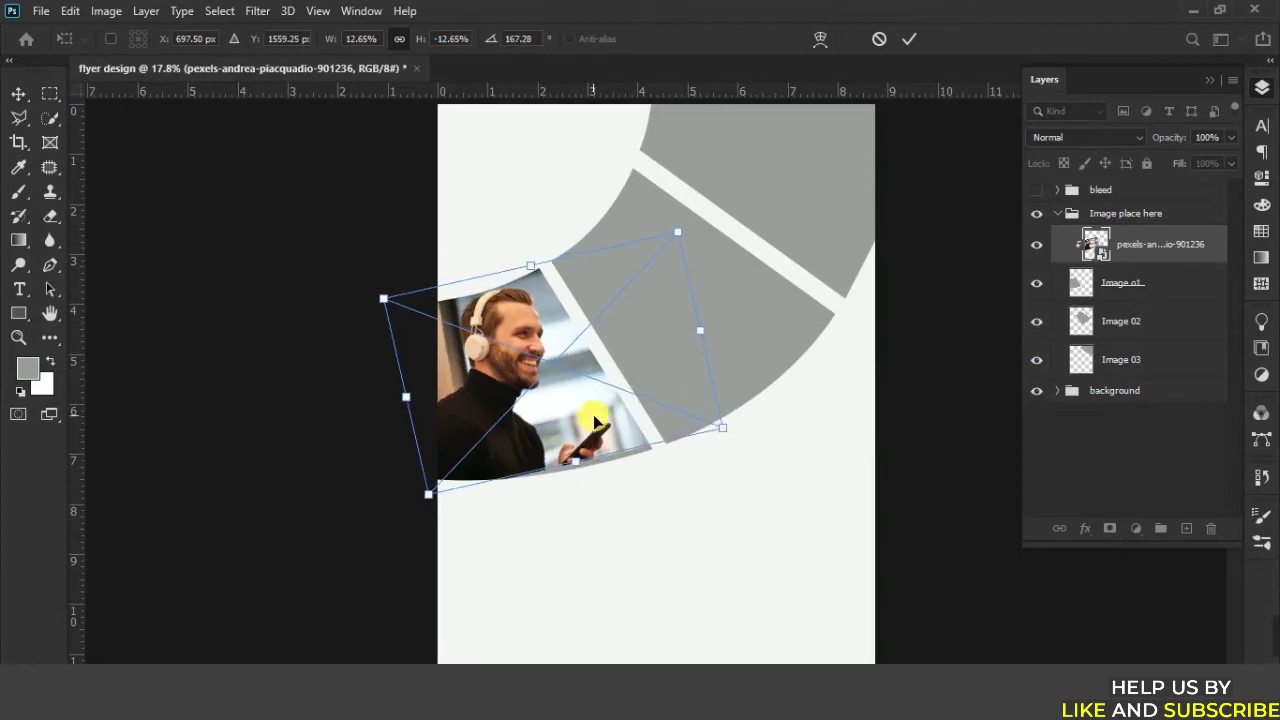
pyautogui.moveTo(586, 465); pyautogui.dragTo(581, 480)
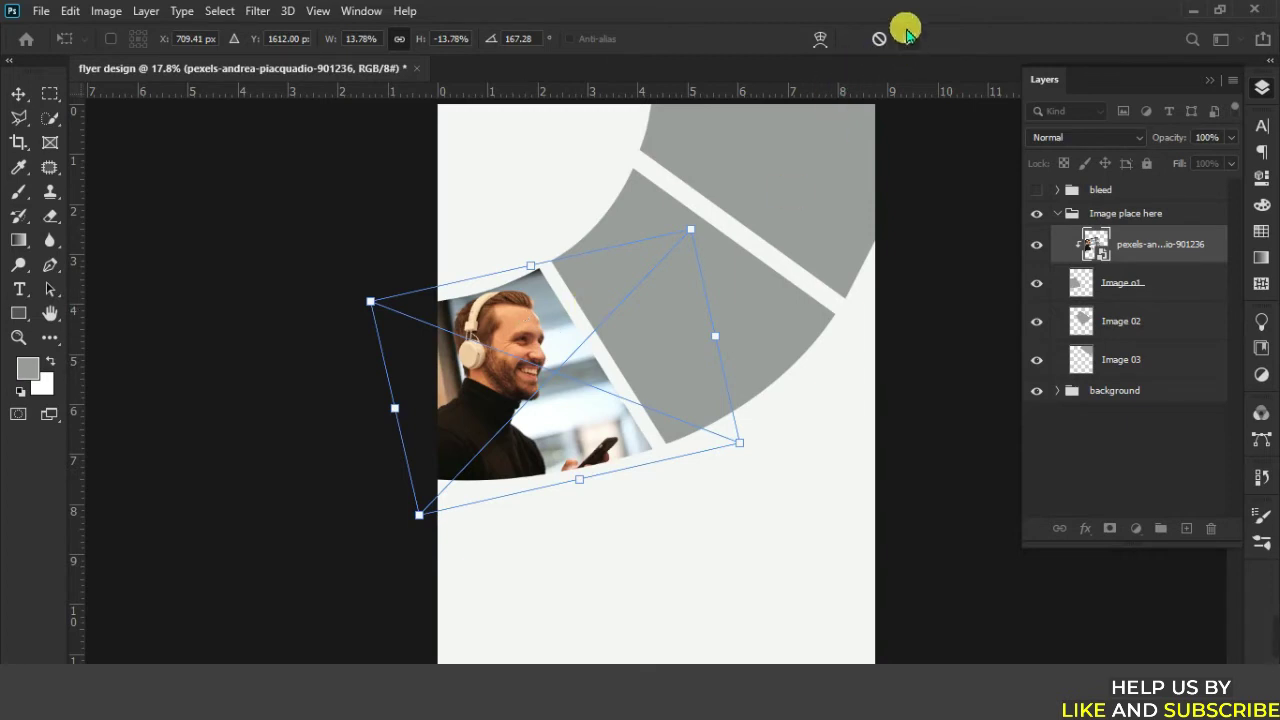
pyautogui.moveTo(467, 407); pyautogui.dragTo(521, 406)
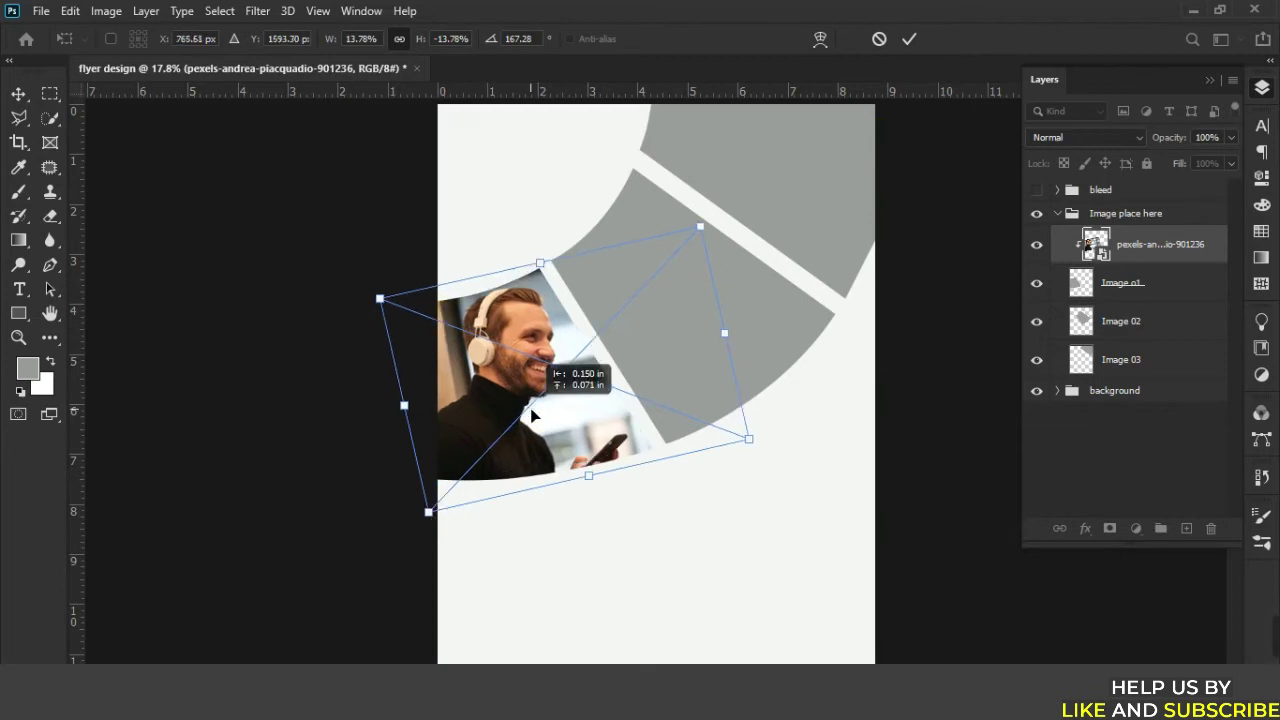
pyautogui.click(909, 38)
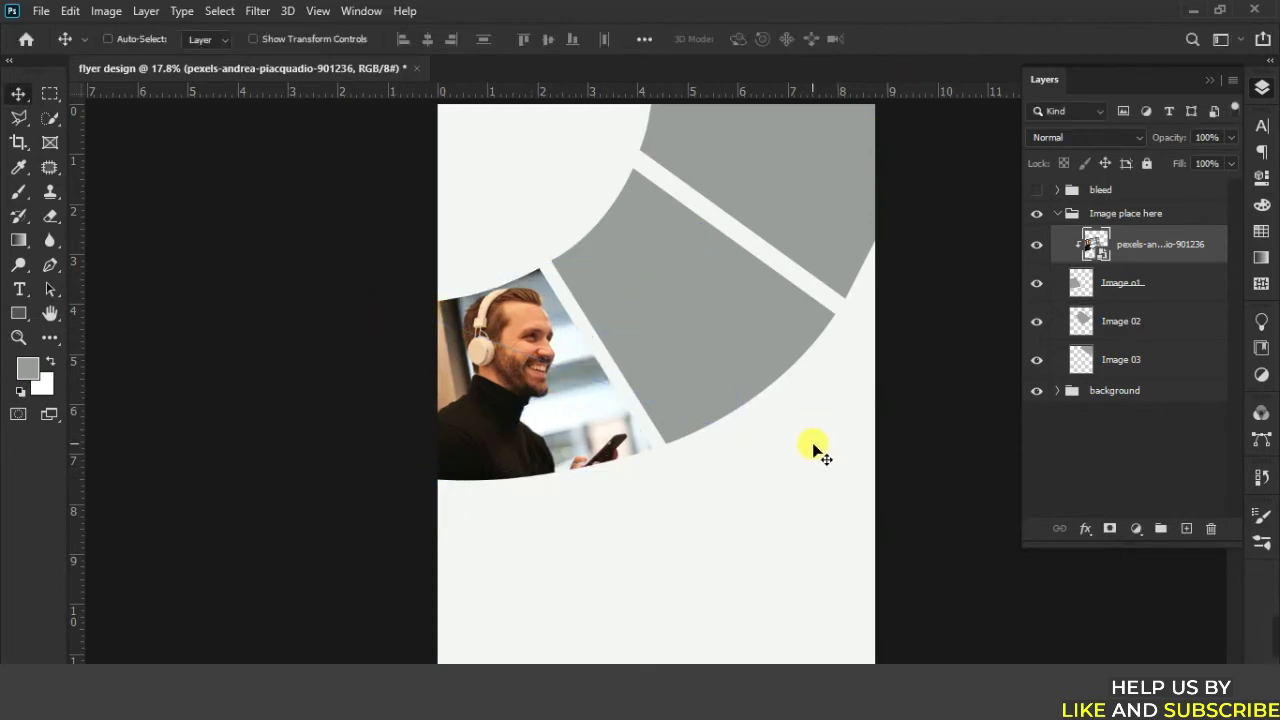
# Rotate the clipped photo to about 160° so it fills the lower-left wedge.
pyautogui.hotkey('ctrl', 't')
pyautogui.moveTo(820, 459)
pyautogui.mouseDown()
pyautogui.moveTo(837, 377)
pyautogui.moveTo(849, 453)
pyautogui.mouseUp()
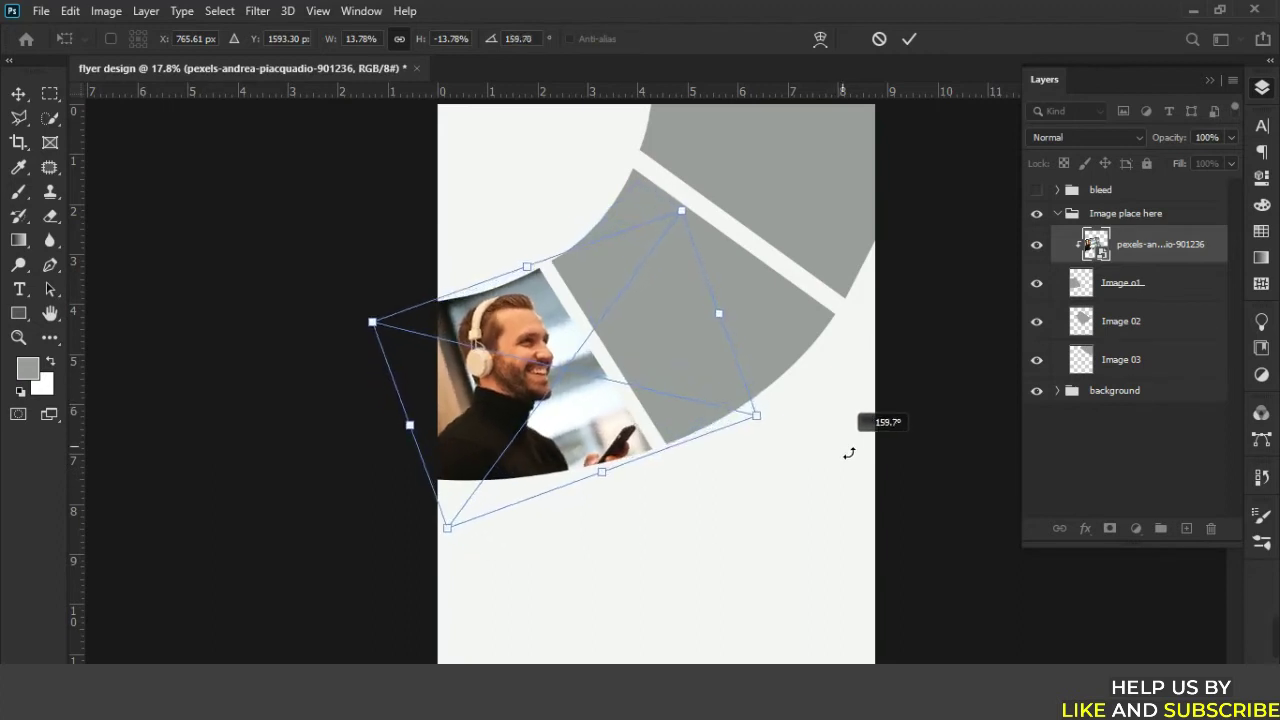
pyautogui.click(907, 40)
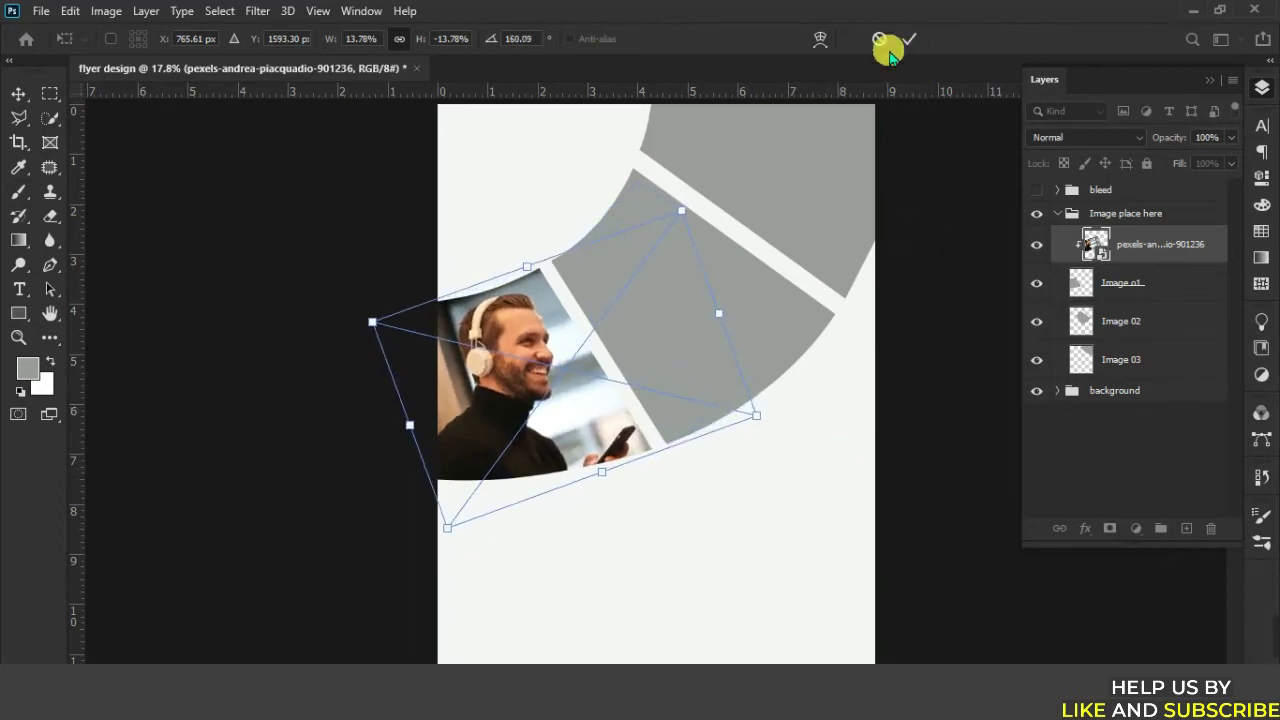
pyautogui.click(907, 40)
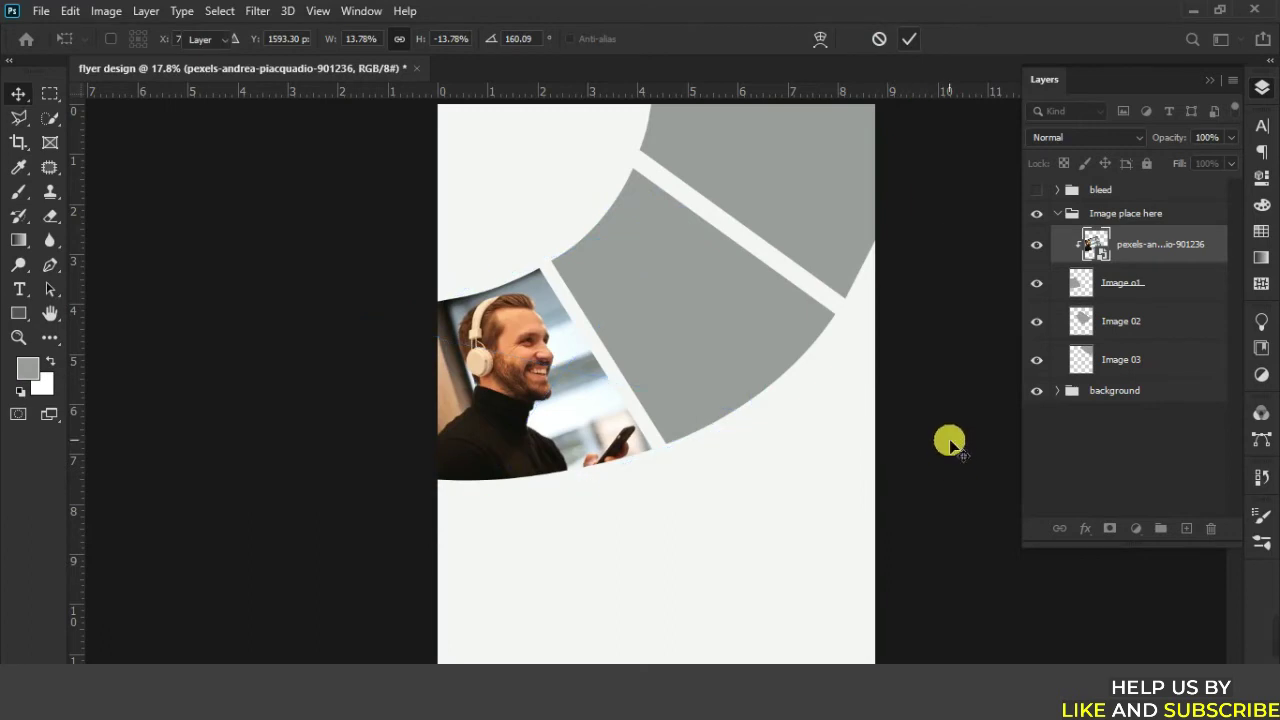
# Place the couple-at-laptop photo, clip it into Image 02 and fit it to the second wedge.
pyautogui.click(677, 337)
pyautogui.moveTo(1088, 322); pyautogui.dragTo(1103, 308)
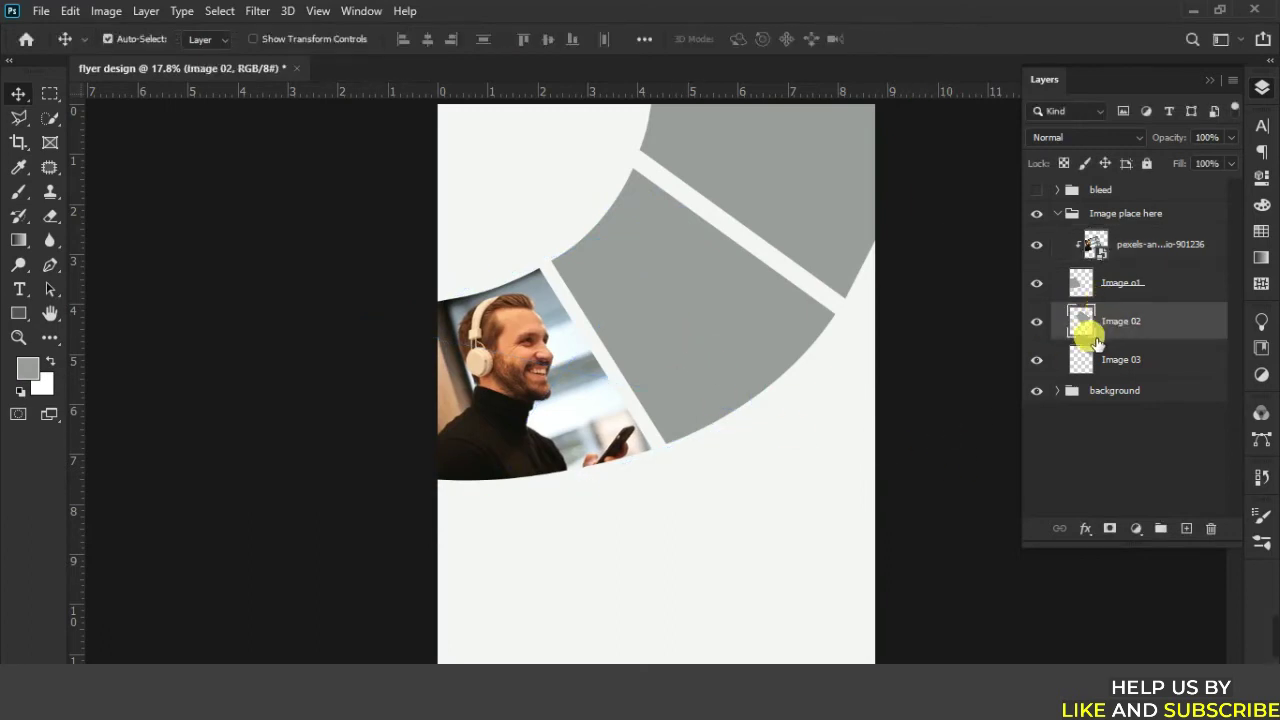
pyautogui.click(1036, 321)
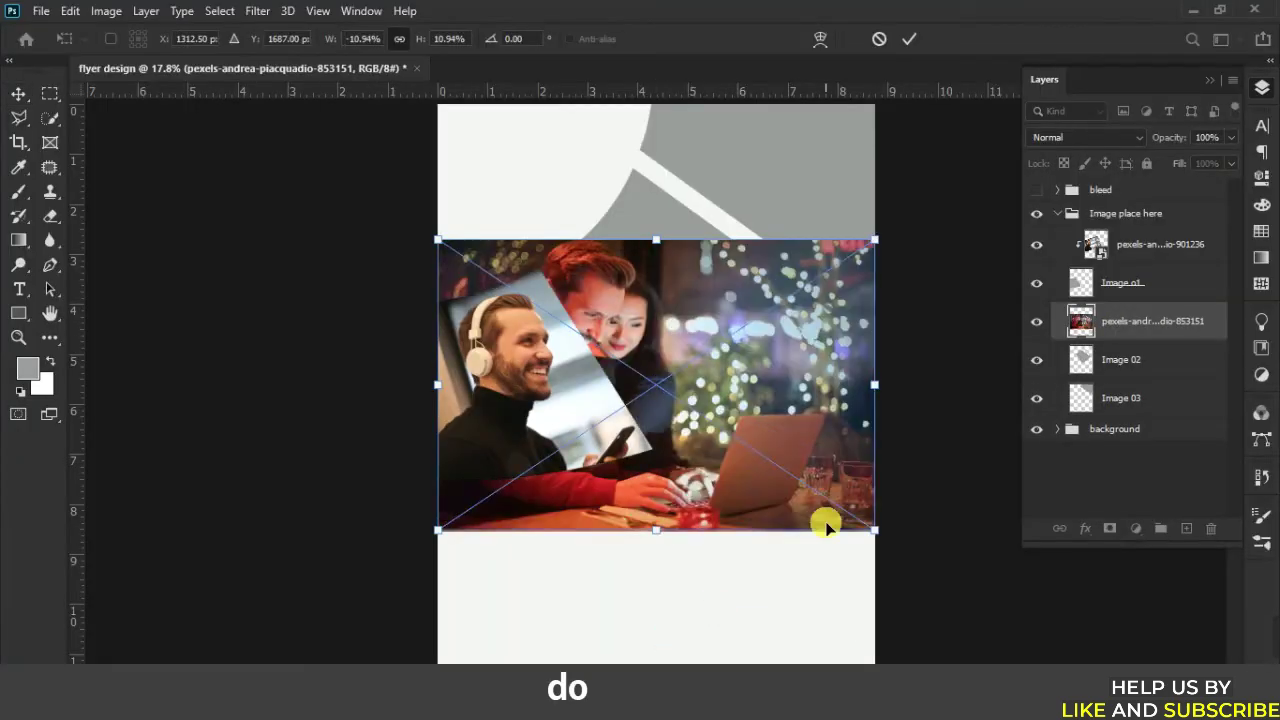
pyautogui.moveTo(823, 514)
pyautogui.mouseDown()
pyautogui.moveTo(500, 534)
pyautogui.moveTo(963, 297)
pyautogui.mouseUp()
pyautogui.click(909, 38)
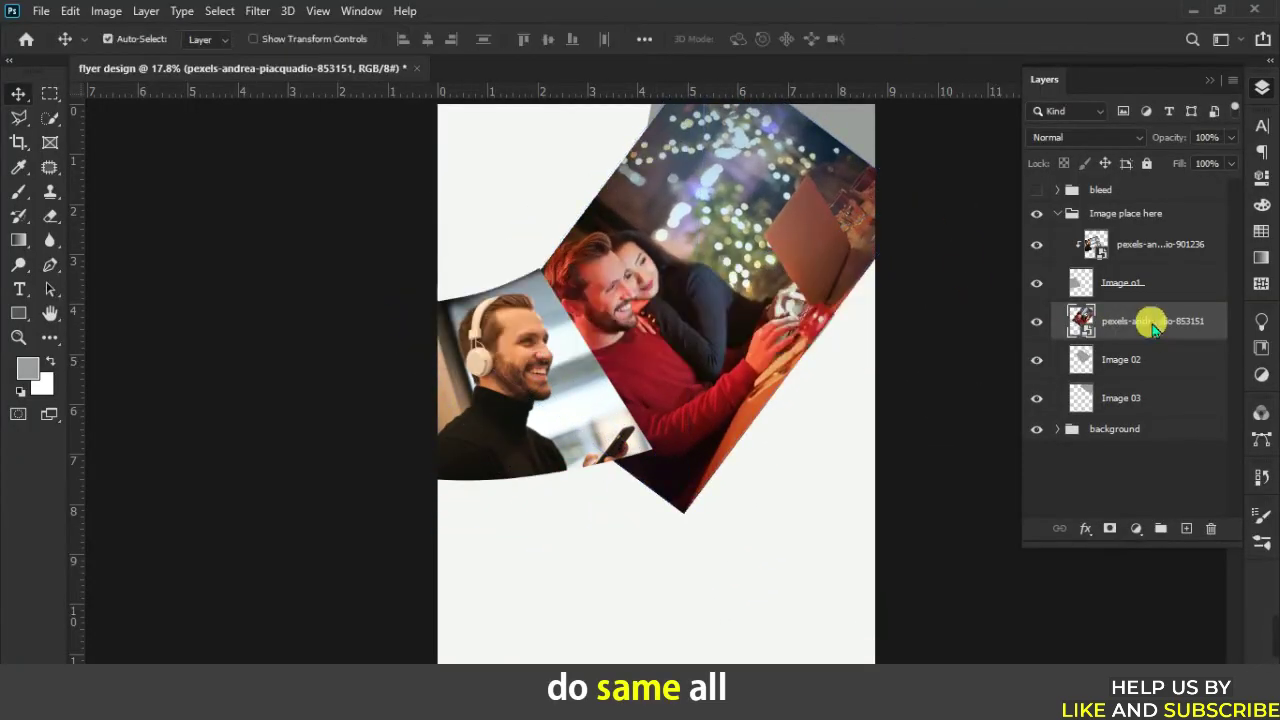
pyautogui.hotkey('ctrl', 'alt', 'g')
pyautogui.hotkey('ctrl', 't')
pyautogui.moveTo(800, 355)
pyautogui.mouseDown()
pyautogui.moveTo(848, 347)
pyautogui.moveTo(829, 309)
pyautogui.mouseUp()
pyautogui.moveTo(629, 166); pyautogui.dragTo(625, 171)
pyautogui.click(909, 38)
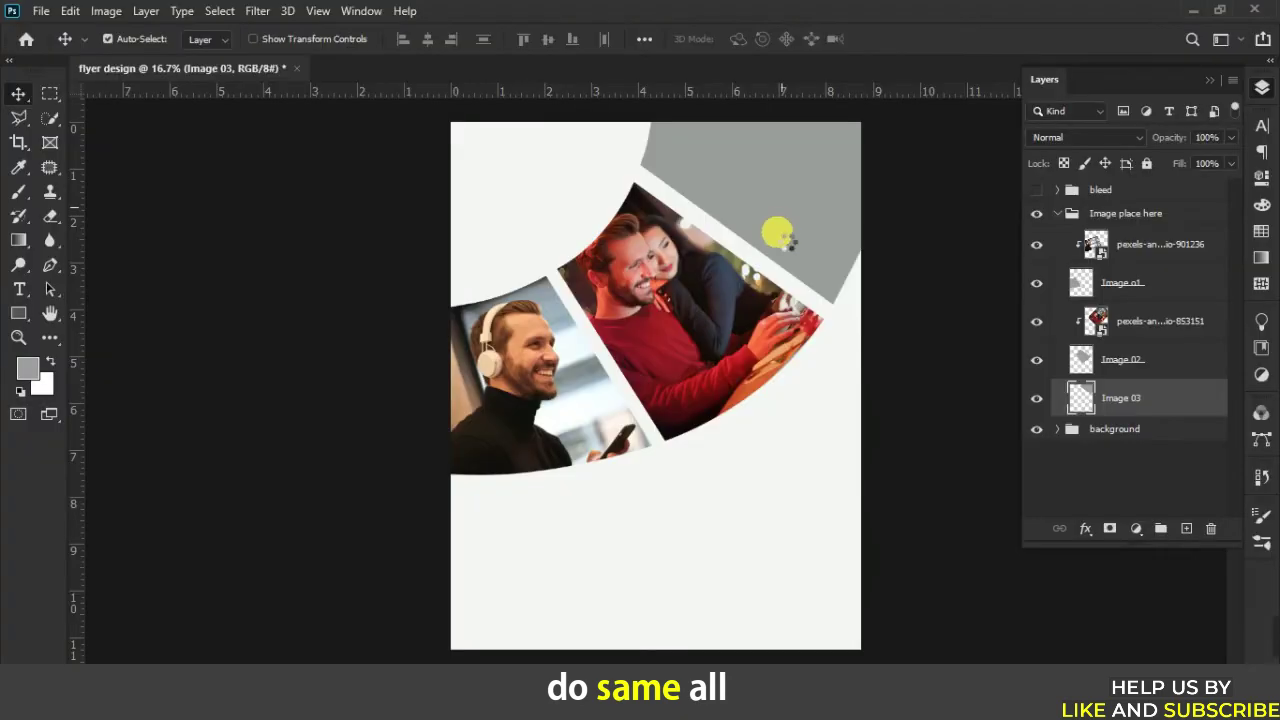
# Place the shouting man in glasses photo, clip it into Image 03 and fit the top wedge.
pyautogui.moveTo(559, 496); pyautogui.dragTo(789, 224)
pyautogui.moveTo(686, 540); pyautogui.dragTo(686, 437)
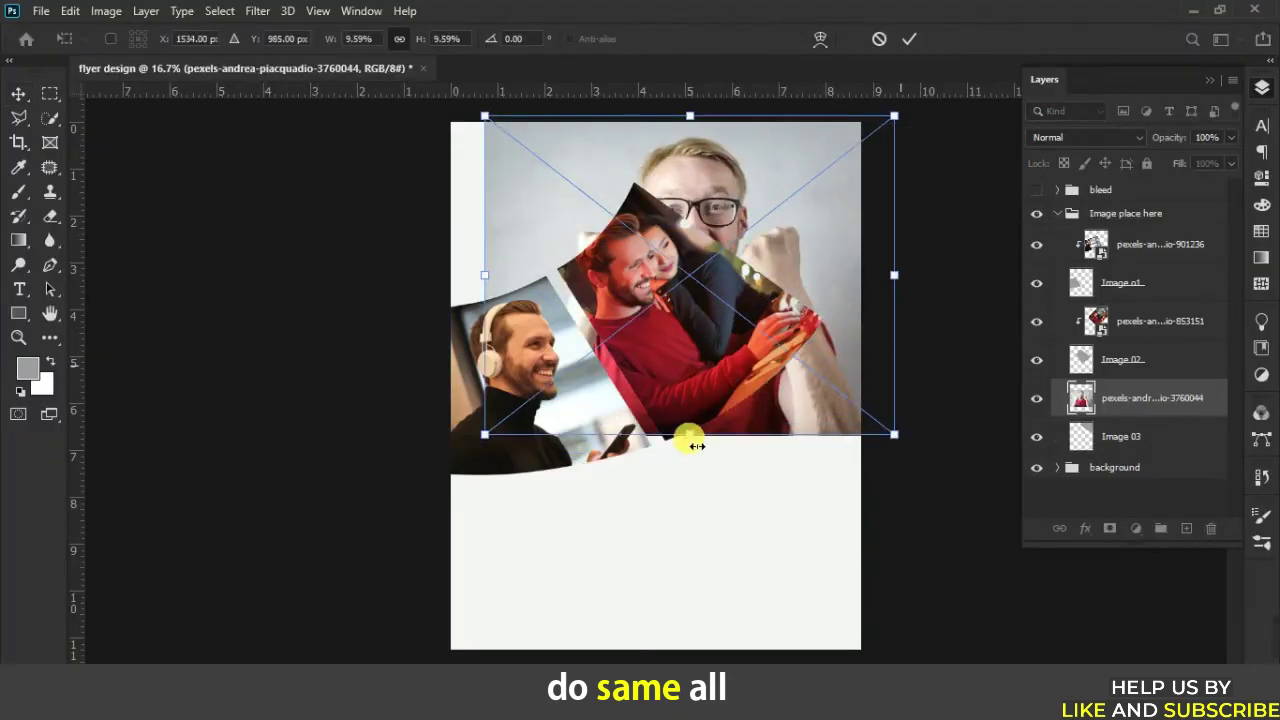
pyautogui.moveTo(900, 110)
pyautogui.mouseDown()
pyautogui.moveTo(757, 109)
pyautogui.moveTo(937, 120)
pyautogui.mouseUp()
pyautogui.click(909, 38)
pyautogui.rightClick(1150, 397)
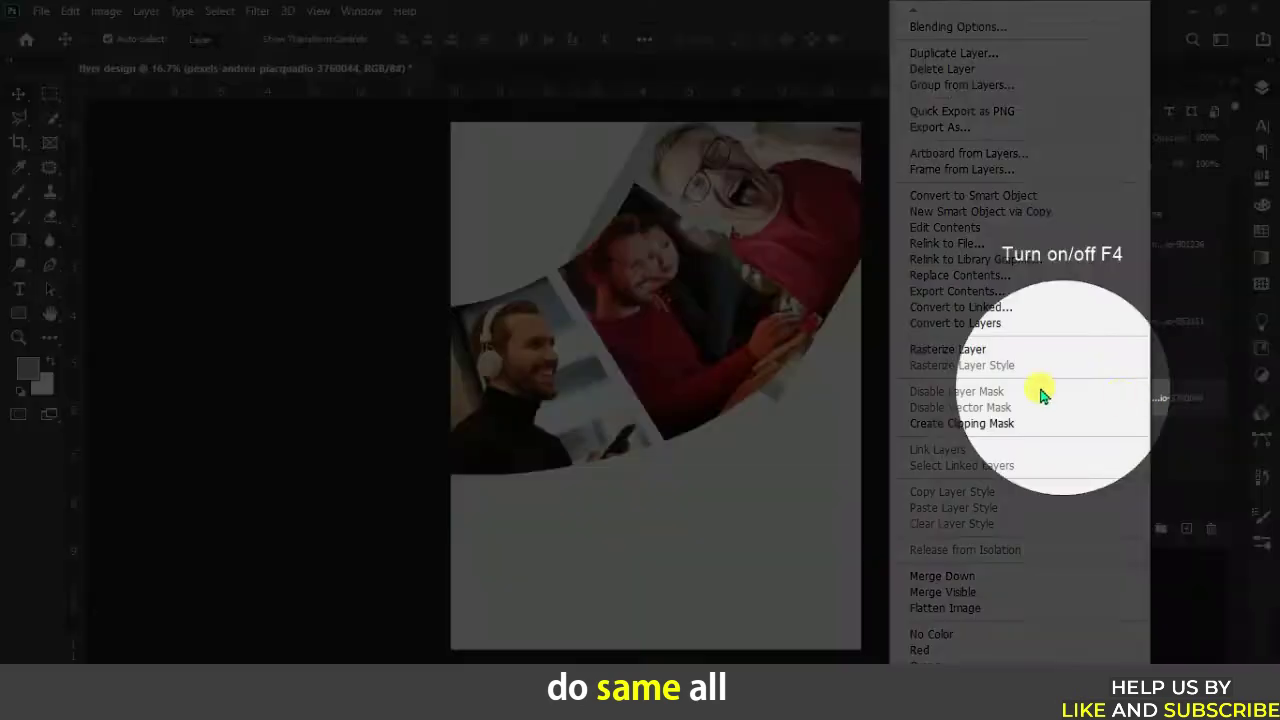
pyautogui.click(1043, 391)
pyautogui.hotkey('ctrl', '-')
pyautogui.hotkey('ctrl', 't')
pyautogui.moveTo(674, 100); pyautogui.dragTo(655, 180)
pyautogui.press('Return')
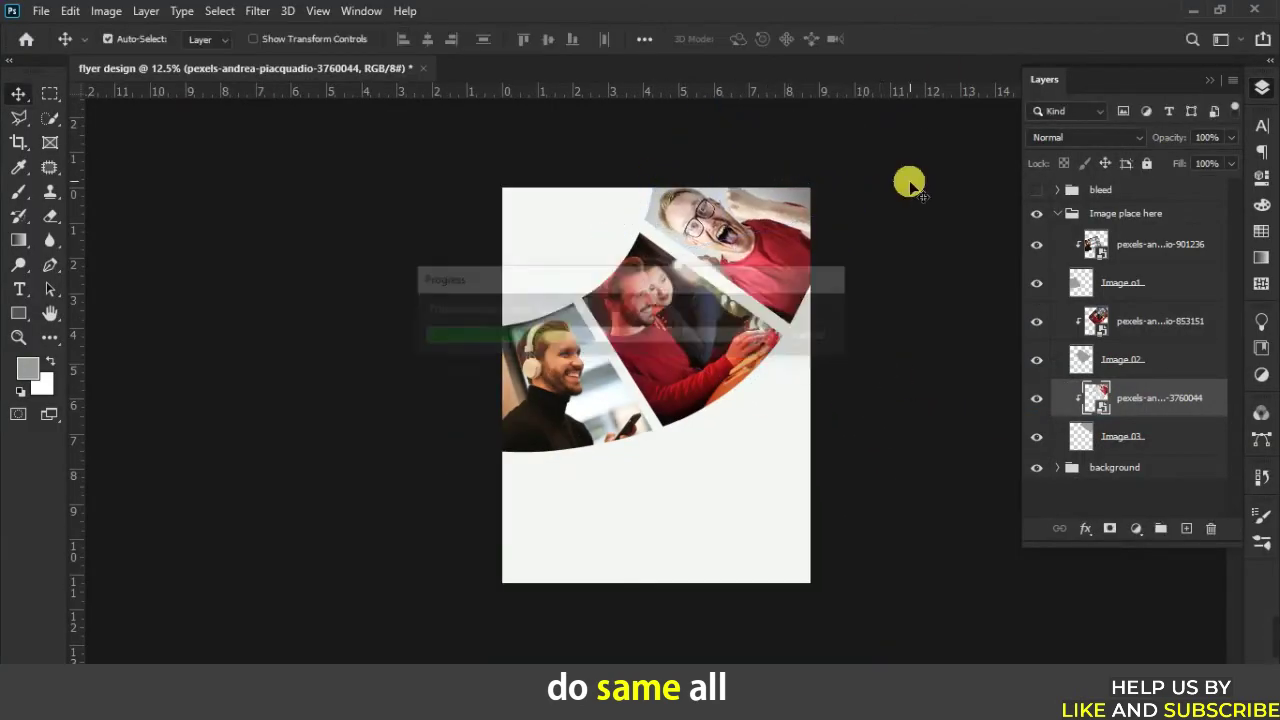
# Collapse the Image place here group, add a new layer, and set the Pen to Shape mode.
pyautogui.click(1062, 215)
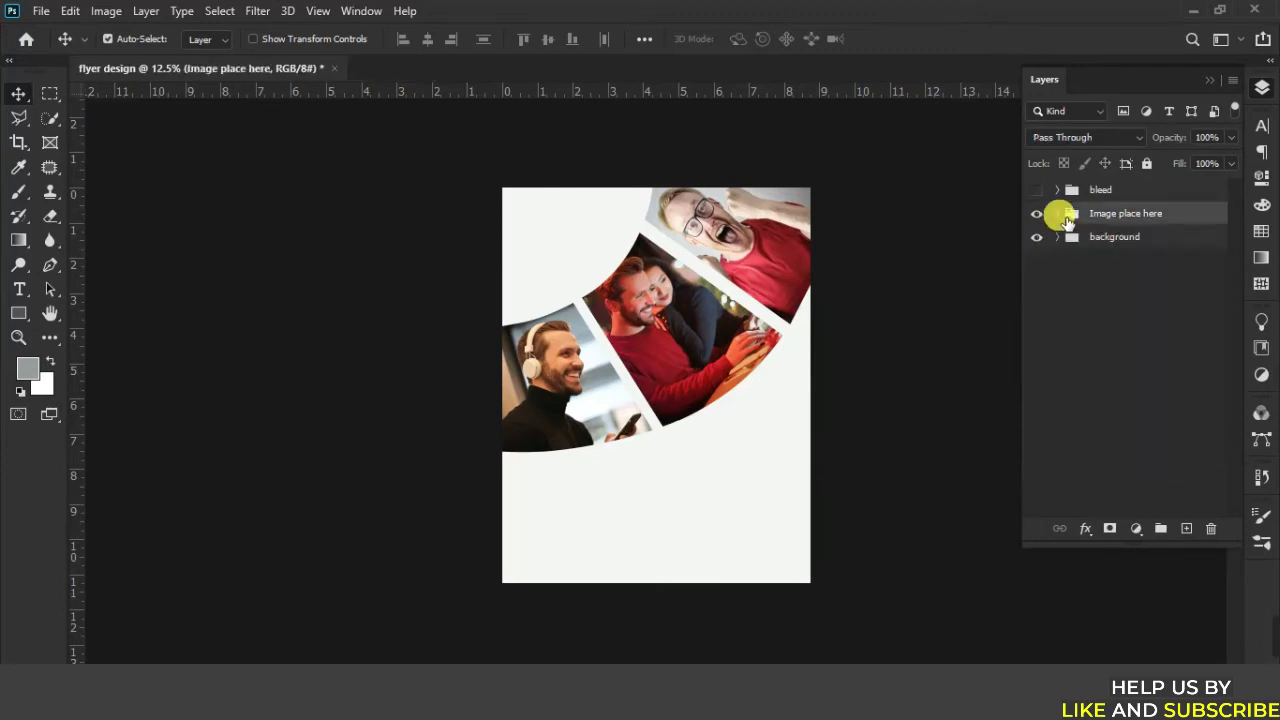
pyautogui.press('ctrl')
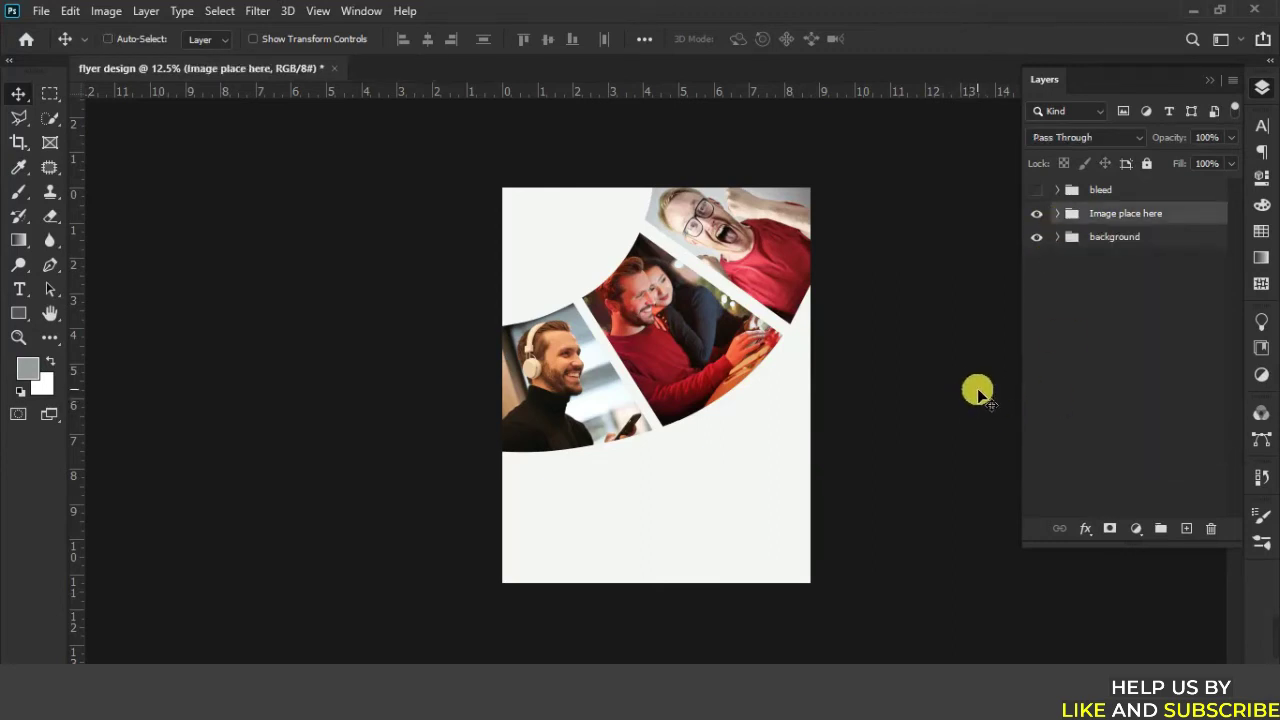
pyautogui.click(1186, 528)
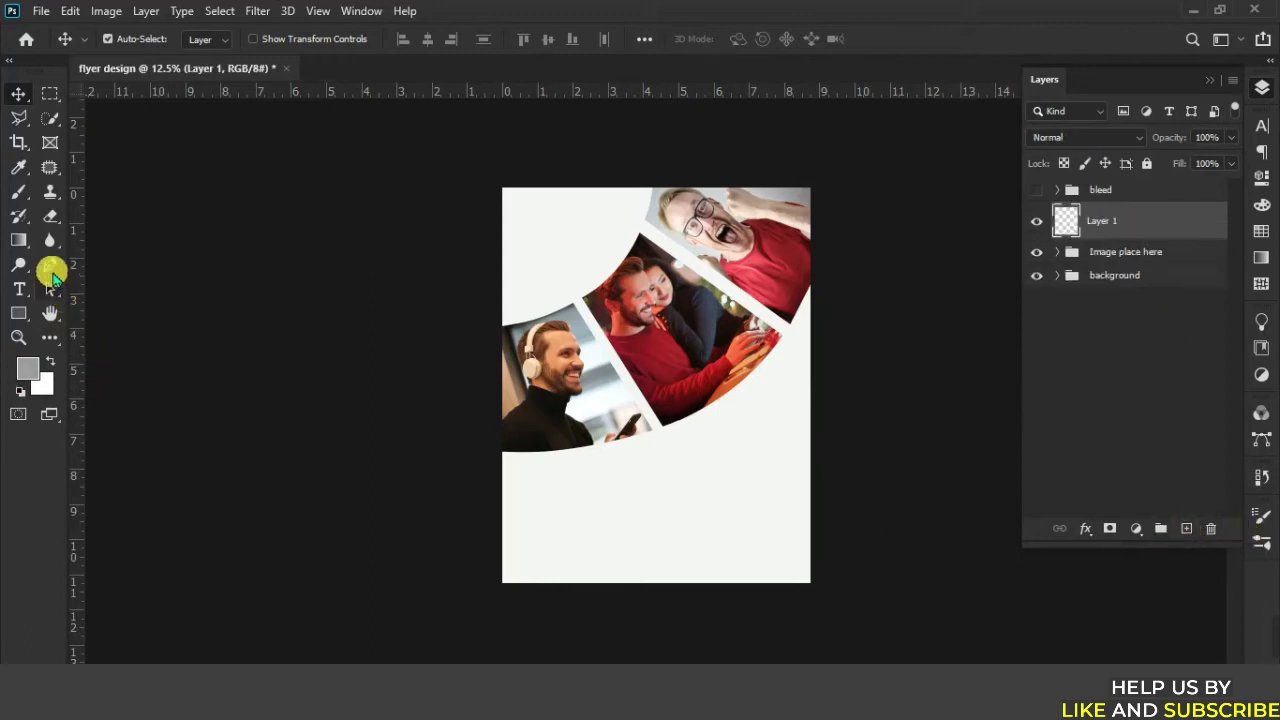
pyautogui.click(50, 270)
pyautogui.click(137, 37)
pyautogui.click(130, 50)
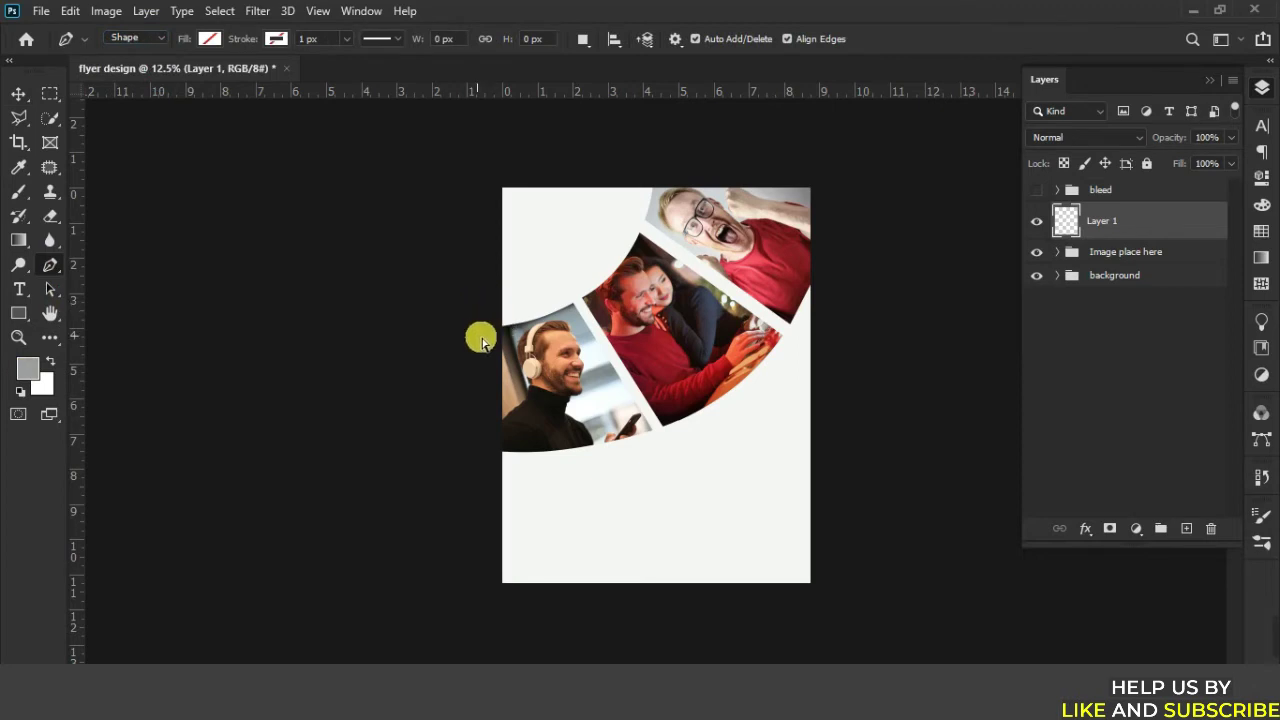
pyautogui.hotkey('ctrl', '+')
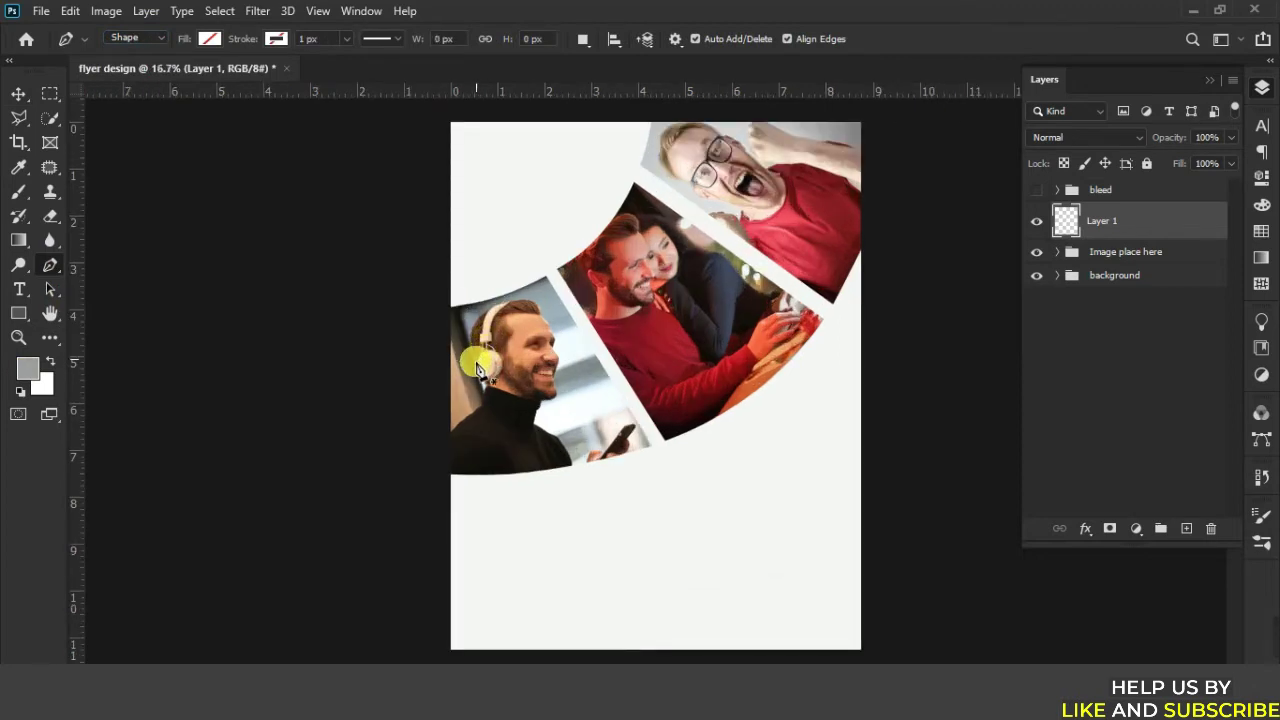
pyautogui.hotkey('ctrl', '-')
pyautogui.hotkey('ctrl', '-')
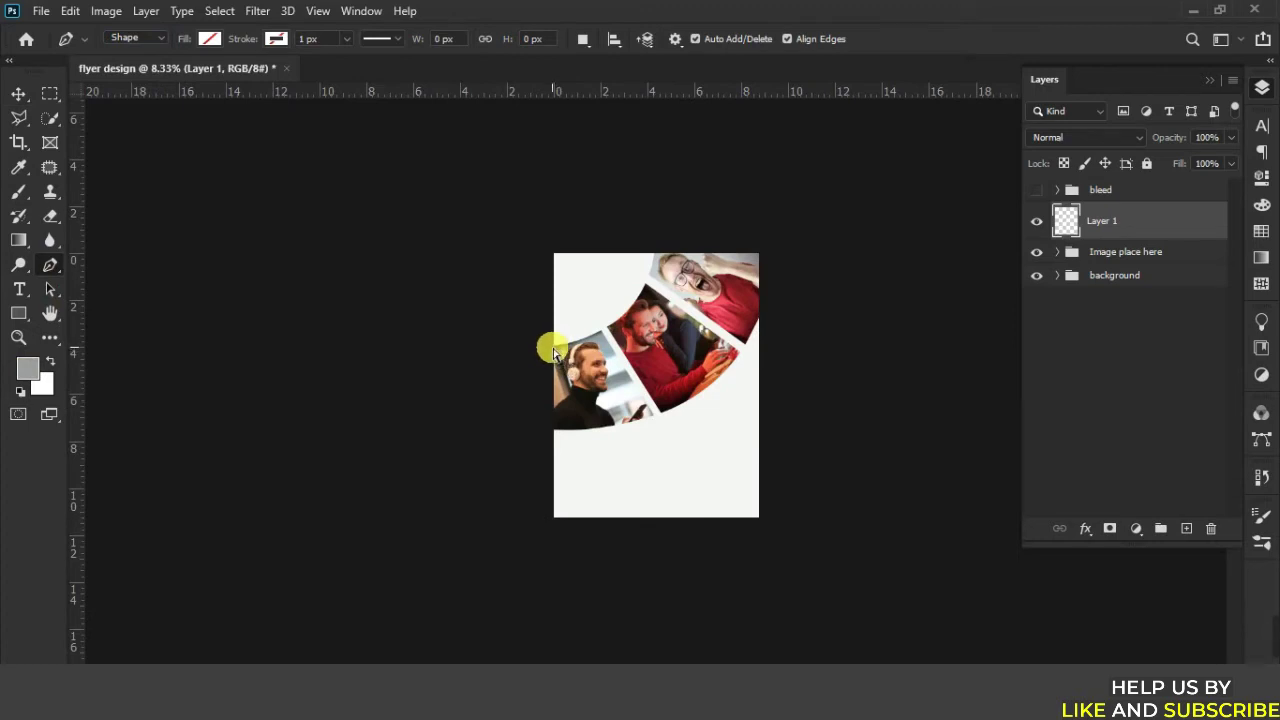
pyautogui.hotkey('ctrl', '+')
pyautogui.hotkey('ctrl', '+')
pyautogui.hotkey('ctrl', '+')
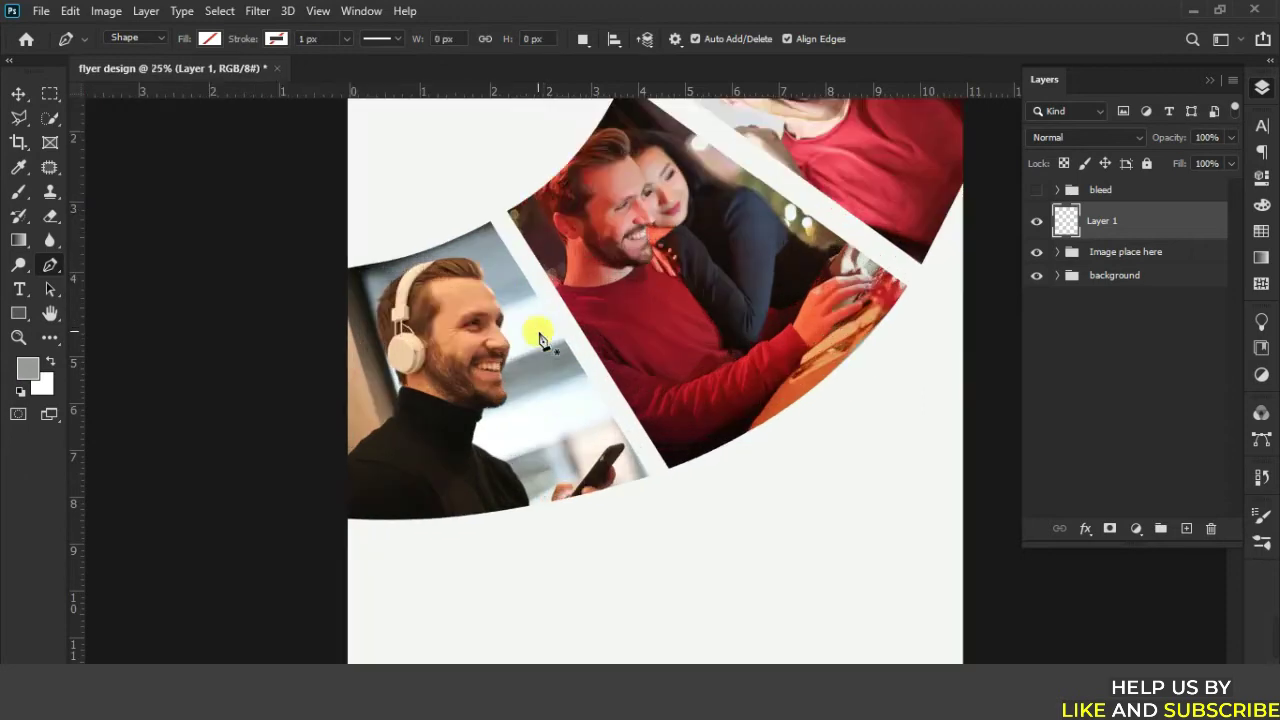
pyautogui.scroll(5, 390, 537)
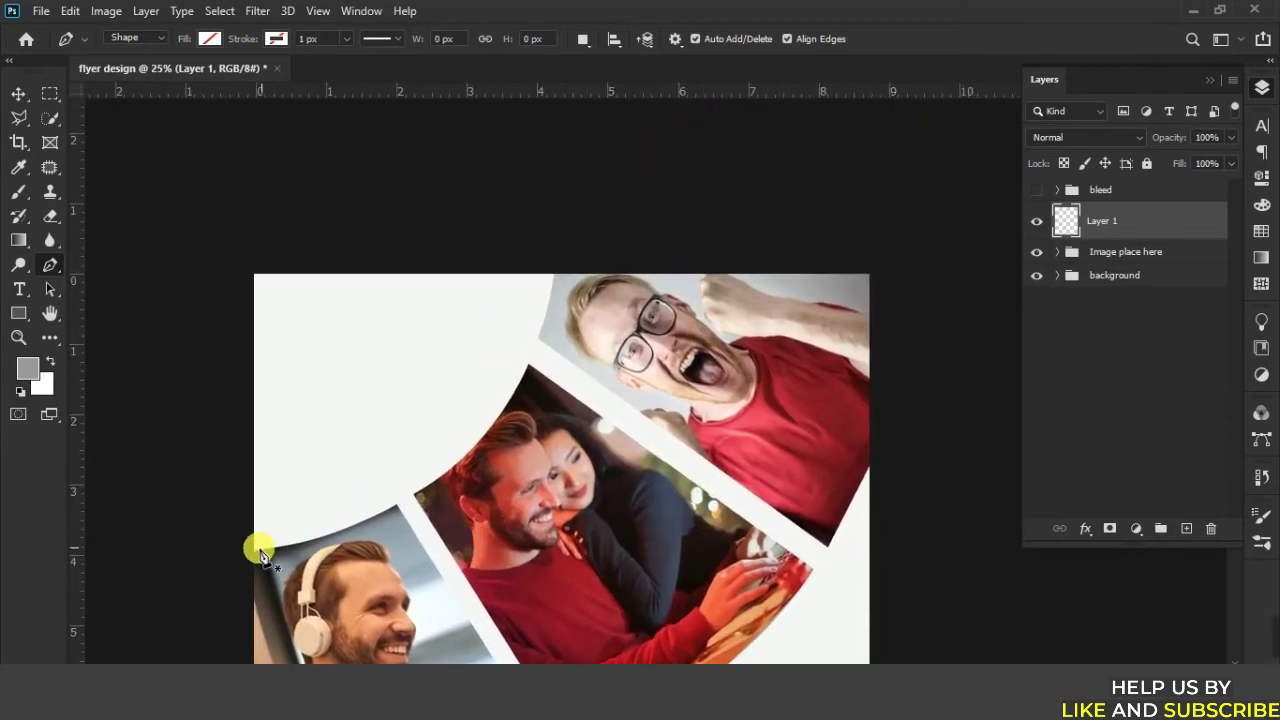
# Draw a closed shape over the top-left corner with its lower edge curving along the photo arc.
pyautogui.click(553, 275)
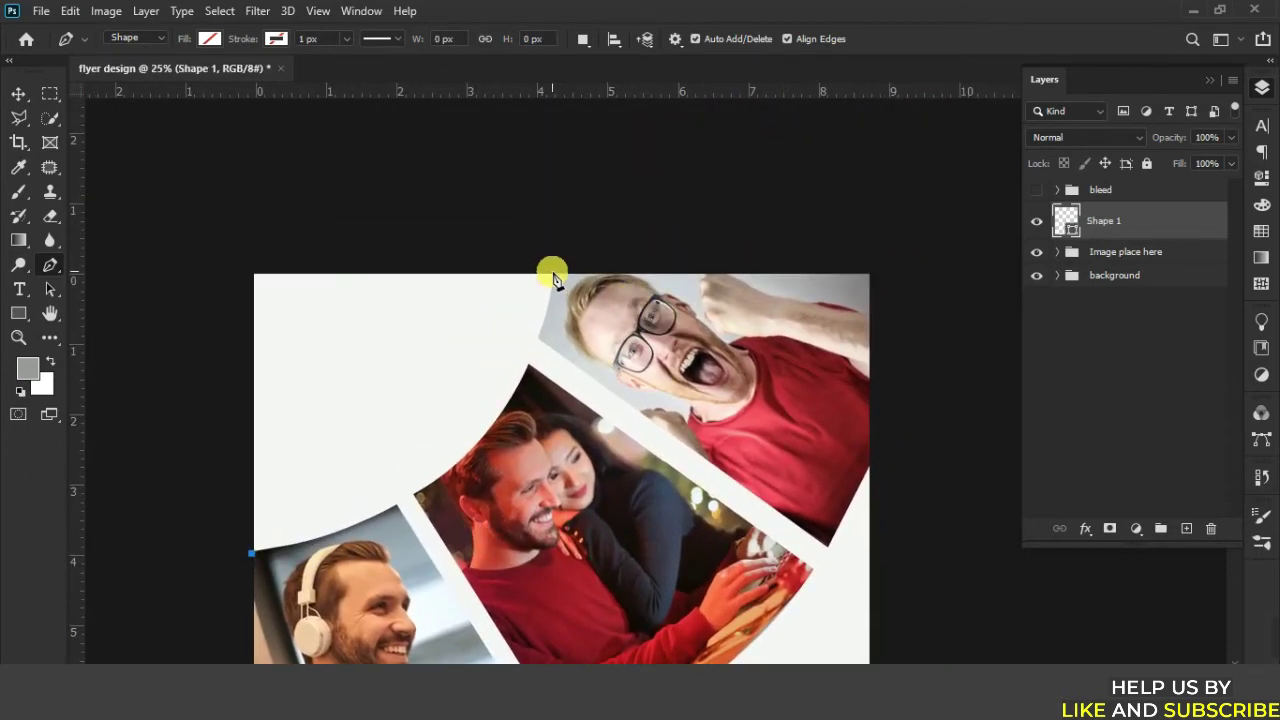
pyautogui.moveTo(553, 275)
pyautogui.mouseDown()
pyautogui.moveTo(603, 133)
pyautogui.moveTo(570, 110)
pyautogui.moveTo(580, 120)
pyautogui.mouseUp()
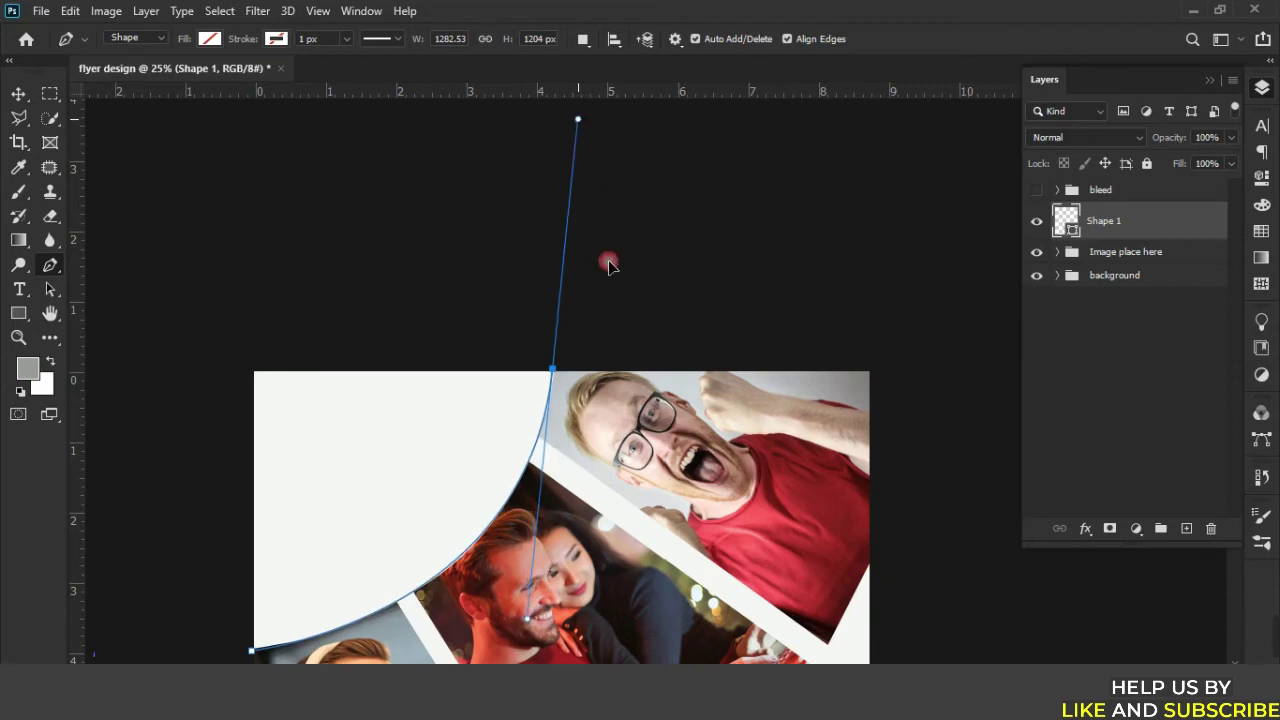
pyautogui.click(553, 371)
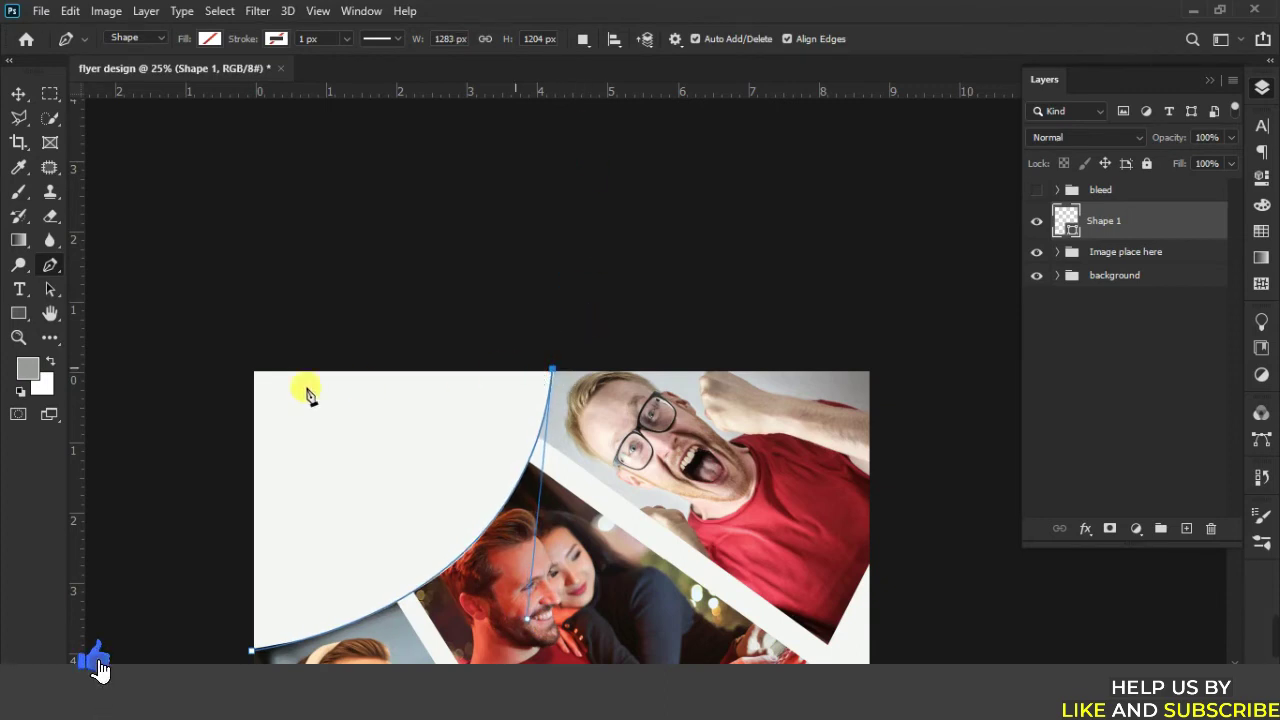
pyautogui.click(248, 361)
pyautogui.click(241, 649)
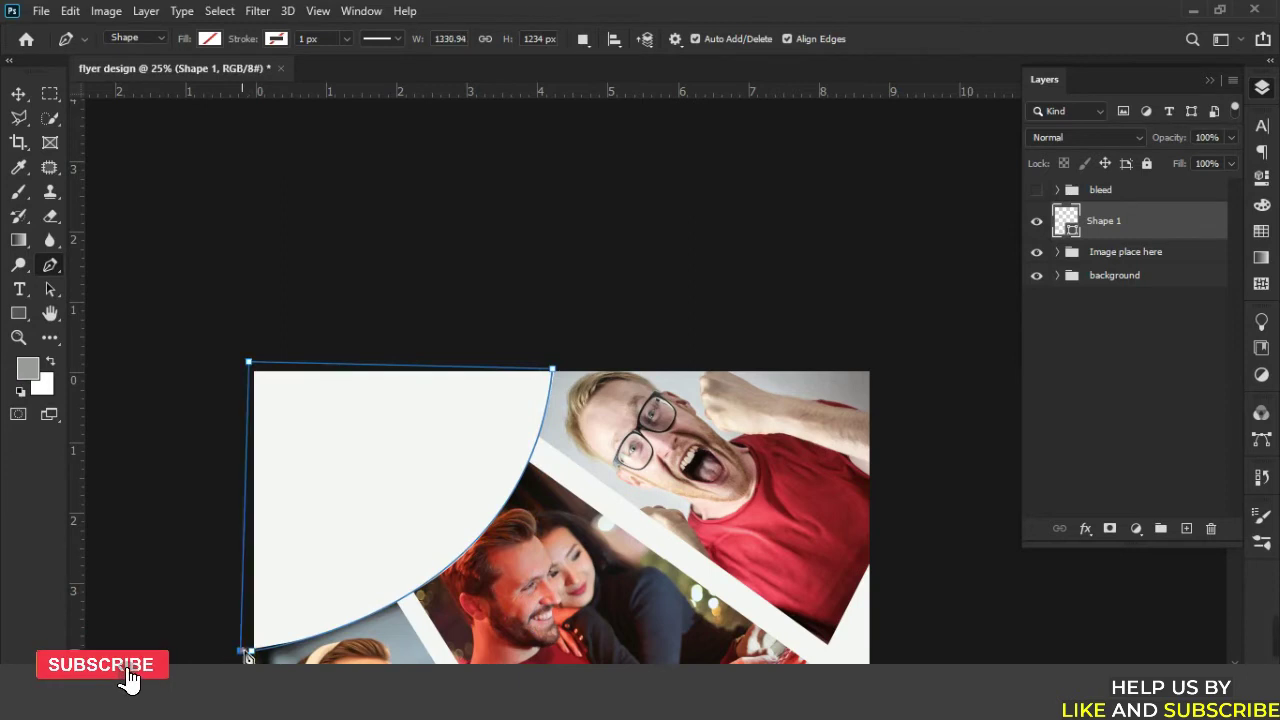
pyautogui.click(209, 38)
# Fill the corner shape with green hex 32856c.
pyautogui.click(325, 78)
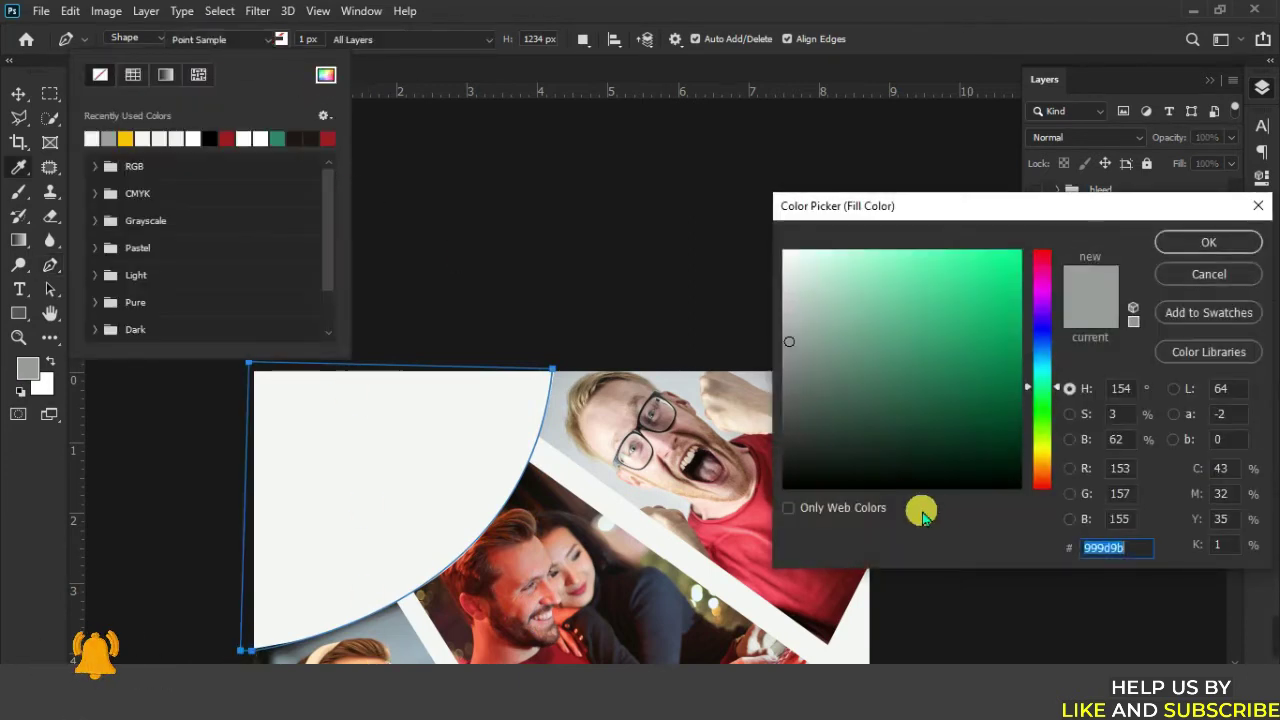
pyautogui.write('32856c')
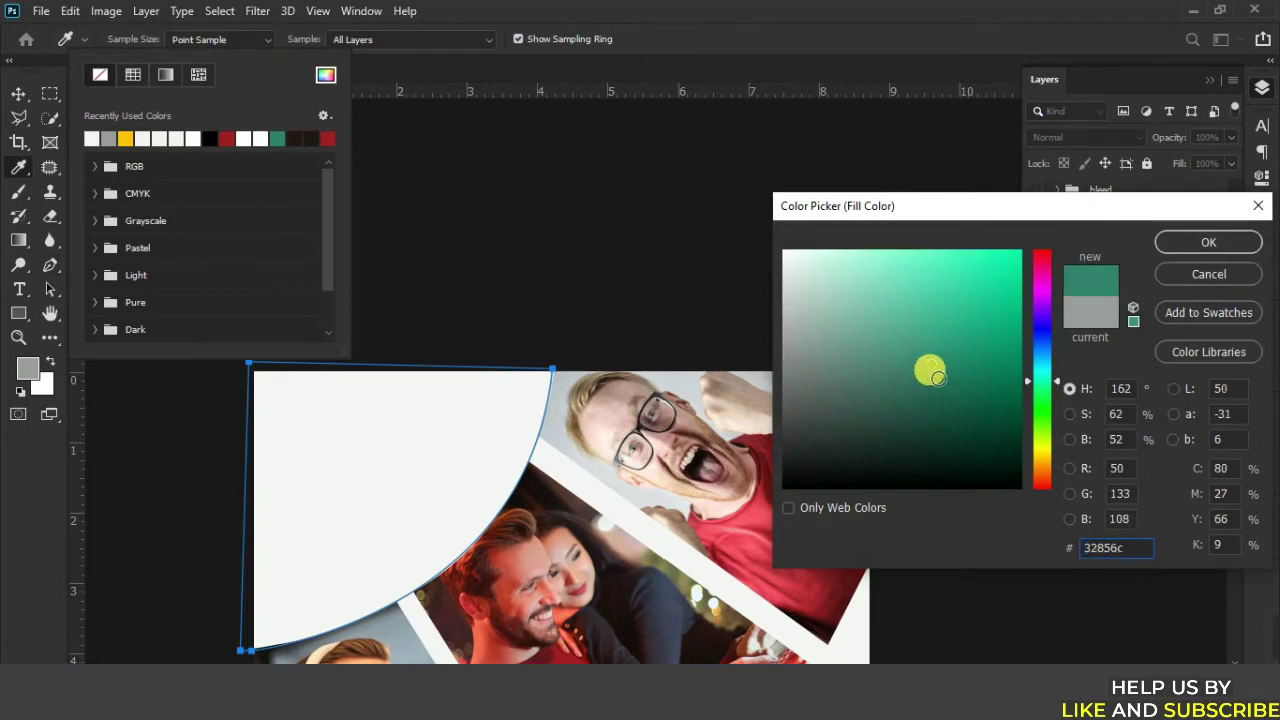
pyautogui.press('Return')
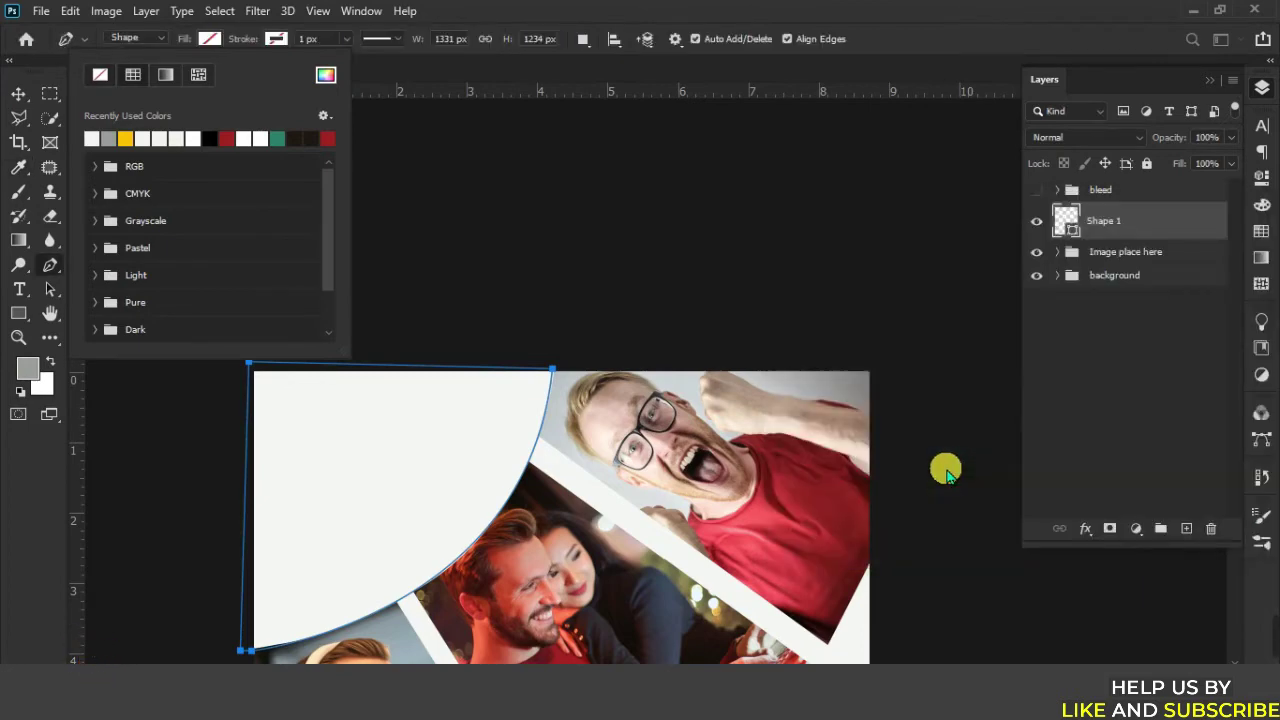
pyautogui.press('Return')
# Nudge the green shape into the flyer's top-left corner and add an empty Layer 1 above it.
pyautogui.click(21, 93)
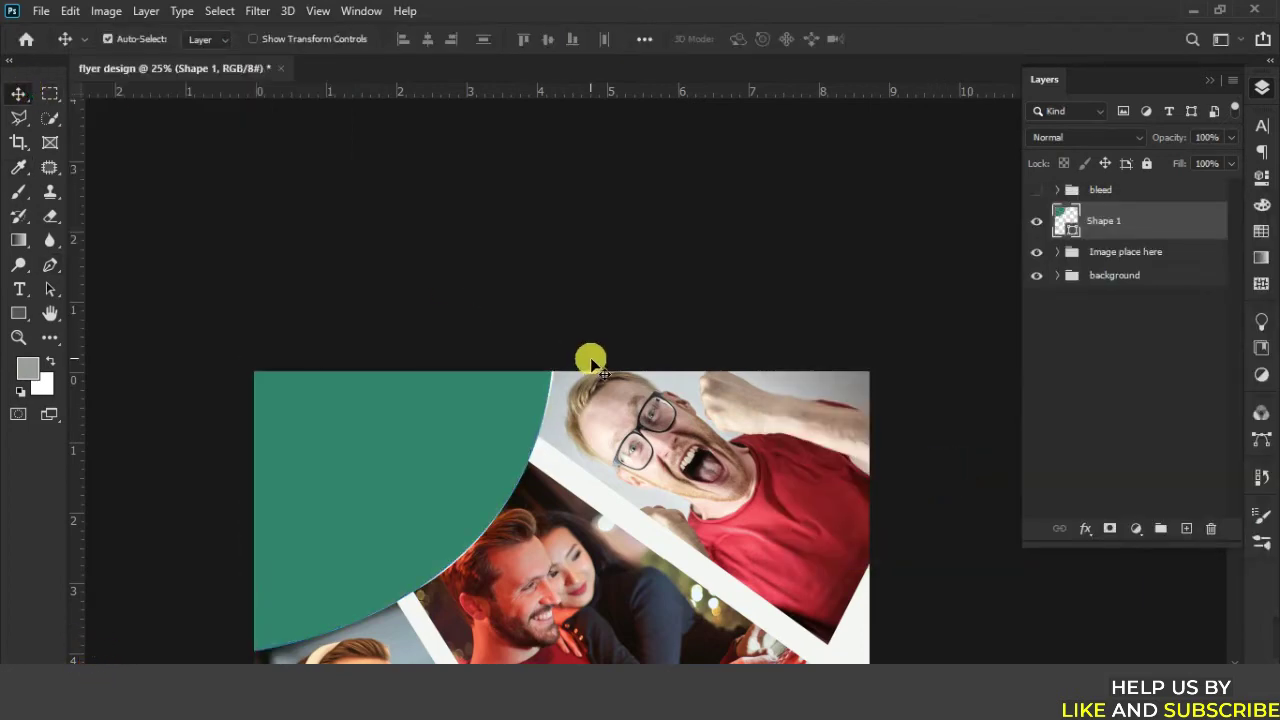
pyautogui.hotkey('ctrl', '-')
pyautogui.press('ctrl')
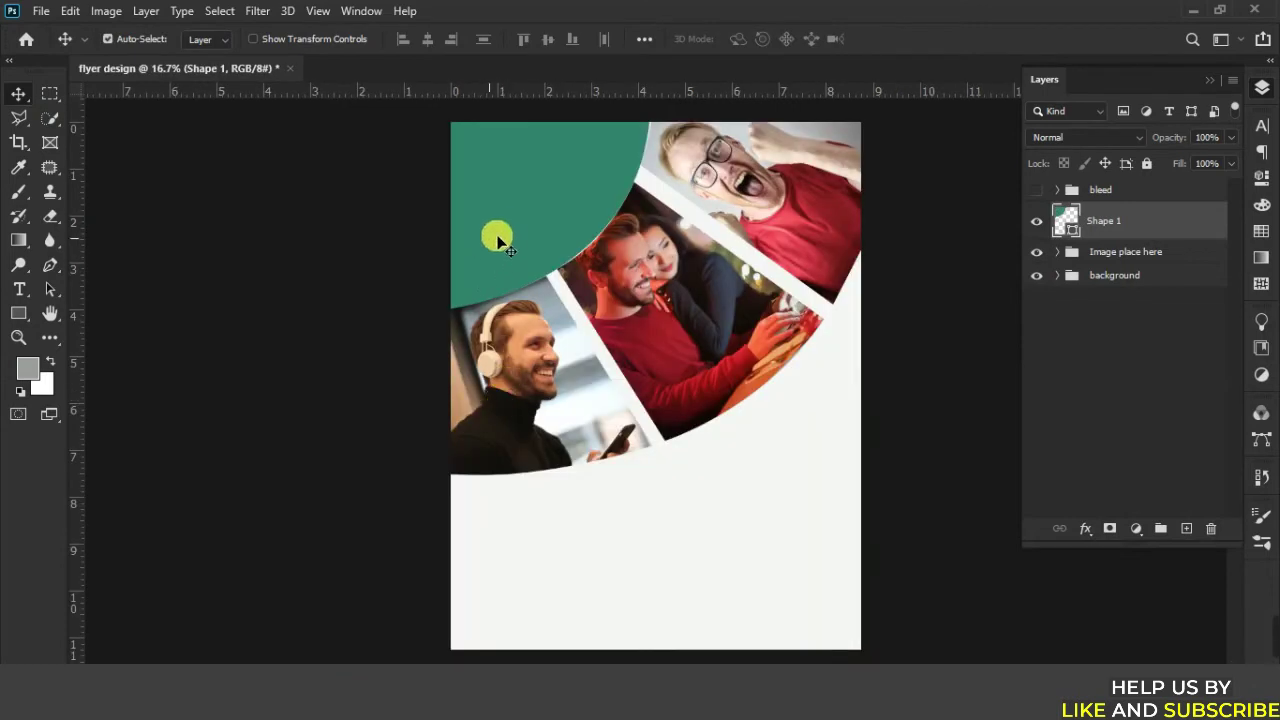
pyautogui.hotkey('ctrl', '-')
pyautogui.hotkey('ctrl', '-')
pyautogui.moveTo(595, 277); pyautogui.dragTo(616, 292)
pyautogui.hotkey('ctrl', '+')
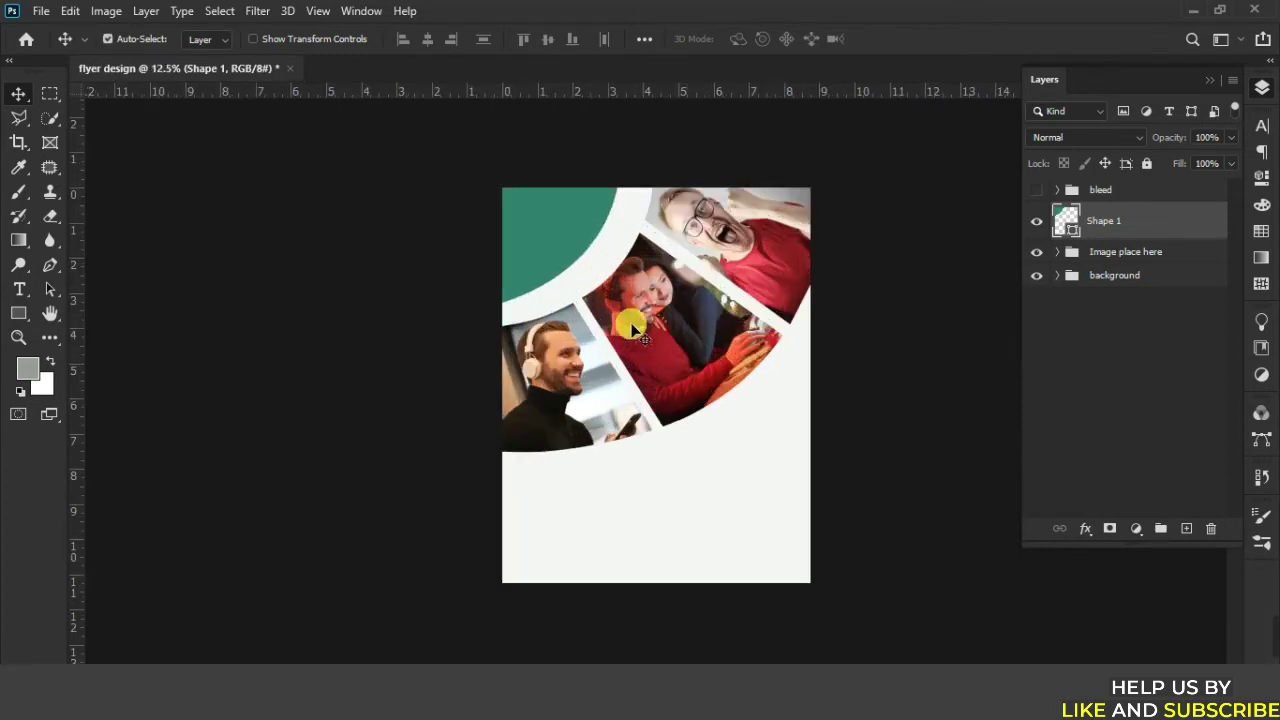
pyautogui.moveTo(585, 228); pyautogui.dragTo(600, 228)
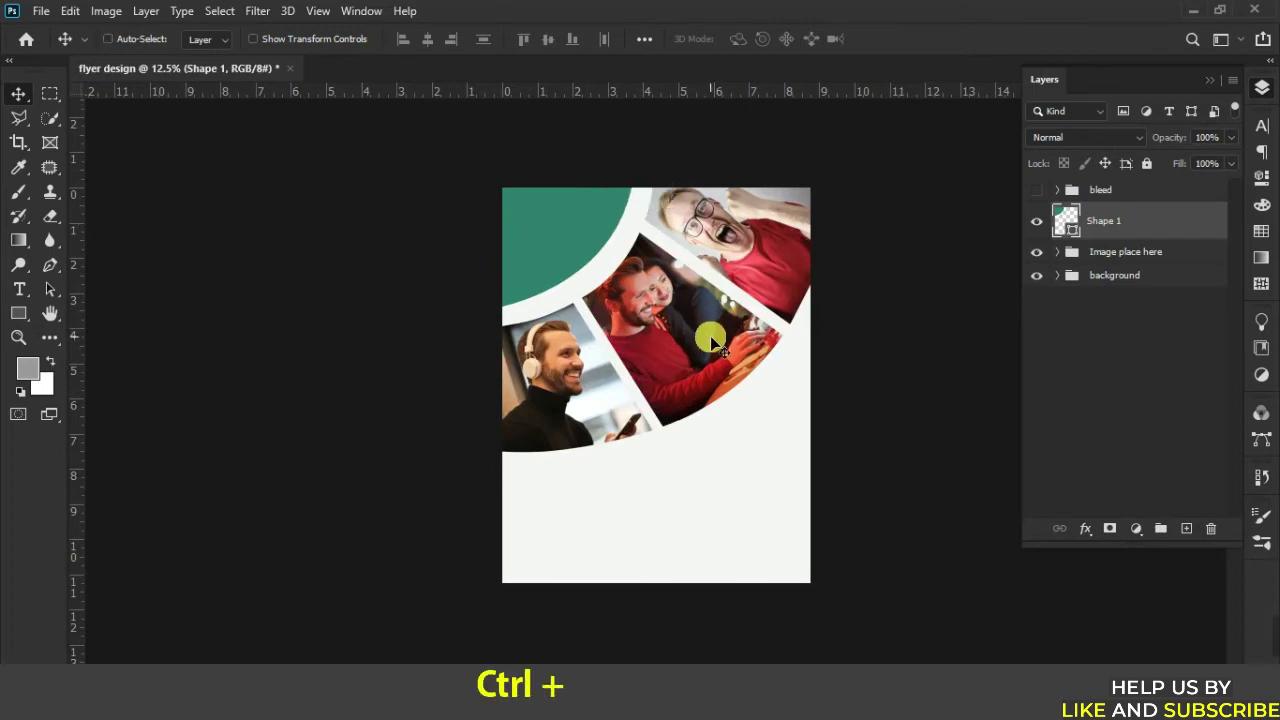
pyautogui.hotkey('ctrl', 't')
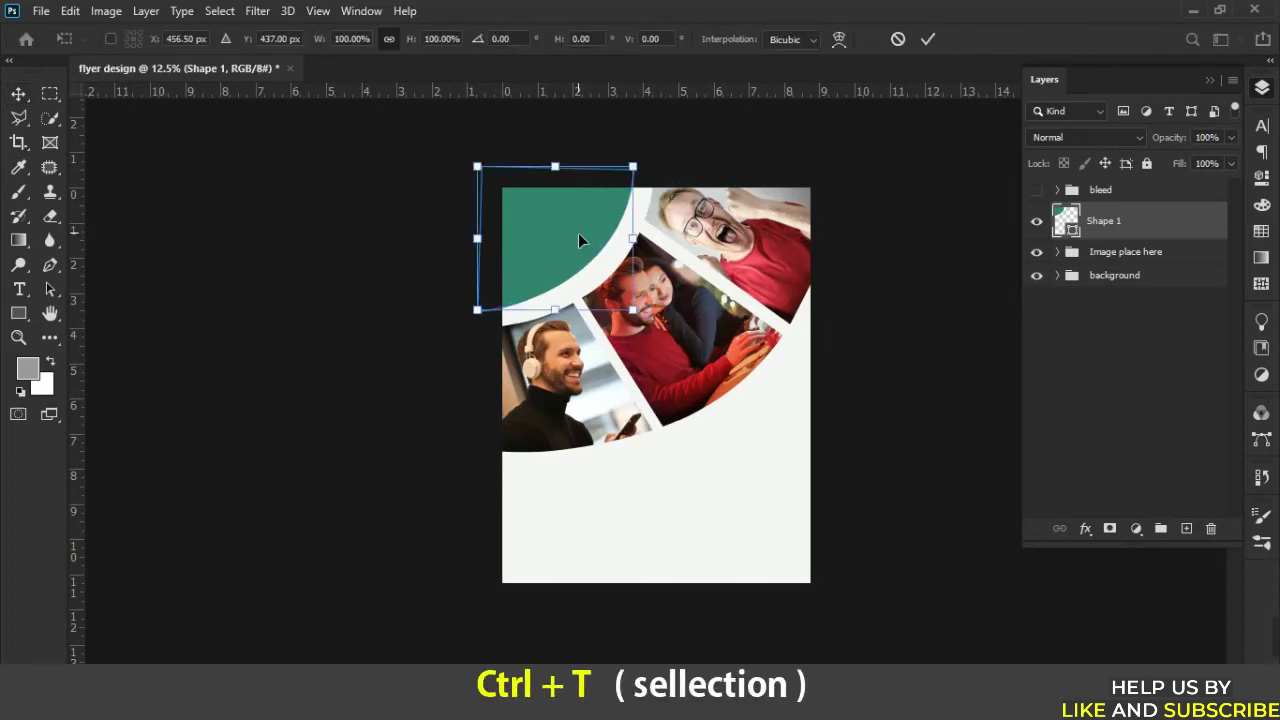
pyautogui.moveTo(579, 234); pyautogui.dragTo(601, 237)
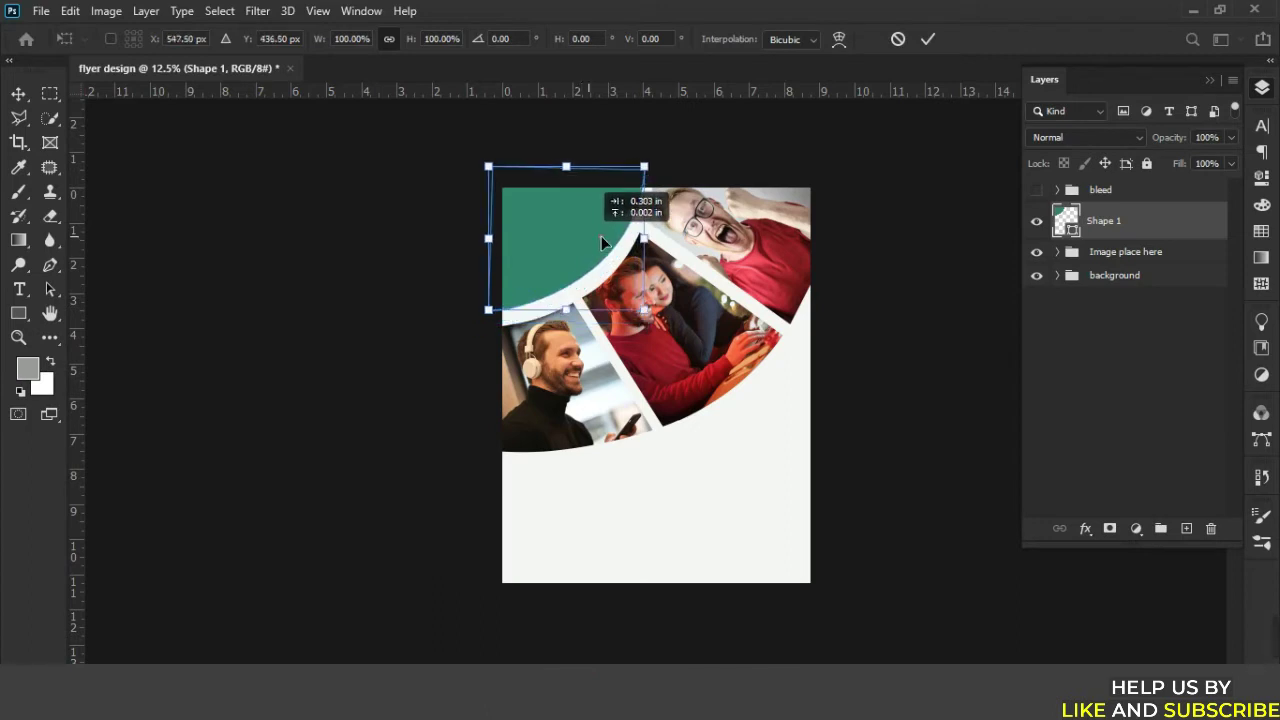
pyautogui.click(926, 38)
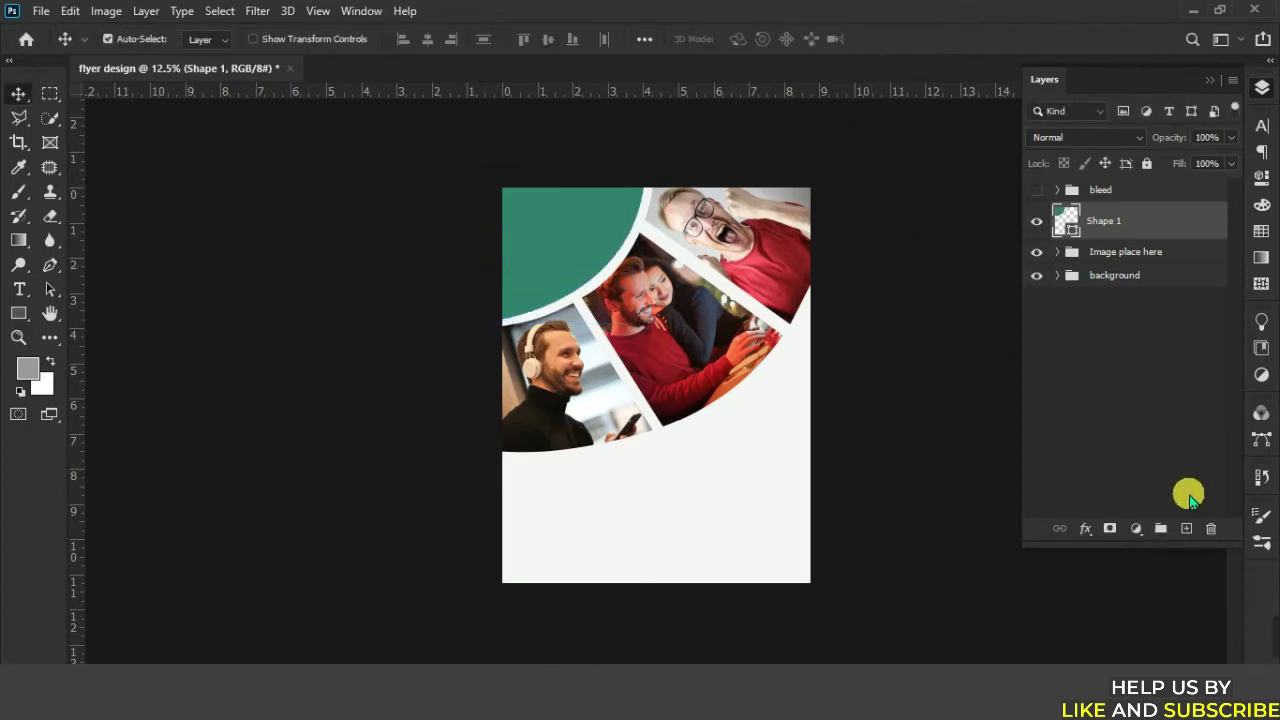
pyautogui.click(1186, 528)
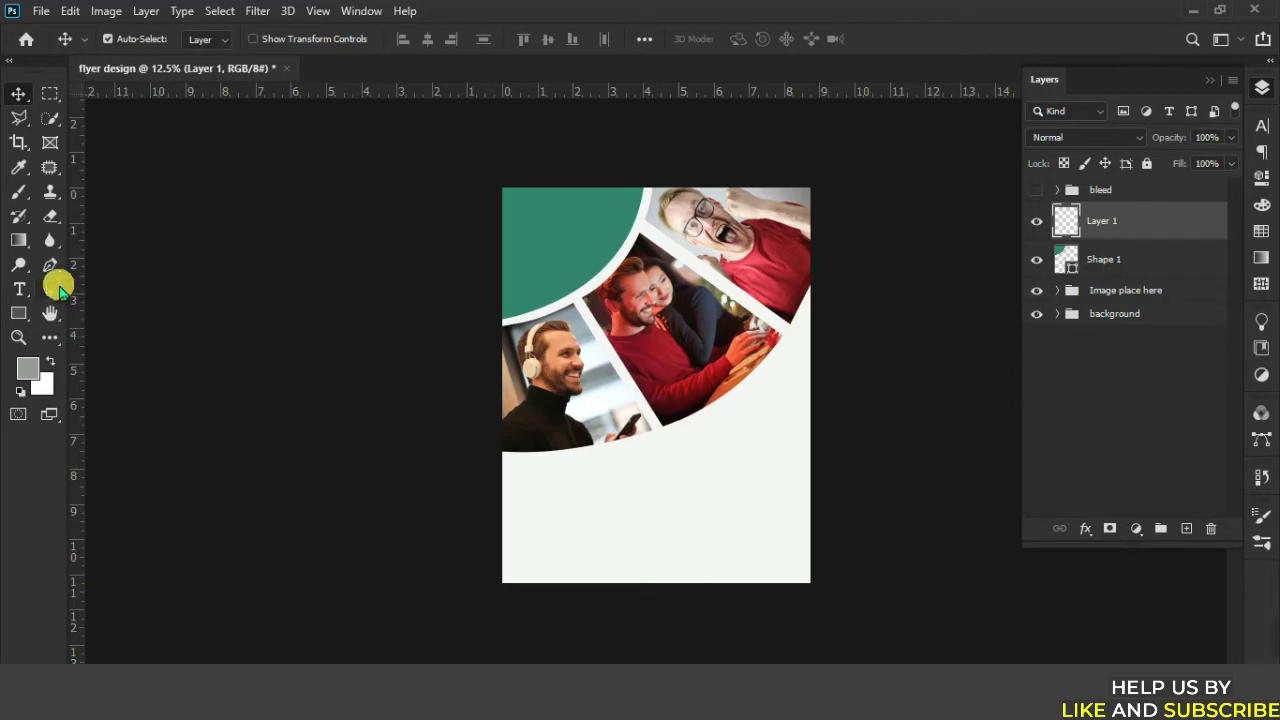
# Draw a curved pen path along the green shape's arc edge.
pyautogui.press('p')
pyautogui.click(603, 323)
pyautogui.hotkey('ctrl', '+')
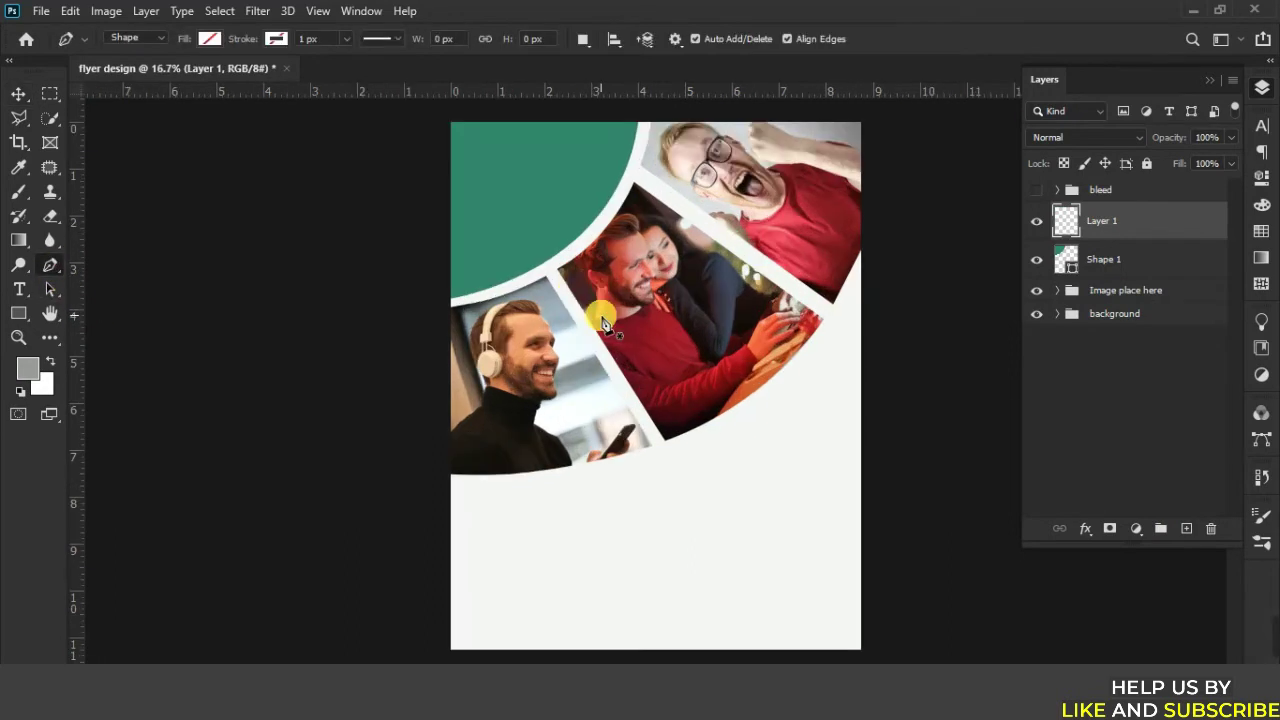
pyautogui.hotkey('ctrl', '+')
pyautogui.moveTo(490, 366)
pyautogui.mouseDown()
pyautogui.moveTo(487, 512)
pyautogui.moveTo(457, 512)
pyautogui.mouseUp()
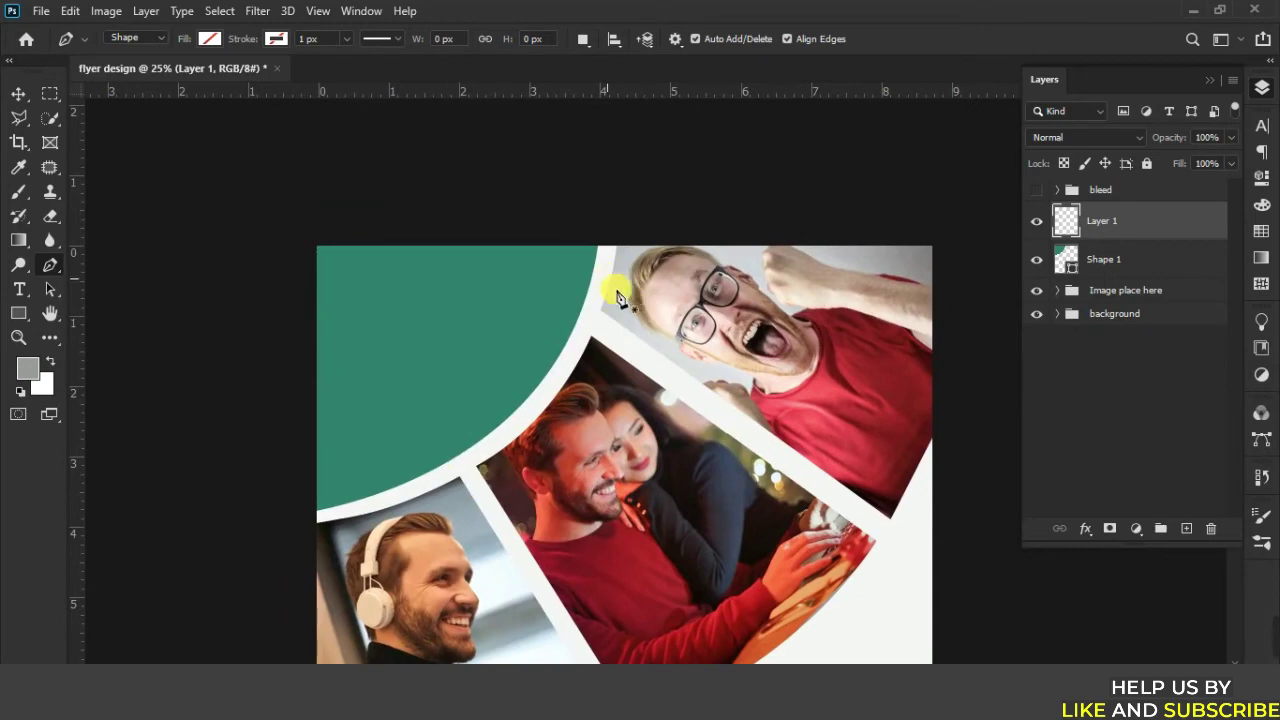
pyautogui.click(311, 494)
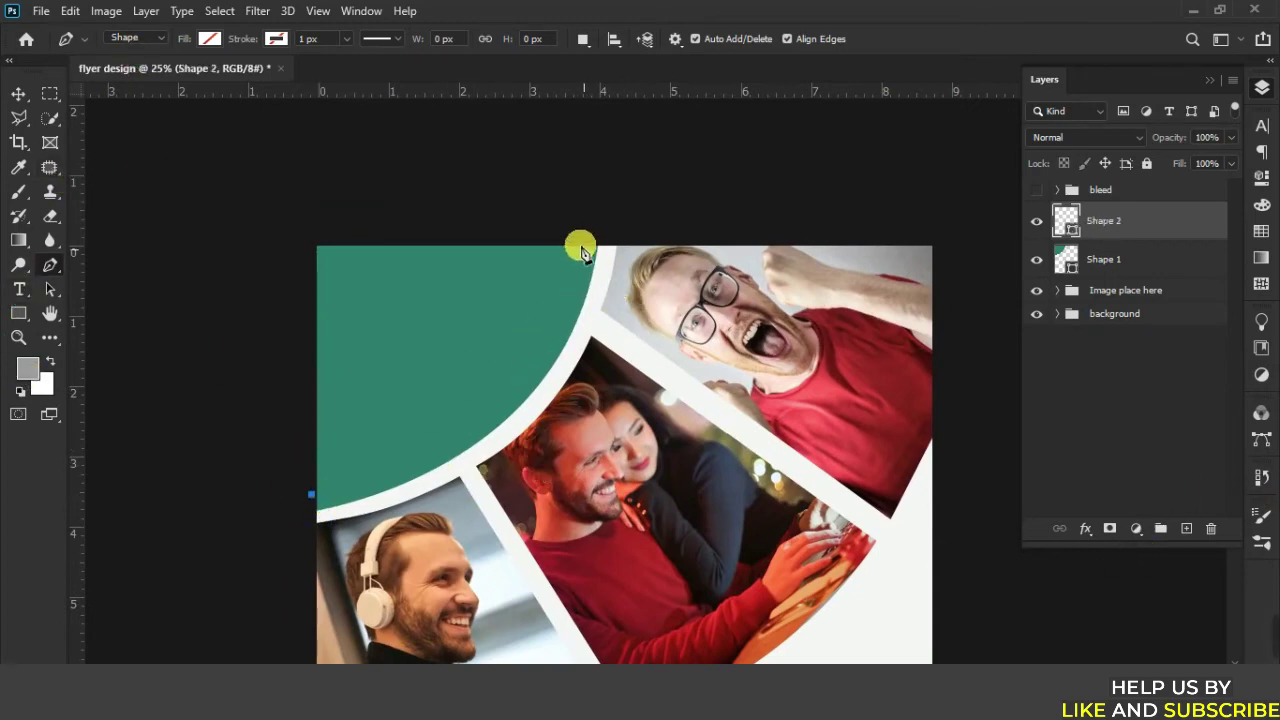
pyautogui.moveTo(630, 115)
pyautogui.mouseDown()
pyautogui.moveTo(661, 102)
pyautogui.moveTo(622, 134)
pyautogui.mouseUp()
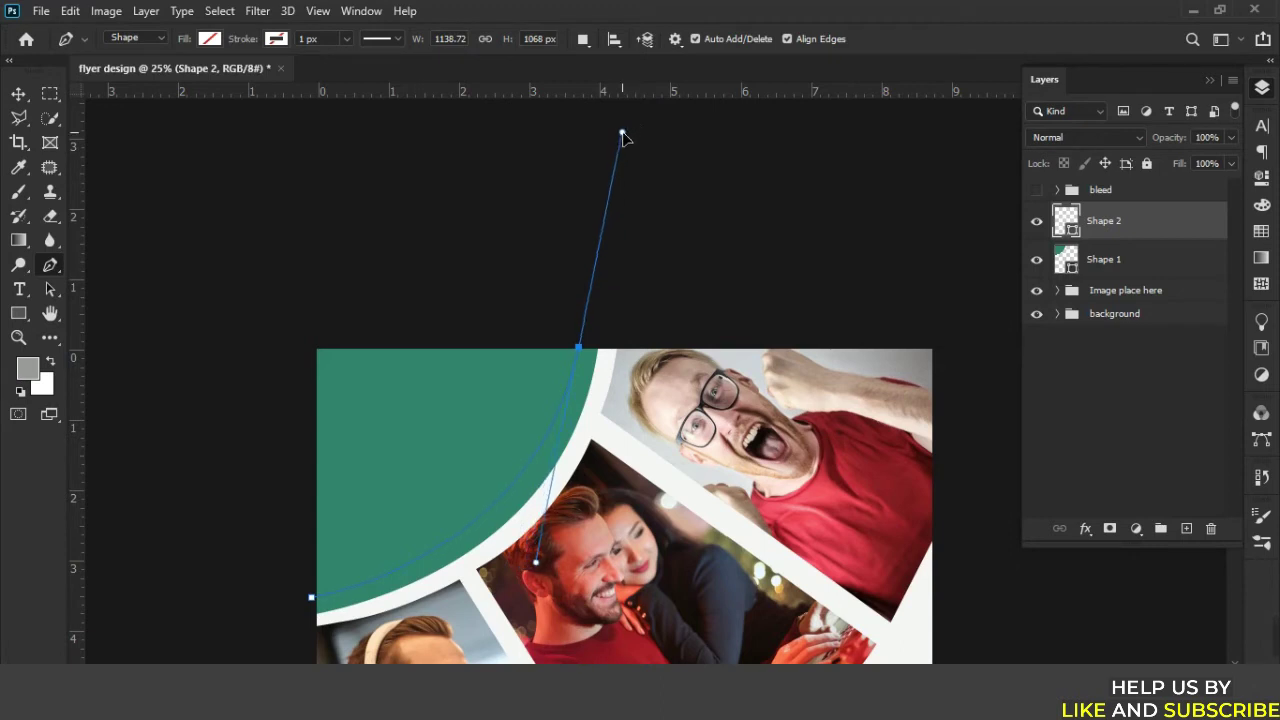
pyautogui.click(580, 355)
# Give the curved path a white 30 px stroke.
pyautogui.click(278, 38)
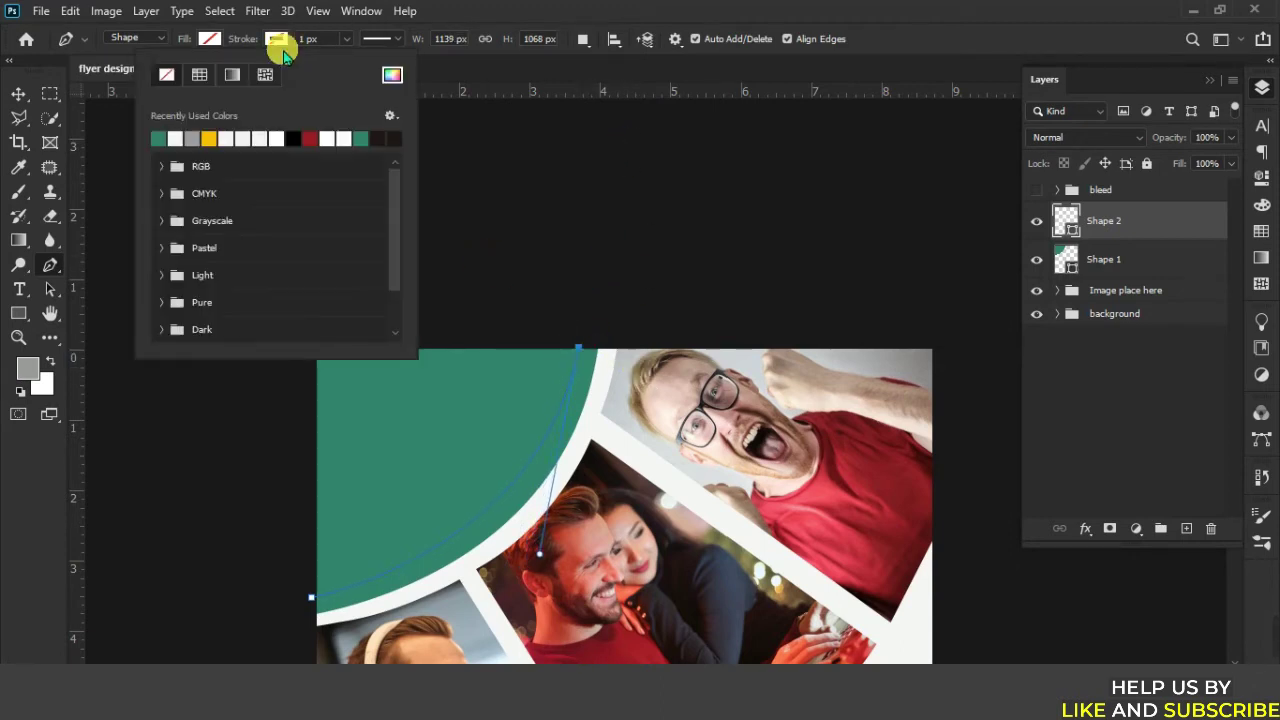
pyautogui.click(176, 140)
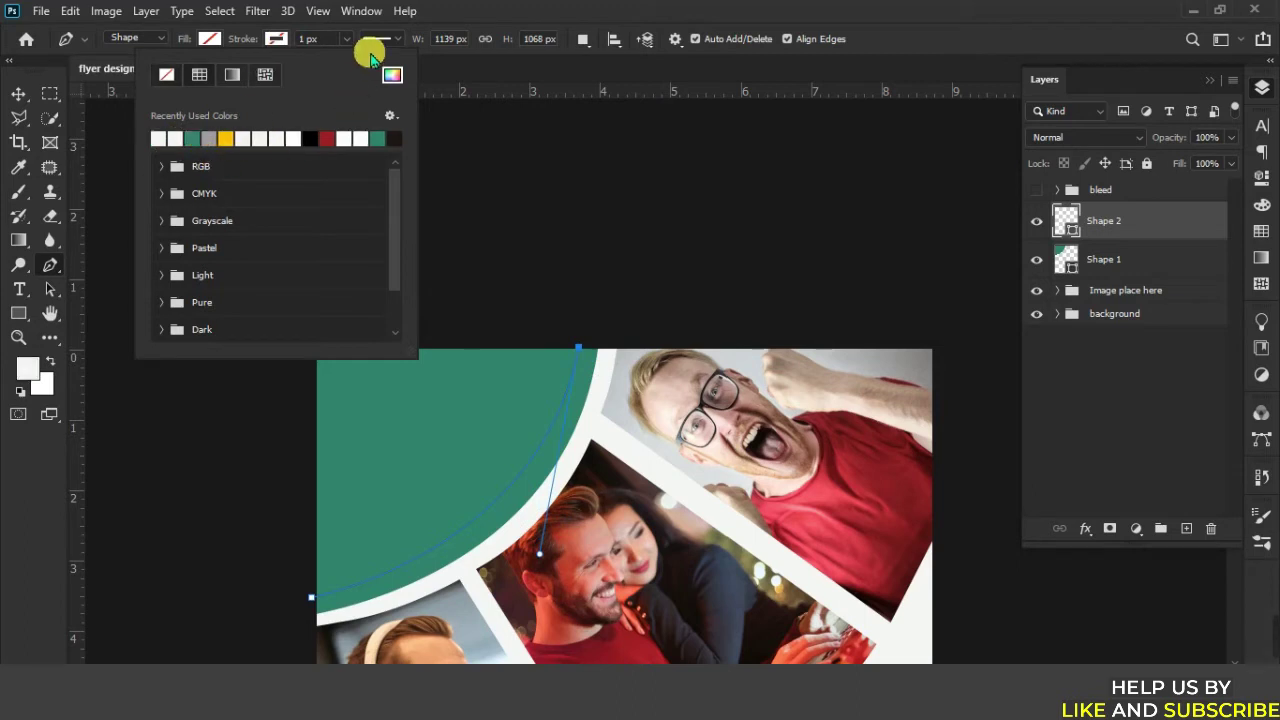
pyautogui.click(322, 38)
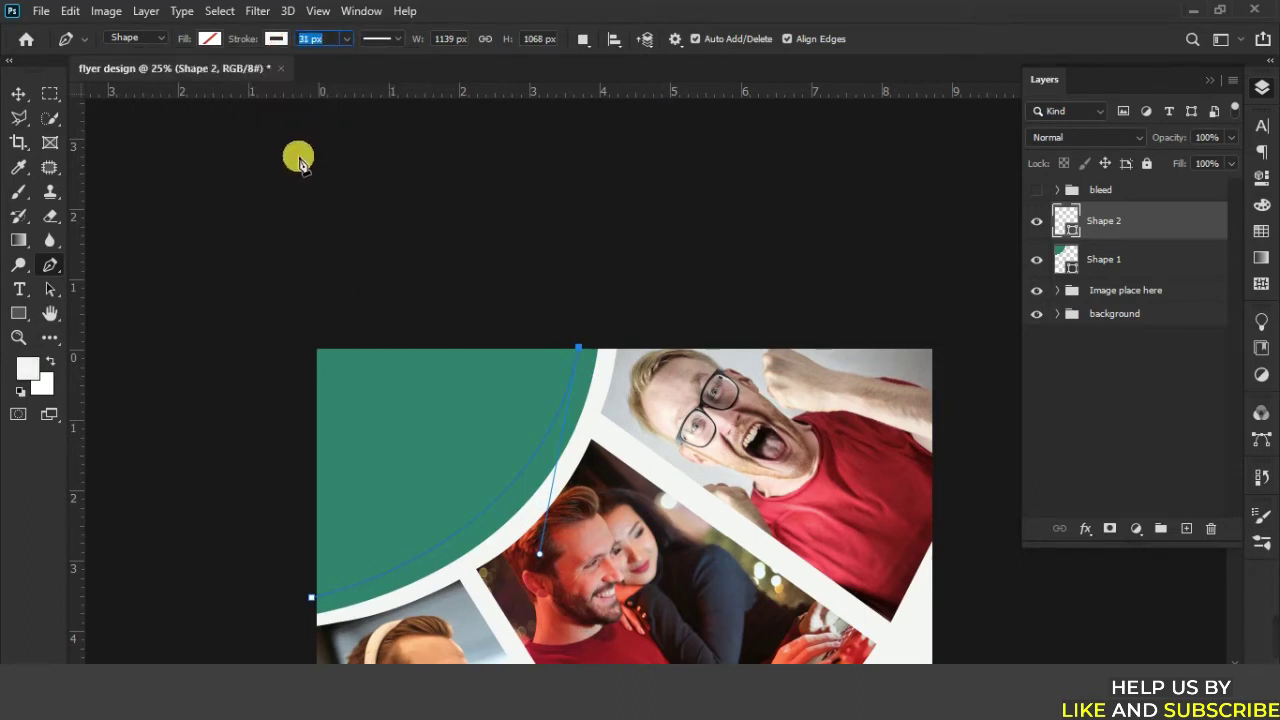
pyautogui.write('30')
pyautogui.press('Return')
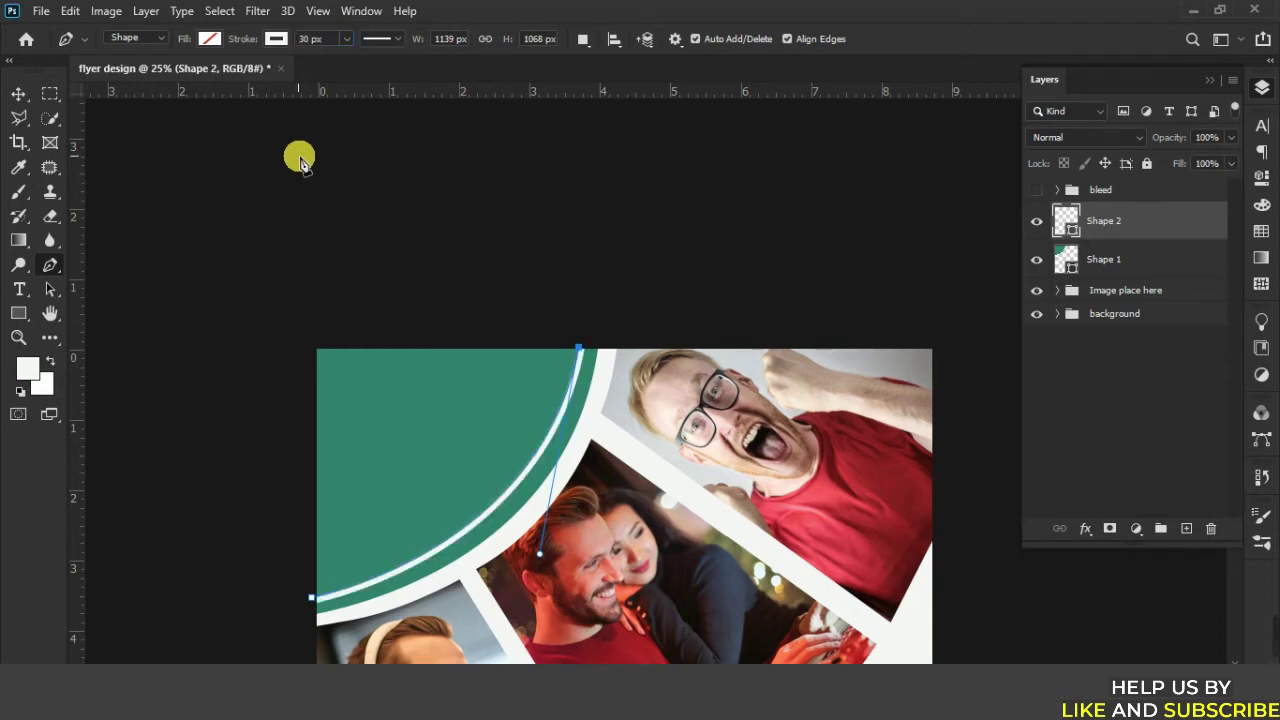
pyautogui.click(18, 93)
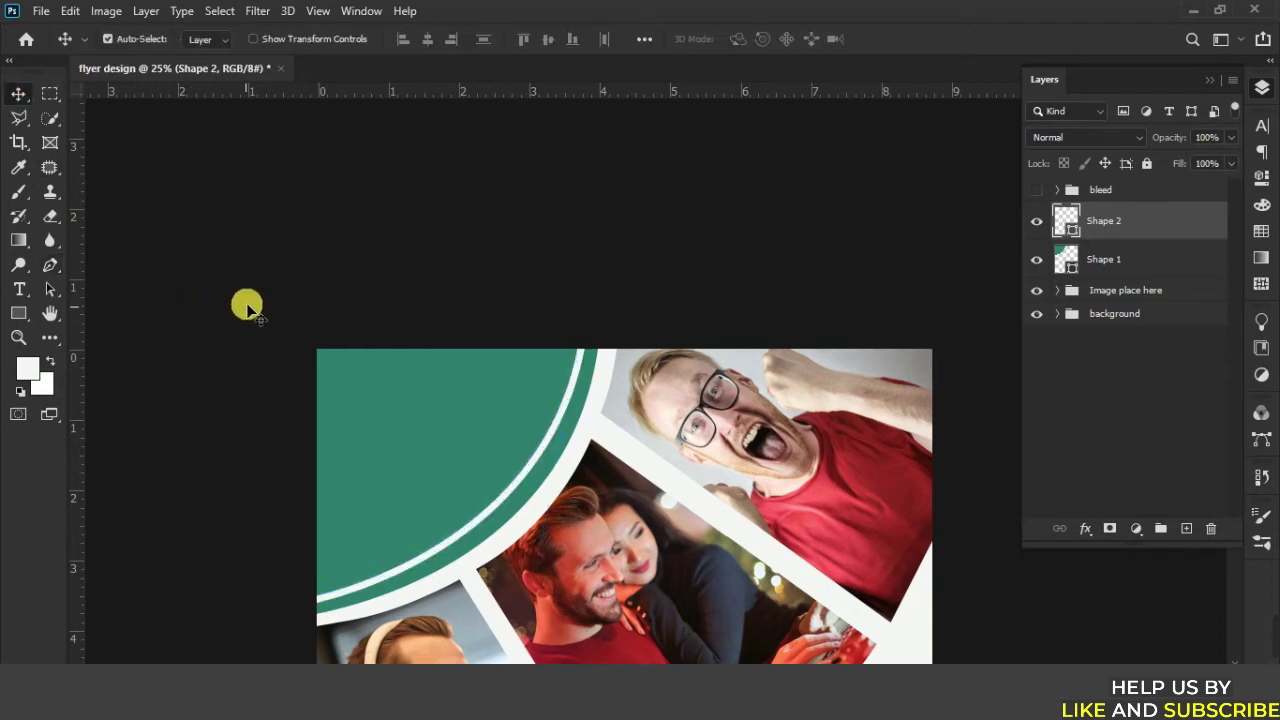
# Remove the extra empty layer, then duplicate the white arc and nudge the copy just inside the first.
pyautogui.click(1186, 528)
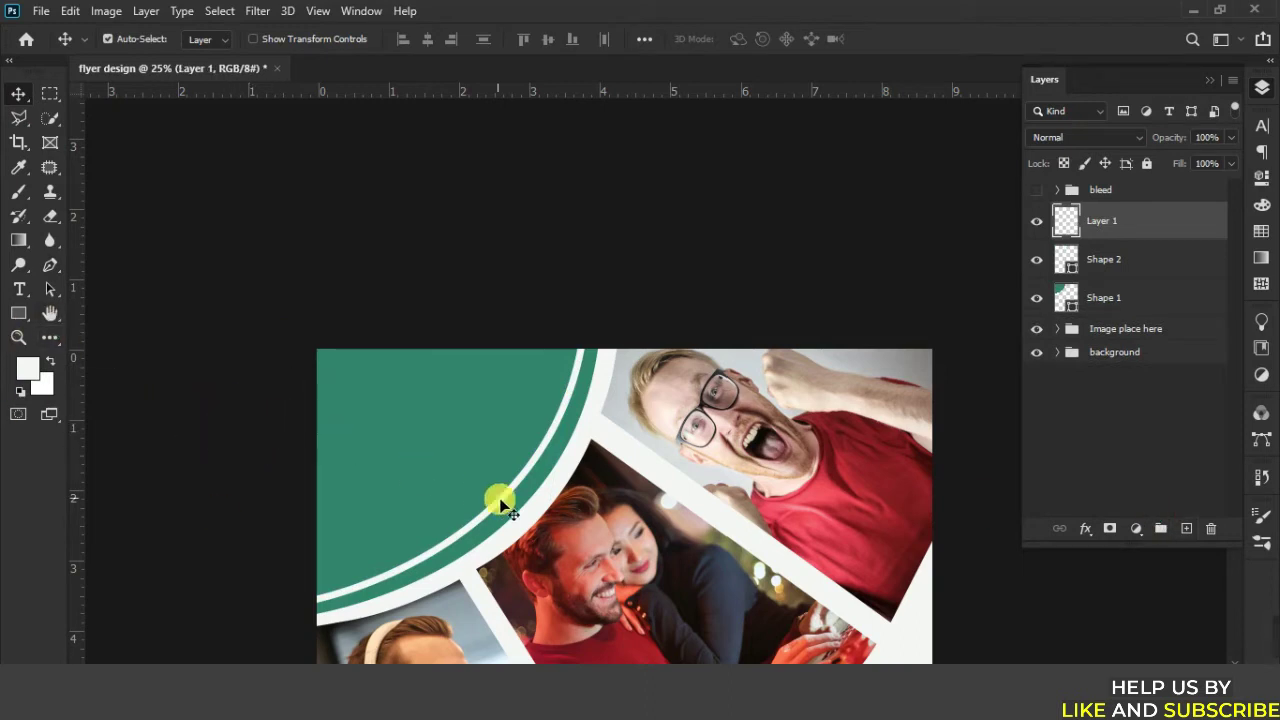
pyautogui.click(1211, 528)
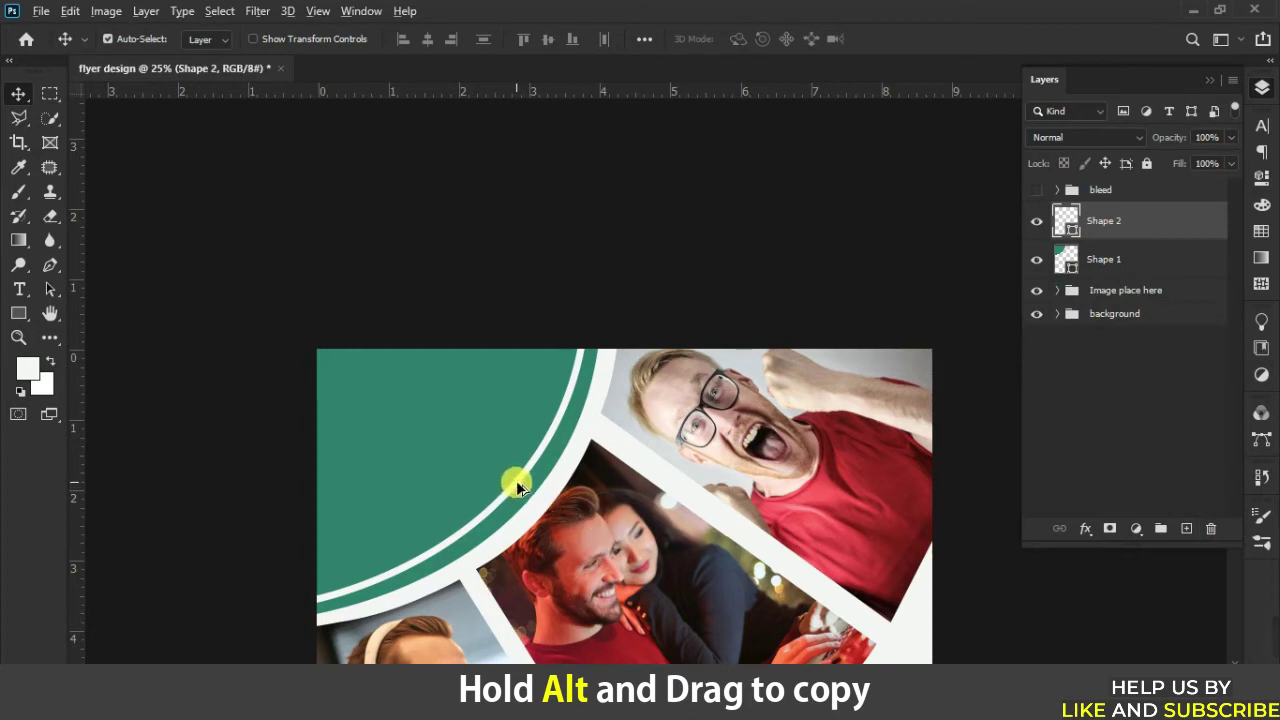
pyautogui.moveTo(513, 487); pyautogui.dragTo(501, 474)
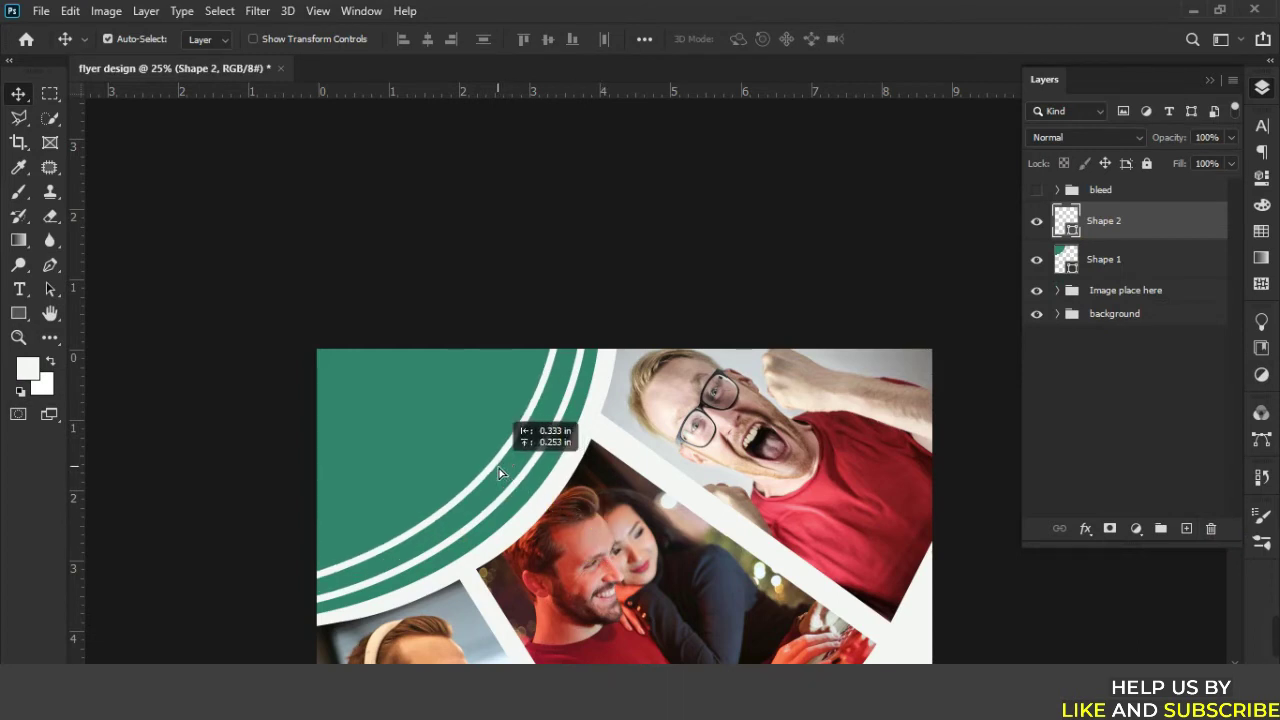
pyautogui.moveTo(501, 474); pyautogui.dragTo(501, 474)
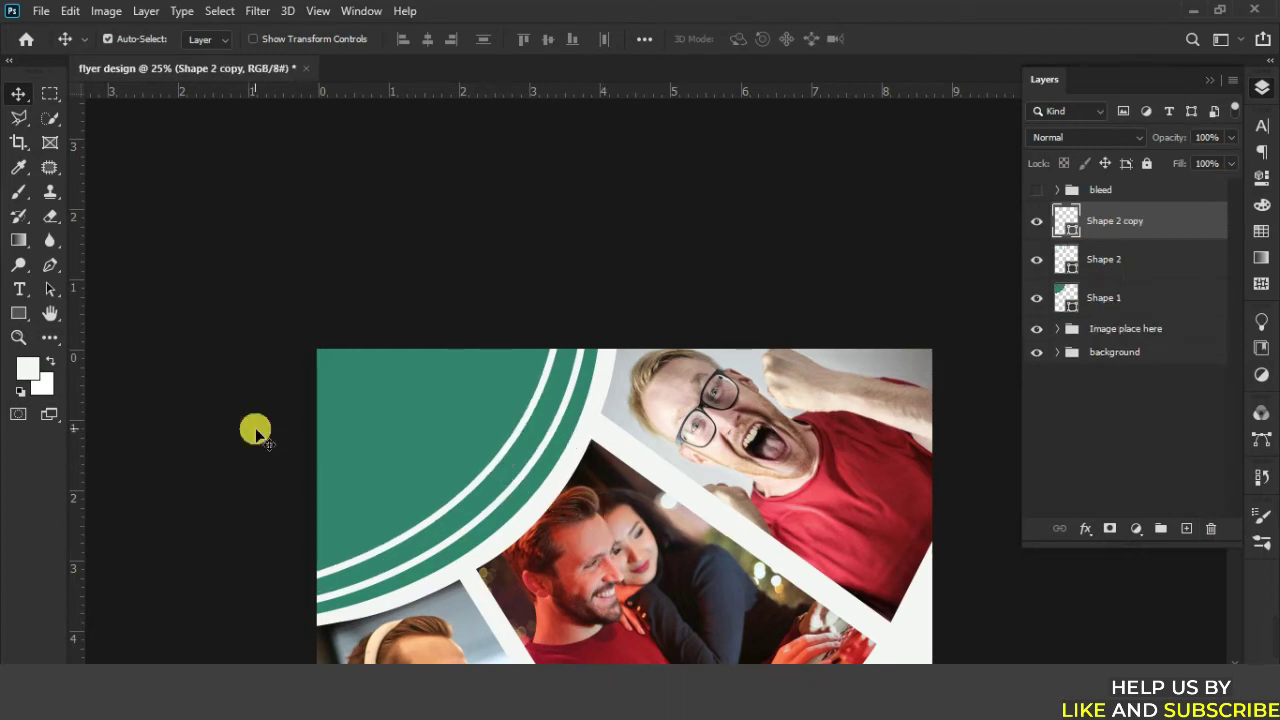
pyautogui.hotkey('shift', 'Down')
pyautogui.hotkey('shift', 'Down')
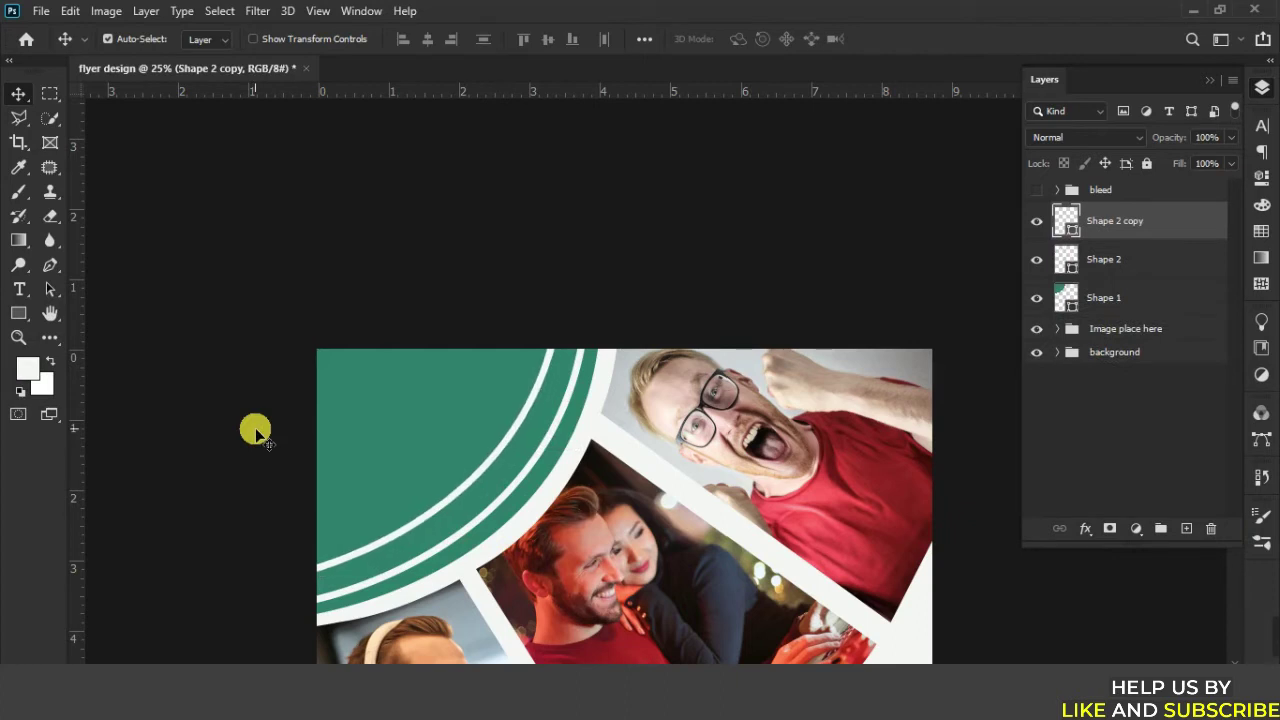
pyautogui.hotkey('shift', 'Down')
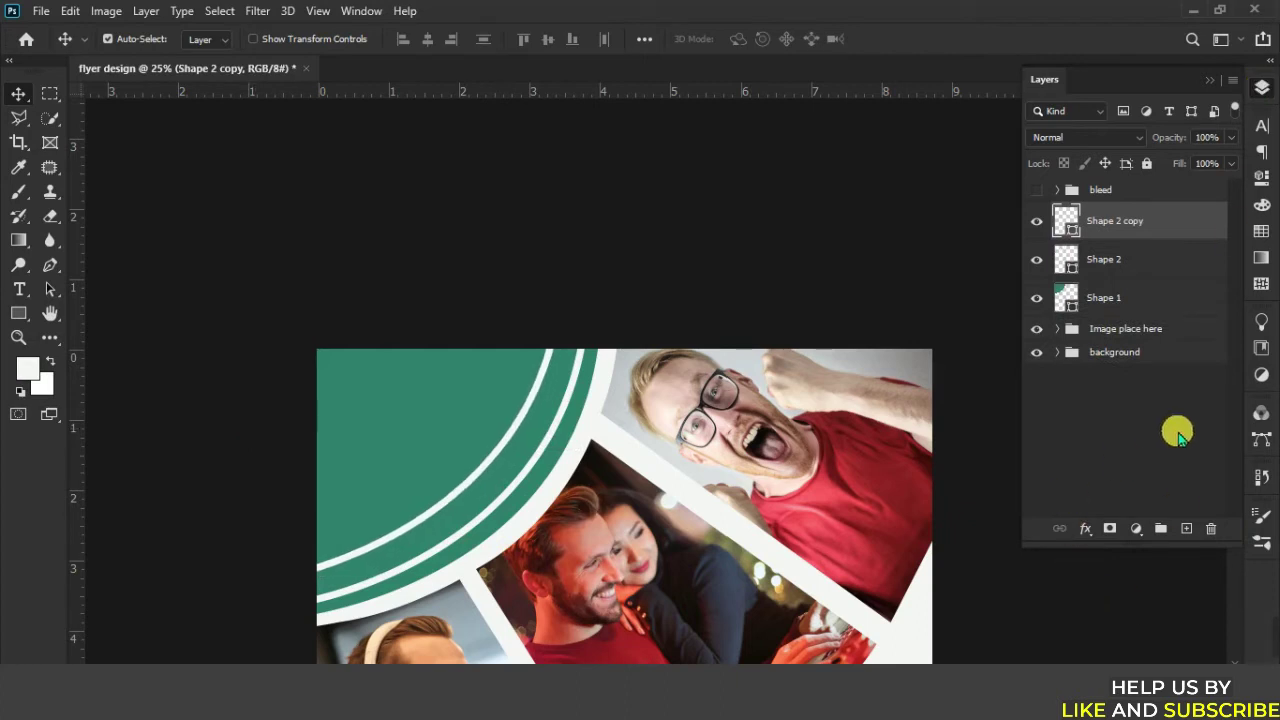
# Add a layer mask to Shape 2 copy and set black as the painting colour.
pyautogui.click(1136, 528)
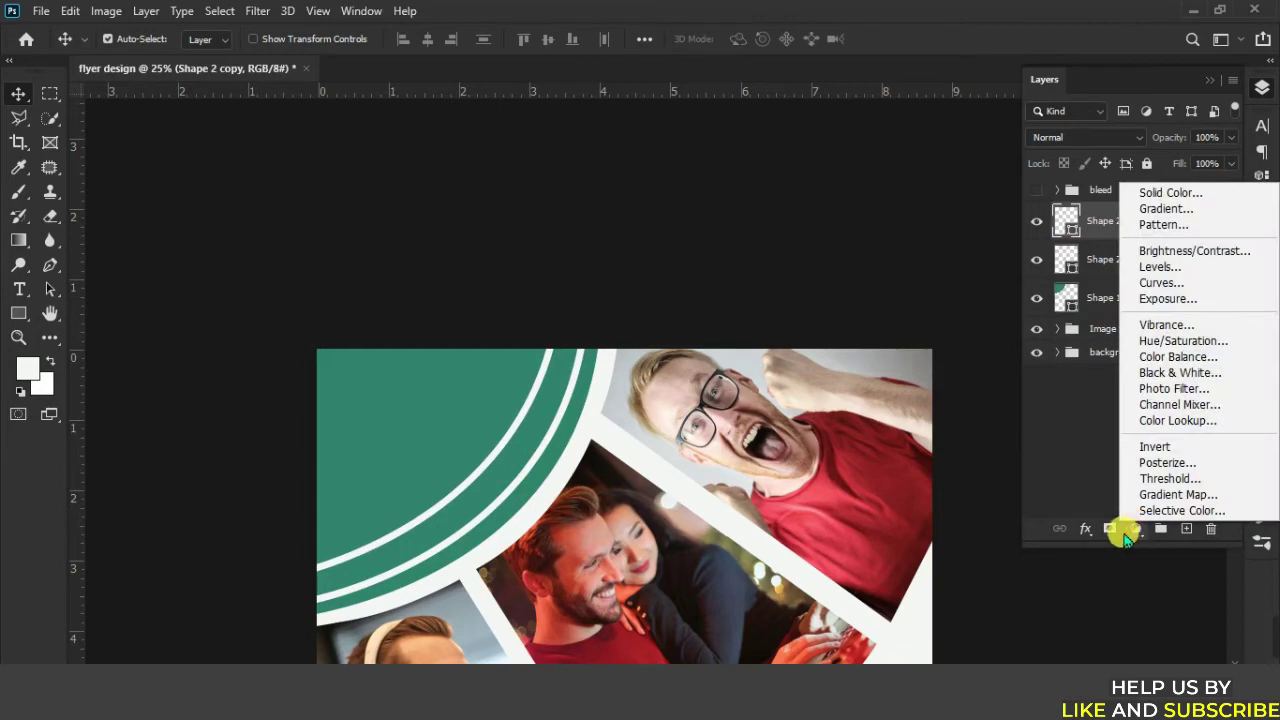
pyautogui.click(1114, 530)
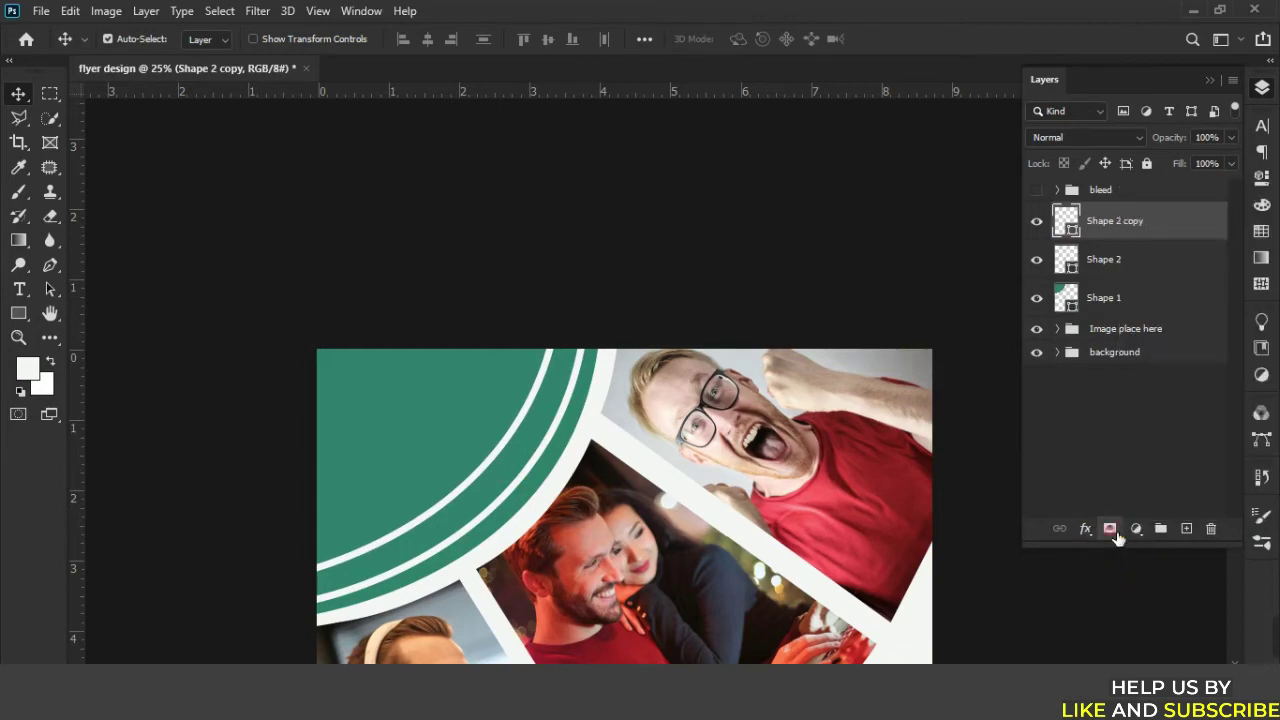
pyautogui.click(1110, 530)
pyautogui.click(1036, 222)
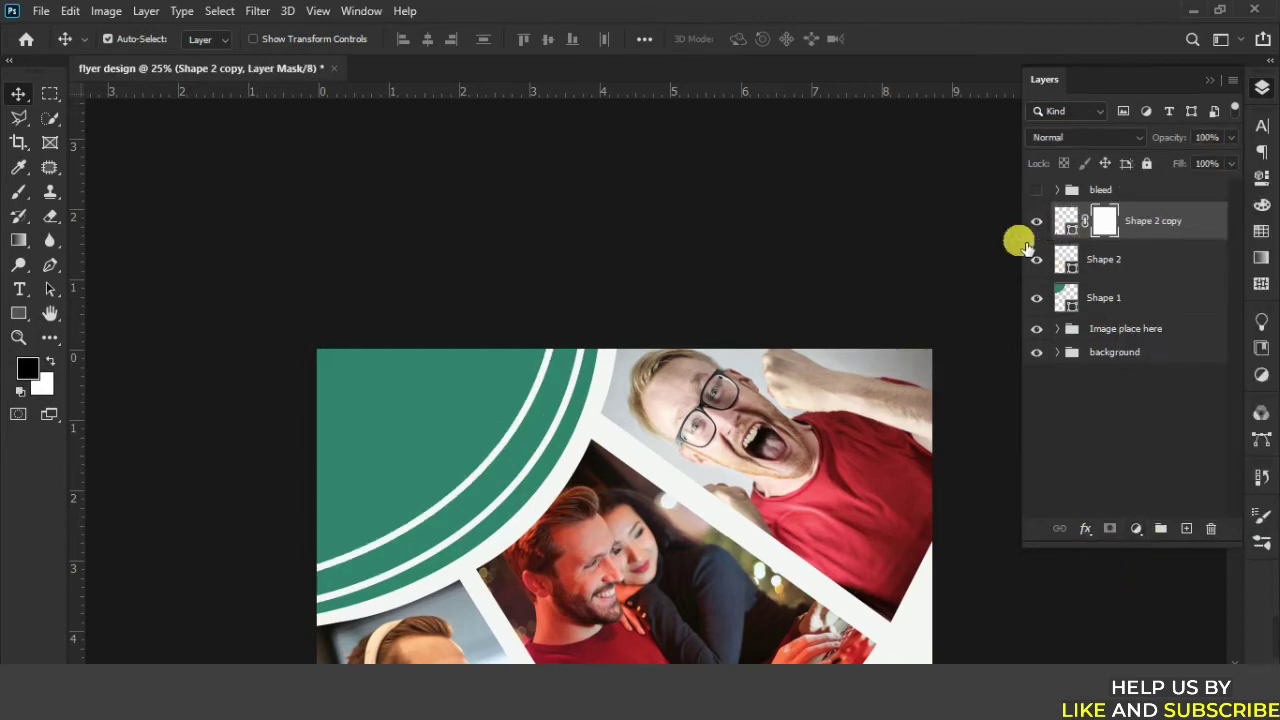
pyautogui.press('x')
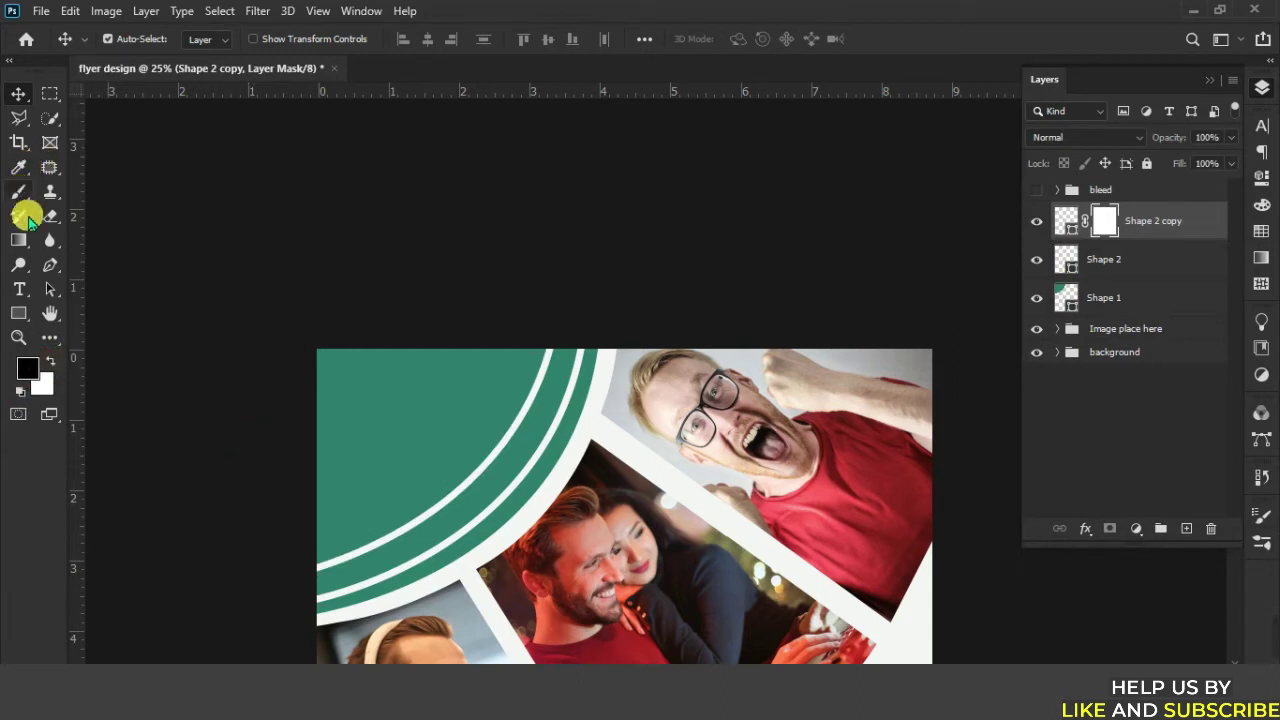
pyautogui.click(18, 192)
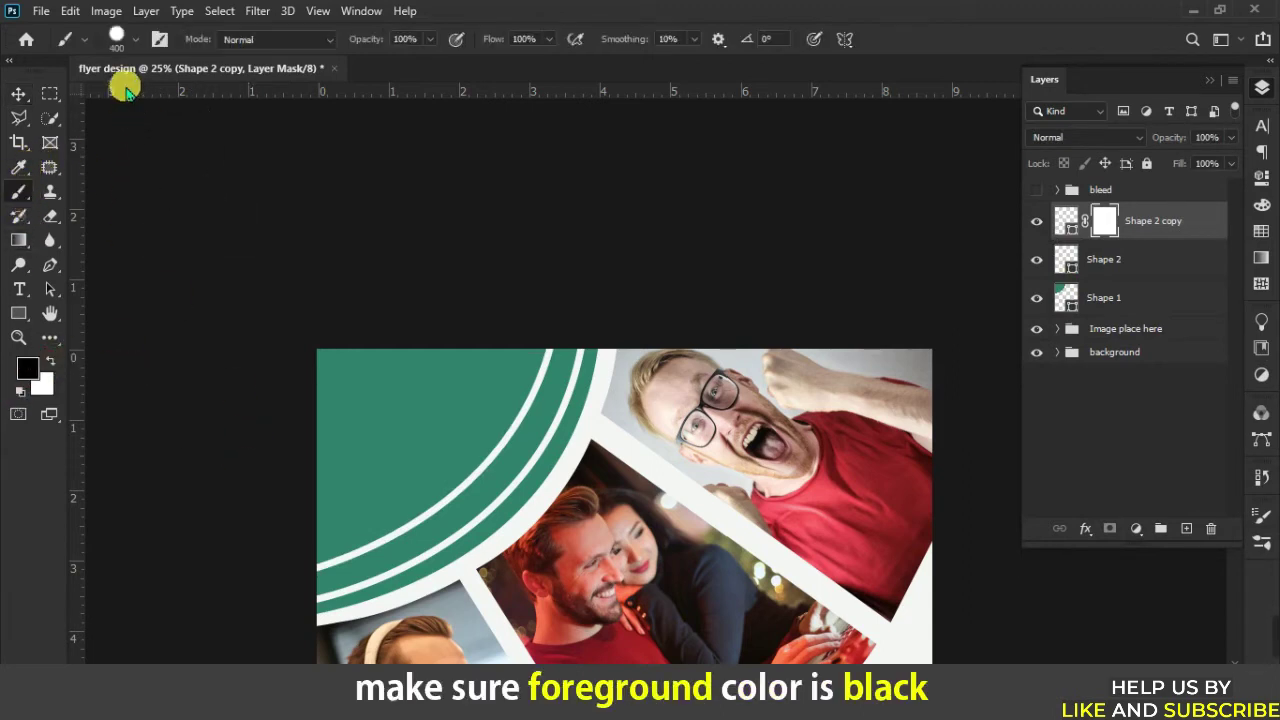
# Brush out the upper part of the inner white arc on the mask.
pyautogui.click(116, 38)
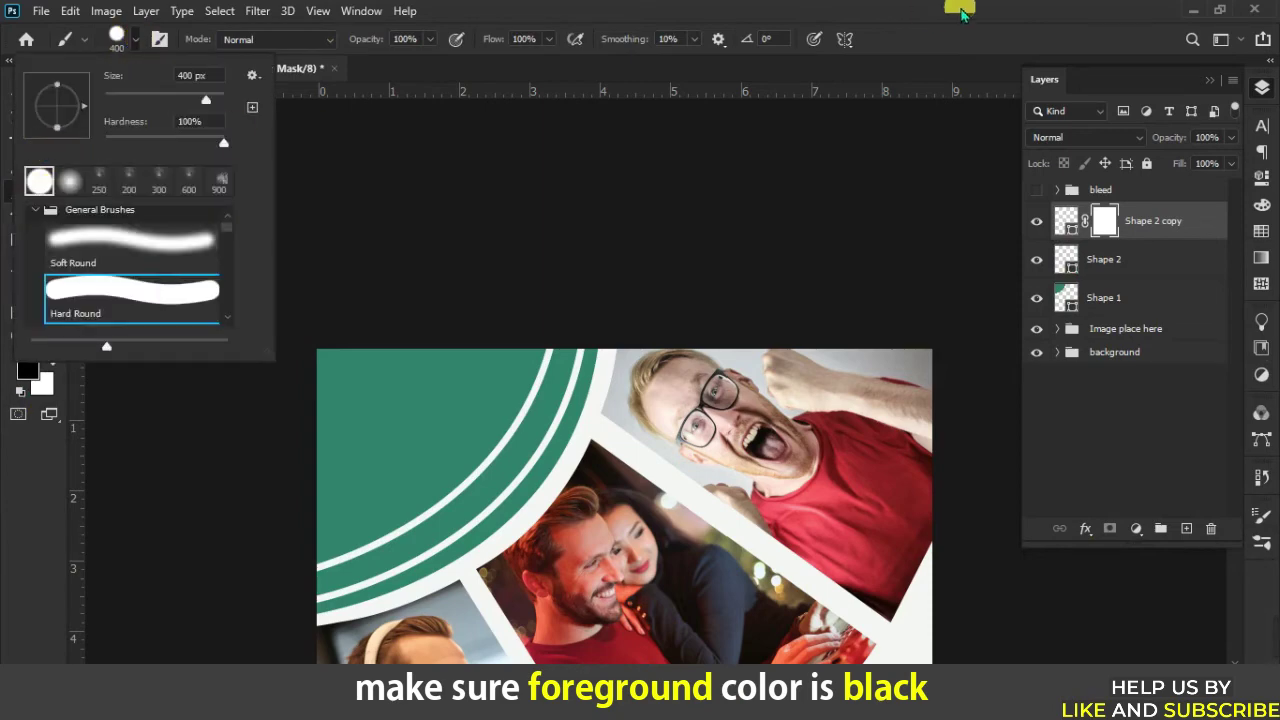
pyautogui.click(940, 22)
pyautogui.scroll(1, 605, 400)
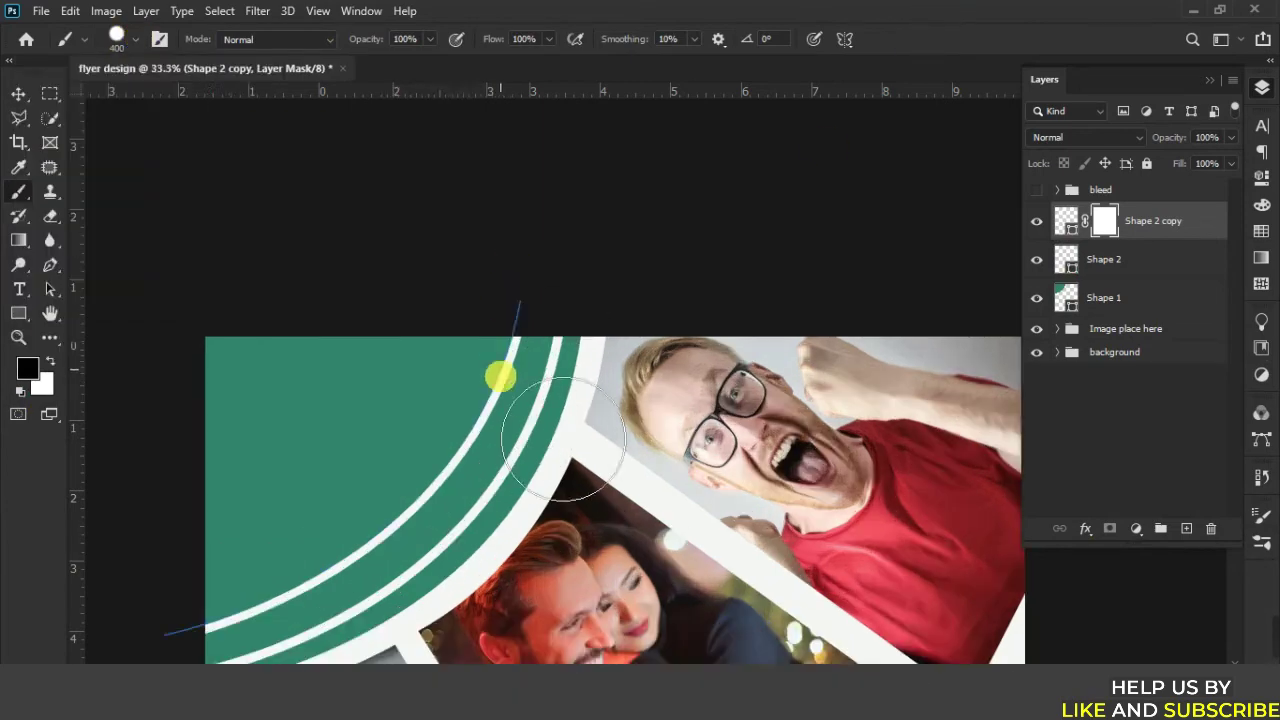
pyautogui.moveTo(605, 400)
pyautogui.mouseDown()
pyautogui.moveTo(451, 434)
pyautogui.moveTo(431, 470)
pyautogui.mouseUp()
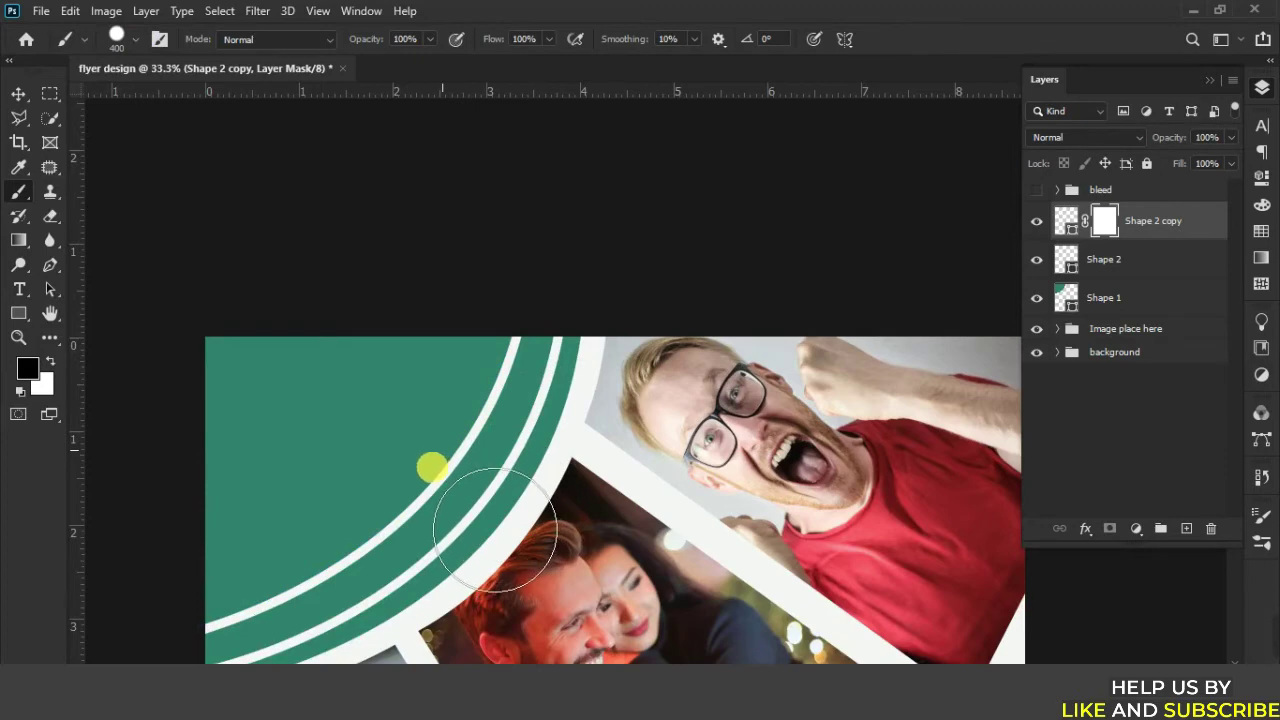
pyautogui.moveTo(567, 420); pyautogui.dragTo(449, 488)
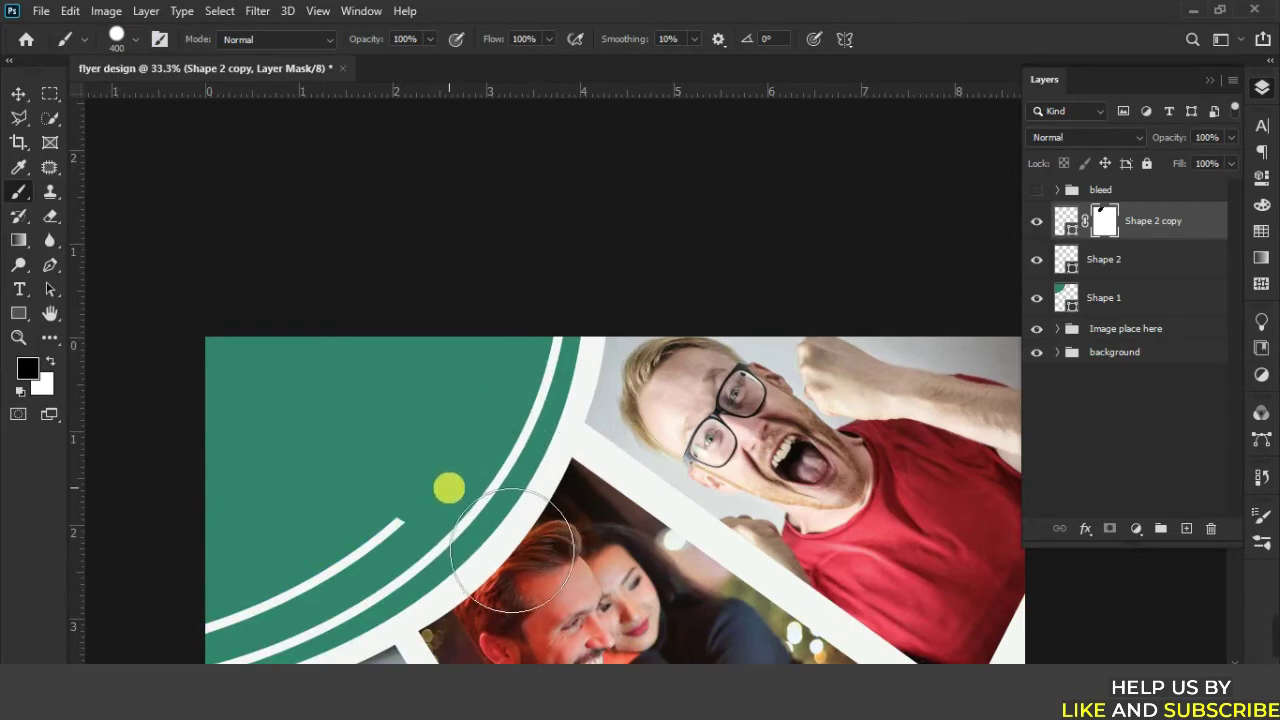
pyautogui.click(449, 488)
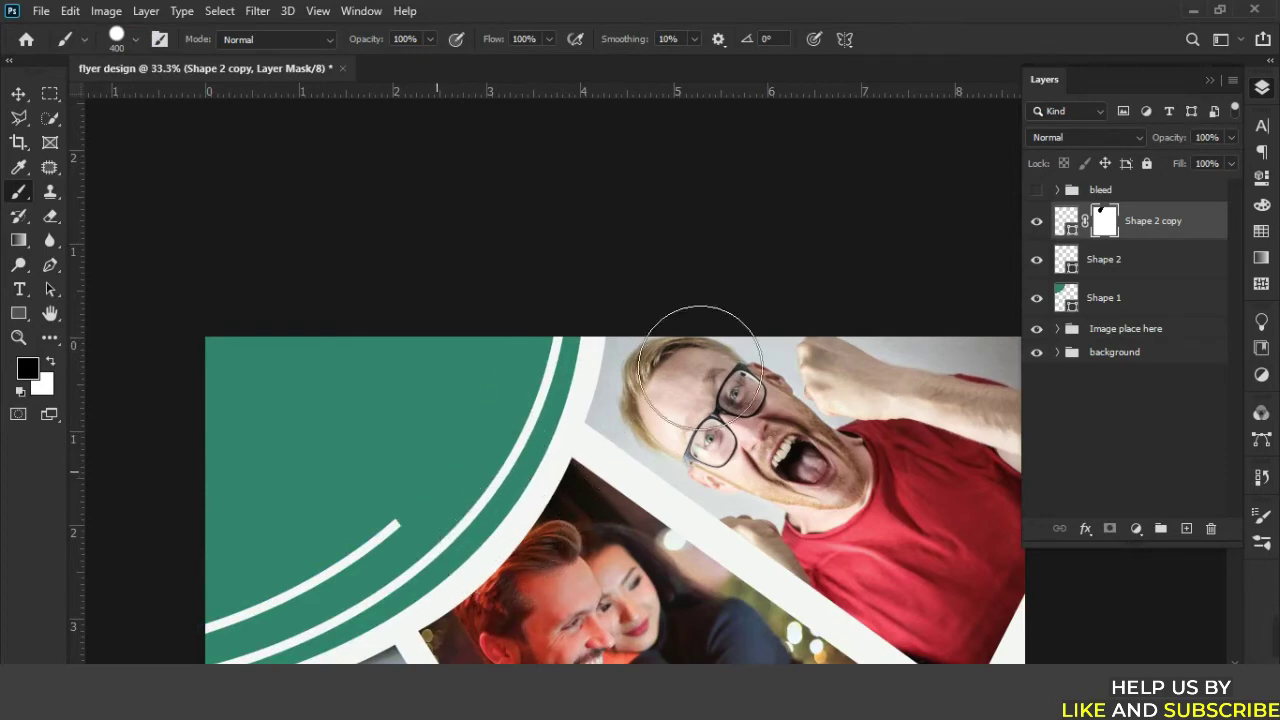
pyautogui.click(551, 430)
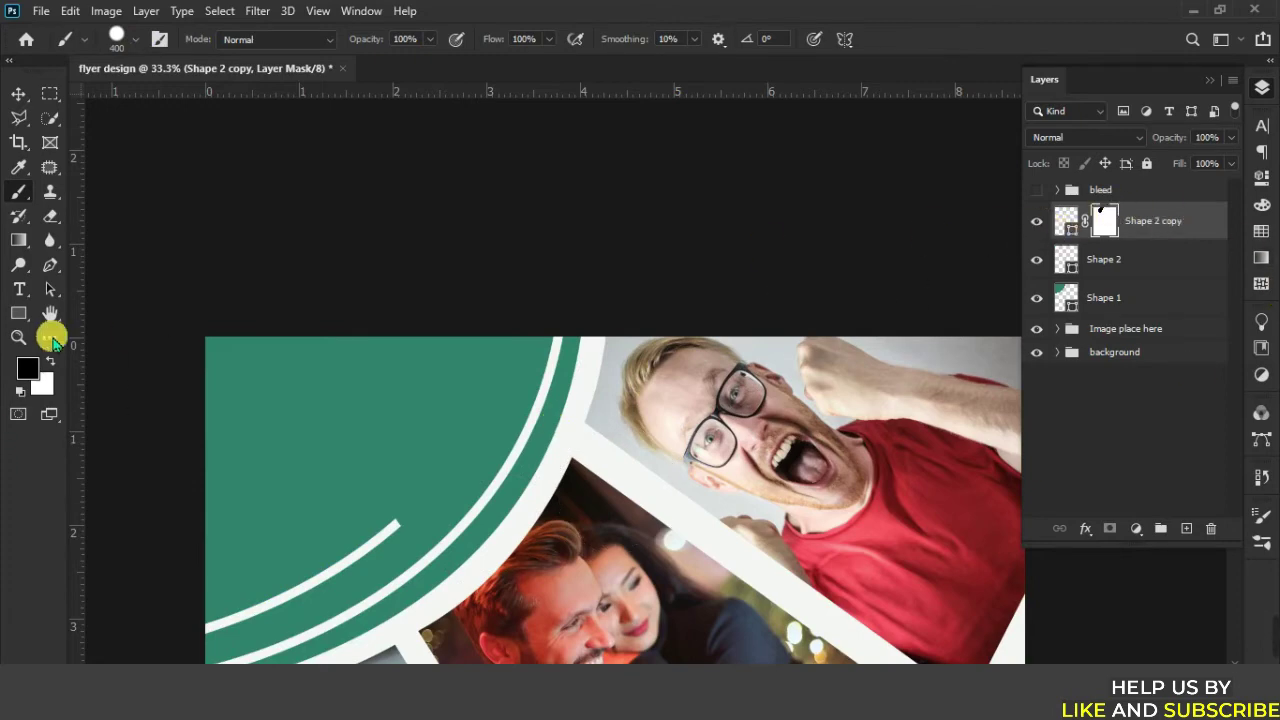
# Sample a colour from the photos for the arc's stroke, which stays white.
pyautogui.click(49, 267)
pyautogui.click(274, 38)
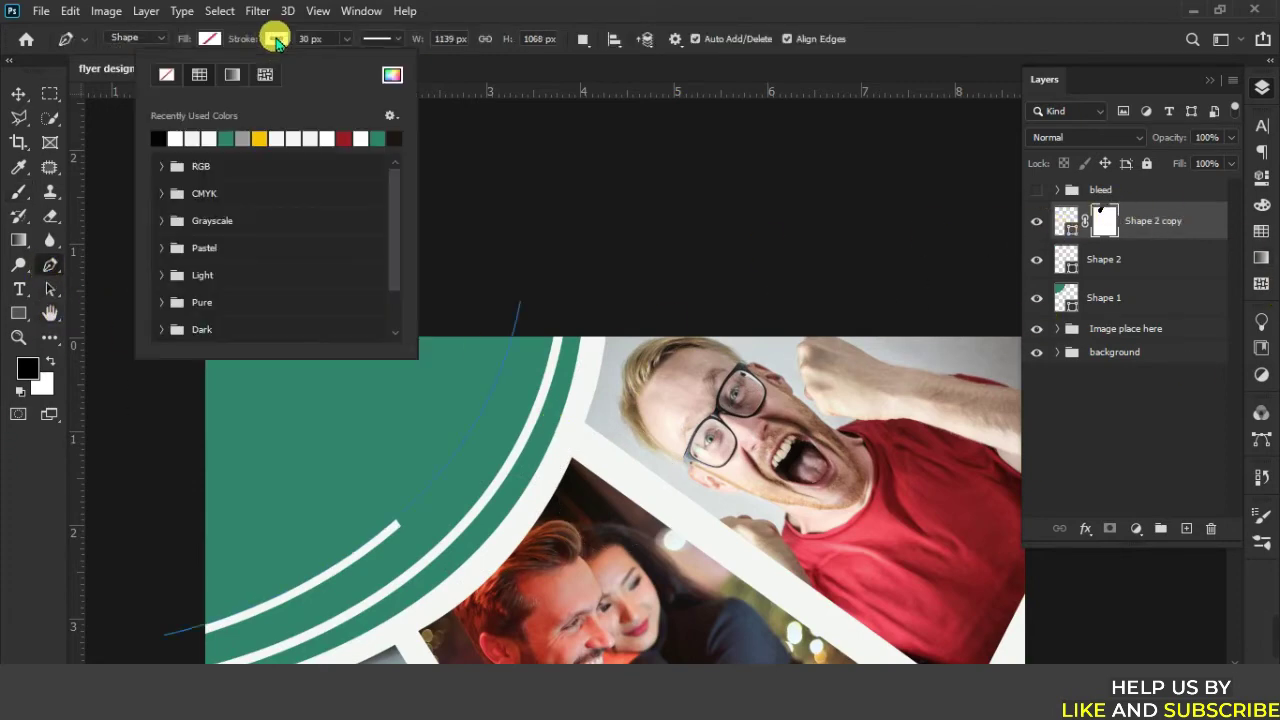
pyautogui.click(398, 80)
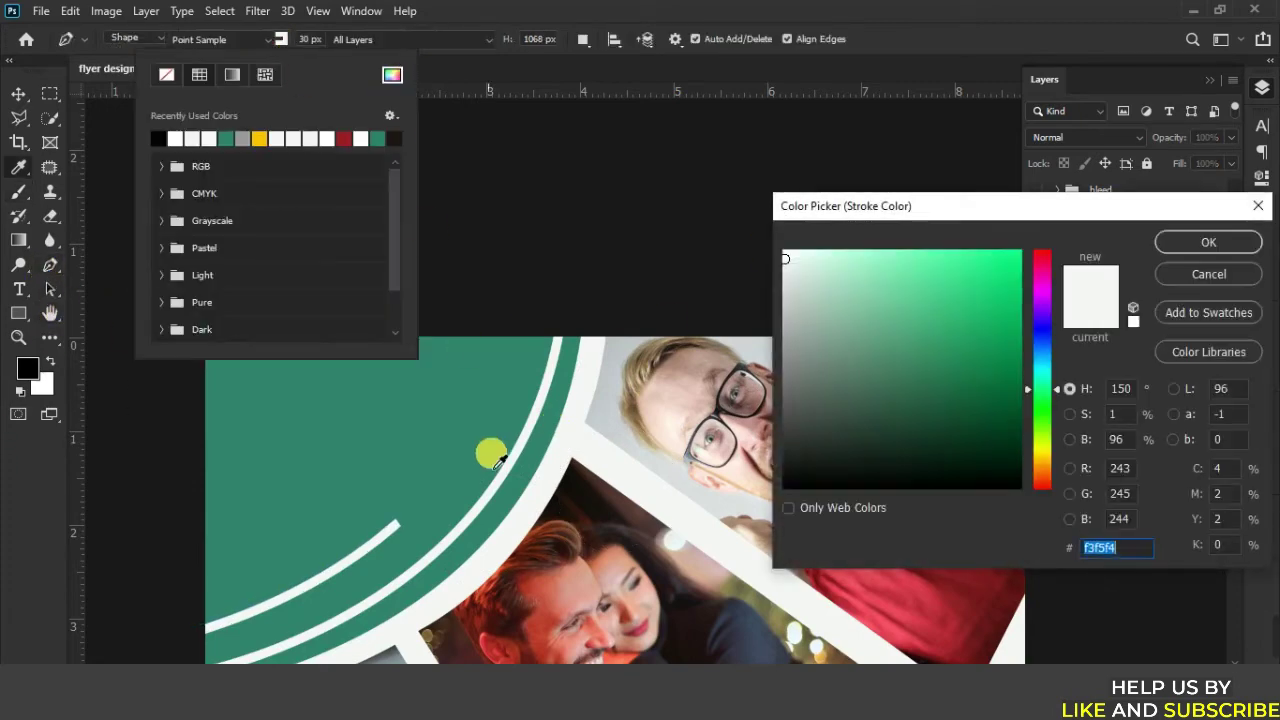
pyautogui.moveTo(491, 514); pyautogui.dragTo(529, 362)
pyautogui.scroll(-3, 540, 385)
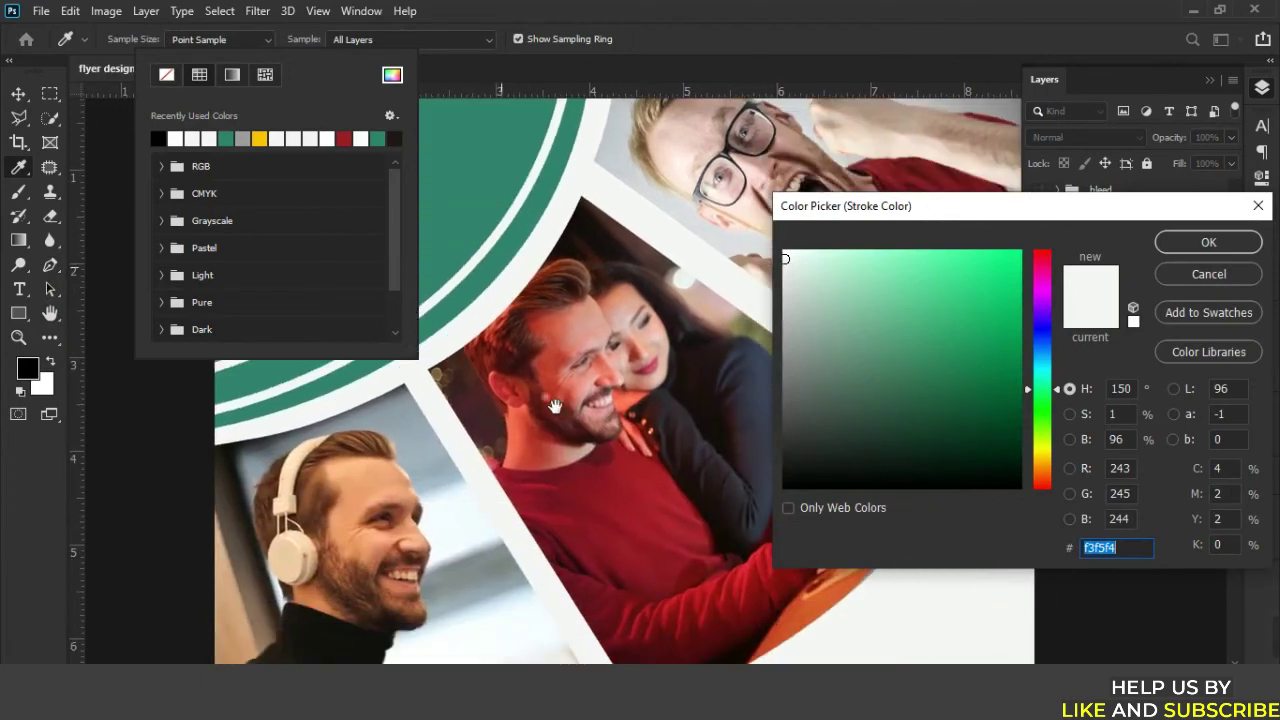
pyautogui.click(607, 494)
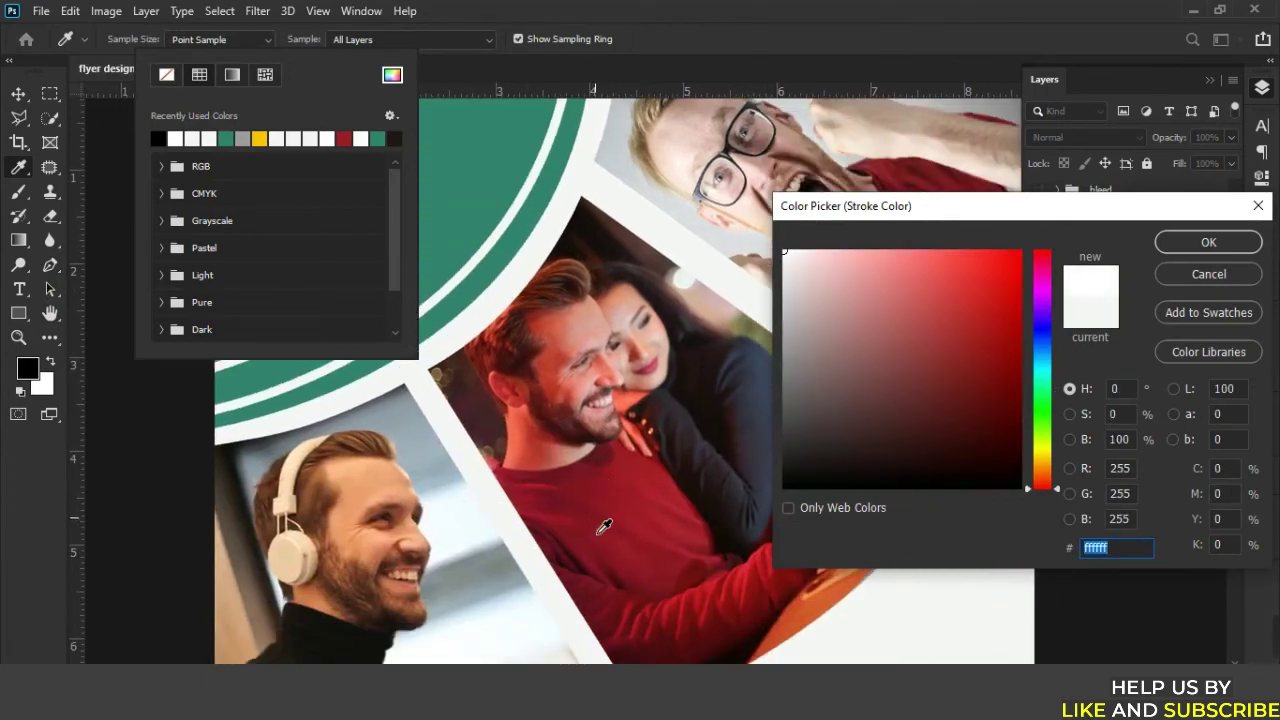
pyautogui.click(1222, 244)
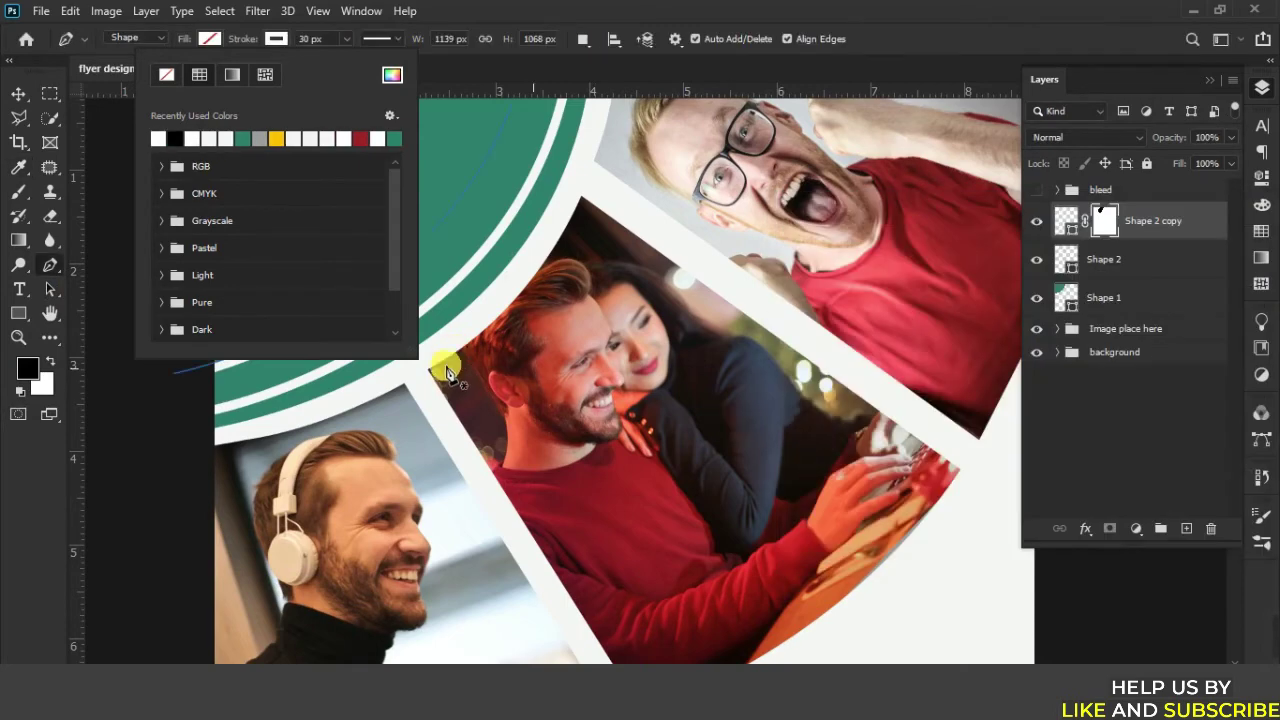
pyautogui.click(17, 93)
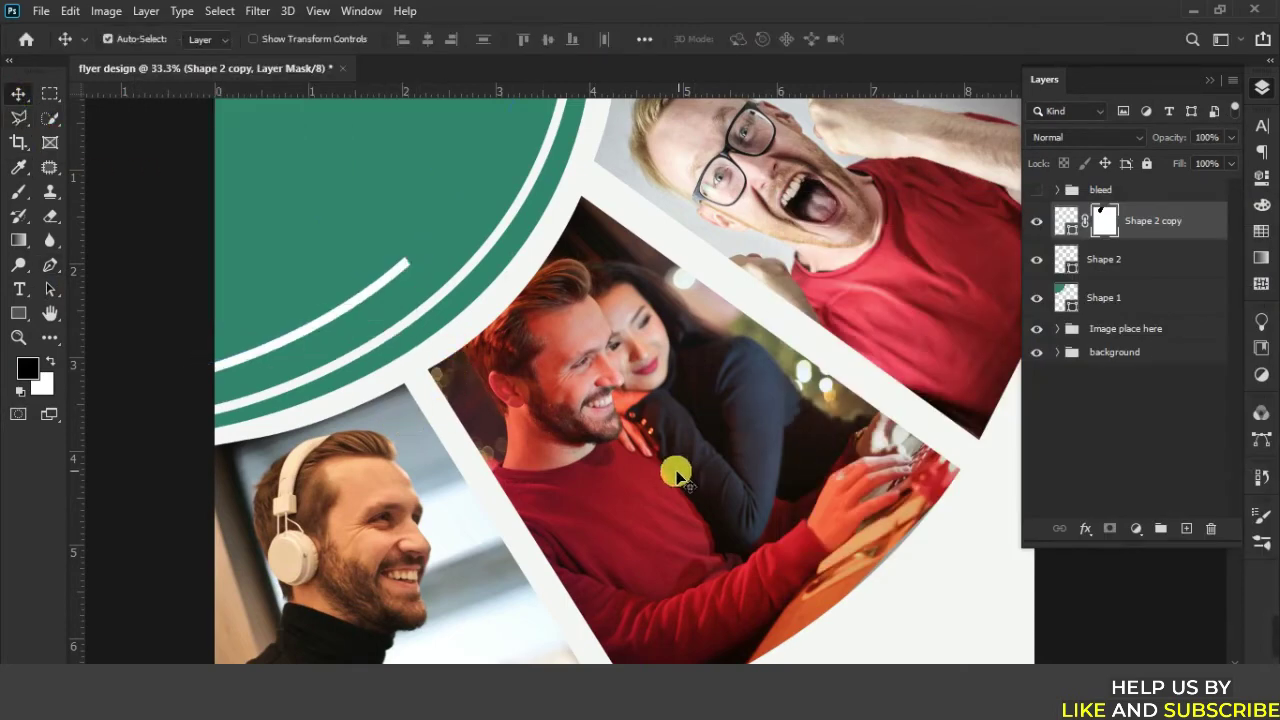
pyautogui.hotkey('ctrl', '-')
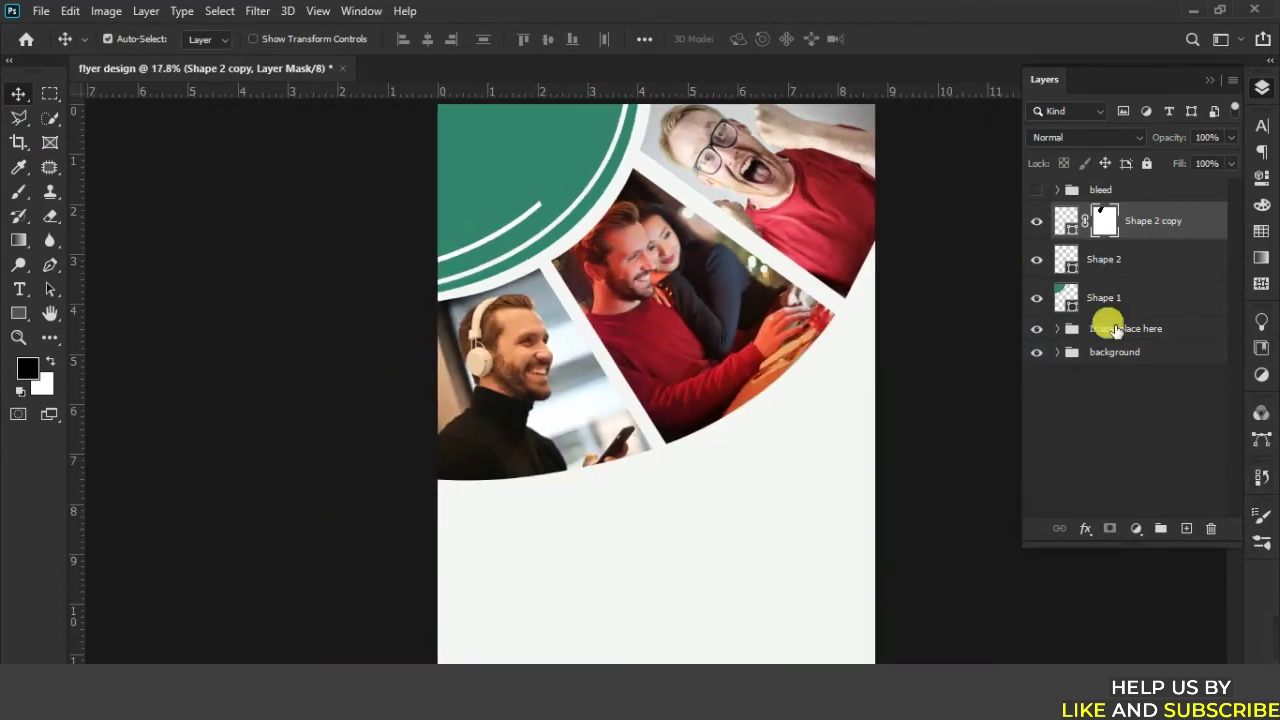
# Target Shape 2 copy and set its stroke to dark red #911727 sampled from the red shirt.
pyautogui.click(1066, 220)
pyautogui.click(50, 264)
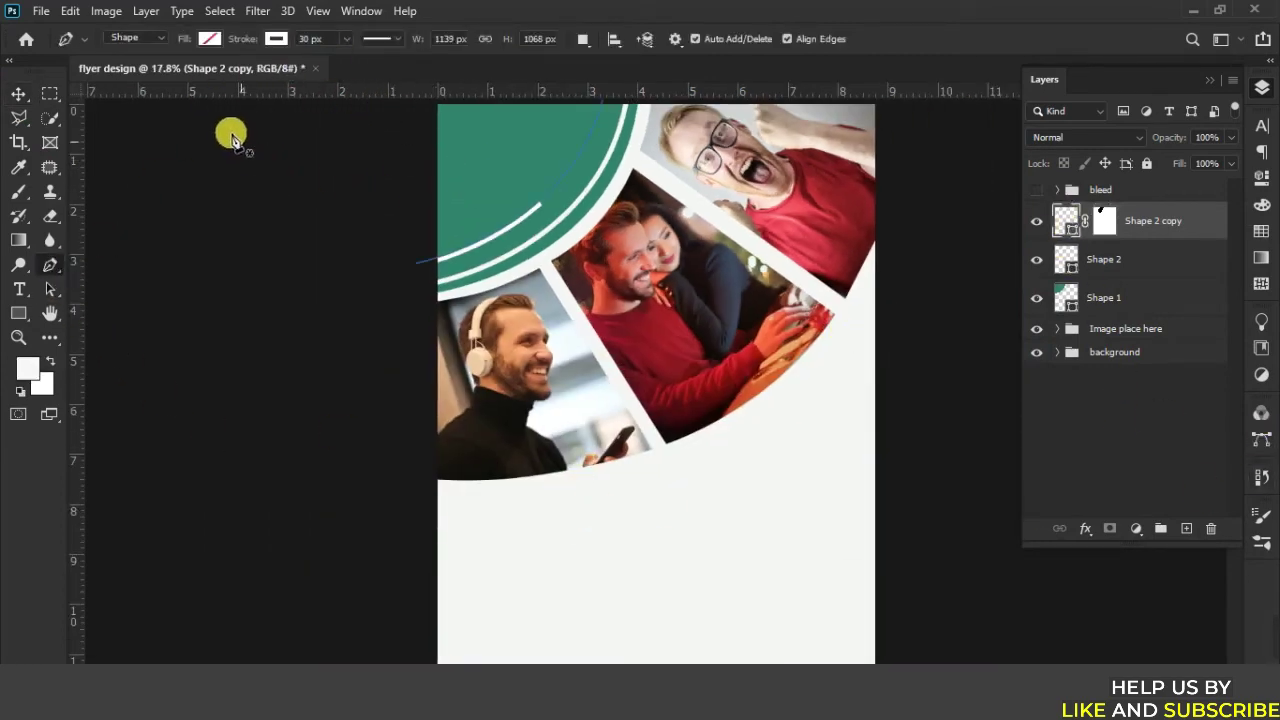
pyautogui.click(276, 38)
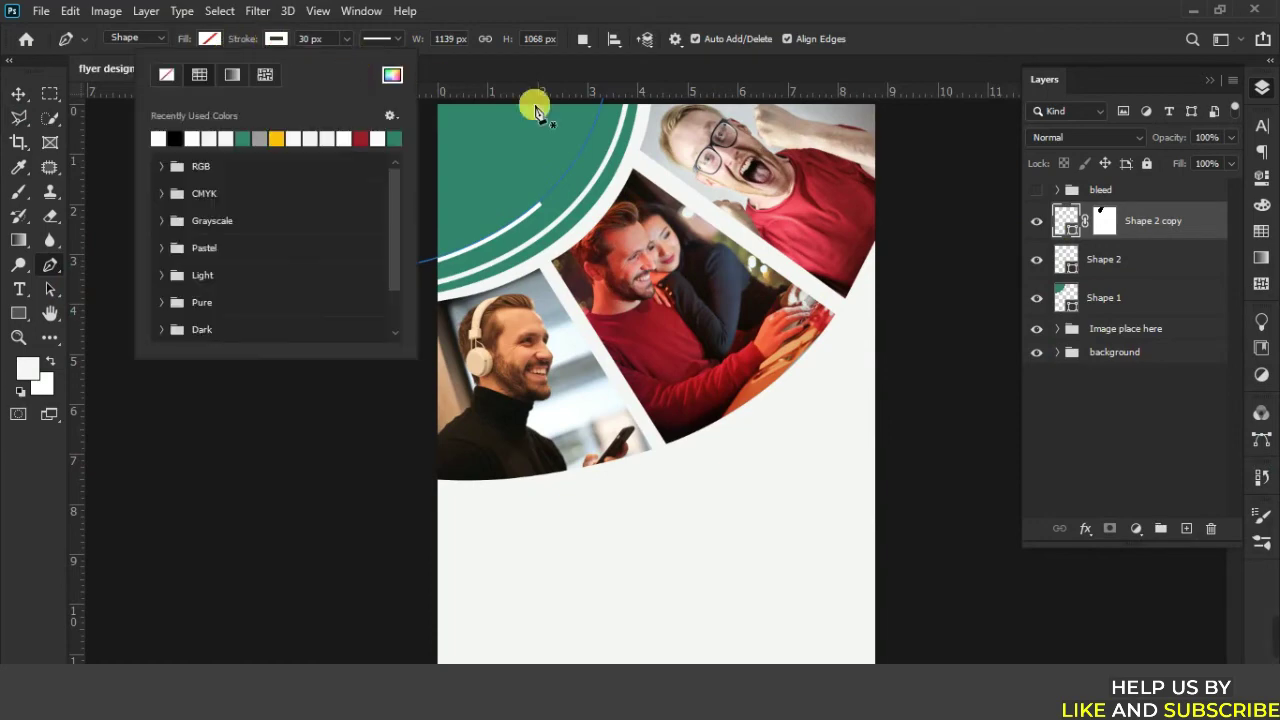
pyautogui.click(392, 80)
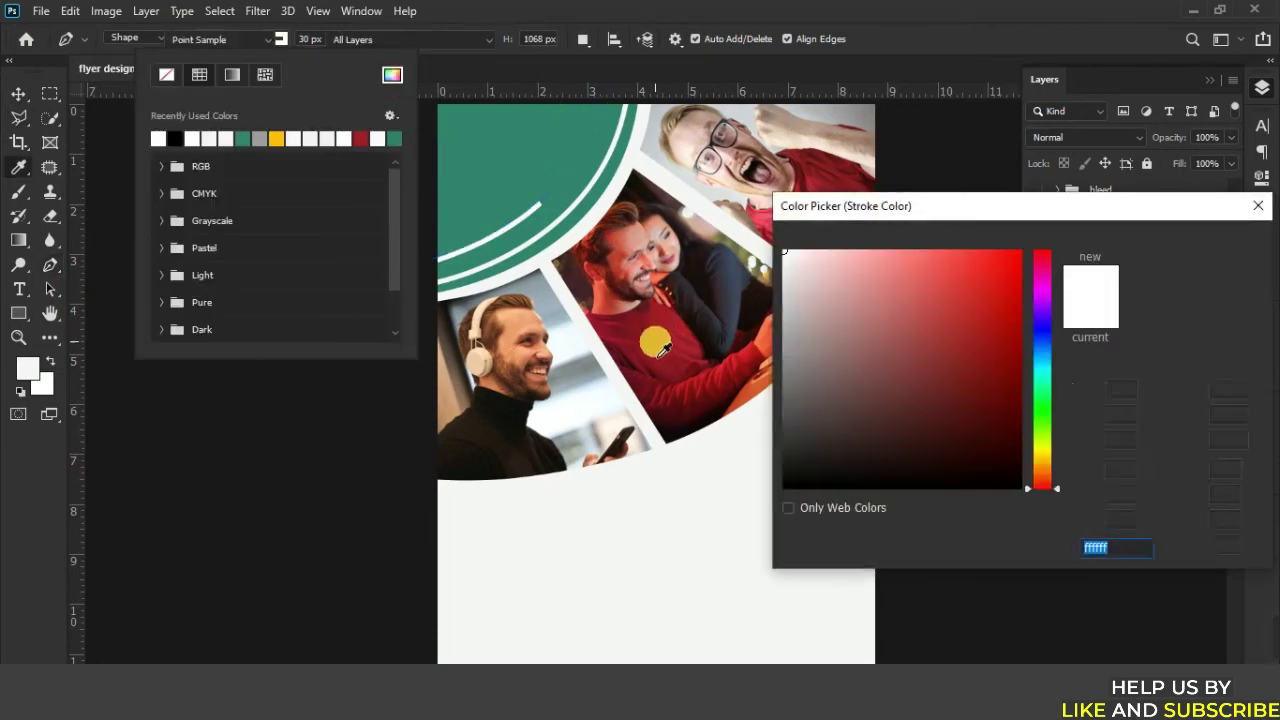
pyautogui.click(652, 352)
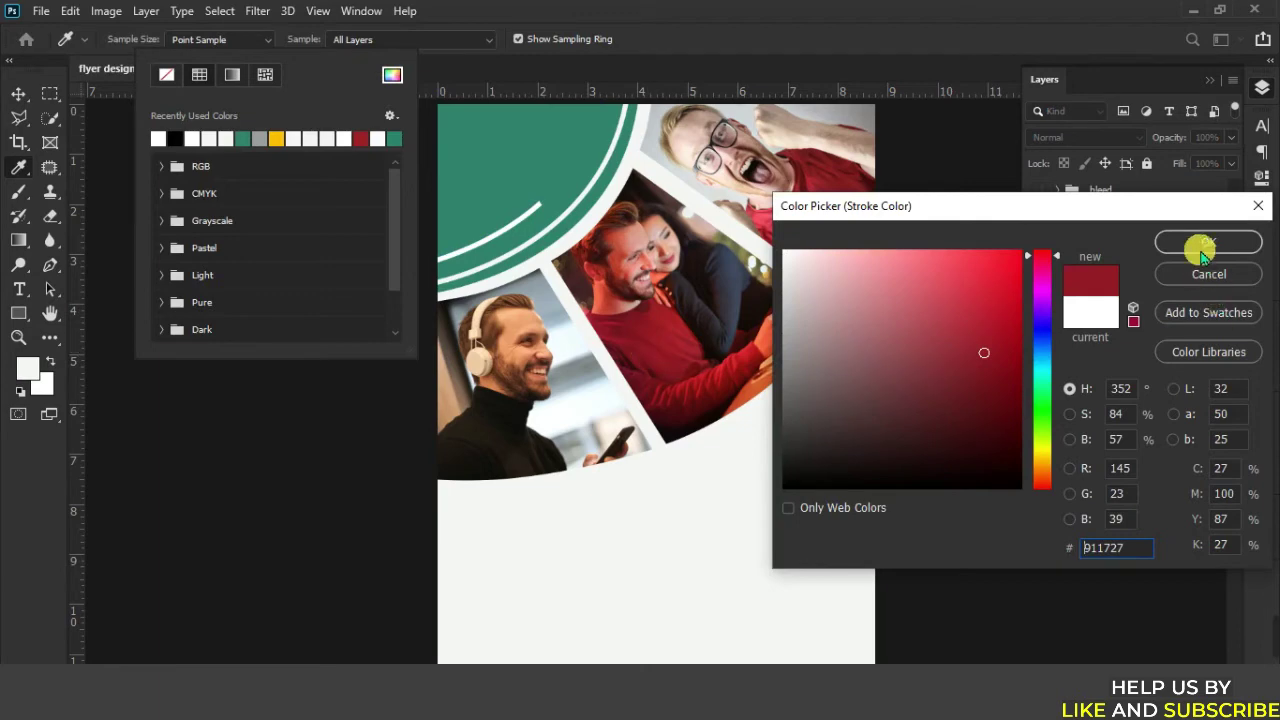
pyautogui.press('Return')
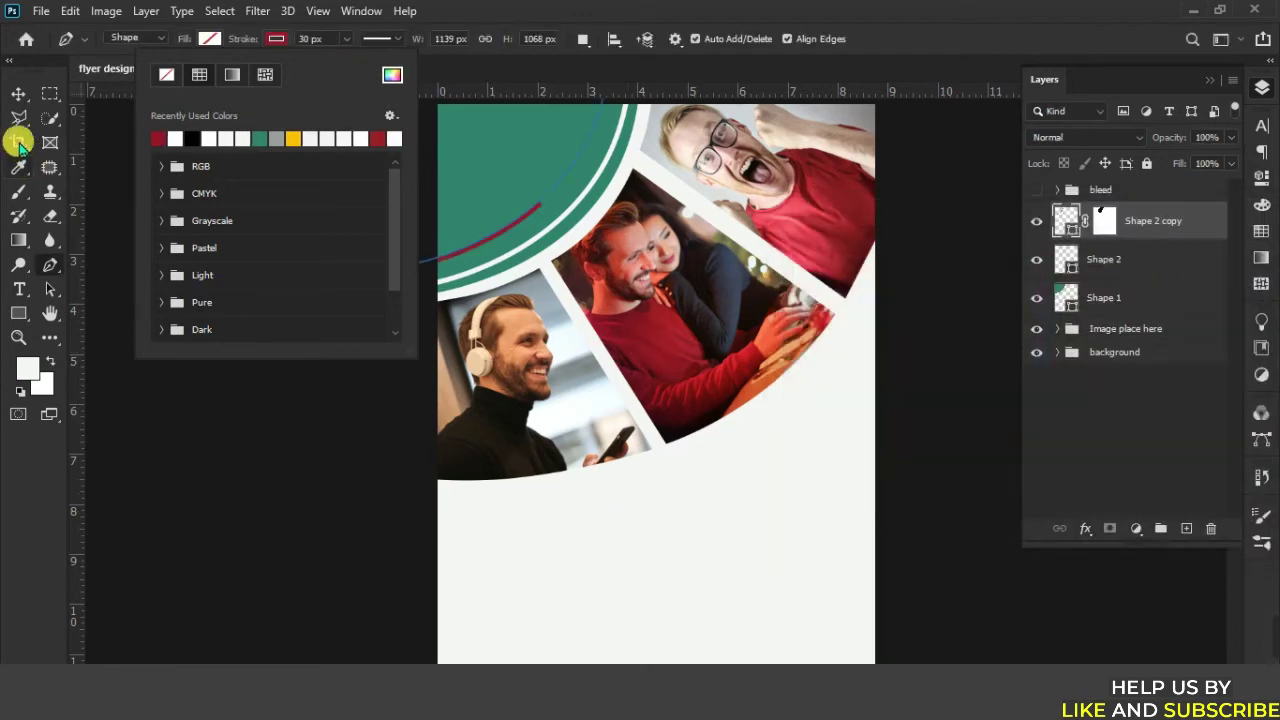
pyautogui.click(58, 268)
# Add a new empty Layer 1 above Shape 2 copy.
pyautogui.press('v')
pyautogui.scroll(2, 430, 458)
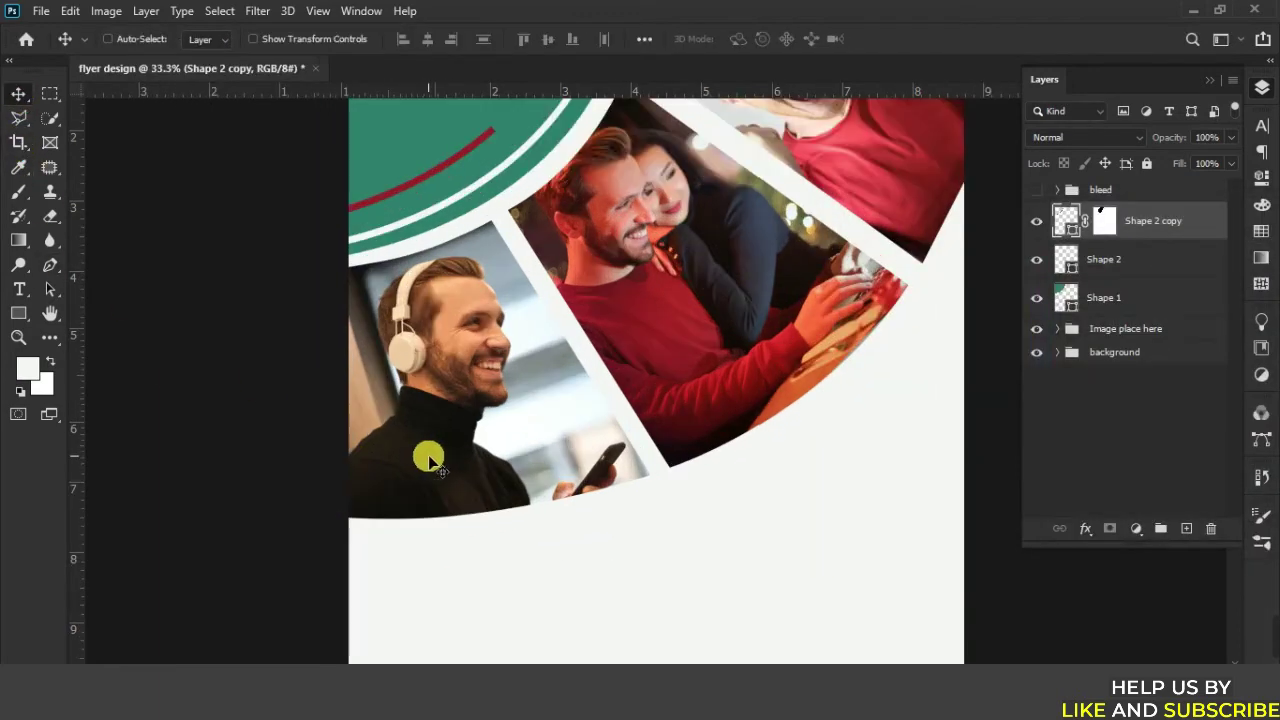
pyautogui.moveTo(325, 300)
pyautogui.mouseDown()
pyautogui.moveTo(347, 500)
pyautogui.moveTo(336, 454)
pyautogui.mouseUp()
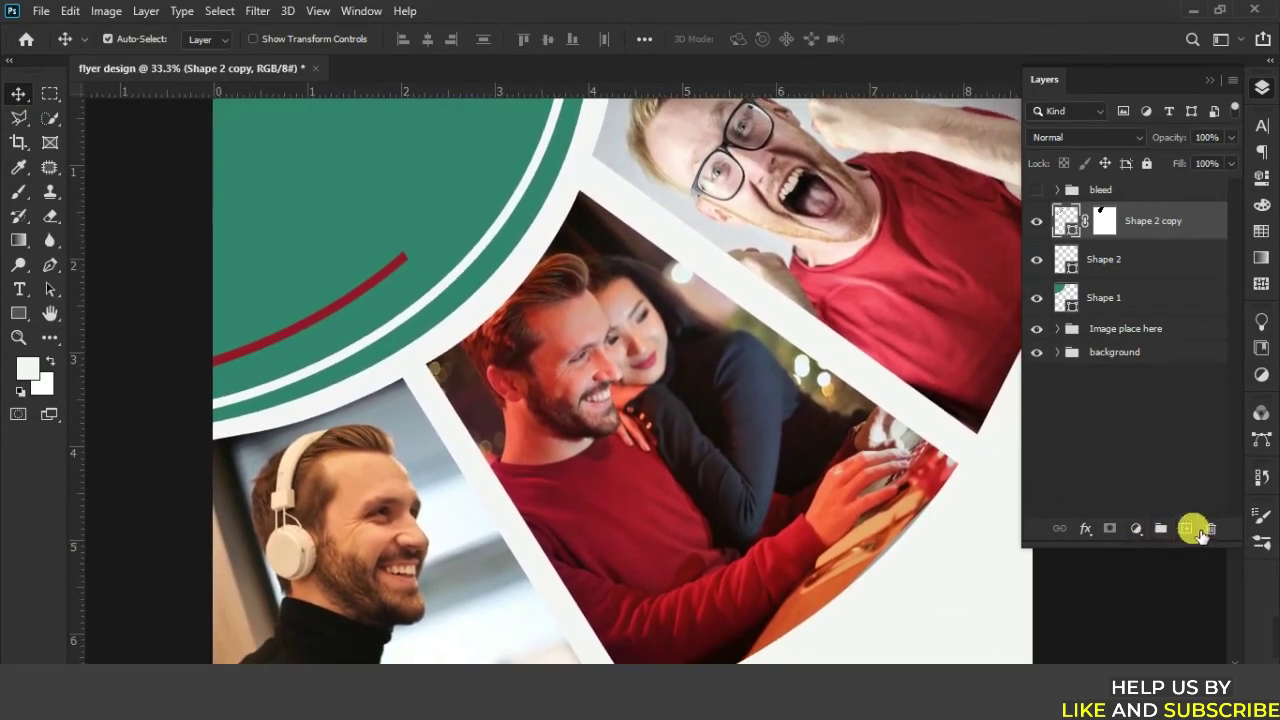
pyautogui.click(1186, 528)
# Draw a small 96 px circle outline above the red arc with the Ellipse tool.
pyautogui.moveTo(593, 509); pyautogui.dragTo(586, 393)
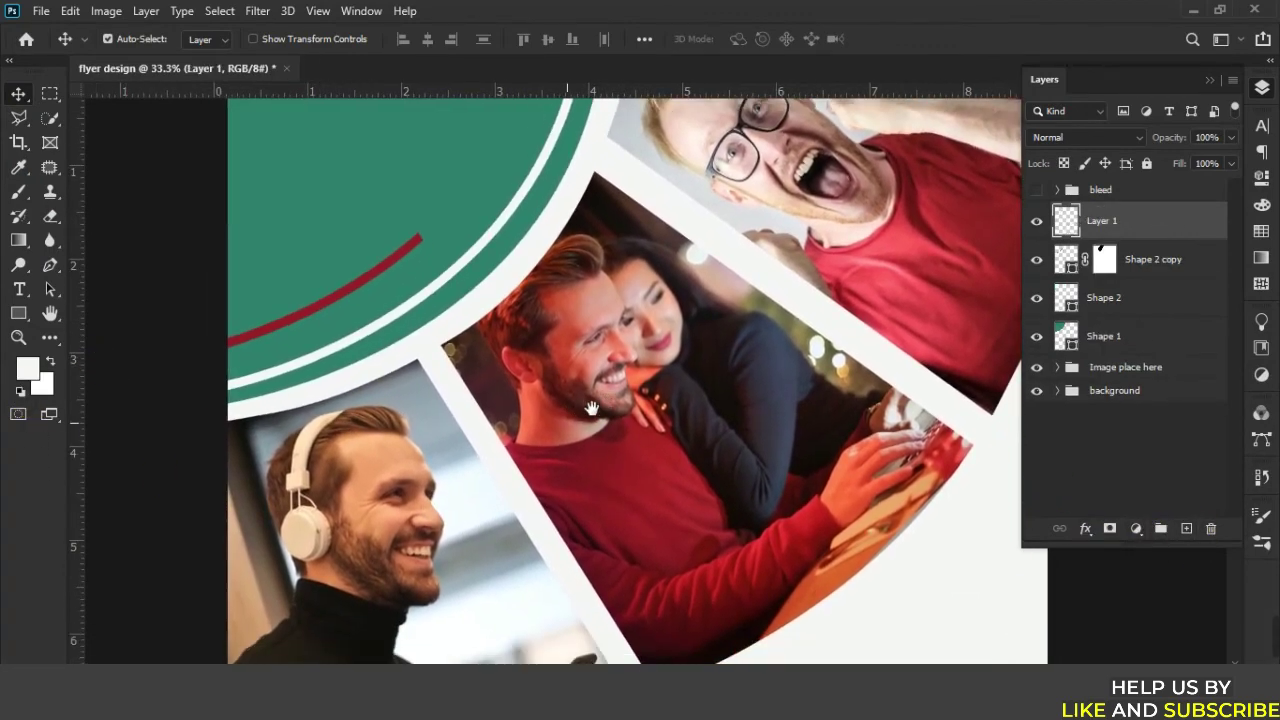
pyautogui.rightClick(14, 318)
pyautogui.click(69, 346)
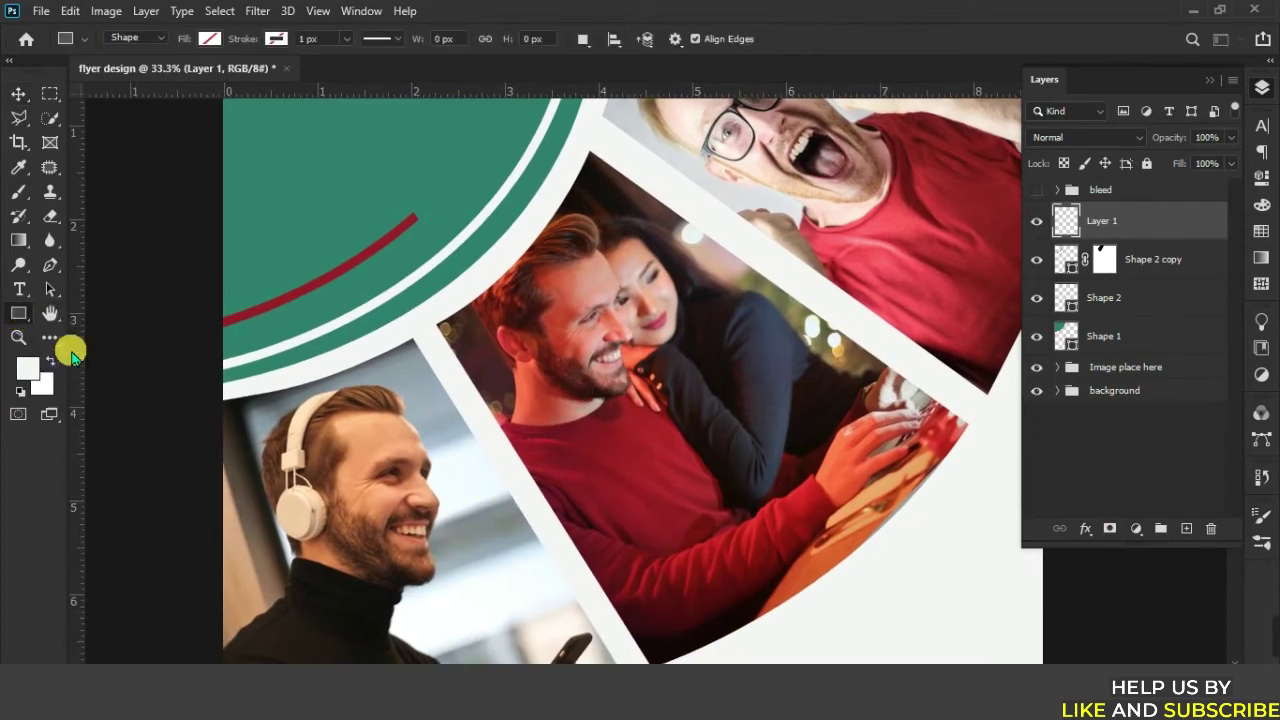
pyautogui.moveTo(450, 312); pyautogui.dragTo(450, 416)
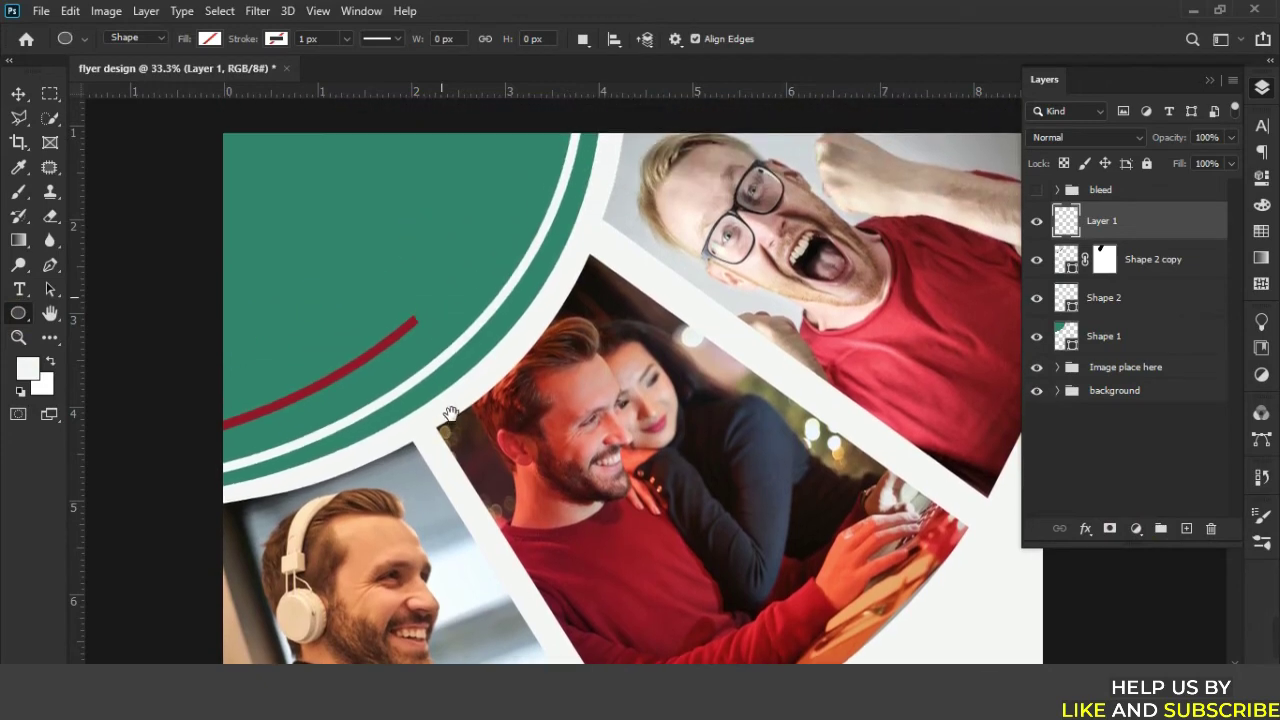
pyautogui.moveTo(357, 286); pyautogui.dragTo(397, 324)
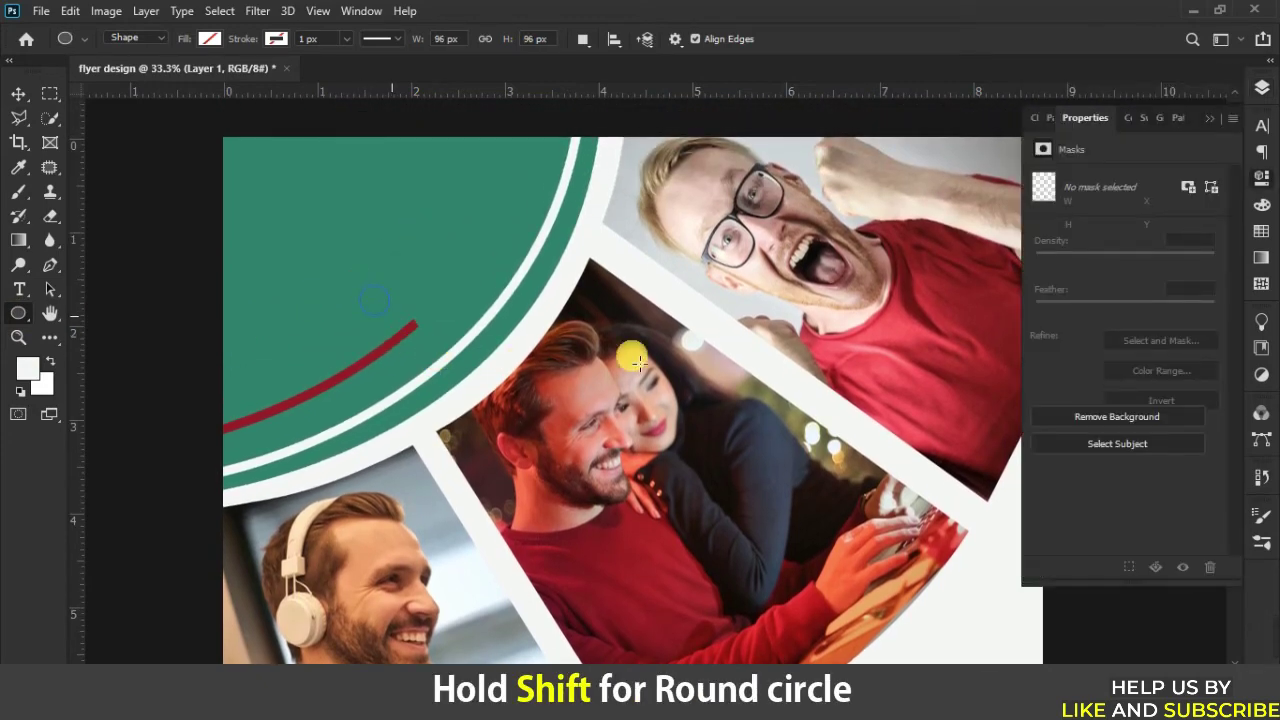
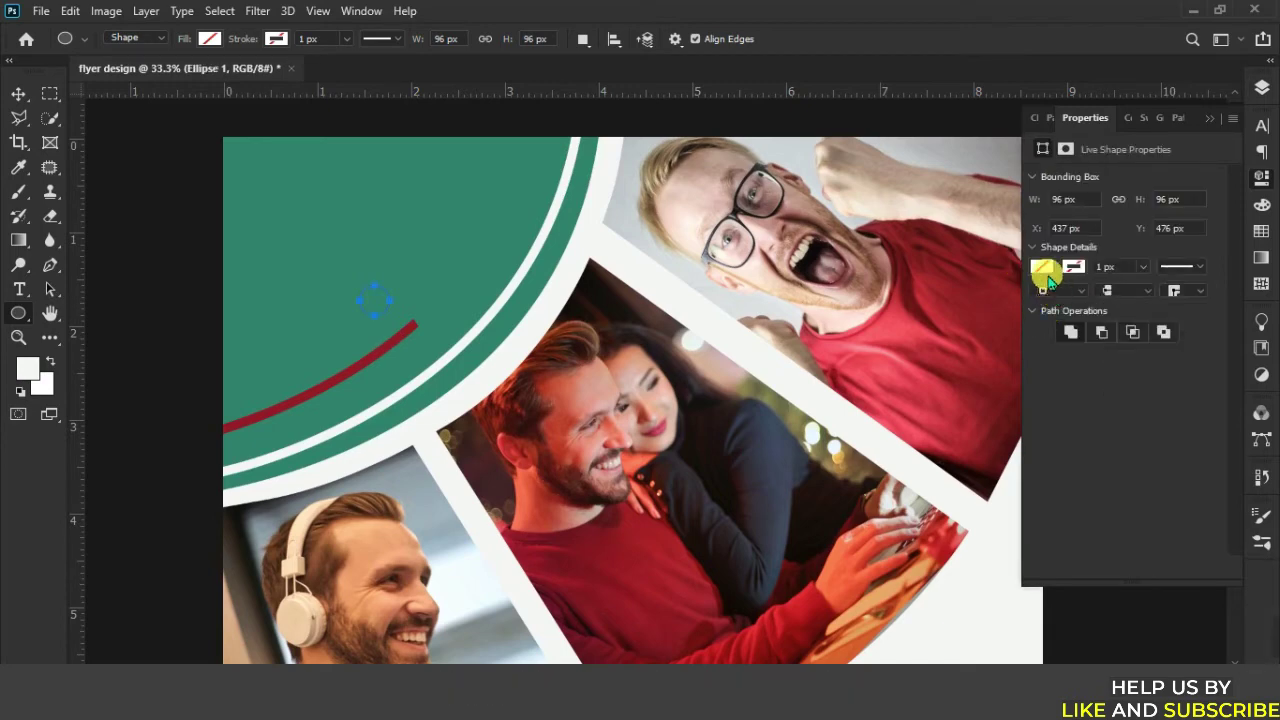
# Fill the ellipse red and move it onto the red arc's end.
pyautogui.click(1041, 266)
pyautogui.click(1024, 366)
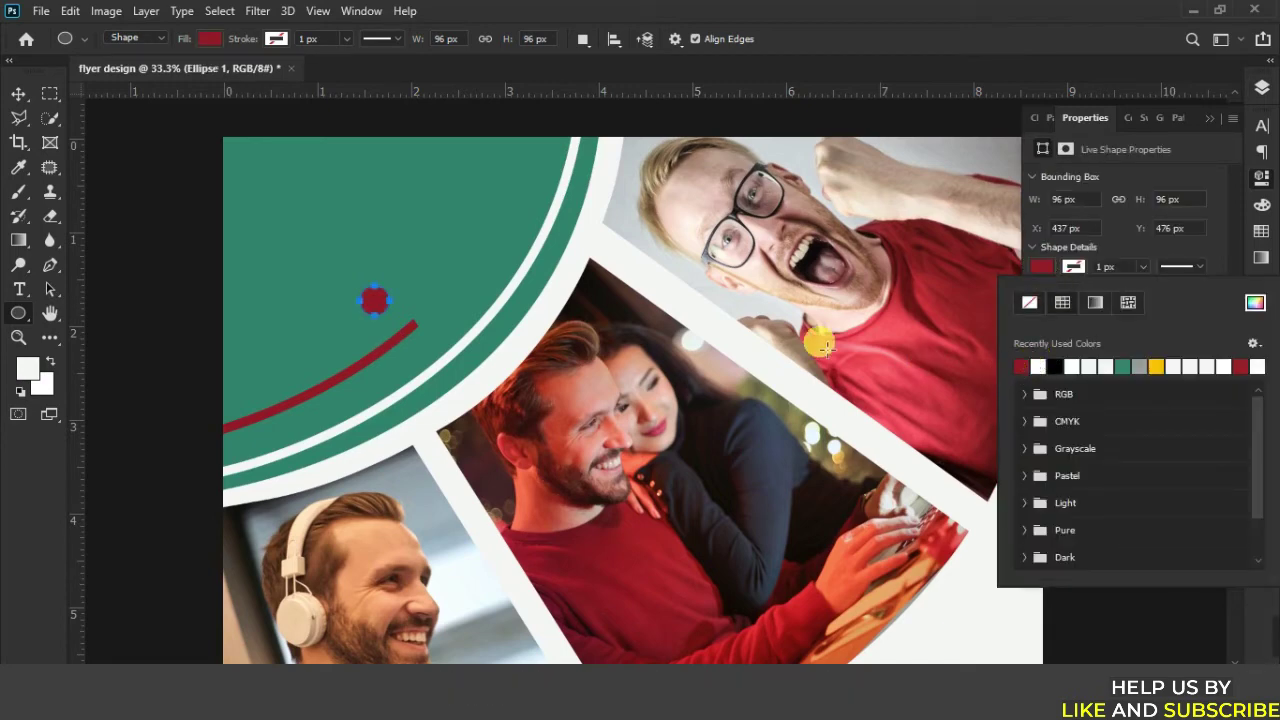
pyautogui.click(18, 93)
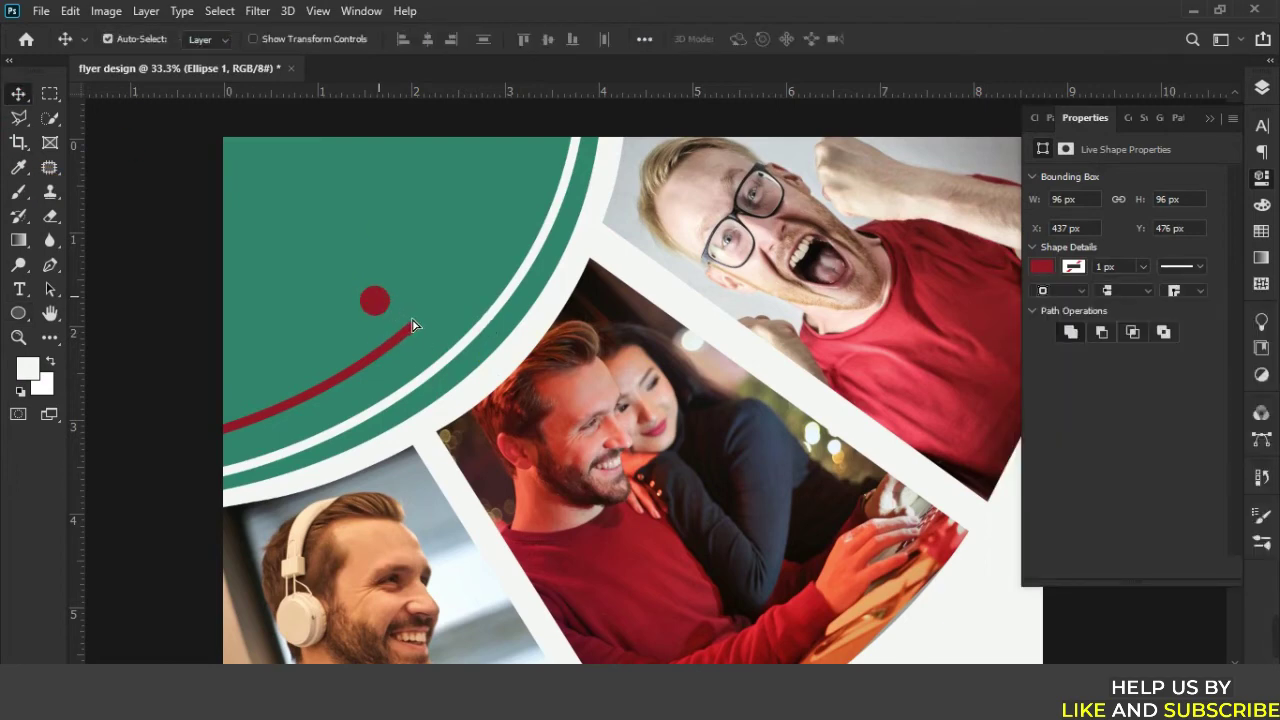
pyautogui.moveTo(378, 302); pyautogui.dragTo(414, 333)
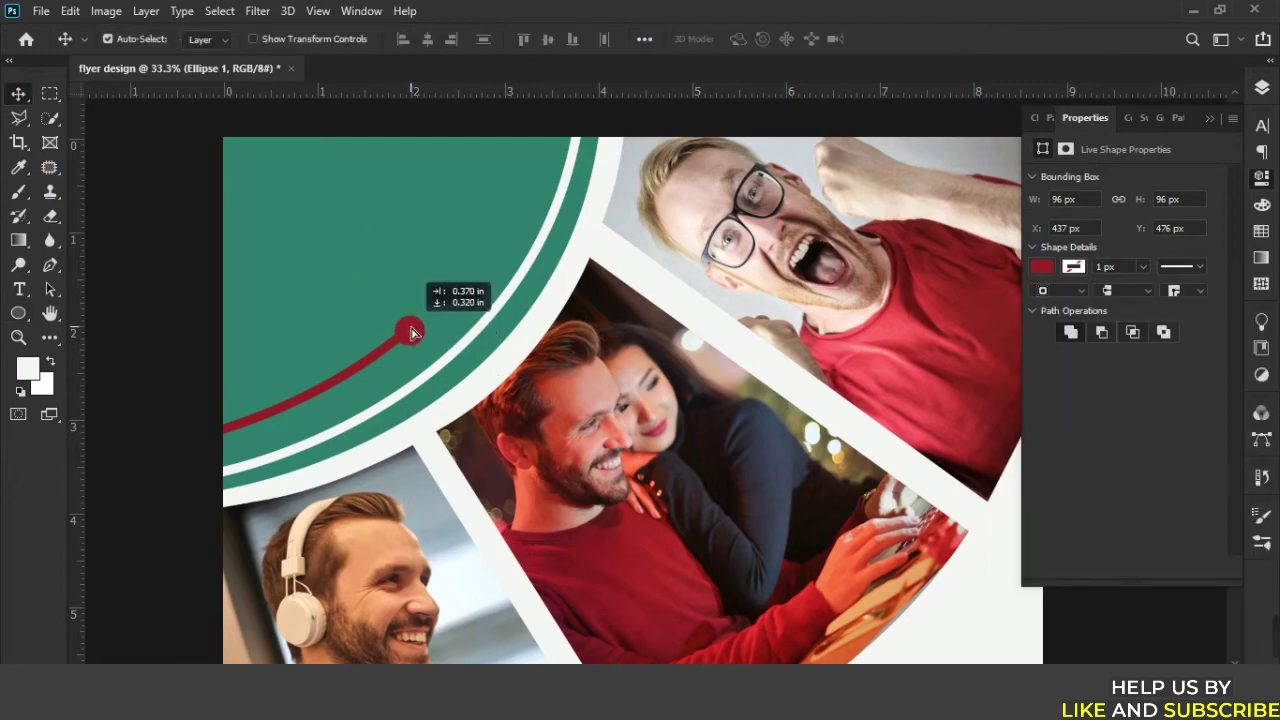
# Alt-drag two copies of the red dot onto the white arc line.
pyautogui.click(568, 235)
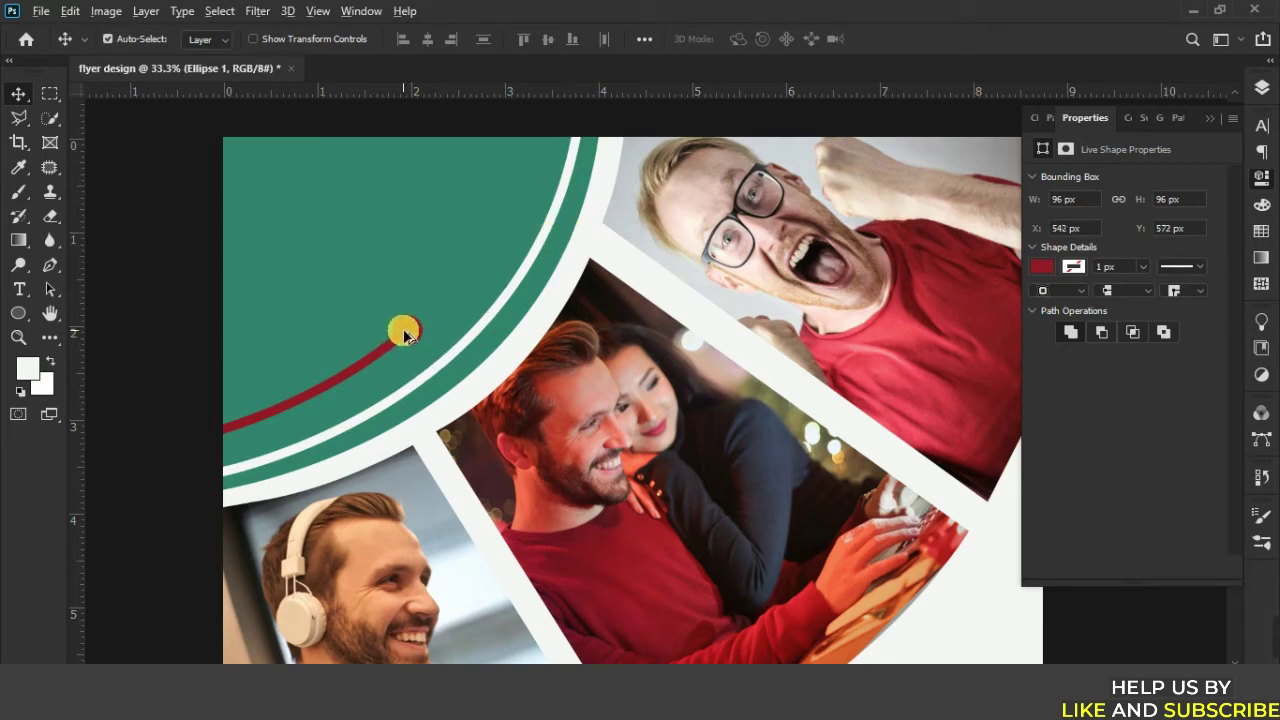
pyautogui.moveTo(405, 335); pyautogui.dragTo(358, 425)
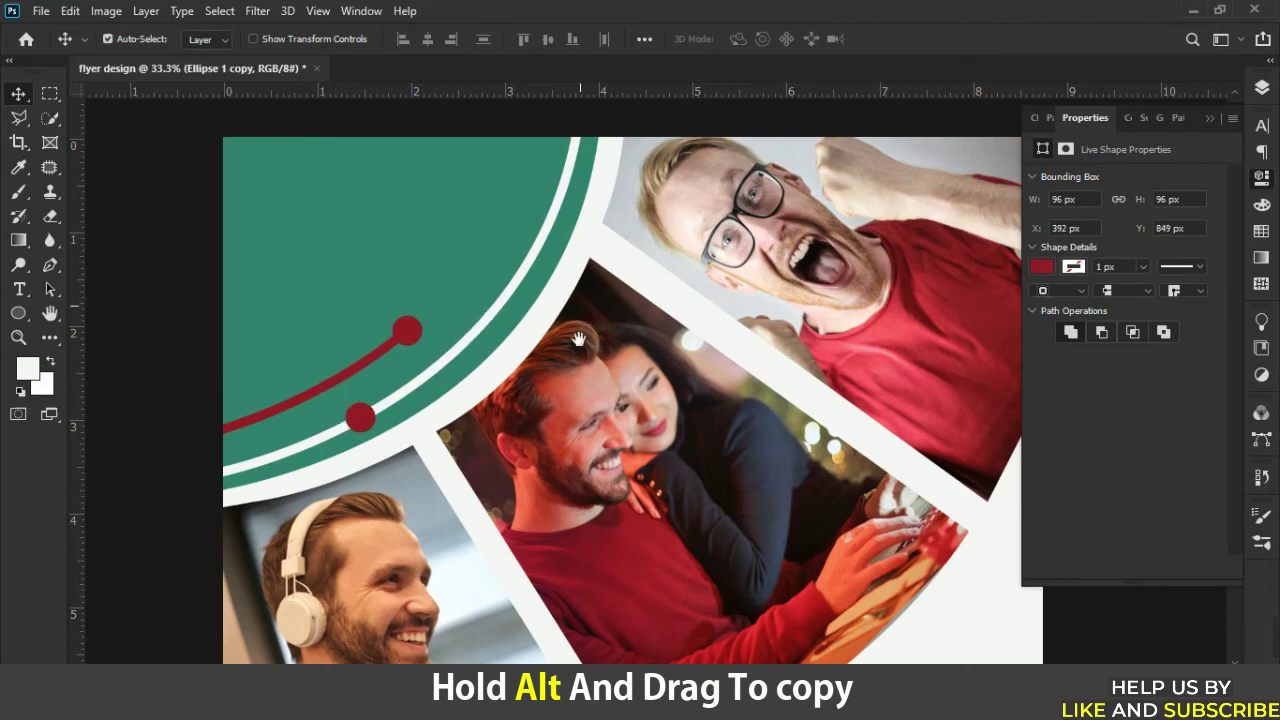
pyautogui.moveTo(578, 340); pyautogui.dragTo(420, 480)
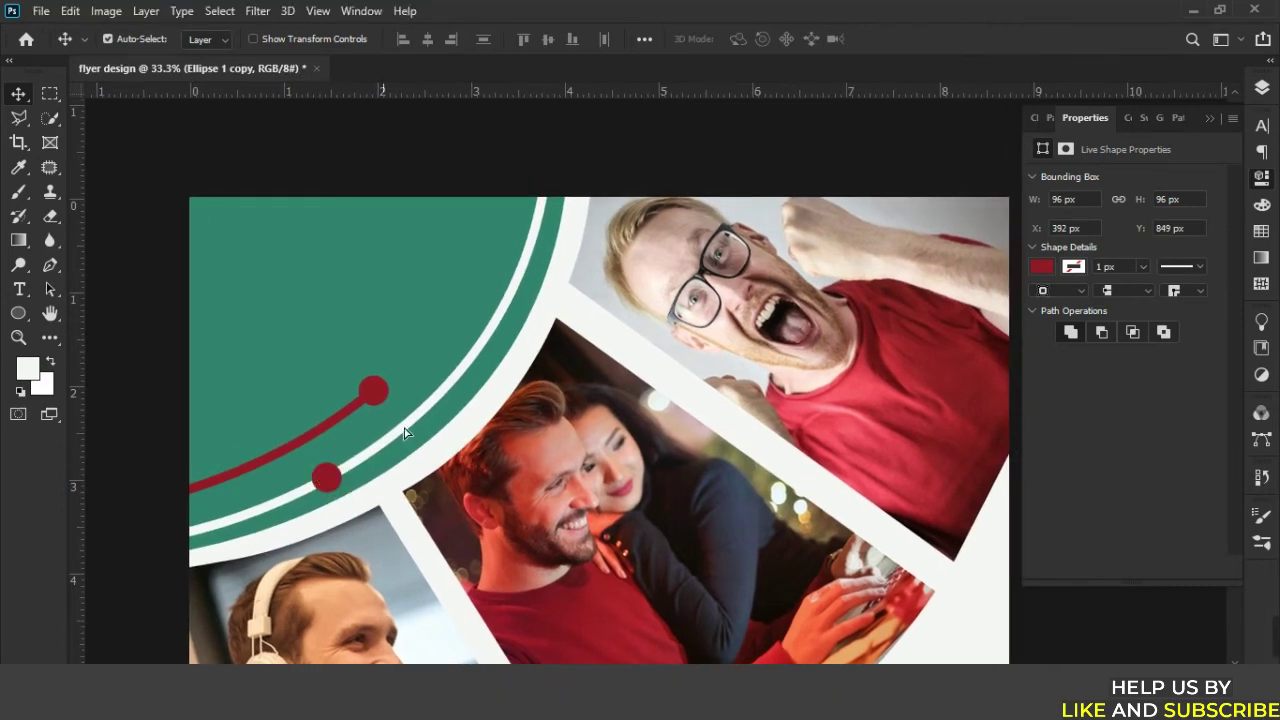
pyautogui.moveTo(334, 480); pyautogui.dragTo(511, 305)
pyautogui.hotkey('ctrl', '-')
pyautogui.hotkey('ctrl', '-')
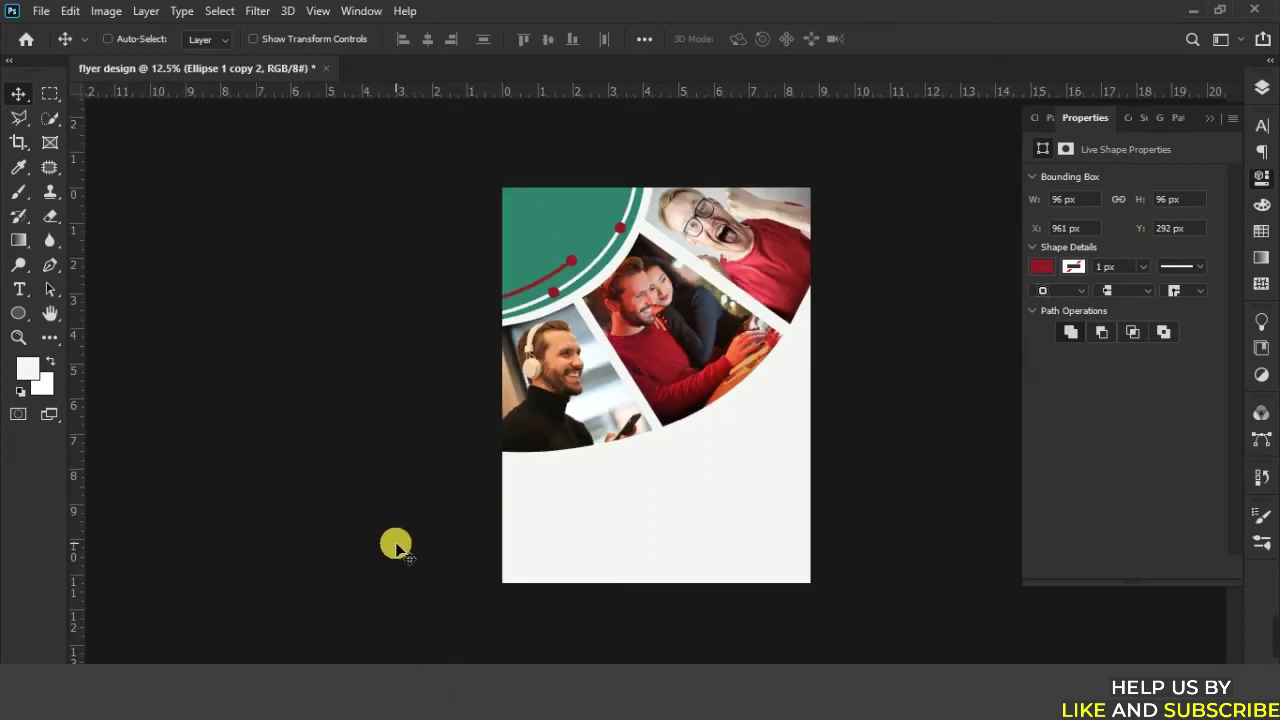
pyautogui.hotkey('ctrl', '+')
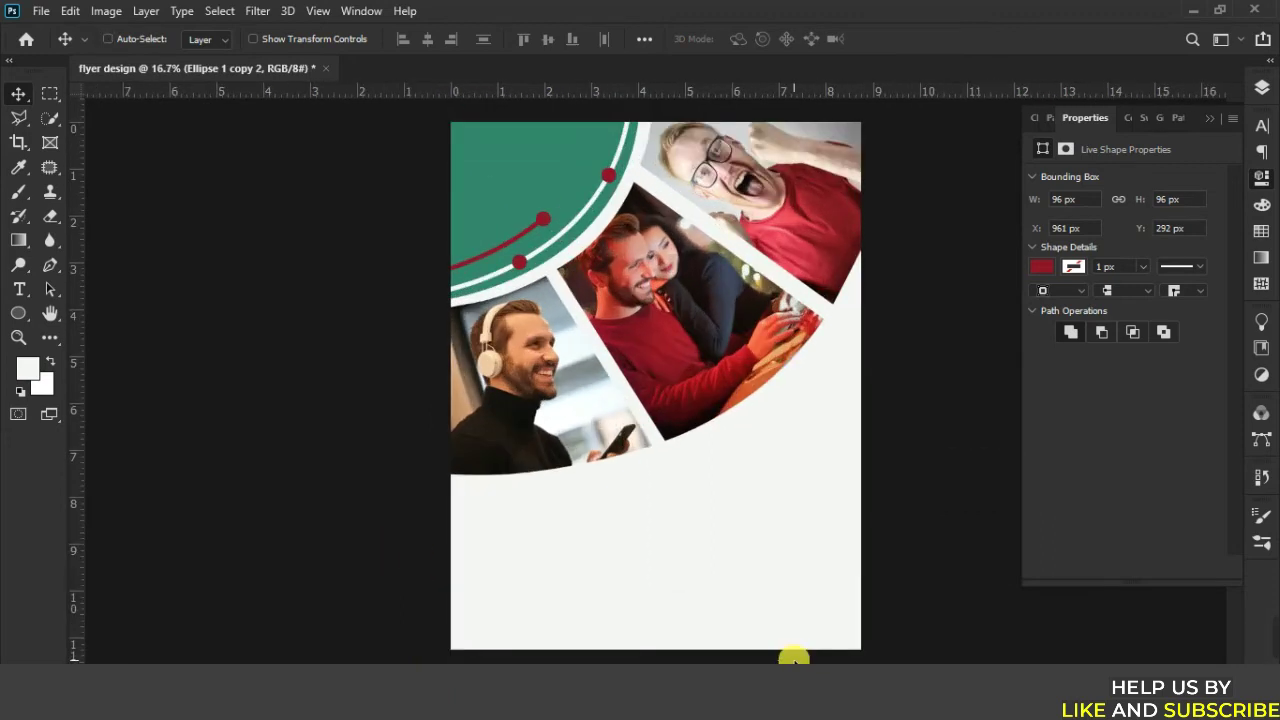
# Recolour both dots on the white arc off-white, sampled from the flyer background.
pyautogui.click(1263, 90)
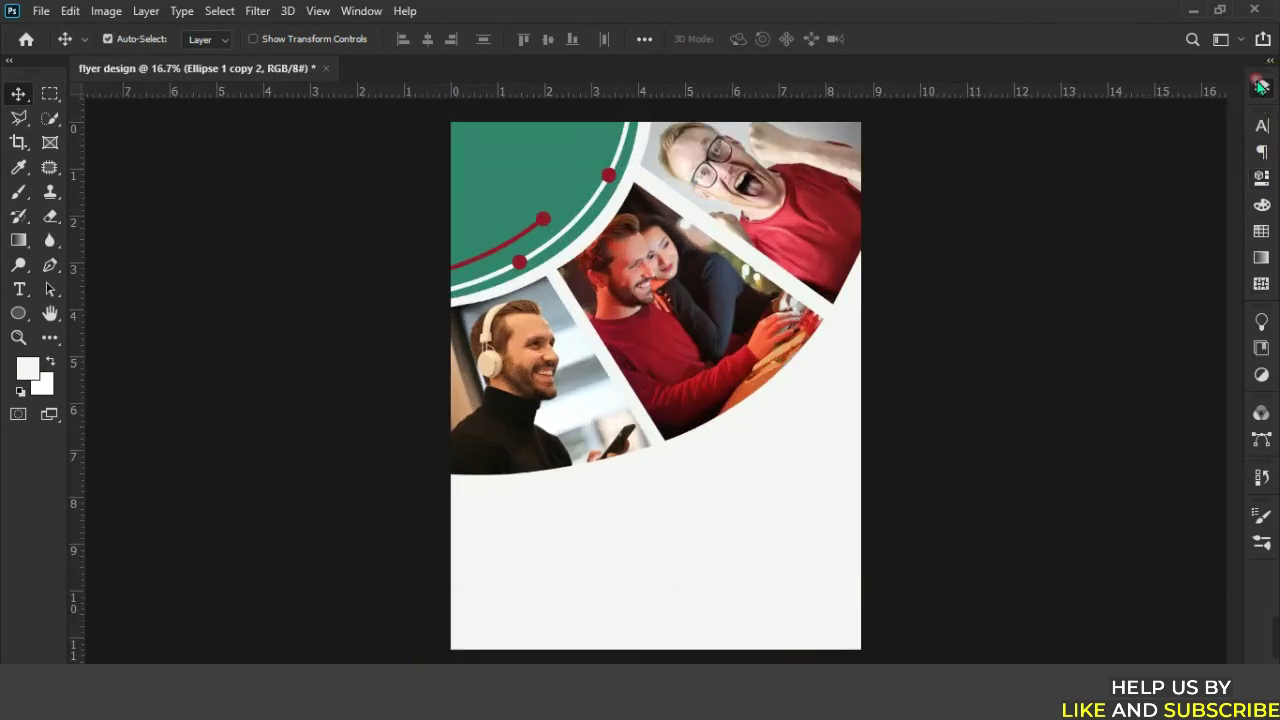
pyautogui.doubleClick(1068, 224)
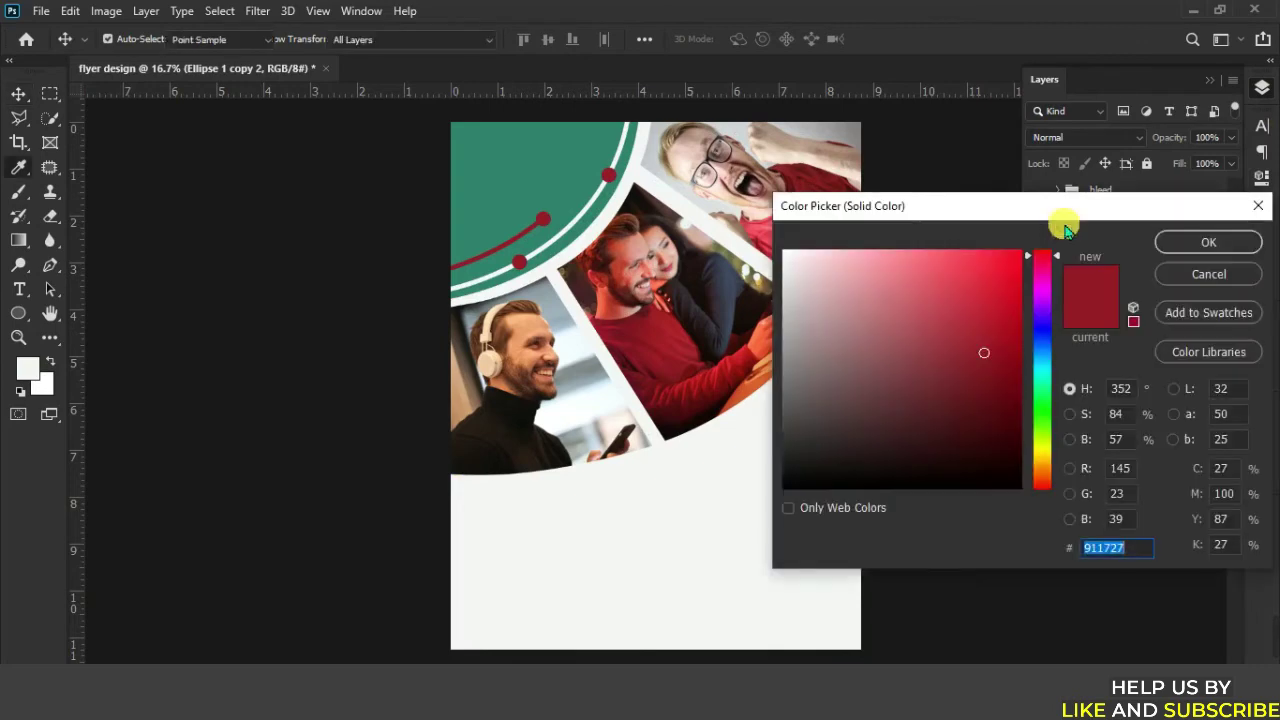
pyautogui.click(748, 466)
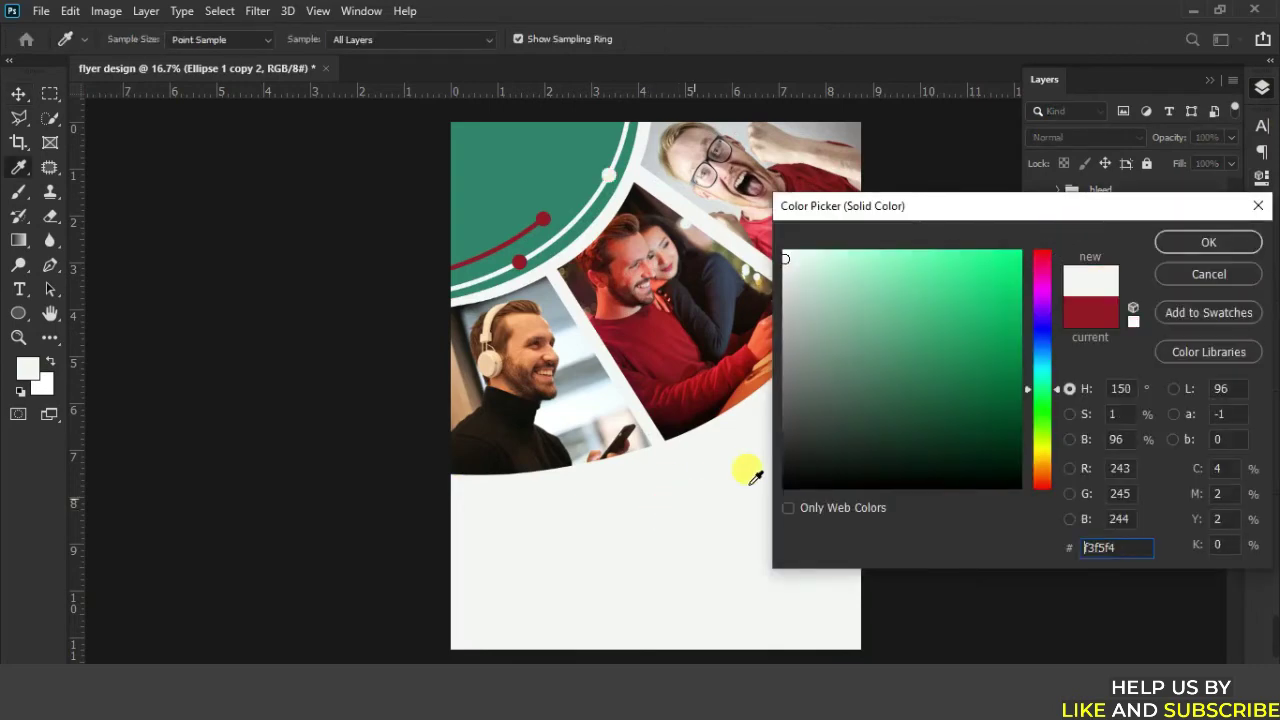
pyautogui.click(1180, 247)
pyautogui.click(517, 263)
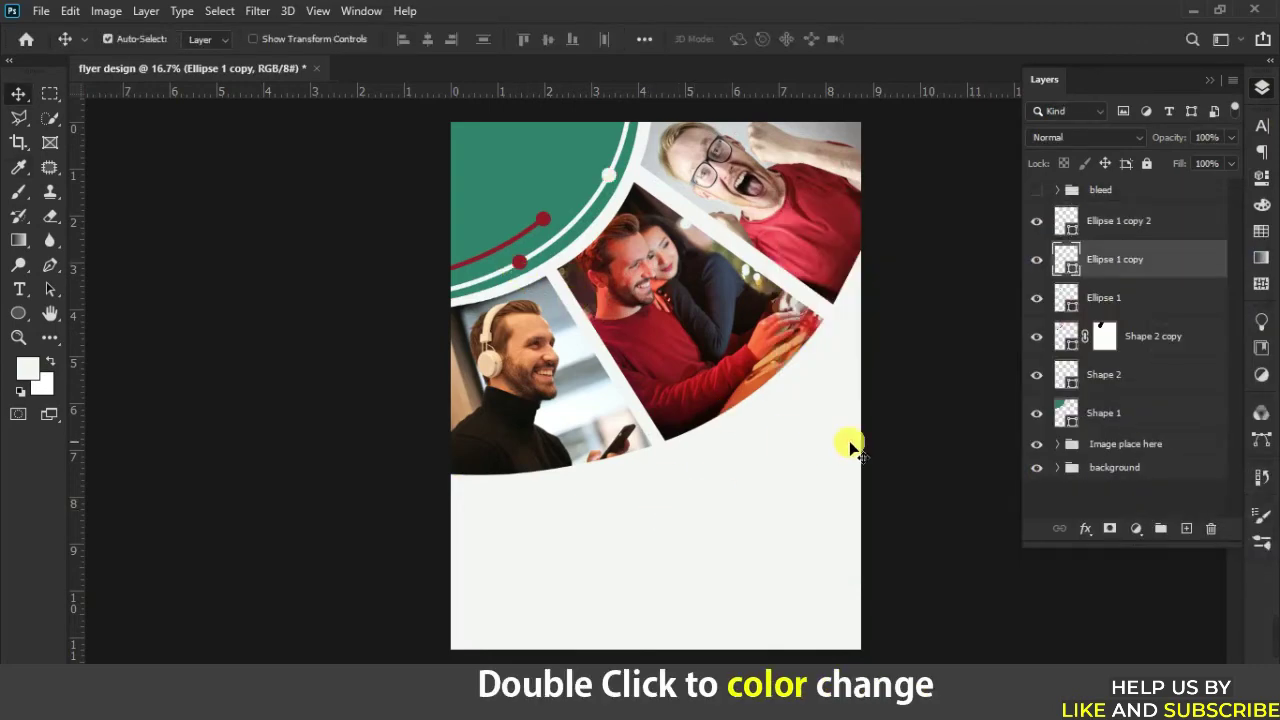
pyautogui.doubleClick(1070, 262)
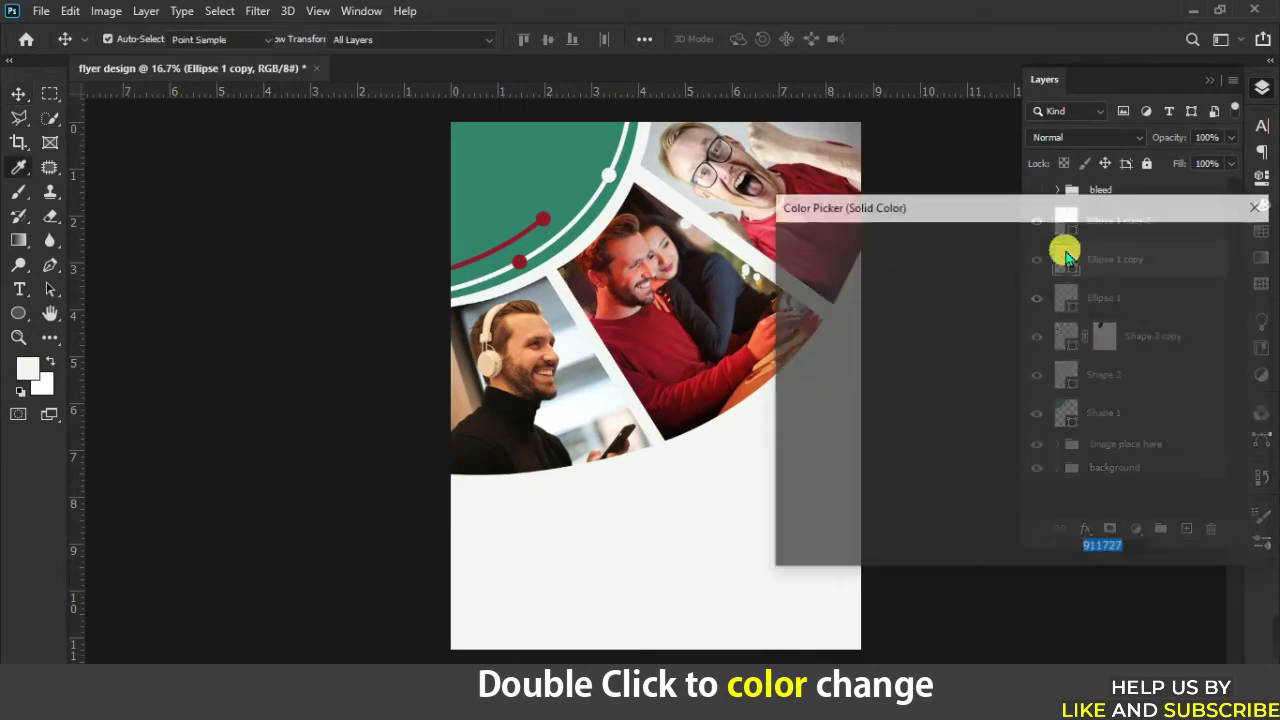
pyautogui.click(692, 510)
pyautogui.click(1206, 240)
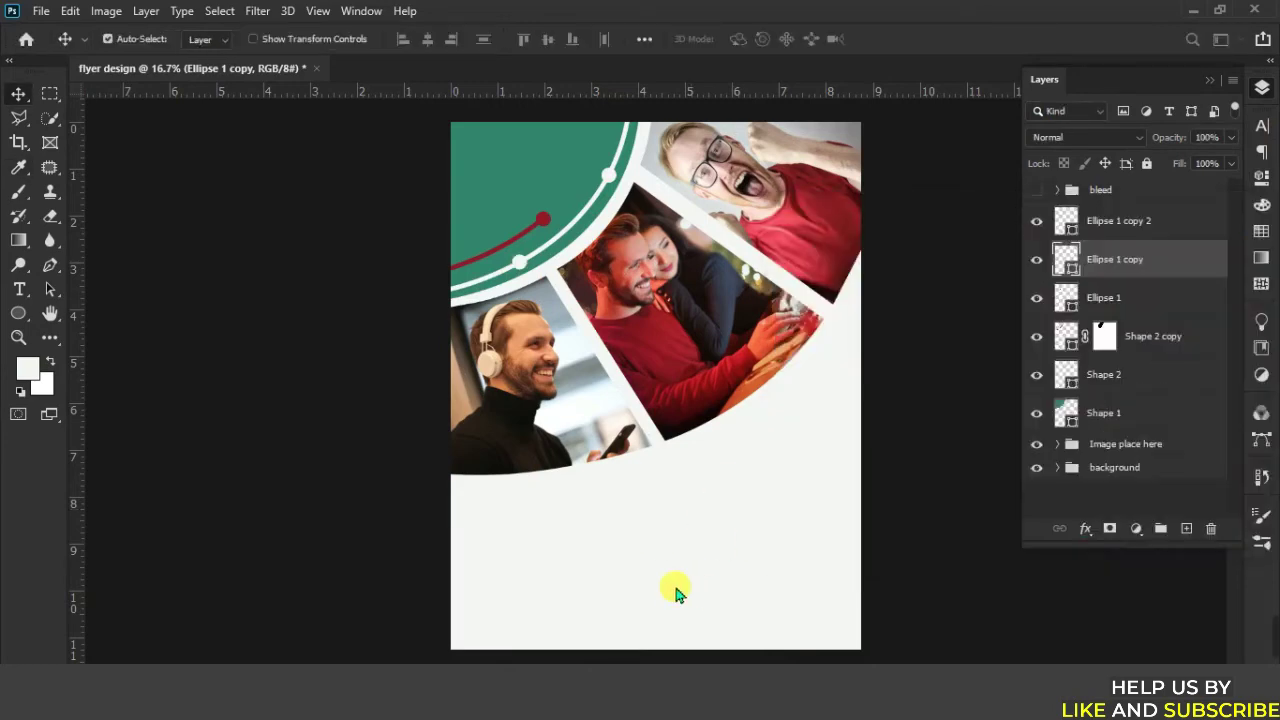
pyautogui.hotkey('ctrl', '-')
pyautogui.hotkey('ctrl', '+')
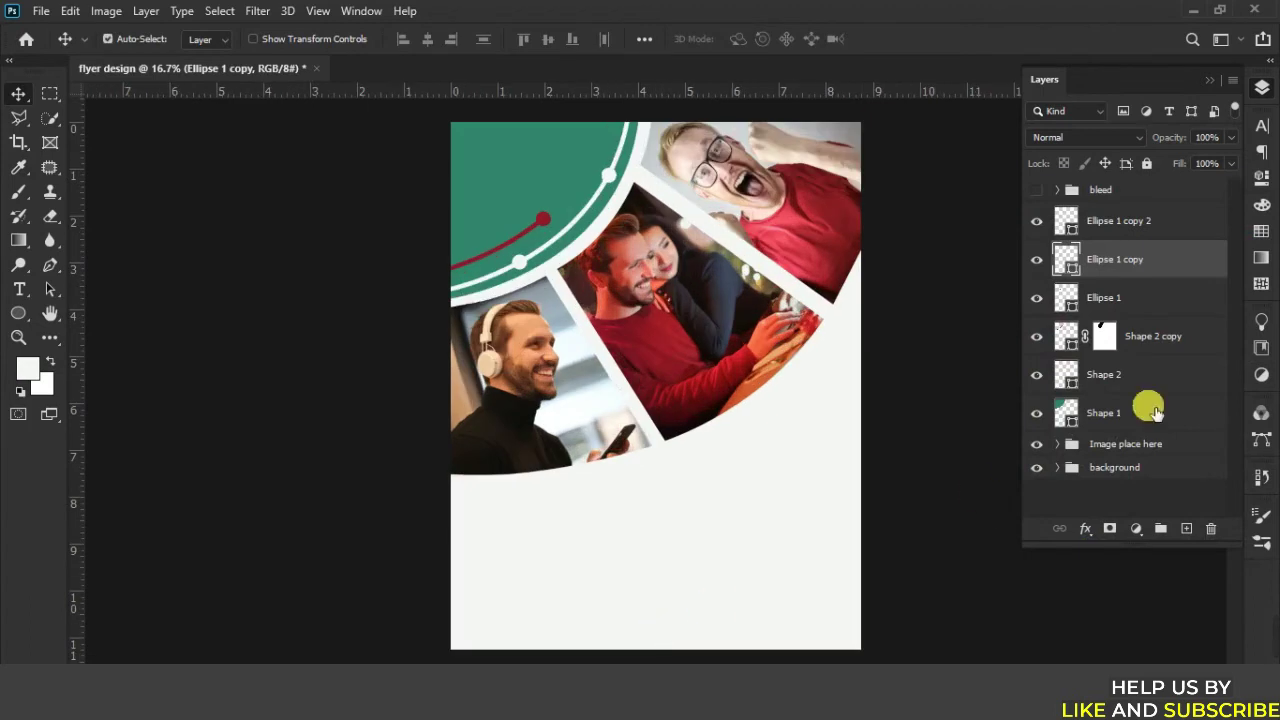
# Group the shape layers from Ellipse 1 copy 2 down to Shape 1, named 'design'.
pyautogui.click(1145, 224)
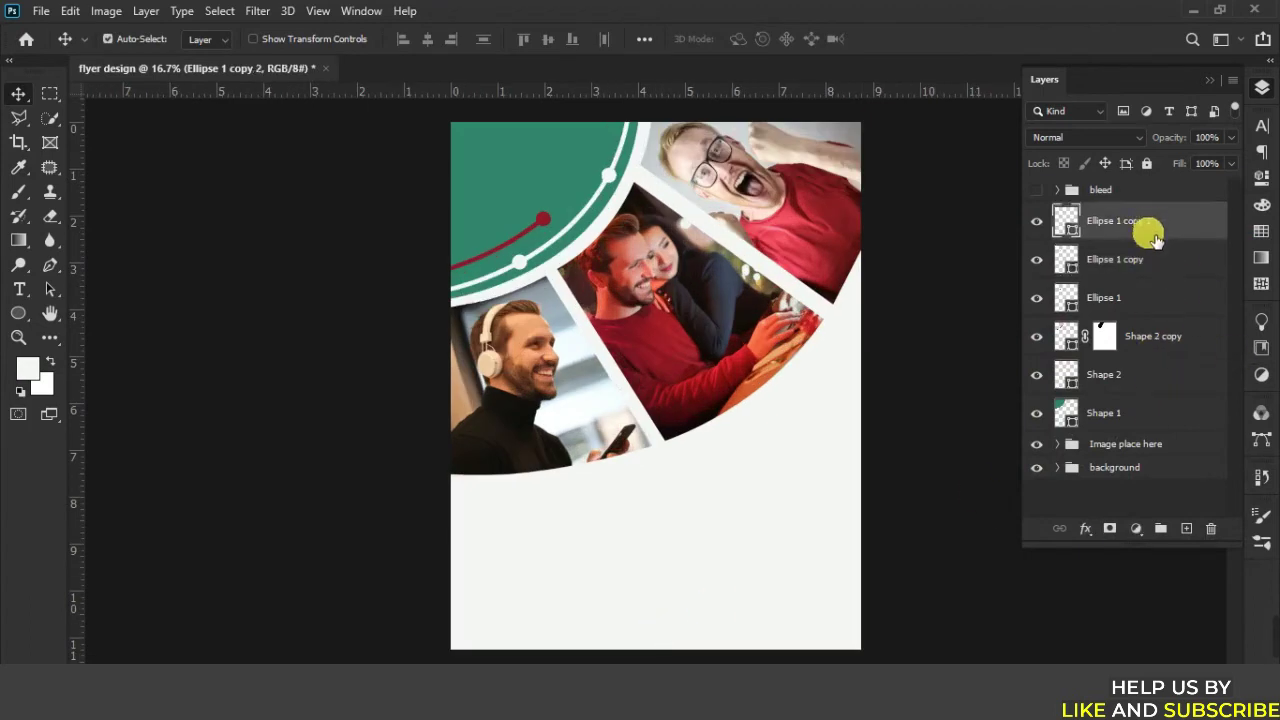
pyautogui.keyDown('shift'); pyautogui.click(1133, 416); pyautogui.keyUp('shift')
pyautogui.hotkey('ctrl', 'g')
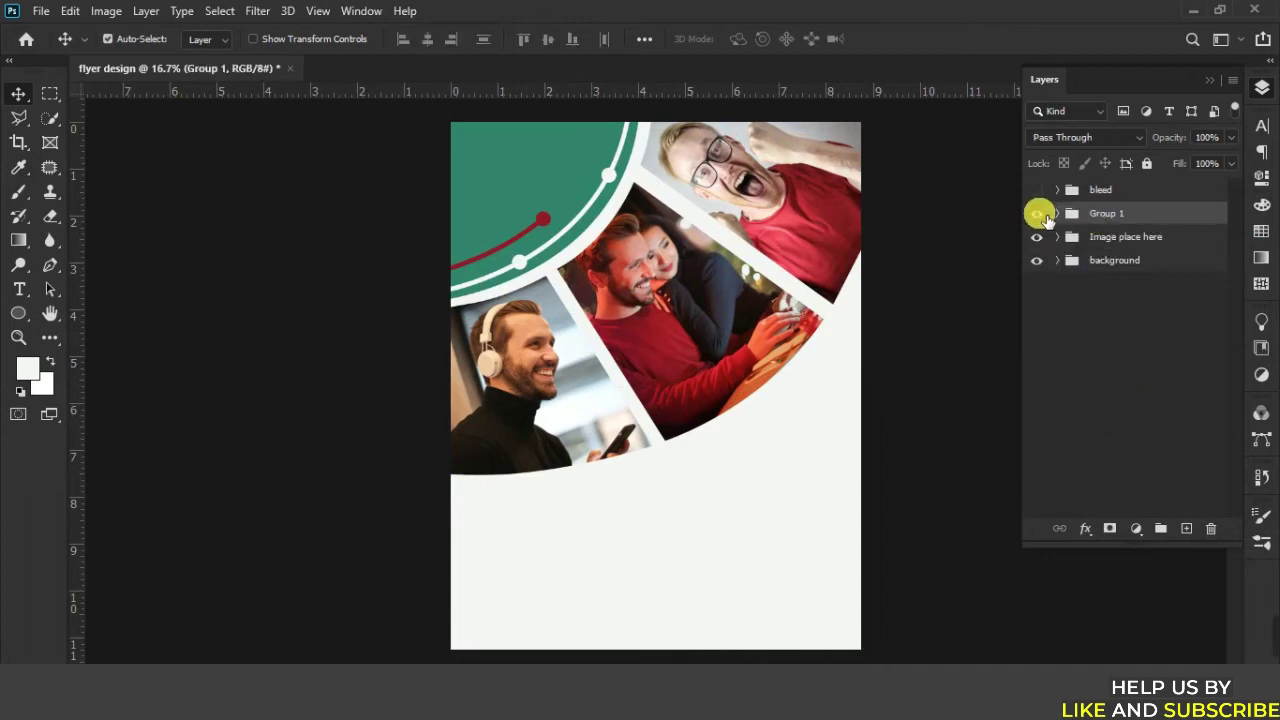
pyautogui.click(1037, 213)
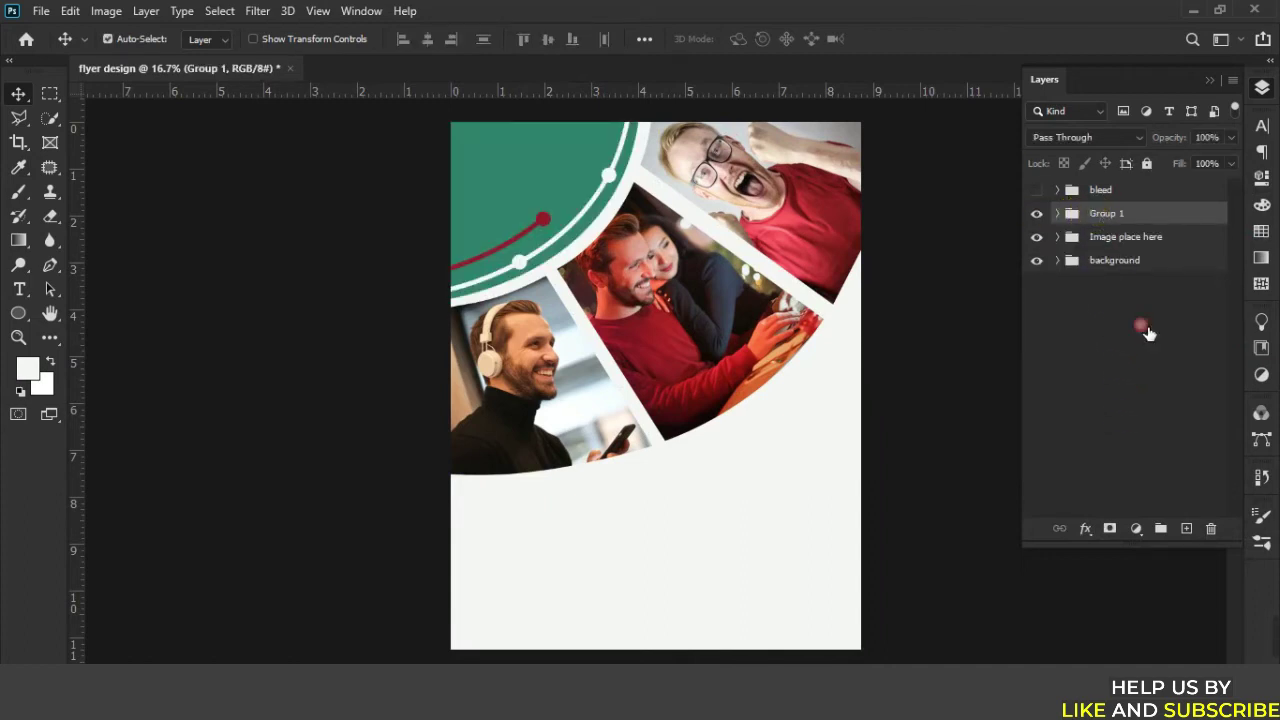
pyautogui.doubleClick(1106, 213)
pyautogui.write('ign')
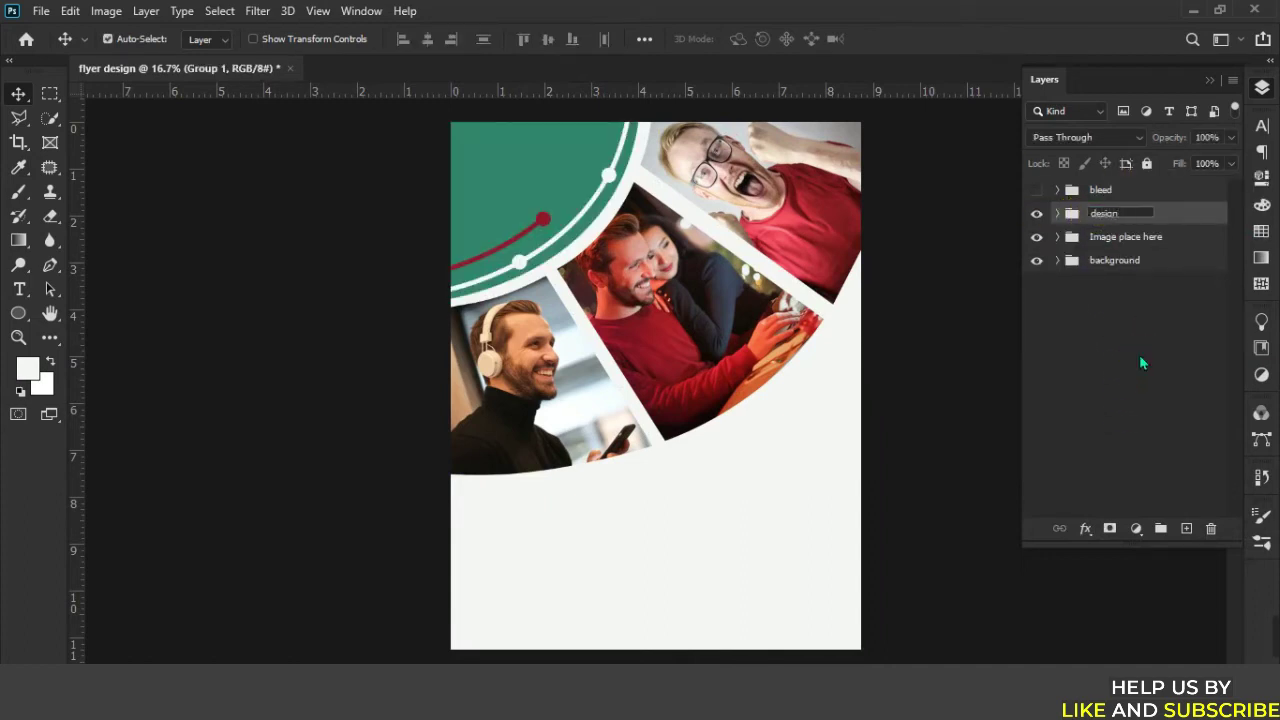
pyautogui.press('Return')
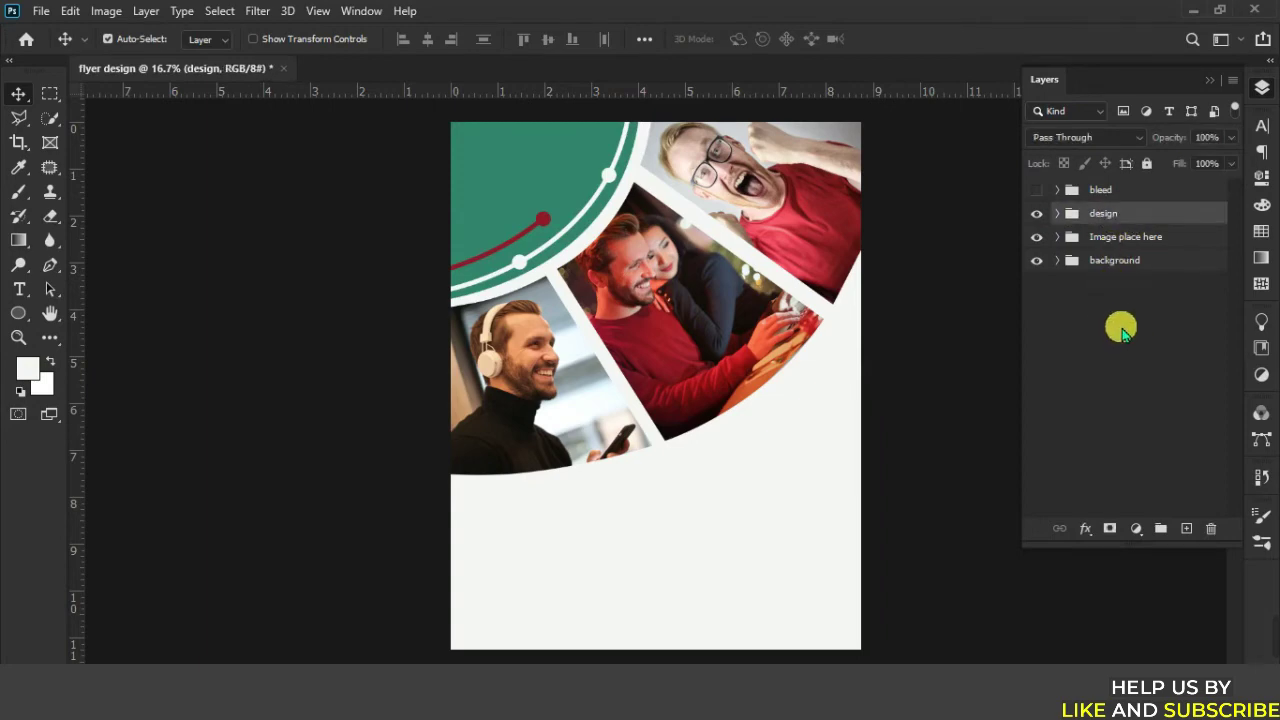
# Show the guides and drag logo 07.png from the icon > logo folder into the flyer.
pyautogui.hotkey('ctrl', '+')
pyautogui.hotkey('ctrl', '+')
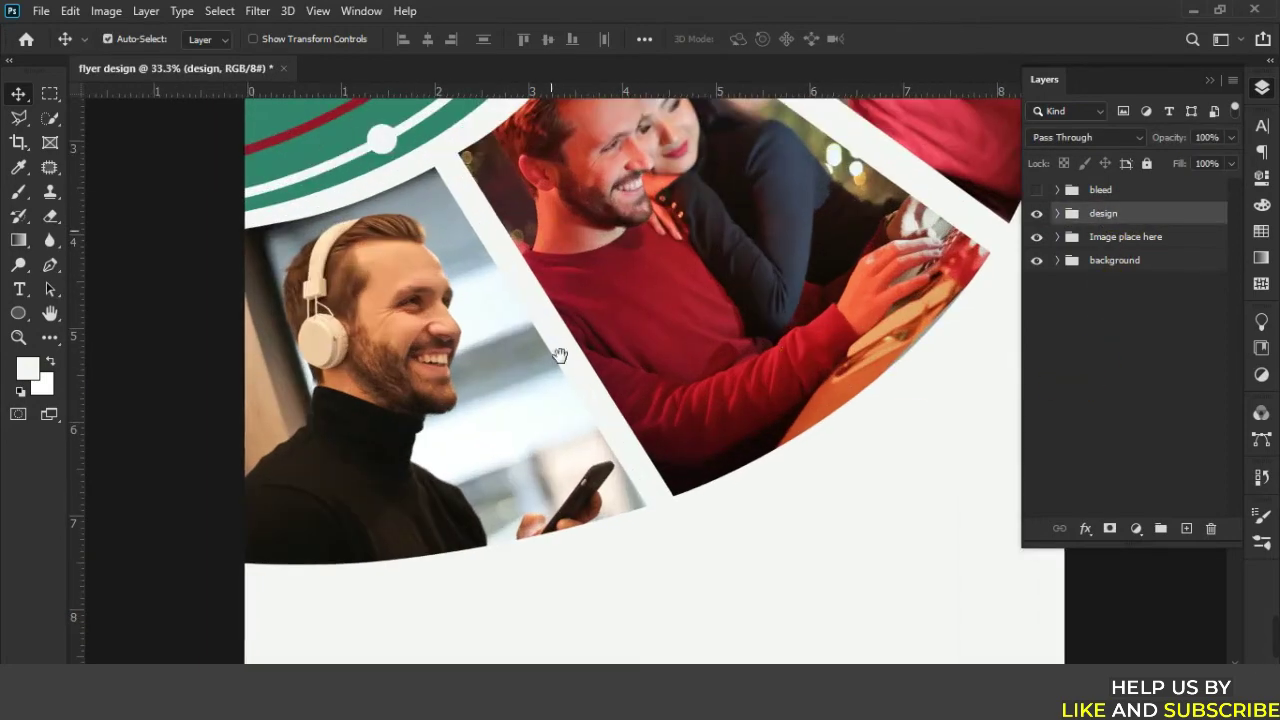
pyautogui.moveTo(560, 354); pyautogui.dragTo(557, 566)
pyautogui.hotkey('ctrl', ';')
pyautogui.click(551, 523)
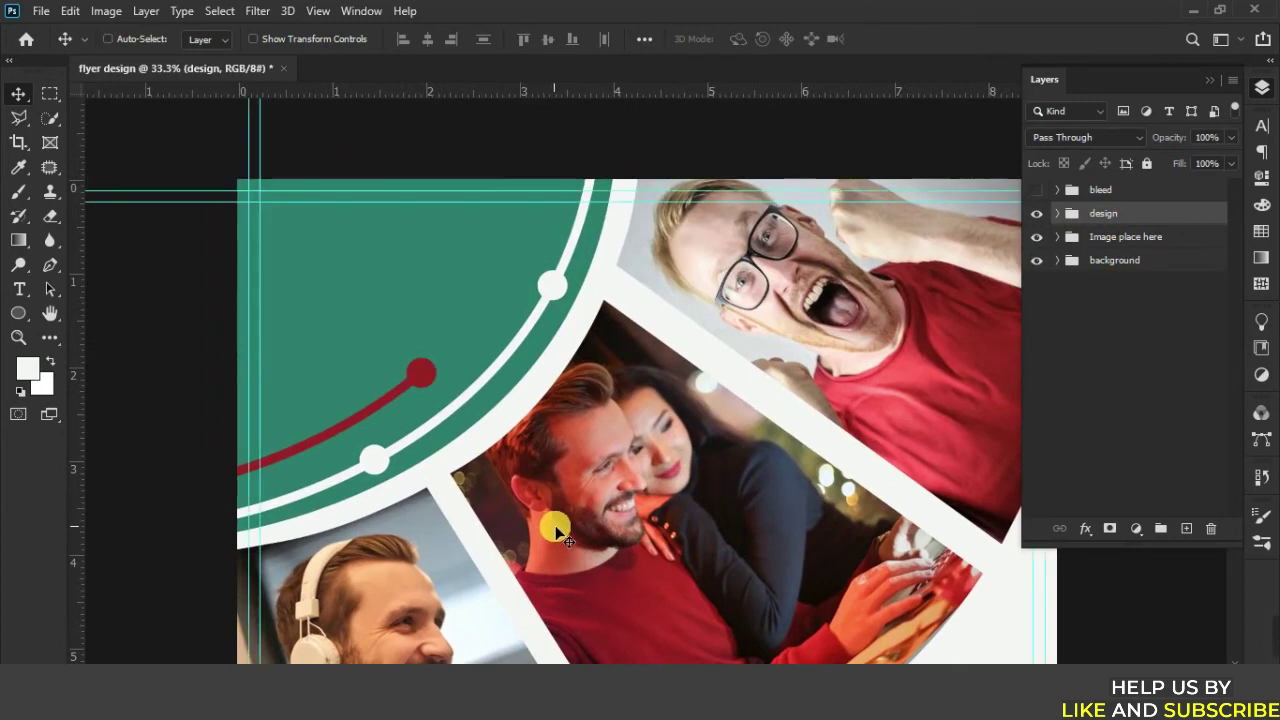
pyautogui.scroll(-3, 594, 513)
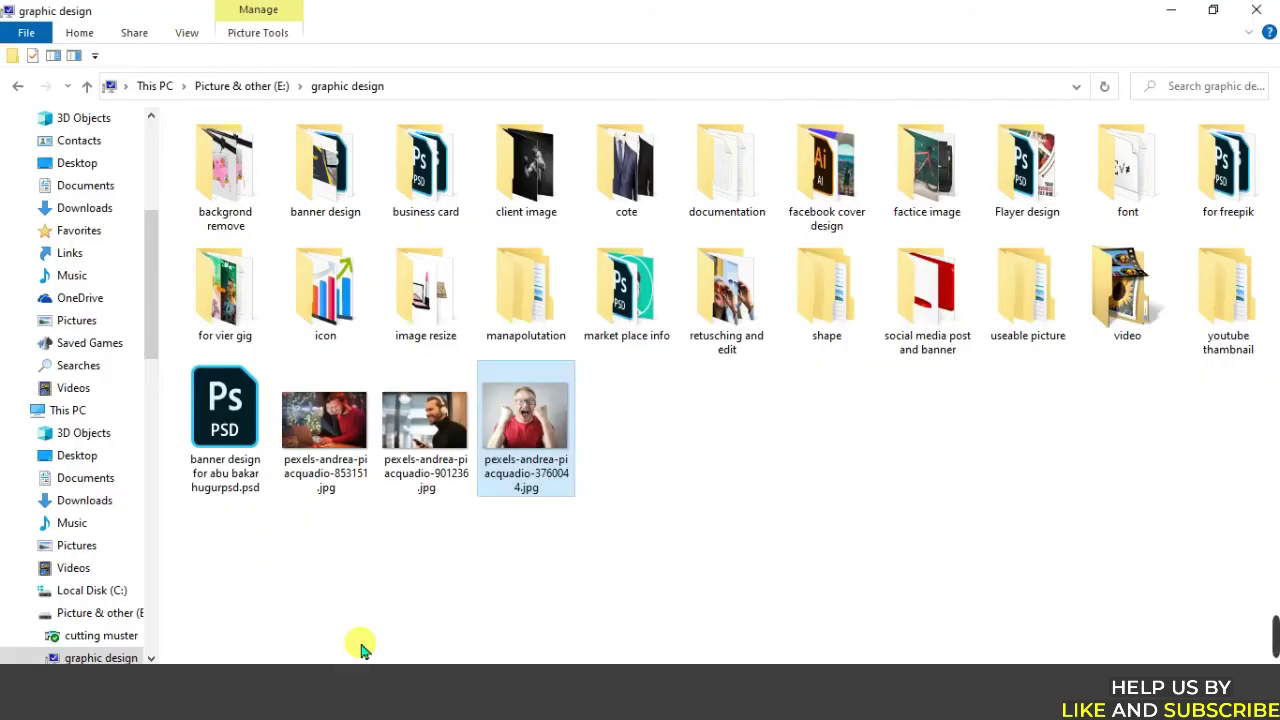
pyautogui.click(711, 451)
pyautogui.click(318, 265)
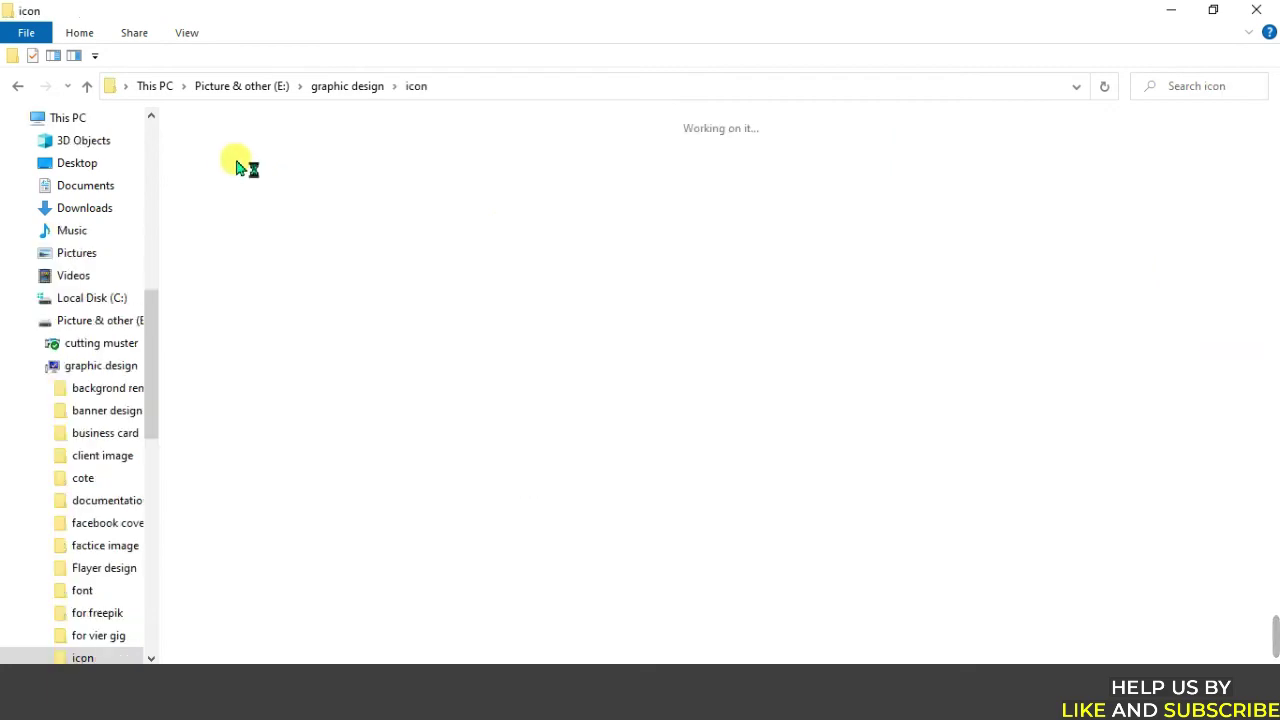
pyautogui.doubleClick(228, 171)
pyautogui.click(440, 195)
pyautogui.moveTo(815, 185)
pyautogui.mouseDown()
pyautogui.moveTo(365, 690)
pyautogui.moveTo(397, 265)
pyautogui.moveTo(420, 281)
pyautogui.mouseUp()
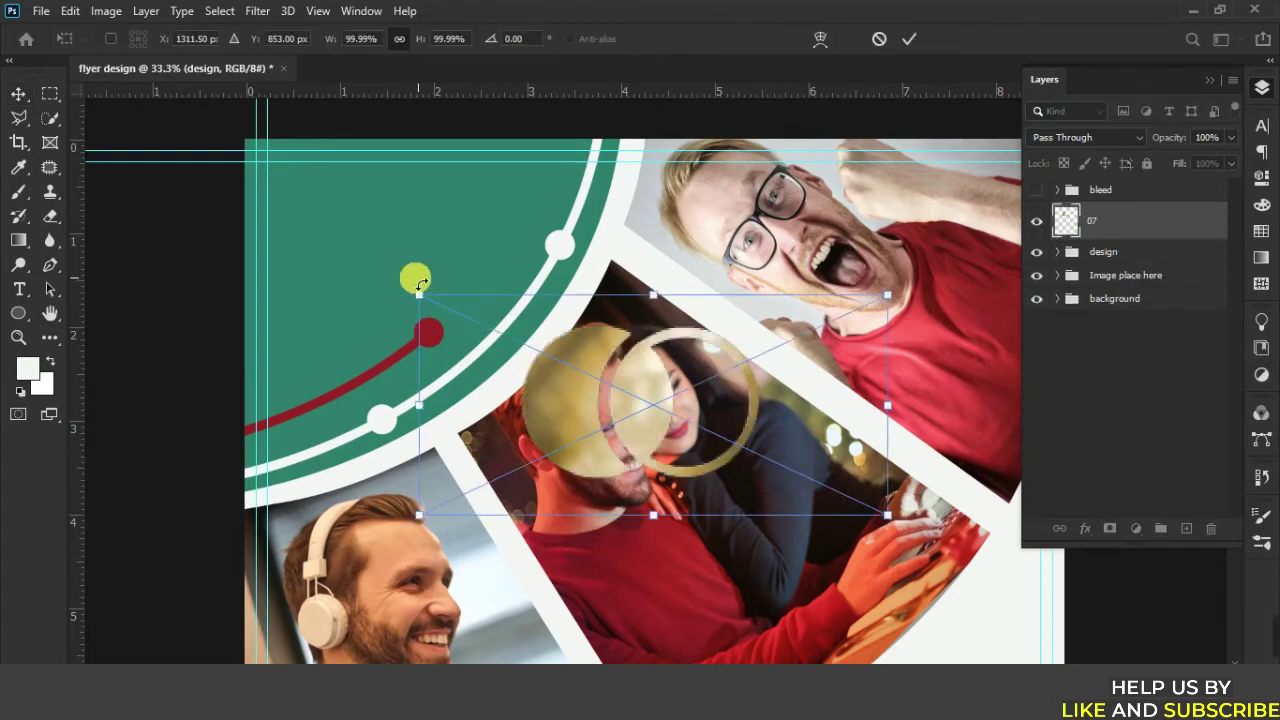
# Scale and position the 07 logo inside the green corner.
pyautogui.moveTo(604, 413); pyautogui.dragTo(786, 417)
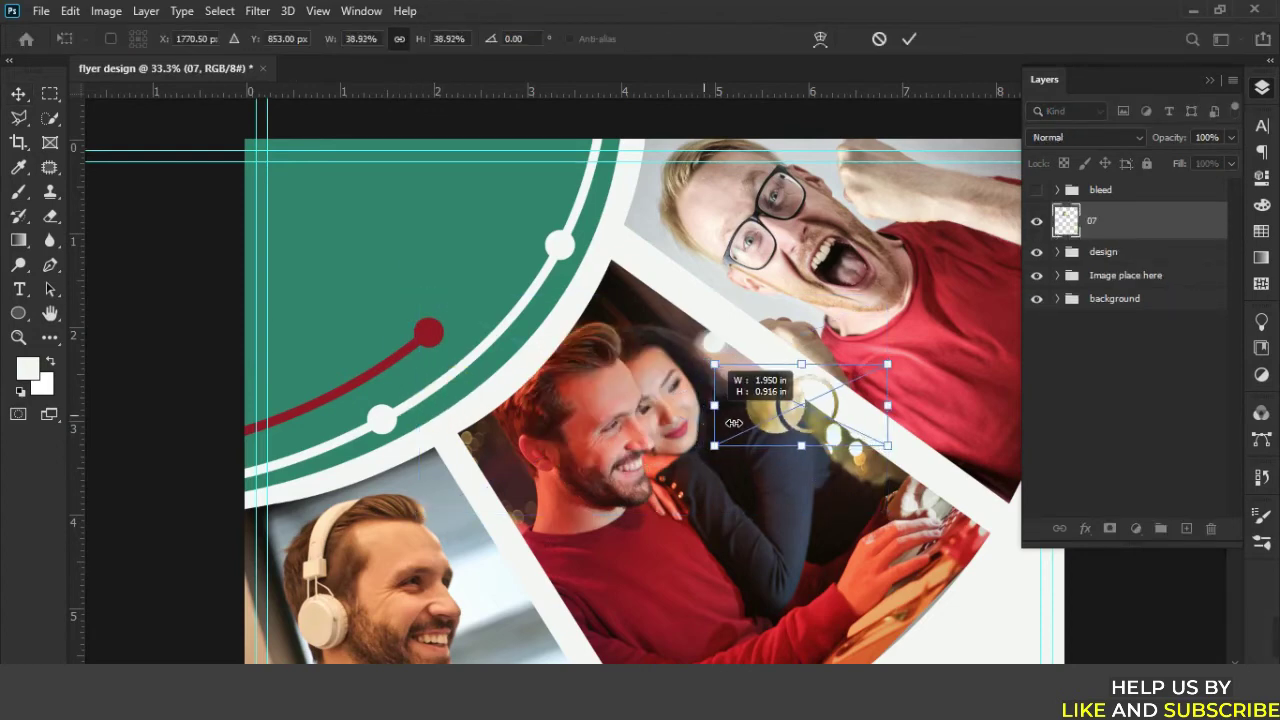
pyautogui.moveTo(854, 395)
pyautogui.mouseDown()
pyautogui.moveTo(379, 218)
pyautogui.moveTo(381, 207)
pyautogui.moveTo(446, 236)
pyautogui.mouseUp()
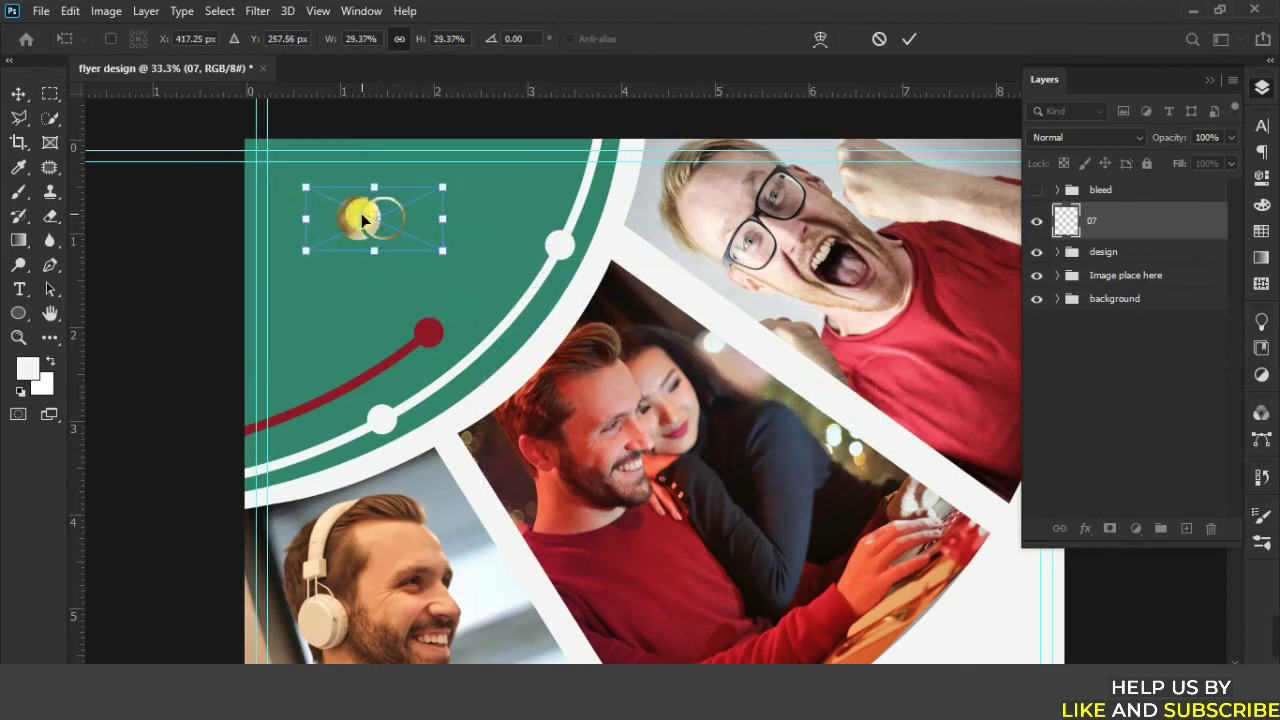
pyautogui.moveTo(361, 213); pyautogui.dragTo(352, 213)
pyautogui.click(909, 38)
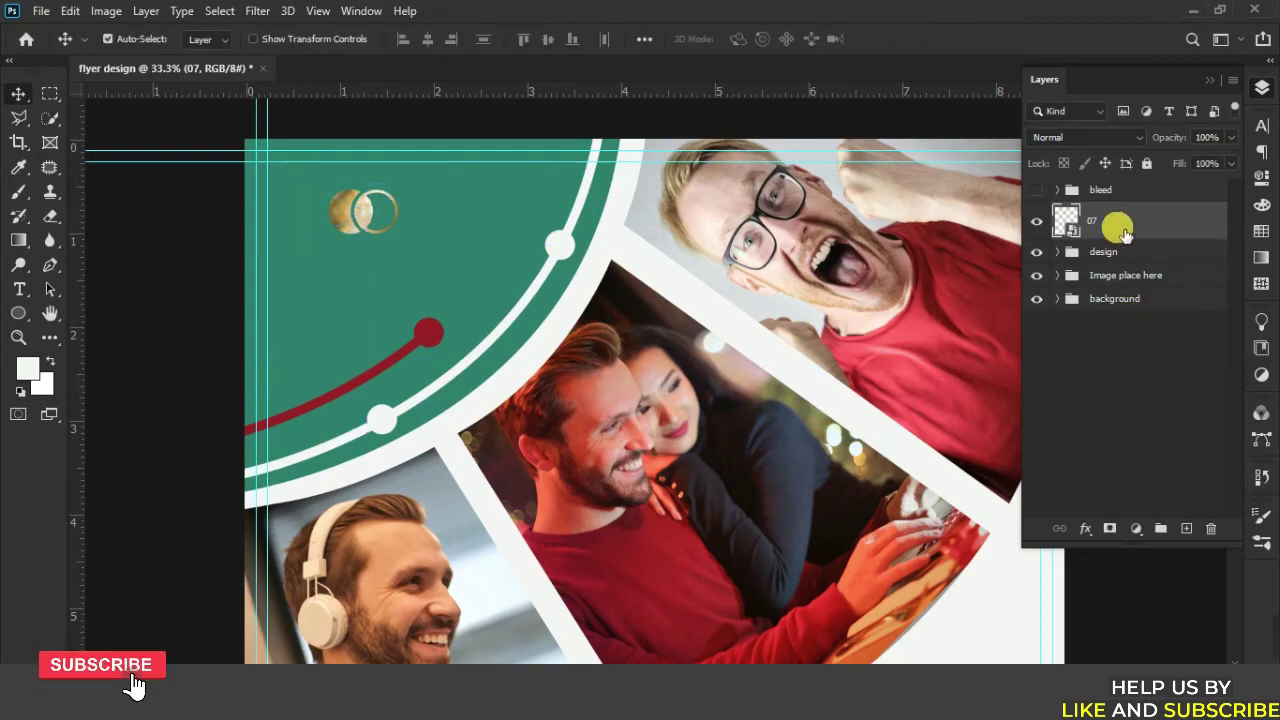
# Give layer 07 a red Color Overlay (#931724) sampled from the red arc.
pyautogui.rightClick(1115, 222)
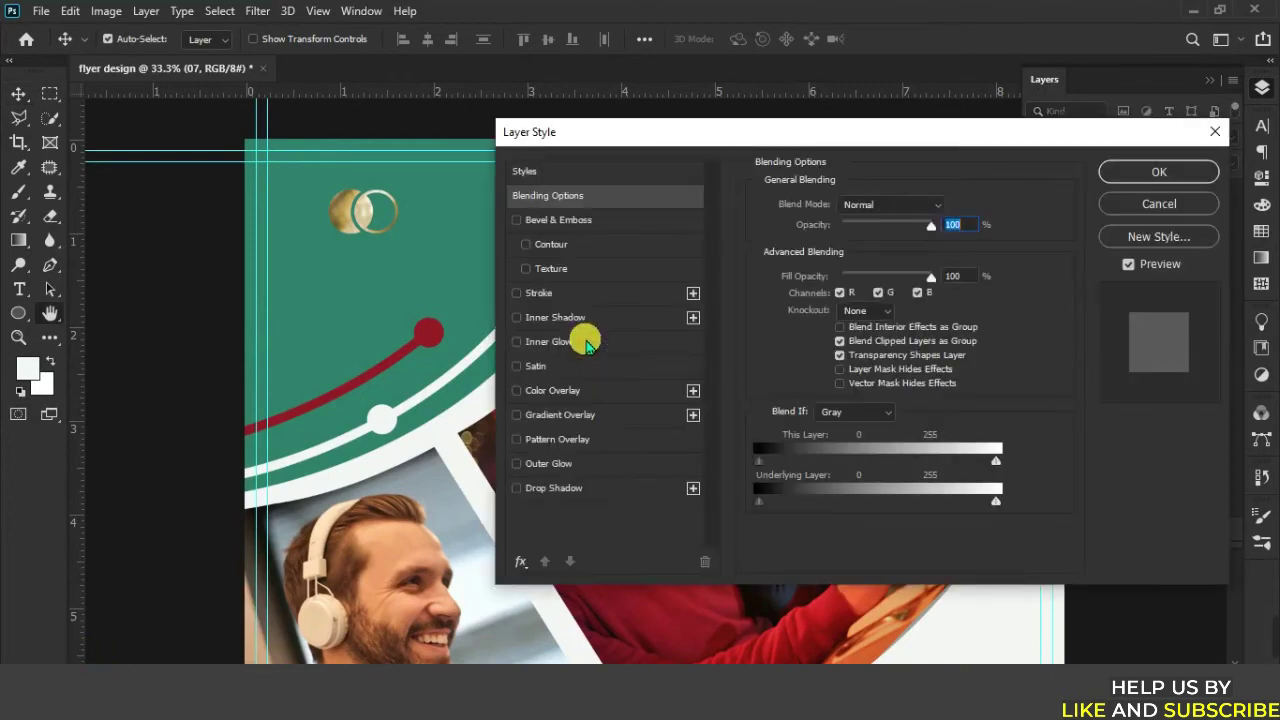
pyautogui.click(517, 391)
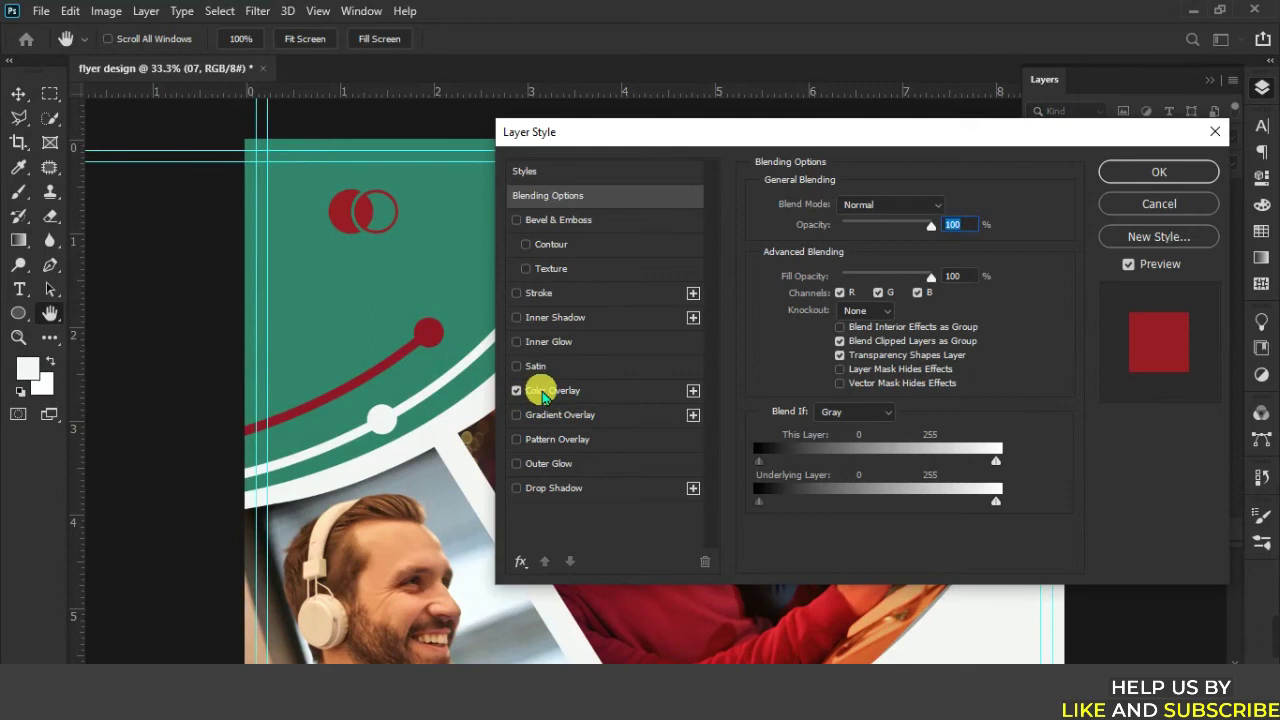
pyautogui.click(600, 391)
pyautogui.click(950, 208)
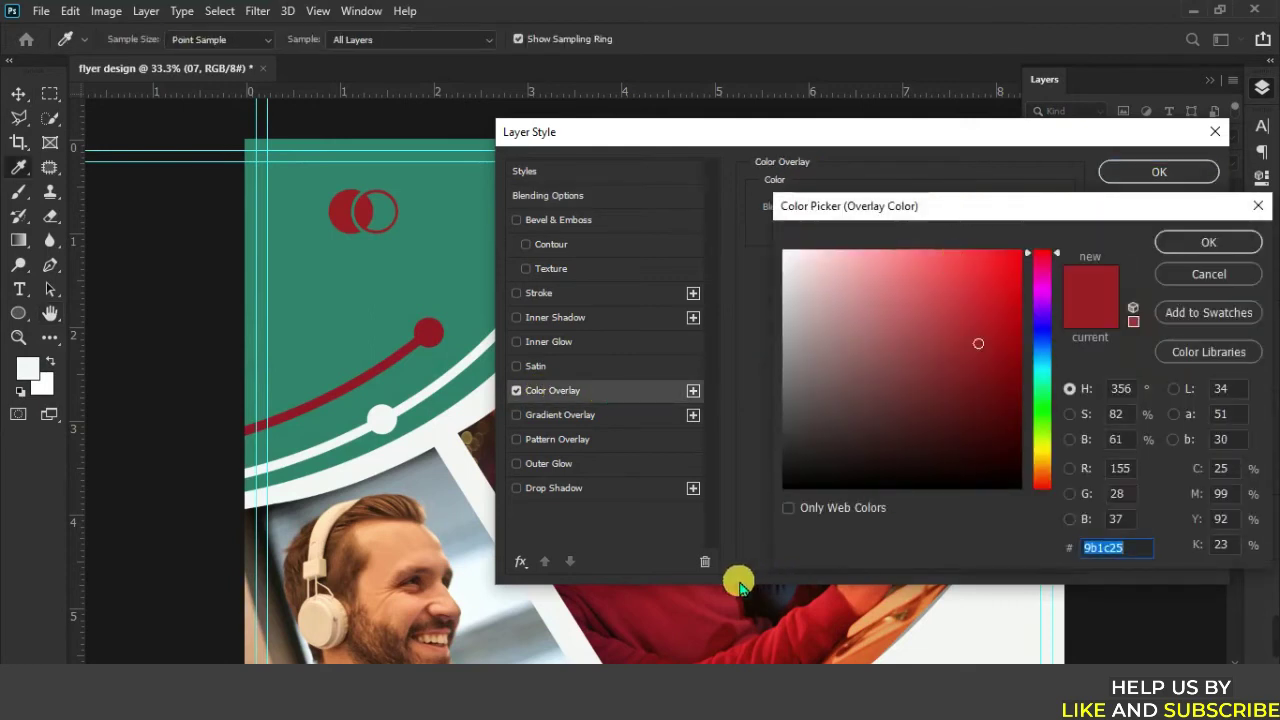
pyautogui.click(370, 380)
pyautogui.click(1195, 243)
pyautogui.click(1150, 170)
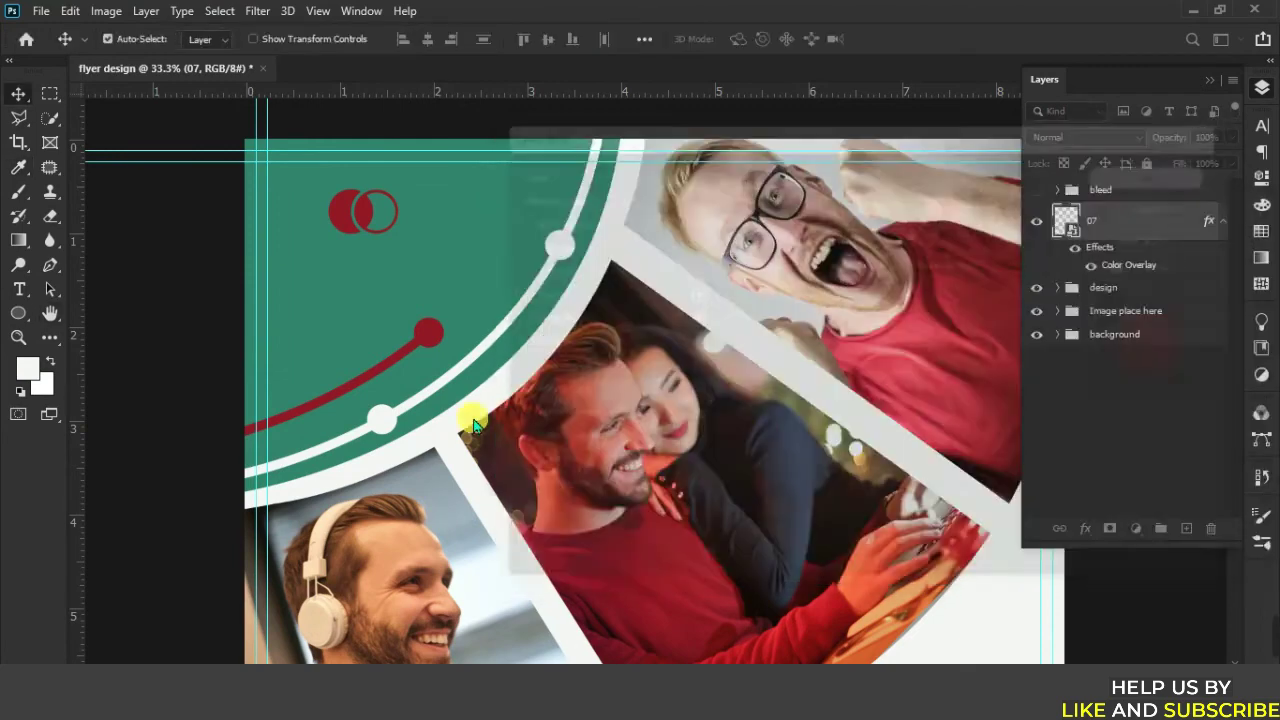
pyautogui.moveTo(490, 421); pyautogui.dragTo(552, 429)
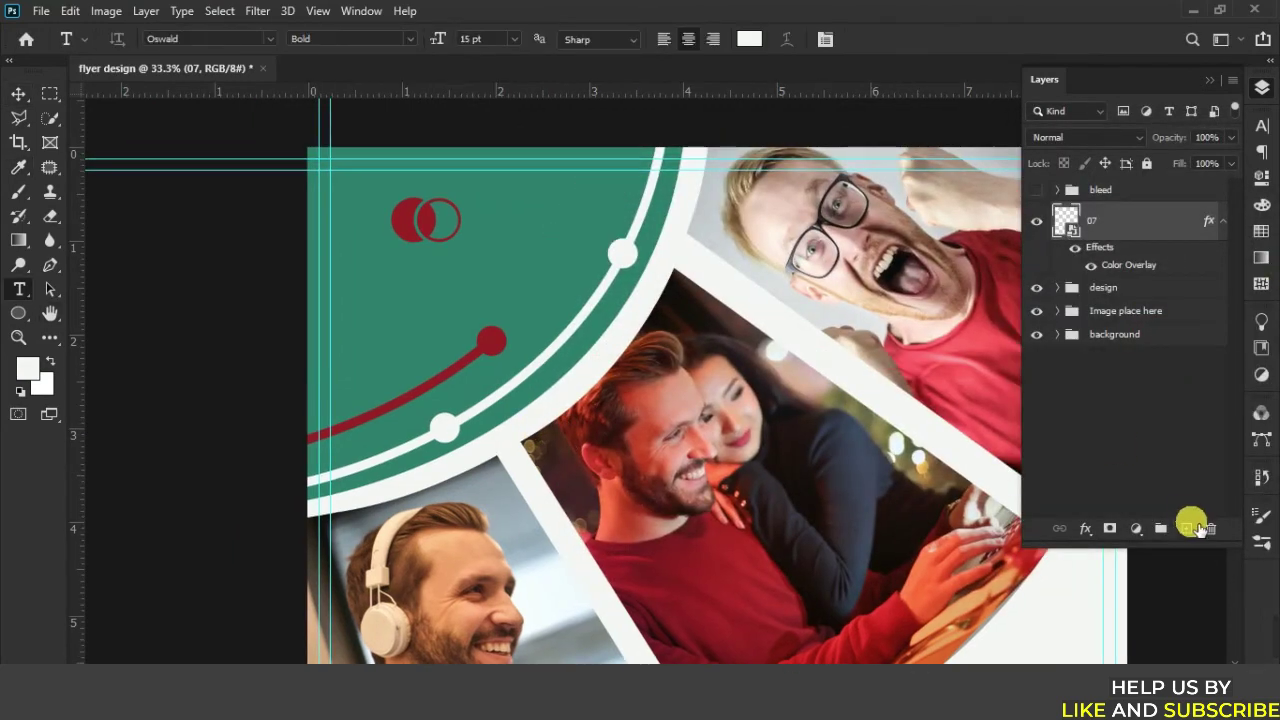
# On a new layer, type 'COMPANY NAME' just beneath the logo.
pyautogui.click(1186, 528)
pyautogui.press('t')
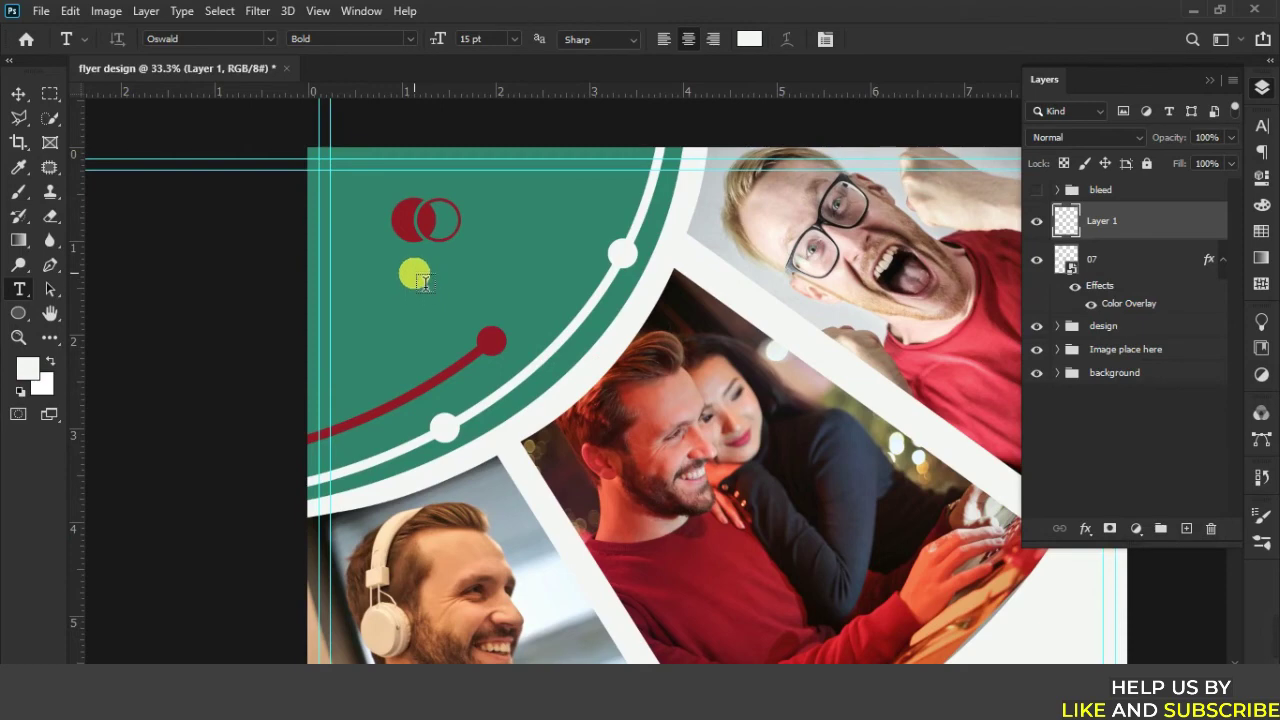
pyautogui.click(421, 281)
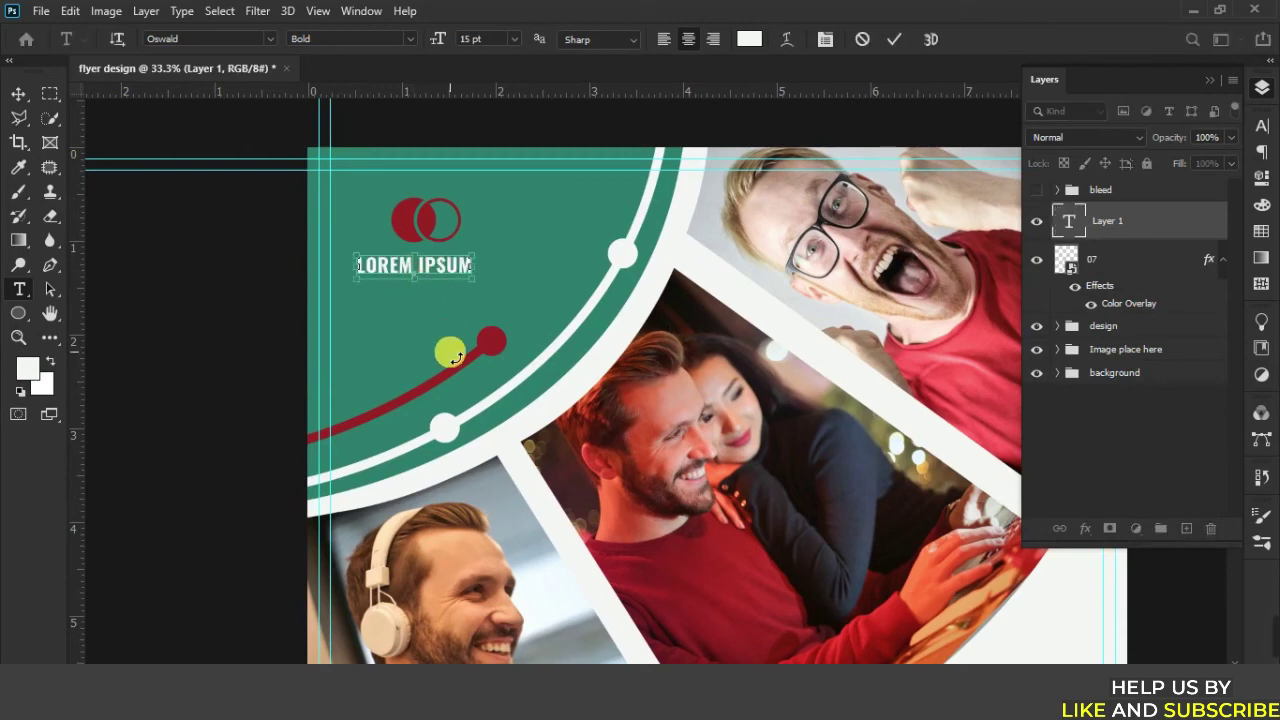
pyautogui.hotkey('ctrl', 'h')
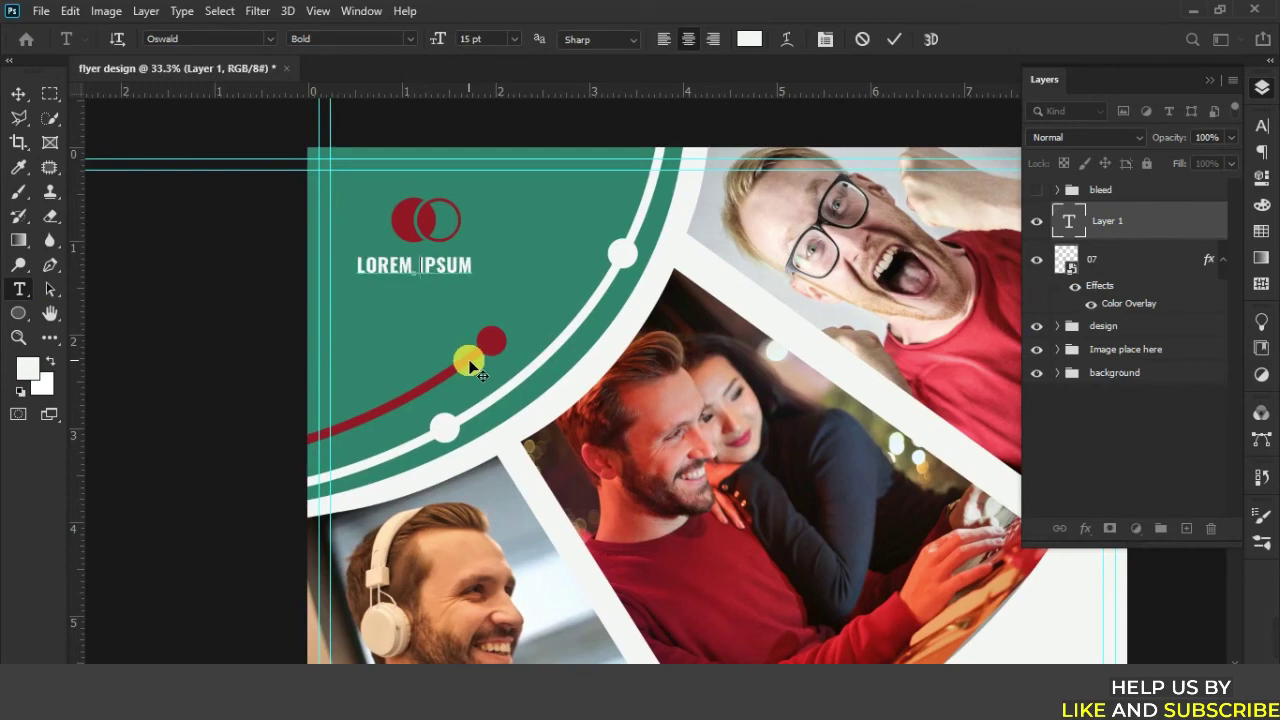
pyautogui.write('COMPANY')
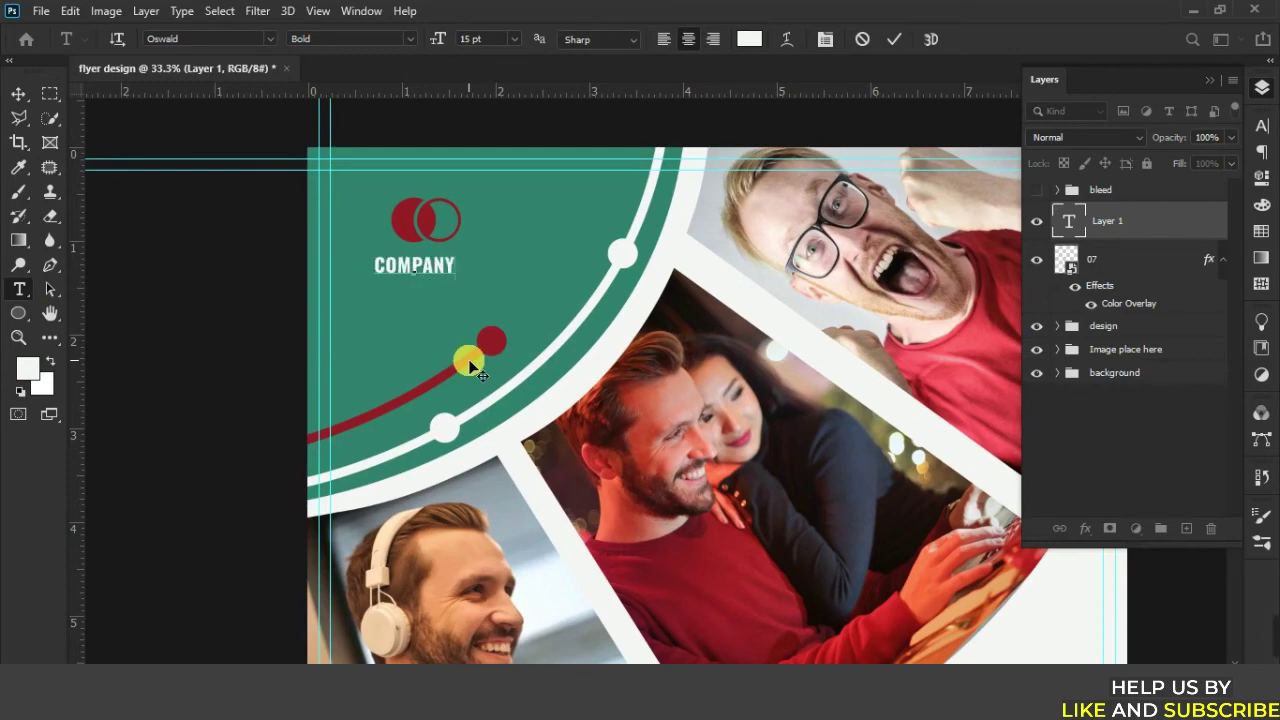
pyautogui.write(' NAME')
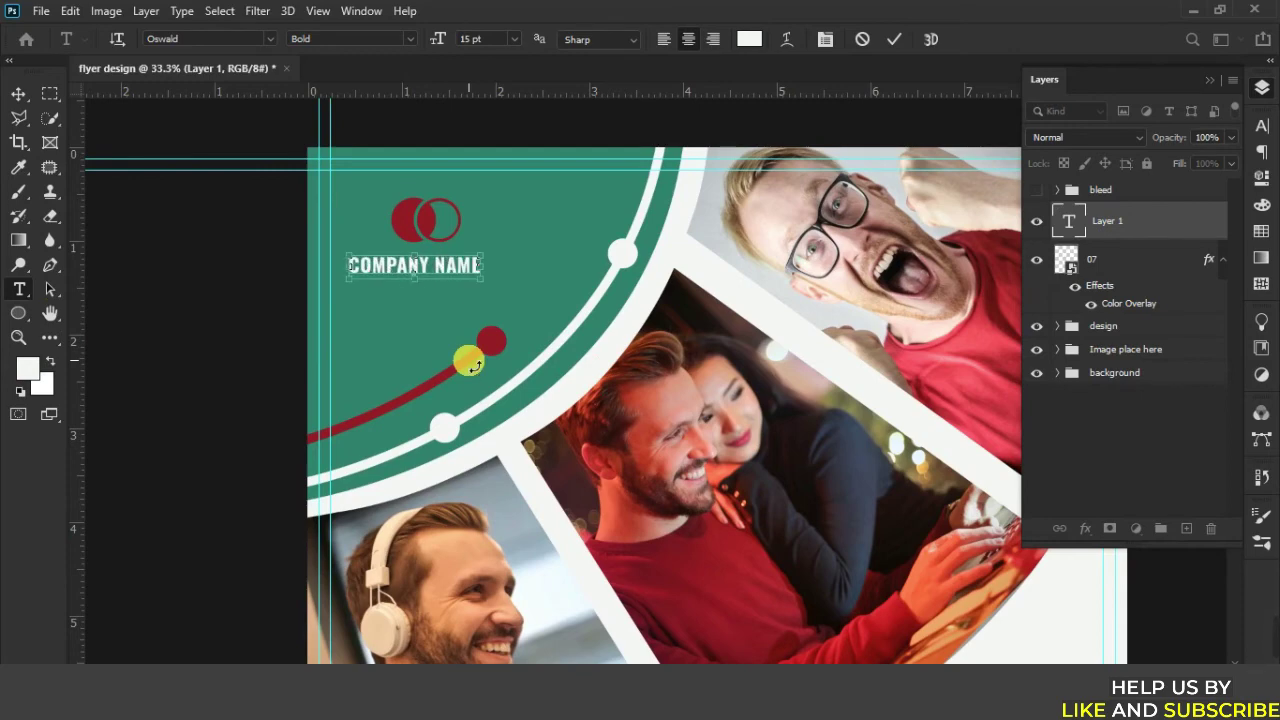
# Format the COMPANY NAME text as white Oswald Bold at 16 pt.
pyautogui.hotkey('ctrl', 'a')
pyautogui.click(1262, 125)
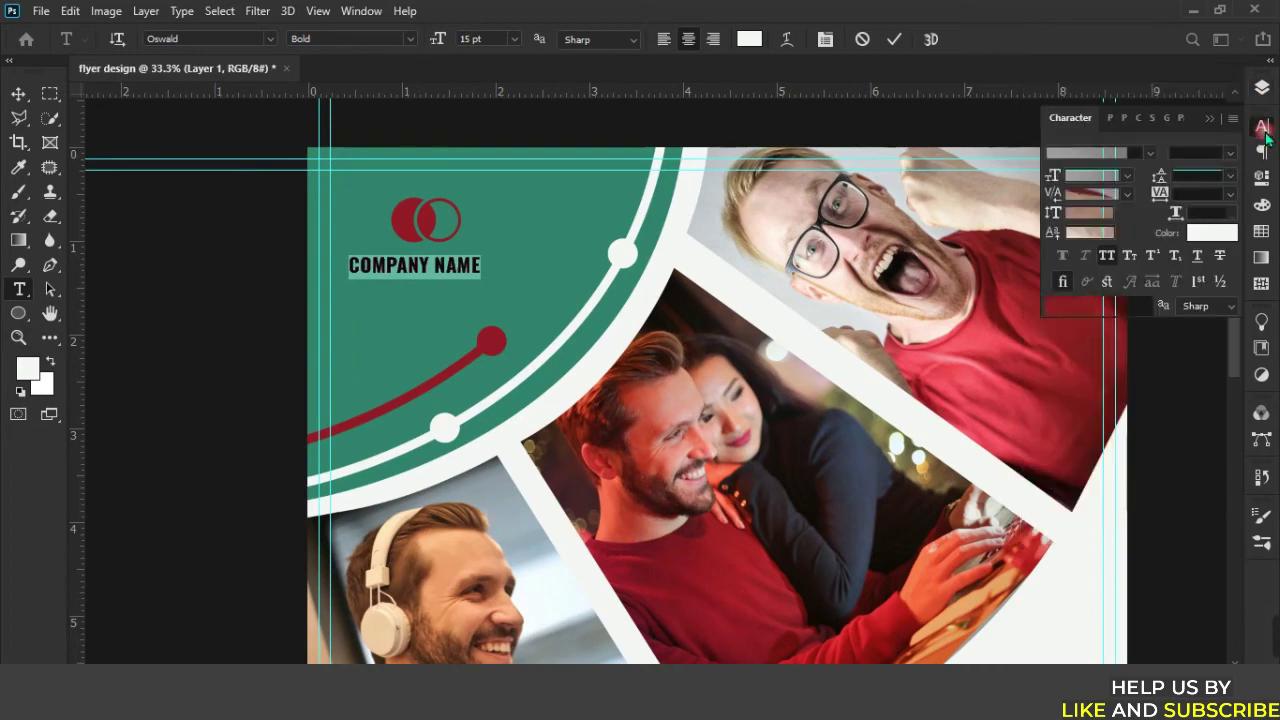
pyautogui.click(1150, 154)
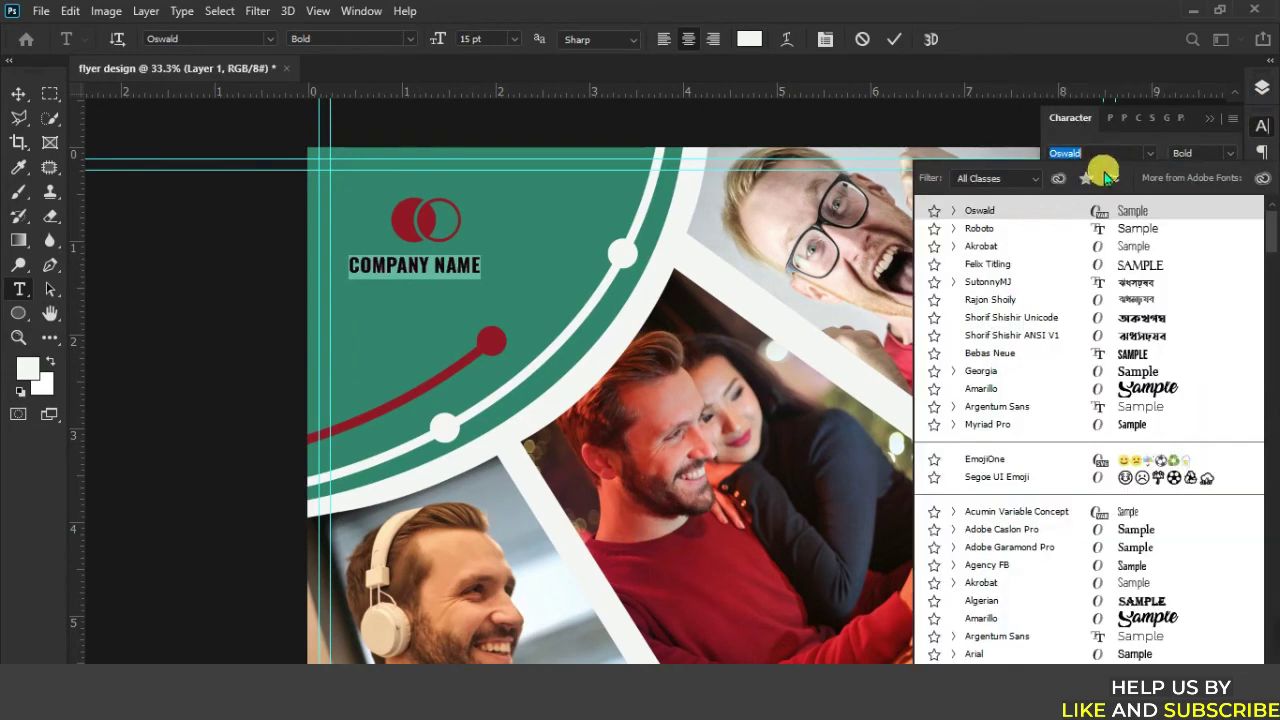
pyautogui.click(1200, 150)
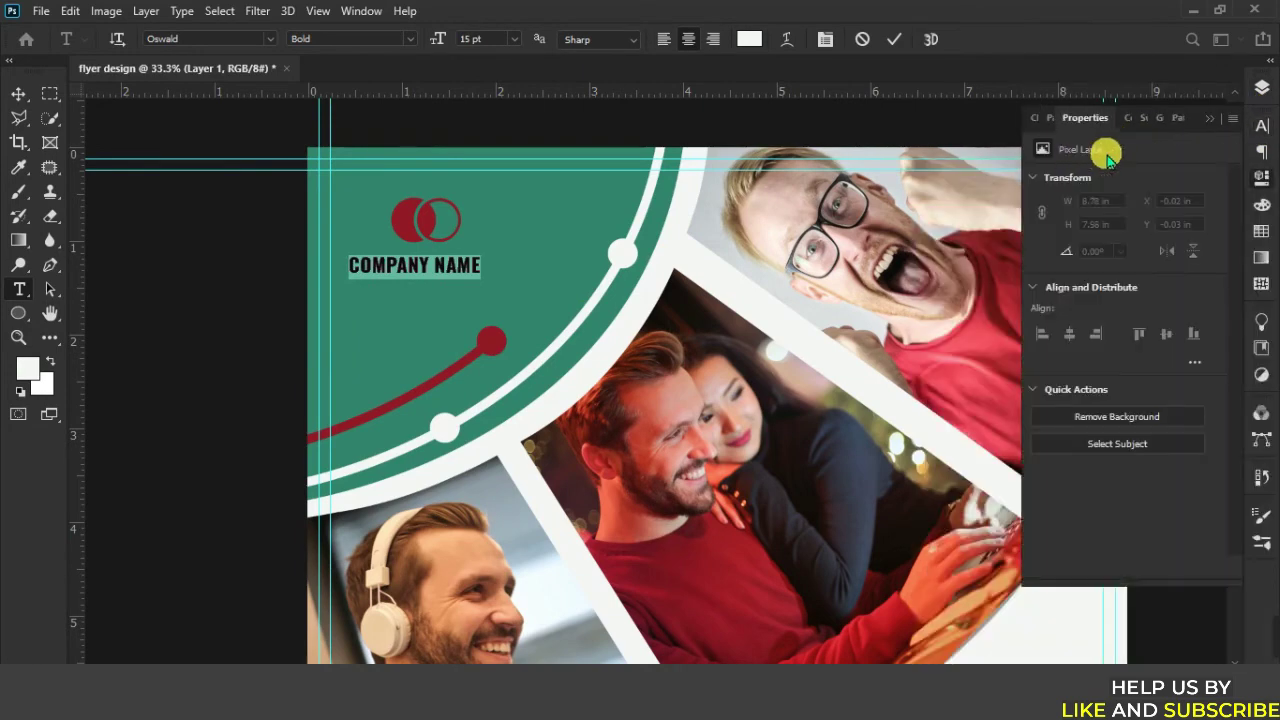
pyautogui.click(1263, 122)
pyautogui.click(1263, 122)
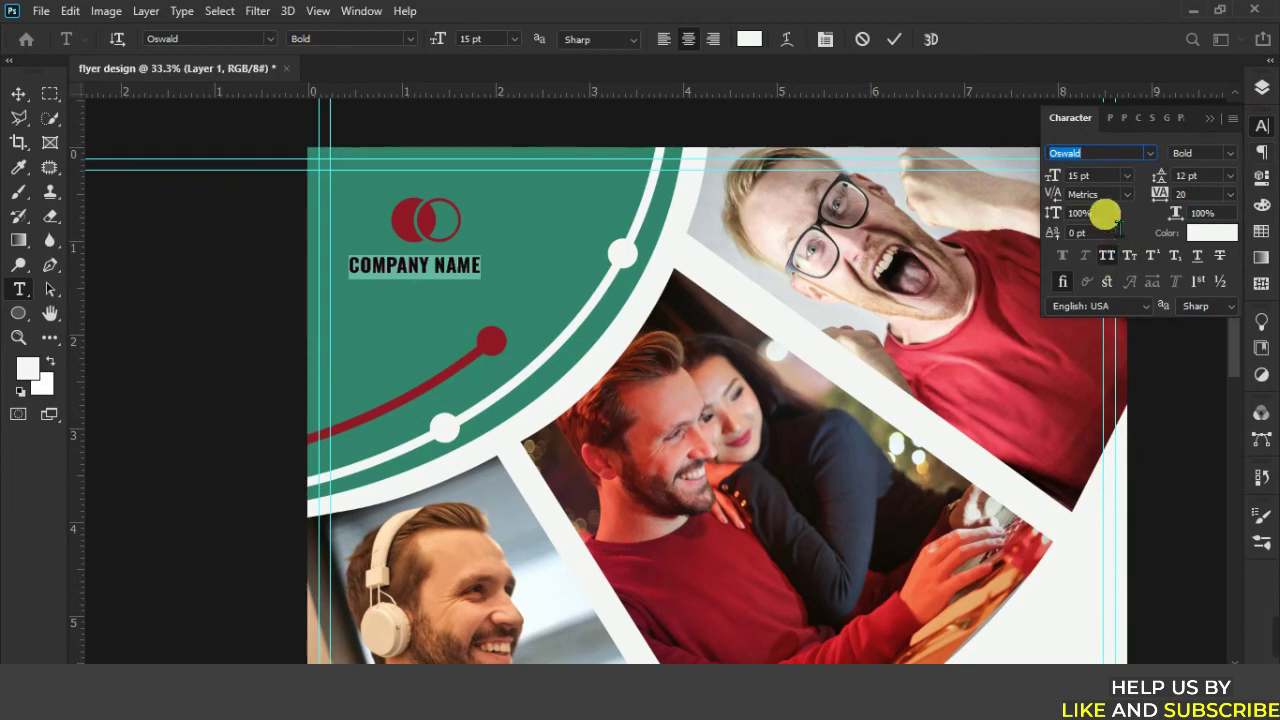
pyautogui.click(1110, 179)
pyautogui.write('16')
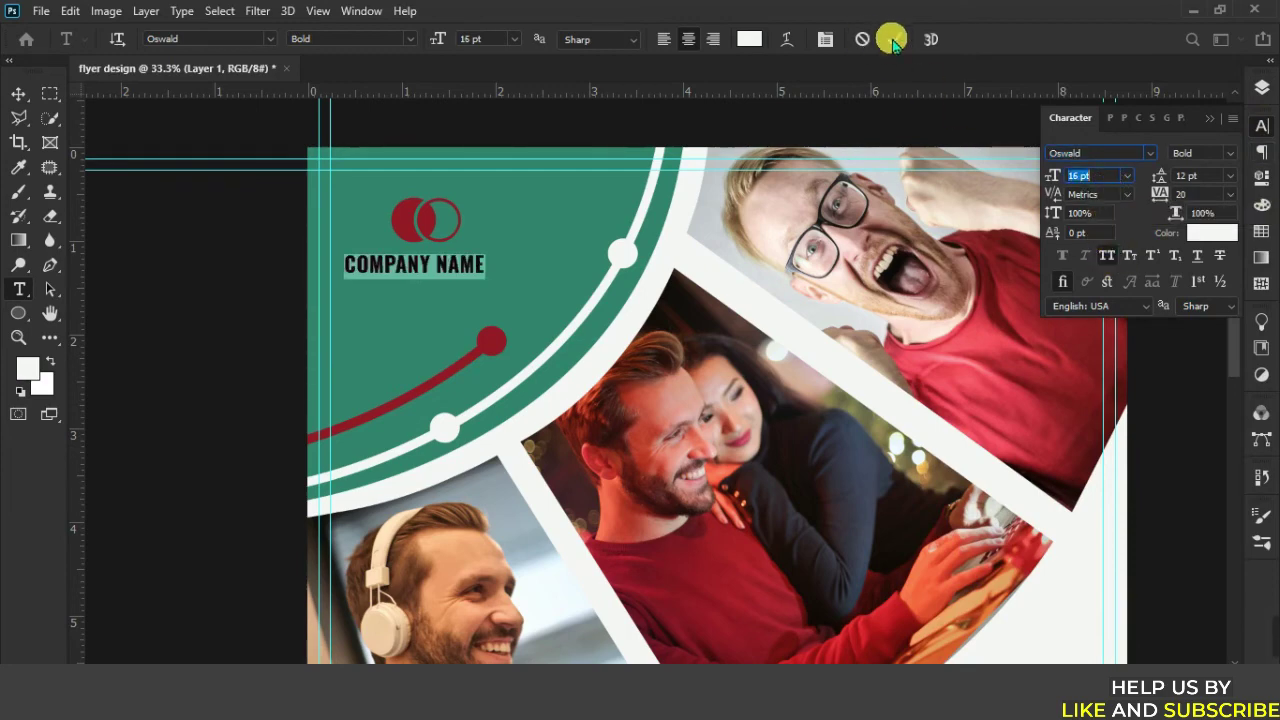
pyautogui.click(564, 300)
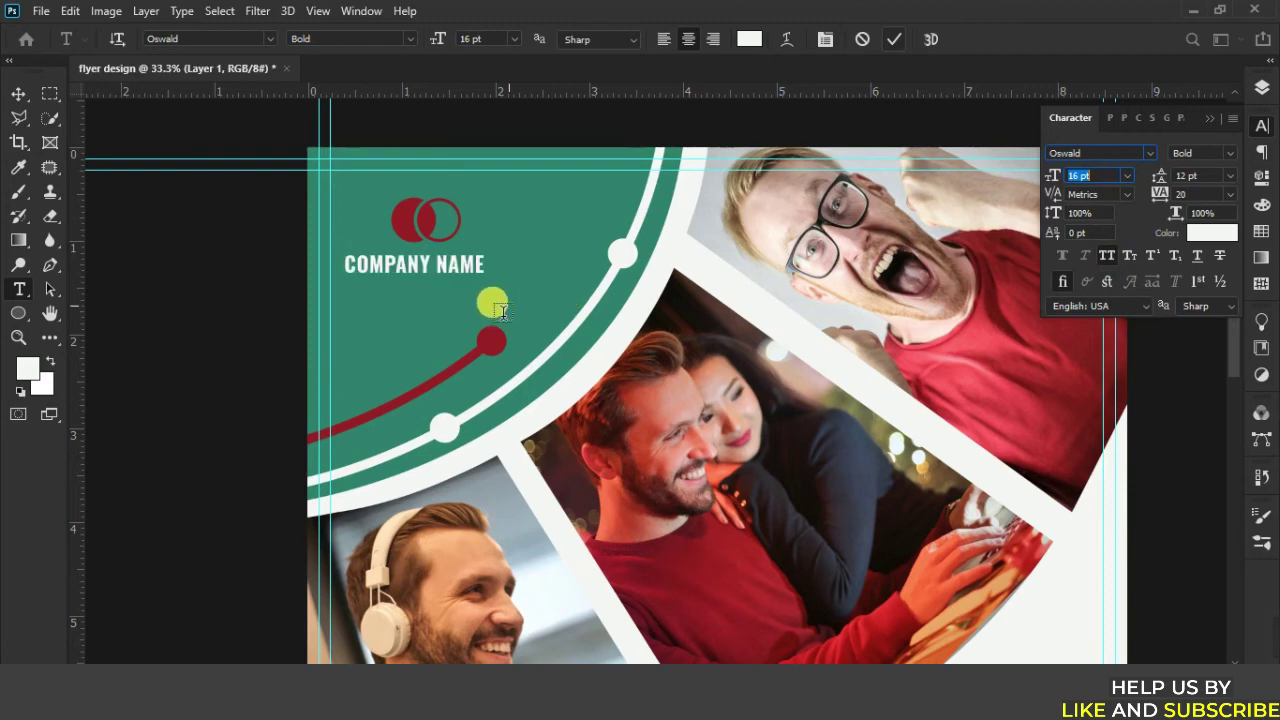
pyautogui.click(18, 93)
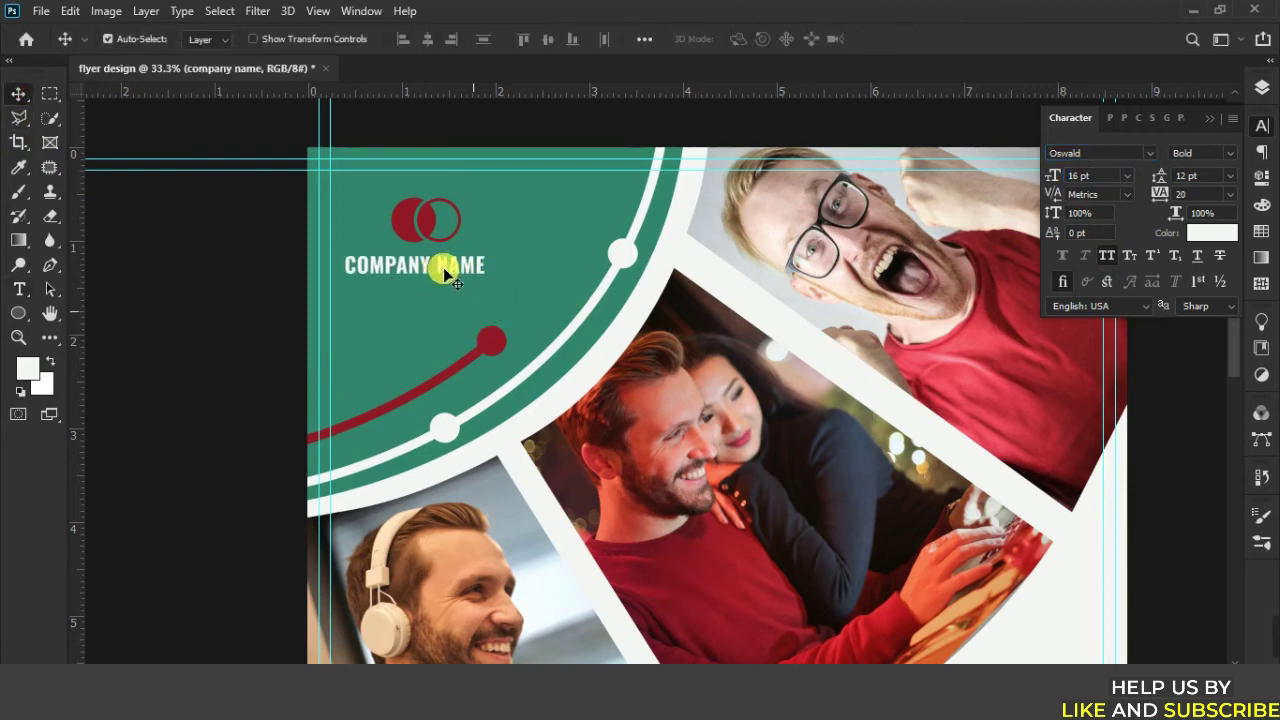
# Duplicate COMPANY NAME, retype it as 'TAG LINE HERE' at 10 pt, and nudge it up.
pyautogui.moveTo(444, 268); pyautogui.dragTo(448, 296)
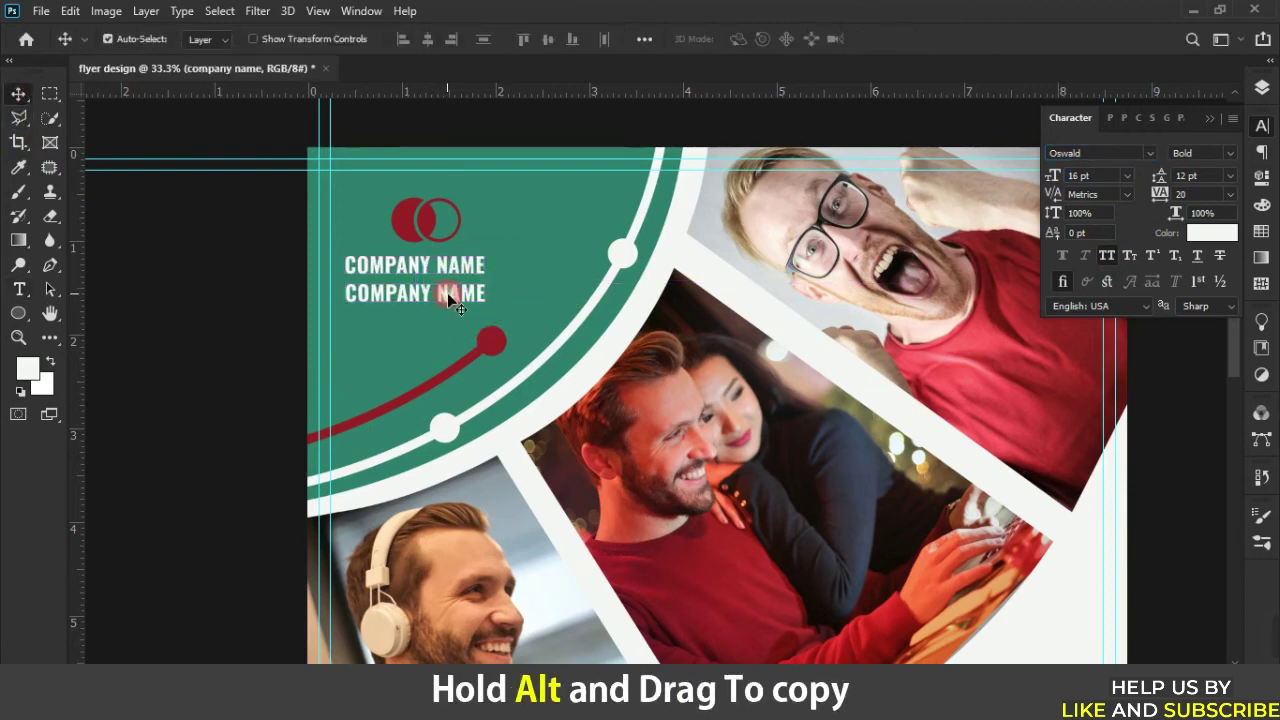
pyautogui.press('t')
pyautogui.tripleClick(455, 316)
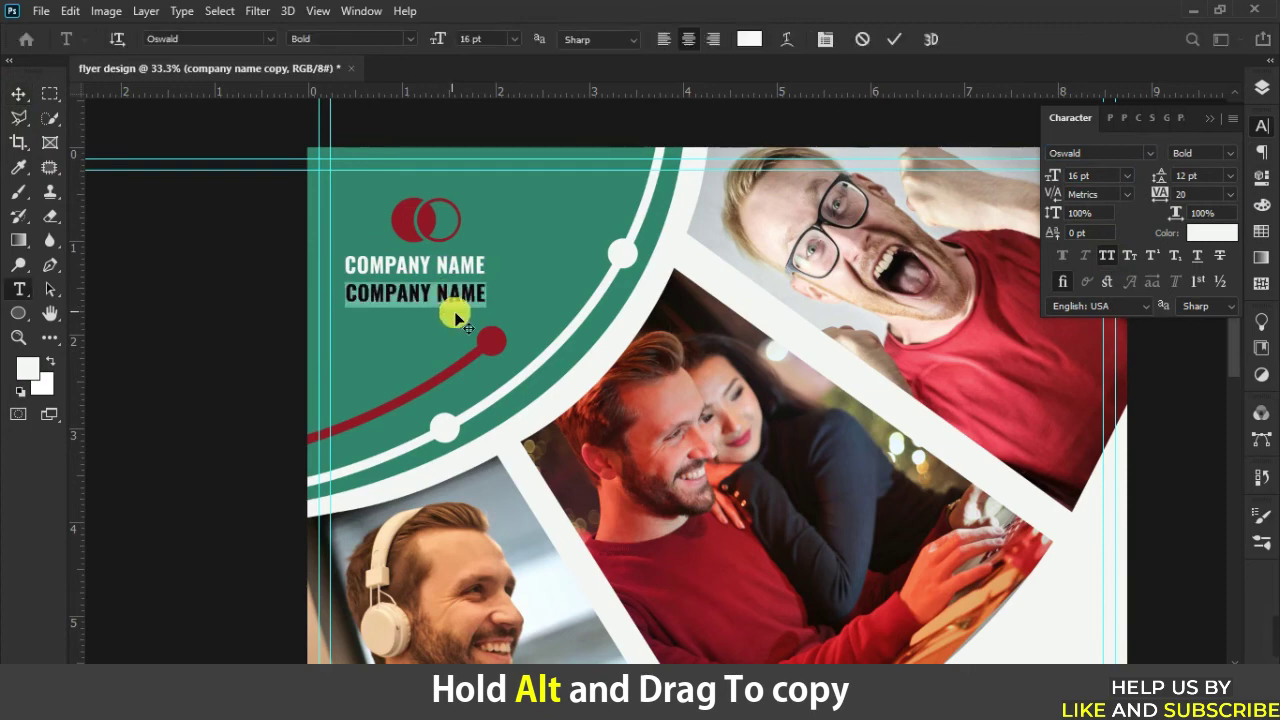
pyautogui.click(455, 316)
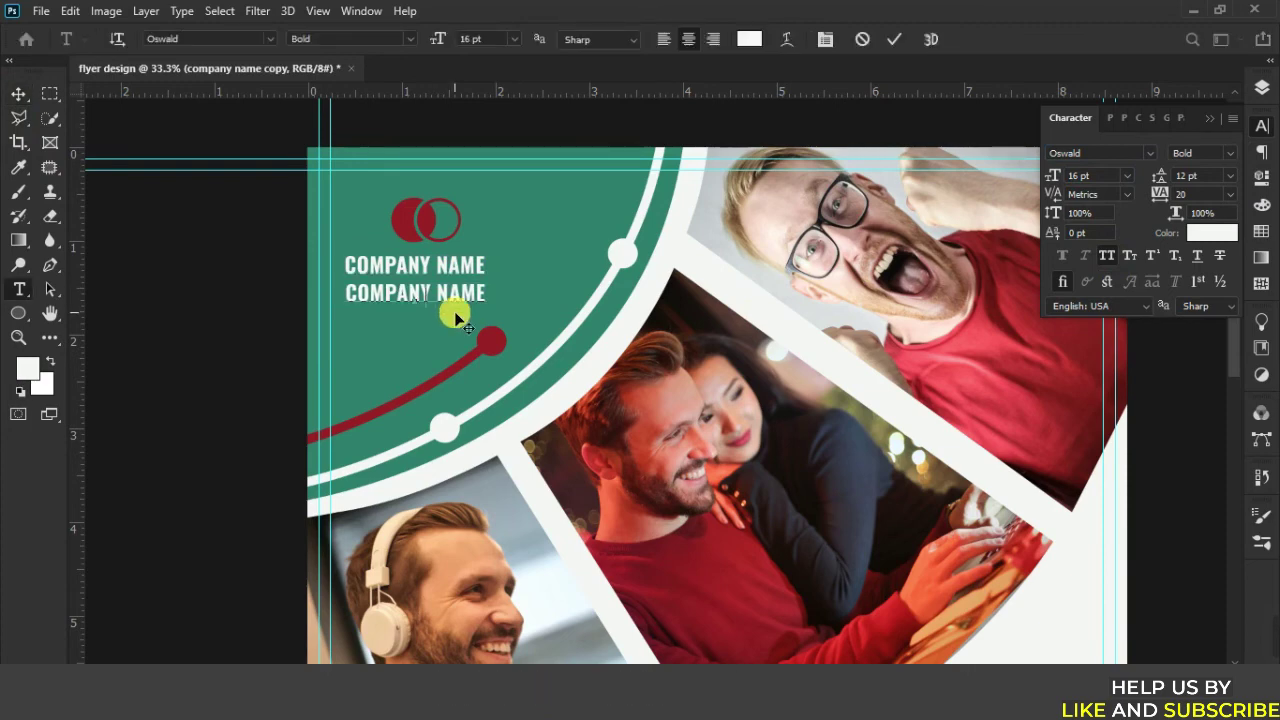
pyautogui.write('TAG LI')
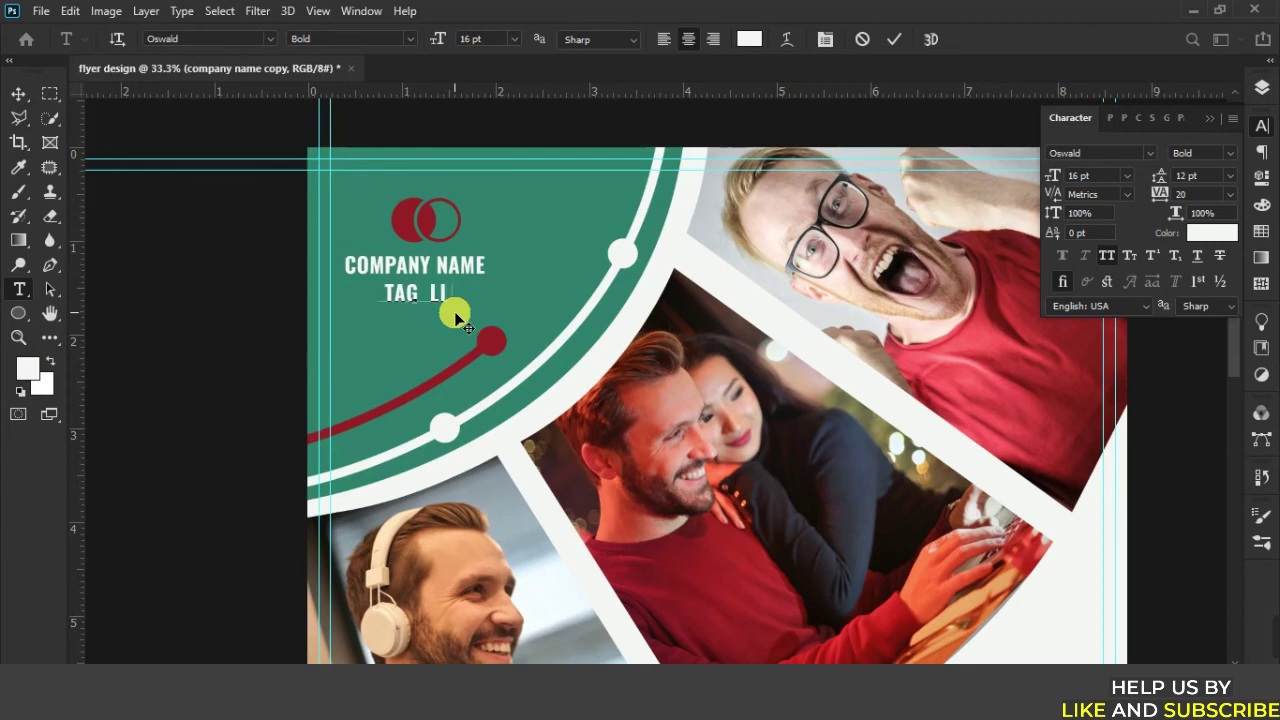
pyautogui.write('NE HE')
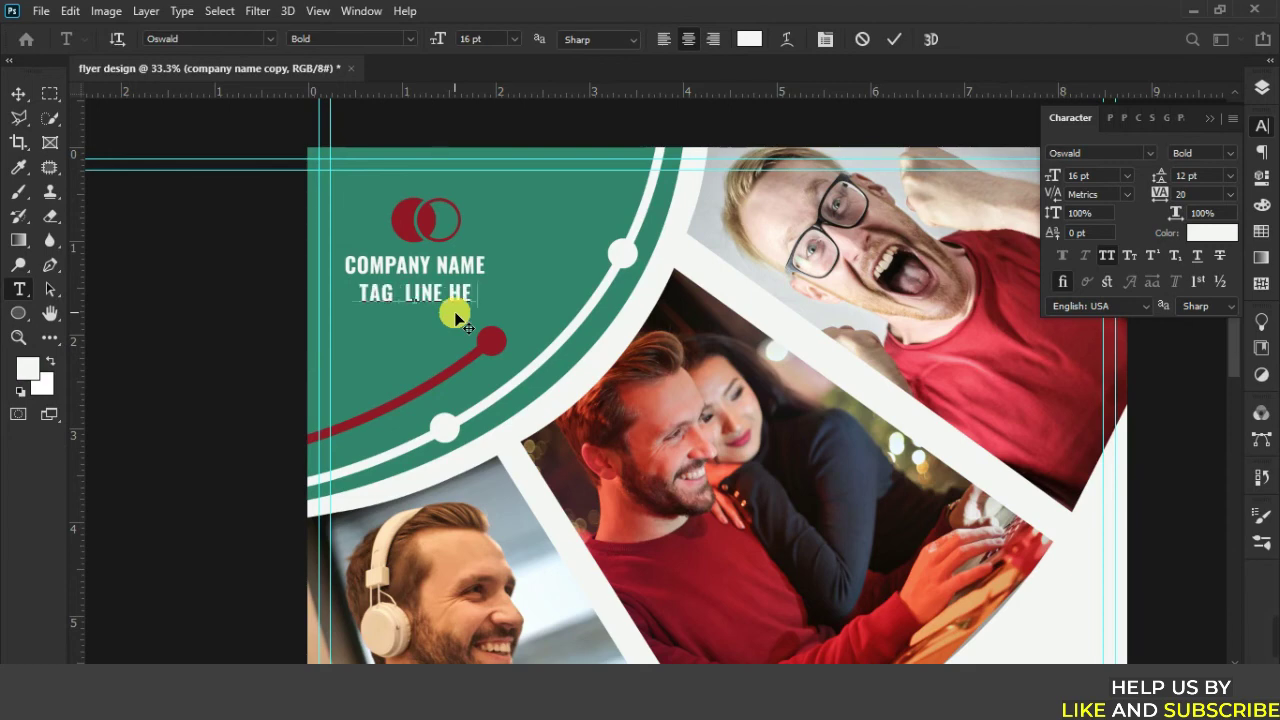
pyautogui.write('RE')
pyautogui.hotkey('ctrl', 'a')
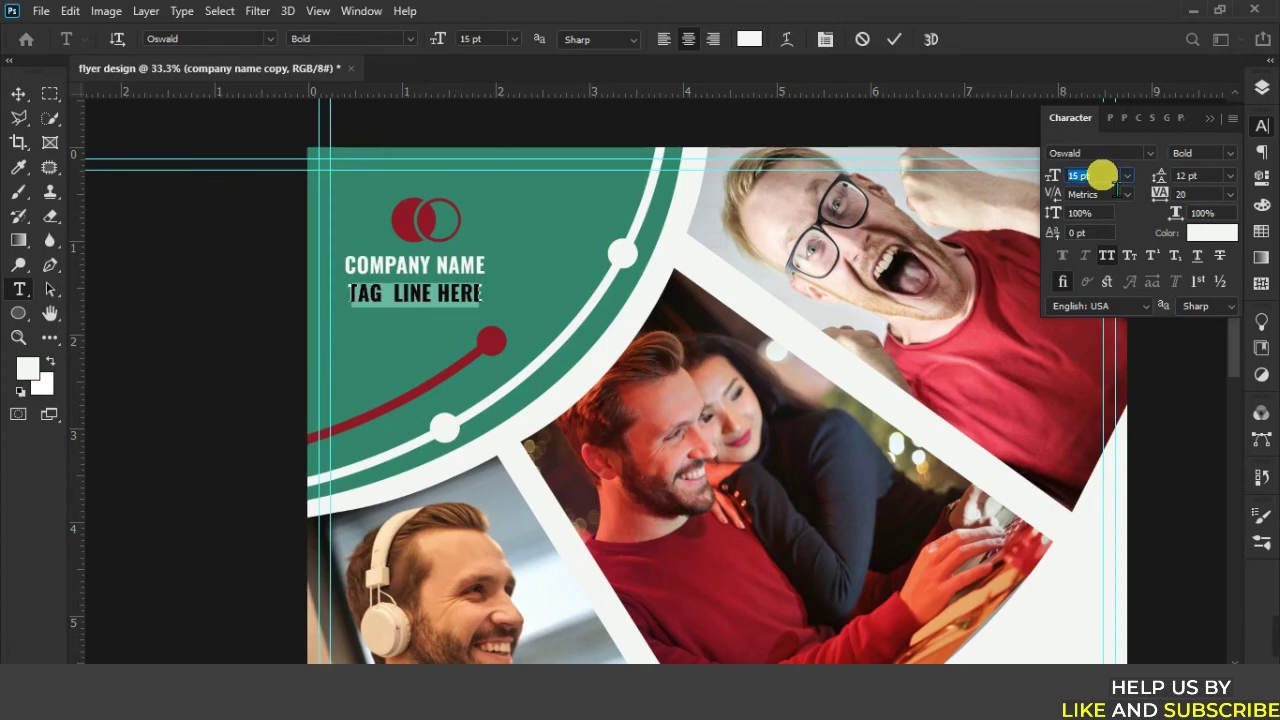
pyautogui.press('Down')
pyautogui.press('Down')
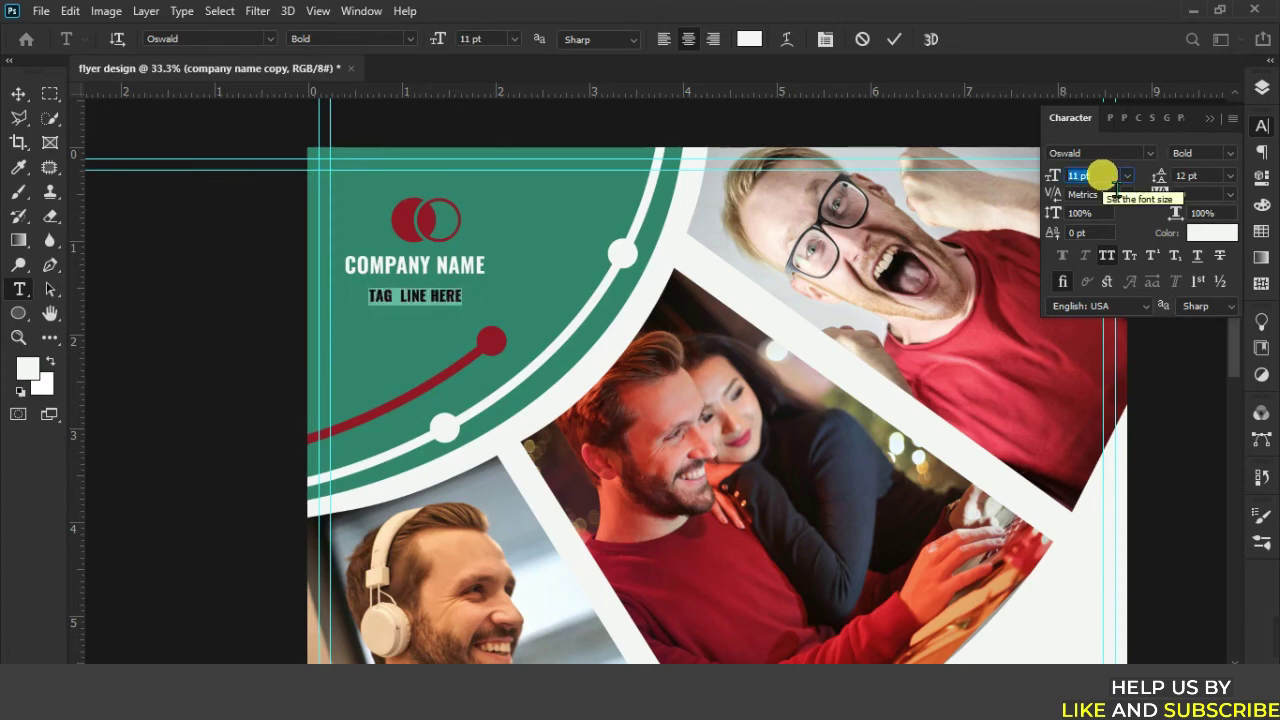
pyautogui.press('Down')
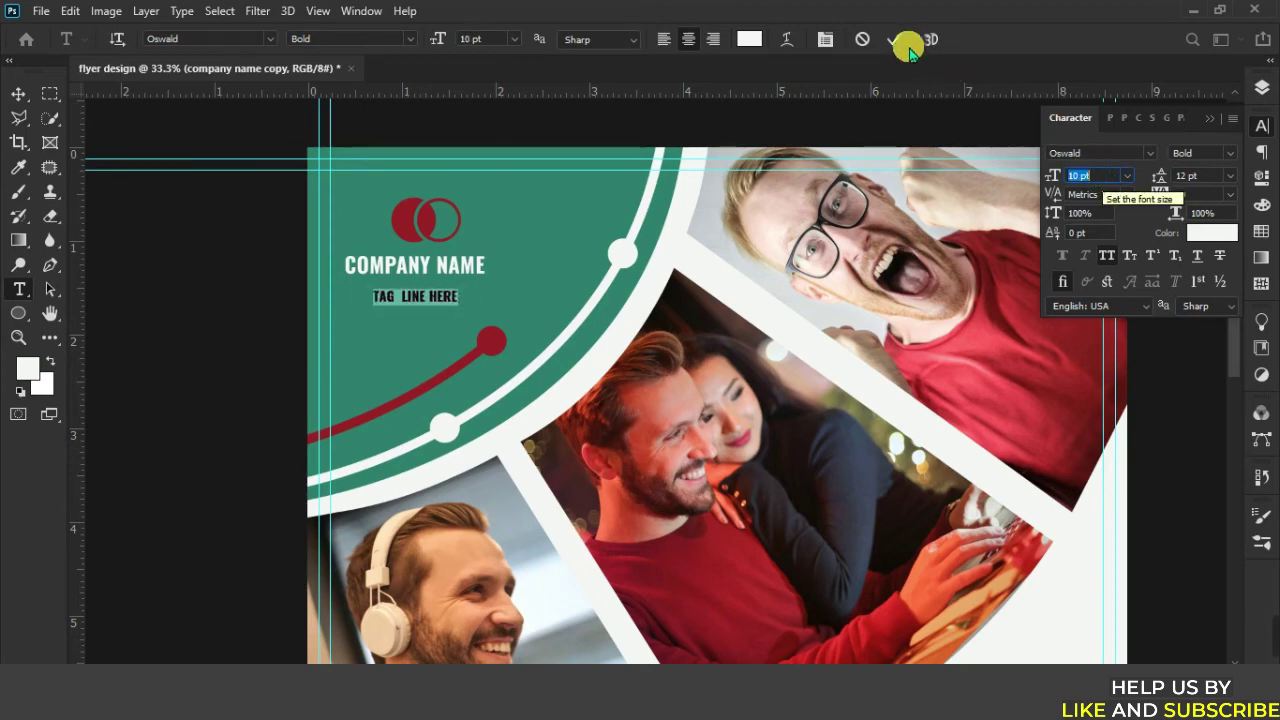
pyautogui.click(895, 39)
pyautogui.press('v')
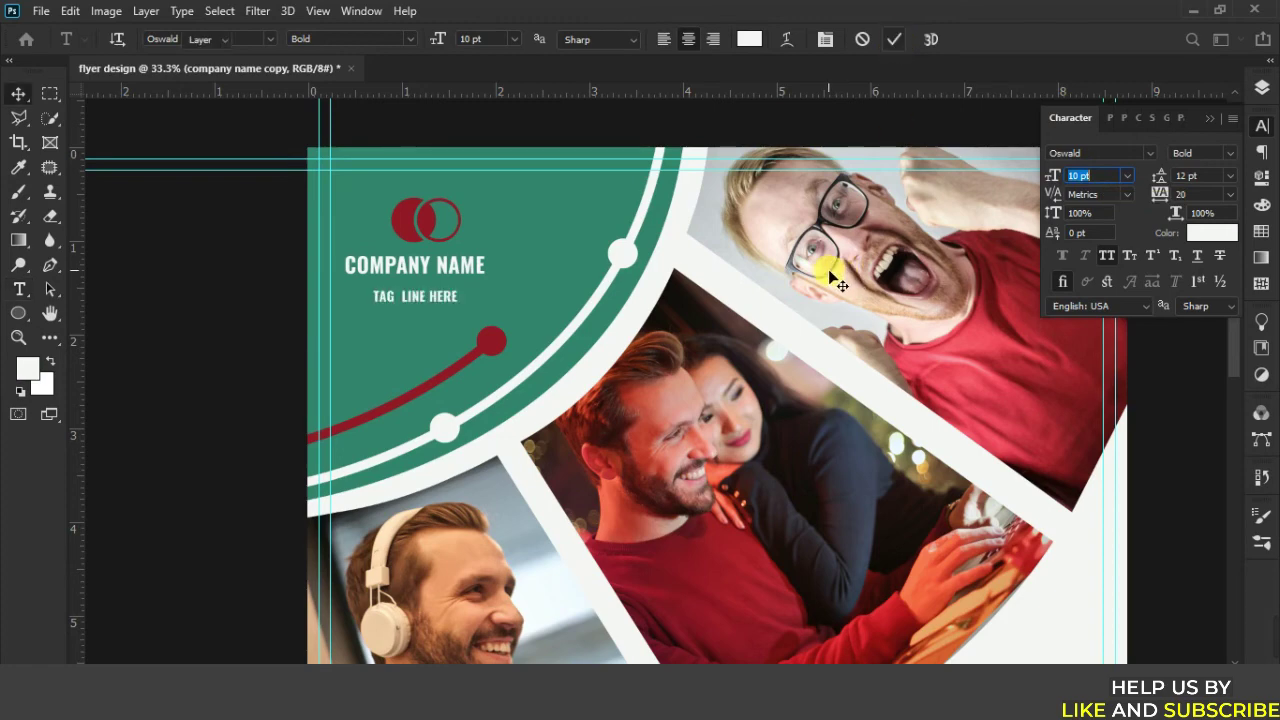
pyautogui.hotkey('shift', 'Up')
pyautogui.hotkey('shift', 'Up')
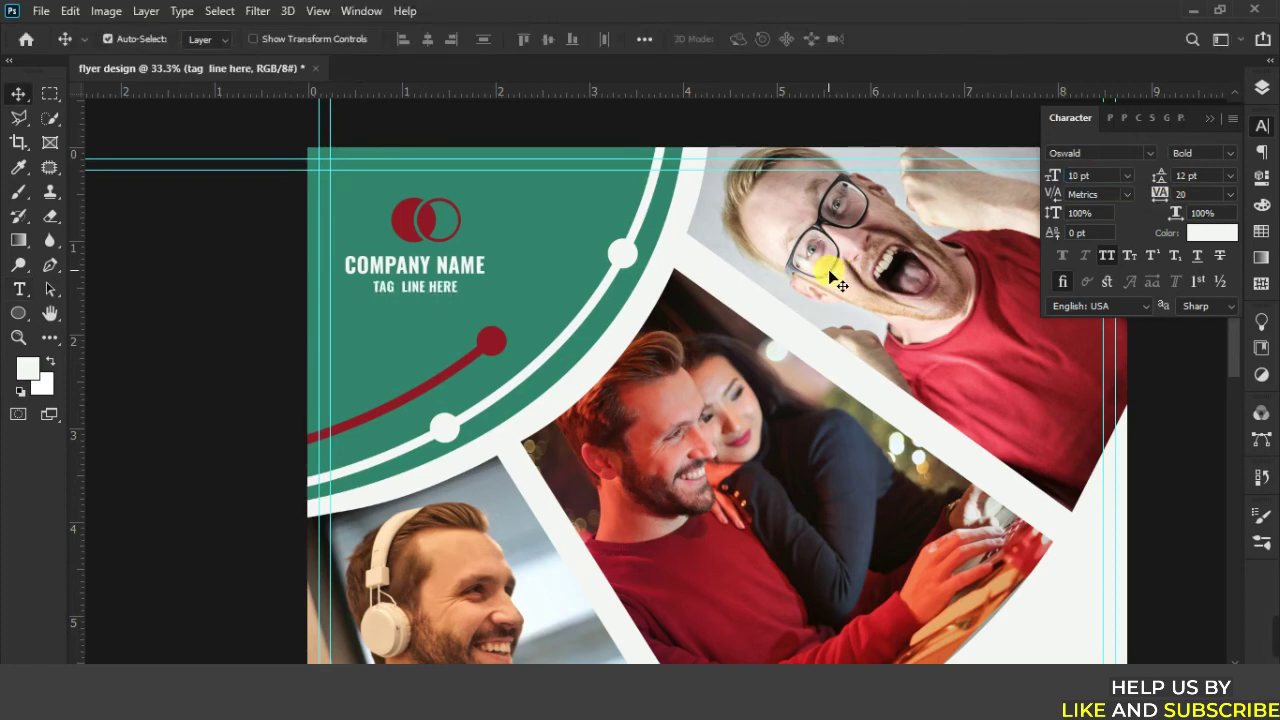
# Centre-align the logo and text layers and nudge the block into place.
pyautogui.click(1262, 87)
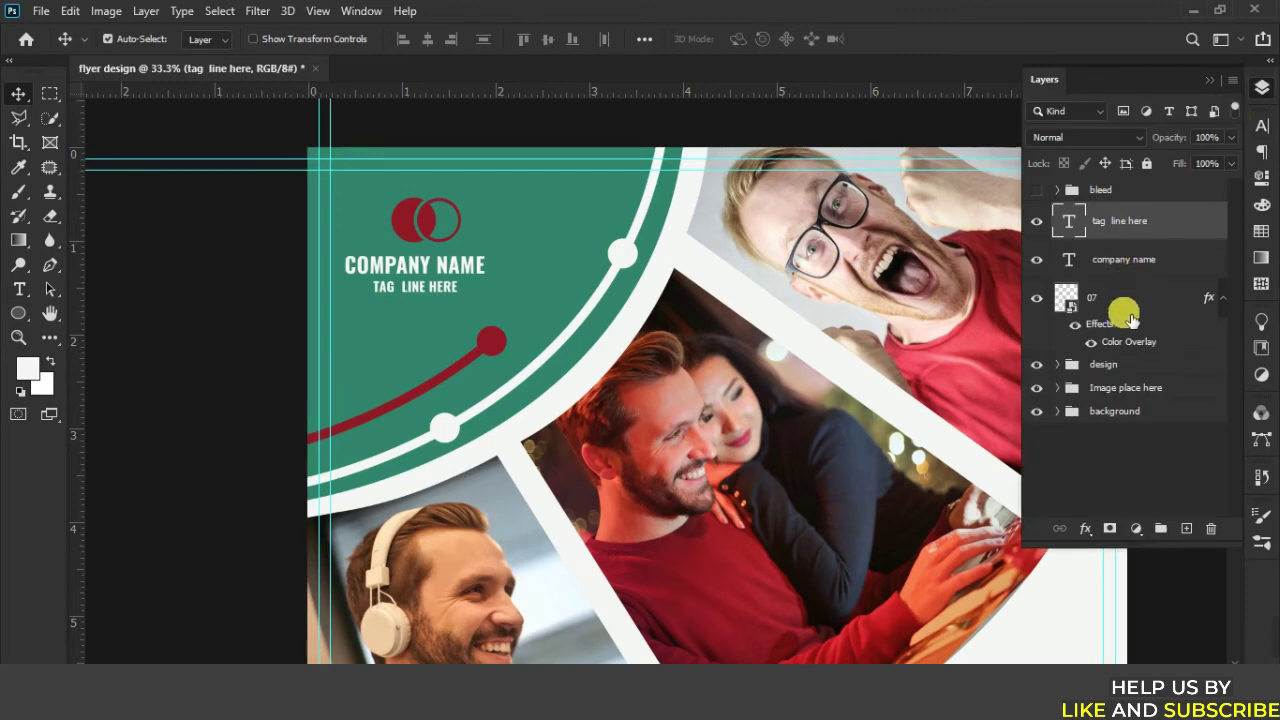
pyautogui.keyDown('shift'); pyautogui.click(1128, 297); pyautogui.keyUp('shift')
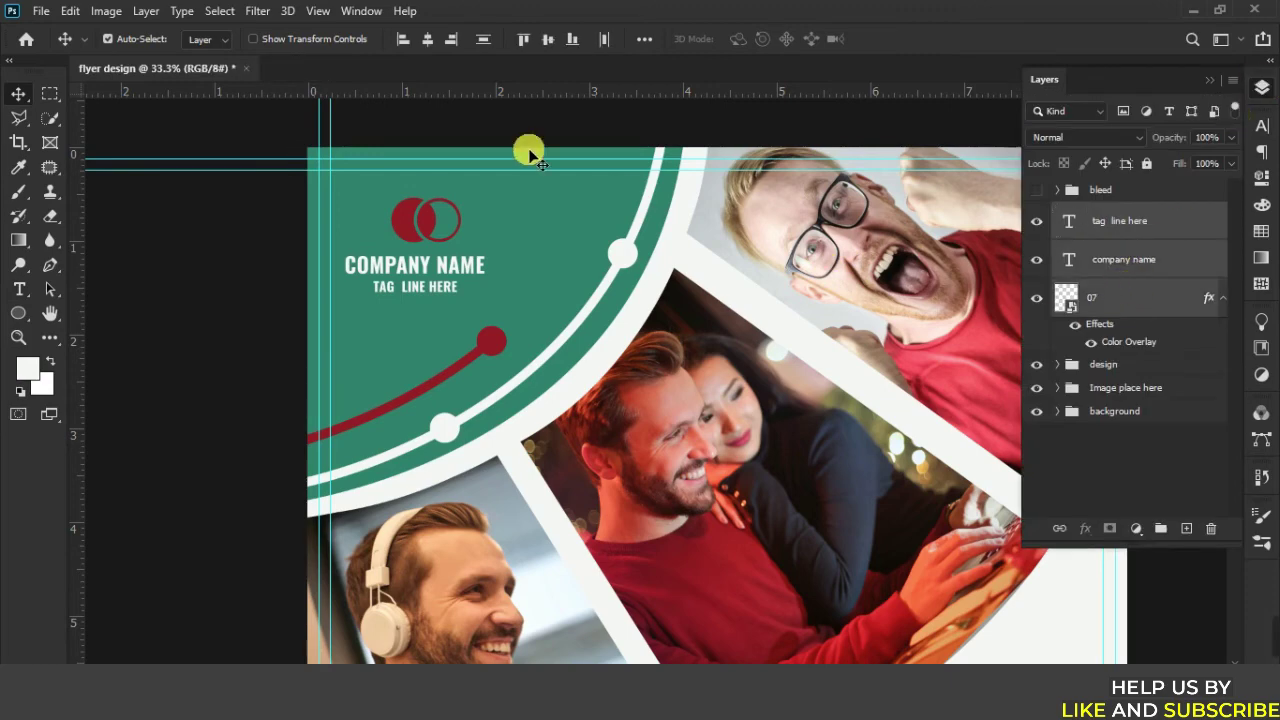
pyautogui.click(432, 41)
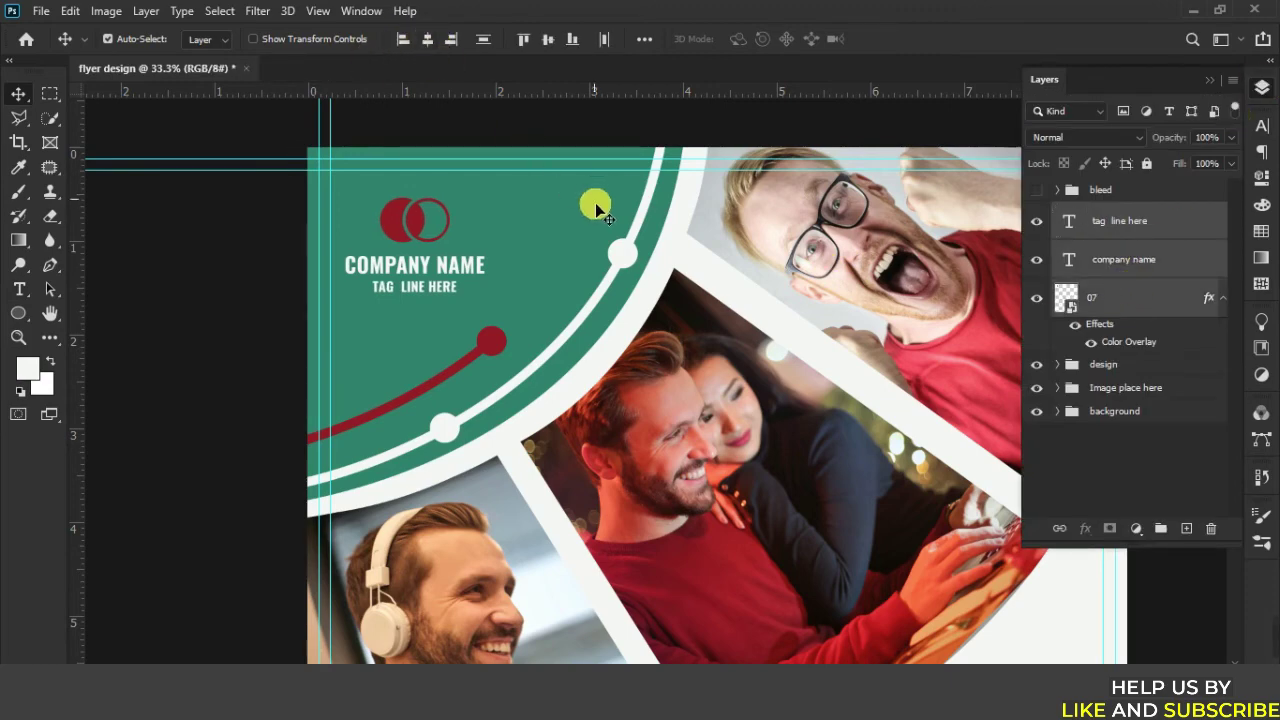
pyautogui.hotkey('shift', 'Right')
pyautogui.hotkey('shift', 'Right')
pyautogui.hotkey('shift', 'Right')
pyautogui.hotkey('shift', 'Right')
pyautogui.hotkey('shift', 'Right')
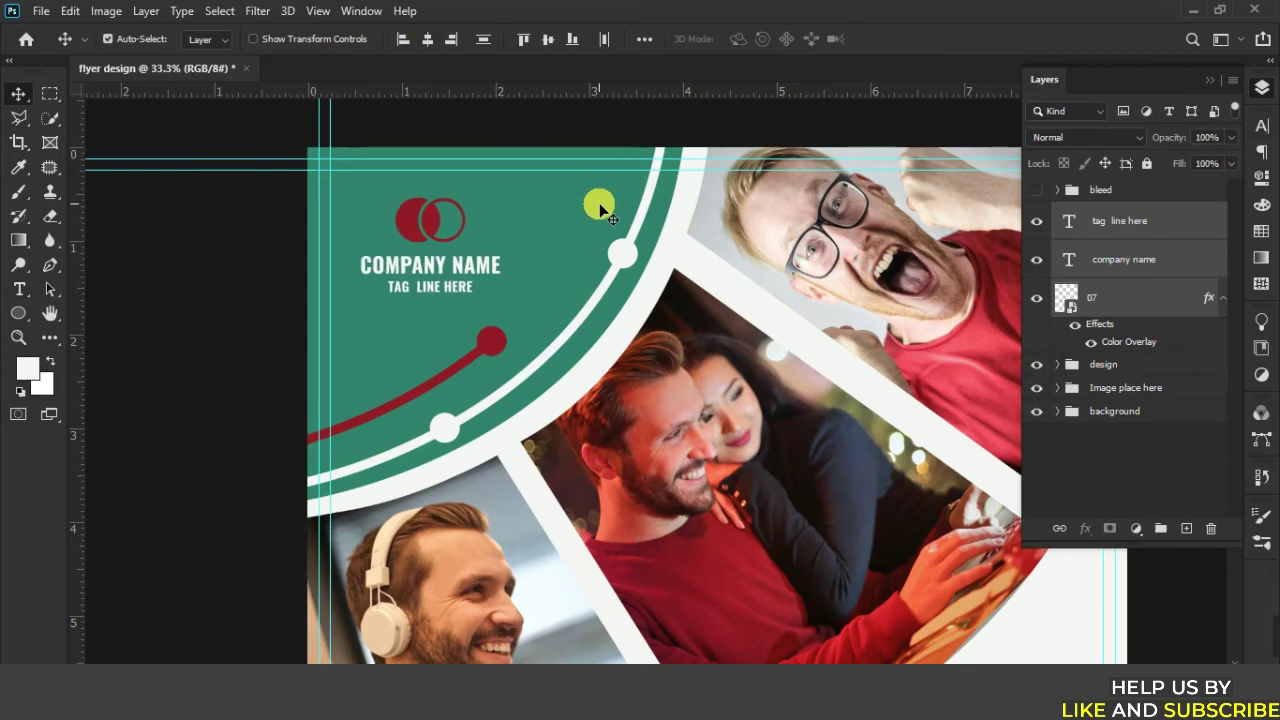
pyautogui.hotkey('shift', 'Right')
pyautogui.hotkey('shift', 'Down')
pyautogui.hotkey('shift', 'Down')
pyautogui.hotkey('shift', 'Left')
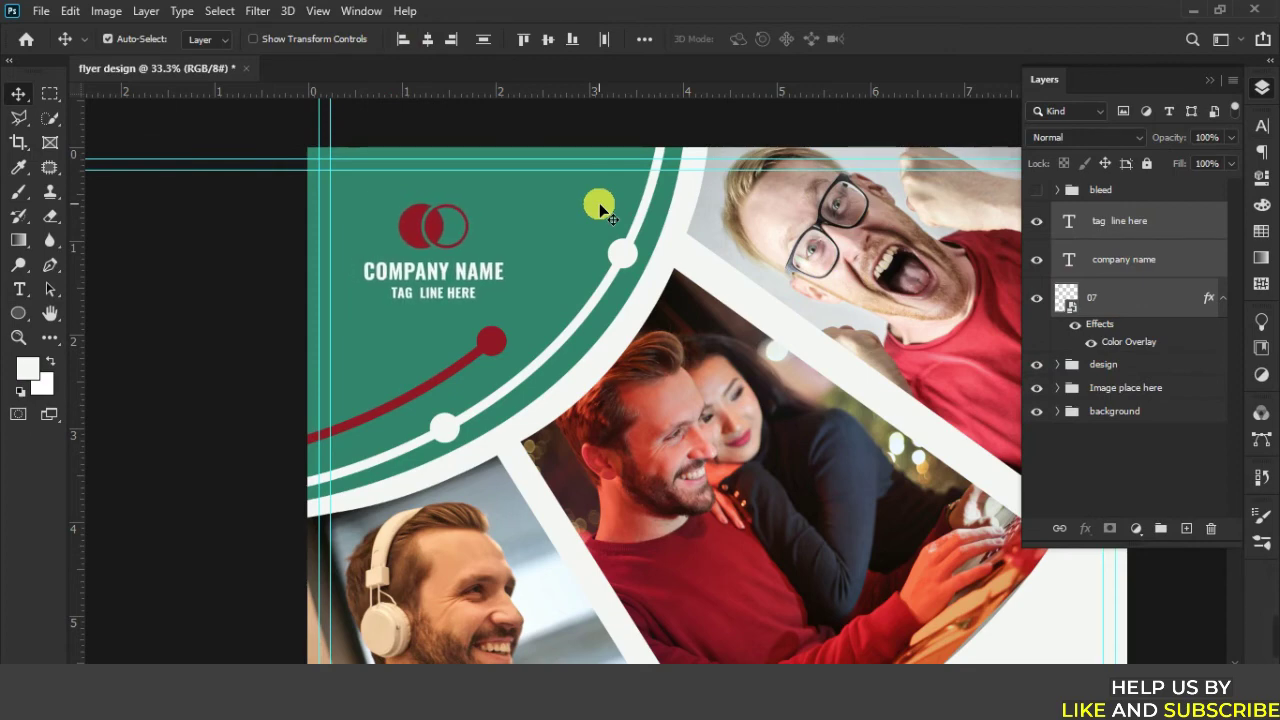
pyautogui.hotkey('shift', 'Down')
pyautogui.hotkey('shift', 'Up')
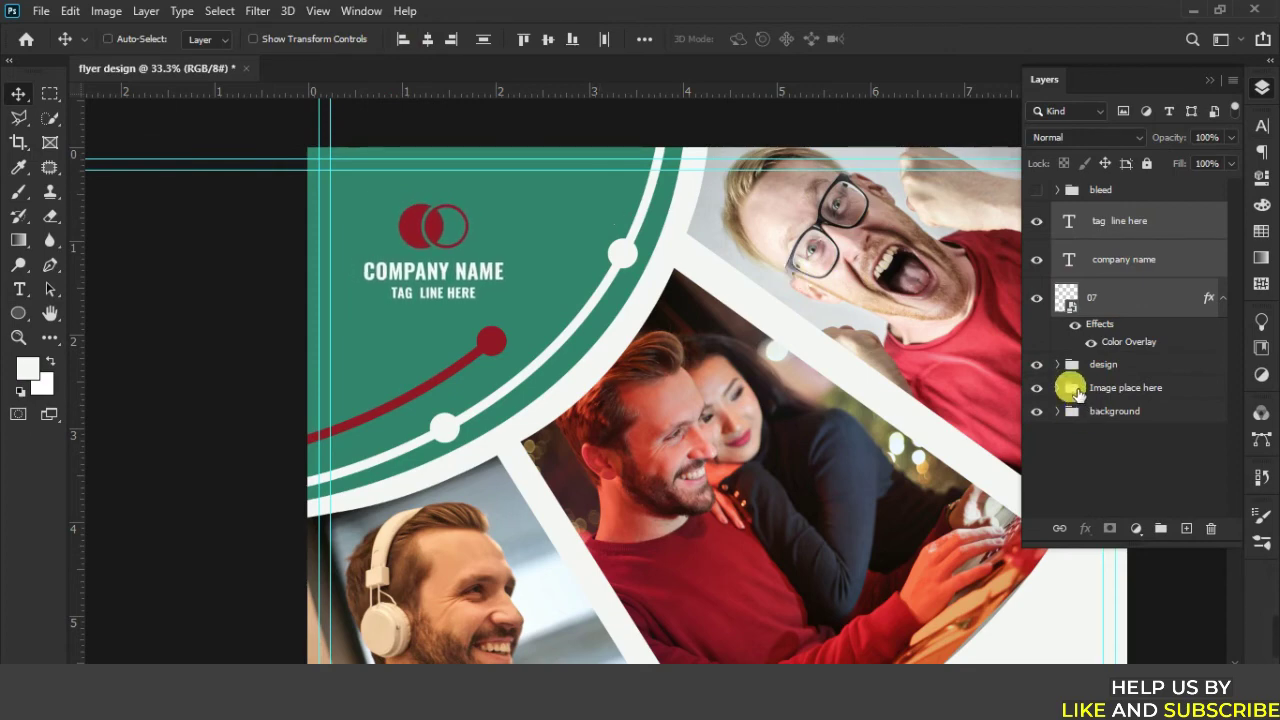
# Group the logo and text layers as 'logo, company name, tag line'.
pyautogui.hotkey('ctrl', 'g')
pyautogui.doubleClick(1108, 215)
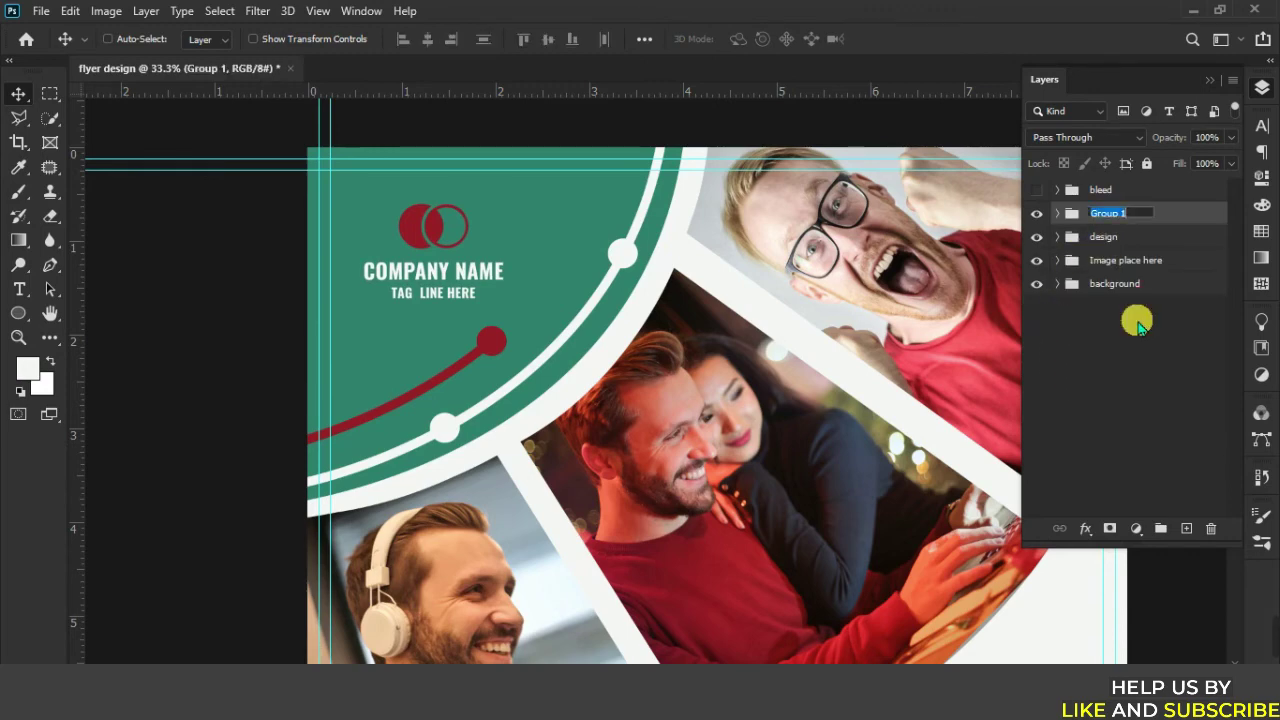
pyautogui.write('.')
pyautogui.write(' com')
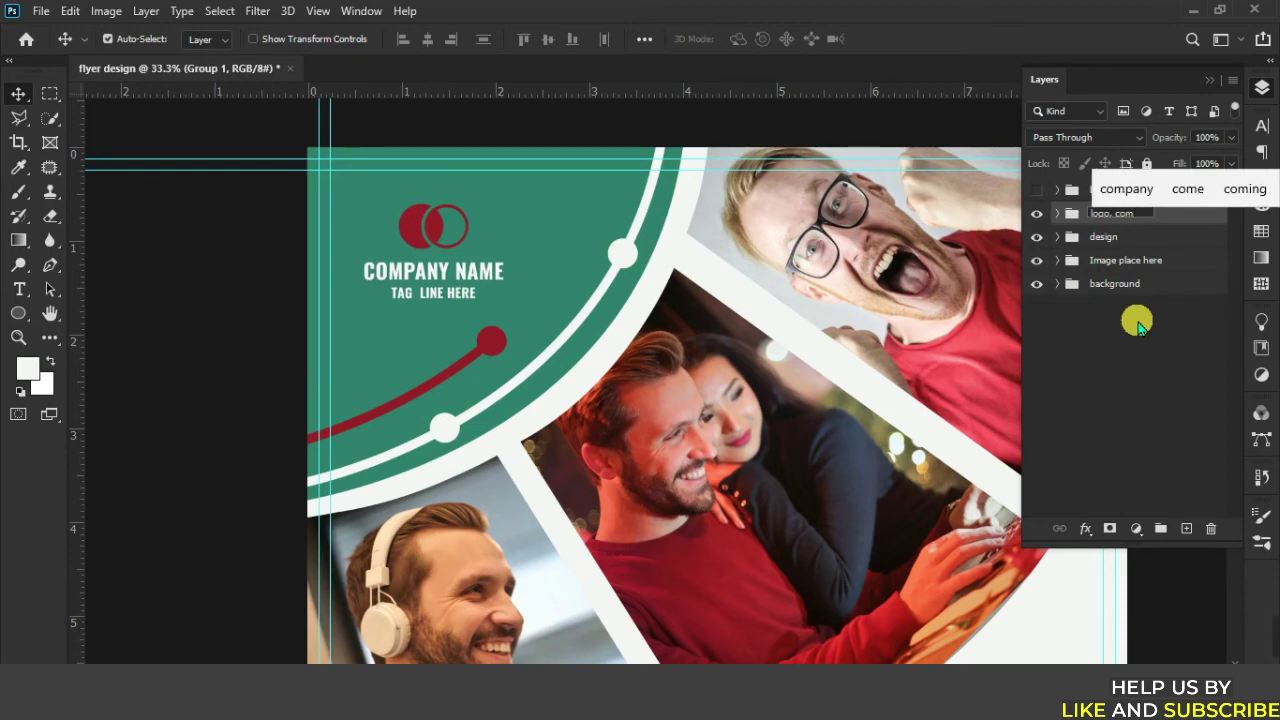
pyautogui.write('pany nam')
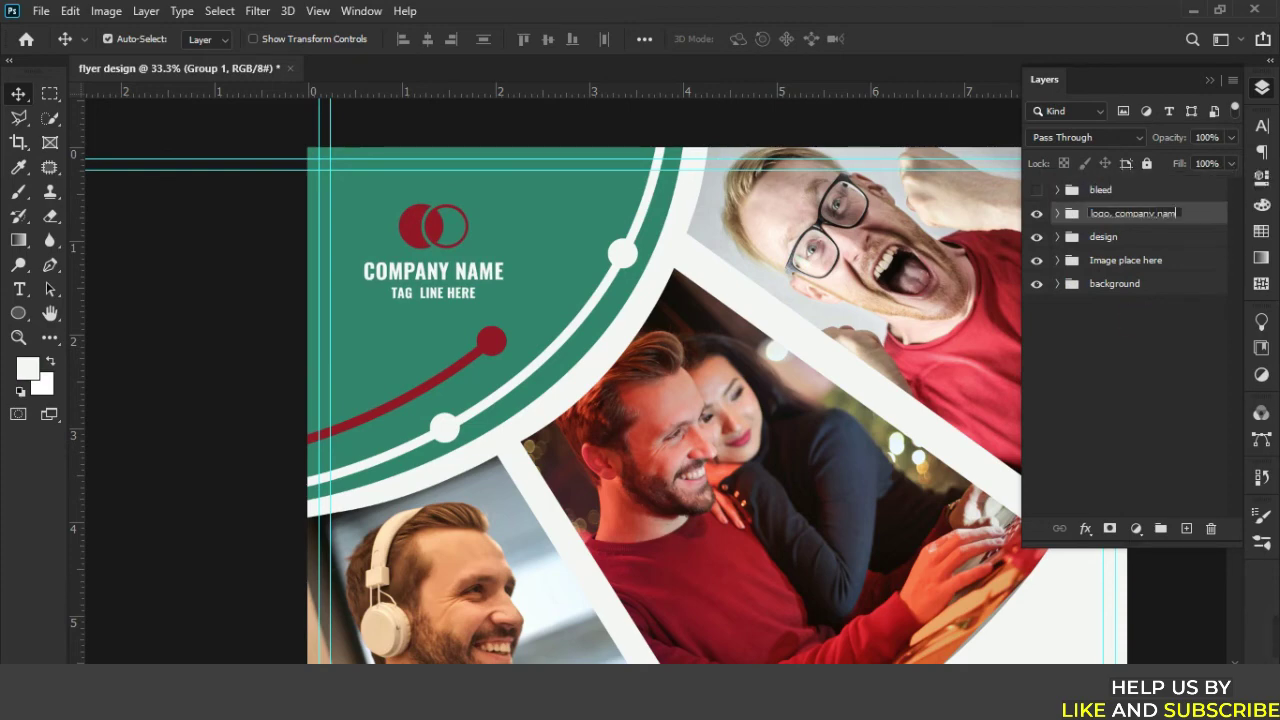
pyautogui.write('e. ta')
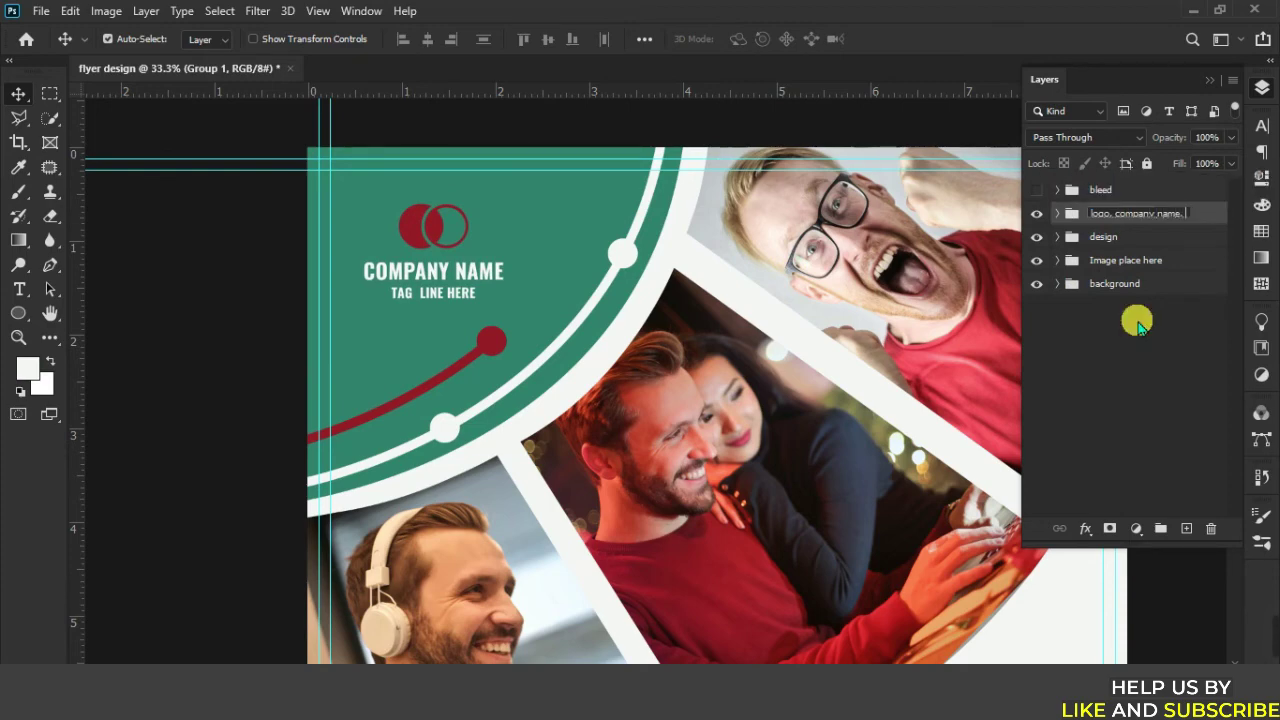
pyautogui.write('g li')
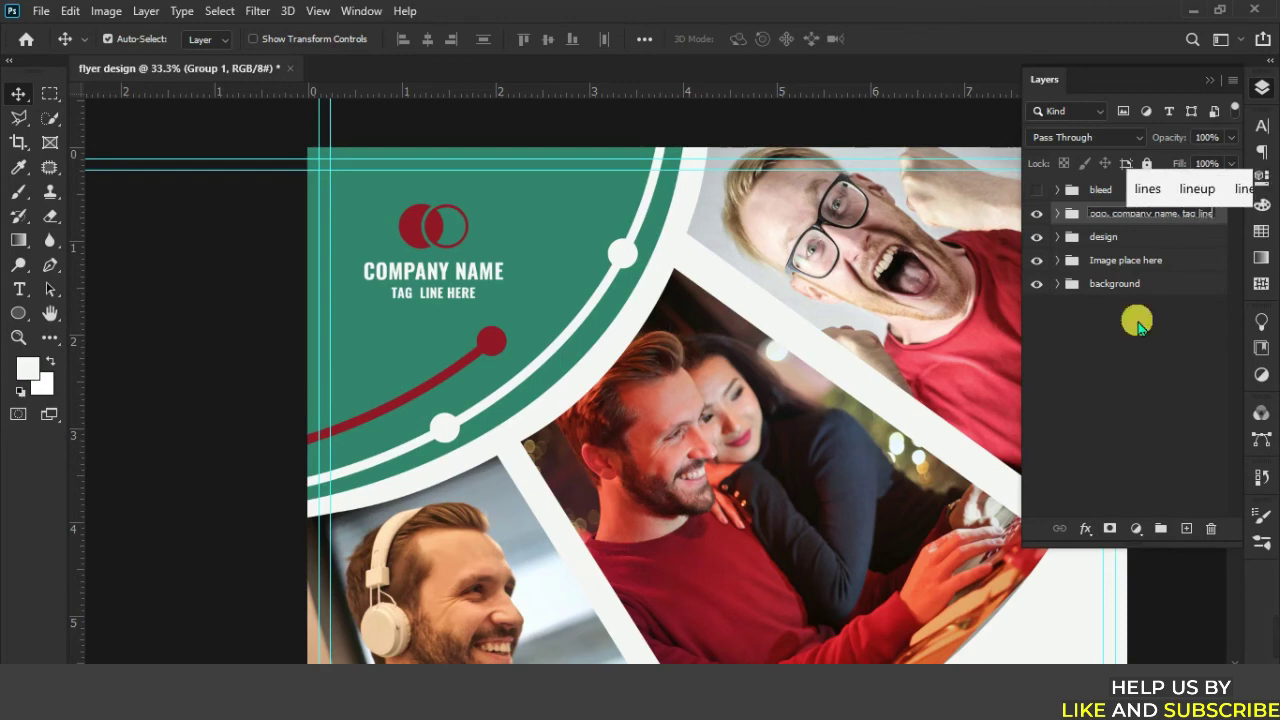
pyautogui.write('ne')
pyautogui.click(1145, 400)
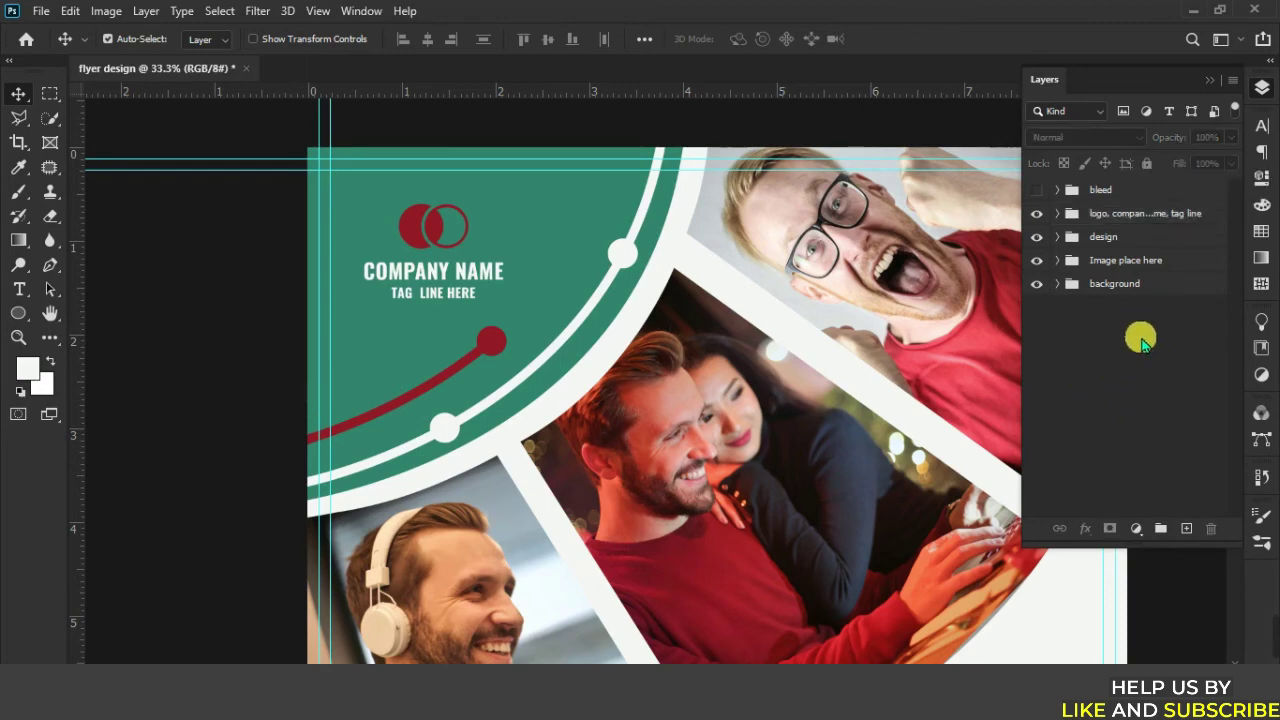
# Zoom out to the whole flyer, hide the guides and expand the design group.
pyautogui.scroll(-1, 873, 510)
pyautogui.scroll(-3, 655, 378)
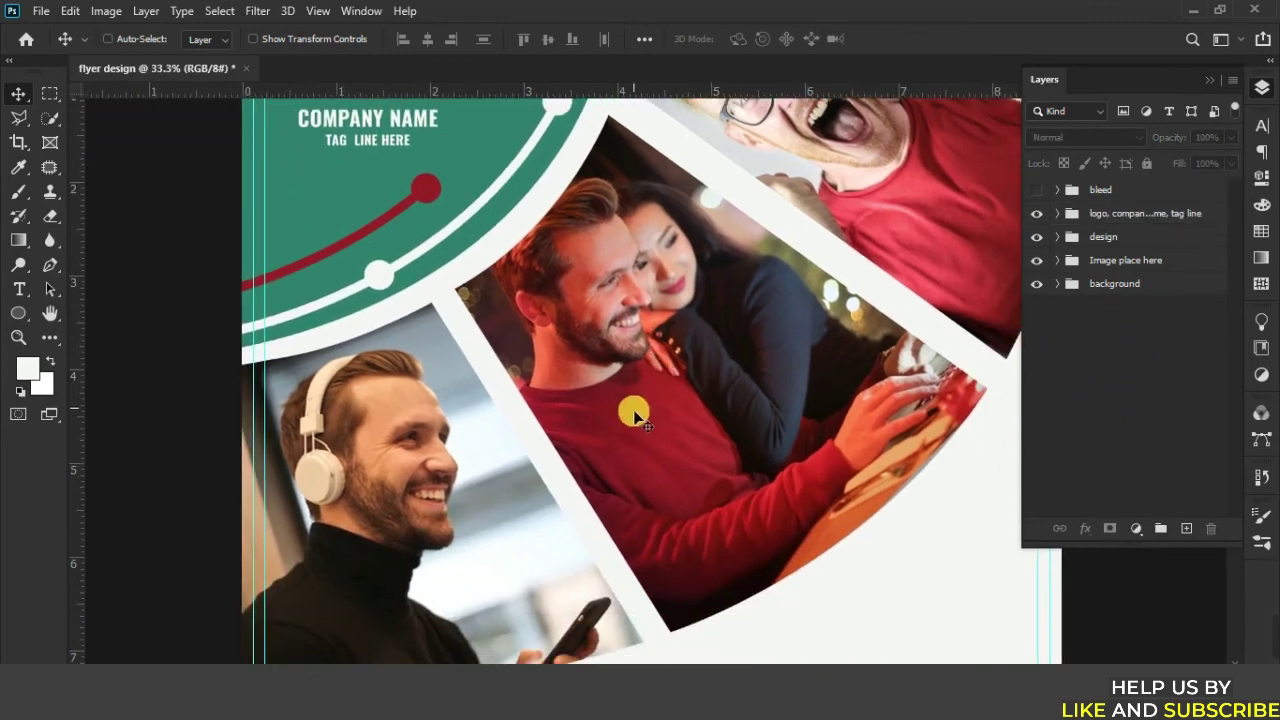
pyautogui.keyDown('alt'); pyautogui.scroll(-1, 640, 418); pyautogui.keyUp('alt')
pyautogui.keyDown('alt'); pyautogui.scroll(-2, 660, 425); pyautogui.keyUp('alt')
pyautogui.keyDown('alt'); pyautogui.scroll(-1, 666, 420); pyautogui.keyUp('alt')
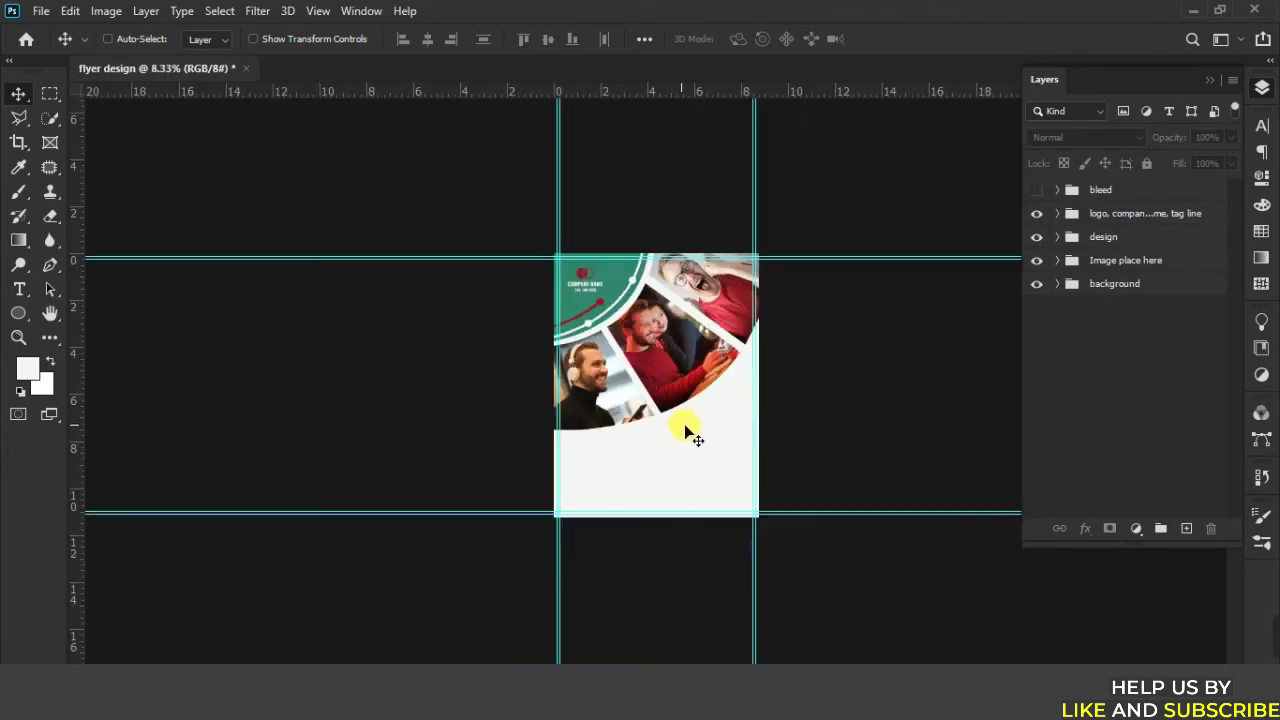
pyautogui.keyDown('alt'); pyautogui.scroll(1, 697, 425); pyautogui.keyUp('alt')
pyautogui.keyDown('alt'); pyautogui.scroll(-1, 697, 423); pyautogui.keyUp('alt')
pyautogui.keyDown('alt'); pyautogui.scroll(1, 740, 508); pyautogui.keyUp('alt')
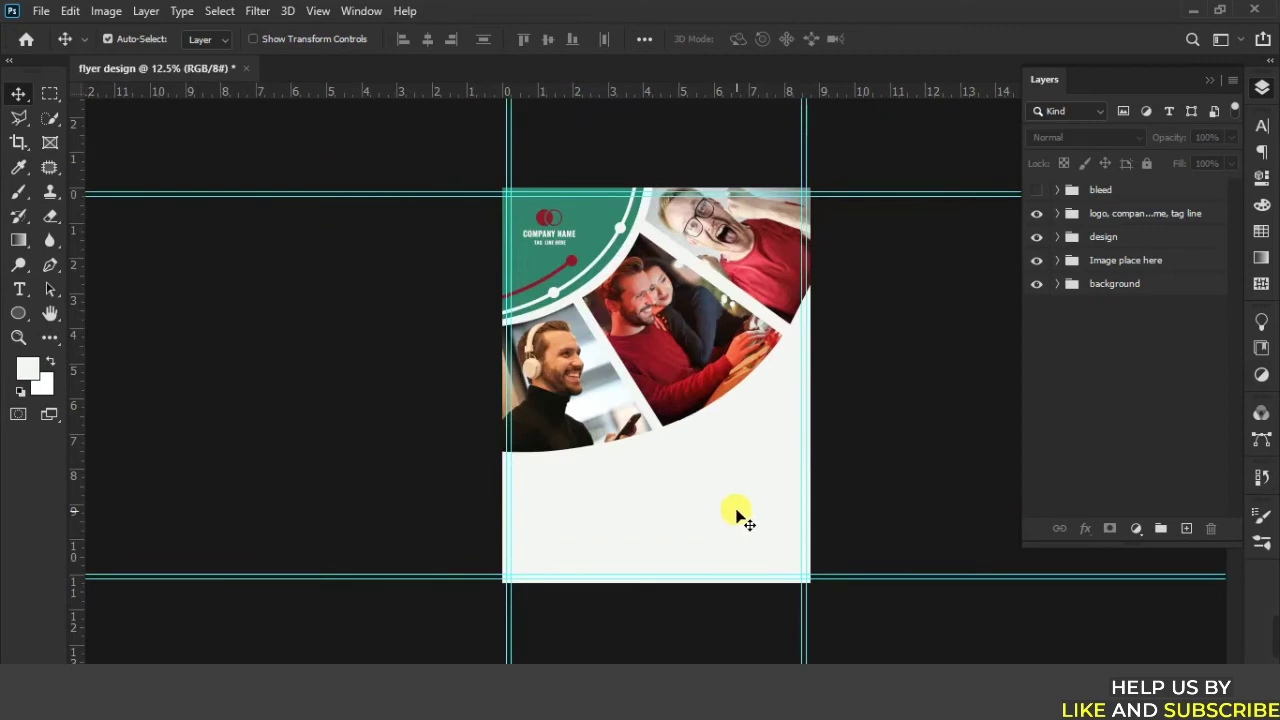
pyautogui.hotkey('ctrl', '-')
pyautogui.hotkey('ctrl', ';')
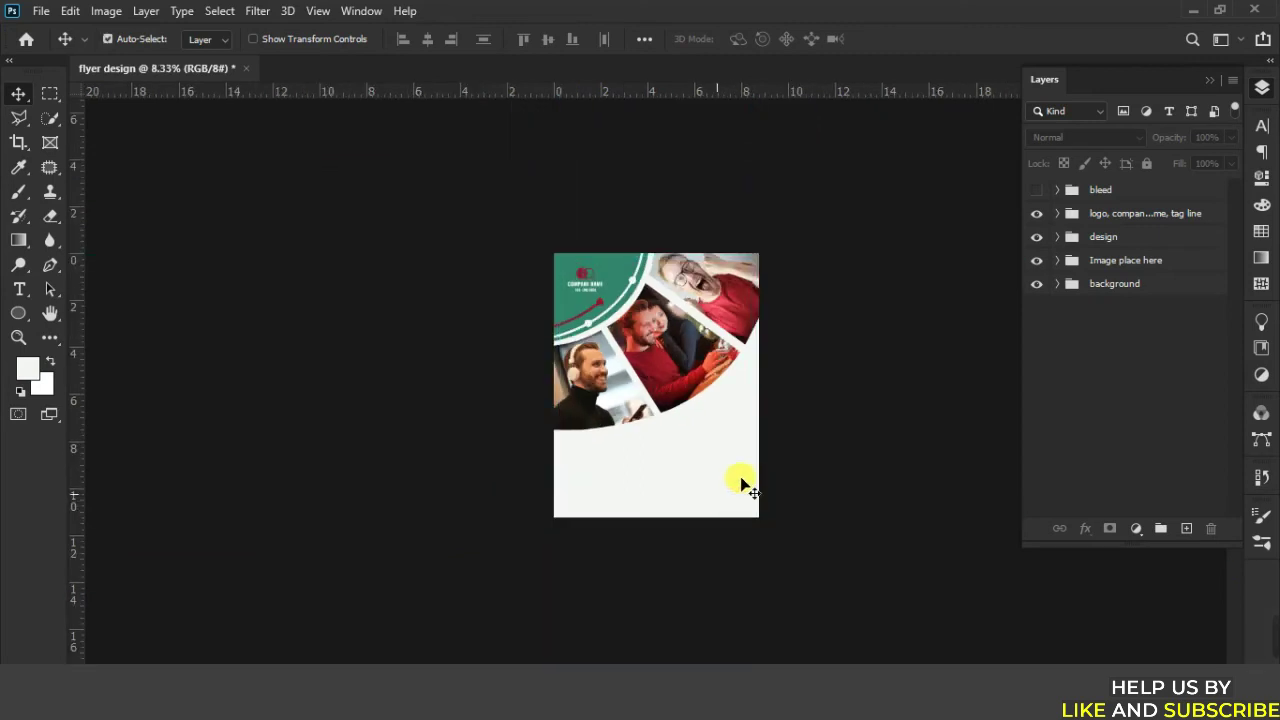
pyautogui.click(1064, 242)
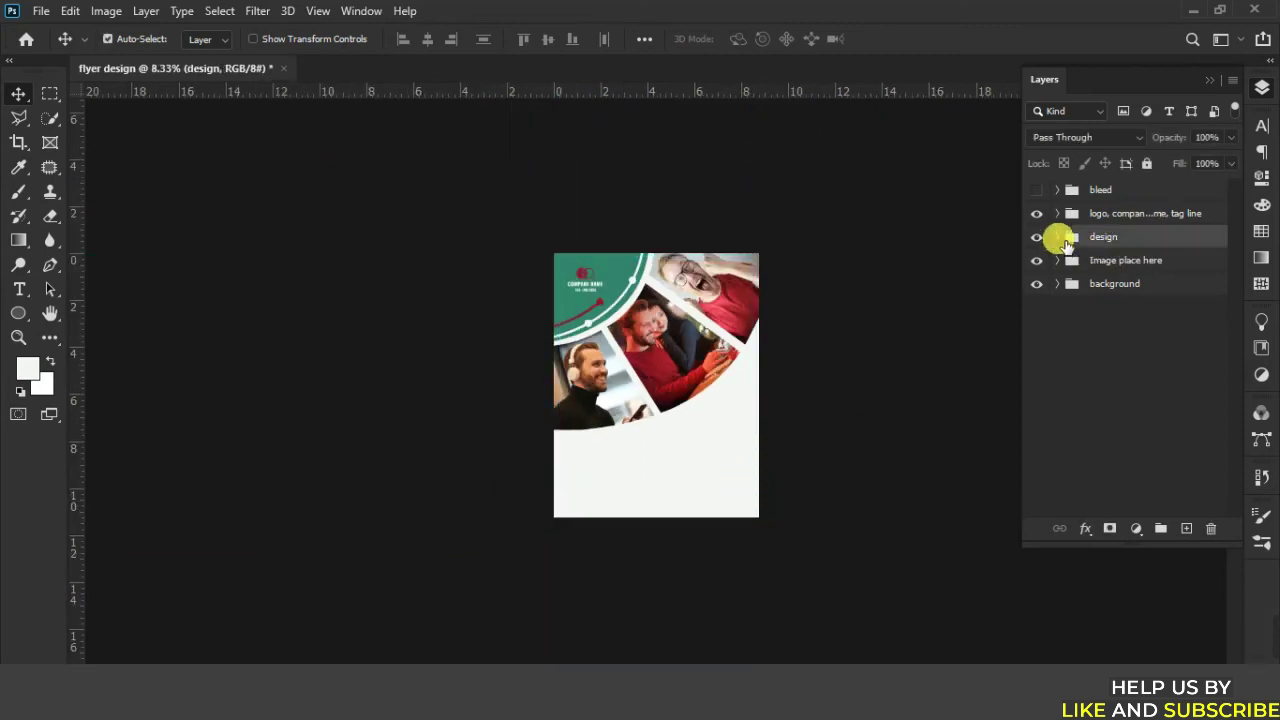
# On a new layer, draw a curved Pen arc across the flyer with a 30 px green stroke.
pyautogui.click(1184, 530)
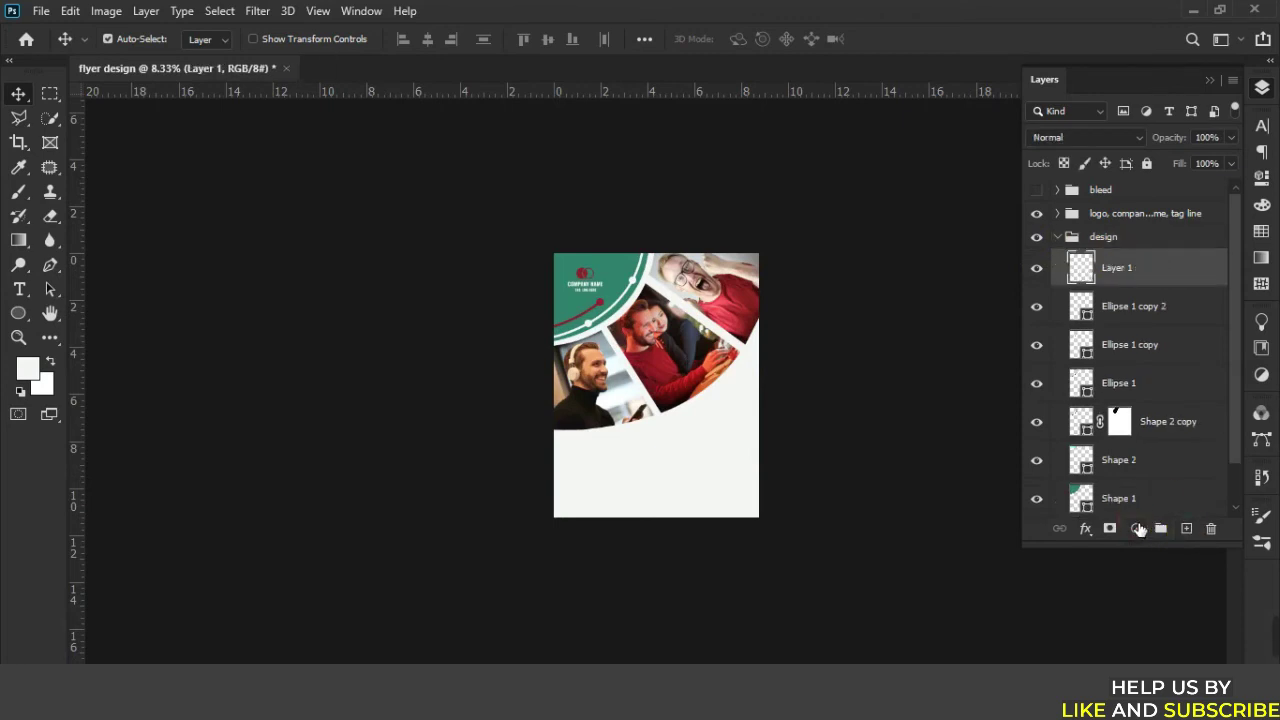
pyautogui.click(50, 265)
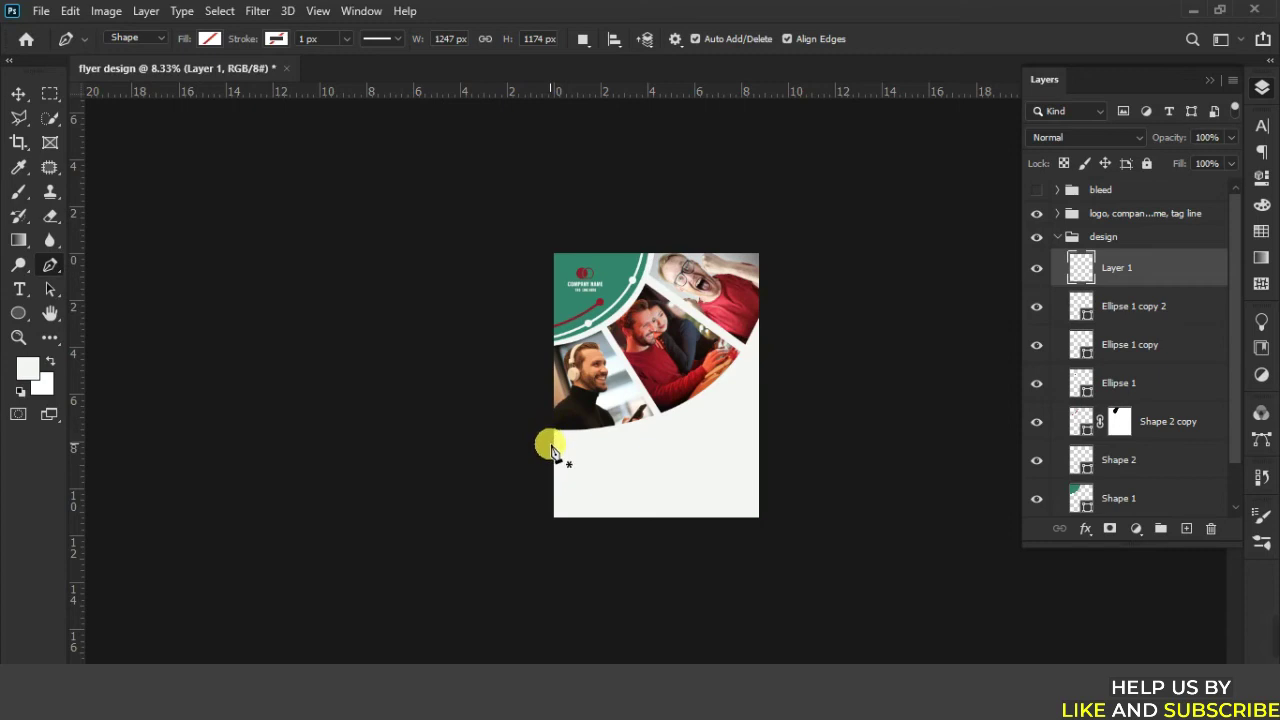
pyautogui.click(550, 444)
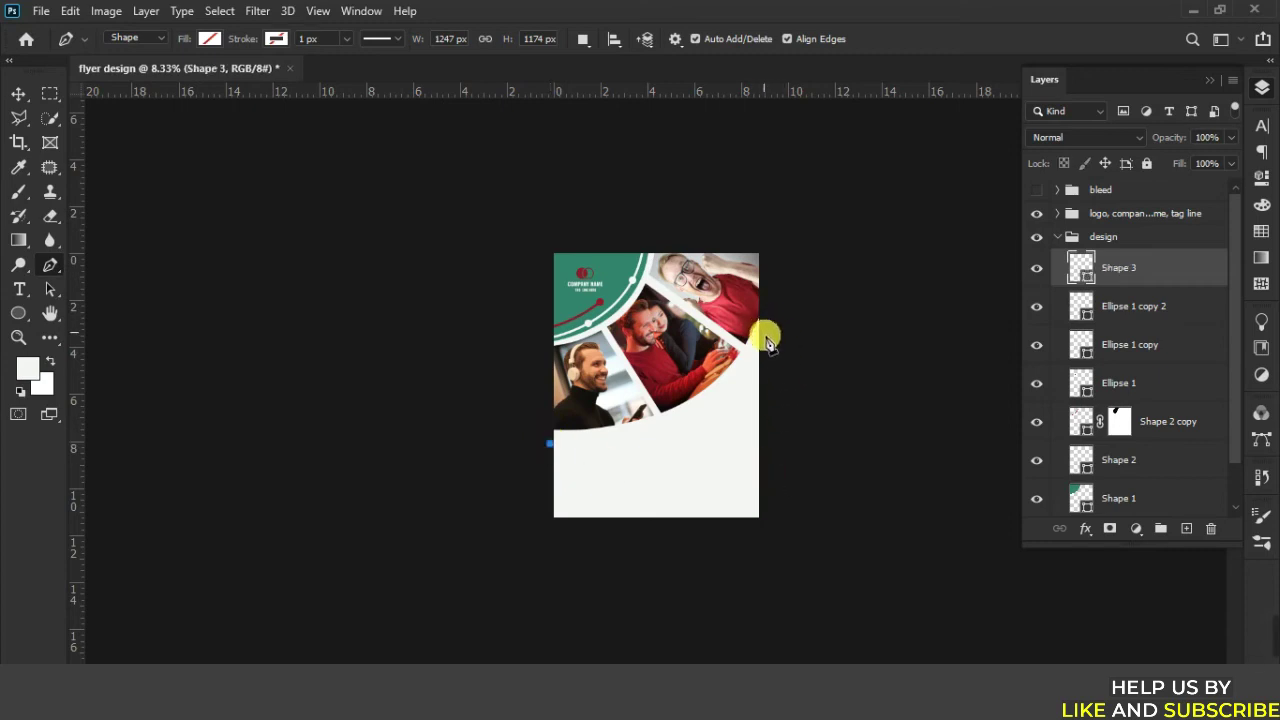
pyautogui.moveTo(765, 337)
pyautogui.mouseDown()
pyautogui.moveTo(820, 217)
pyautogui.moveTo(809, 225)
pyautogui.mouseUp()
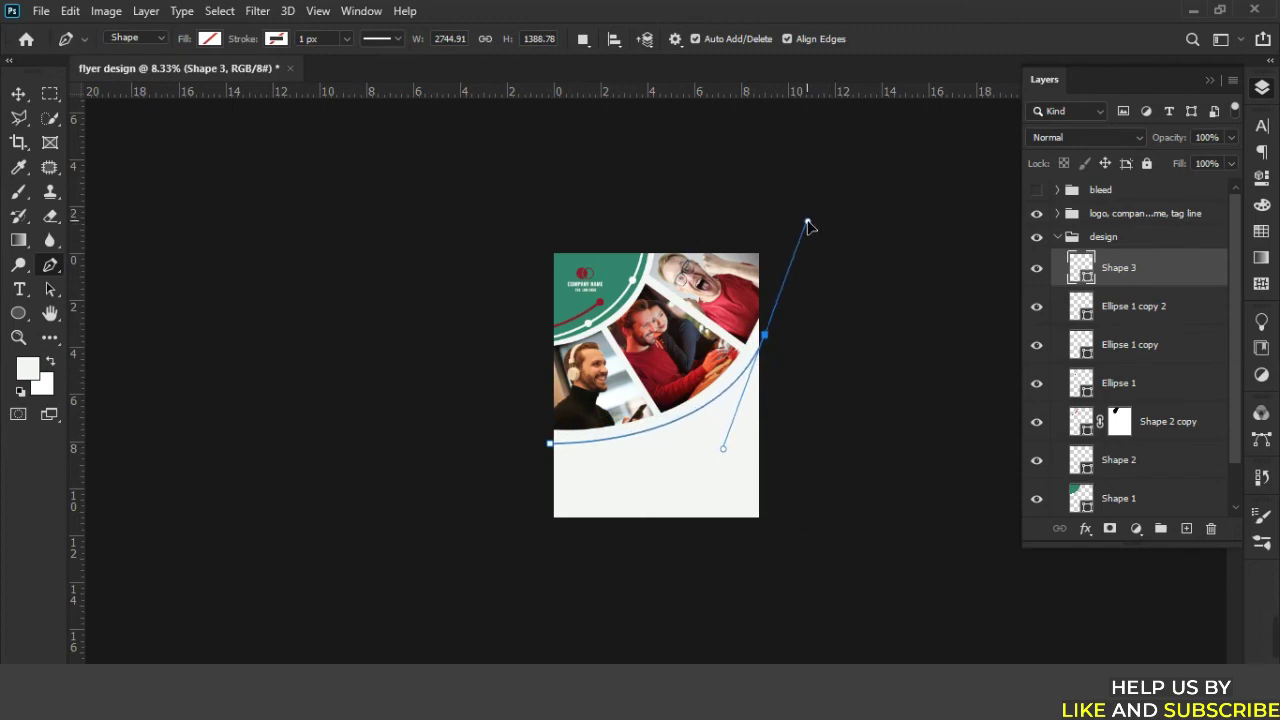
pyautogui.keyDown('alt'); pyautogui.click(766, 338); pyautogui.keyUp('alt')
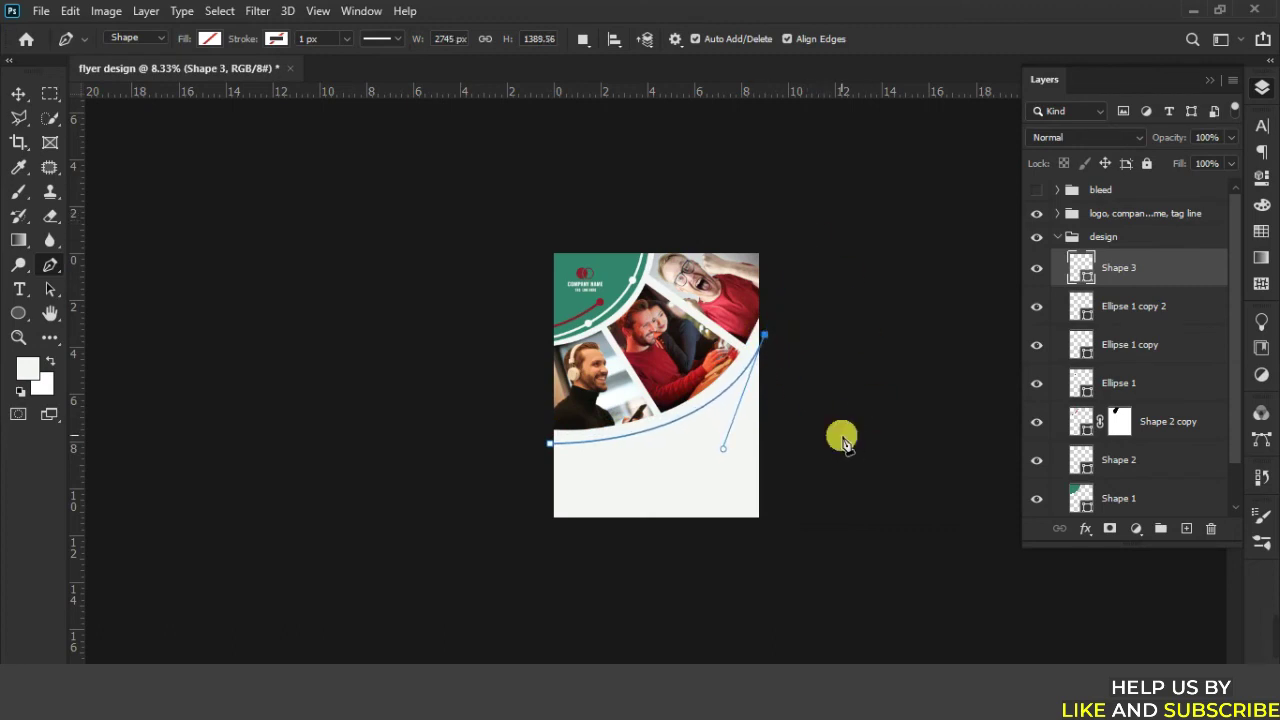
pyautogui.click(276, 38)
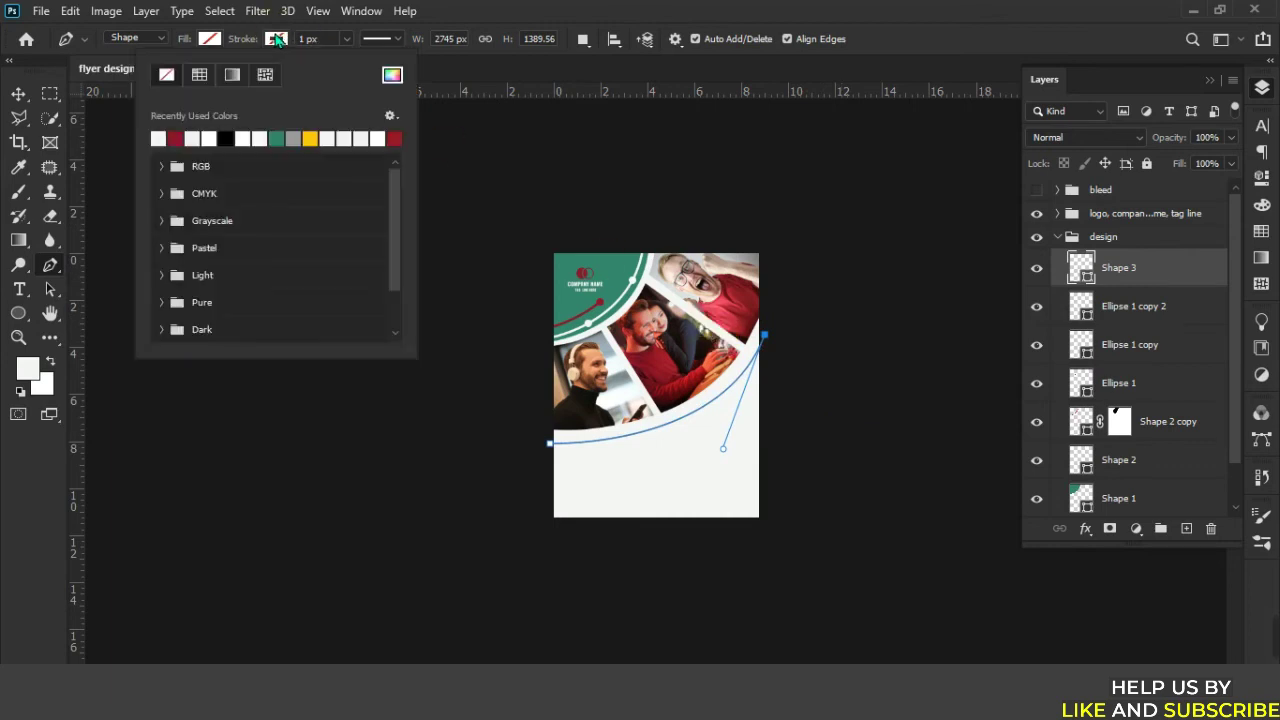
pyautogui.click(286, 140)
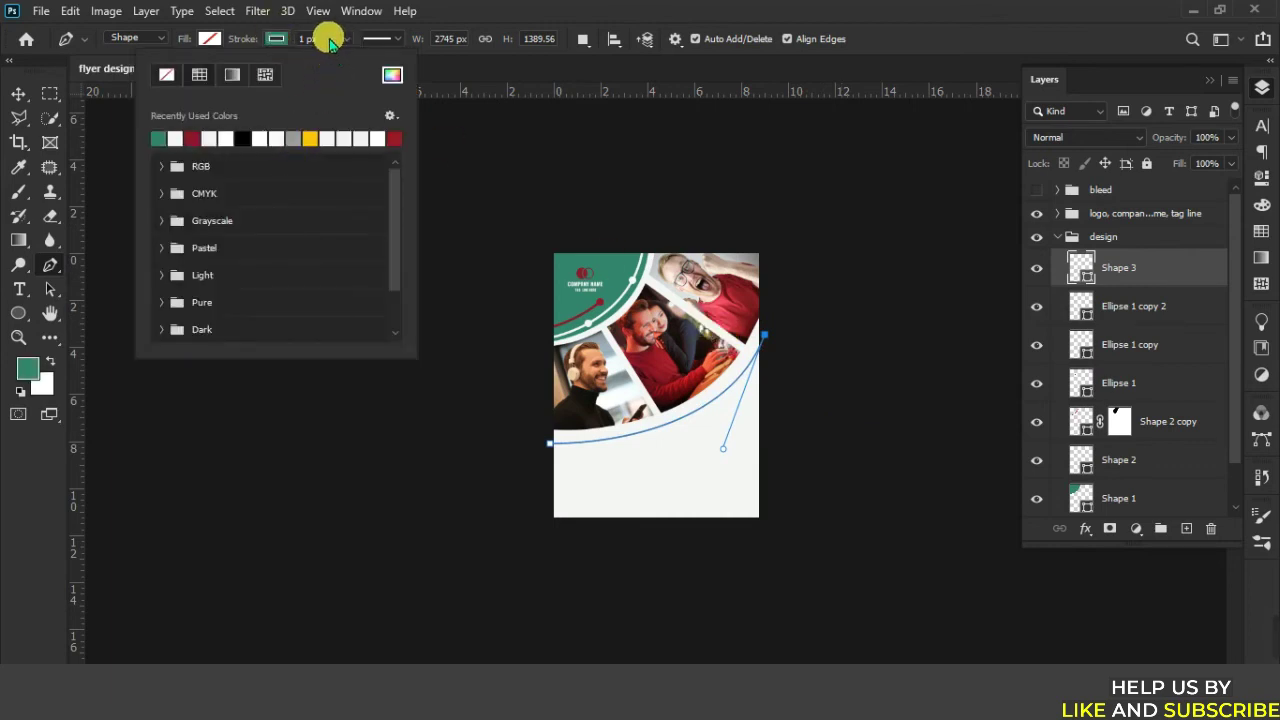
pyautogui.click(327, 38)
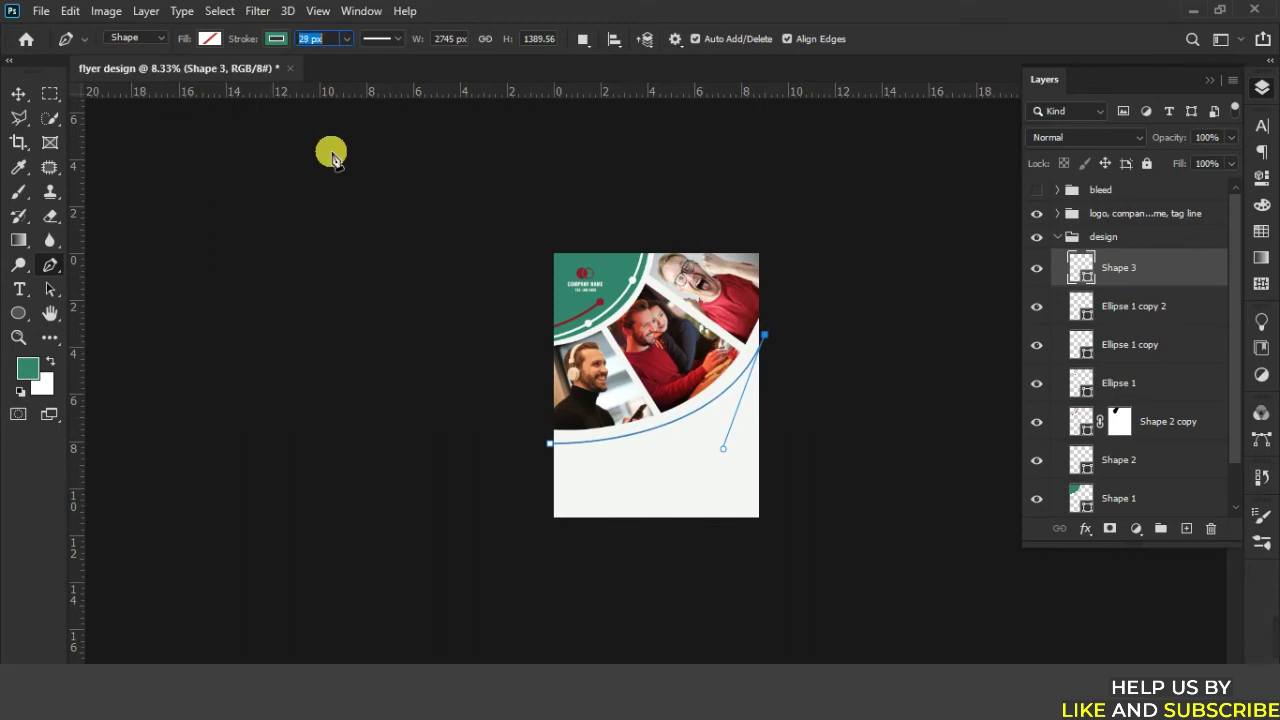
pyautogui.write('30')
pyautogui.press('Return')
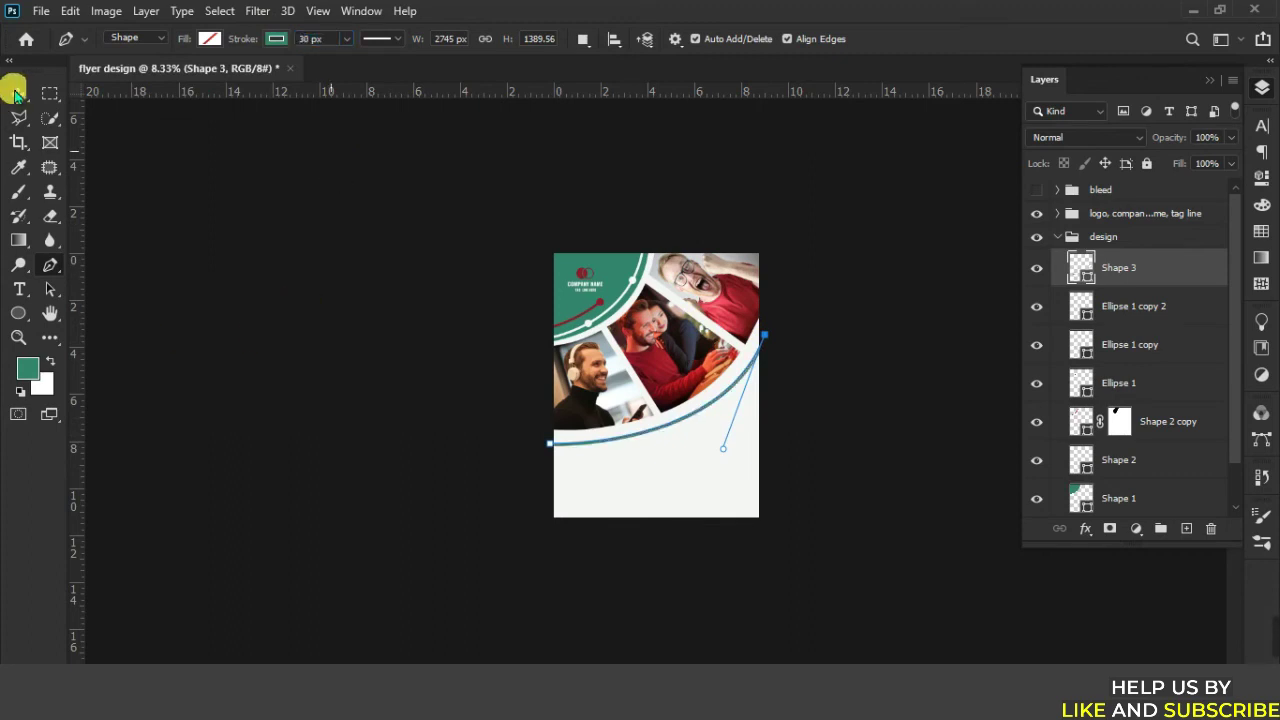
pyautogui.click(18, 93)
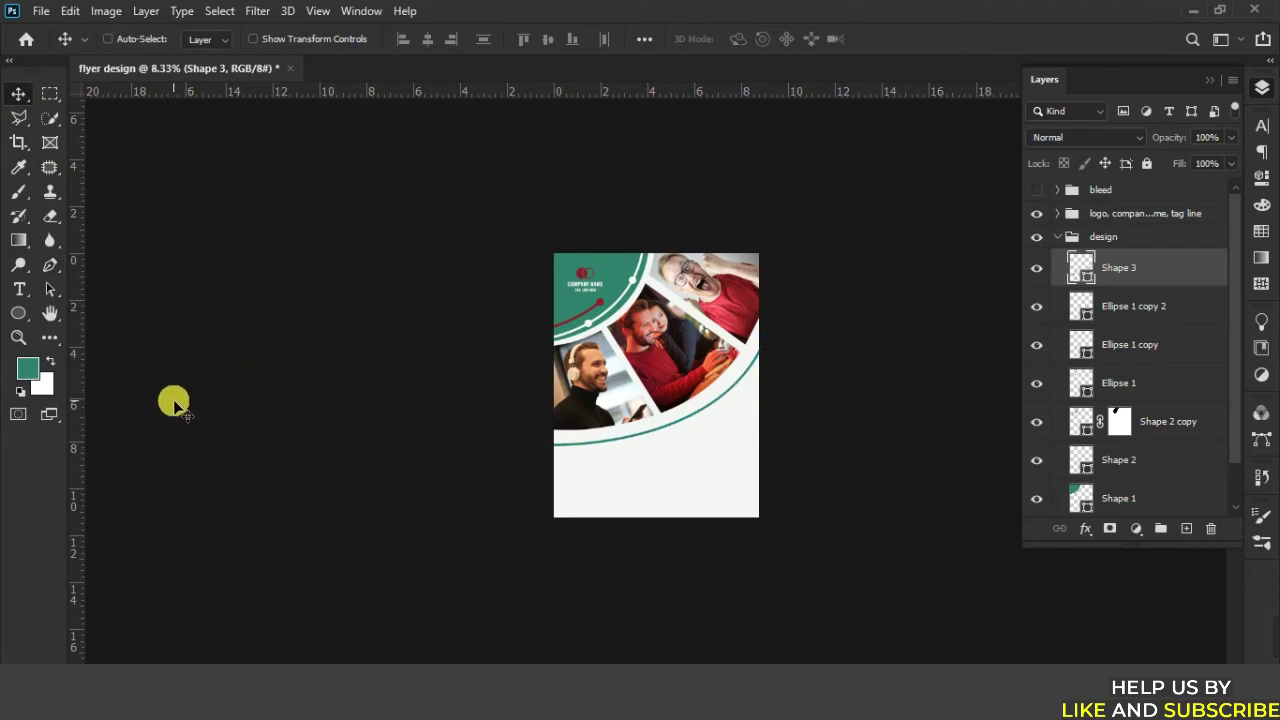
# Alt-drag the green arc to place a duplicate slightly below the original.
pyautogui.hotkey('ctrl', '+')
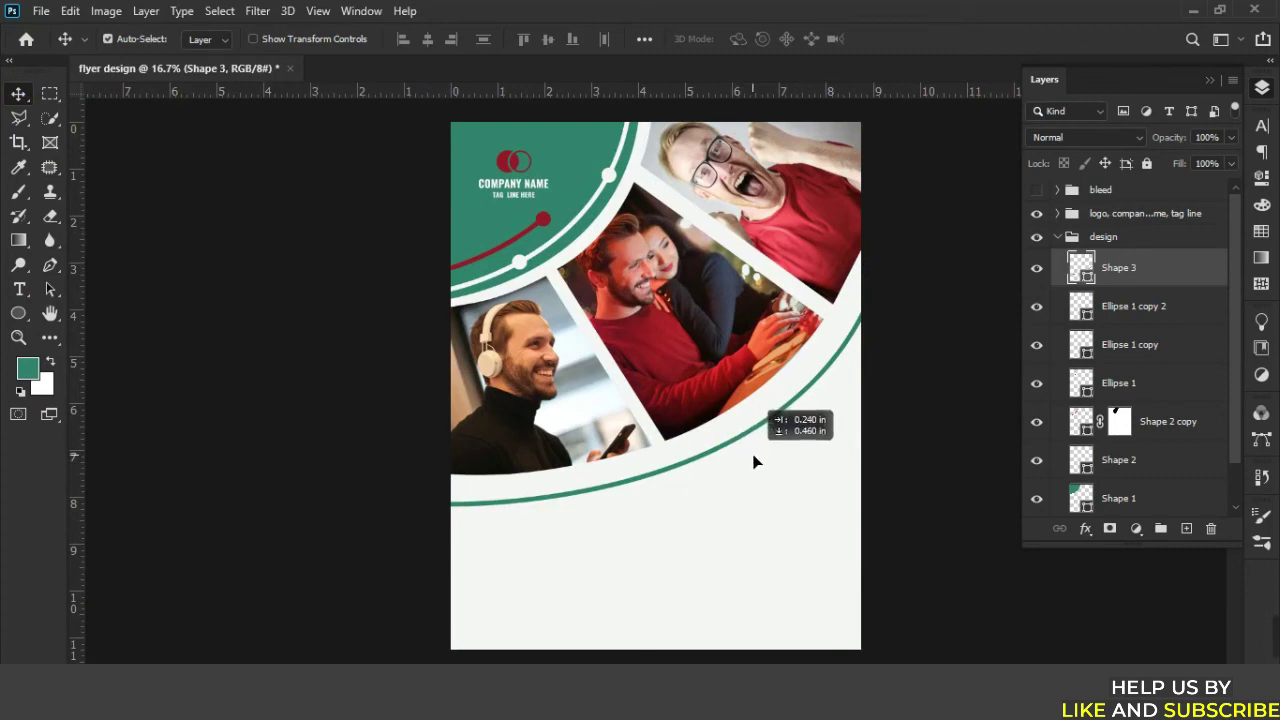
pyautogui.moveTo(748, 452); pyautogui.dragTo(787, 463)
pyautogui.hotkey('ctrl', 'z')
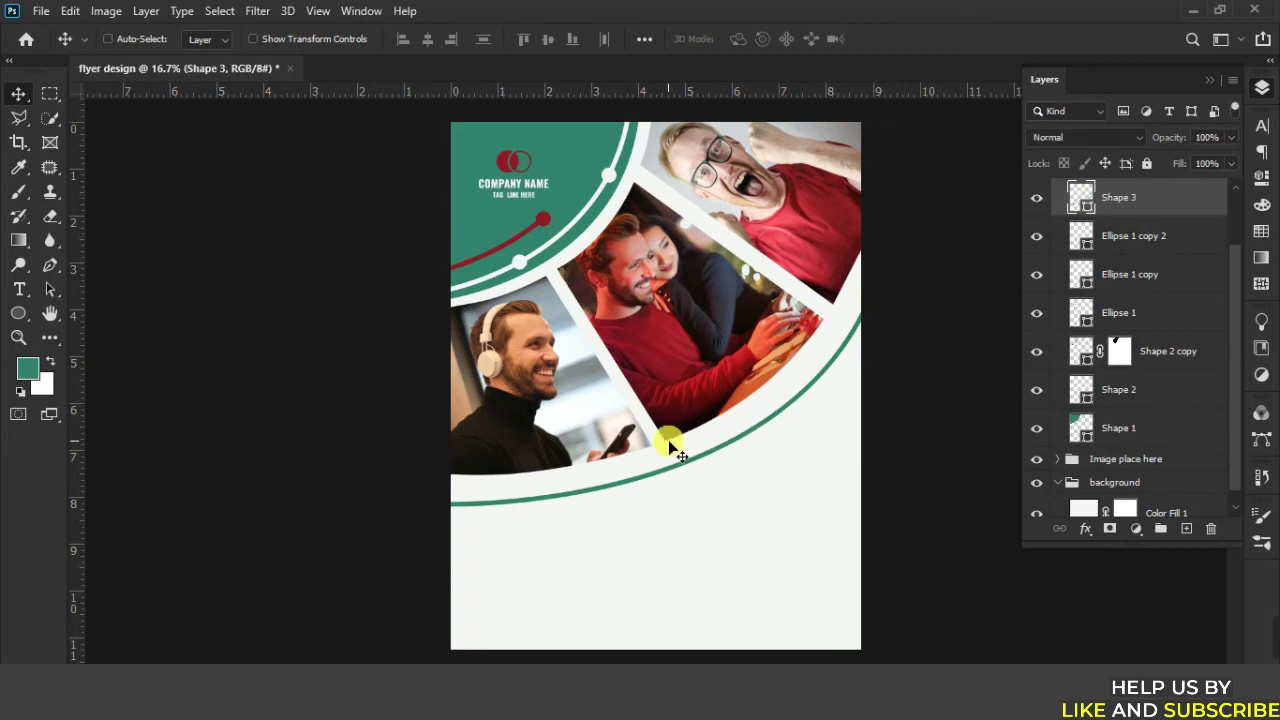
pyautogui.scroll(1, 668, 447)
pyautogui.hscroll(1, 720, 445)
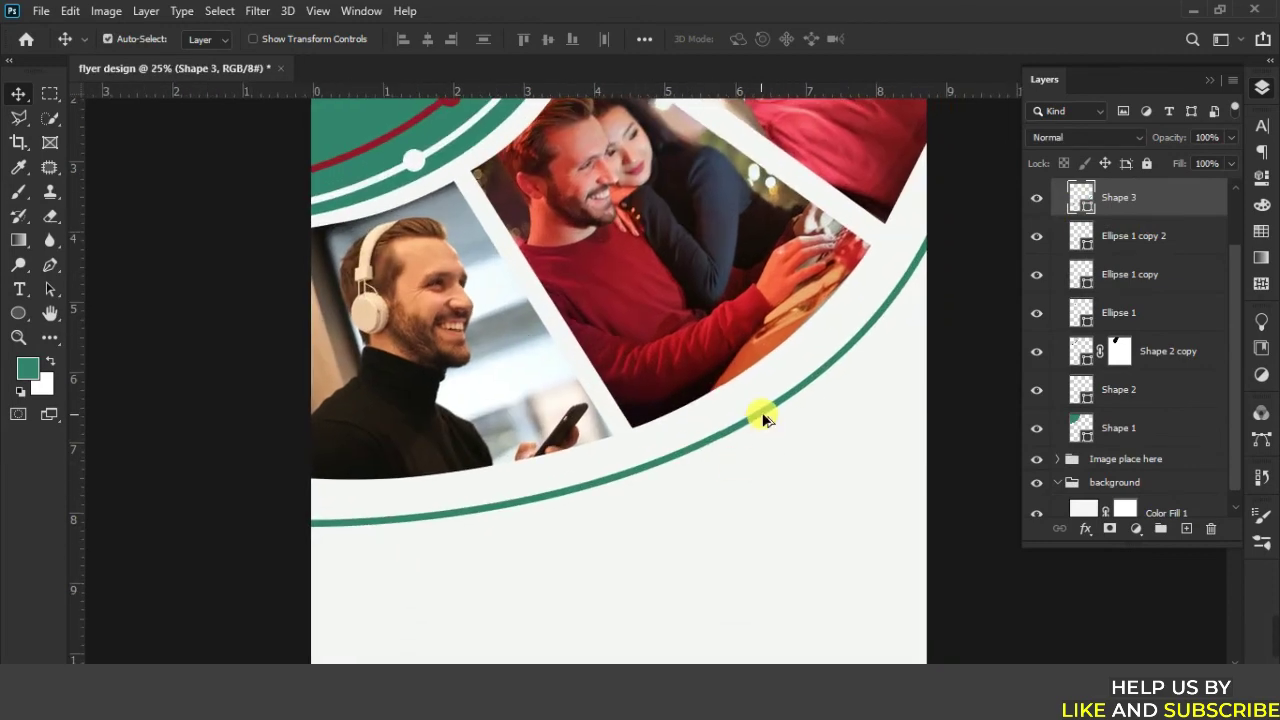
pyautogui.moveTo(765, 413); pyautogui.dragTo(796, 445)
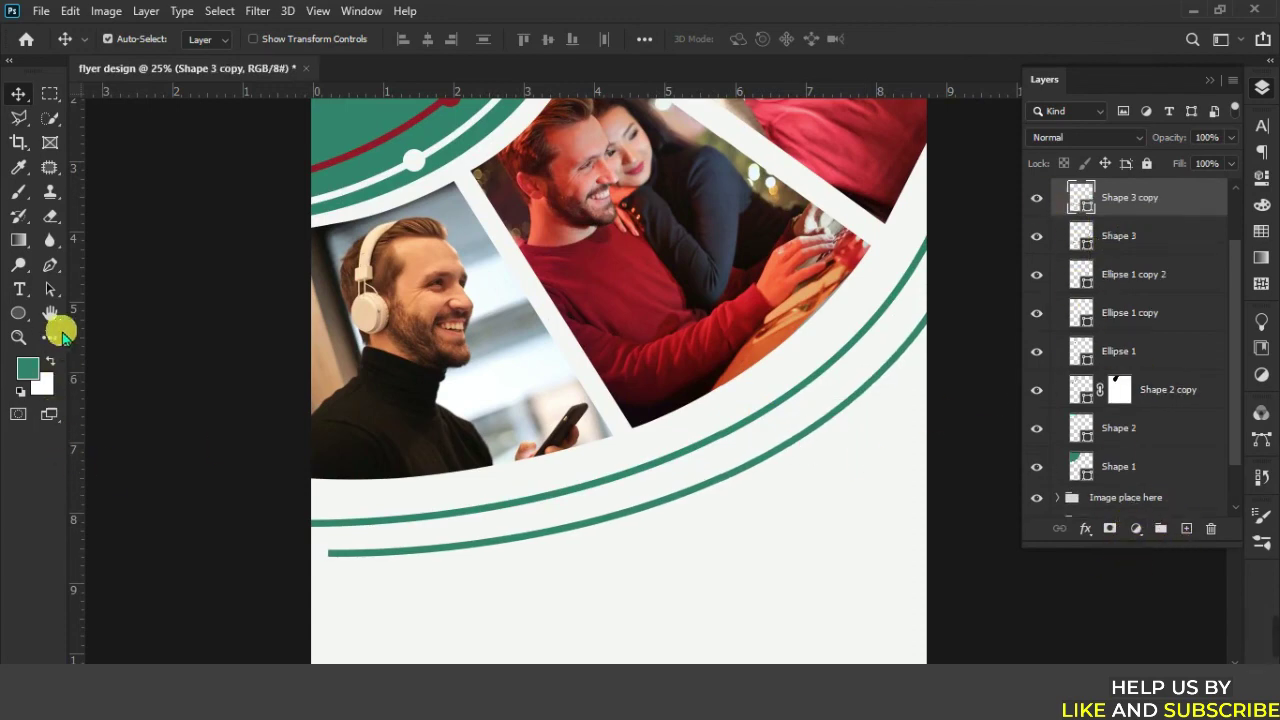
# Turn the copied arc's stroke dark red and add a layer mask to it.
pyautogui.click(277, 39)
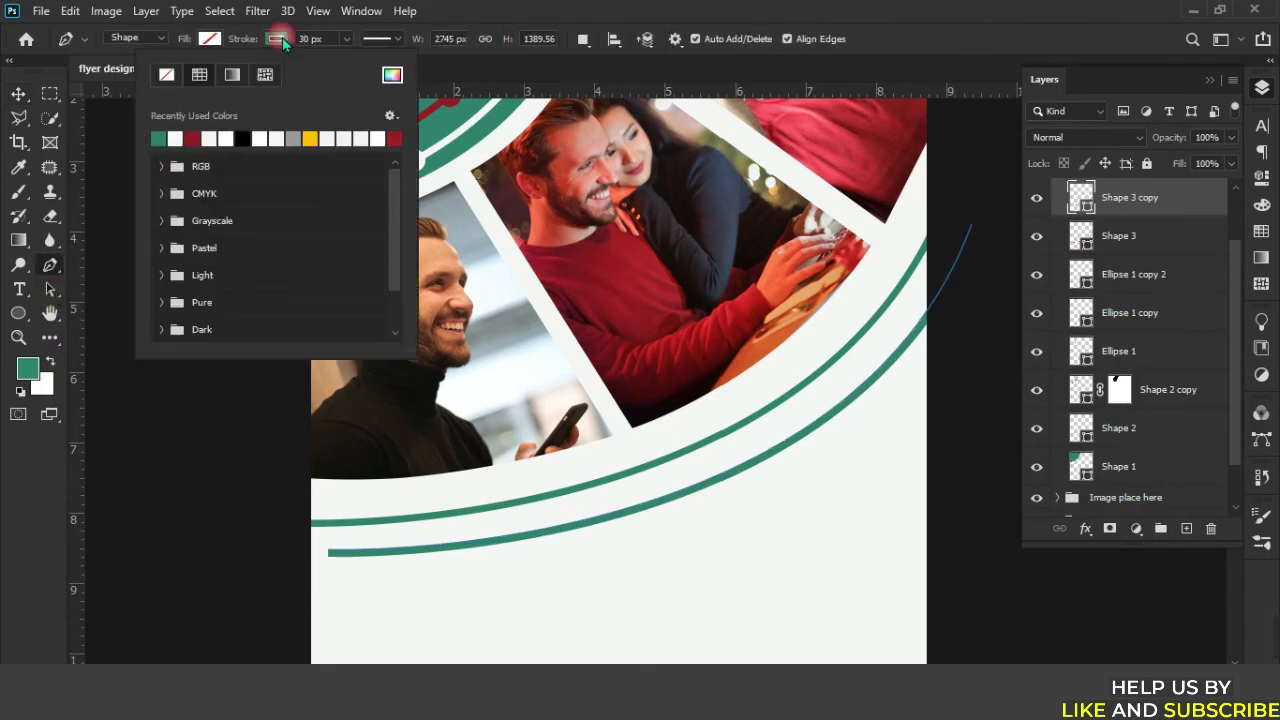
pyautogui.click(193, 140)
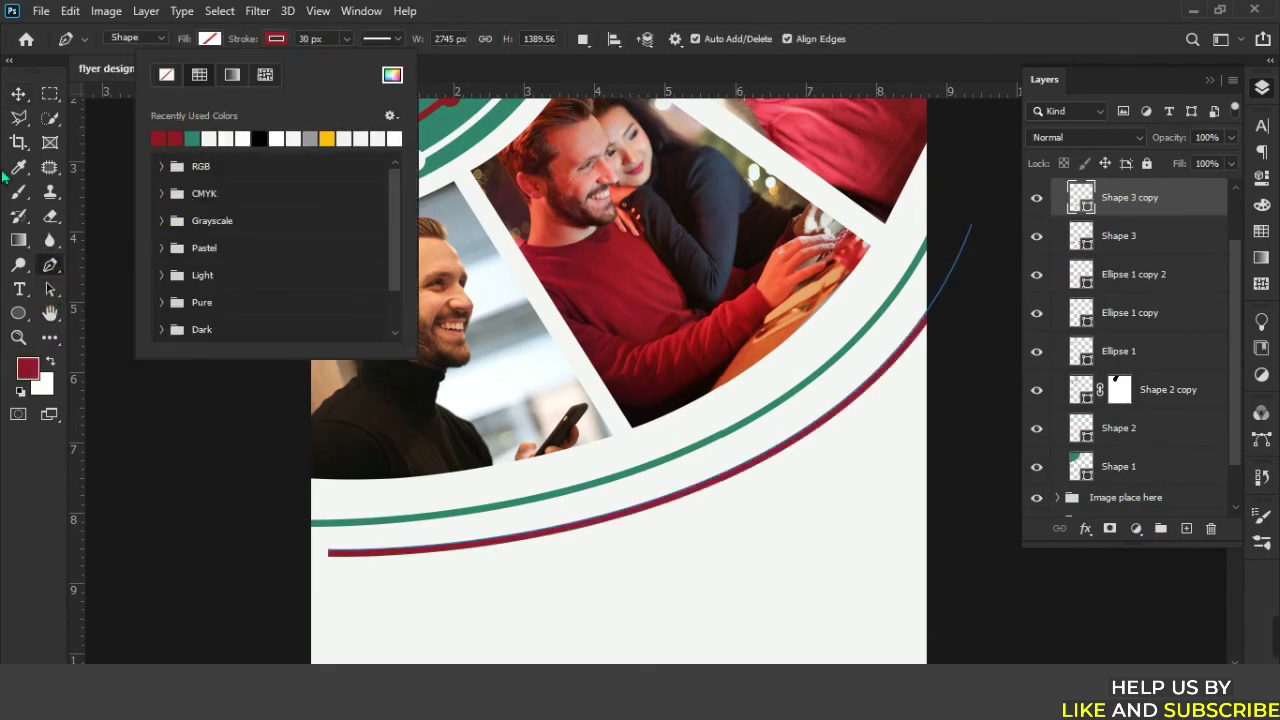
pyautogui.click(16, 97)
pyautogui.scroll(-3, 588, 350)
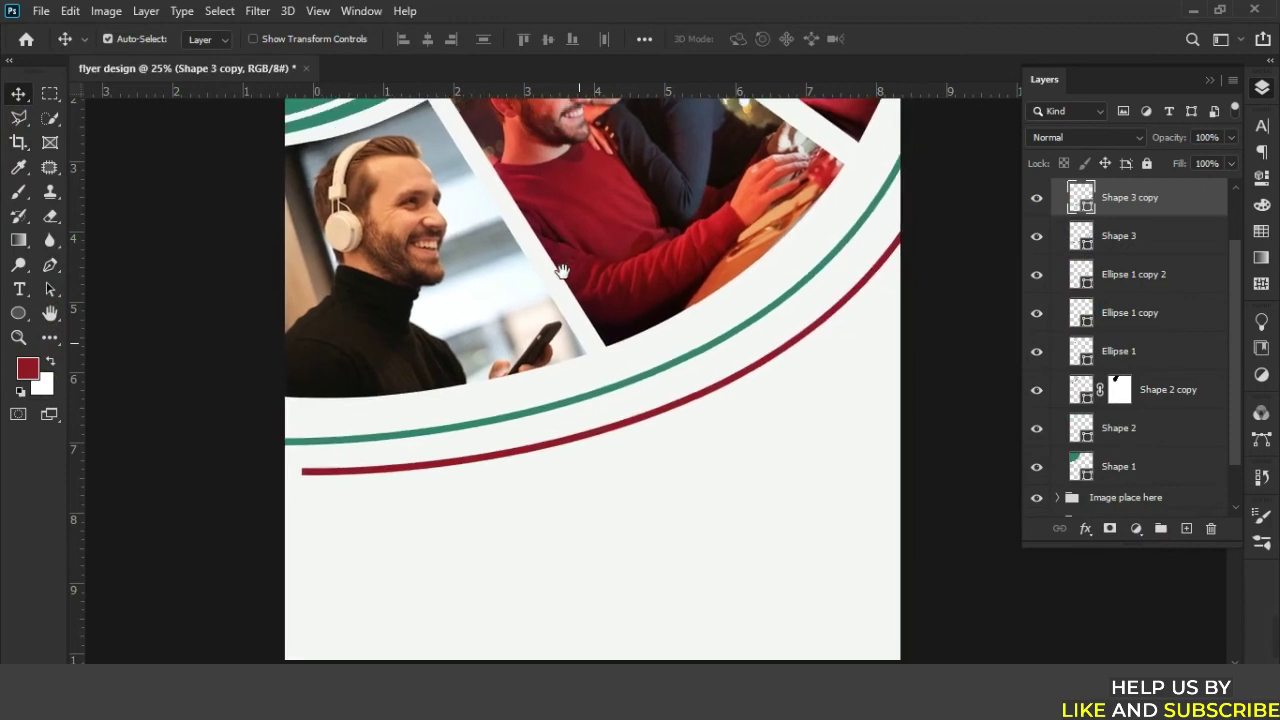
pyautogui.click(1110, 528)
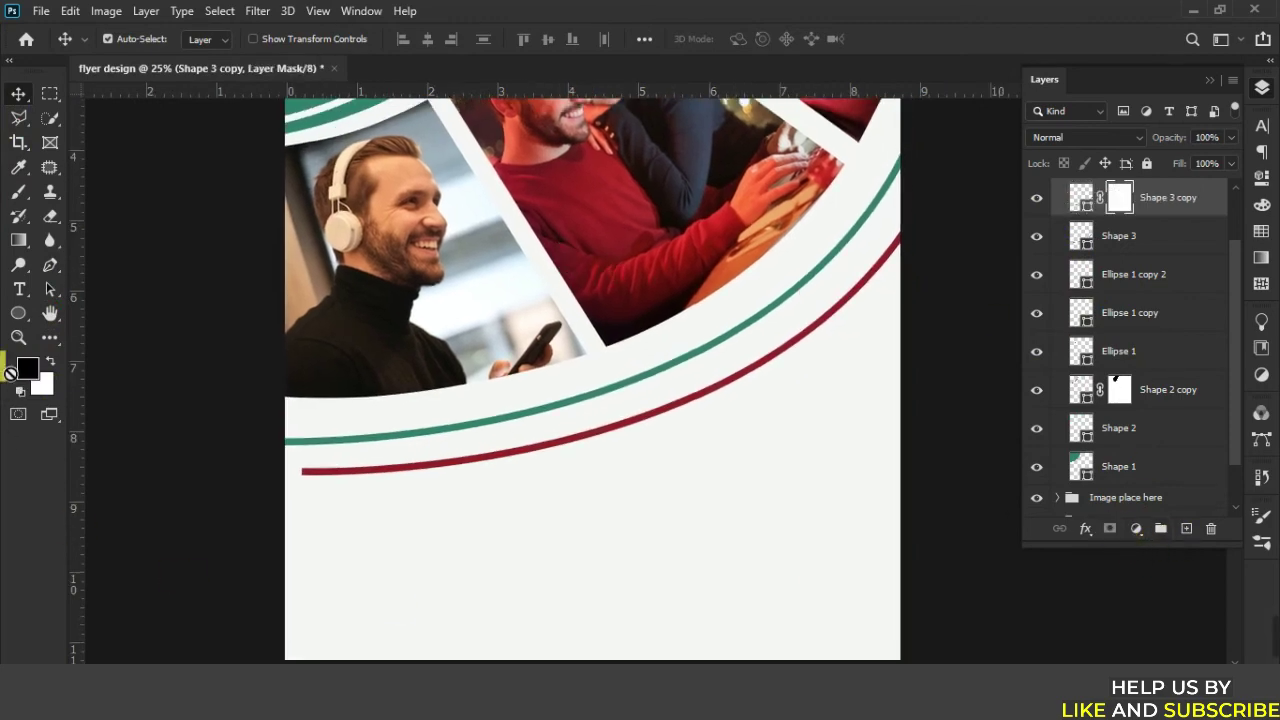
# Brush away the red arc's left part on its mask, keeping its upper-right end, and add an empty layer.
pyautogui.click(22, 193)
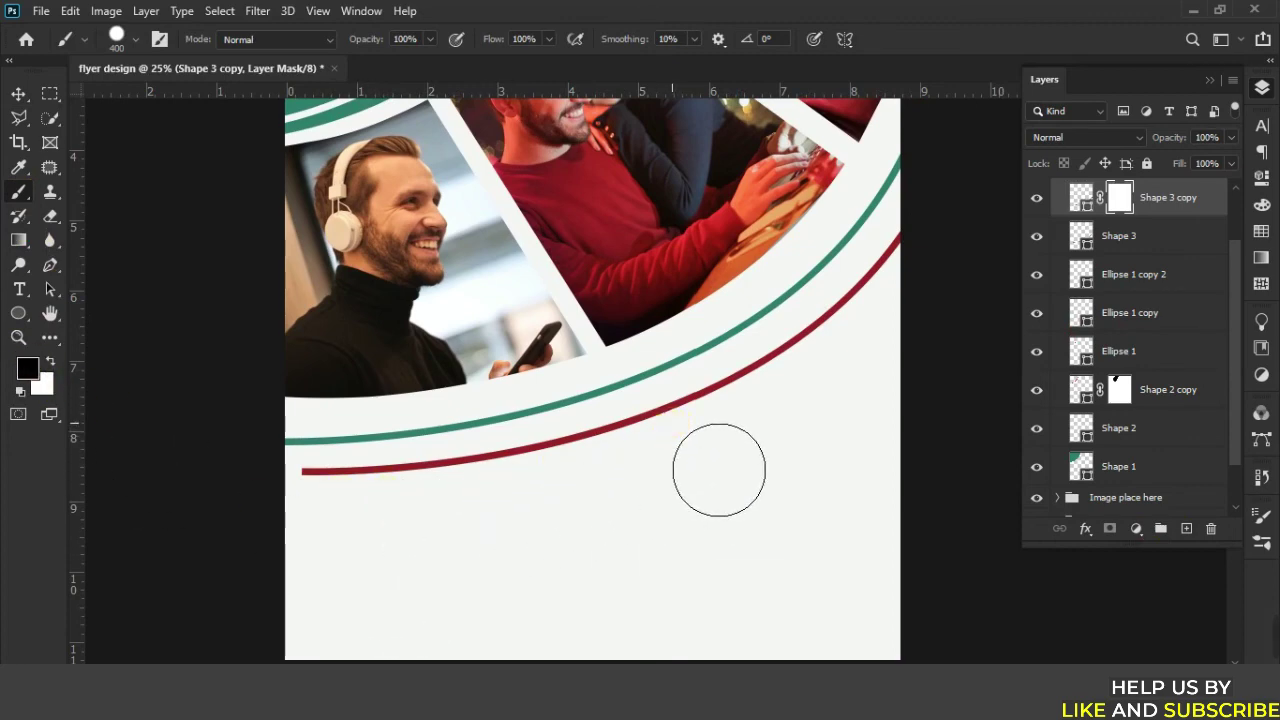
pyautogui.moveTo(680, 420); pyautogui.dragTo(328, 523)
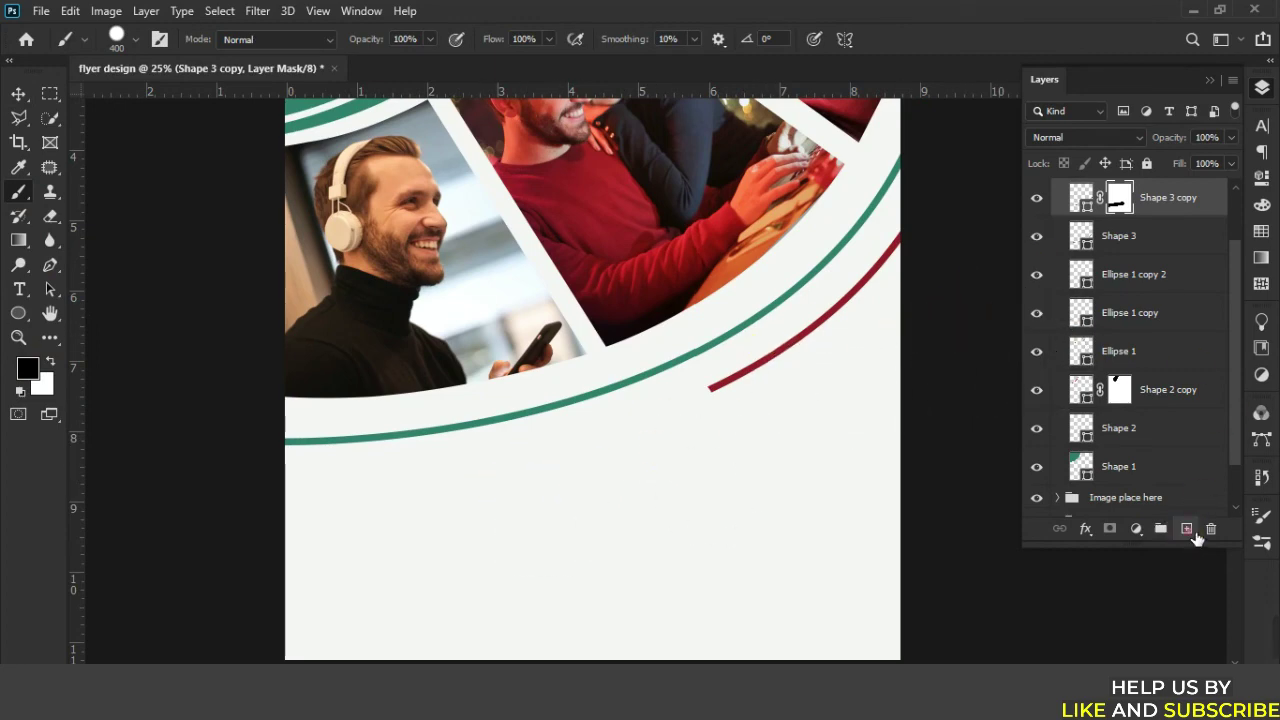
pyautogui.click(1187, 529)
# Draw a small circle below the arcs and fill it dark red.
pyautogui.click(18, 313)
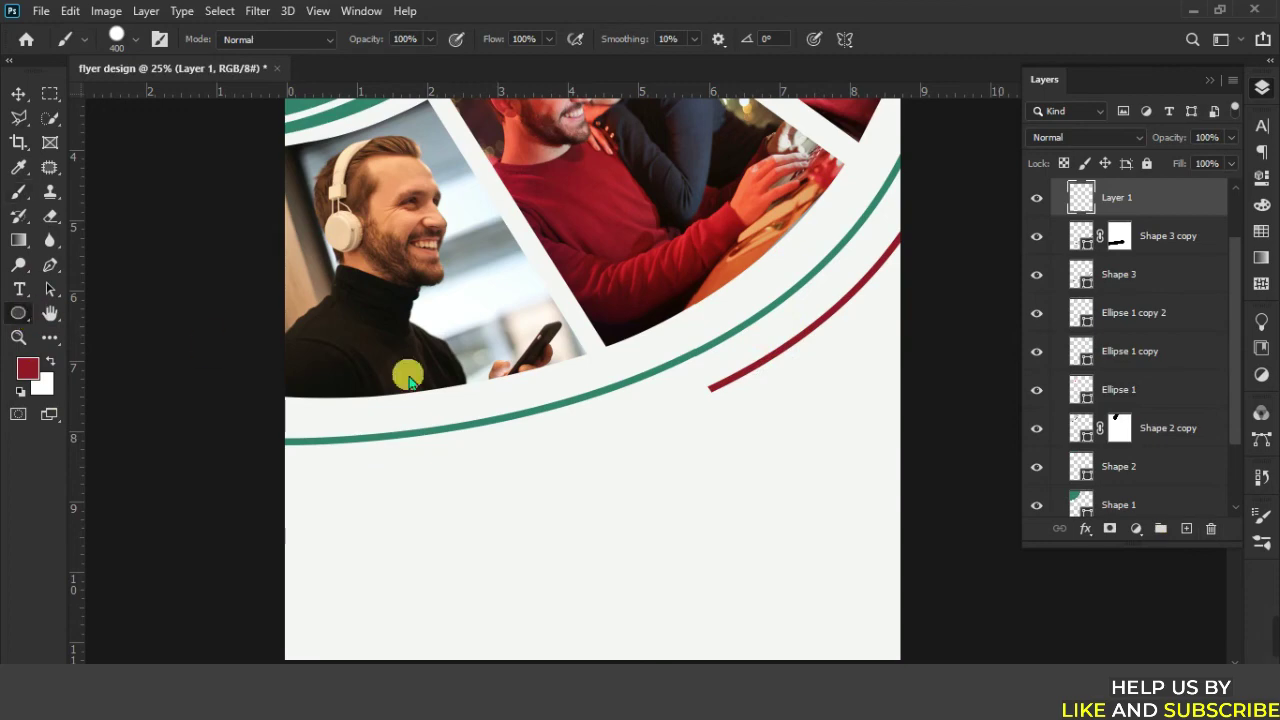
pyautogui.moveTo(565, 458)
pyautogui.mouseDown()
pyautogui.moveTo(565, 432)
pyautogui.moveTo(590, 402)
pyautogui.mouseUp()
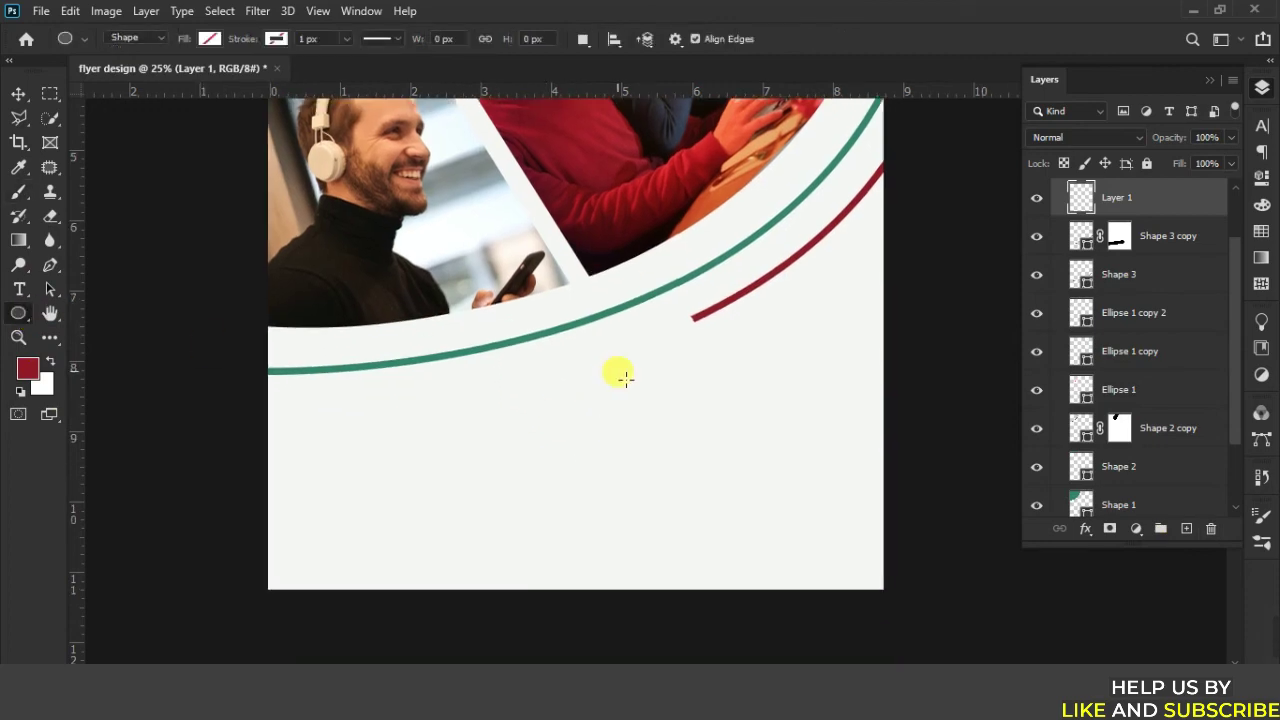
pyautogui.moveTo(649, 350); pyautogui.dragTo(678, 385)
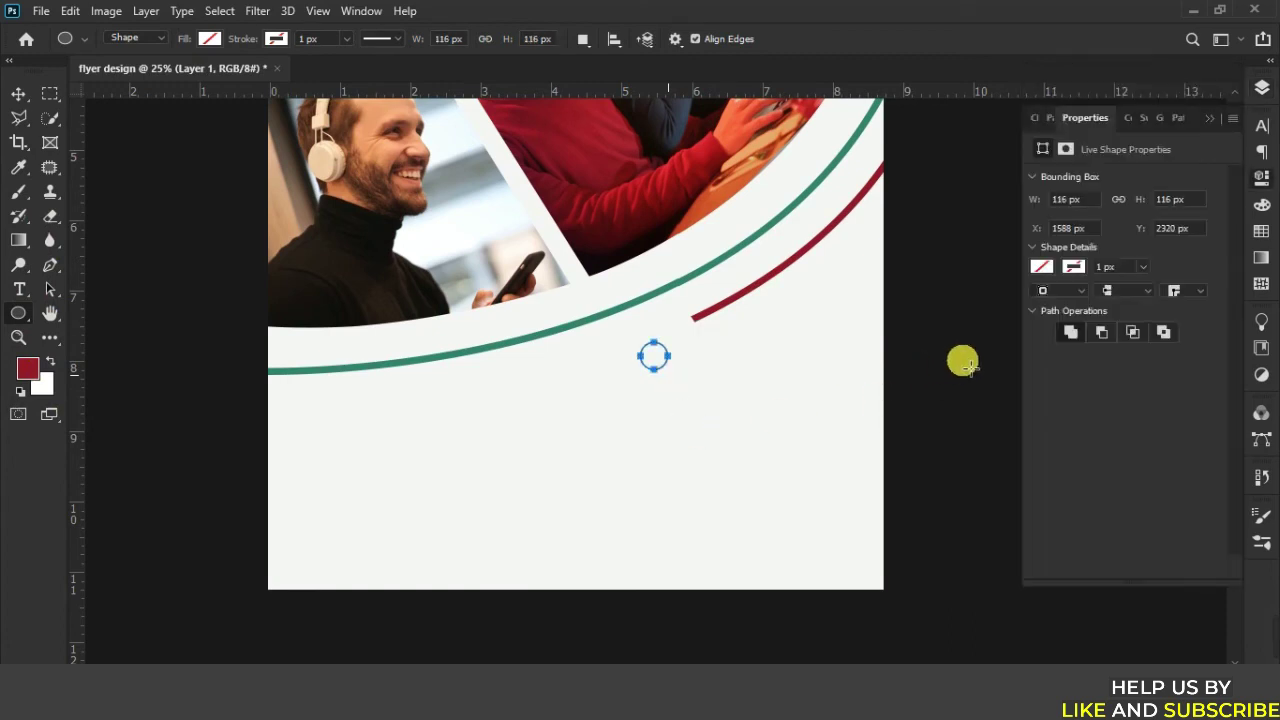
pyautogui.click(1042, 270)
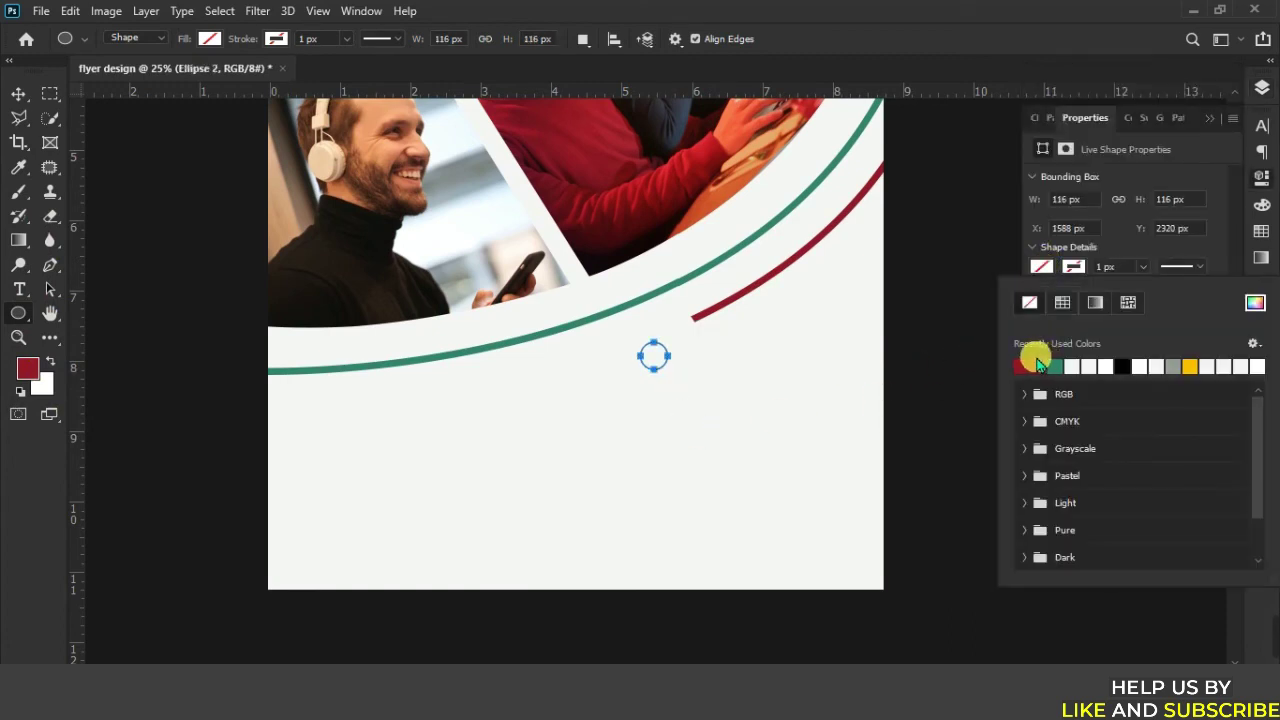
pyautogui.click(1022, 368)
# Move the dark red dot onto the end of the red arc, then zoom out.
pyautogui.click(17, 96)
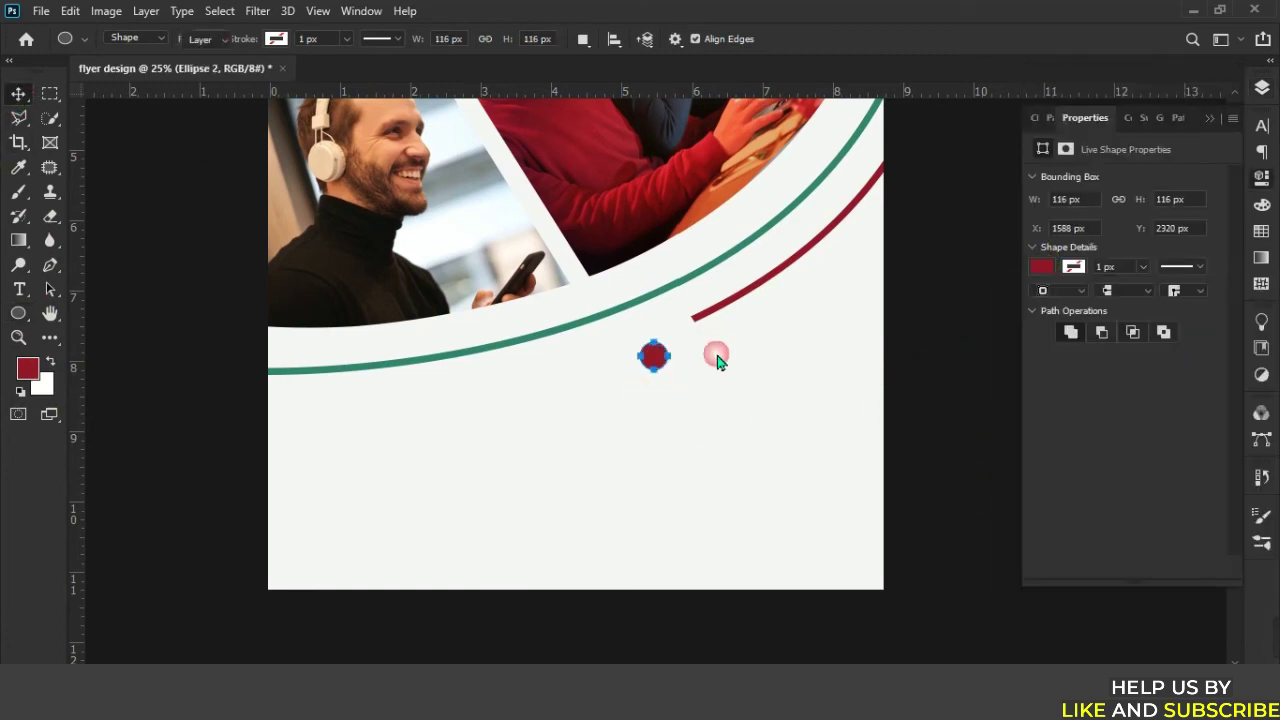
pyautogui.moveTo(655, 358); pyautogui.dragTo(697, 323)
pyautogui.click(767, 376)
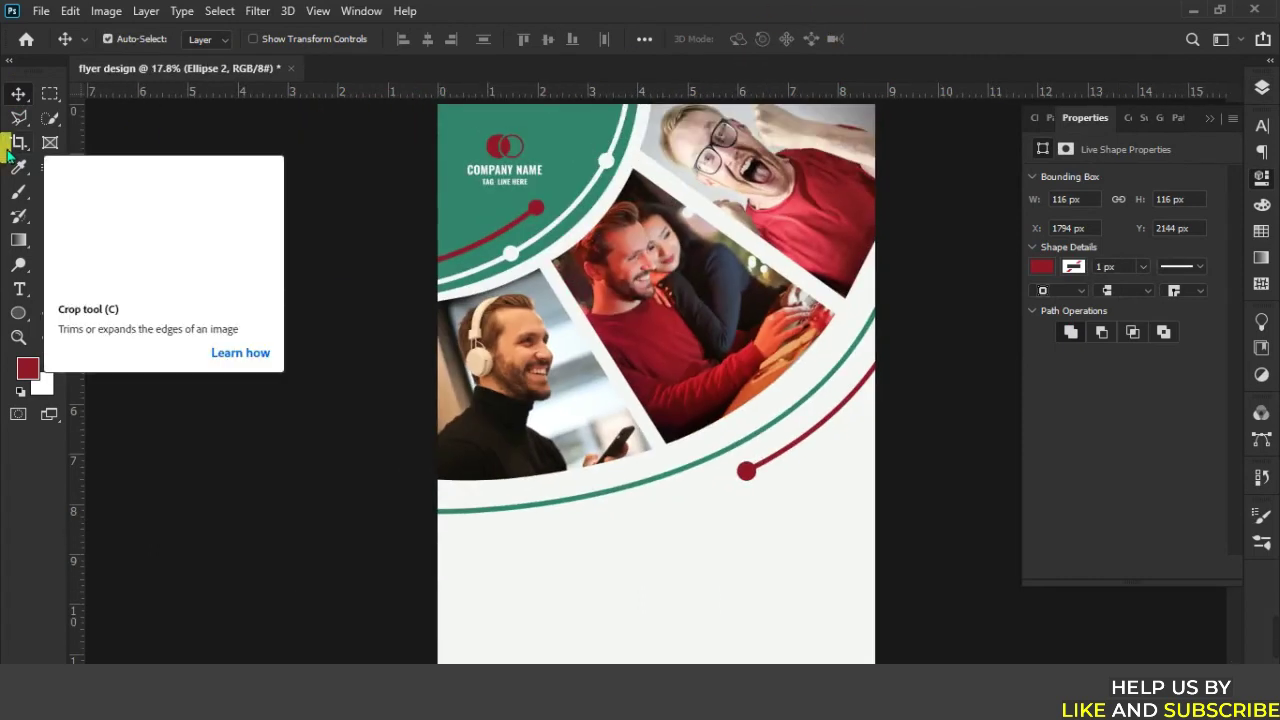
pyautogui.hotkey('ctrl', '-')
pyautogui.click(1265, 90)
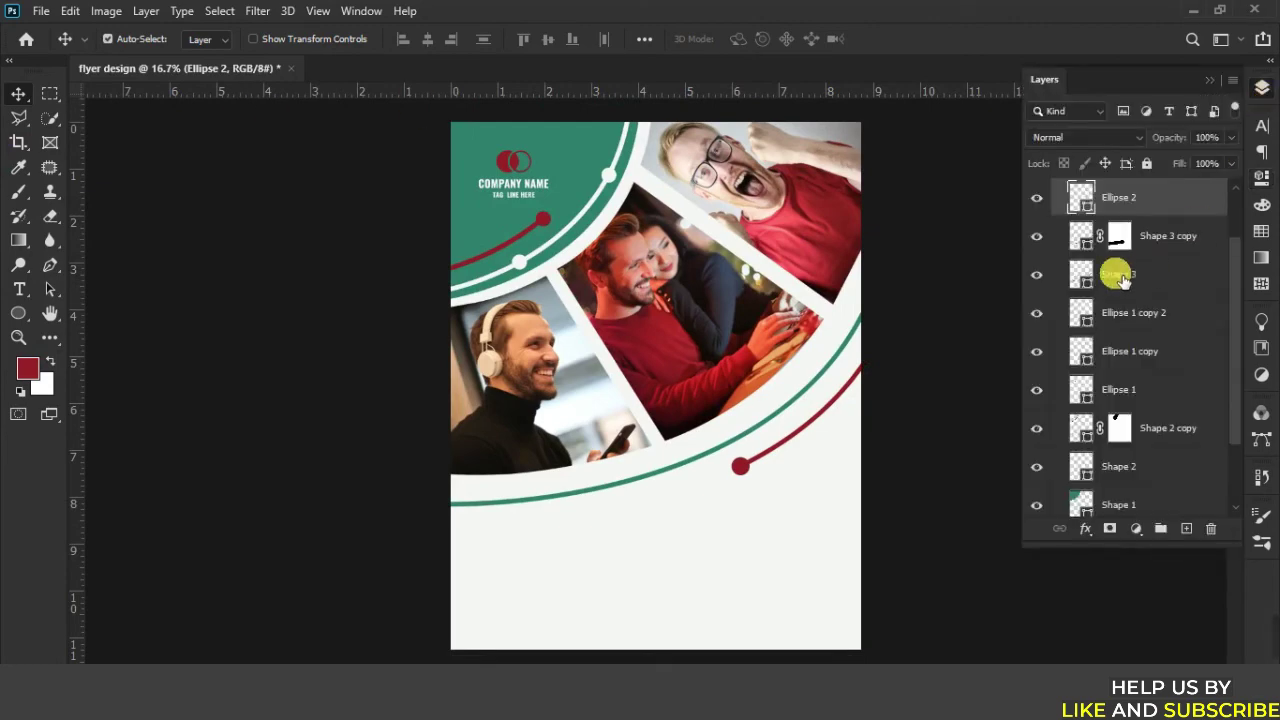
# Collapse the design layer group and bring the blank area below the arcs into view.
pyautogui.scroll(2, 1117, 320)
pyautogui.click(1060, 238)
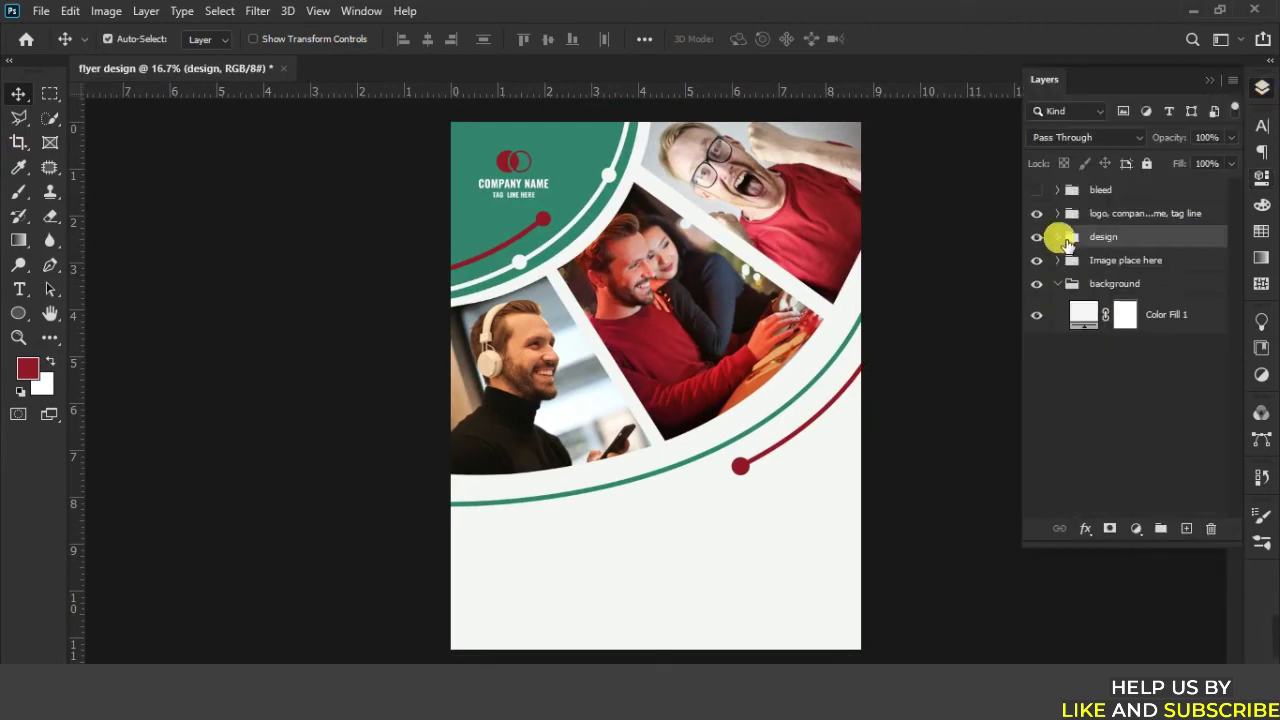
pyautogui.scroll(1, 728, 458)
pyautogui.scroll(1, 723, 466)
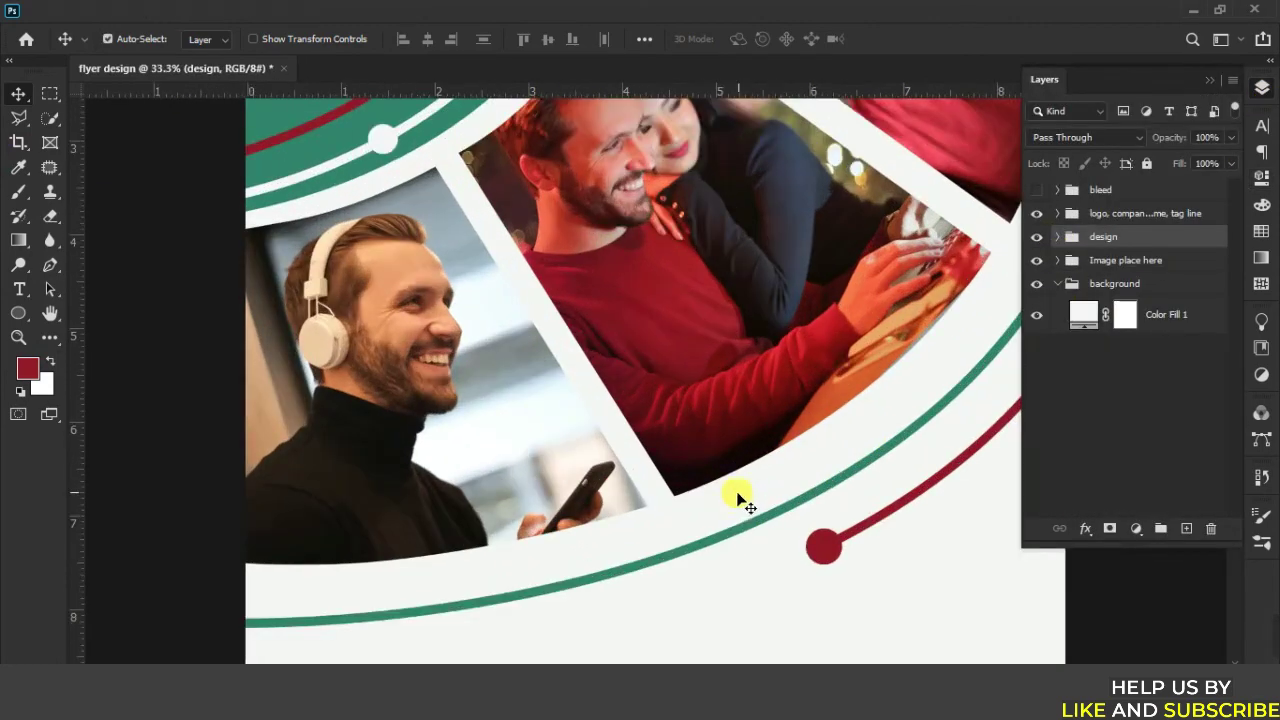
pyautogui.scroll(1, 723, 514)
pyautogui.moveTo(720, 515); pyautogui.dragTo(583, 292)
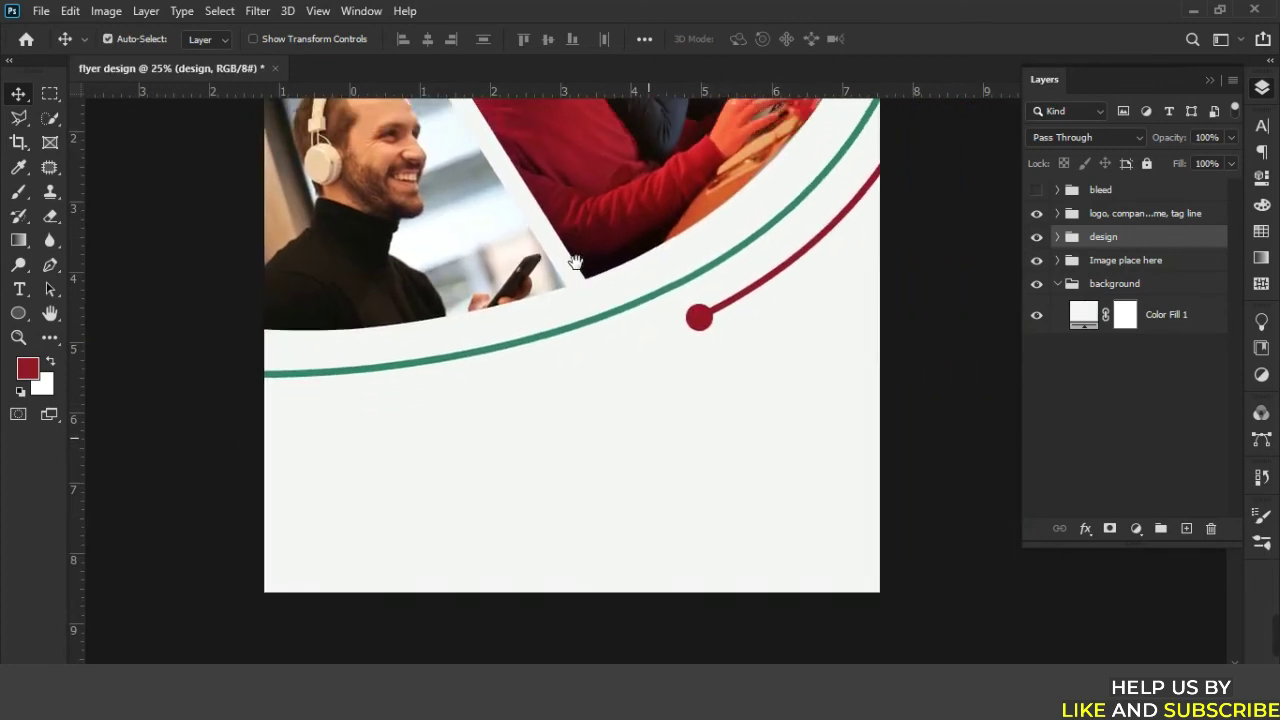
pyautogui.click(18, 290)
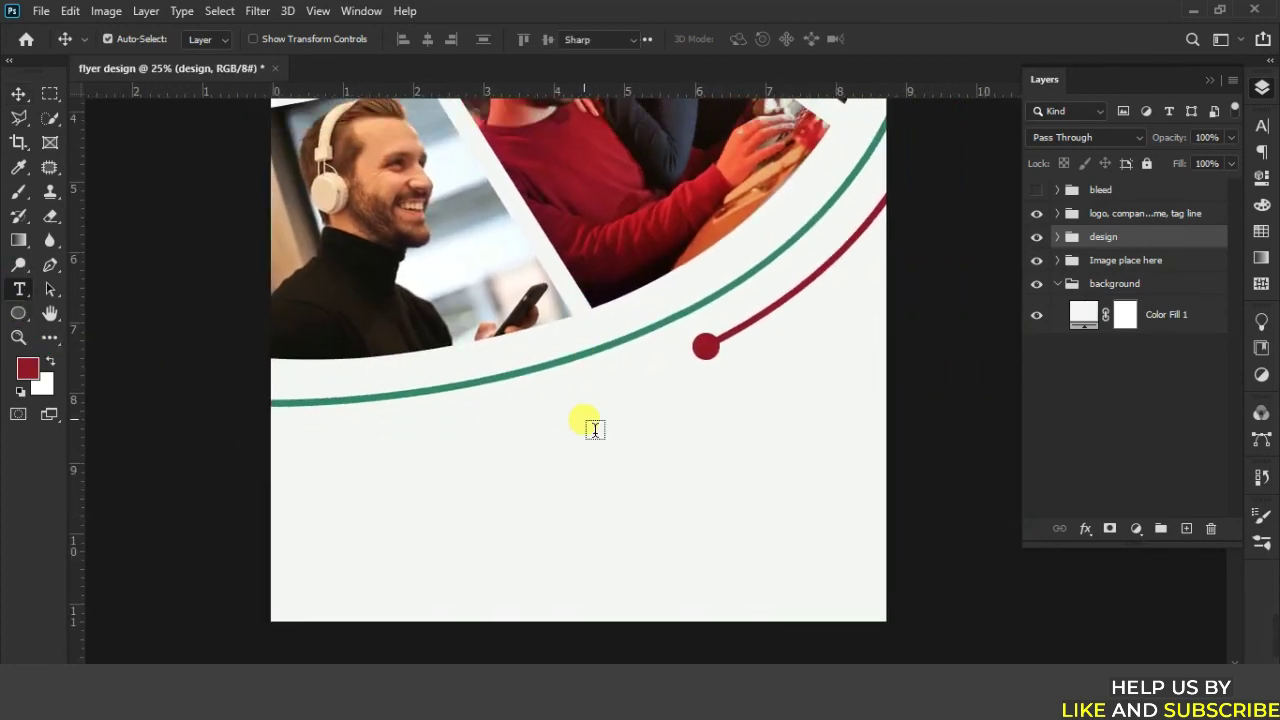
# Type a right-aligned 'YOUR' text line to the right of the red dot.
pyautogui.click(713, 39)
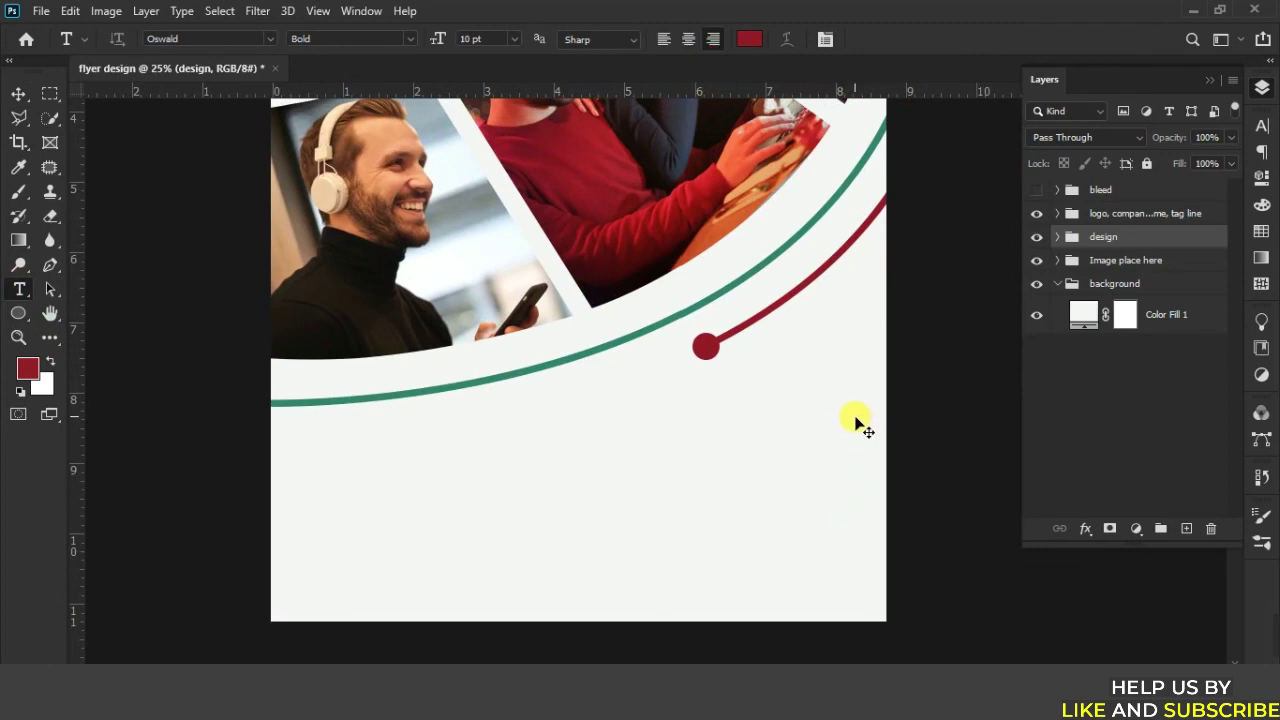
pyautogui.hotkey('ctrl', ';')
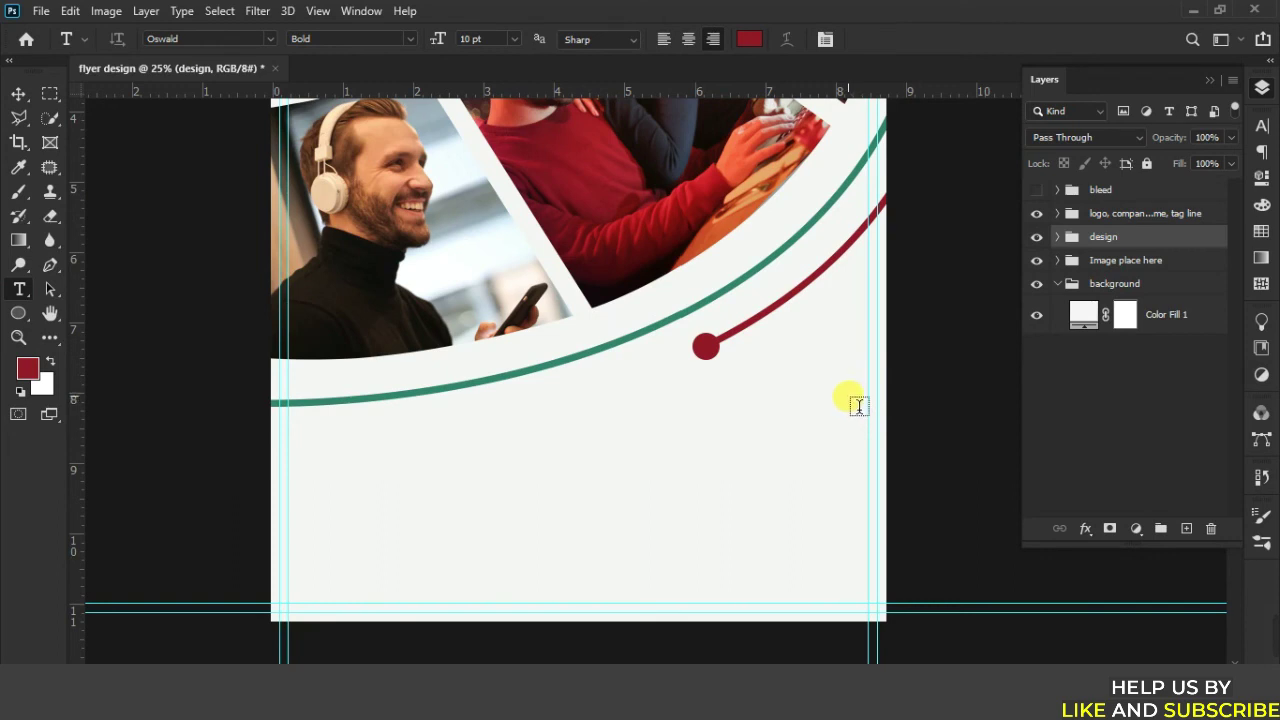
pyautogui.click(849, 400)
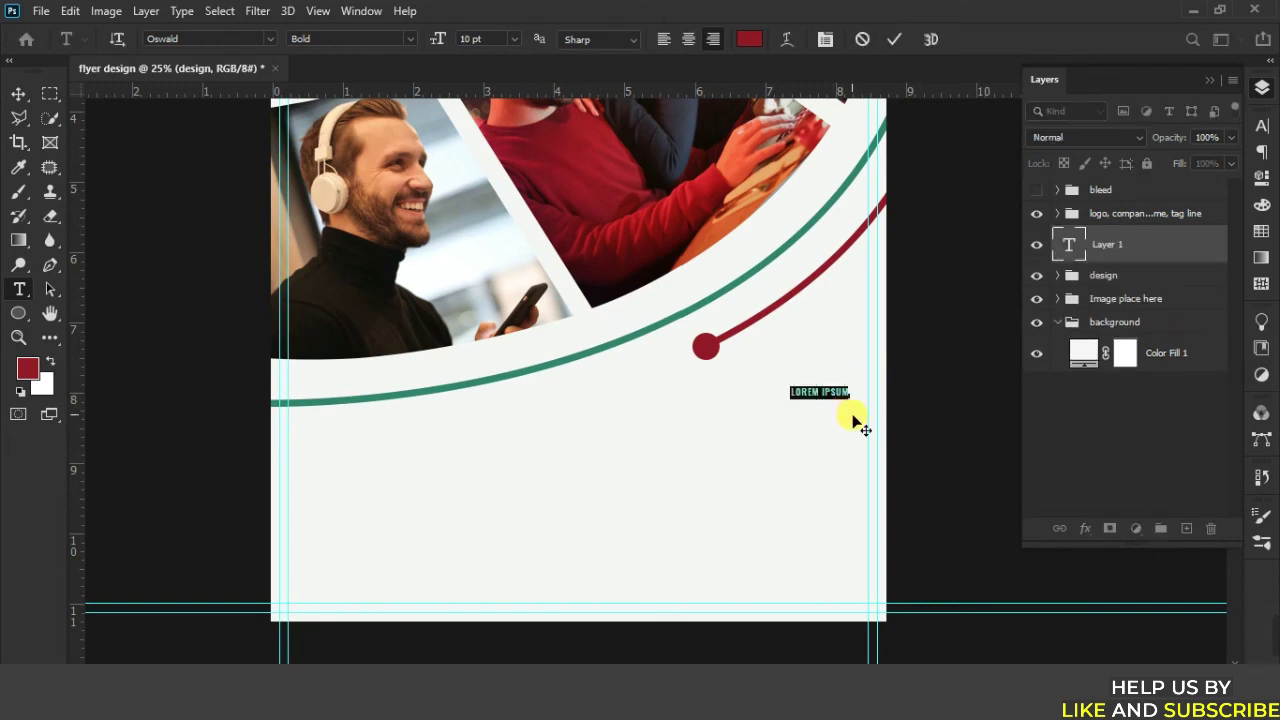
pyautogui.write('YOUR')
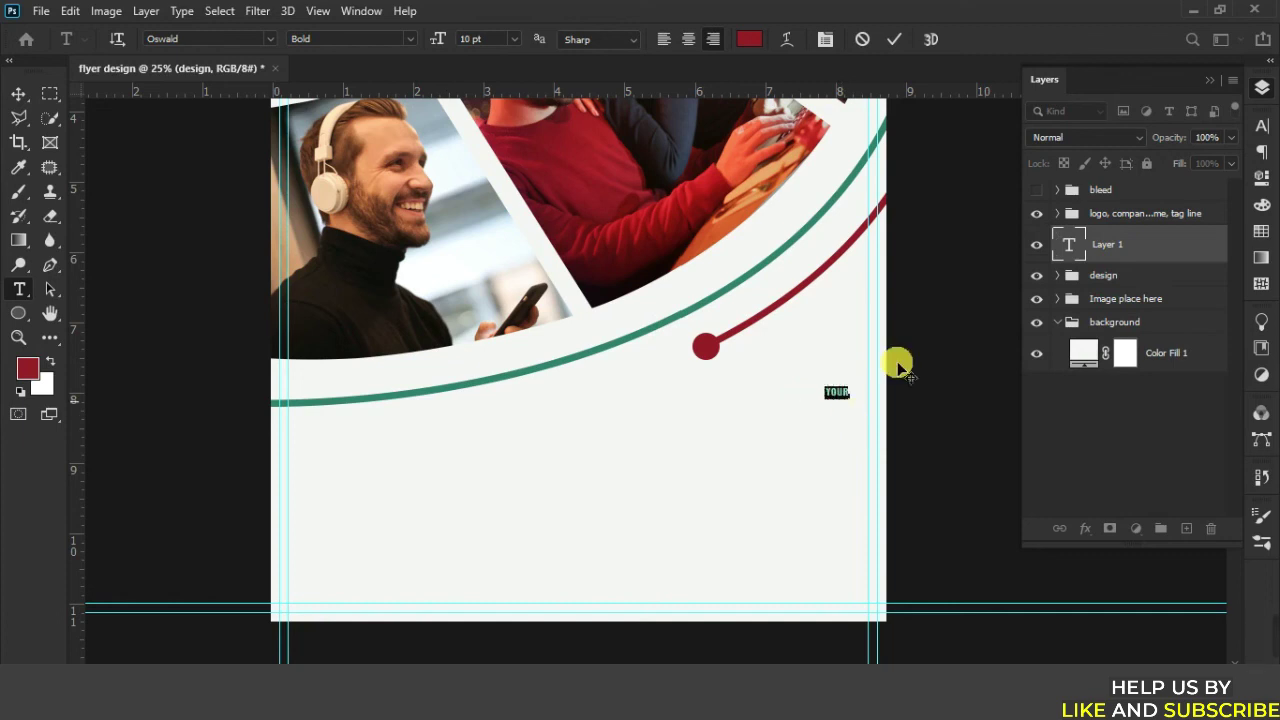
# Format 'YOUR' as 48 pt SemiBold in near-black.
pyautogui.click(1258, 130)
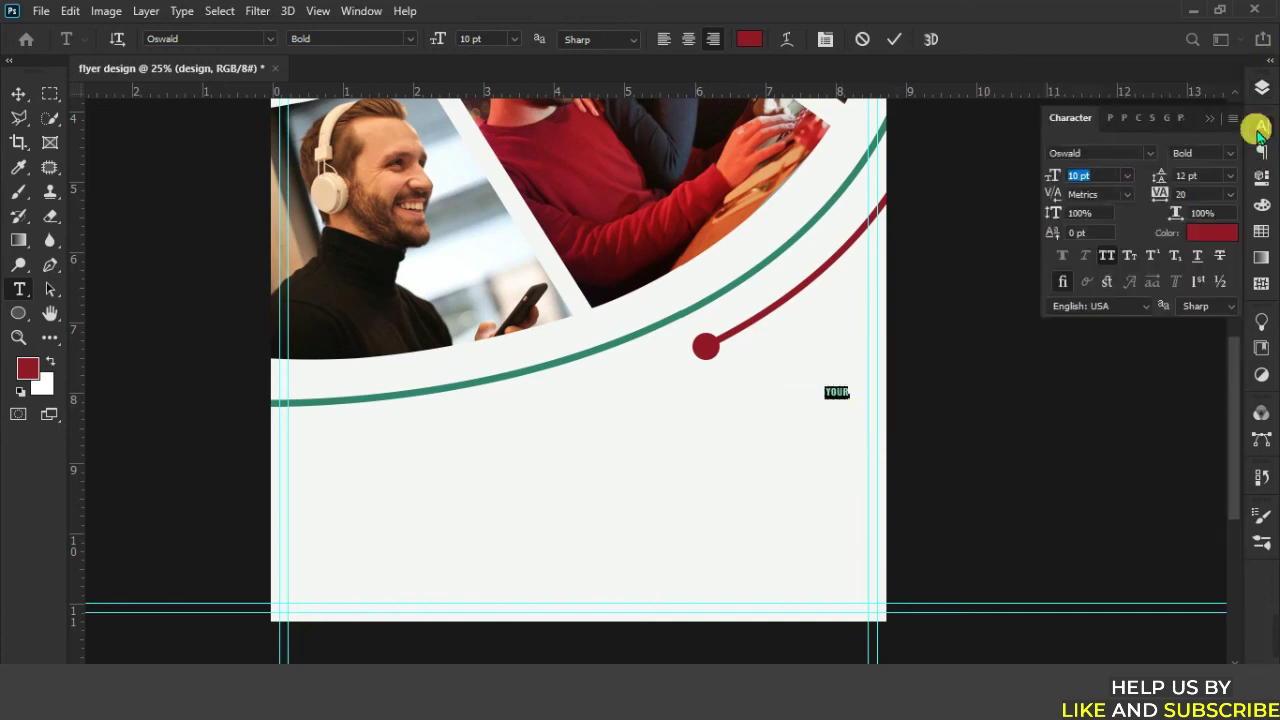
pyautogui.click(1127, 176)
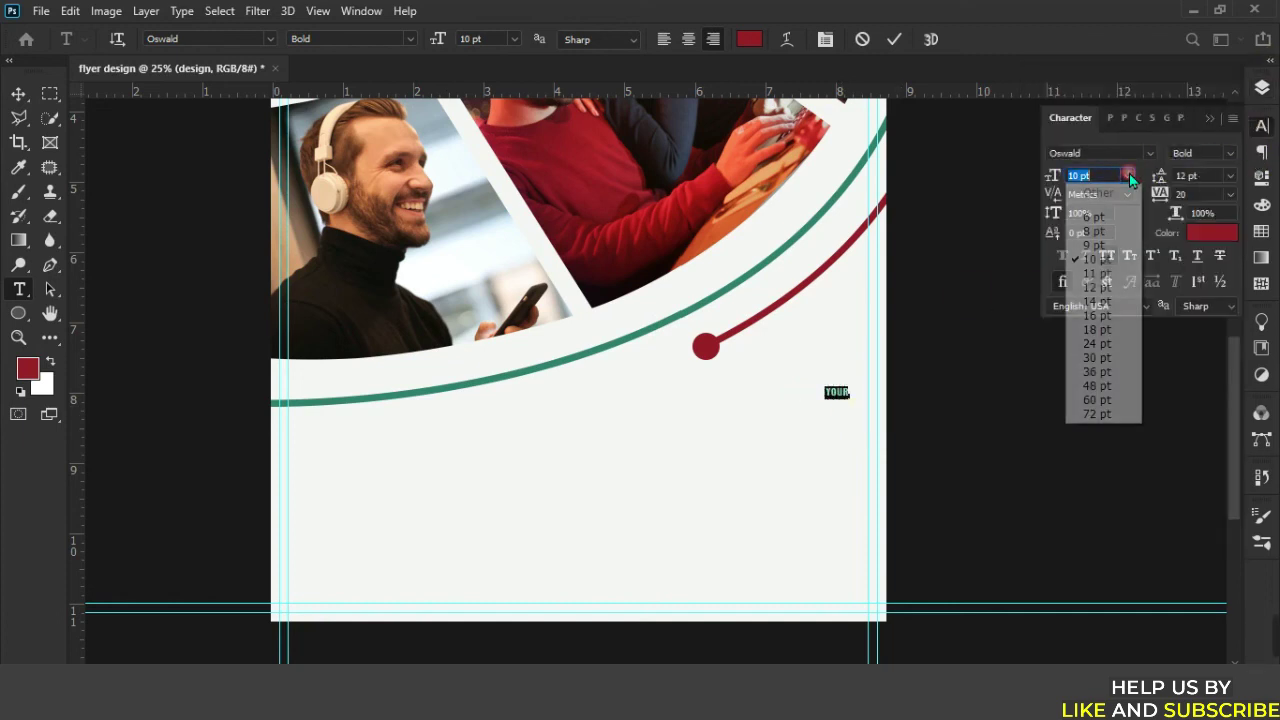
pyautogui.click(1097, 385)
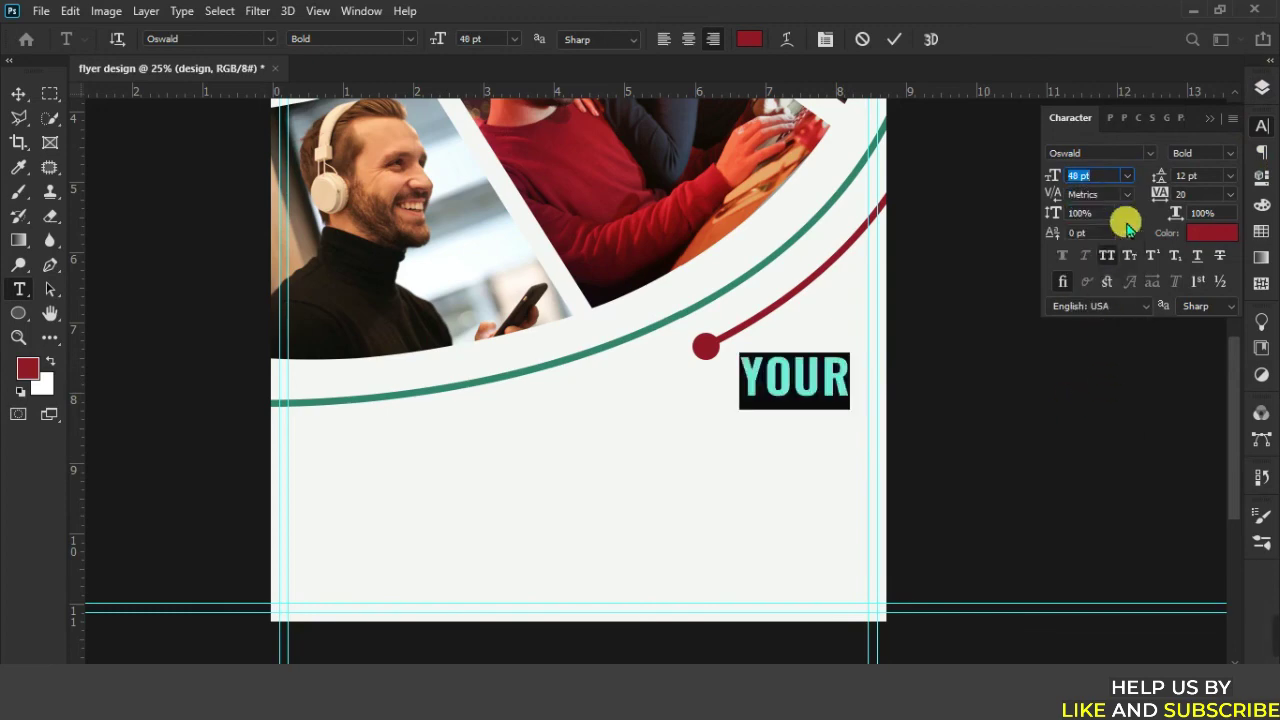
pyautogui.click(1213, 244)
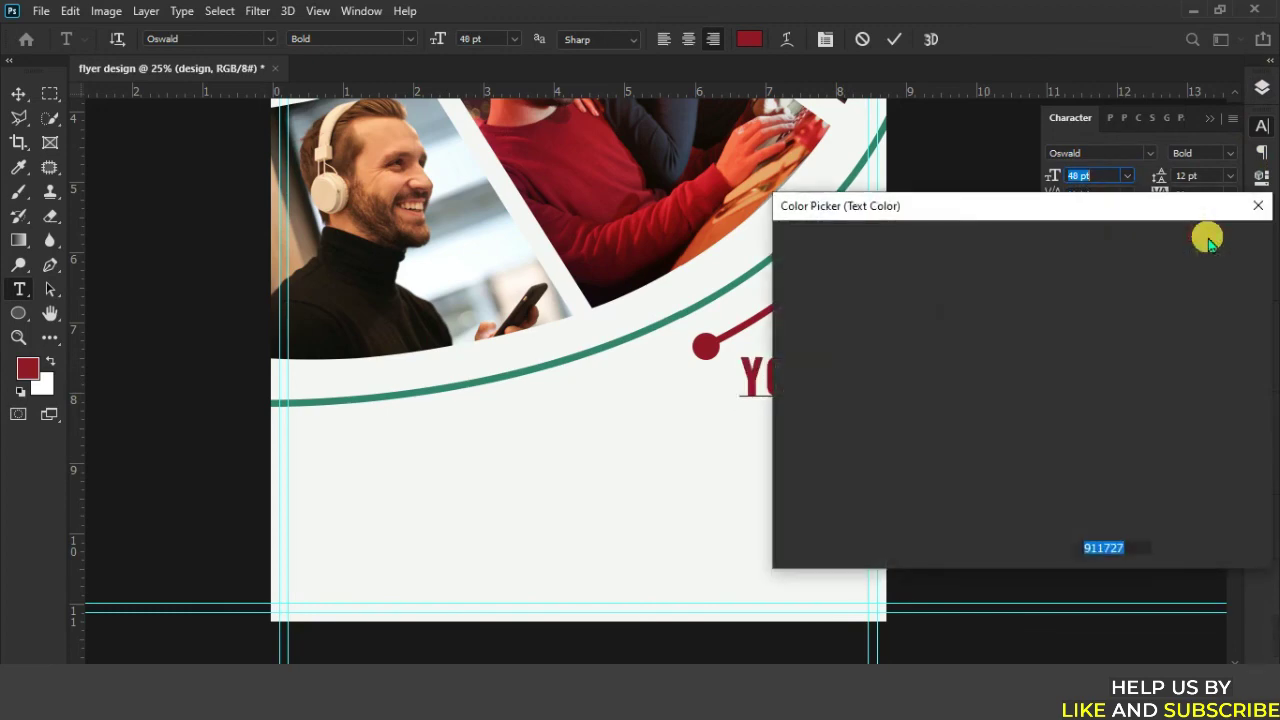
pyautogui.click(303, 340)
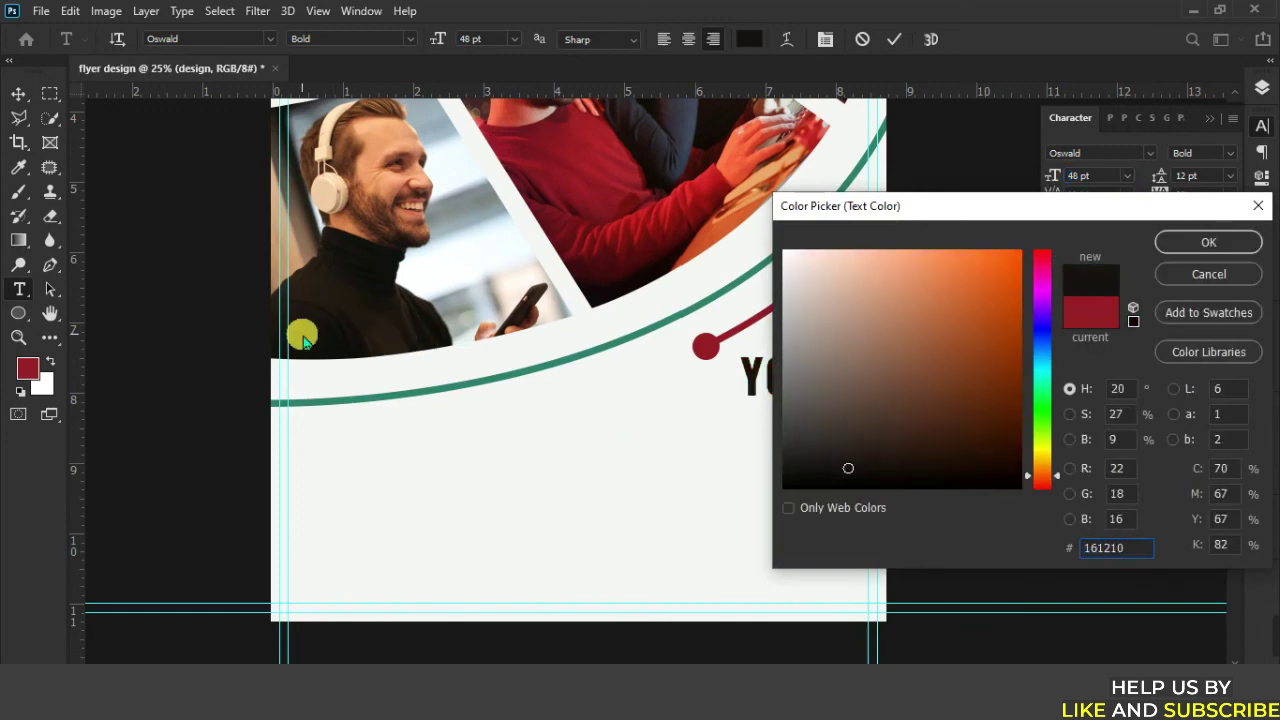
pyautogui.click(1200, 246)
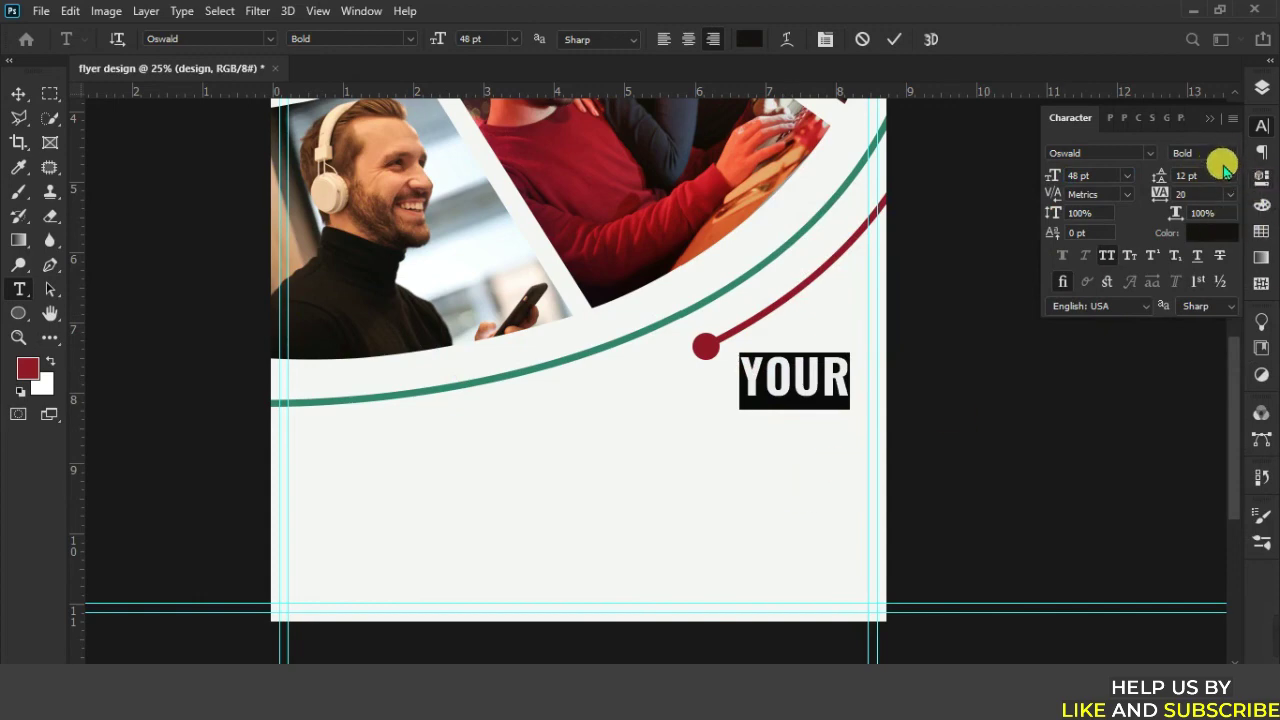
pyautogui.click(1230, 153)
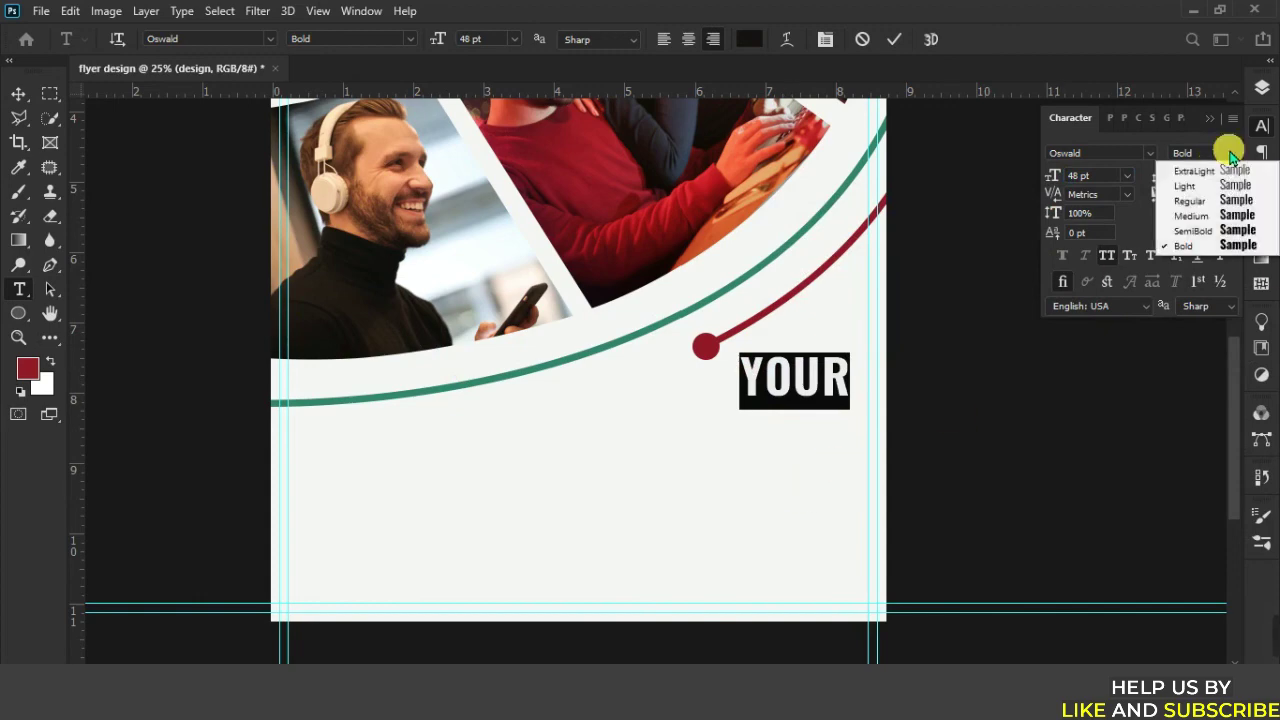
pyautogui.click(1193, 232)
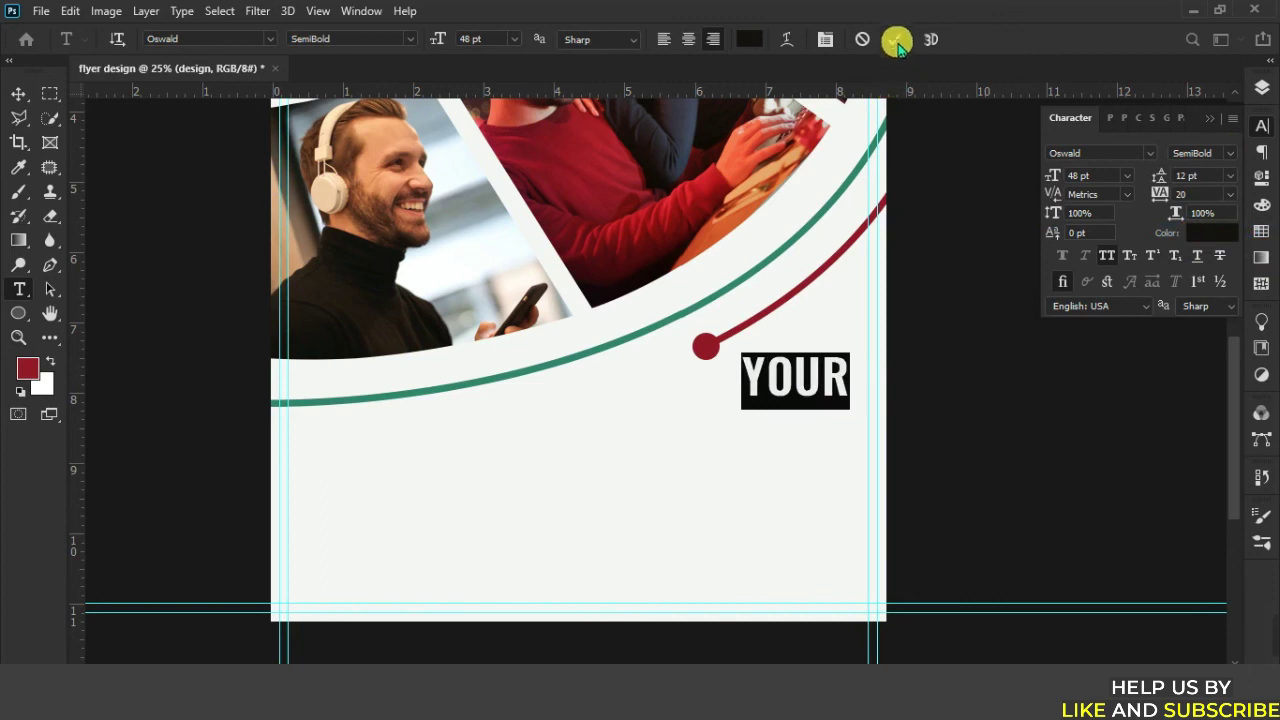
pyautogui.click(876, 345)
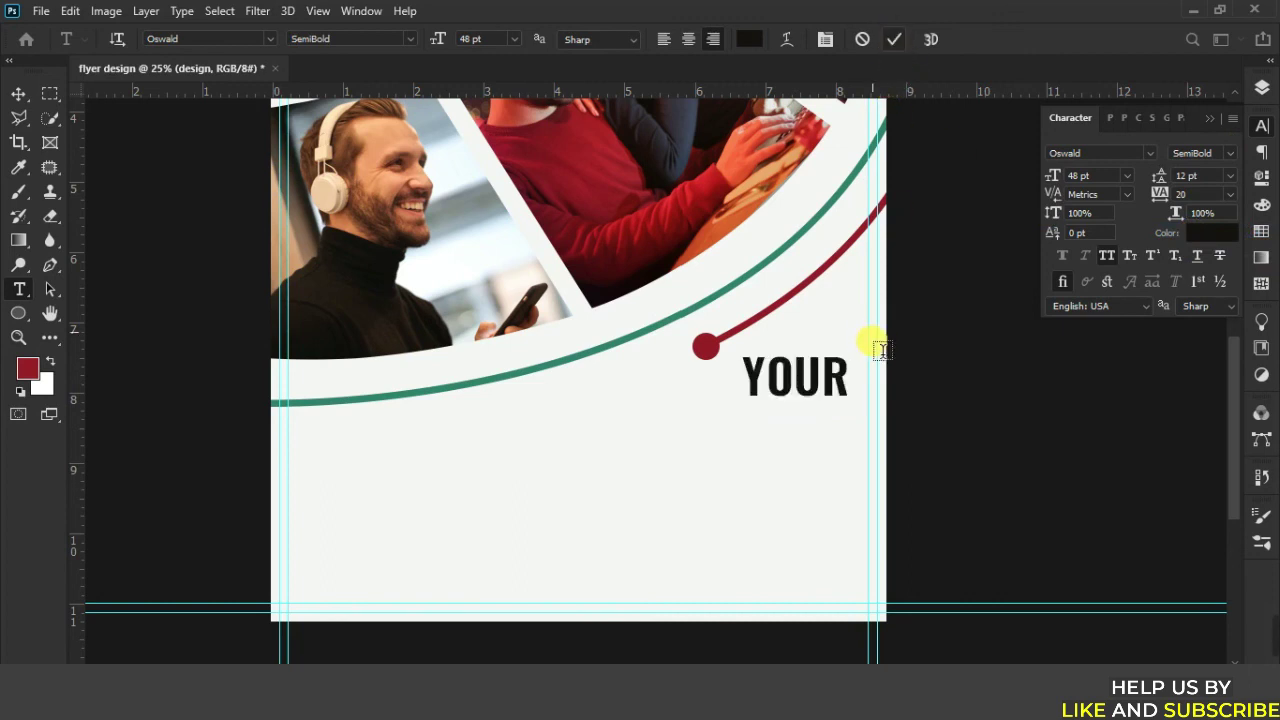
# Duplicate 'YOUR' below, retype it as 'BUSINESS', and colour it dark red.
pyautogui.click(18, 97)
pyautogui.moveTo(808, 385); pyautogui.dragTo(812, 434)
pyautogui.doubleClick(816, 437)
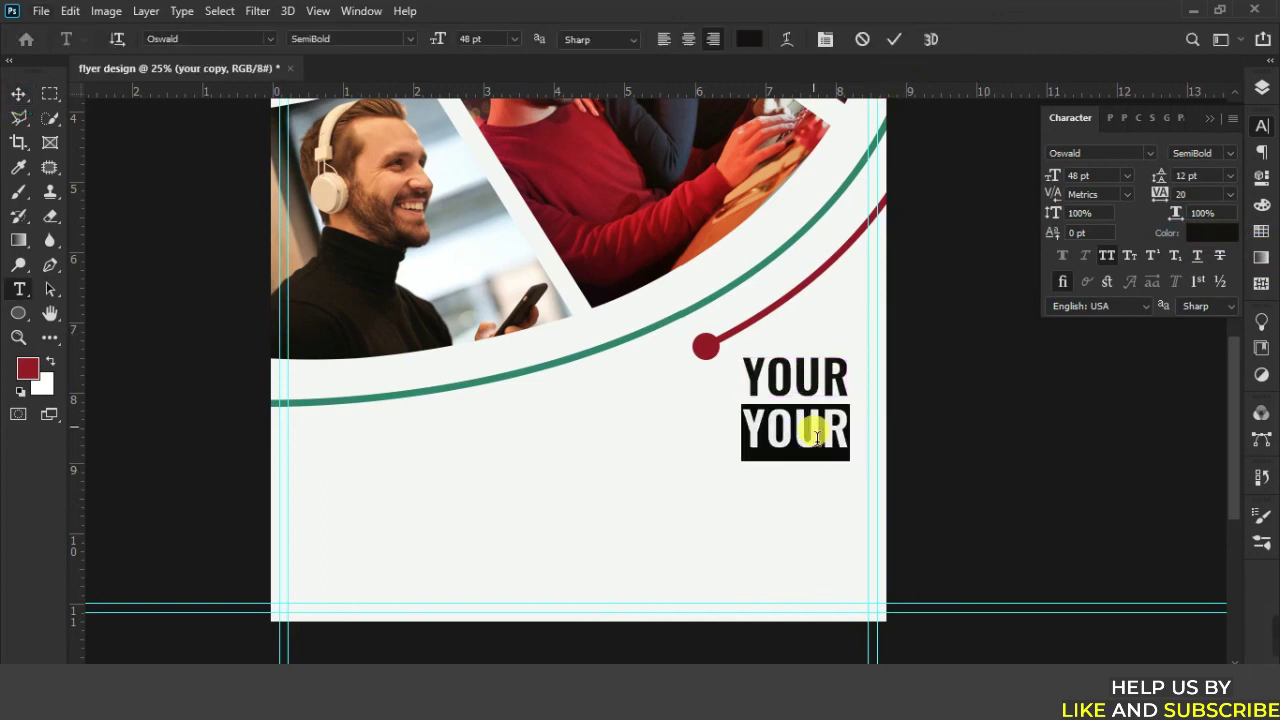
pyautogui.write('BUSINES TITTLE')
pyautogui.press('BackSpace')
pyautogui.press('BackSpace')
pyautogui.press('BackSpace')
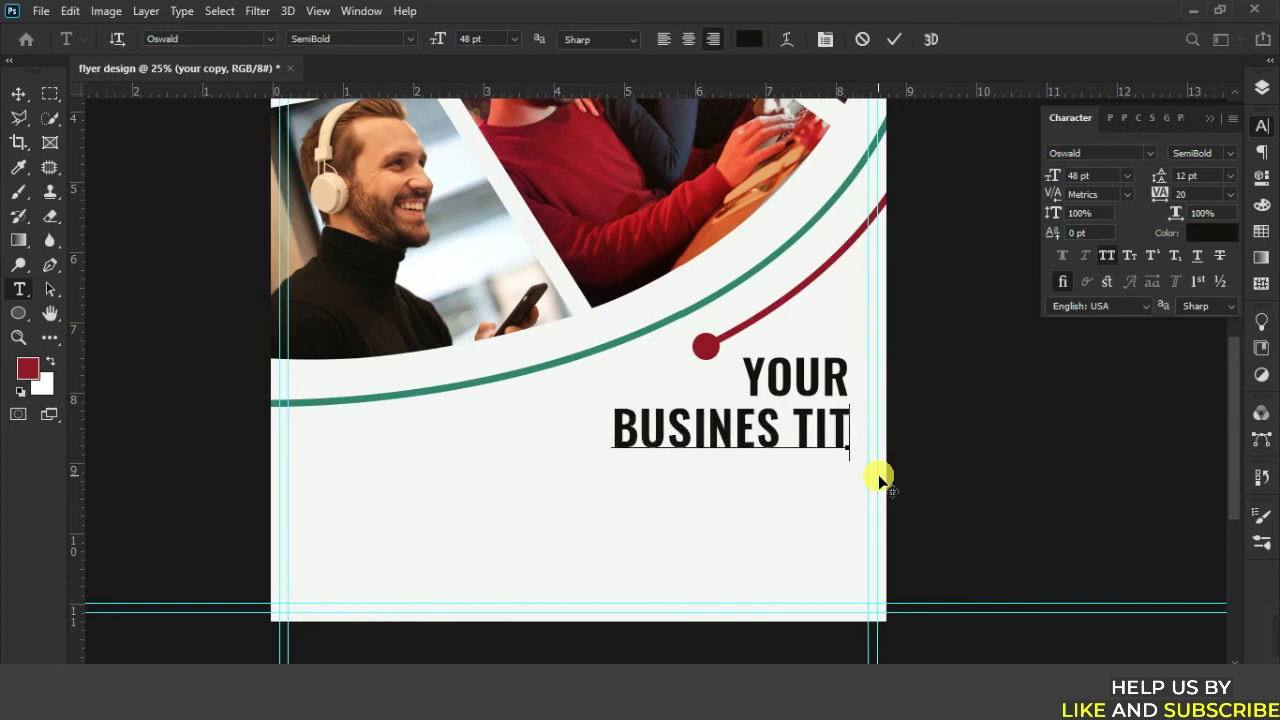
pyautogui.press('BackSpace')
pyautogui.press('BackSpace')
pyautogui.press('BackSpace')
pyautogui.write('S')
pyautogui.hotkey('ctrl', 'a')
pyautogui.click(1212, 232)
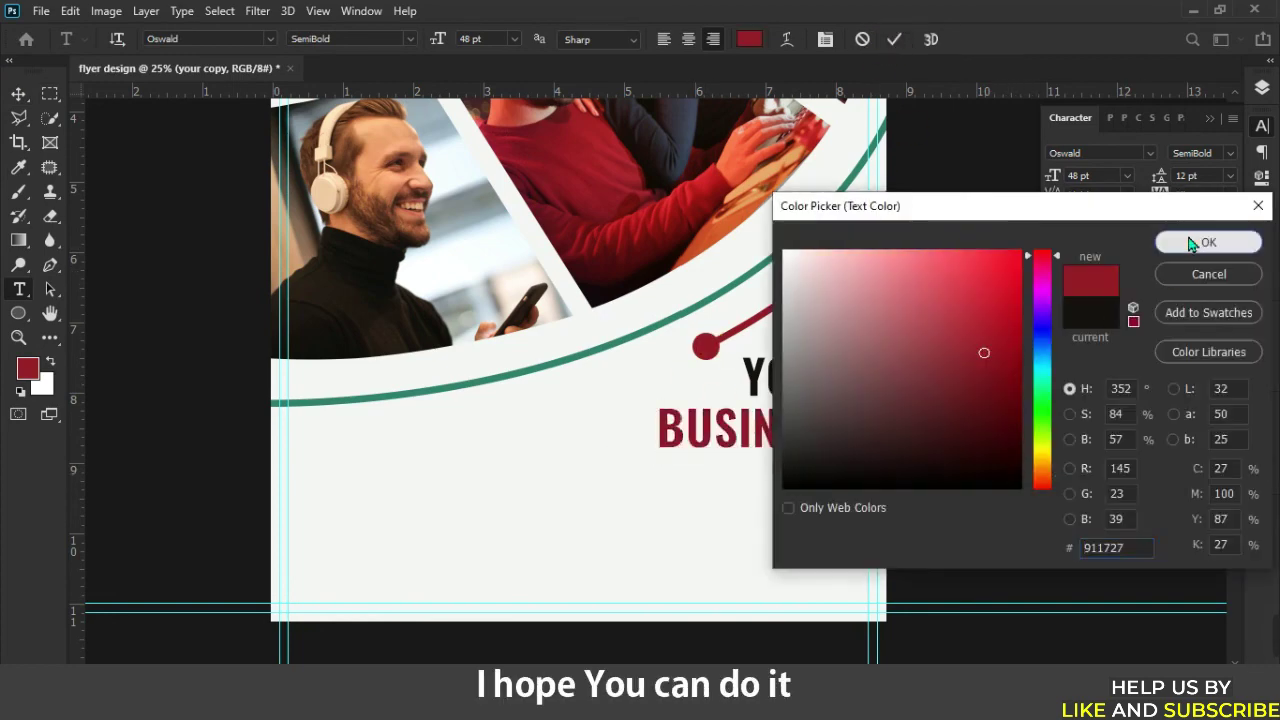
pyautogui.click(894, 39)
# Duplicate the headline again below and retype it as 'TITTLE HERE'.
pyautogui.moveTo(812, 378); pyautogui.dragTo(815, 479)
pyautogui.doubleClick(800, 482)
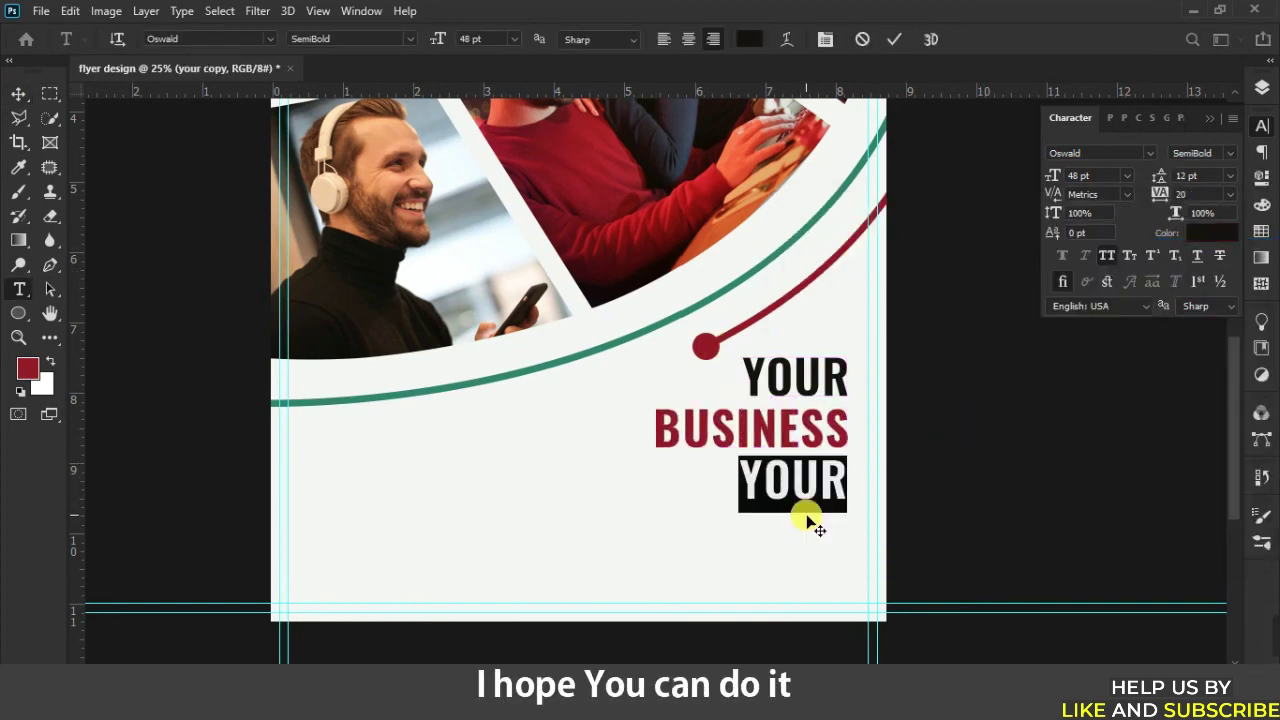
pyautogui.write('TITTLE HERE')
pyautogui.click(894, 39)
pyautogui.press('v')
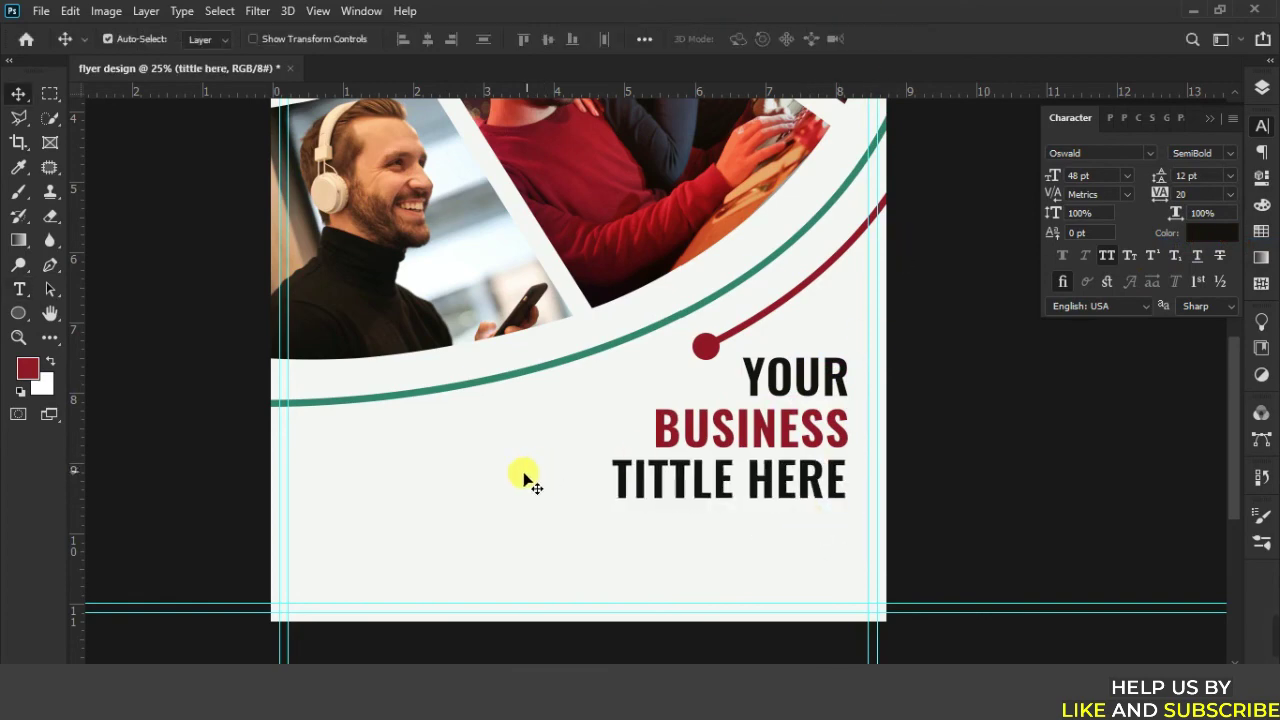
pyautogui.scroll(-1, 526, 430)
# Select the Shape 3 arc layers and nudge the arcs and dot up-left.
pyautogui.scroll(3, 700, 375)
pyautogui.click(904, 331)
pyautogui.press('F7')
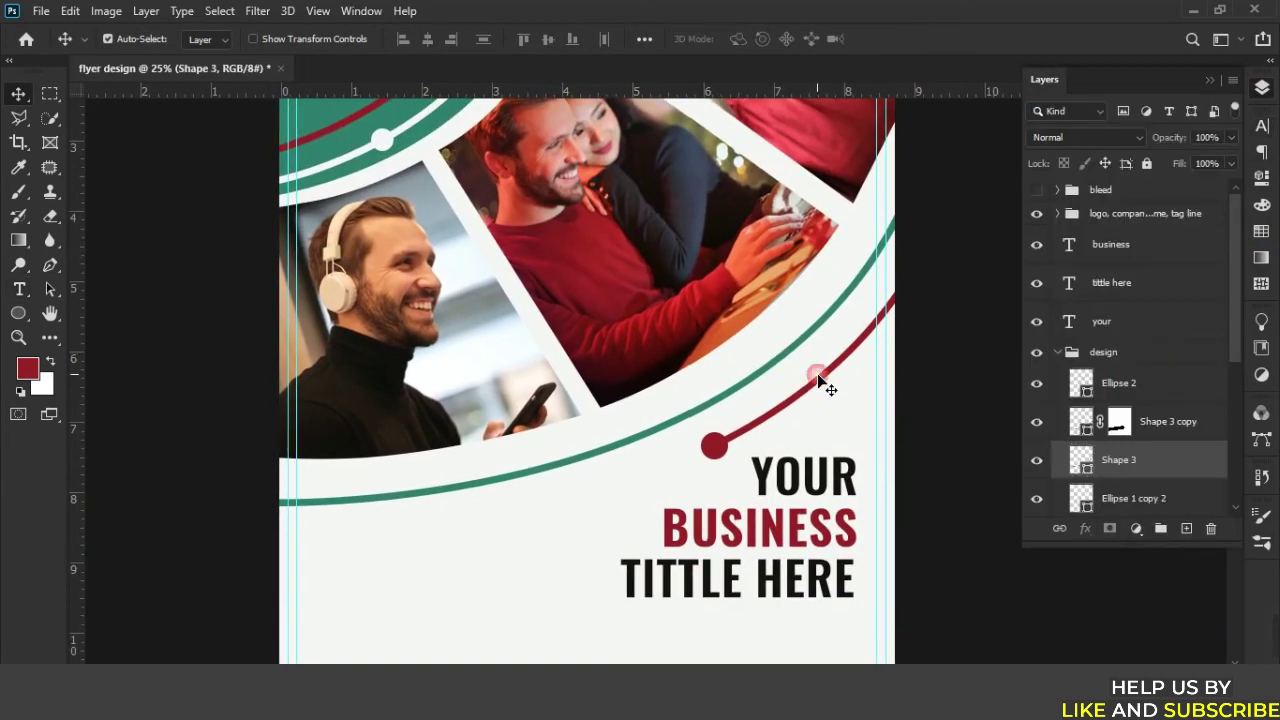
pyautogui.click(817, 376)
pyautogui.click(1120, 338)
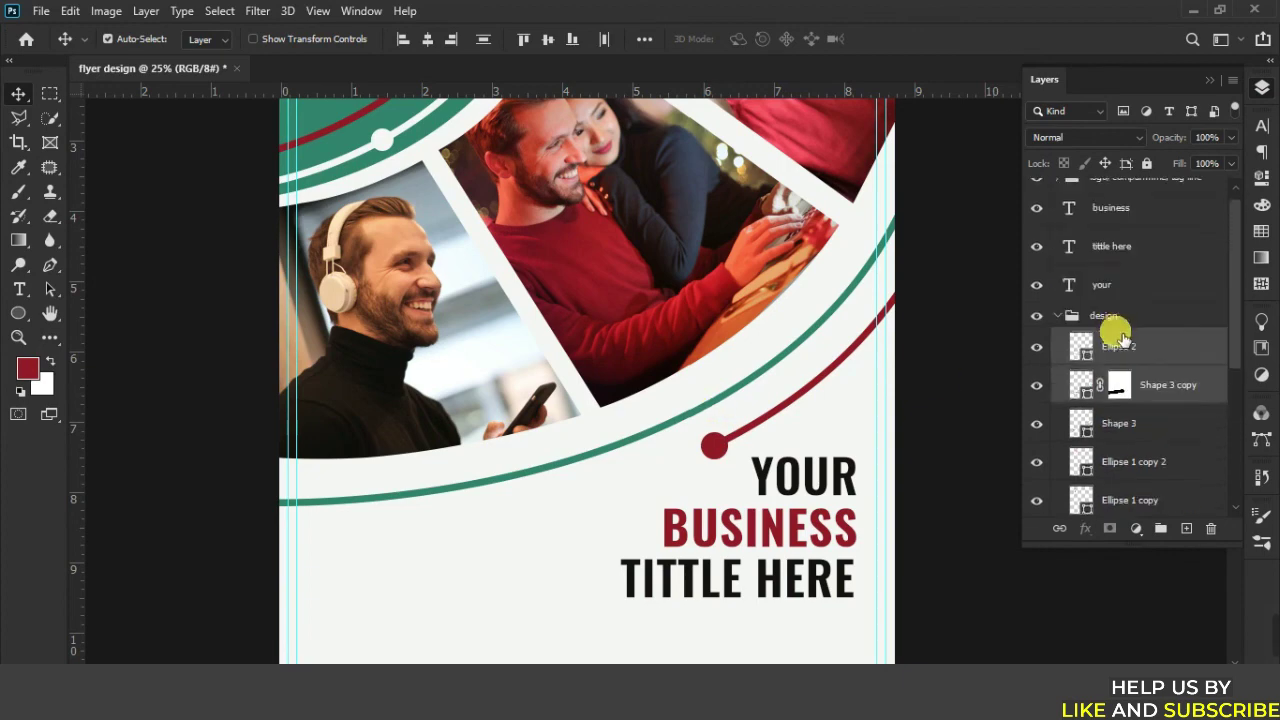
pyautogui.keyDown('shift'); pyautogui.click(551, 466); pyautogui.keyUp('shift')
pyautogui.hotkey('shift', 'Up')
pyautogui.hotkey('shift', 'Up')
pyautogui.hotkey('shift', 'Up')
pyautogui.hotkey('shift', 'Left')
pyautogui.hotkey('shift', 'Left')
pyautogui.hotkey('shift', 'Left')
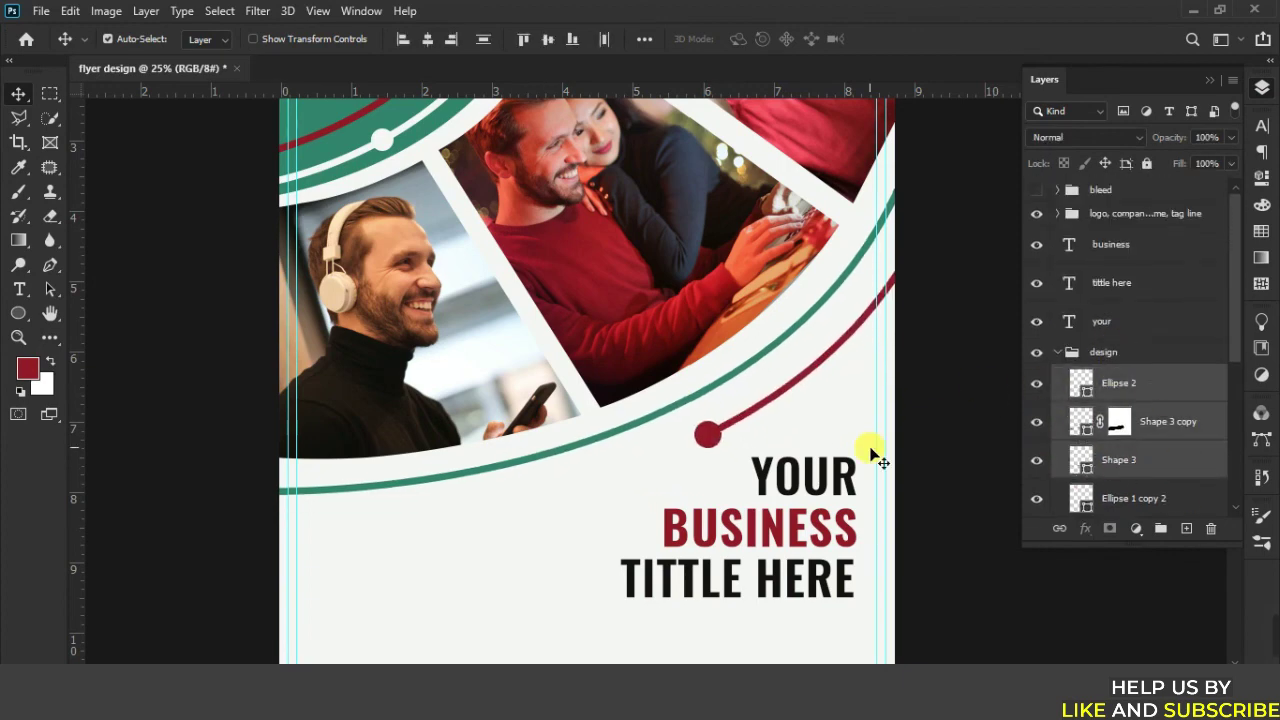
pyautogui.hotkey('shift', 'Up')
pyautogui.hotkey('shift', 'Left')
# Add a new empty layer above the business text layer.
pyautogui.click(848, 488)
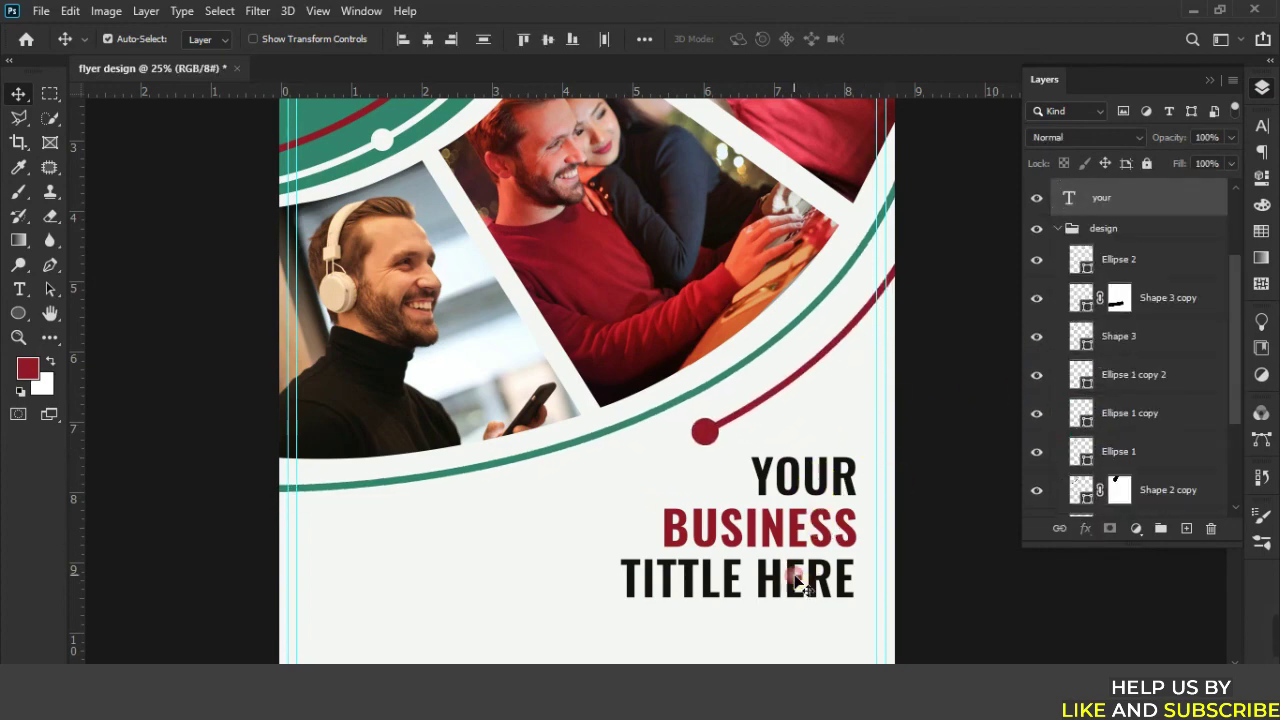
pyautogui.scroll(-5, 670, 520)
pyautogui.click(726, 534)
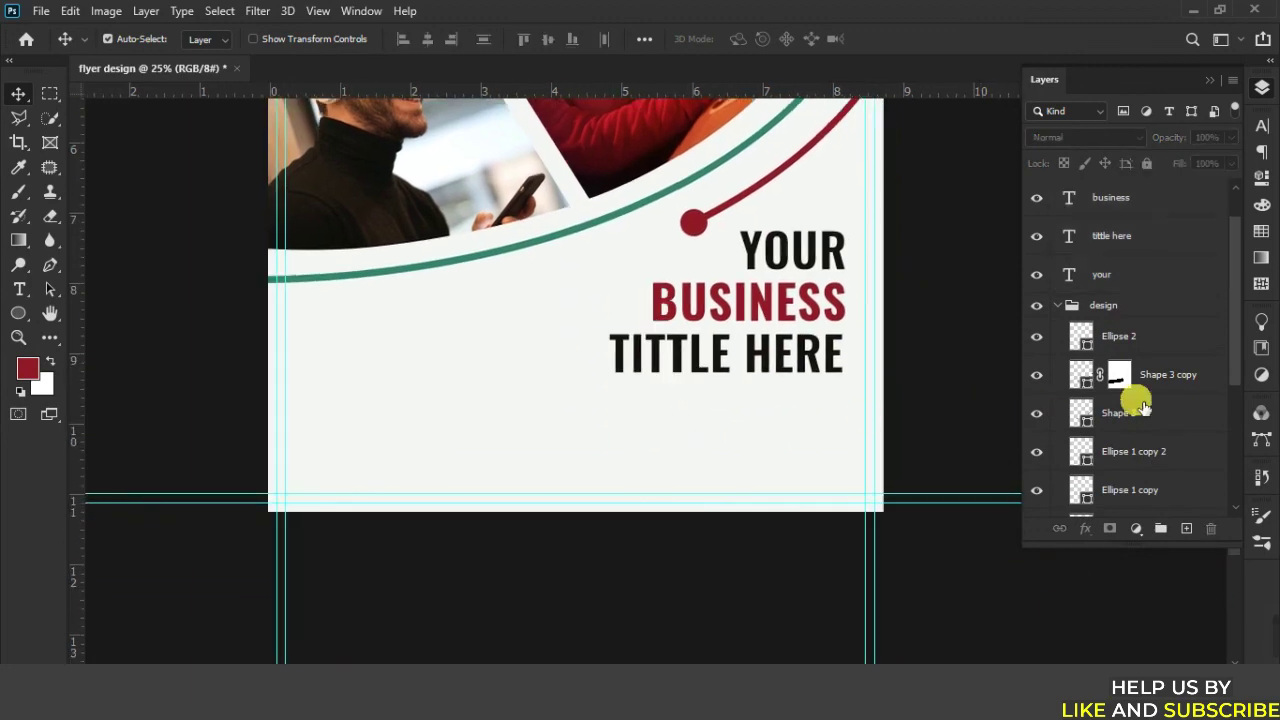
pyautogui.scroll(2, 1137, 268)
pyautogui.click(1133, 245)
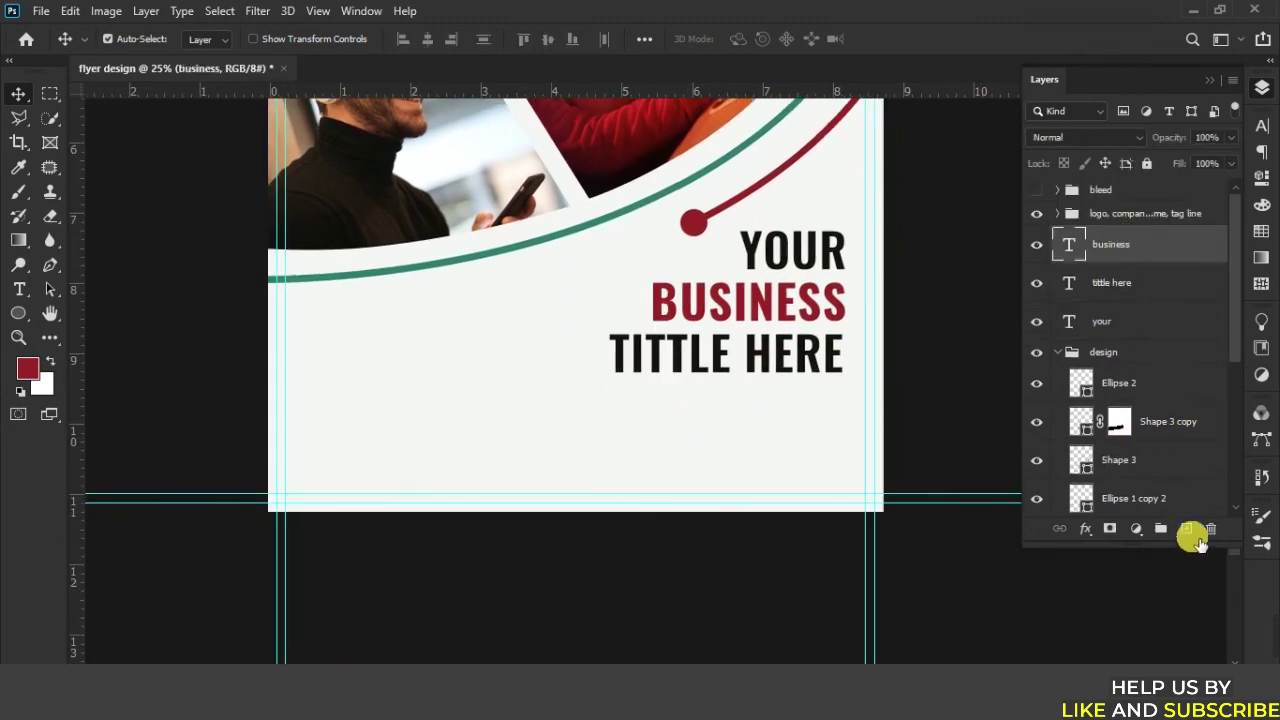
pyautogui.click(1186, 528)
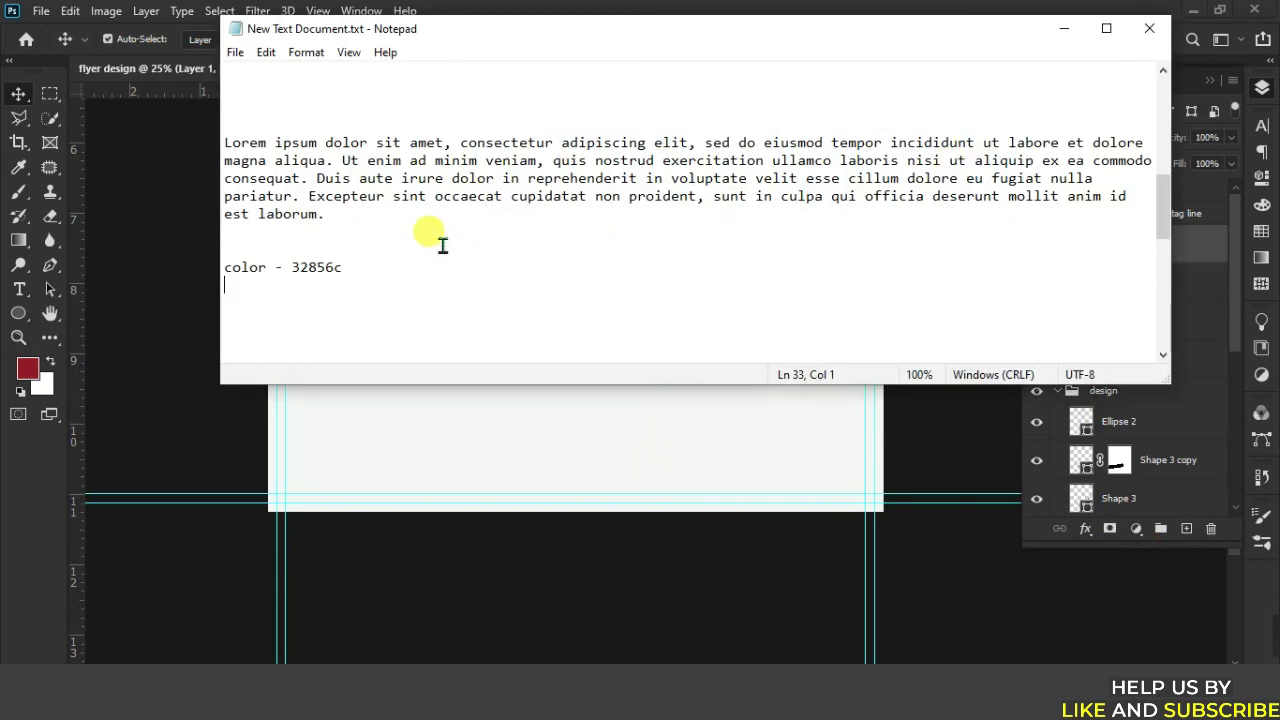
# Copy the Lorem ipsum paragraph from the text file and minimize it.
pyautogui.moveTo(327, 216); pyautogui.dragTo(228, 145)
pyautogui.click(625, 245)
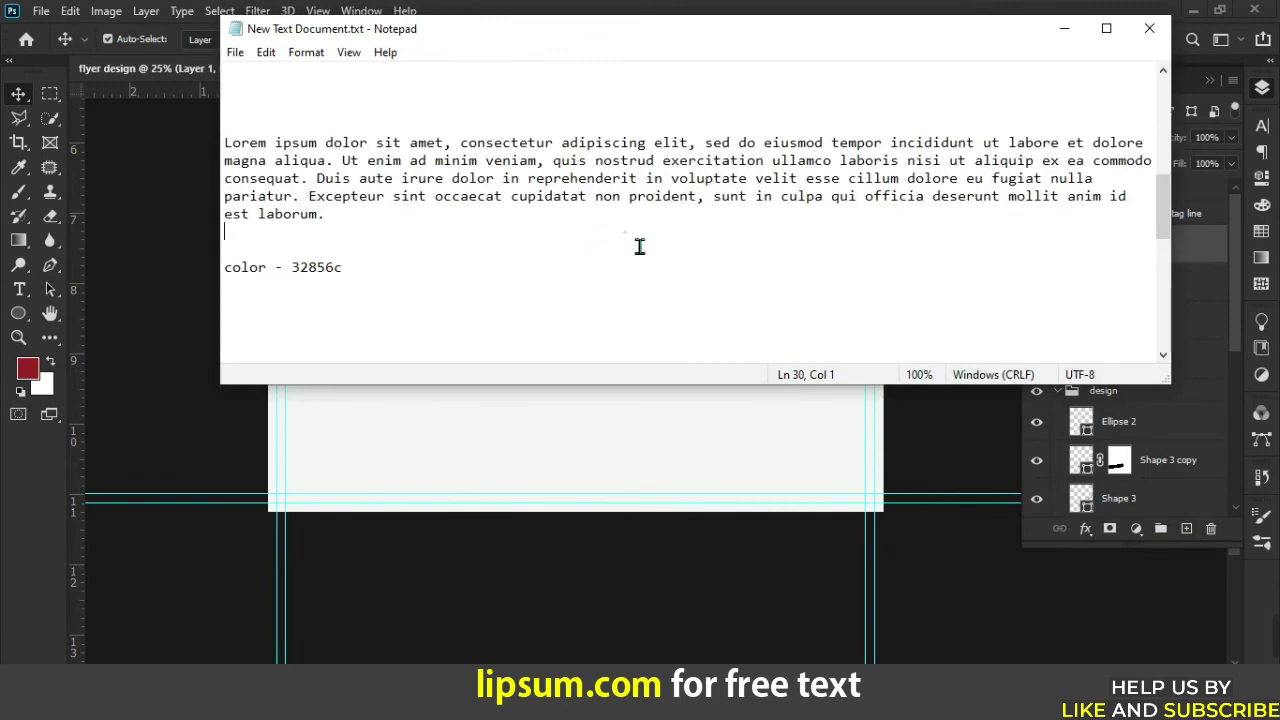
pyautogui.click(1064, 28)
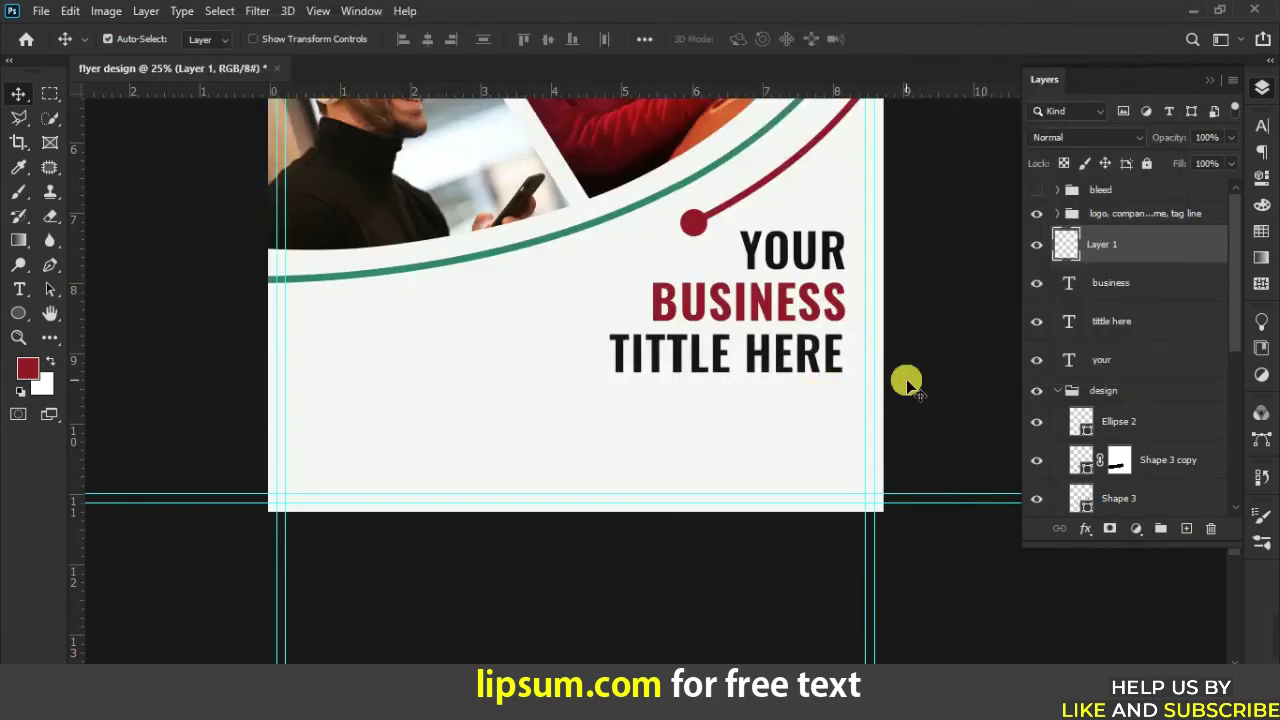
# Draw a body text box below the headline.
pyautogui.click(19, 289)
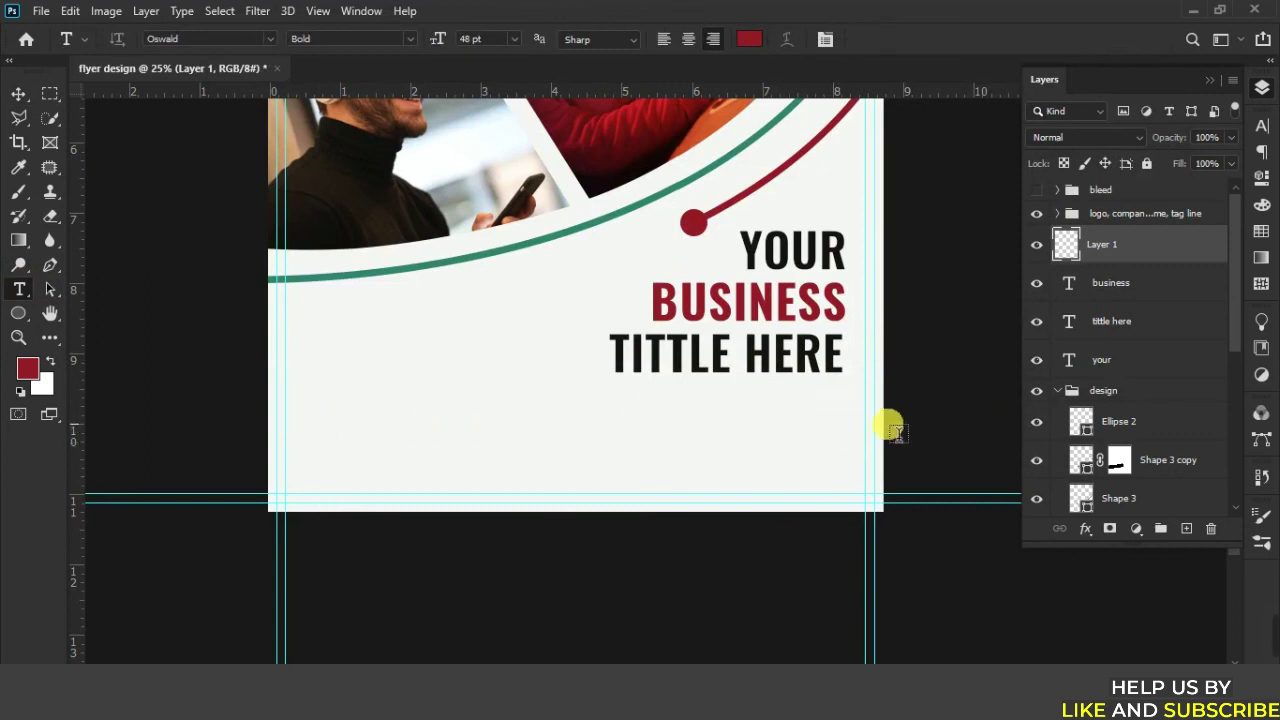
pyautogui.moveTo(850, 405)
pyautogui.mouseDown()
pyautogui.moveTo(309, 455)
pyautogui.moveTo(293, 497)
pyautogui.mouseUp()
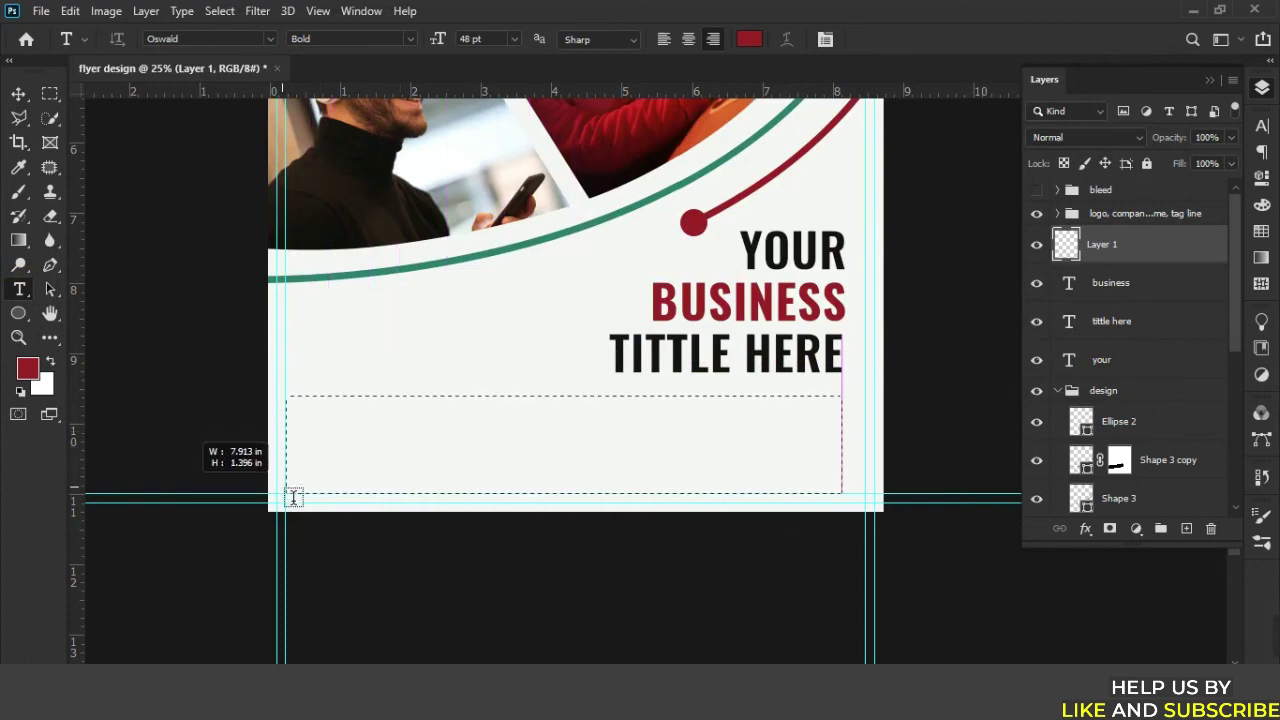
pyautogui.moveTo(293, 497); pyautogui.dragTo(296, 494)
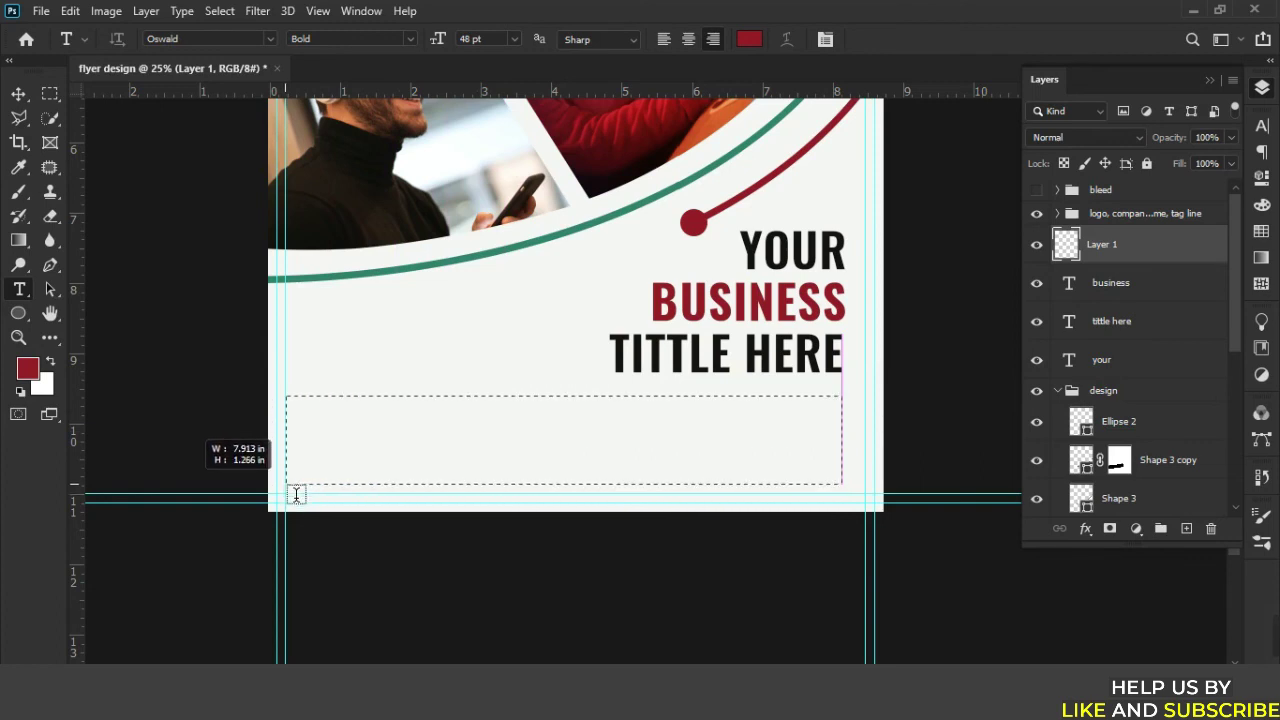
pyautogui.moveTo(296, 494); pyautogui.dragTo(315, 497)
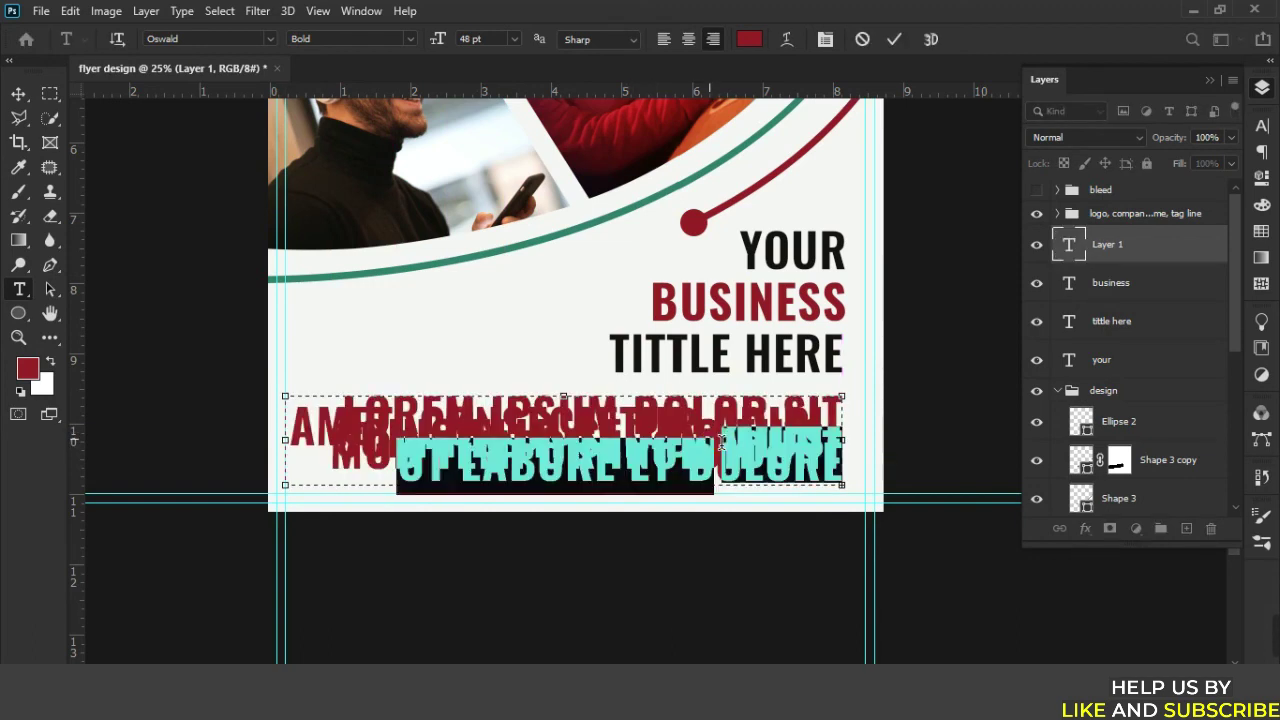
# Set the pasted Lorem ipsum text to Roboto at 9 pt and commit it.
pyautogui.moveTo(720, 438); pyautogui.dragTo(740, 416)
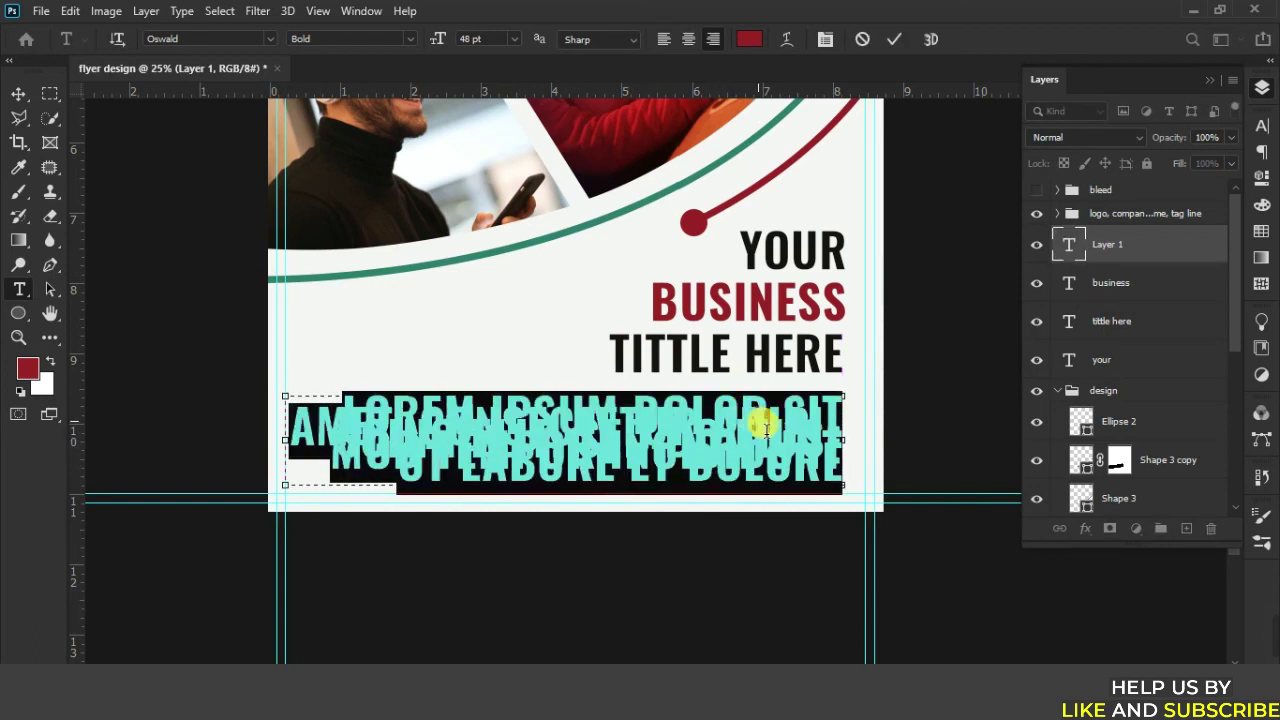
pyautogui.click(1262, 126)
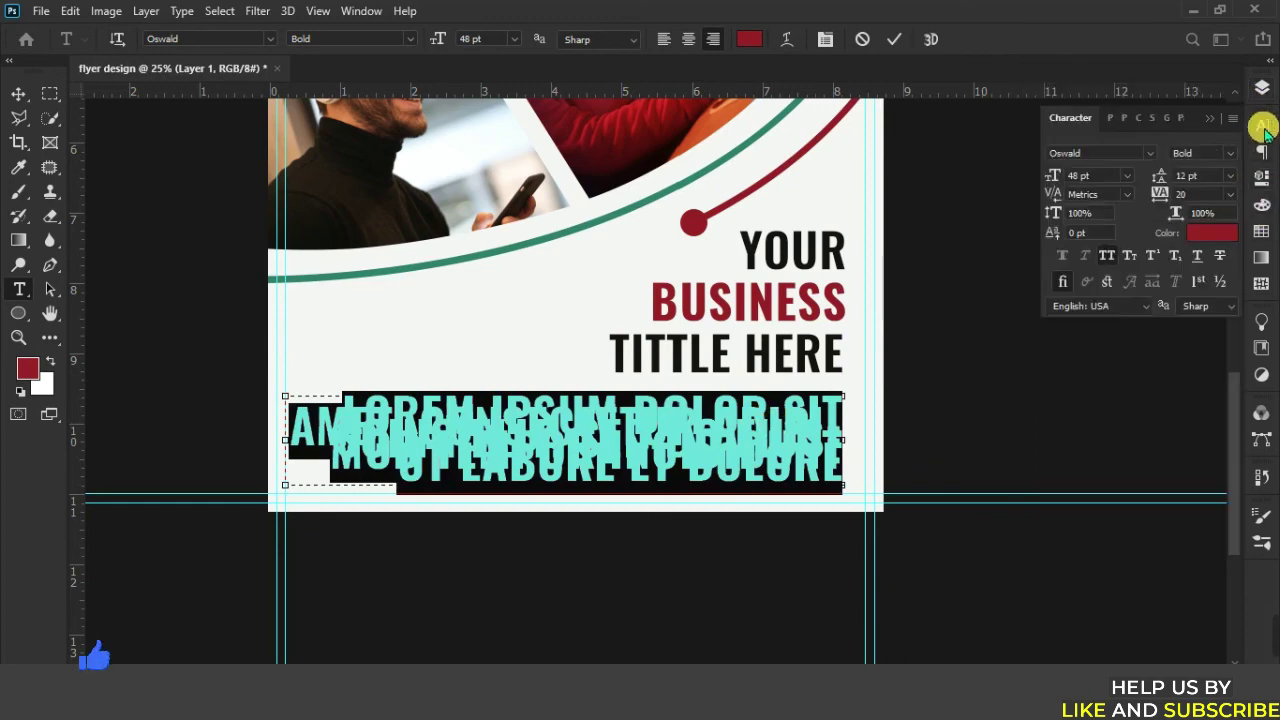
pyautogui.click(1152, 152)
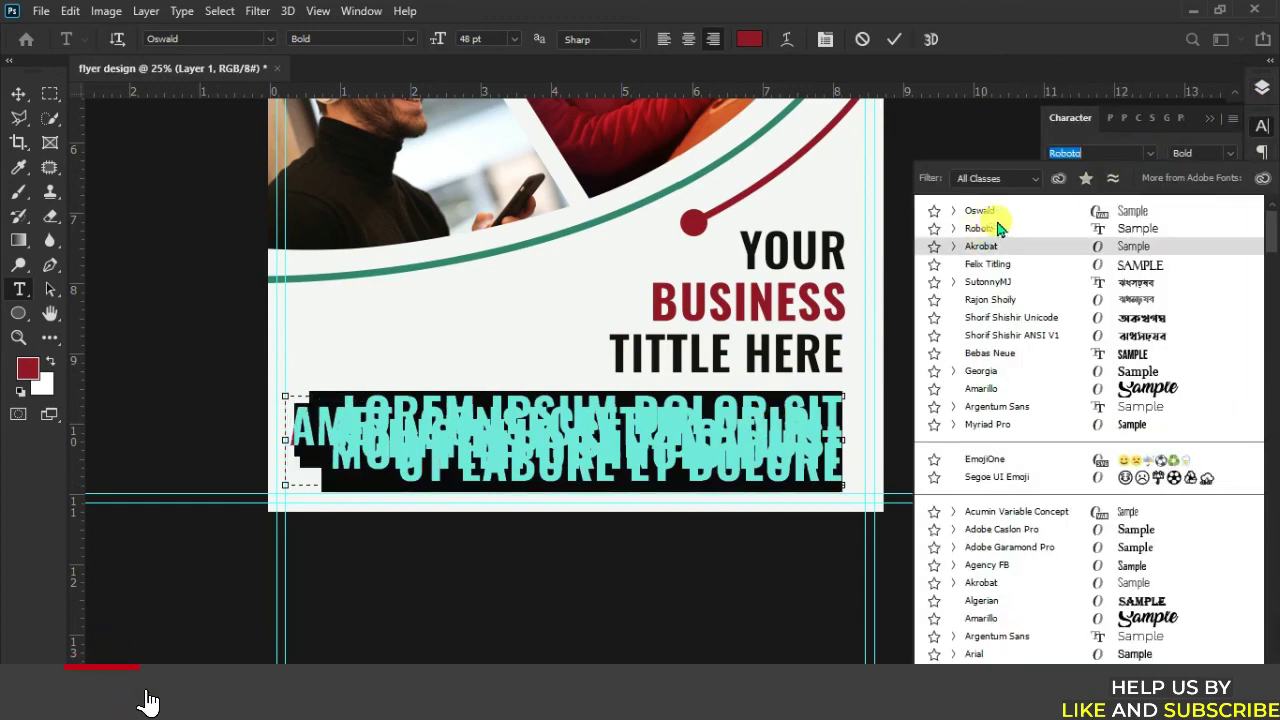
pyautogui.click(997, 219)
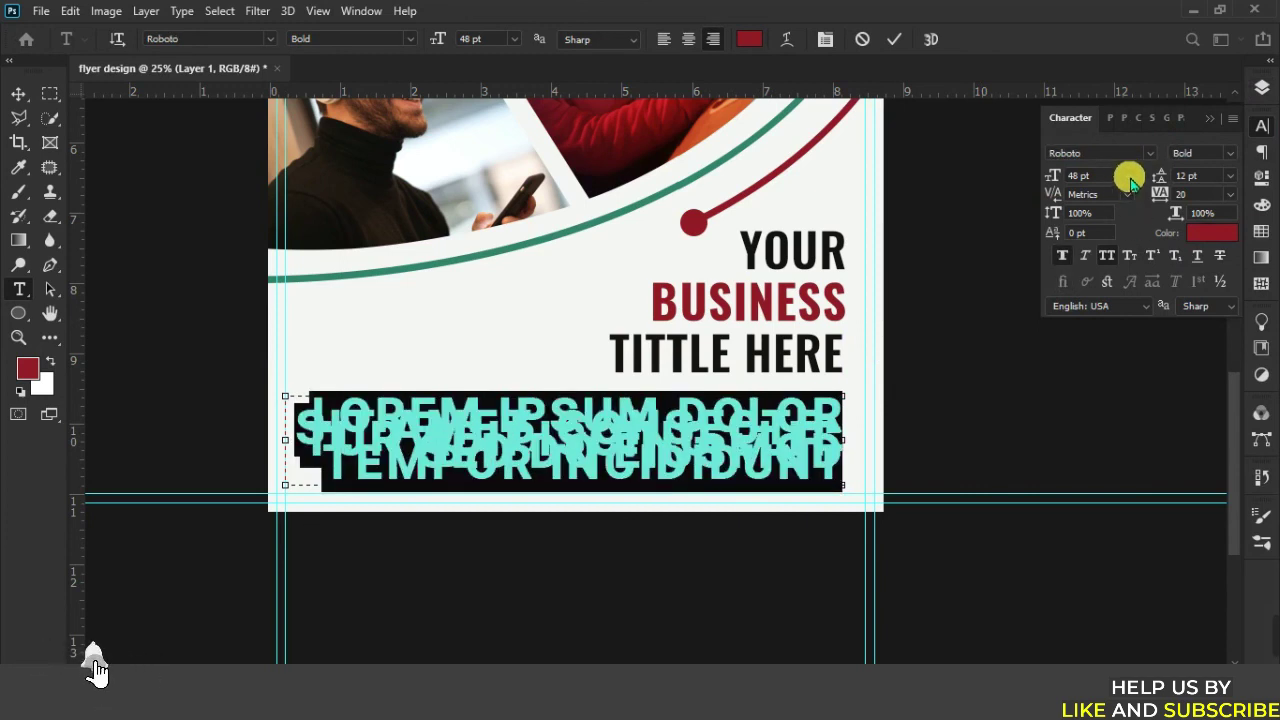
pyautogui.click(1127, 176)
pyautogui.click(1112, 250)
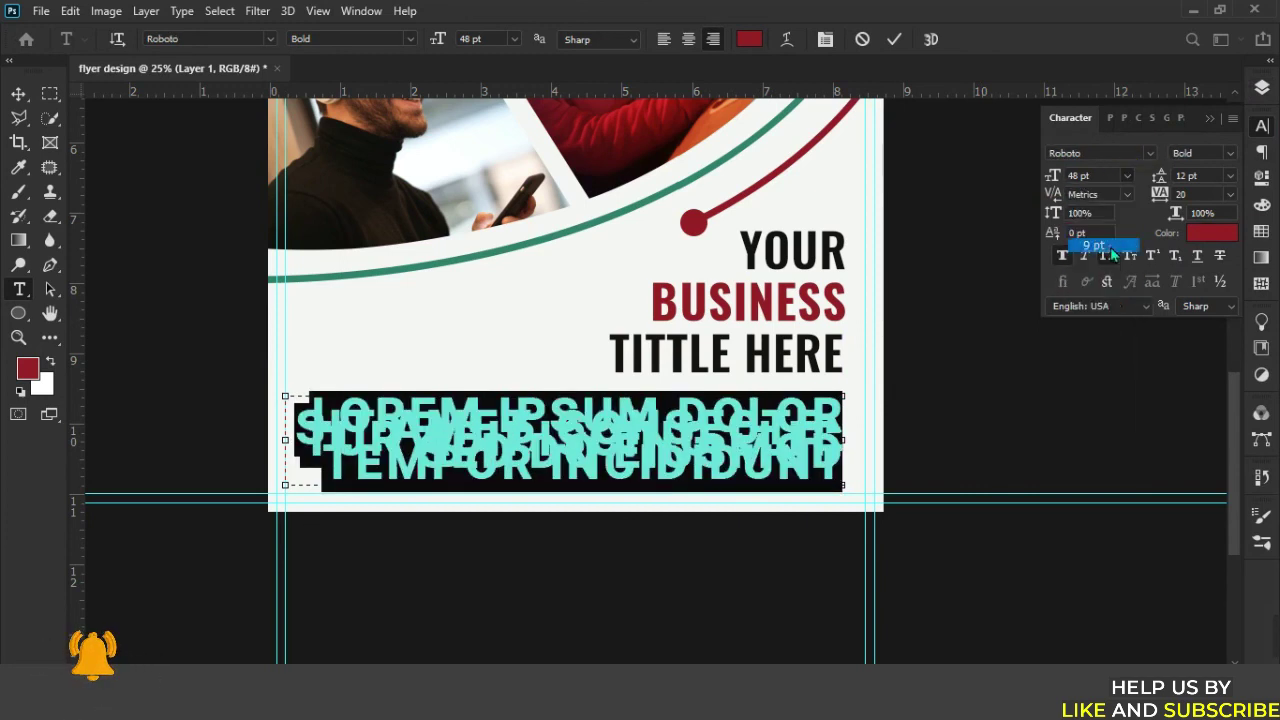
pyautogui.click(1114, 302)
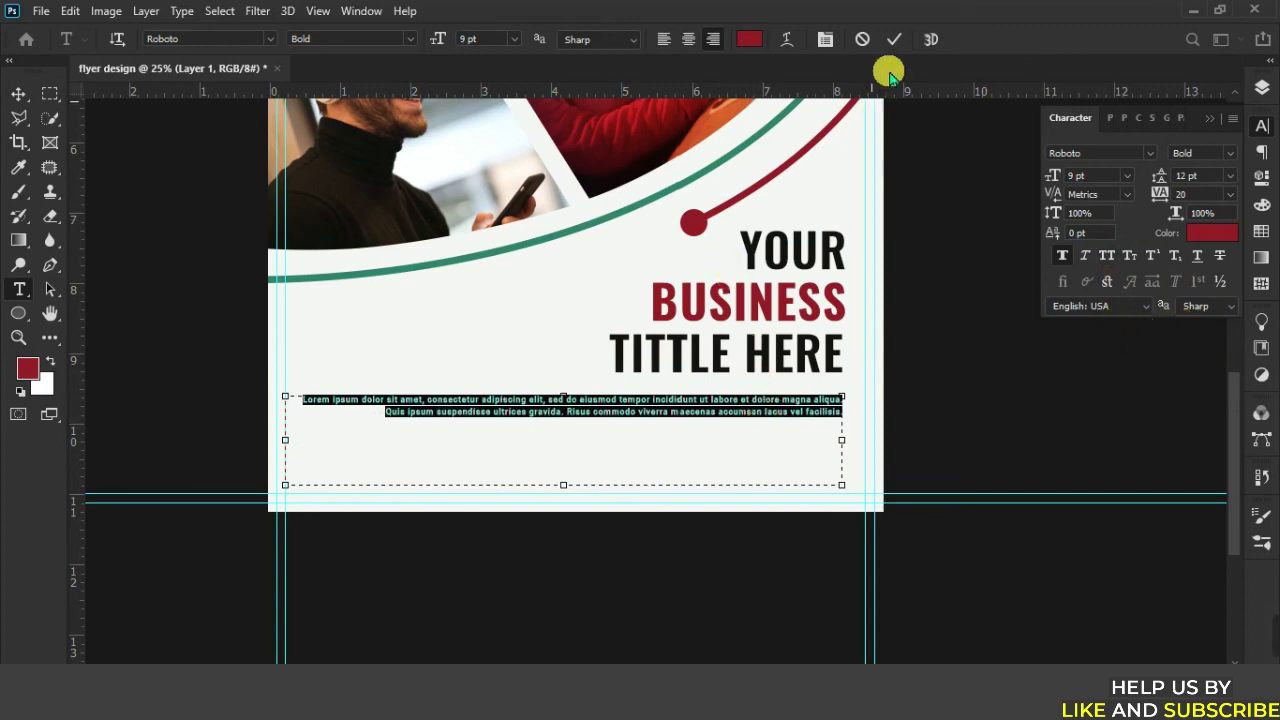
pyautogui.hotkey('ctrl', 'Return')
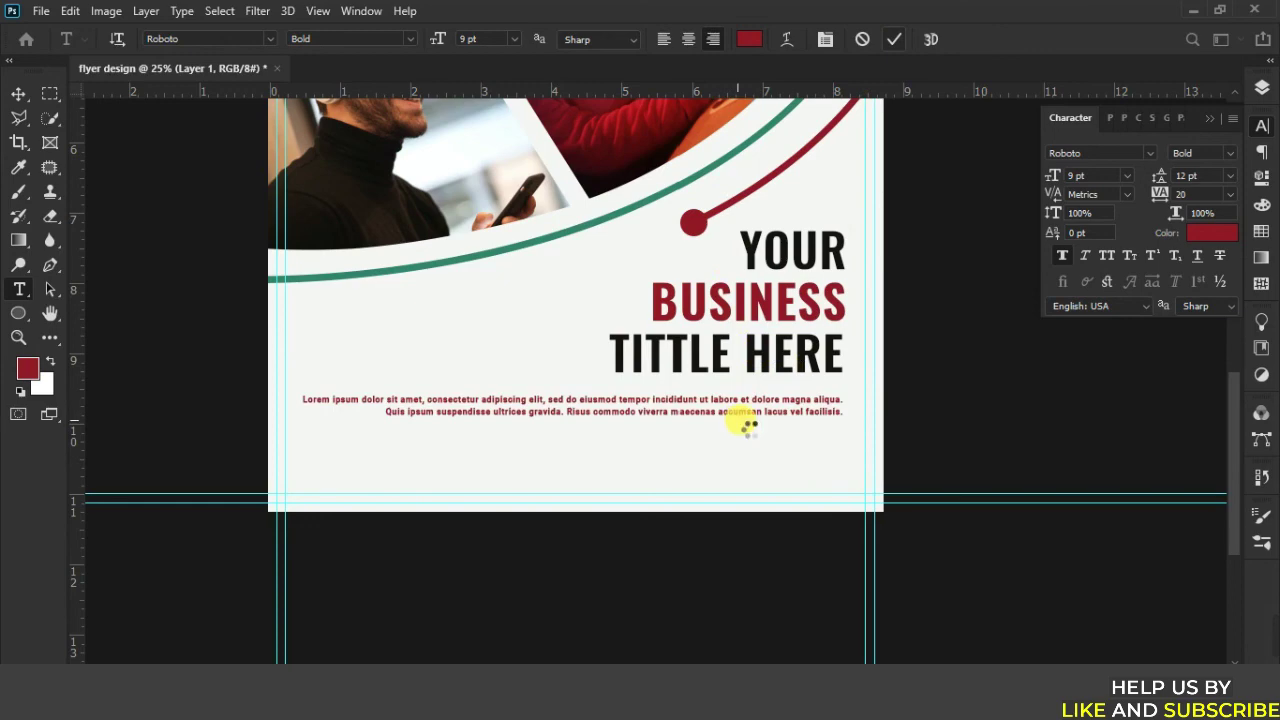
pyautogui.click(751, 437)
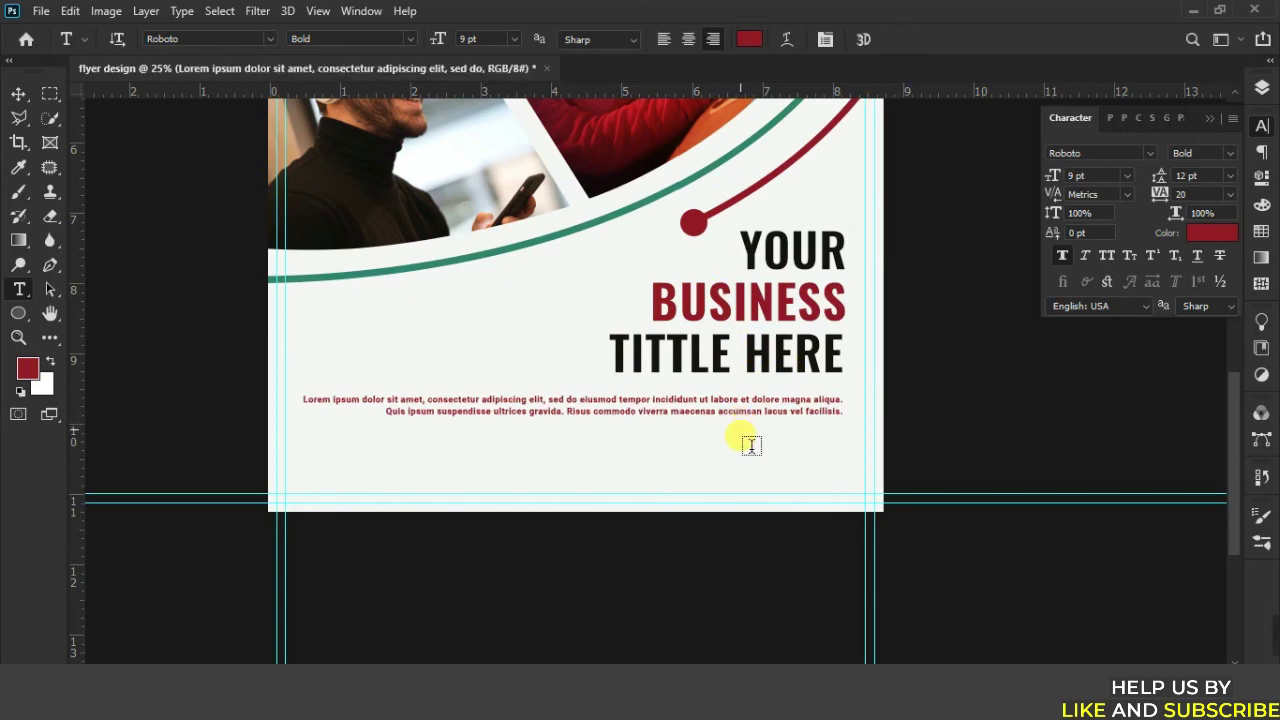
# Make the body text black and 10 pt.
pyautogui.click(1255, 125)
pyautogui.doubleClick(1058, 240)
pyautogui.click(749, 39)
pyautogui.click(660, 360)
pyautogui.click(1208, 242)
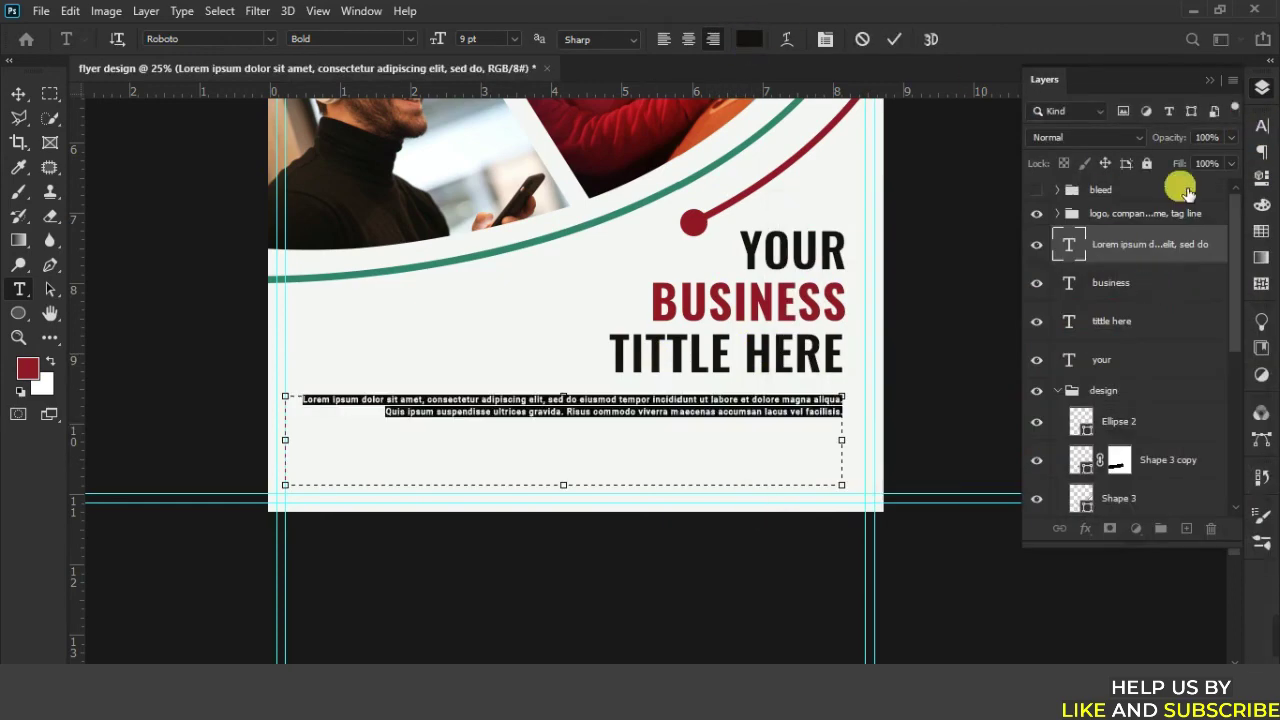
pyautogui.click(1262, 125)
pyautogui.scroll(1, 1090, 175)
pyautogui.click(702, 435)
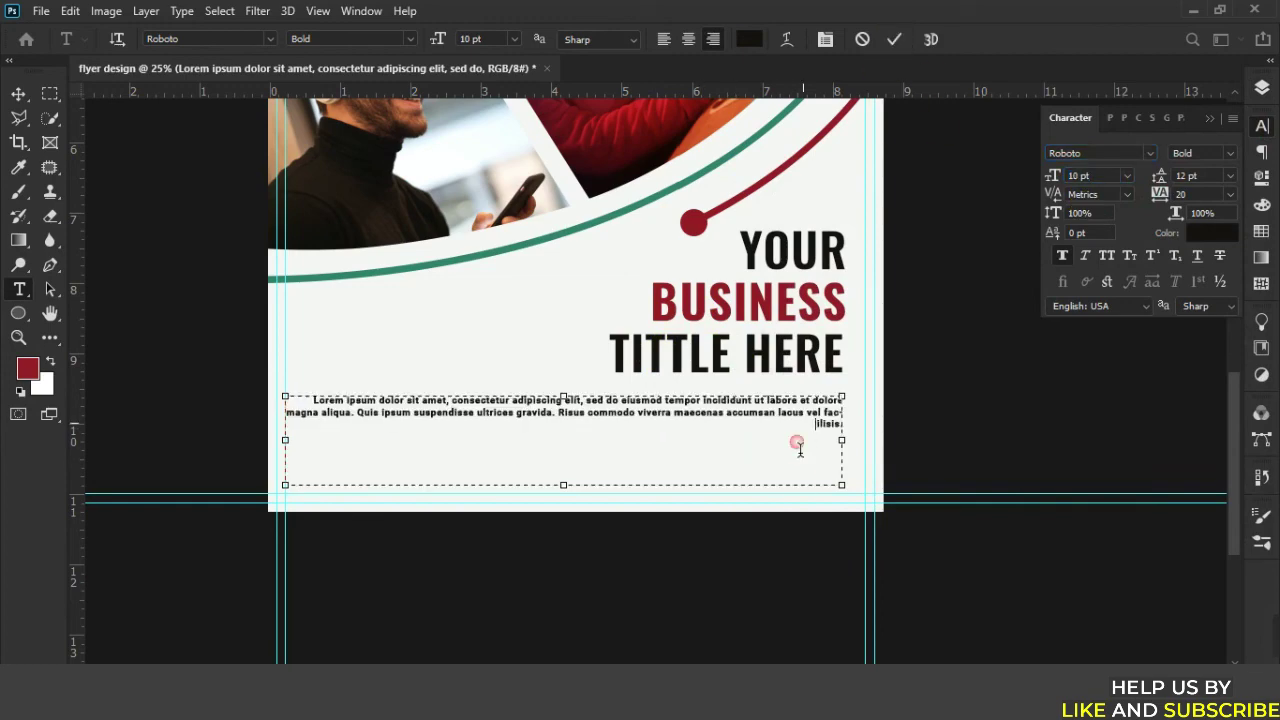
# Paste the paragraph twice more and right-align the whole body text.
pyautogui.hotkey('ctrl', 'v')
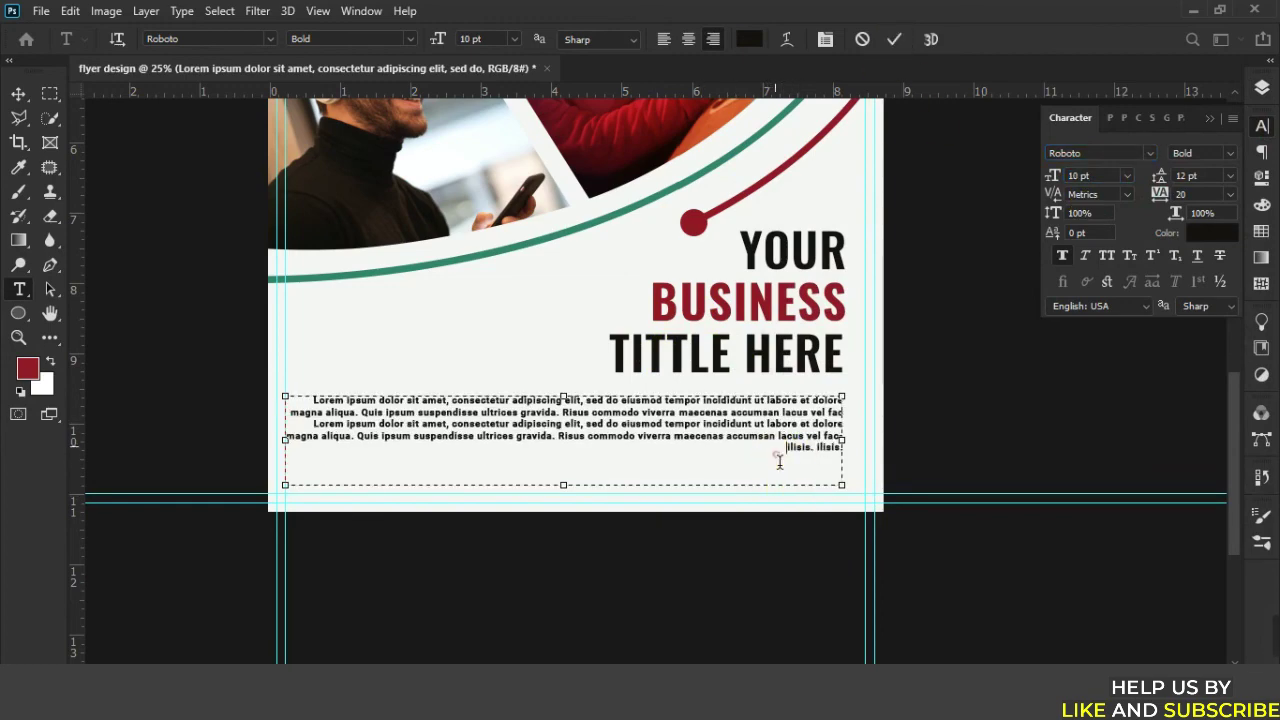
pyautogui.hotkey('ctrl', 'v')
pyautogui.hotkey('ctrl', 'a')
pyautogui.click(688, 39)
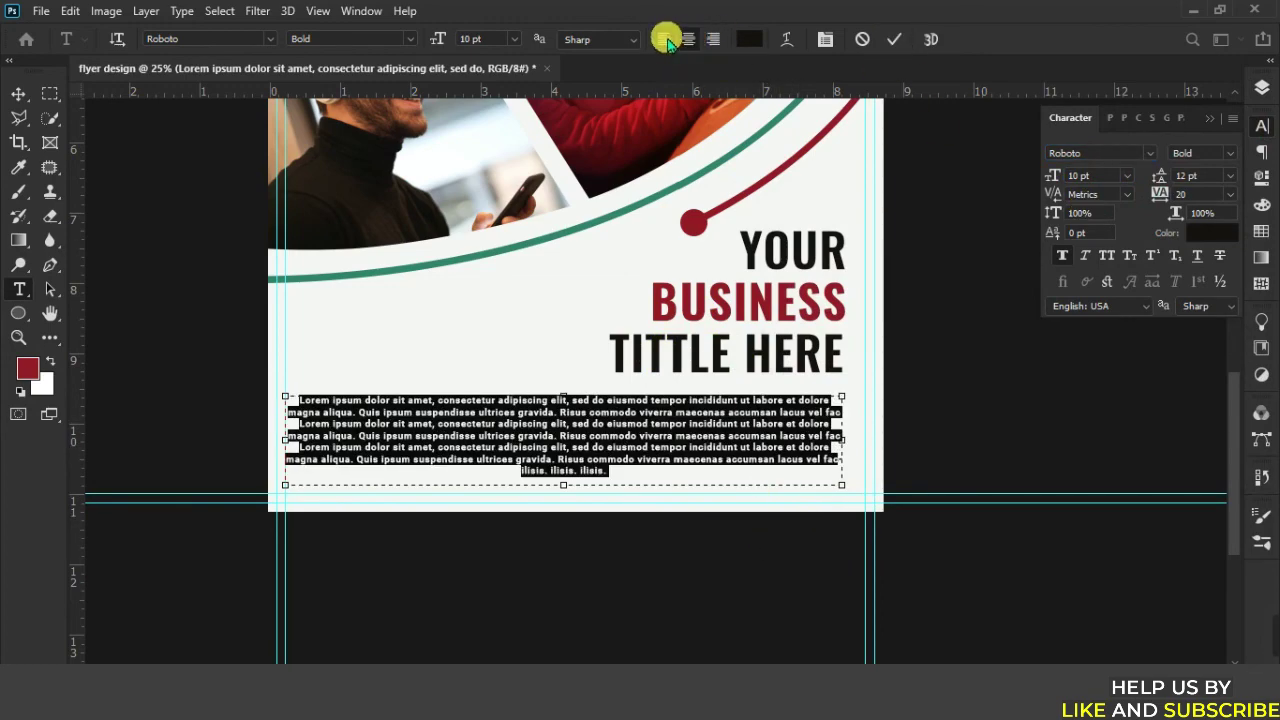
pyautogui.click(665, 39)
pyautogui.click(713, 39)
pyautogui.click(997, 378)
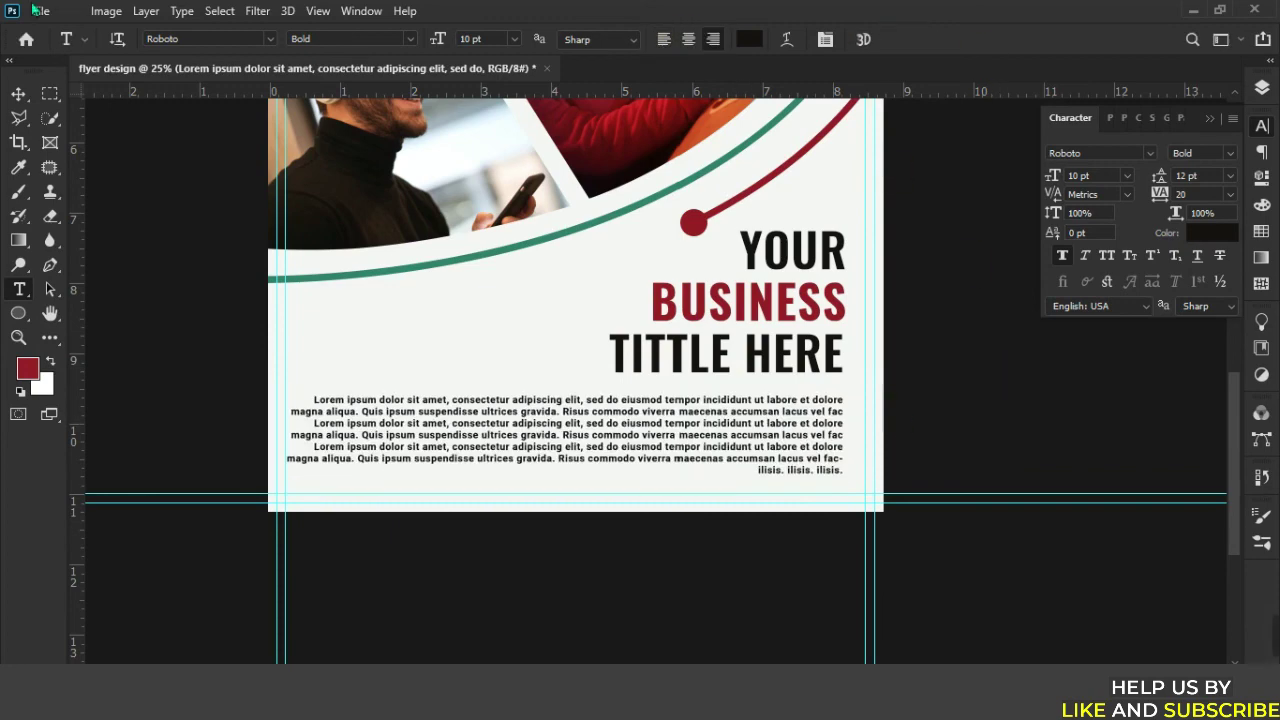
pyautogui.press('v')
pyautogui.click(1261, 87)
# Name the text group 'text', label the photo group red, and wrap it in Group 1.
pyautogui.keyDown('shift'); pyautogui.click(1137, 360); pyautogui.keyUp('shift')
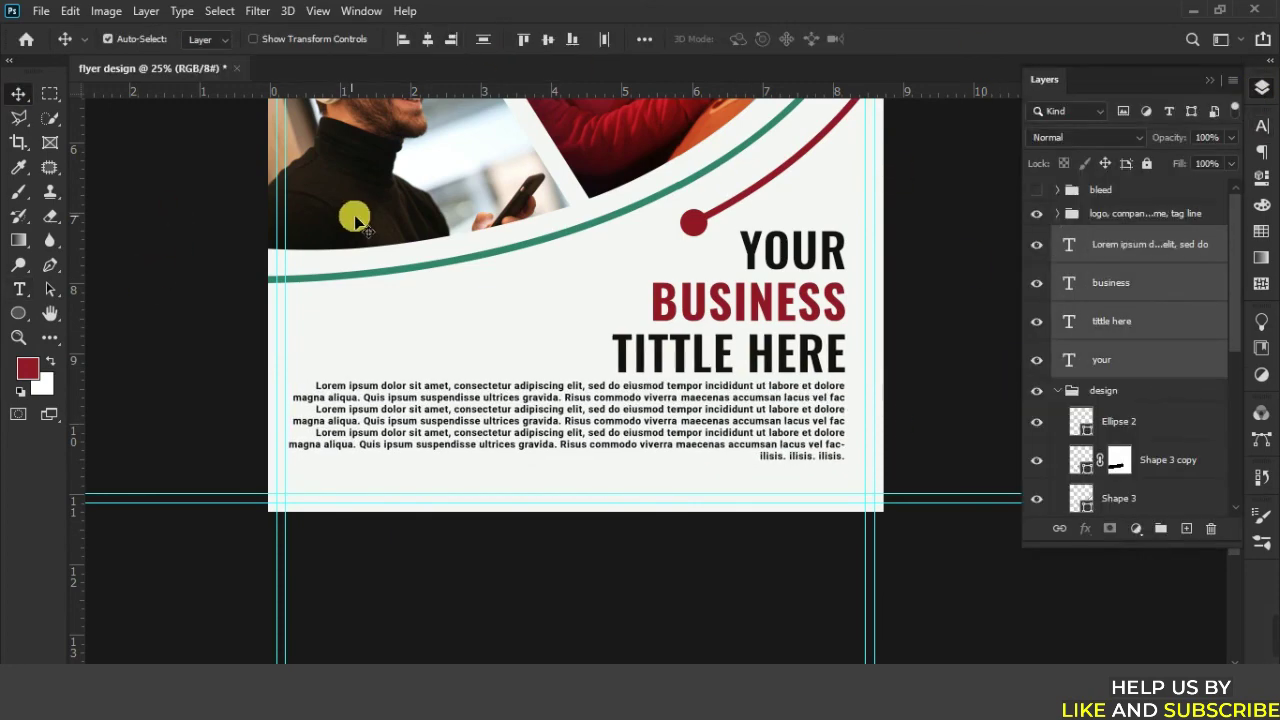
pyautogui.hotkey('ctrl', '0')
pyautogui.click(1057, 260)
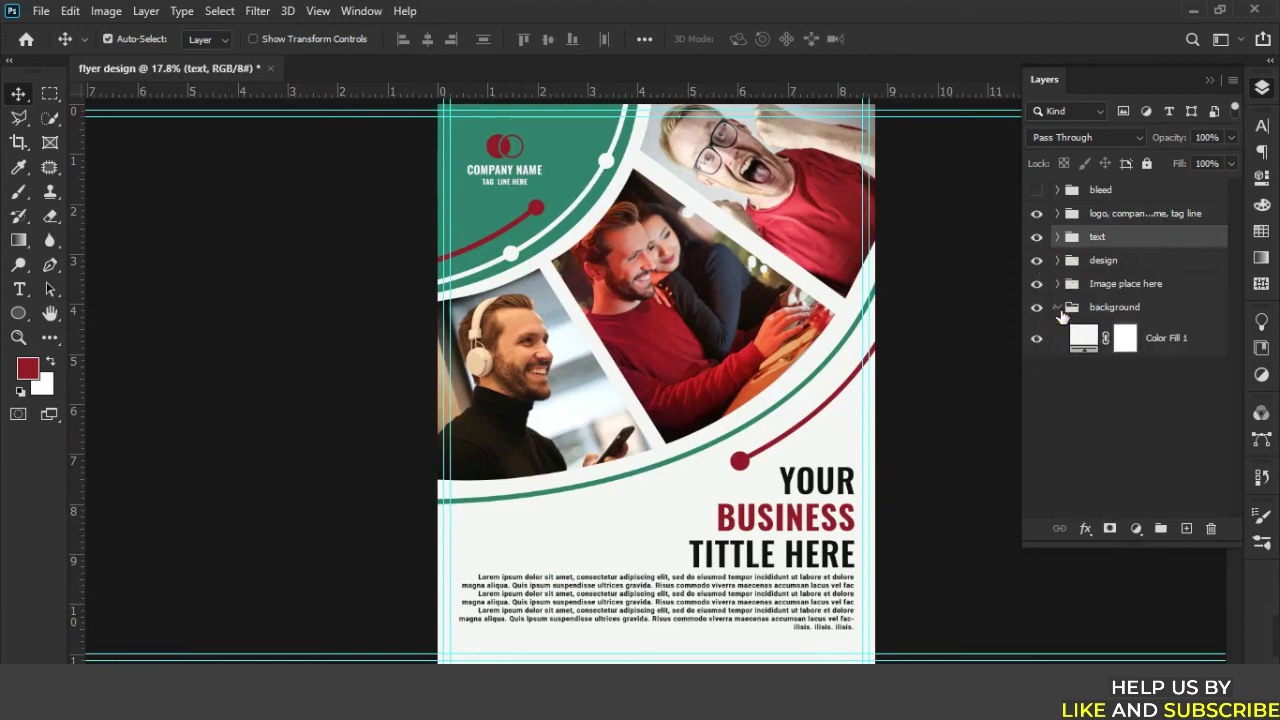
pyautogui.rightClick(1128, 286)
pyautogui.click(957, 654)
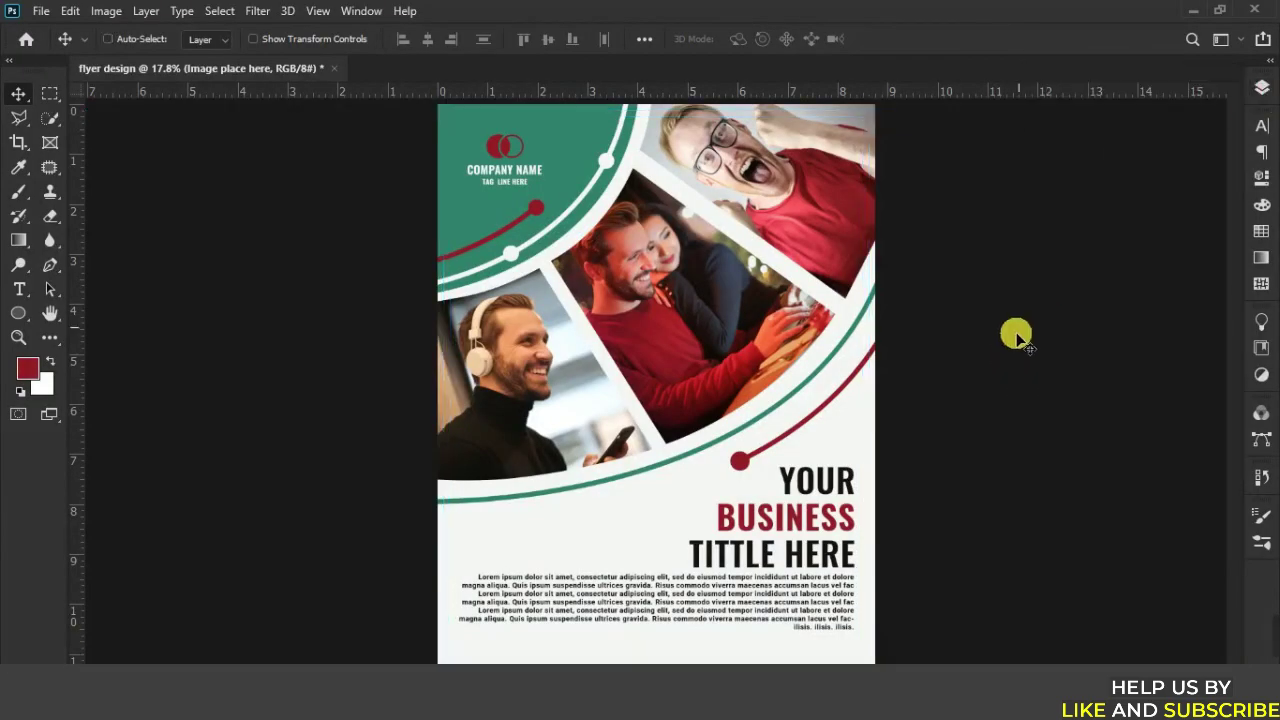
pyautogui.hotkey('ctrl', 'g')
pyautogui.hotkey('ctrl', '-')
pyautogui.hotkey('ctrl', ';')
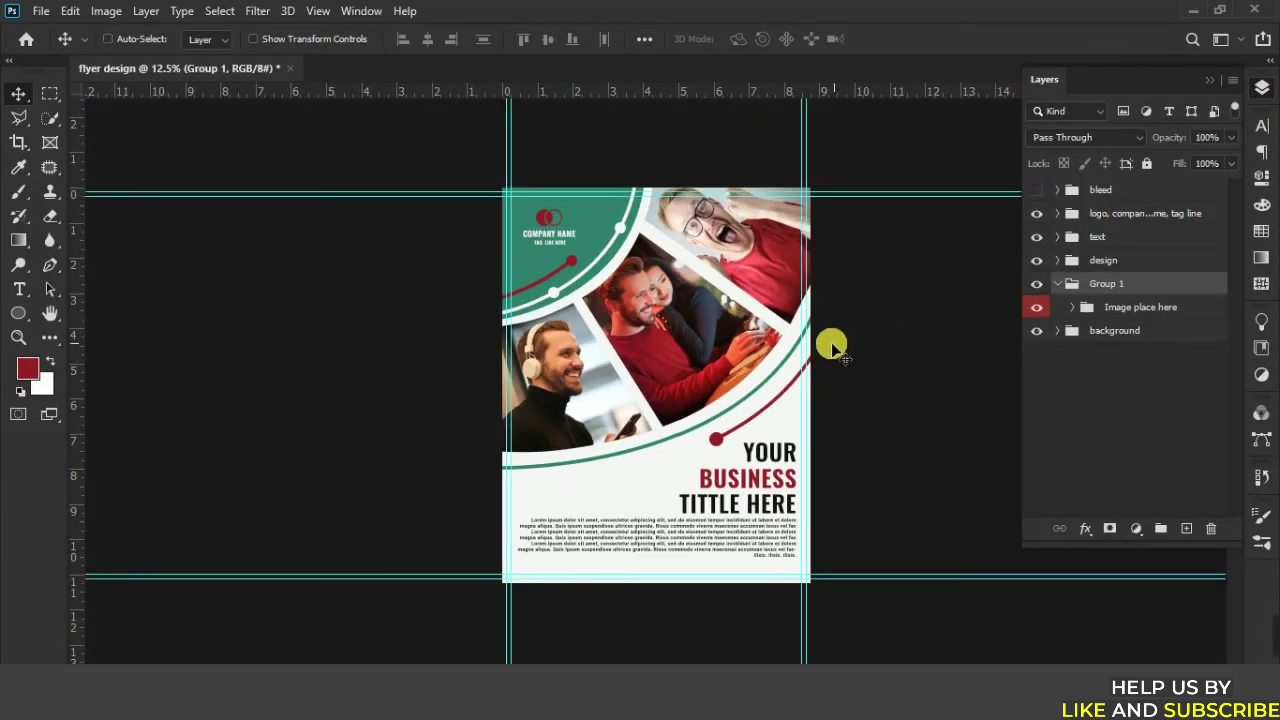
pyautogui.hotkey('ctrl', '0')
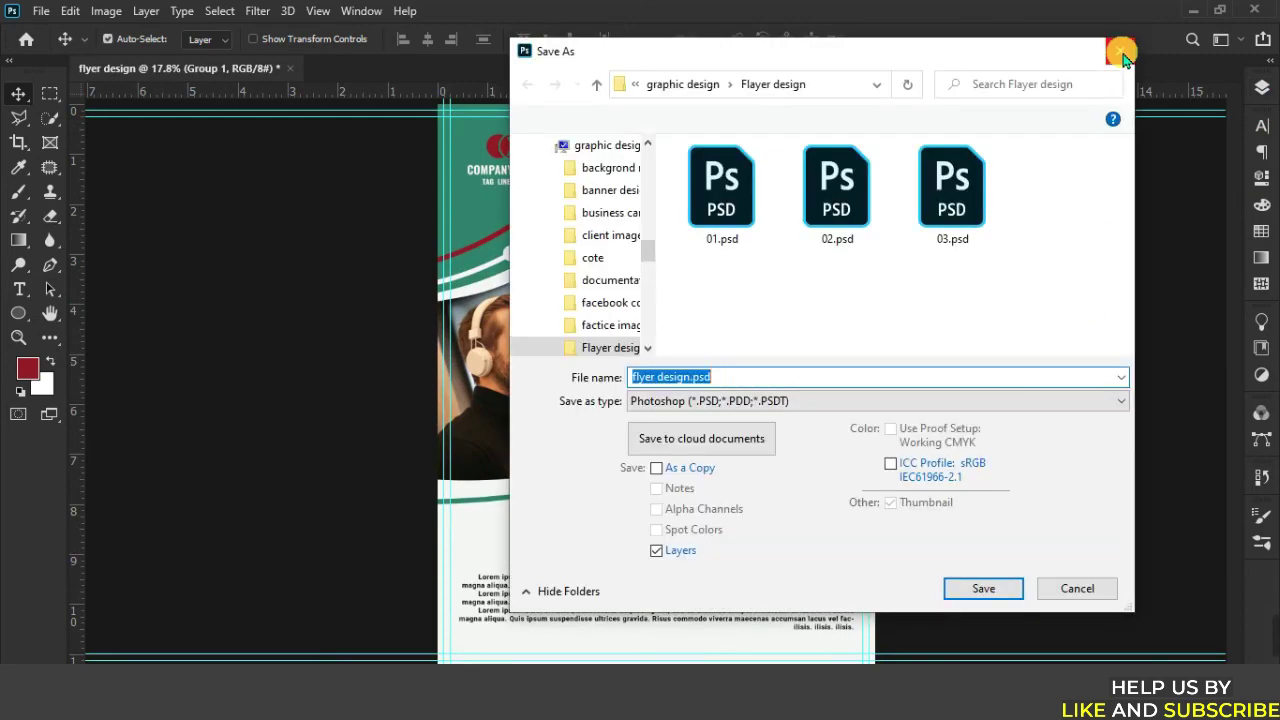
# Nudge the top-right photo slightly upward with Free Transform.
pyautogui.click(1124, 40)
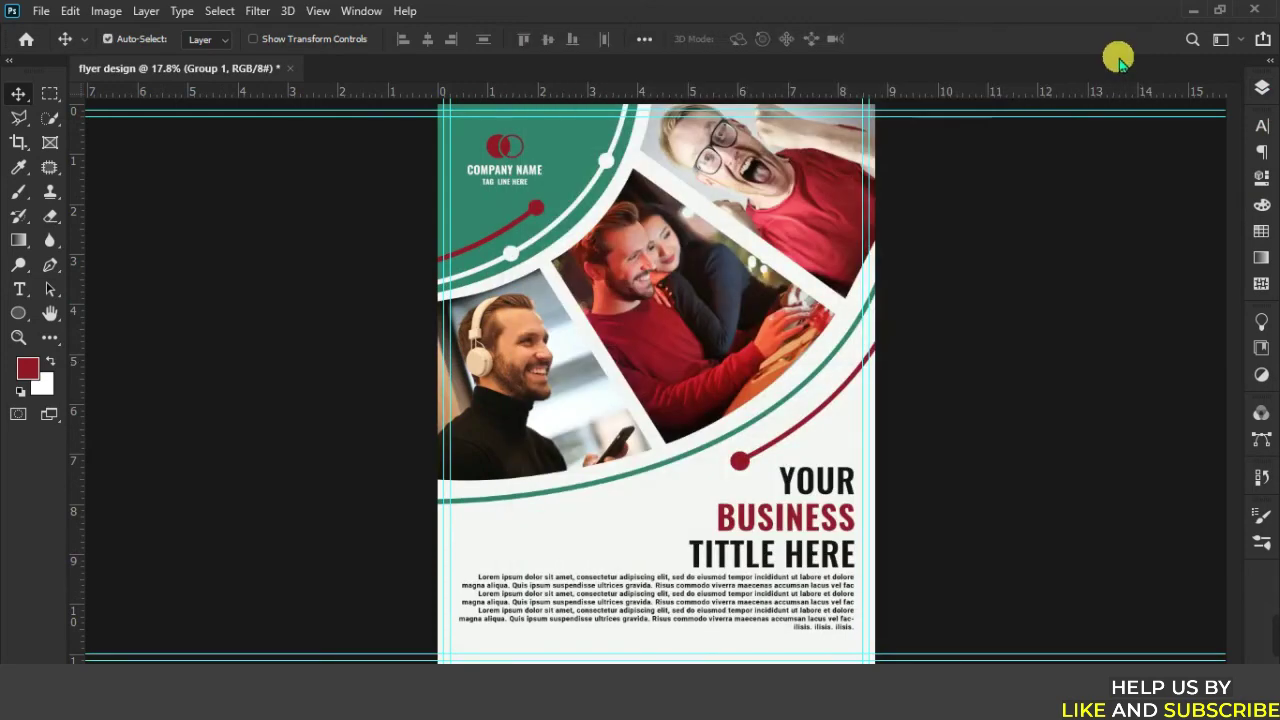
pyautogui.click(815, 207)
pyautogui.hotkey('ctrl', 't')
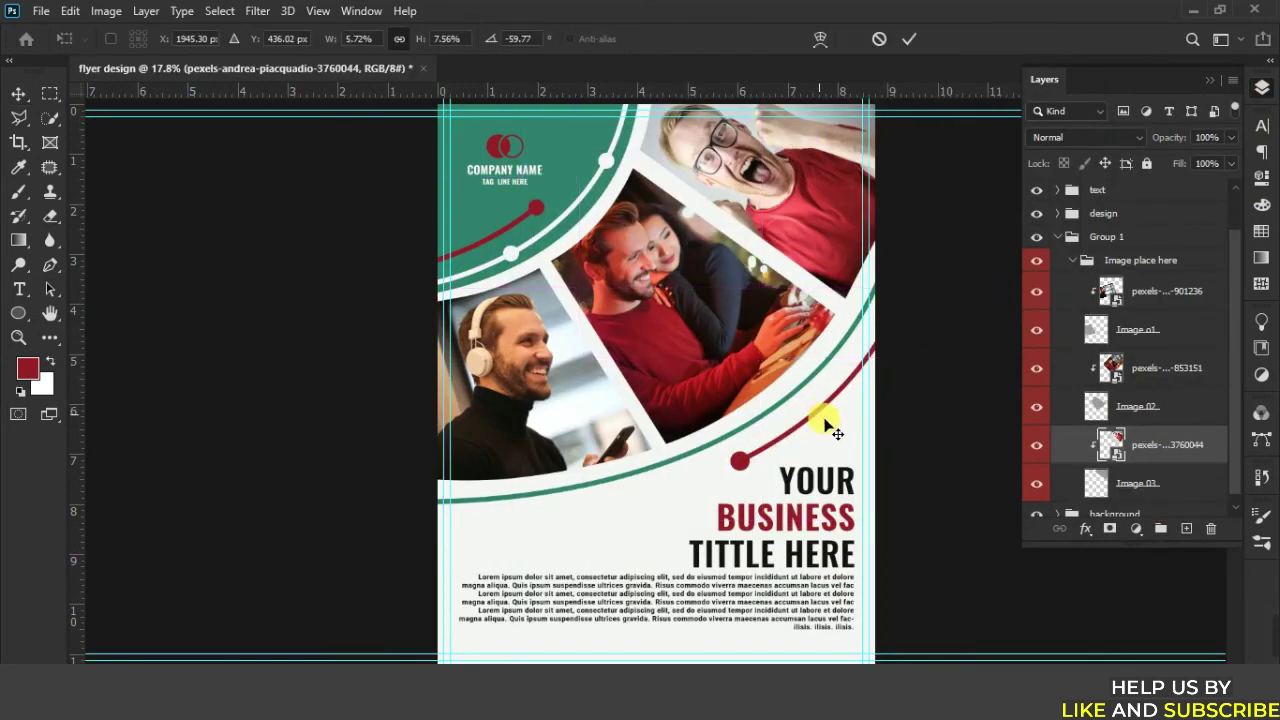
pyautogui.hotkey('ctrl', '-')
pyautogui.moveTo(766, 171); pyautogui.dragTo(774, 173)
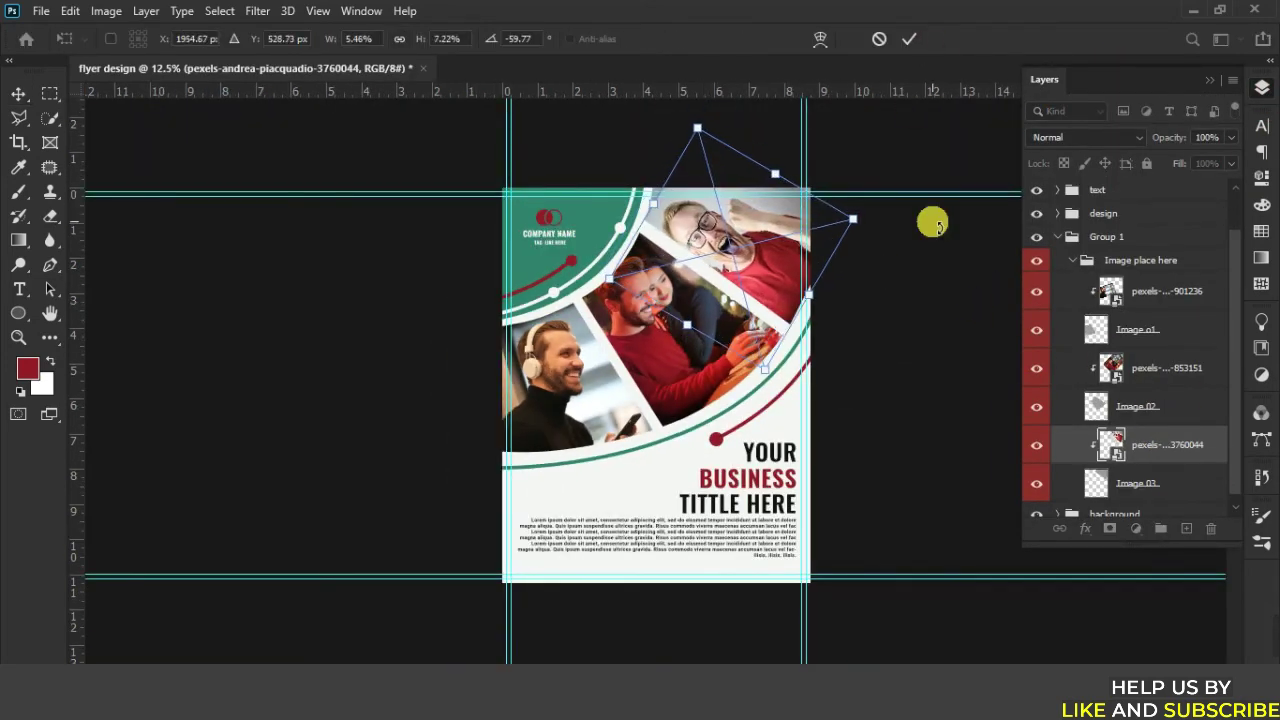
pyautogui.moveTo(770, 241); pyautogui.dragTo(771, 236)
pyautogui.press('Return')
pyautogui.click(1262, 92)
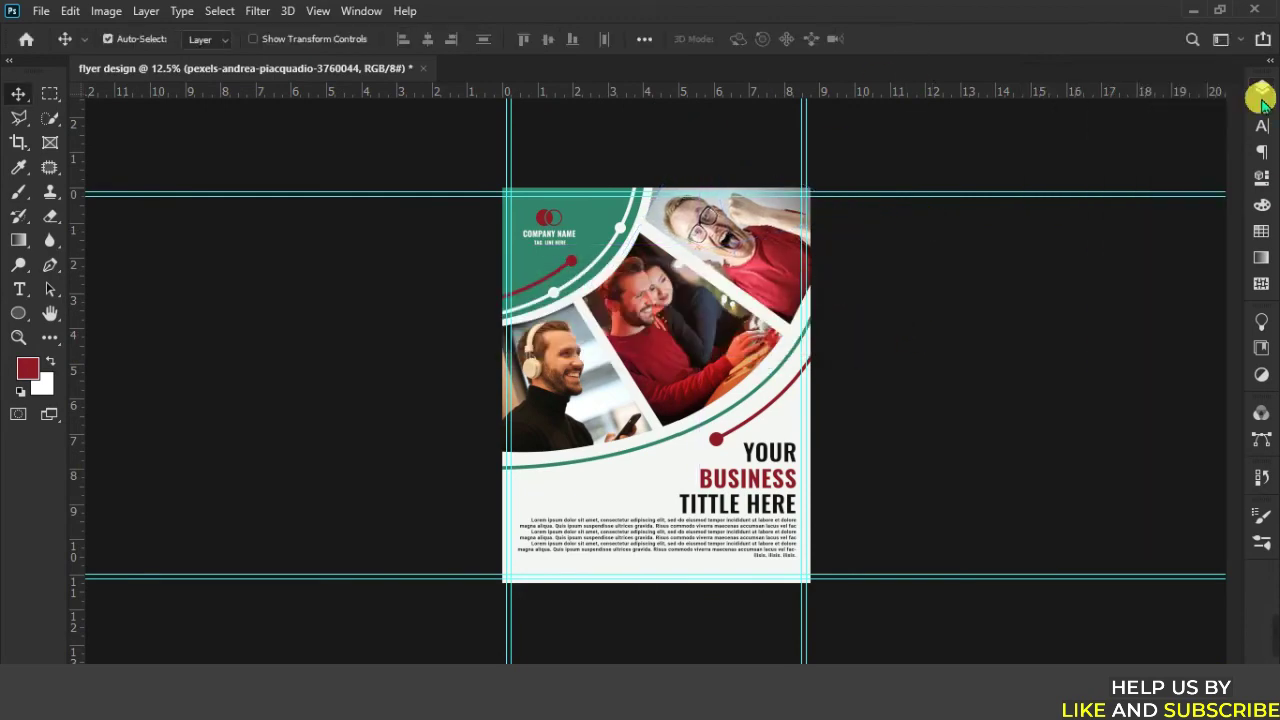